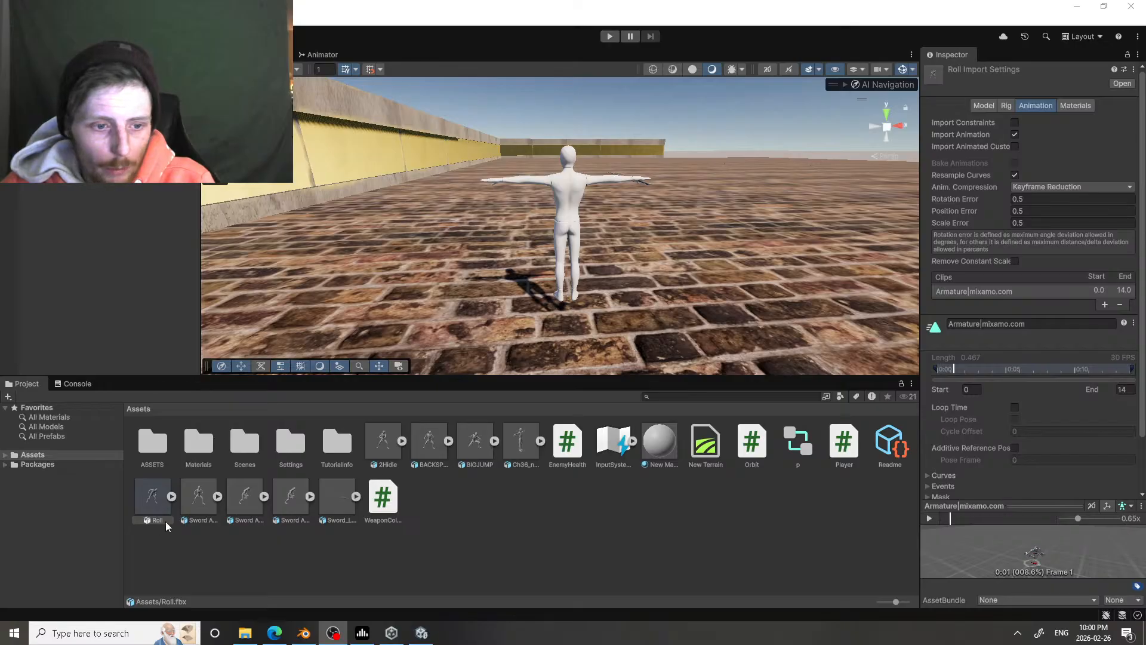
Step: Set the Roll model's rig animation type to Humanoid and apply the import settings
{"action": "left_click", "coordinate": [154, 494]}
{"action": "left_click", "coordinate": [996, 106]}
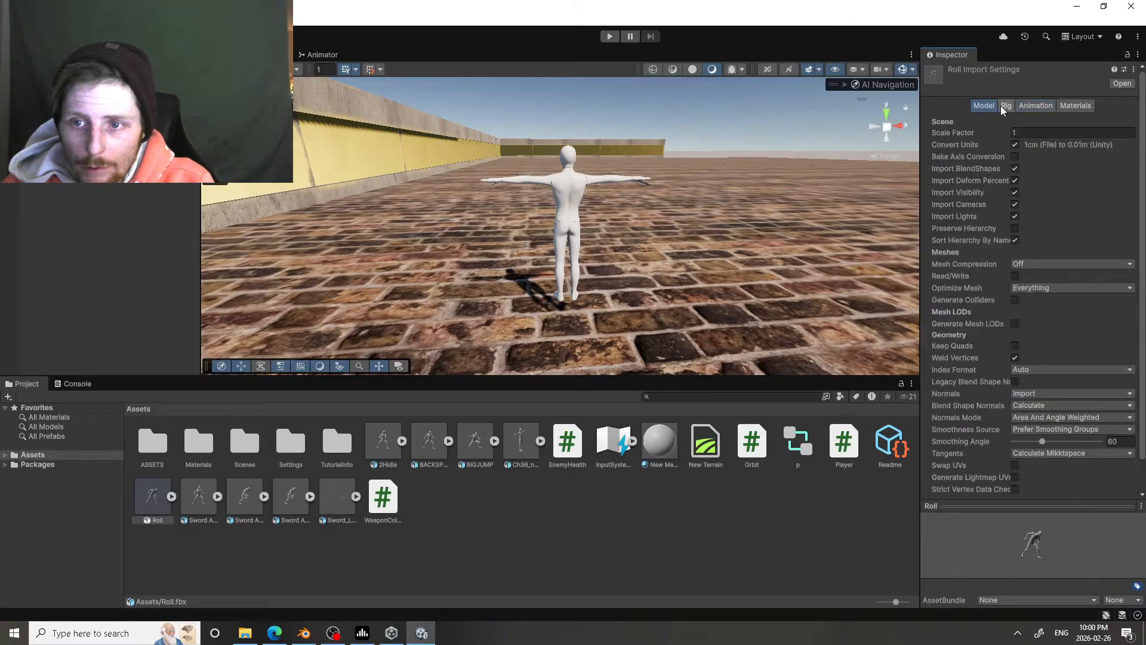
{"action": "left_click", "coordinate": [1006, 108]}
{"action": "left_click", "coordinate": [1033, 123]}
{"action": "left_click", "coordinate": [1048, 175]}
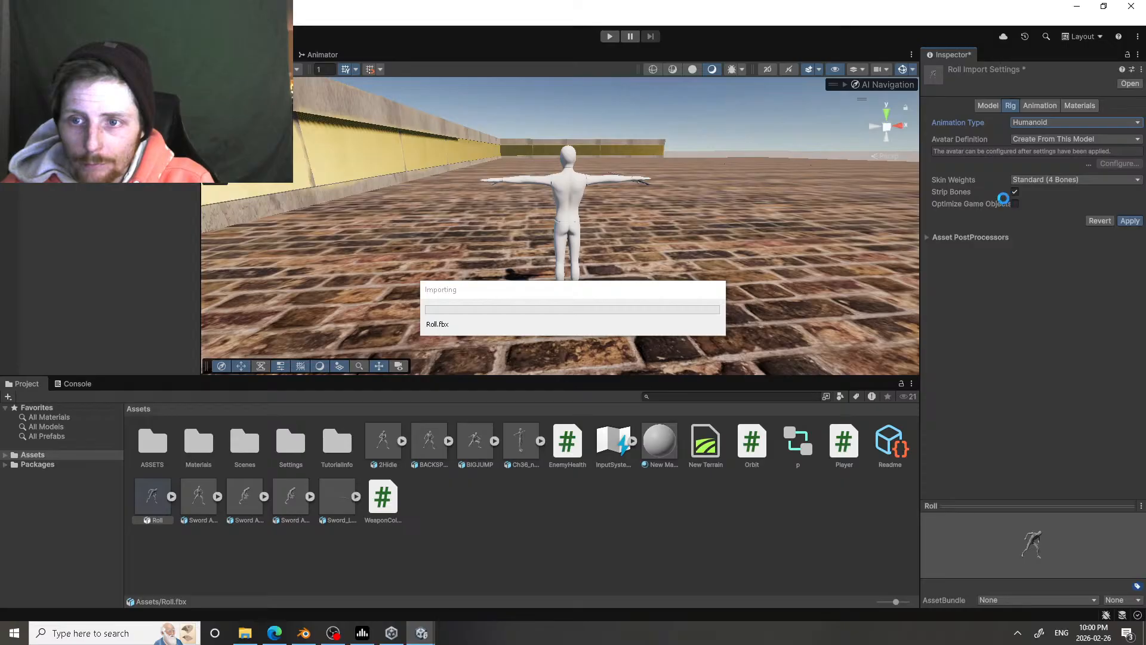
Step: Bake the Roll clip's Root Transform Rotation and Root Transform Position (Y) into the pose, and apply
{"action": "left_click", "coordinate": [1042, 106]}
{"action": "scroll", "coordinate": [1015, 274], "scroll_direction": "down", "scroll_amount": 5}
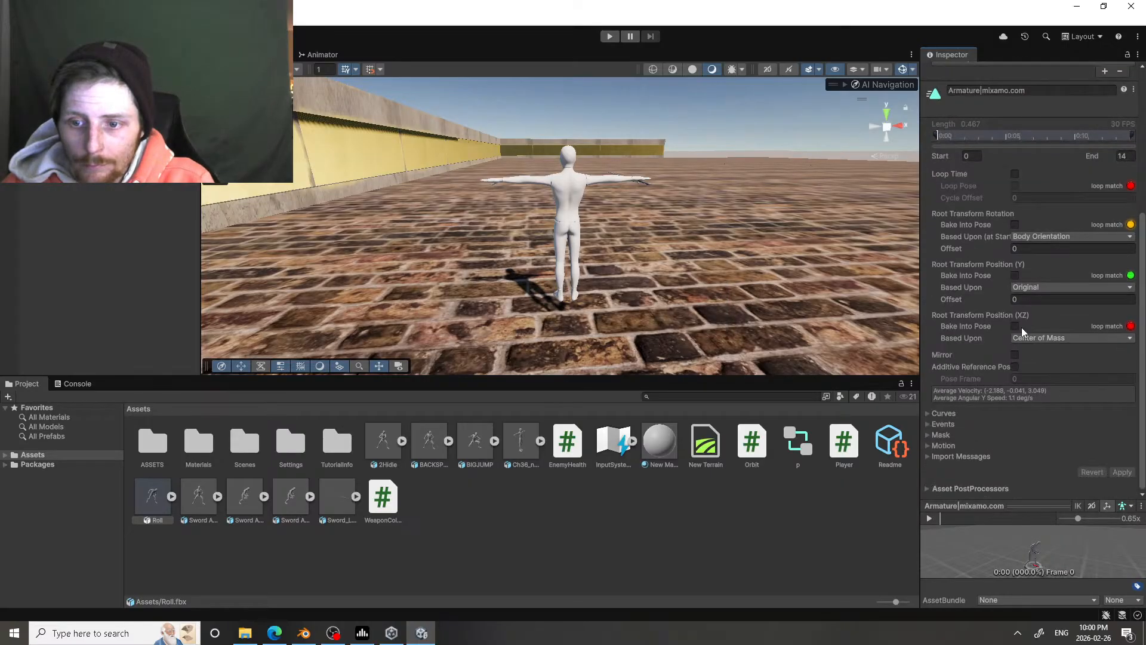
{"action": "left_click", "coordinate": [1015, 276]}
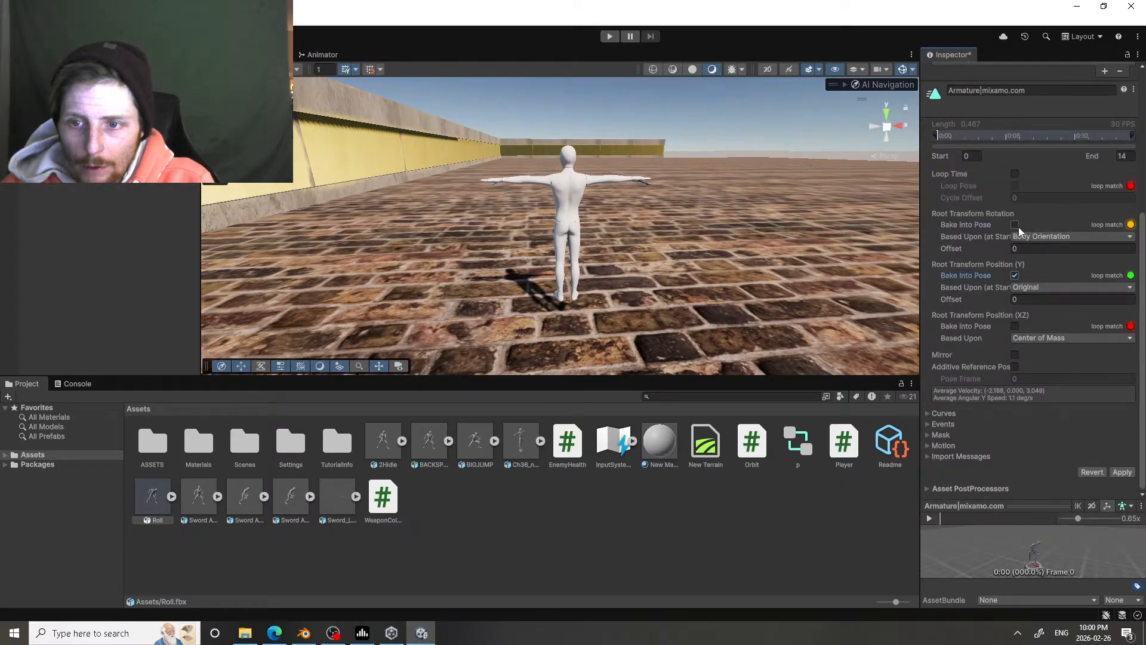
{"action": "left_click", "coordinate": [1016, 225]}
{"action": "left_click", "coordinate": [1123, 473]}
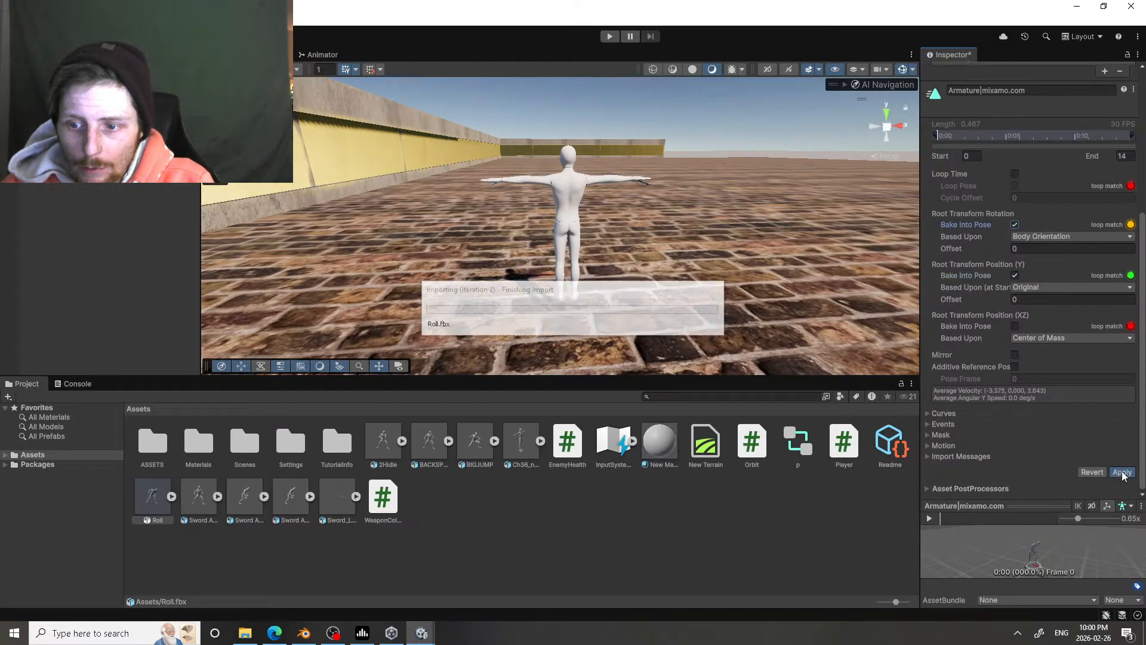
Step: Add the Roll animation to the Animator graph as a new state above Attack1 and name it Dodge
{"action": "left_click", "coordinate": [315, 54]}
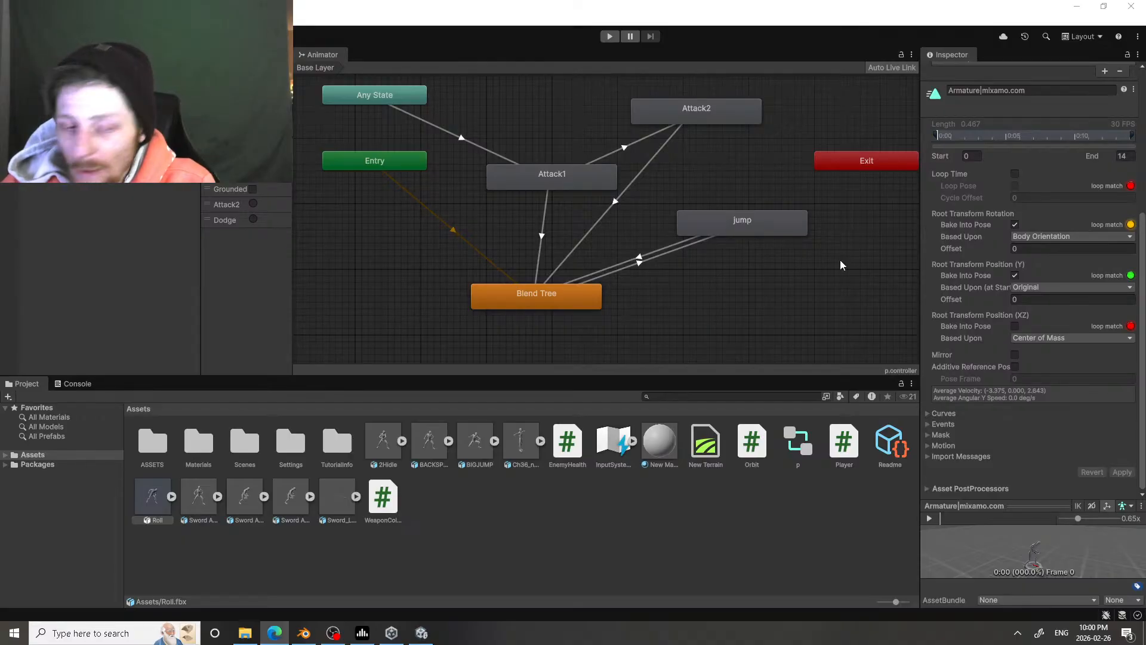
{"action": "middle_click_drag", "start_coordinate": [489, 185], "coordinate": [493, 265]}
{"action": "left_click_drag", "start_coordinate": [143, 507], "coordinate": [551, 126]}
{"action": "left_click", "coordinate": [976, 73]}
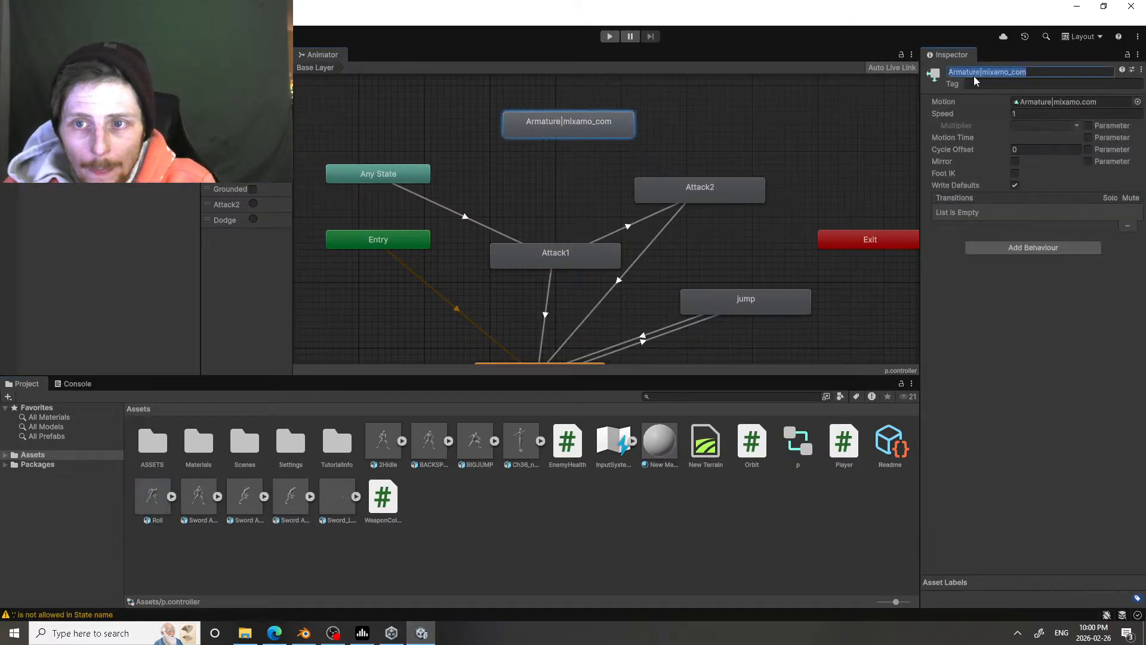
{"action": "type", "text": "Dod"}
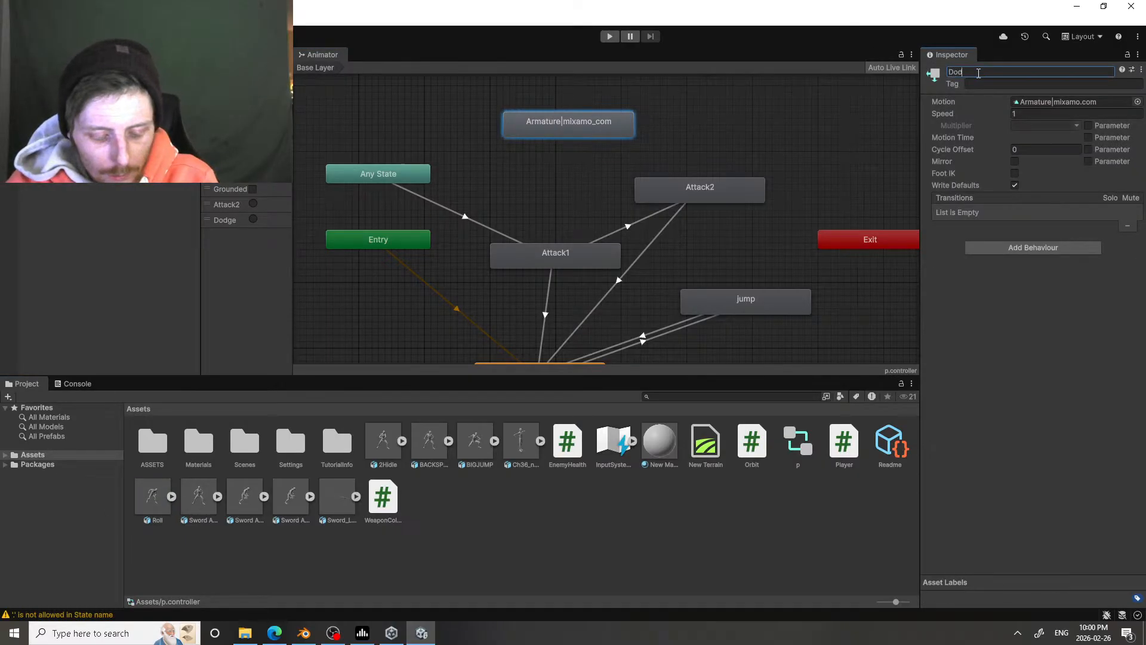
{"action": "type", "text": "ge"}
{"action": "key", "text": "Return"}
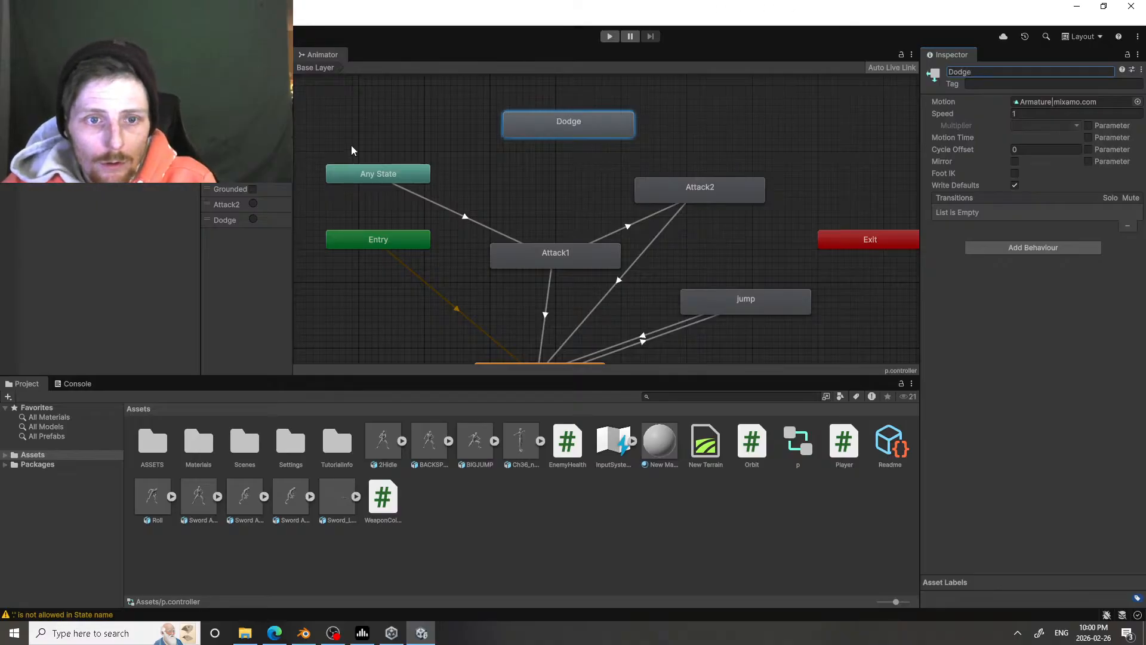
Step: Make a transition from Any State to the Dodge state
{"action": "left_click", "coordinate": [372, 175]}
{"action": "right_click", "coordinate": [373, 174]}
{"action": "left_click", "coordinate": [412, 182]}
{"action": "left_click", "coordinate": [531, 119]}
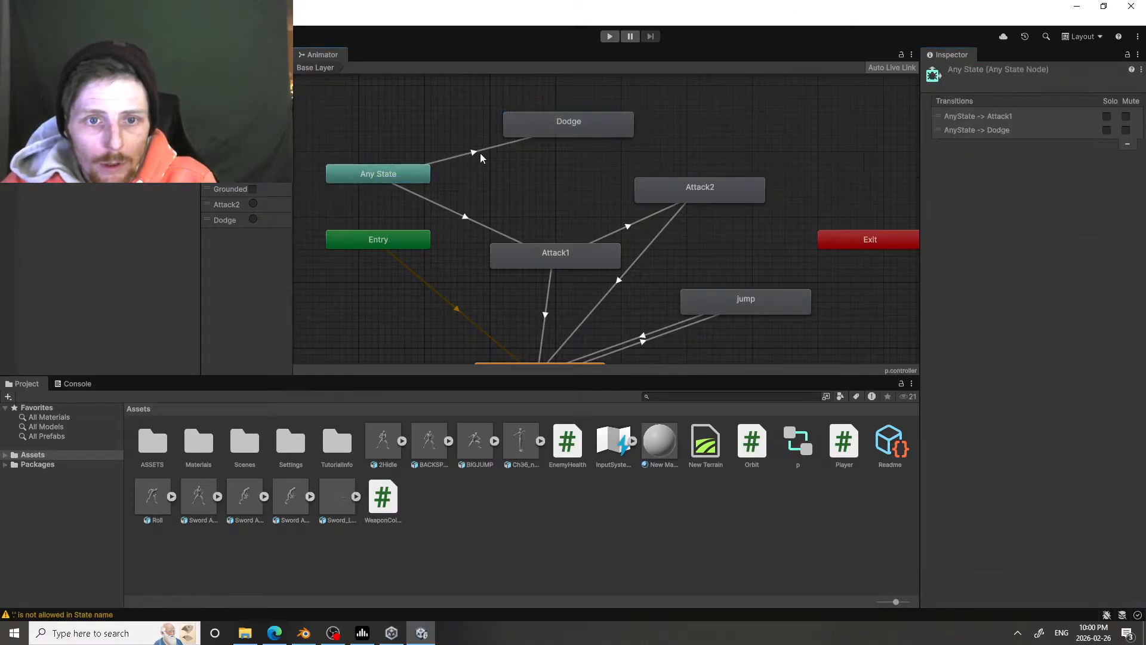
Step: Give the Any State to Dodge transition the Dodge condition and set its transition duration to 0
{"action": "left_click", "coordinate": [483, 156]}
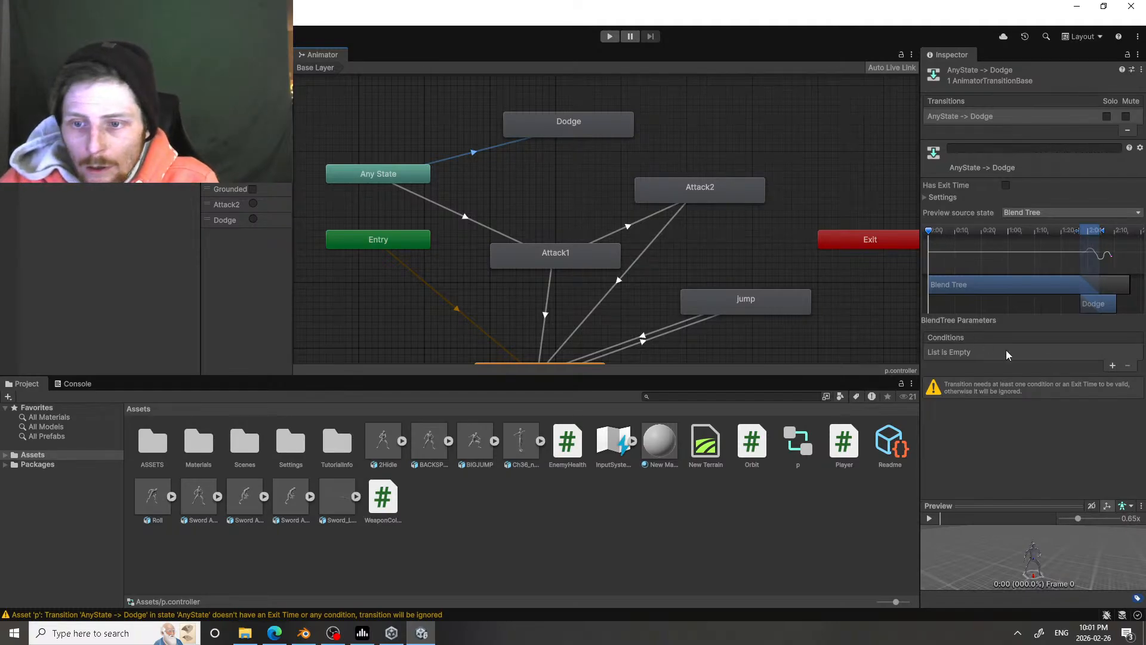
{"action": "left_click", "coordinate": [1113, 365]}
{"action": "left_click", "coordinate": [1025, 353]}
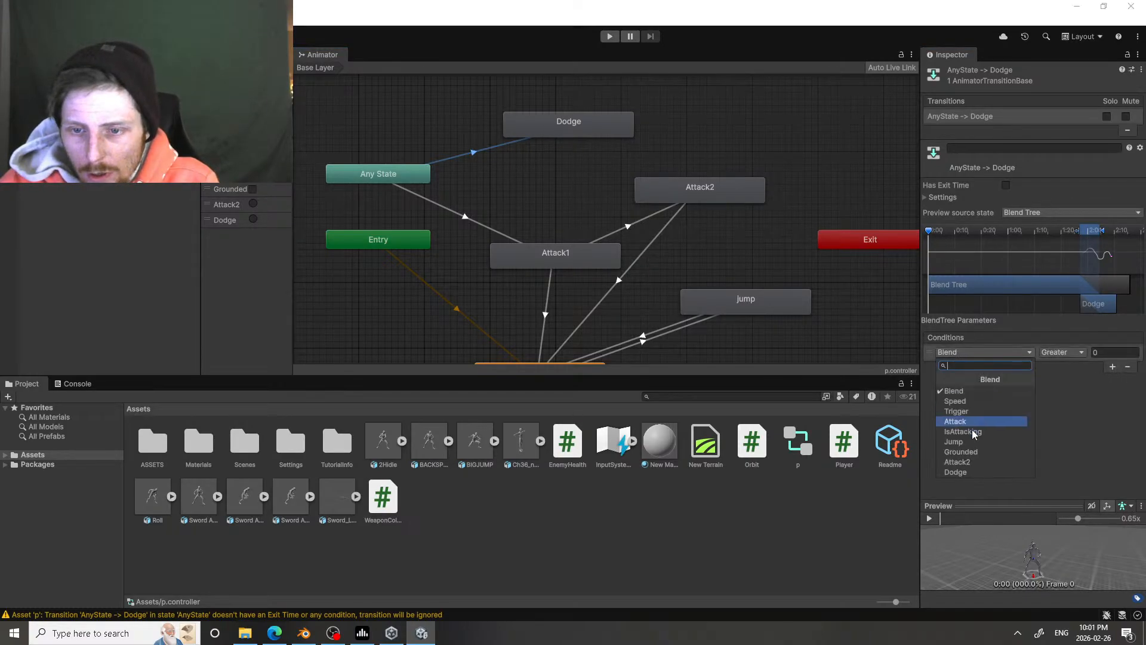
{"action": "left_click", "coordinate": [969, 472]}
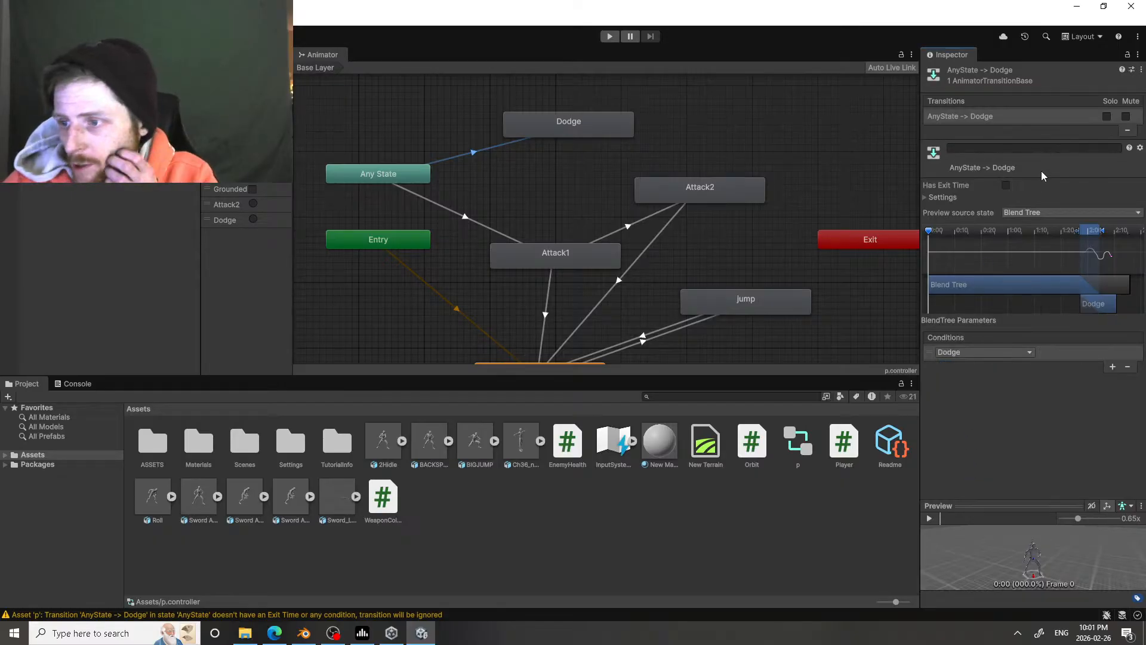
{"action": "left_click", "coordinate": [926, 197]}
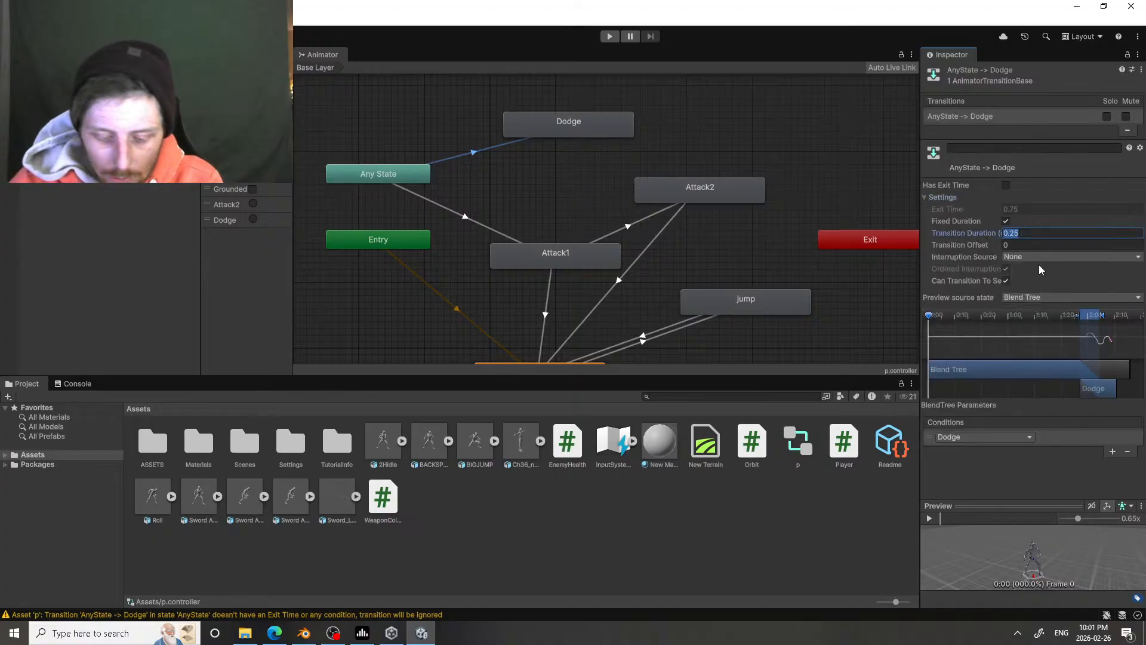
{"action": "type", "text": "0"}
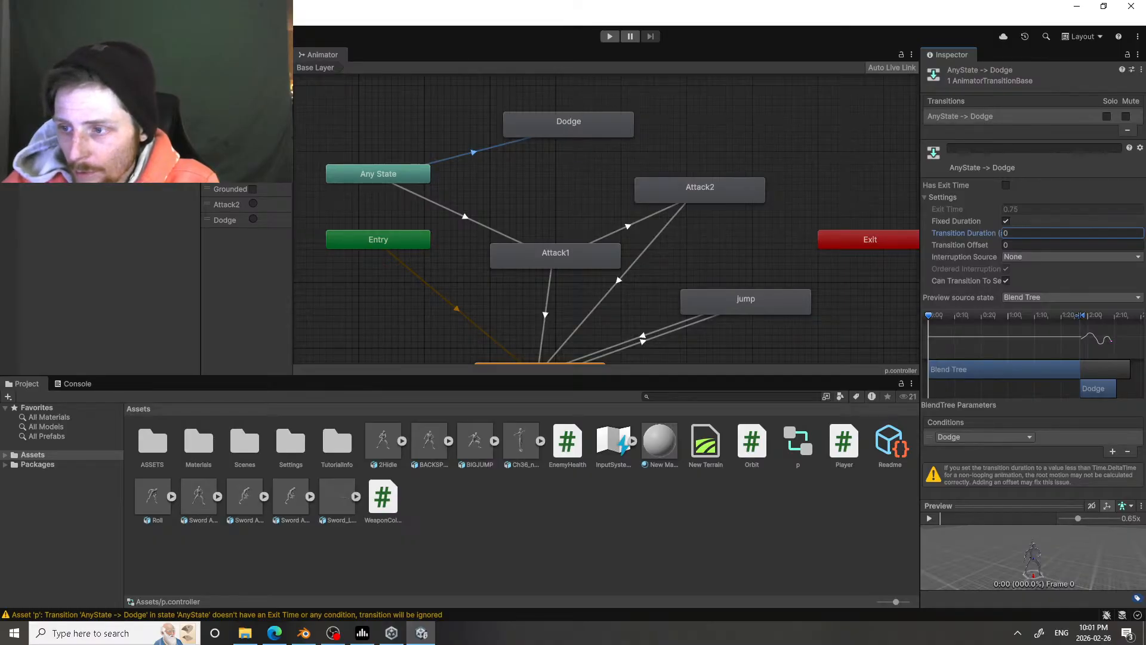
Step: Make a transition from Dodge to Blend Tree and move the Dodge state to the free area below Entry
{"action": "right_click", "coordinate": [568, 134]}
{"action": "left_click", "coordinate": [572, 142]}
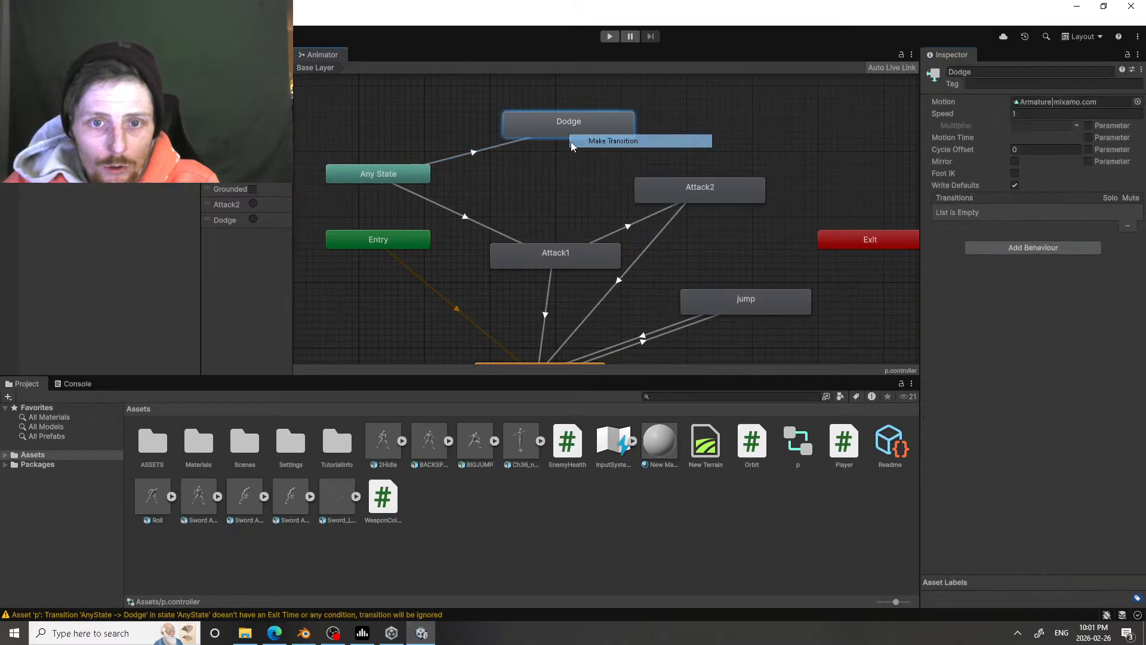
{"action": "mouse_move", "coordinate": [557, 293]}
{"action": "middle_mouse_down"}
{"action": "mouse_move", "coordinate": [575, 148]}
{"action": "mouse_move", "coordinate": [593, 199]}
{"action": "mouse_move", "coordinate": [682, 294]}
{"action": "middle_mouse_up"}
{"action": "left_click", "coordinate": [568, 224]}
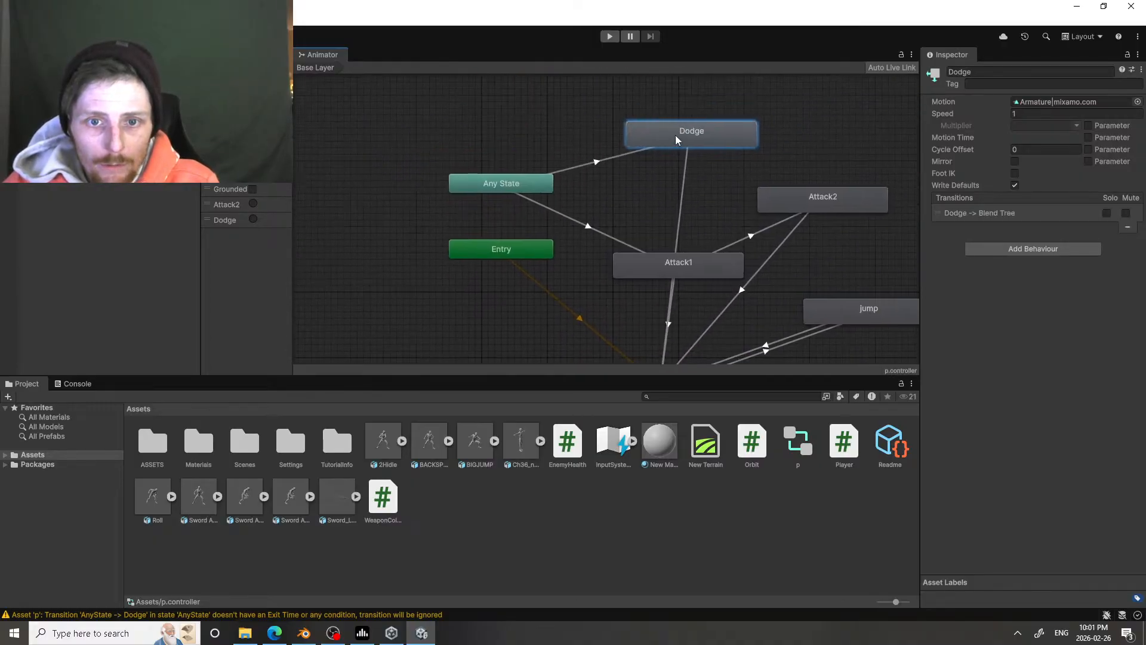
{"action": "mouse_move", "coordinate": [676, 135]}
{"action": "left_mouse_down"}
{"action": "mouse_move", "coordinate": [440, 363]}
{"action": "mouse_move", "coordinate": [378, 299]}
{"action": "left_mouse_up"}
Step: Set the Dodge to Blend Tree transition's duration to 0 and its exit time to 1
{"action": "scroll", "coordinate": [515, 292], "scroll_direction": "up", "scroll_amount": 1}
{"action": "middle_click_drag", "start_coordinate": [515, 293], "coordinate": [466, 181]}
{"action": "left_click", "coordinate": [472, 243]}
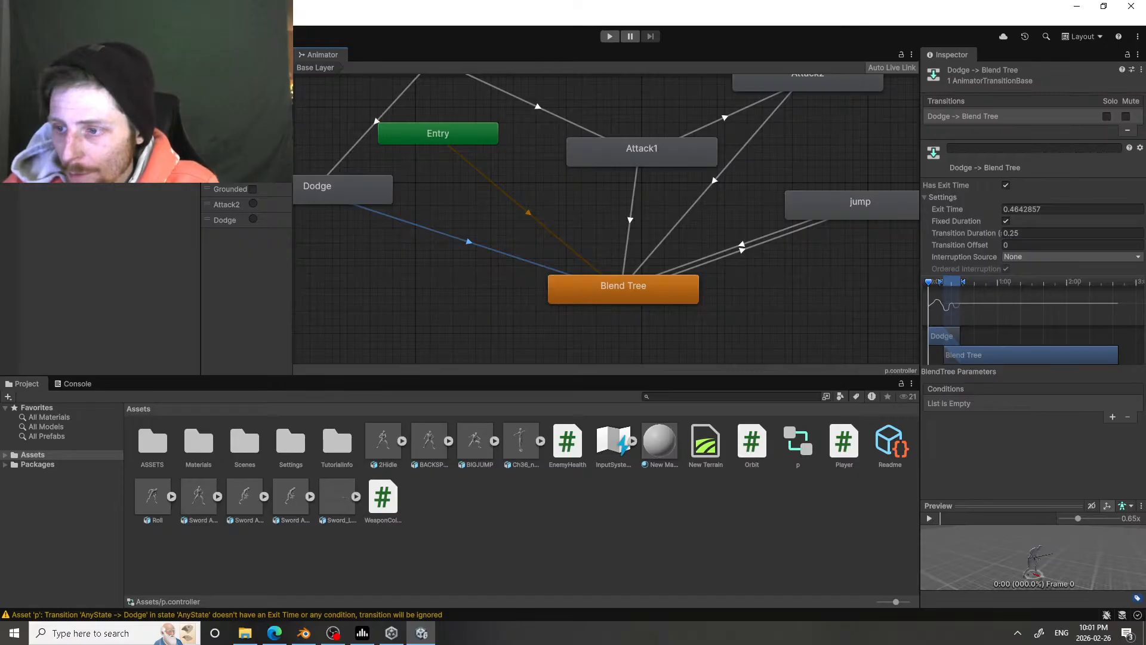
{"action": "left_click", "coordinate": [1032, 229]}
{"action": "type", "text": "0"}
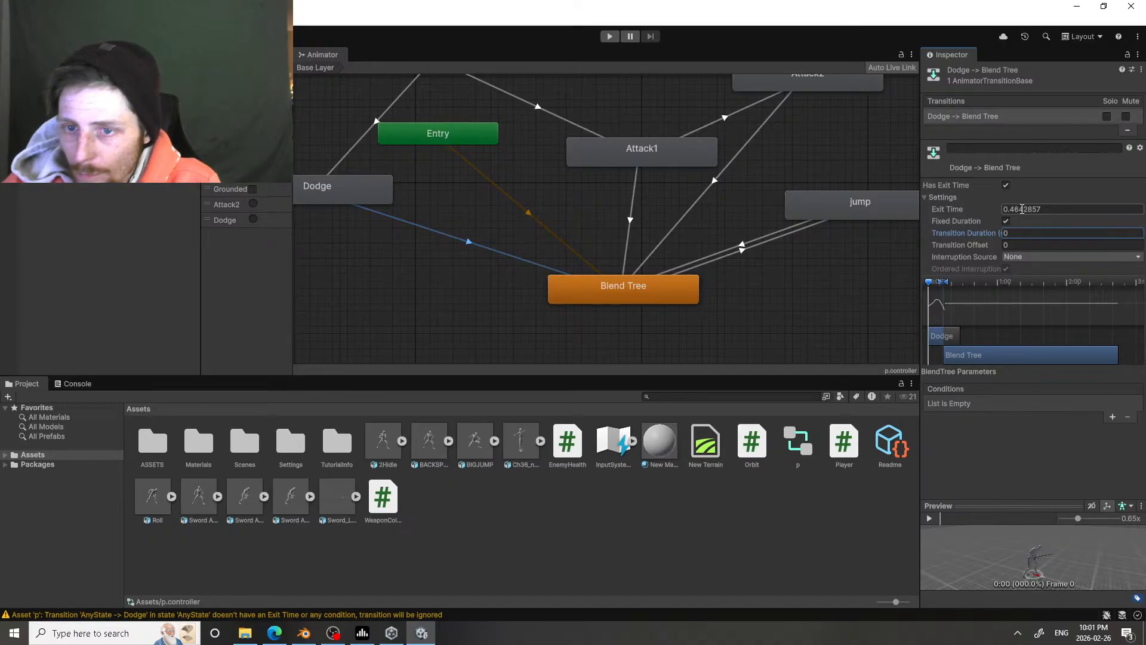
{"action": "left_click", "coordinate": [1030, 210]}
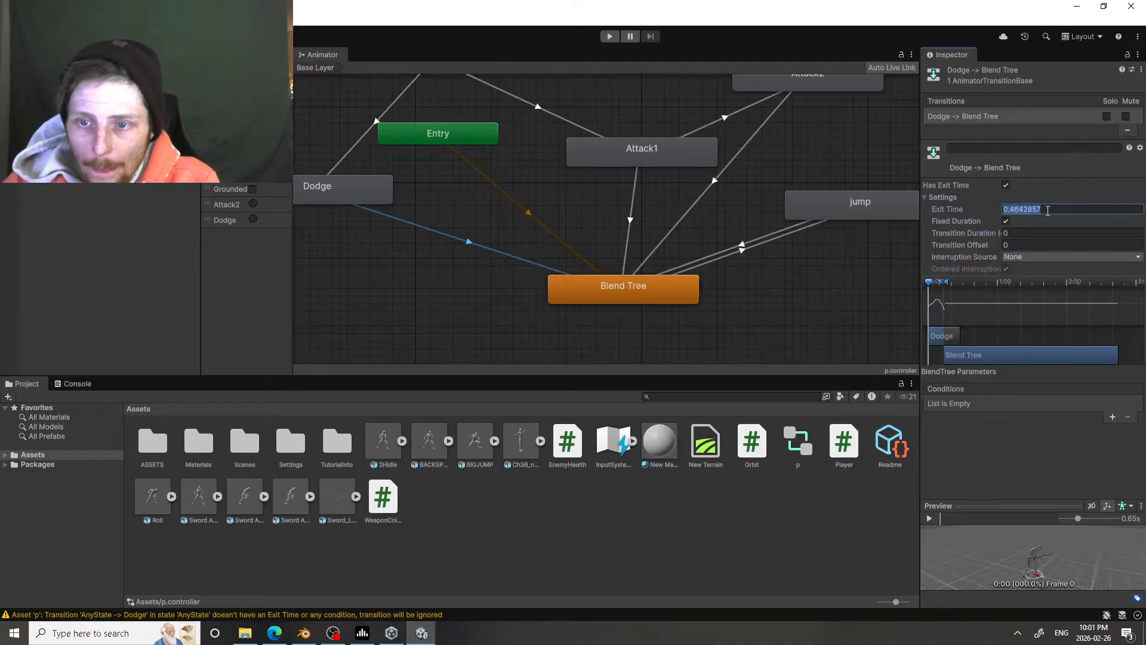
{"action": "type", "text": "1"}
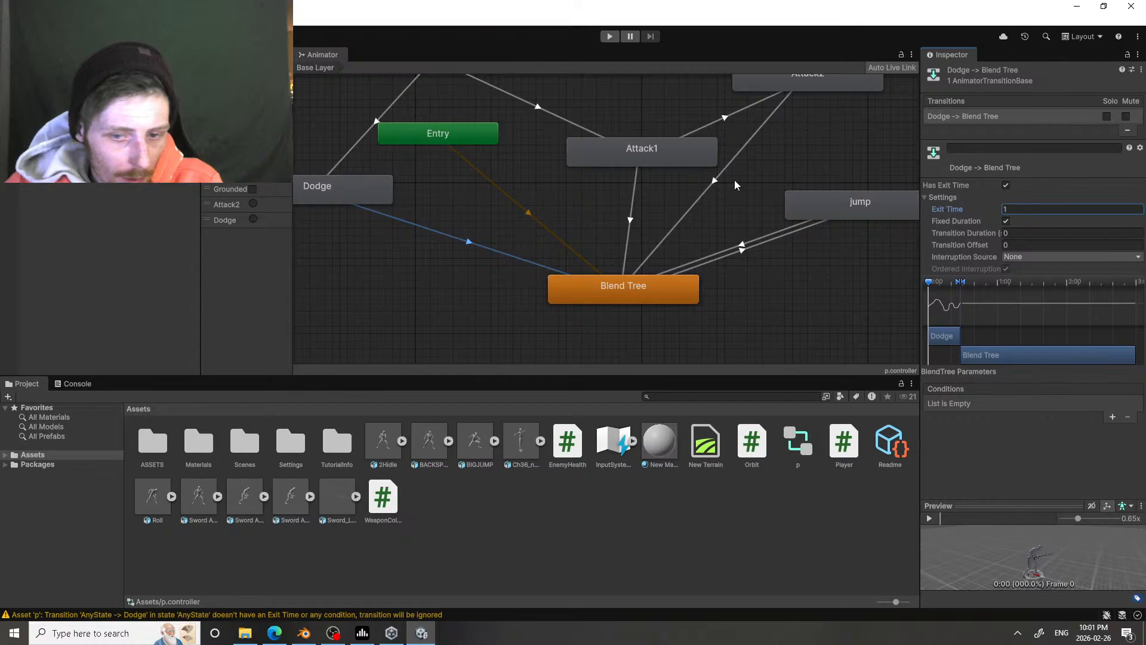
Step: Play the preview of the Dodge to Blend Tree transition and inspect the character's motion from another angle
{"action": "left_click", "coordinate": [929, 518]}
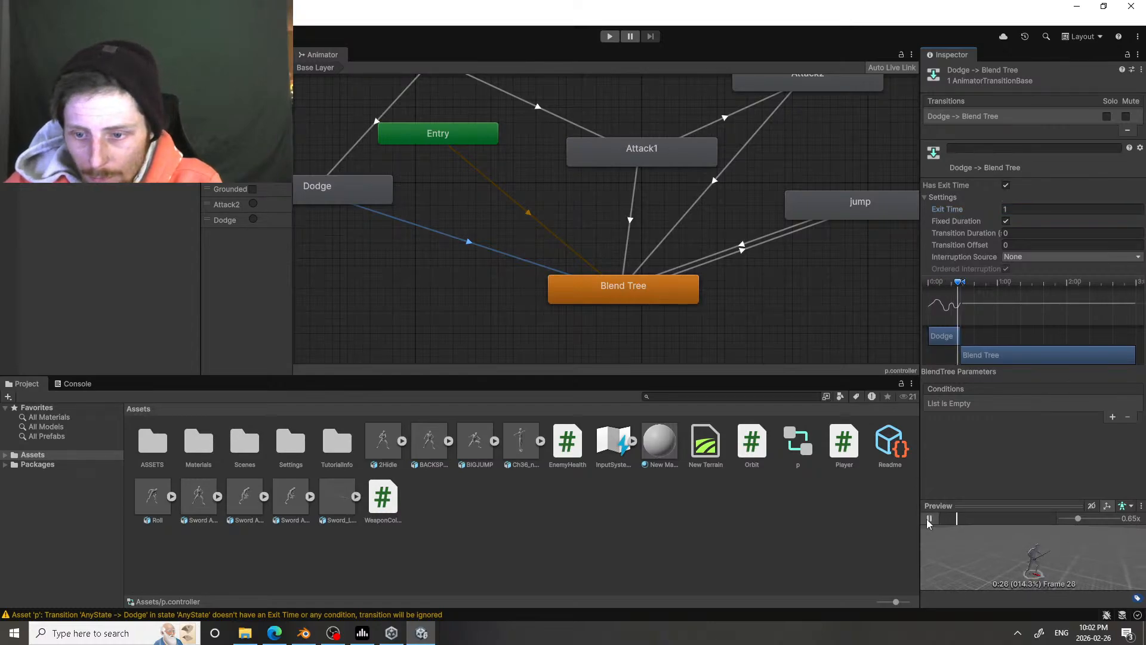
{"action": "left_click", "coordinate": [927, 520]}
{"action": "scroll", "coordinate": [1003, 544], "scroll_direction": "up", "scroll_amount": 8}
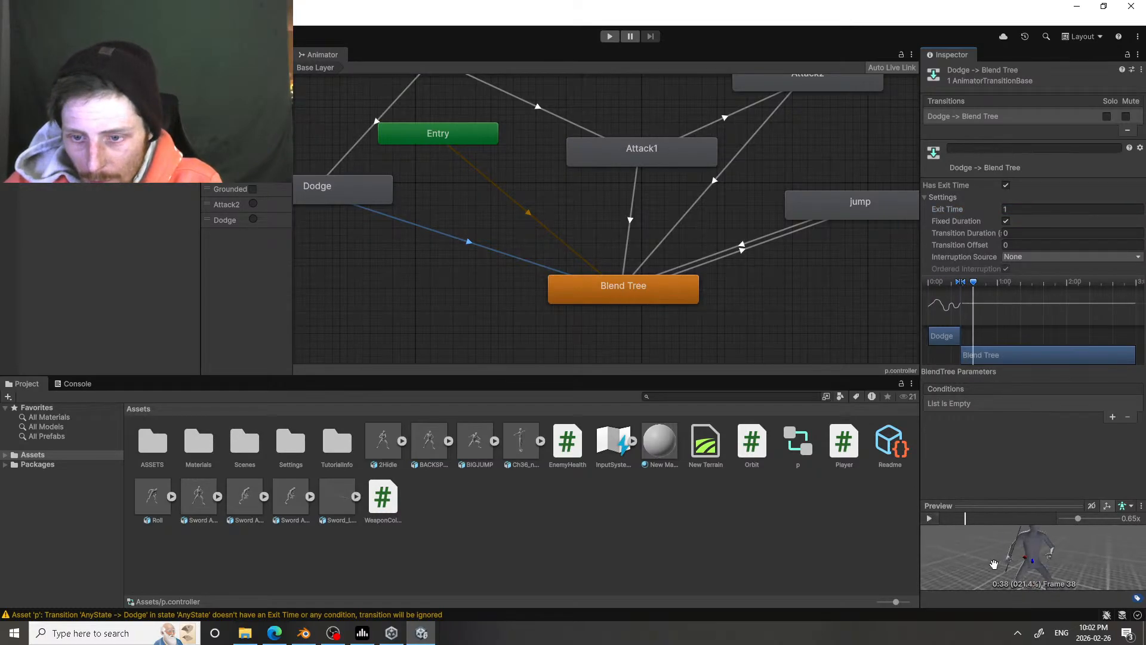
{"action": "left_click_drag", "start_coordinate": [995, 564], "coordinate": [970, 567]}
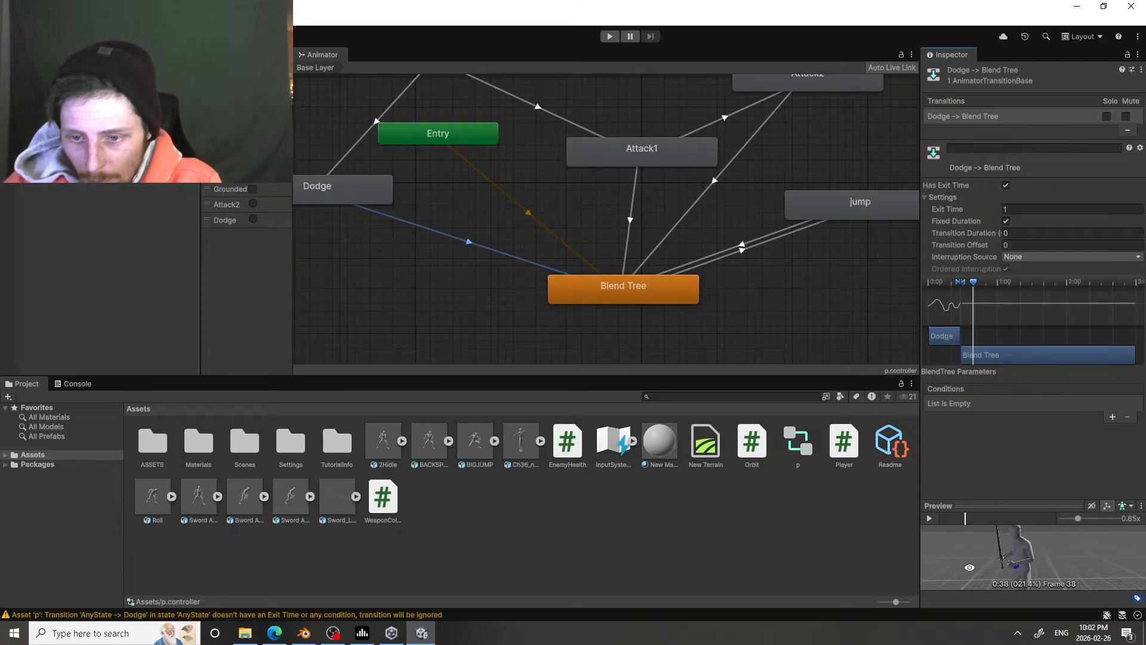
{"action": "left_click", "coordinate": [929, 518]}
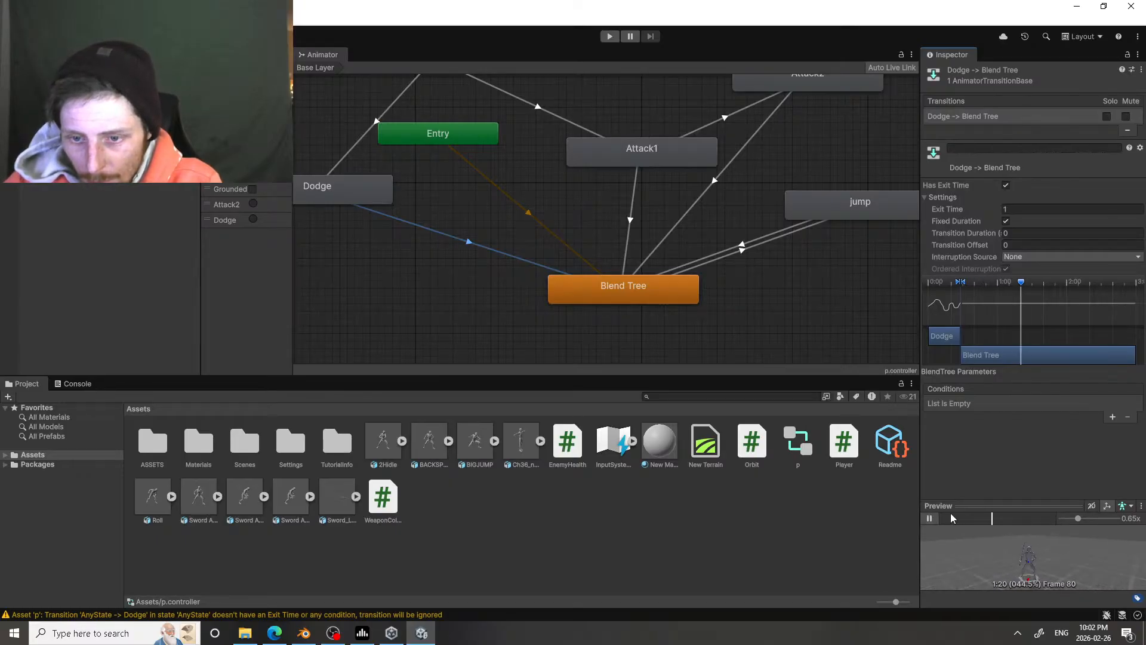
{"action": "left_click", "coordinate": [931, 519]}
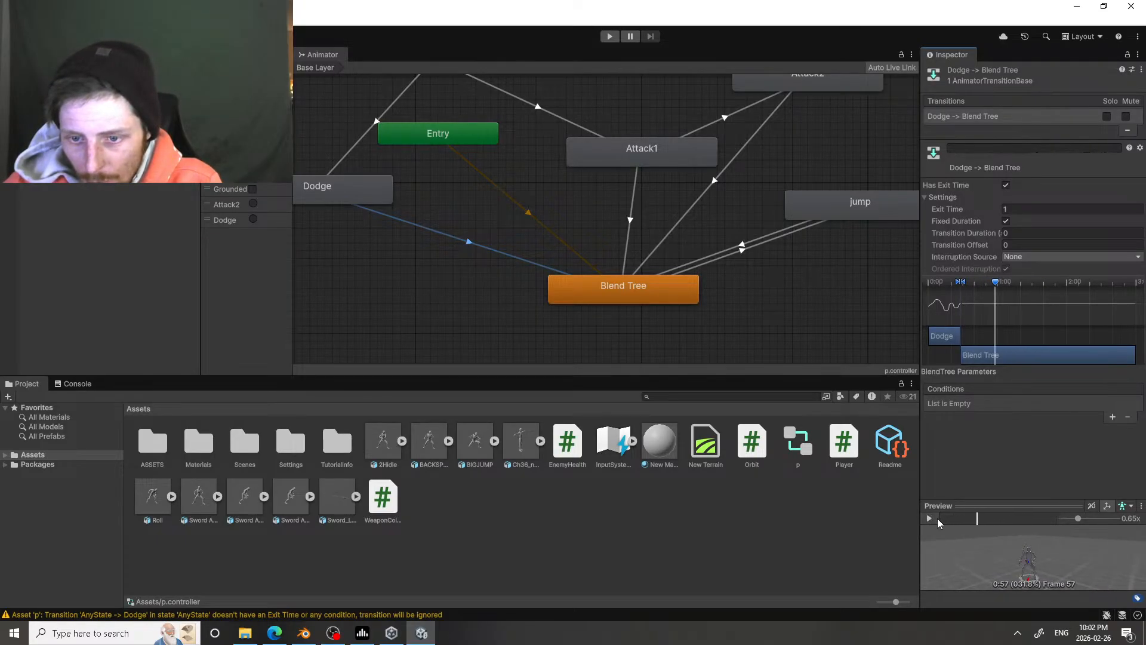
Step: Run the game to test the character's movement and dodge animation, and stop it
{"action": "left_click", "coordinate": [610, 36]}
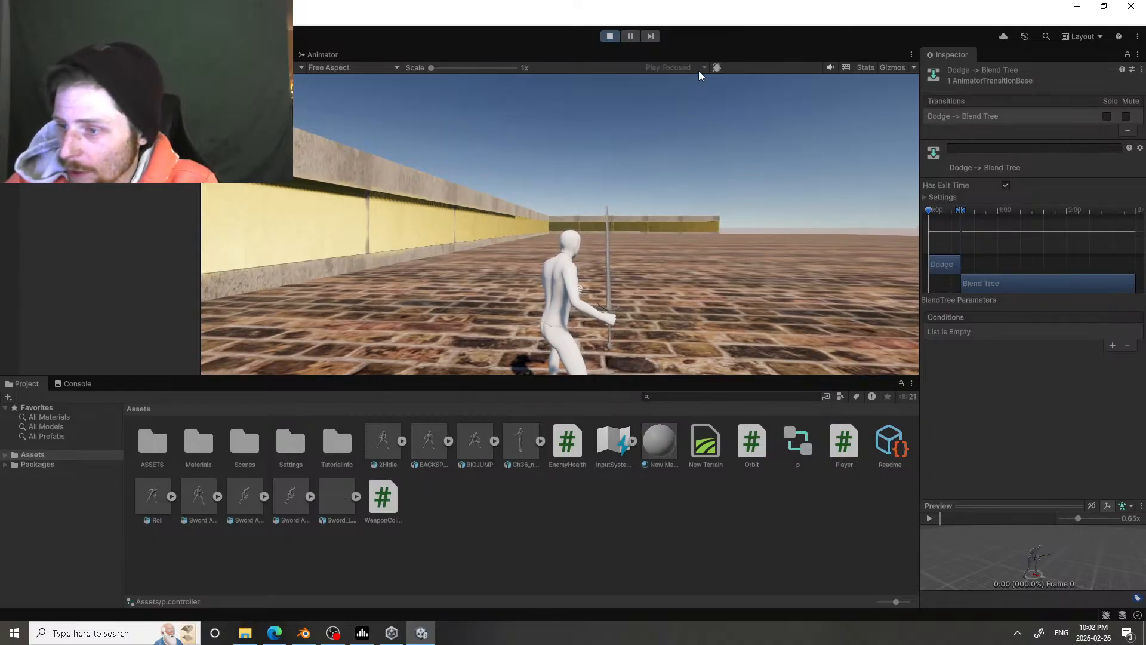
{"action": "key", "text": "w"}
{"action": "left_click", "coordinate": [662, 188]}
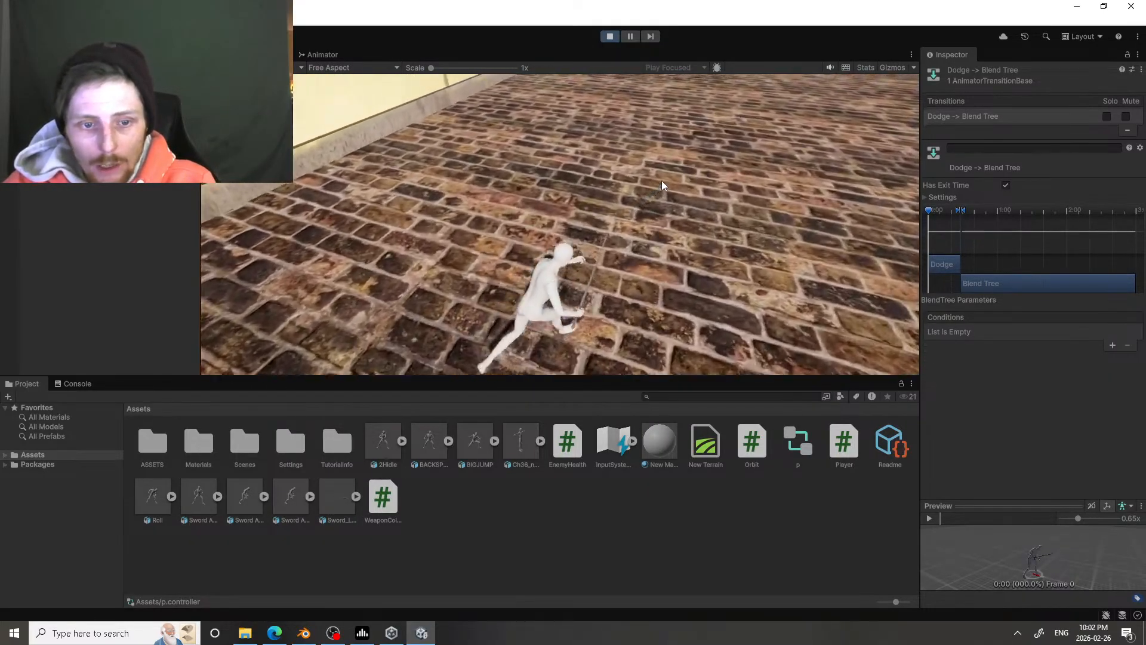
{"action": "key", "text": "space"}
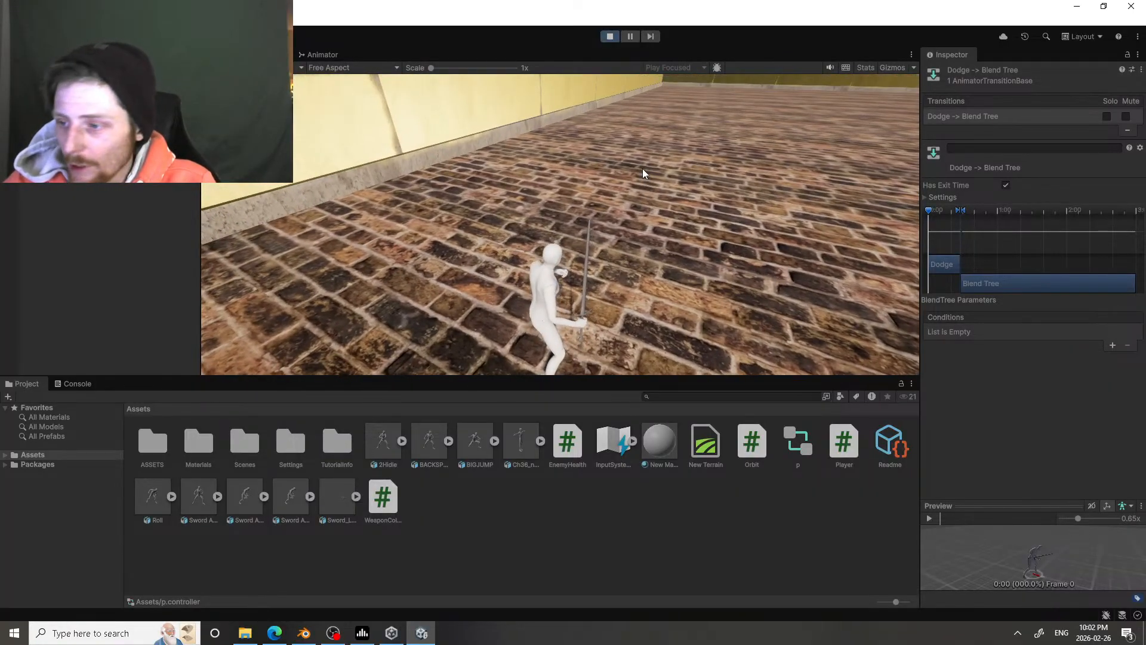
{"action": "key", "text": "space"}
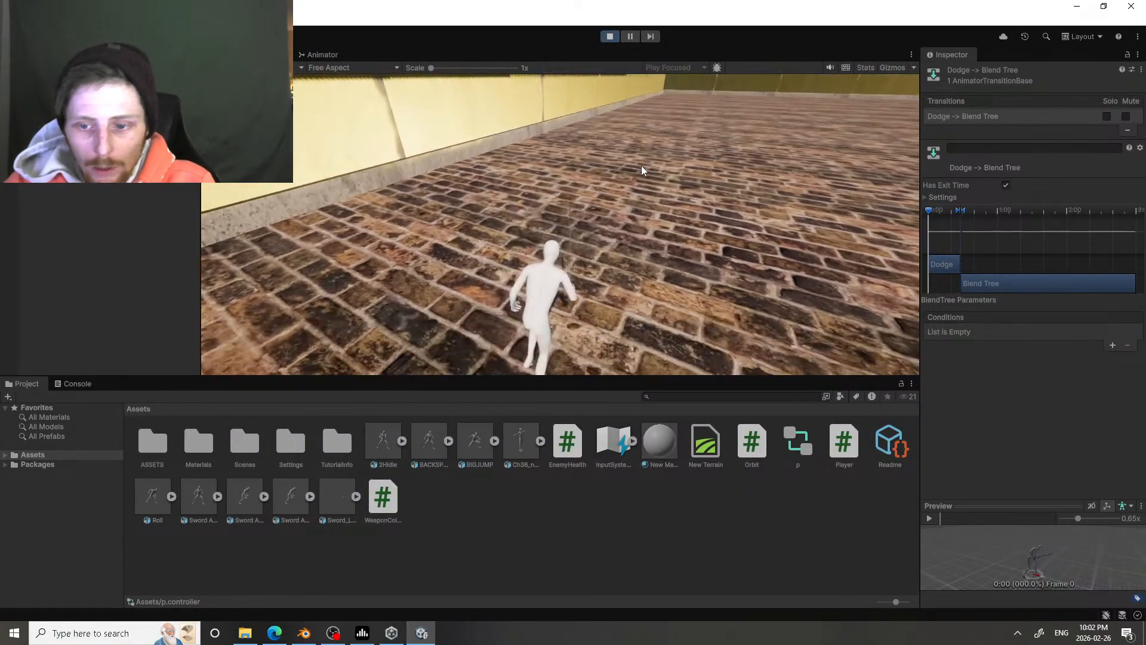
{"action": "key", "text": "space"}
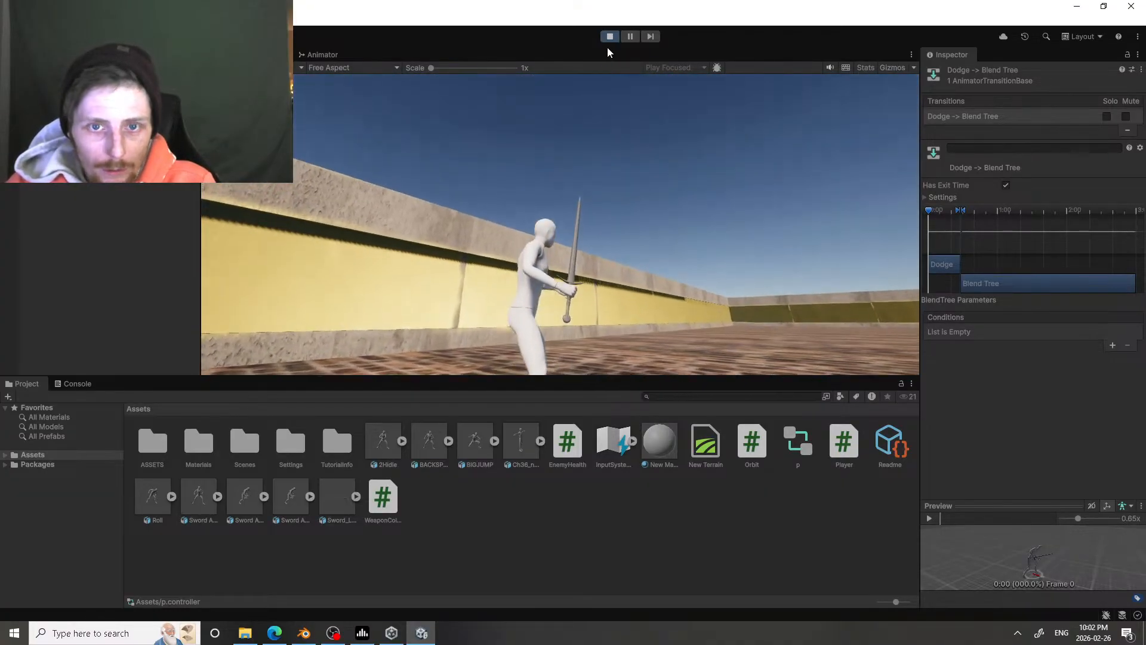
{"action": "left_click", "coordinate": [609, 37]}
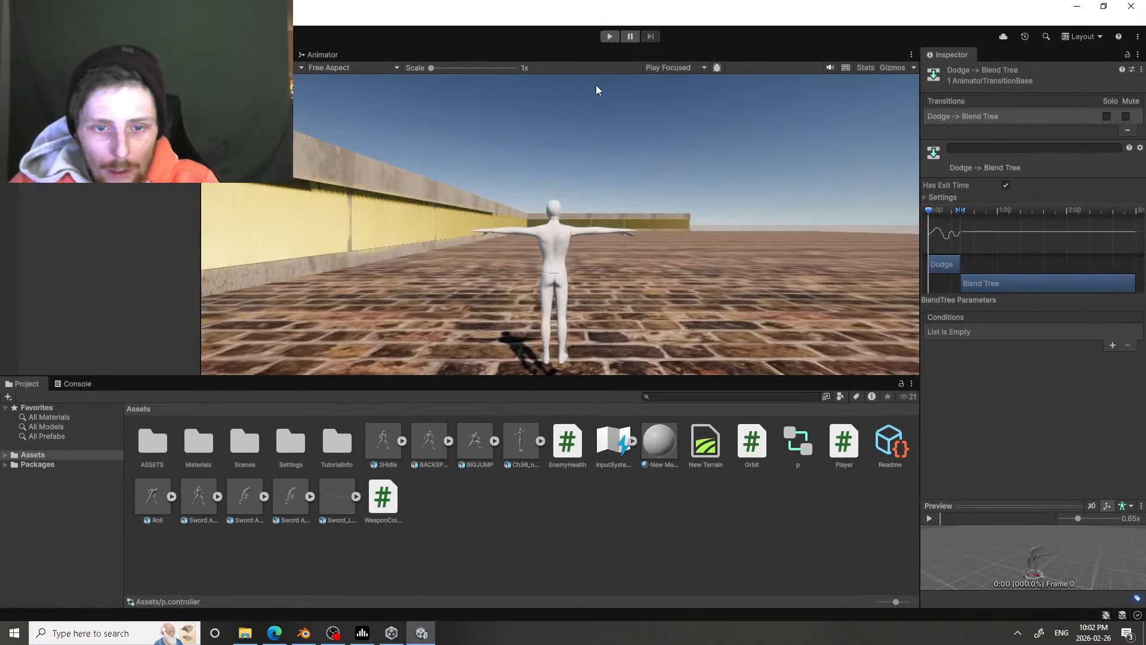
Step: Start the game and set the Roll clip's Root Transform Position (XZ) to be based upon Original, applying the change
{"action": "left_click", "coordinate": [610, 37]}
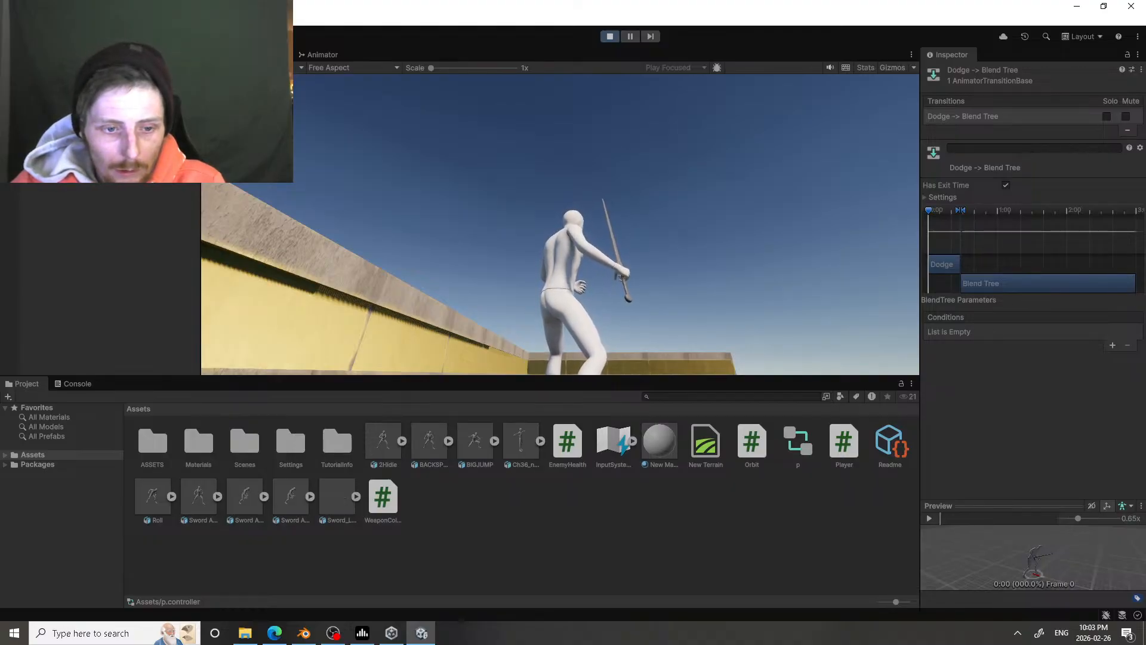
{"action": "left_click", "coordinate": [154, 500]}
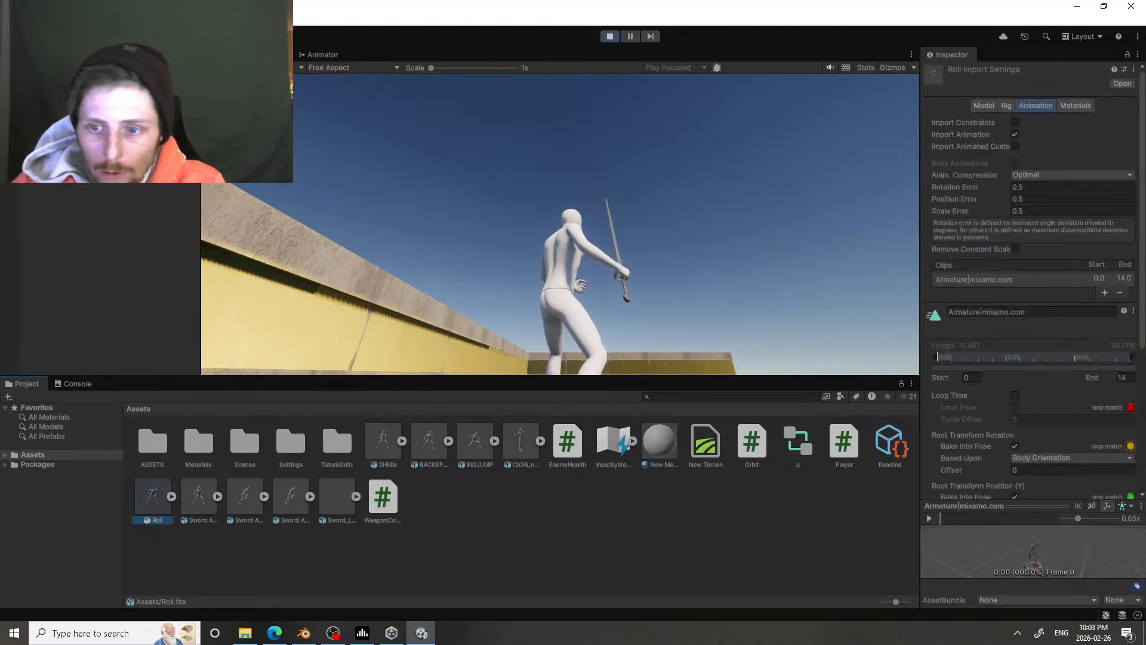
{"action": "scroll", "coordinate": [1086, 358], "scroll_direction": "down", "scroll_amount": 6}
{"action": "left_click", "coordinate": [1055, 338]}
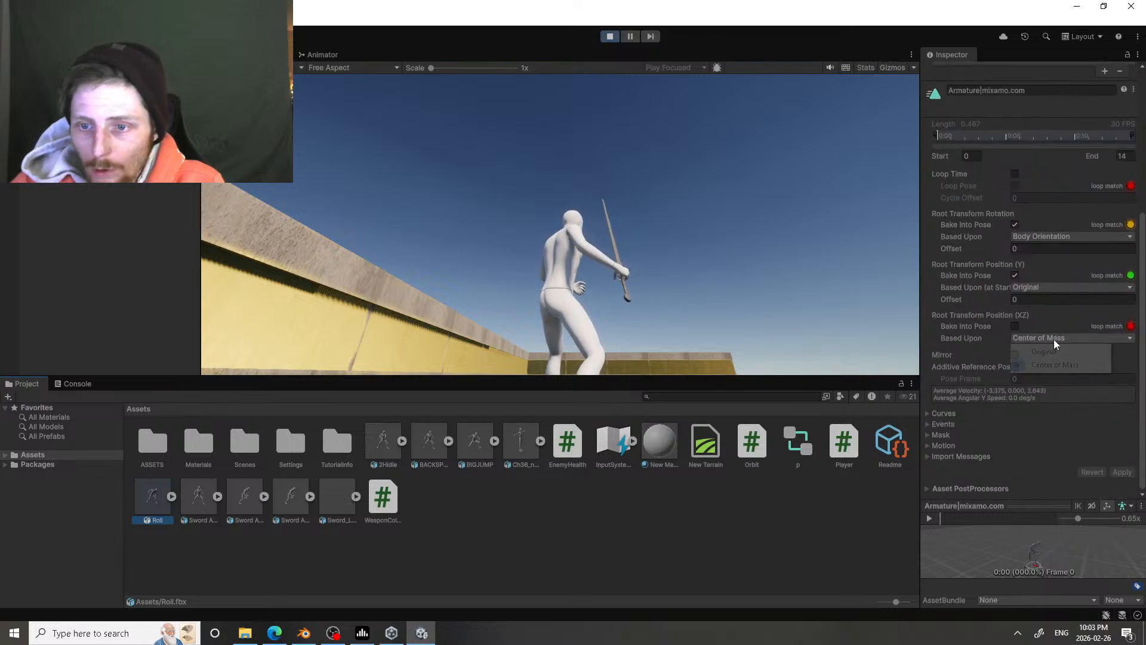
{"action": "left_click", "coordinate": [1055, 353]}
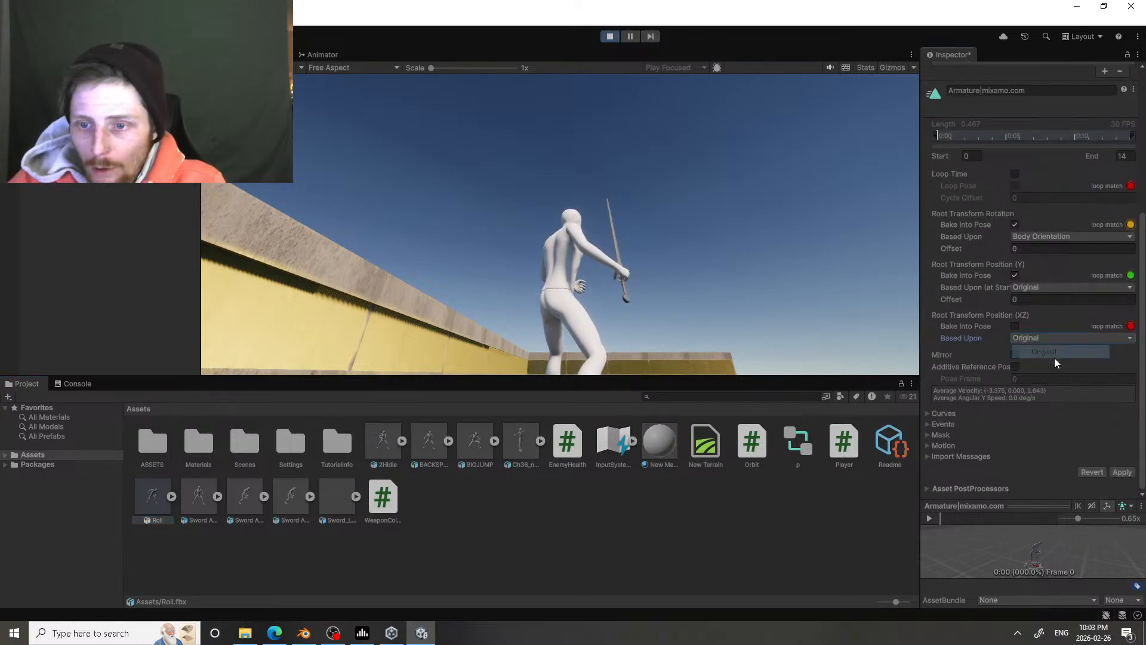
{"action": "left_click", "coordinate": [1118, 471]}
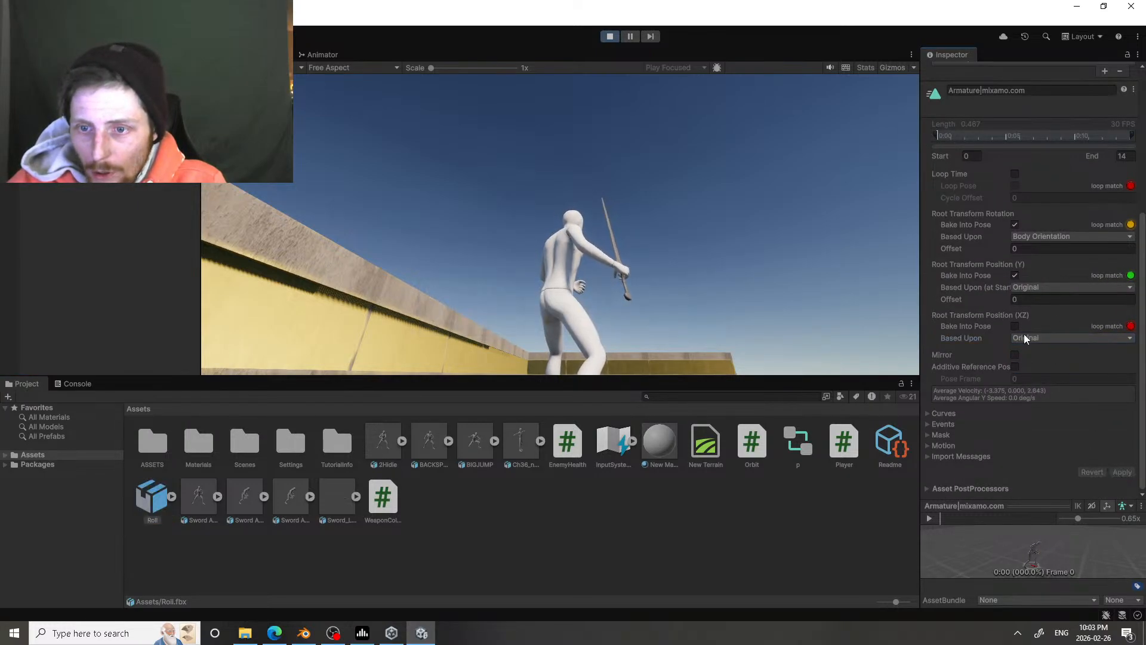
Step: Base the Roll clip's Root Transform Rotation upon Original, apply it, and play the clip's preview briefly
{"action": "left_click", "coordinate": [1036, 287]}
{"action": "left_click", "coordinate": [1040, 236]}
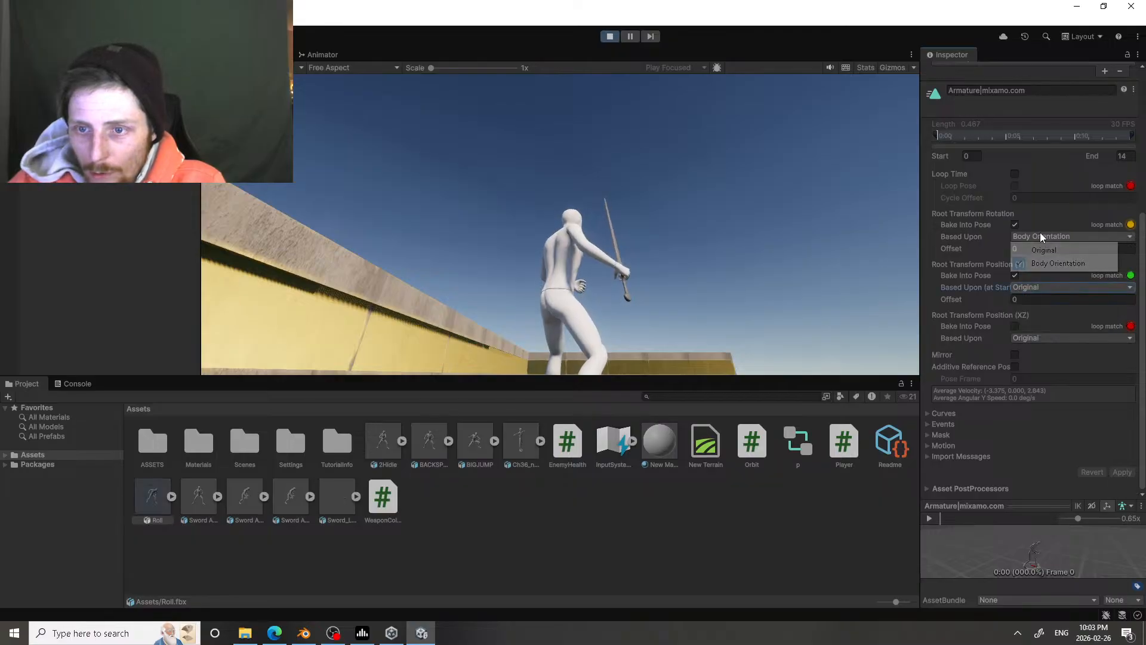
{"action": "left_click", "coordinate": [1044, 250]}
{"action": "left_click", "coordinate": [1120, 471]}
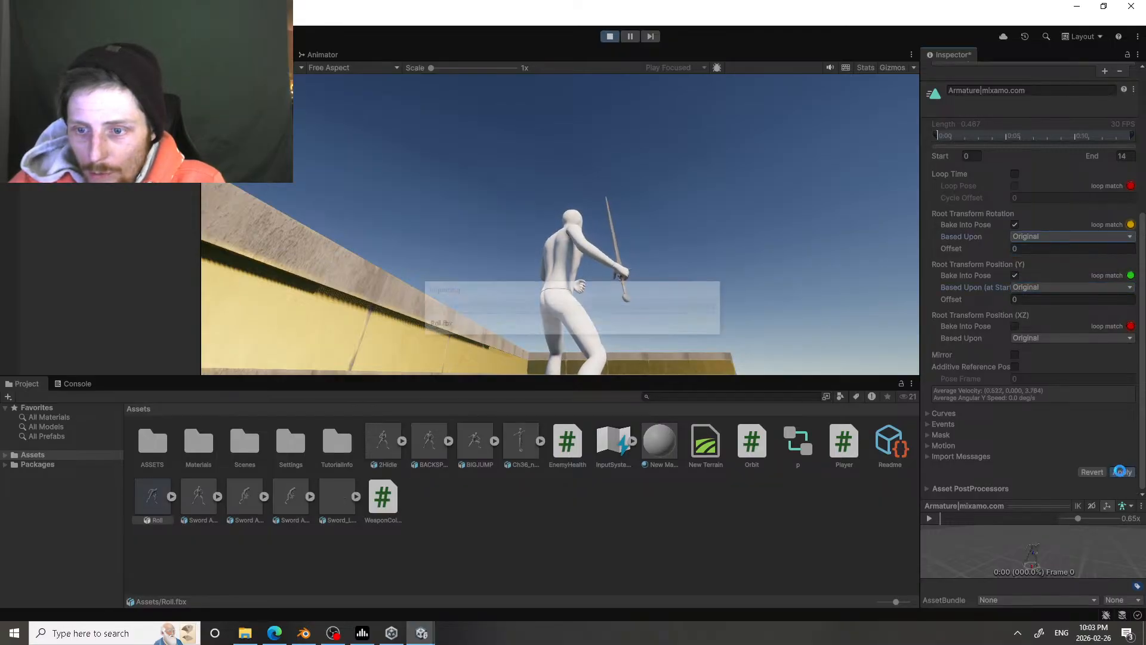
{"action": "left_click", "coordinate": [929, 519]}
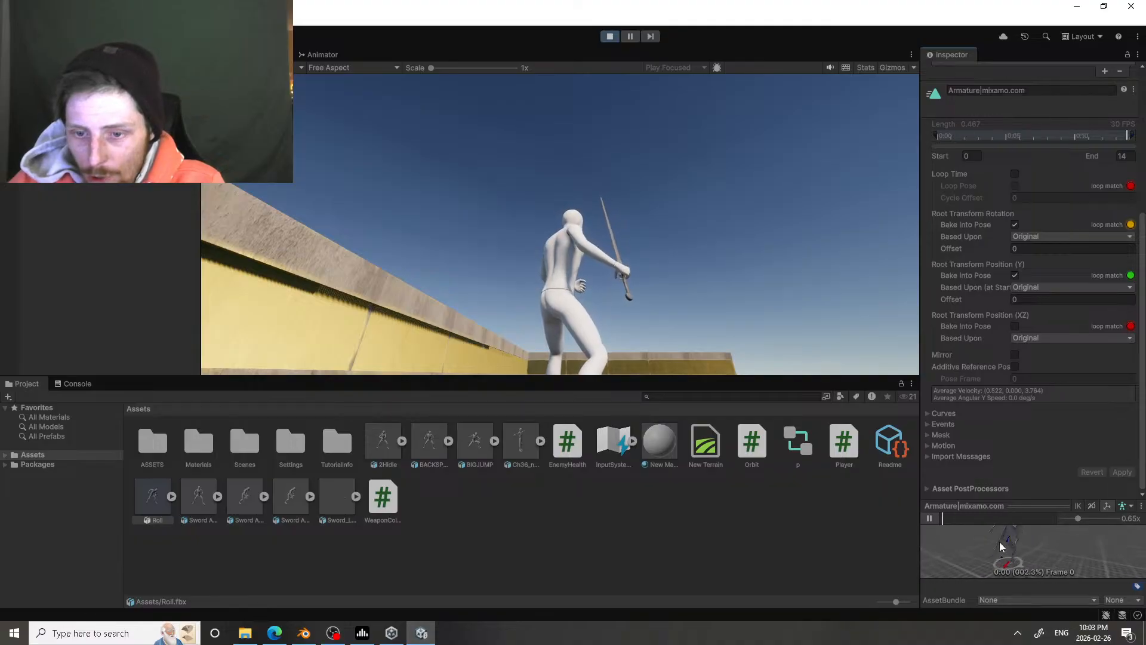
{"action": "left_click", "coordinate": [929, 519]}
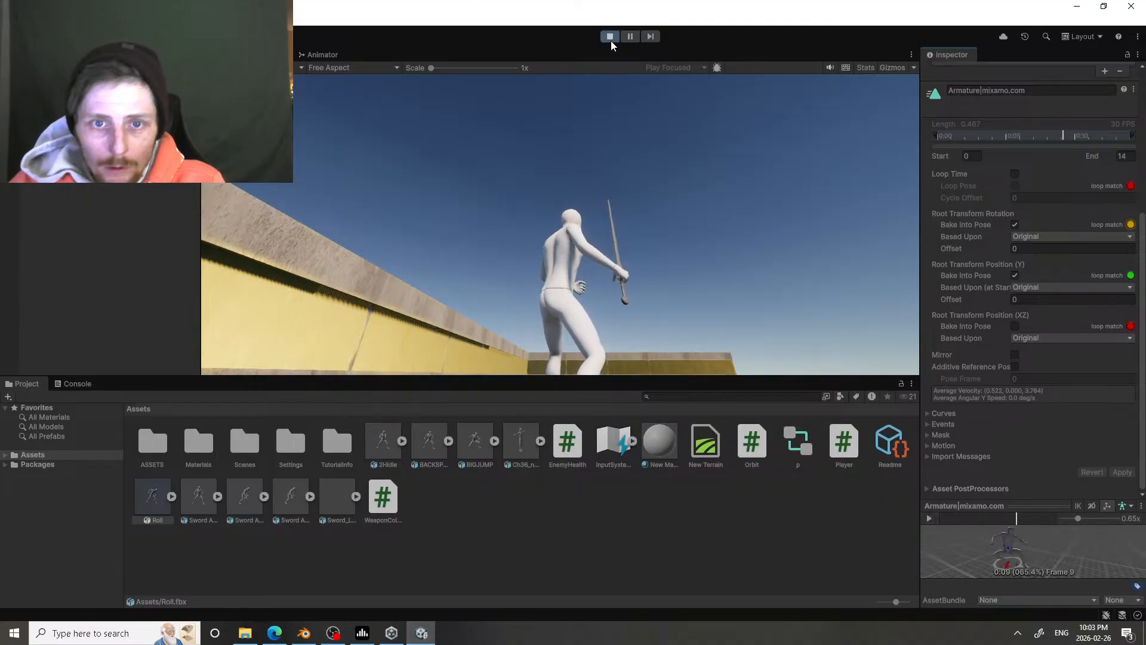
Step: Test running and jumping with the character in the running game, and stop the game
{"action": "left_click", "coordinate": [597, 195]}
{"action": "key", "text": "w"}
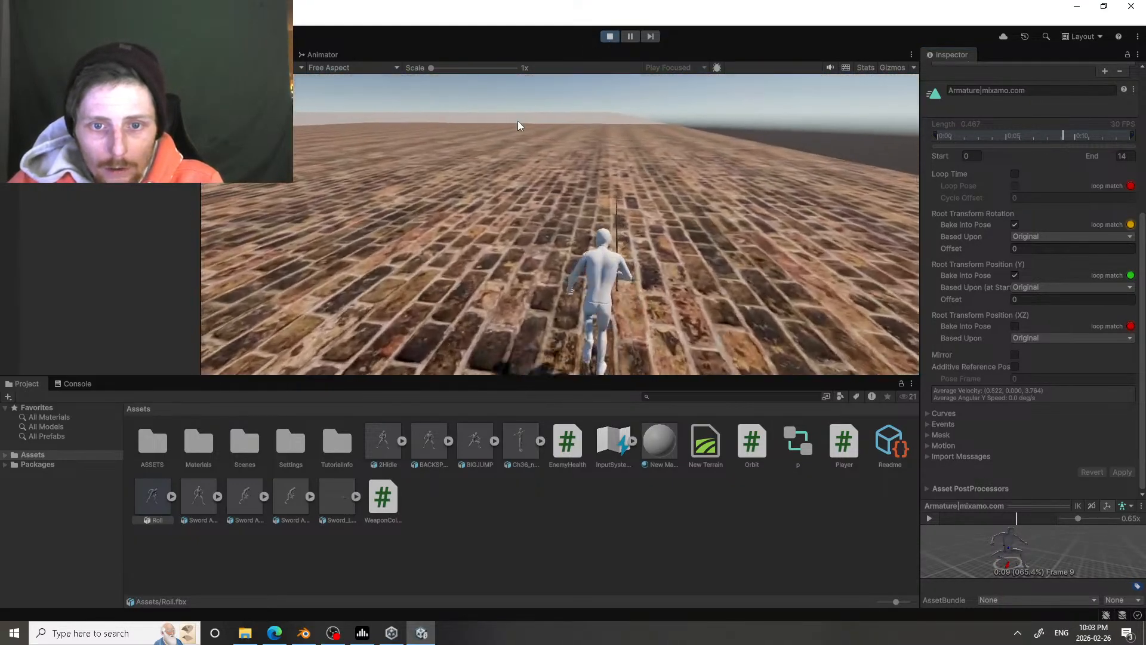
{"action": "key", "text": "space"}
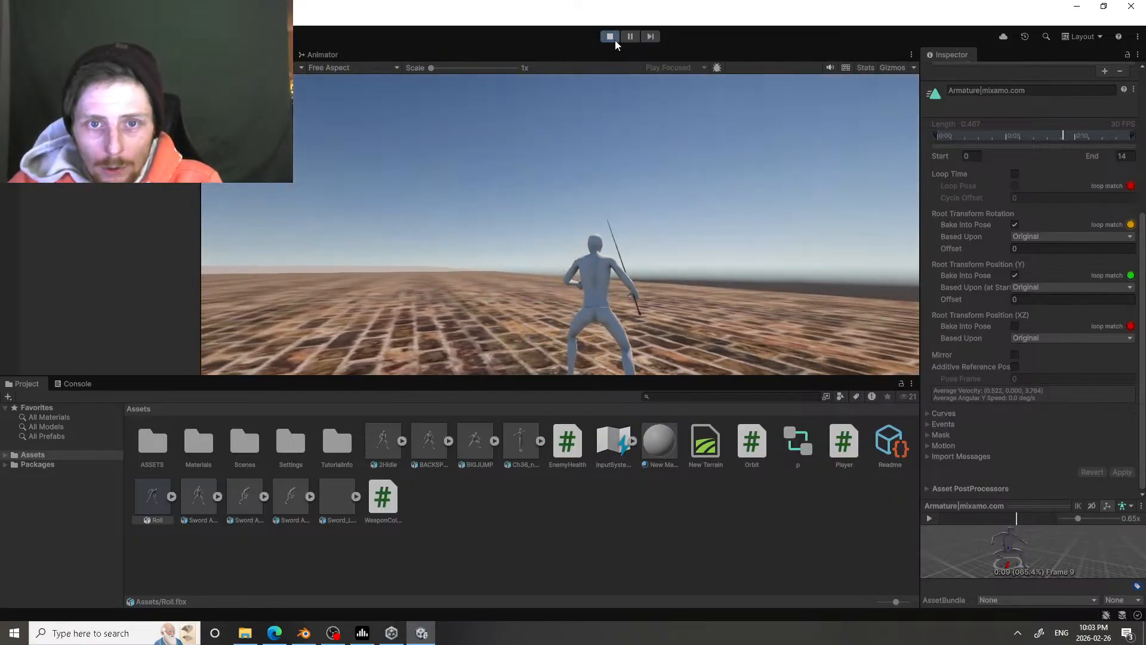
{"action": "left_click", "coordinate": [615, 40]}
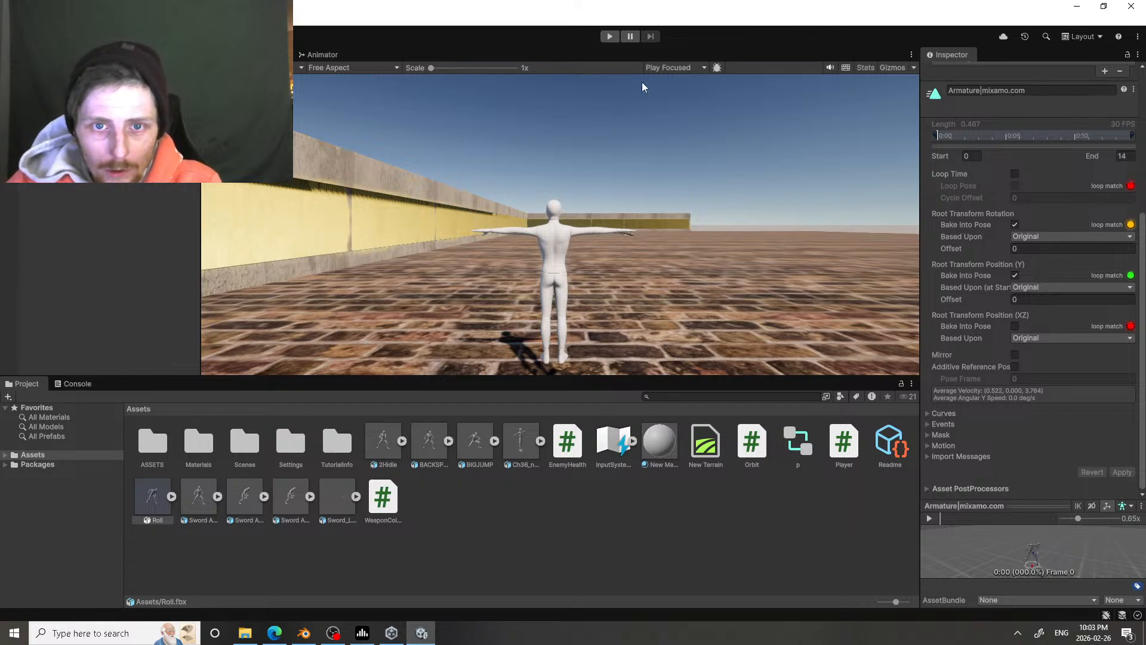
Step: Run the game again to test the character's running, jumping, attacking and dodging around the walled area, and stop it
{"action": "left_click", "coordinate": [614, 36]}
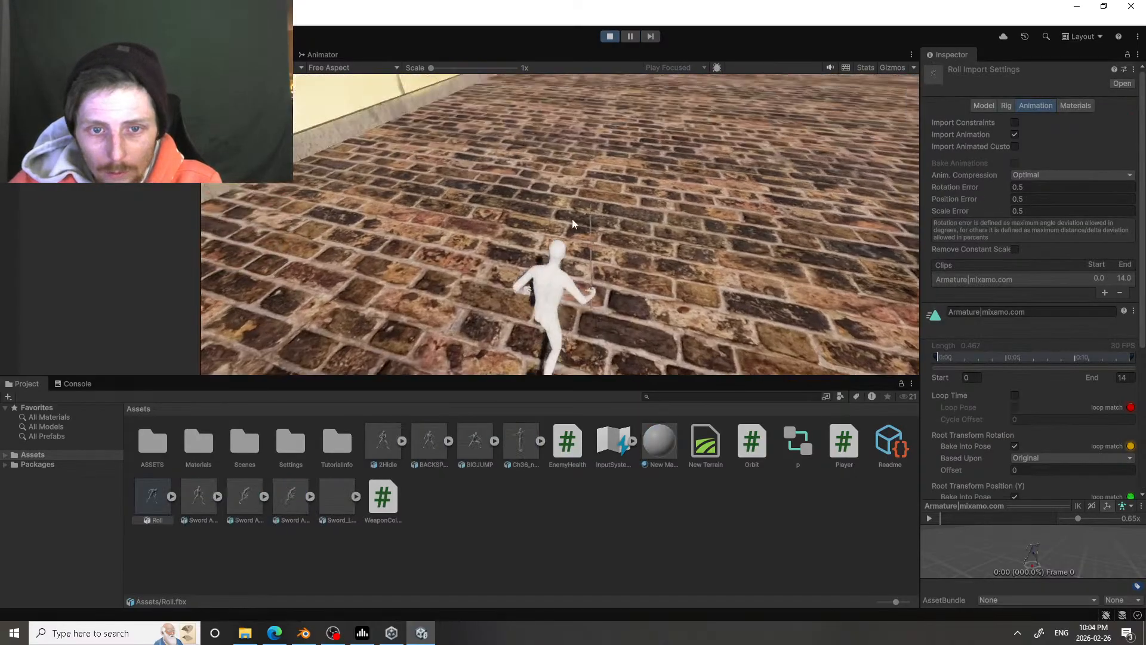
{"action": "key", "text": "w"}
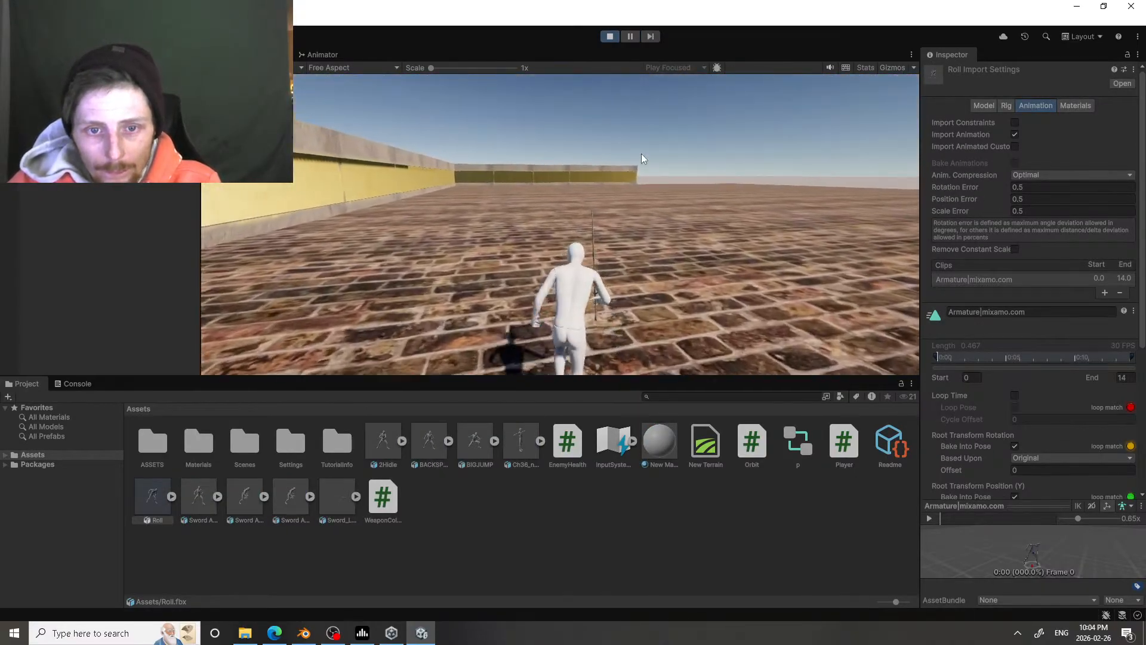
{"action": "key", "text": "space"}
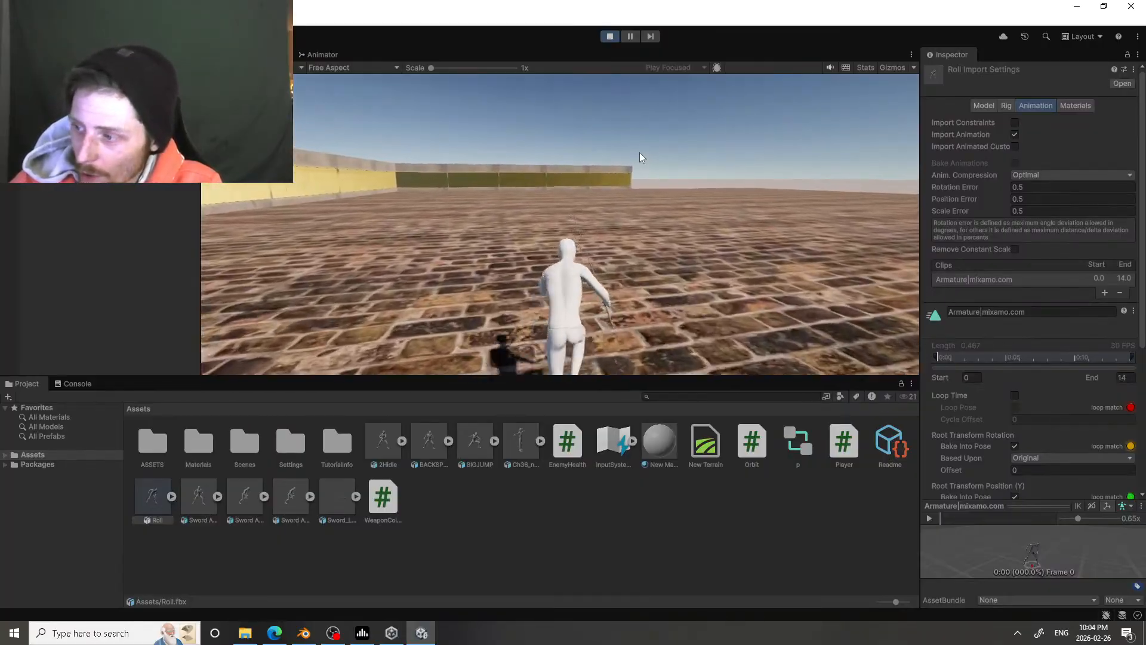
{"action": "key", "text": "space"}
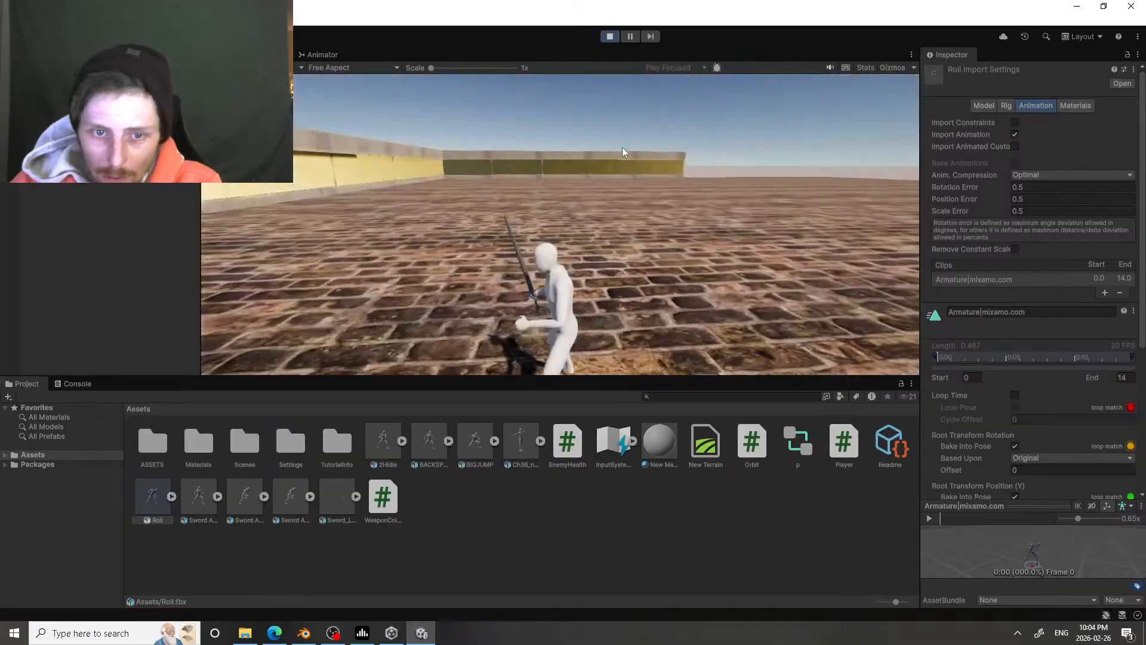
{"action": "left_click", "coordinate": [679, 169]}
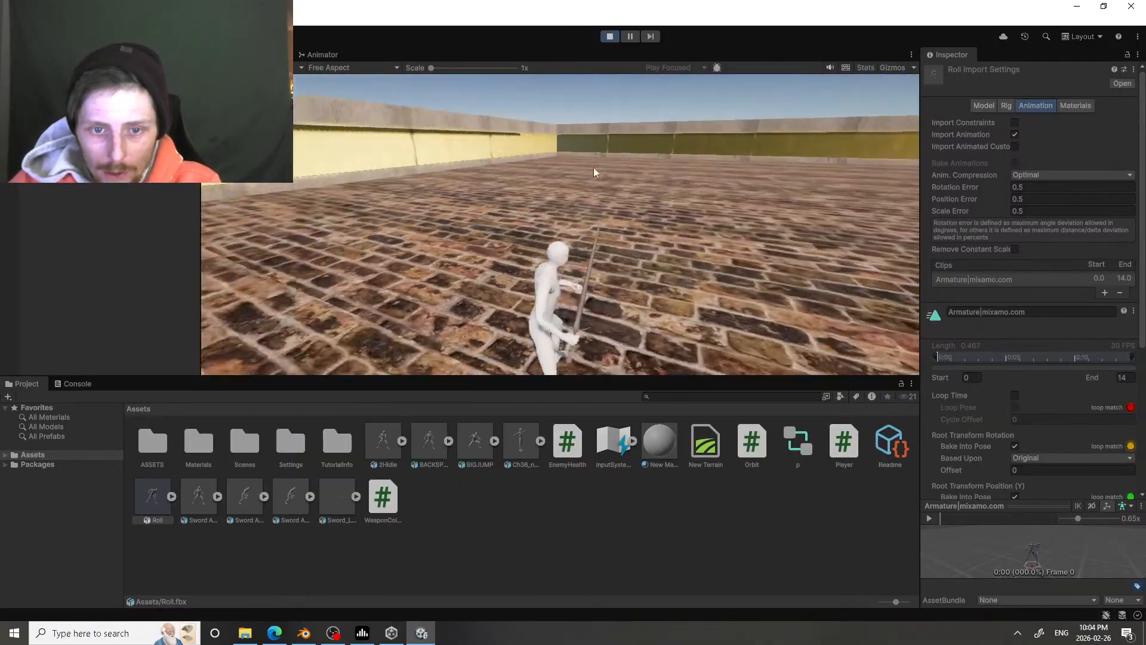
{"action": "key", "text": "space"}
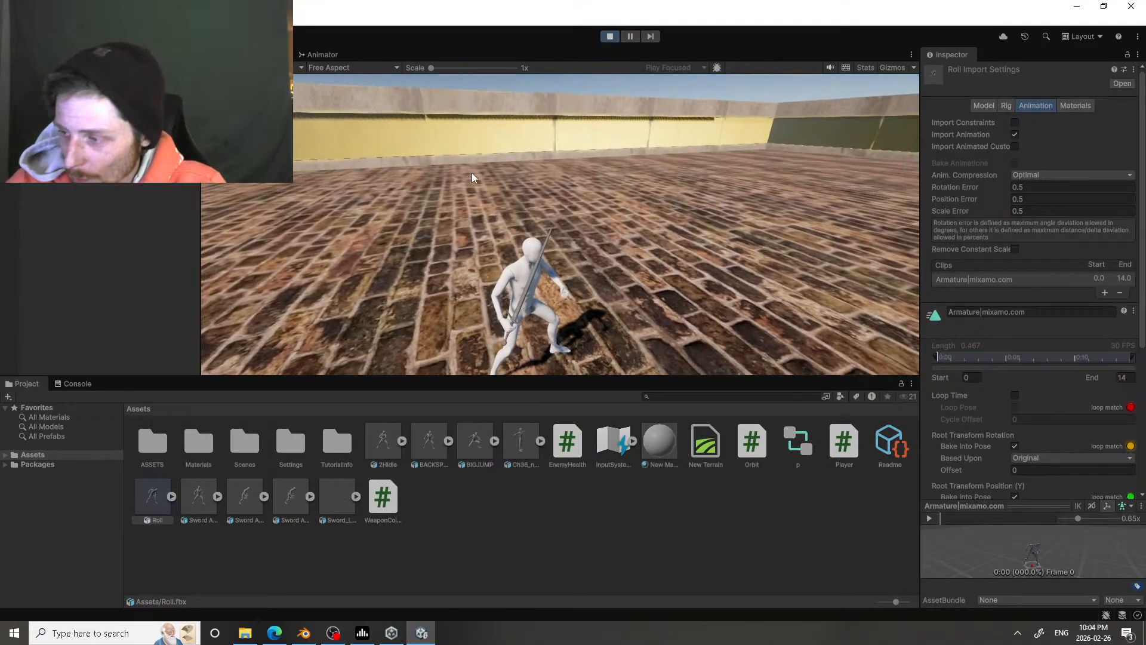
{"action": "left_click", "coordinate": [518, 166]}
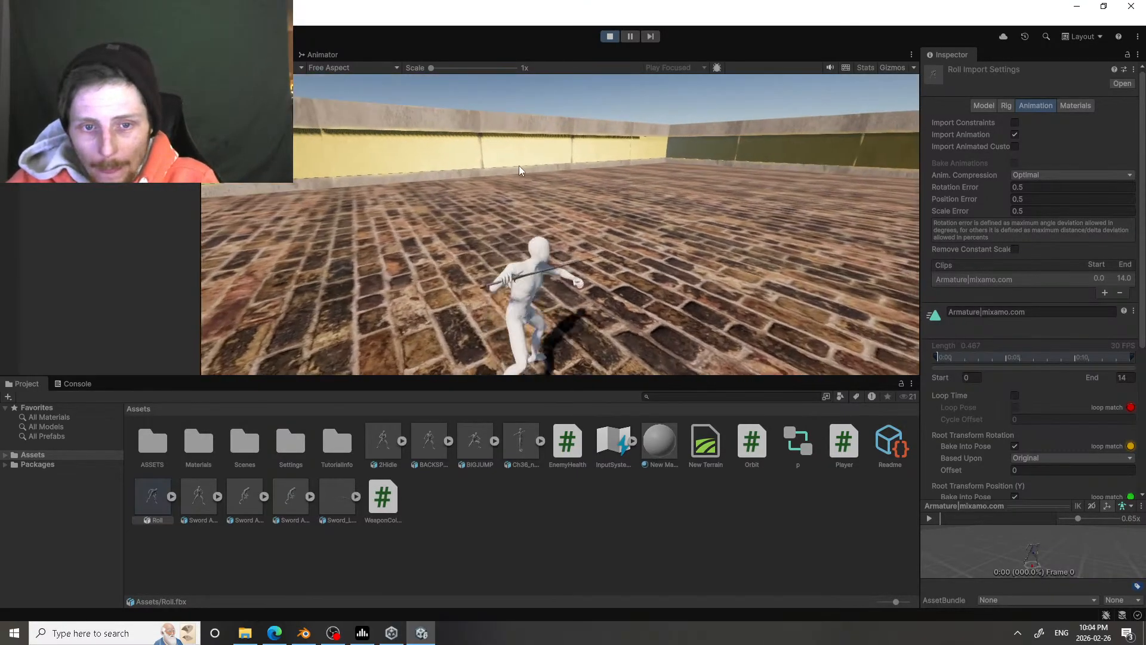
{"action": "left_click", "coordinate": [519, 166]}
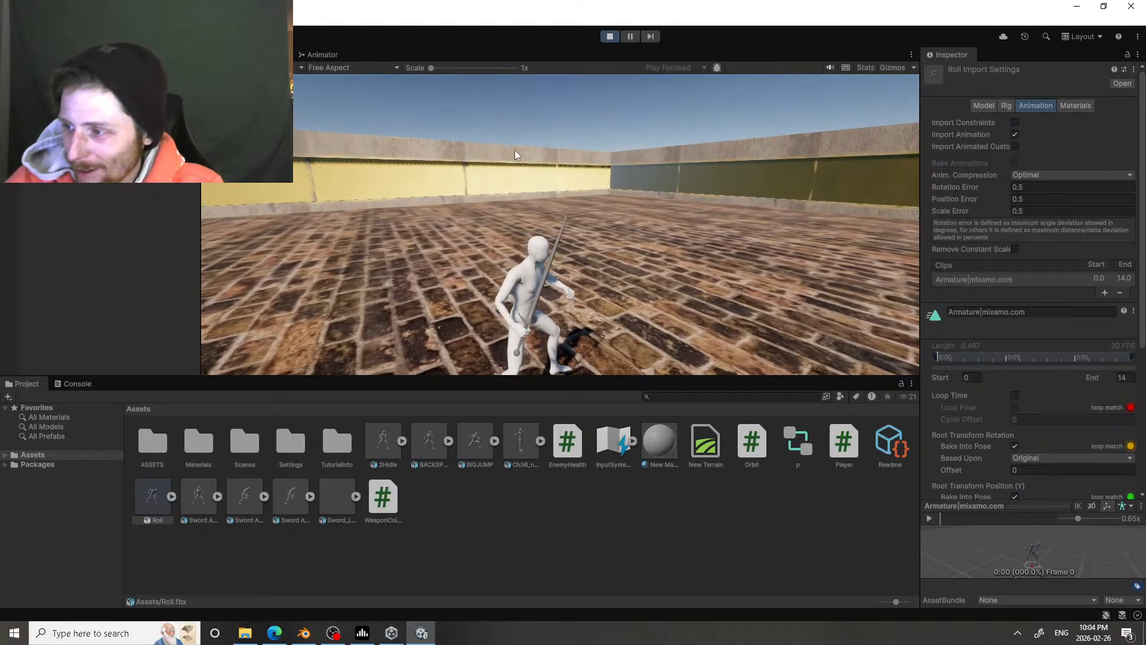
{"action": "key", "text": "space"}
{"action": "key", "text": "space"}
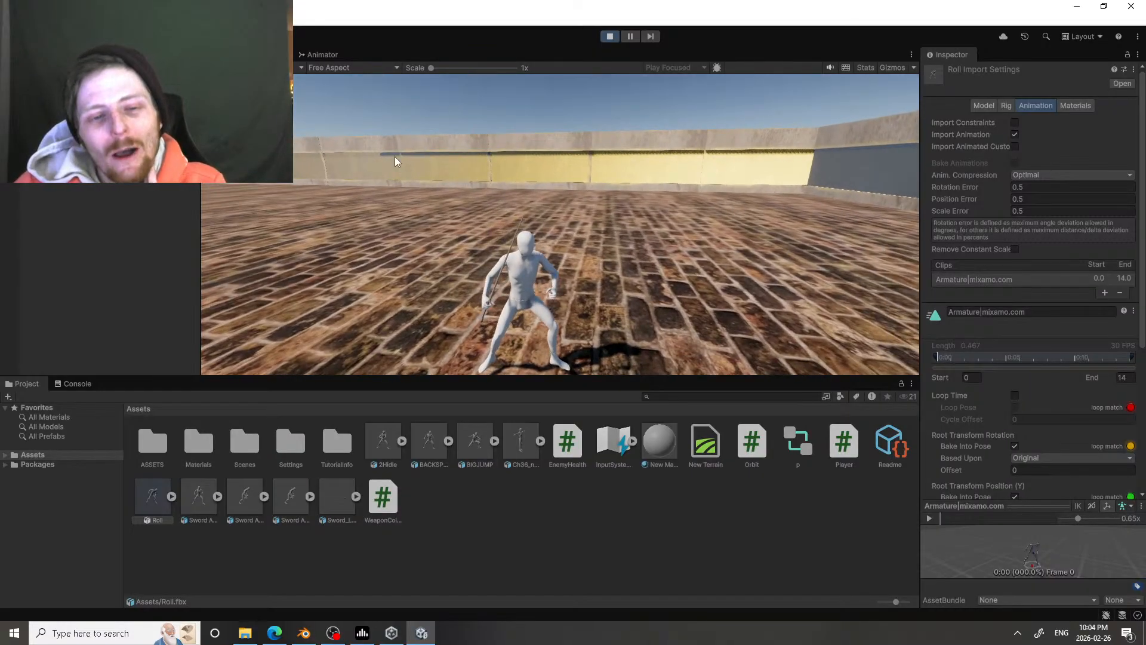
{"action": "key", "text": "space"}
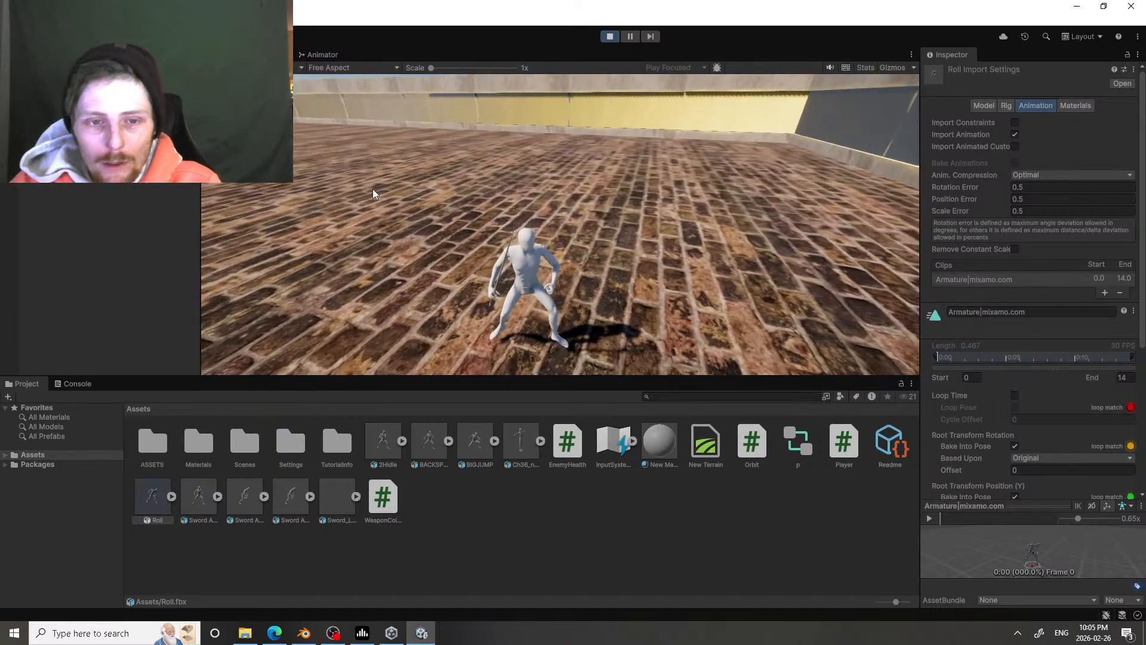
{"action": "key", "text": "w"}
{"action": "key", "text": "space"}
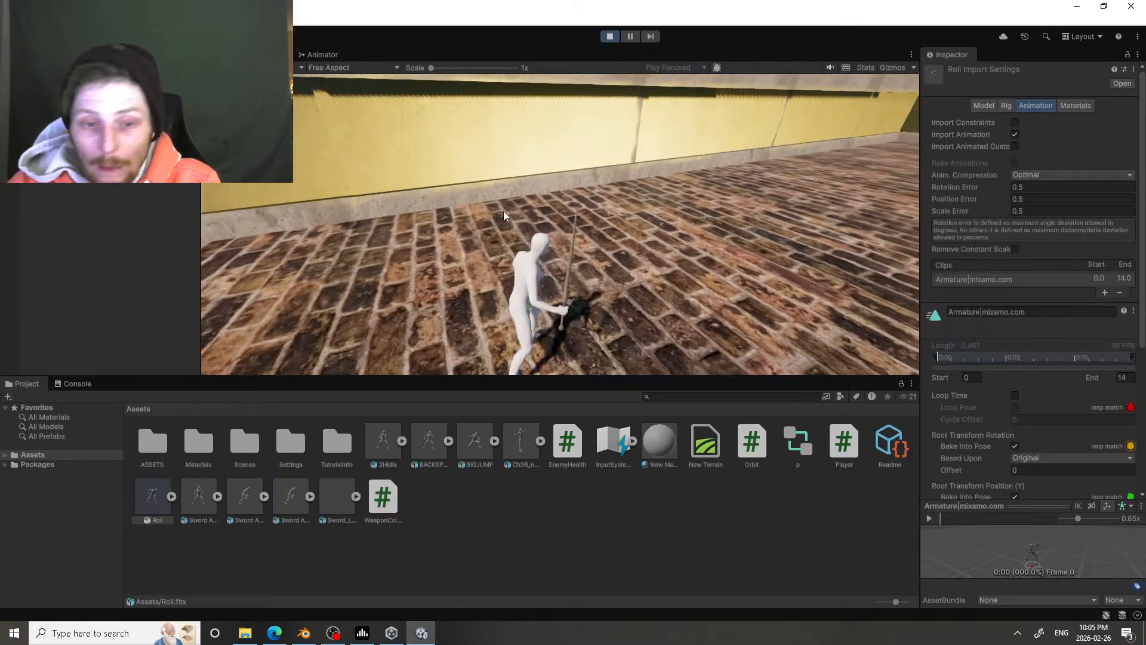
{"action": "key", "text": "w"}
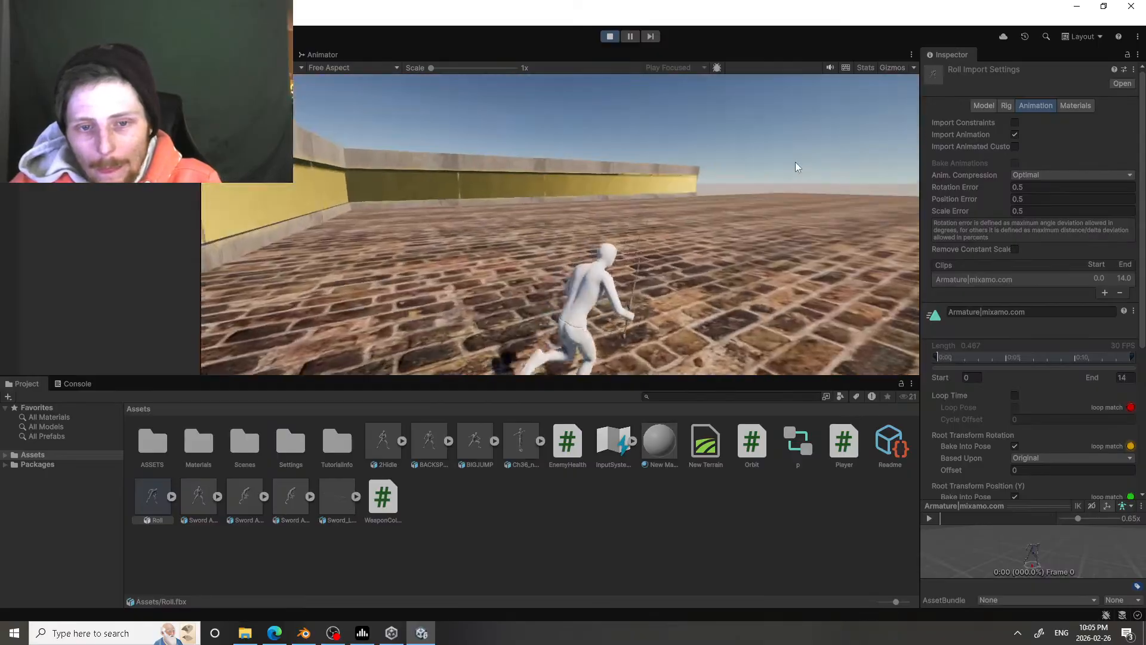
{"action": "key", "text": "space"}
{"action": "key", "text": "space"}
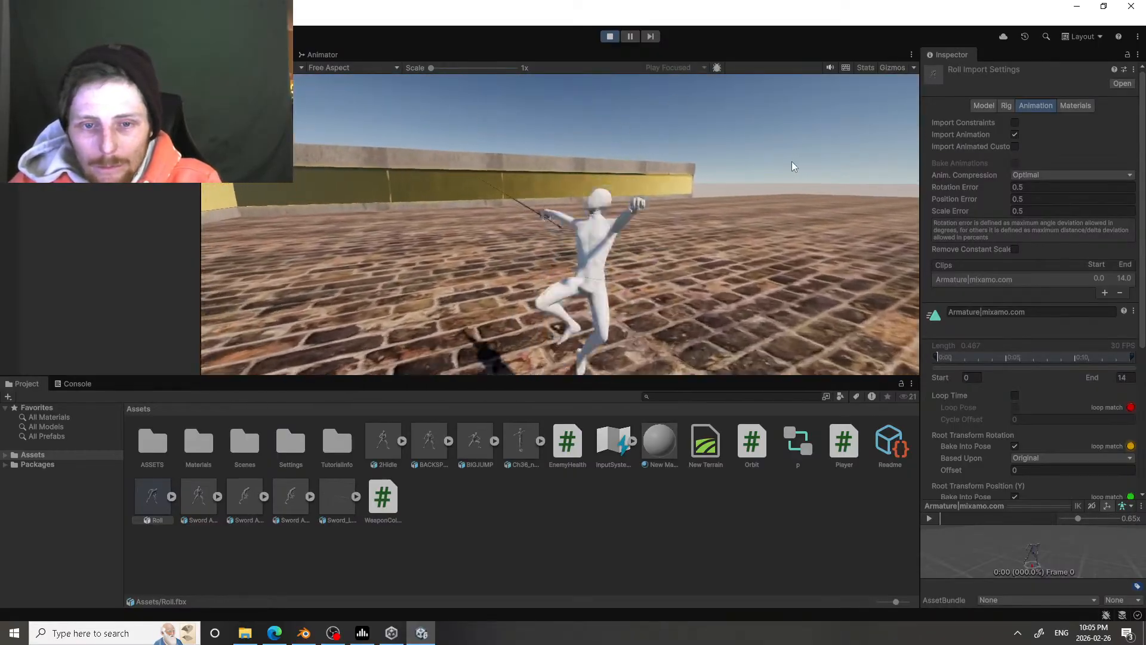
{"action": "key", "text": "w"}
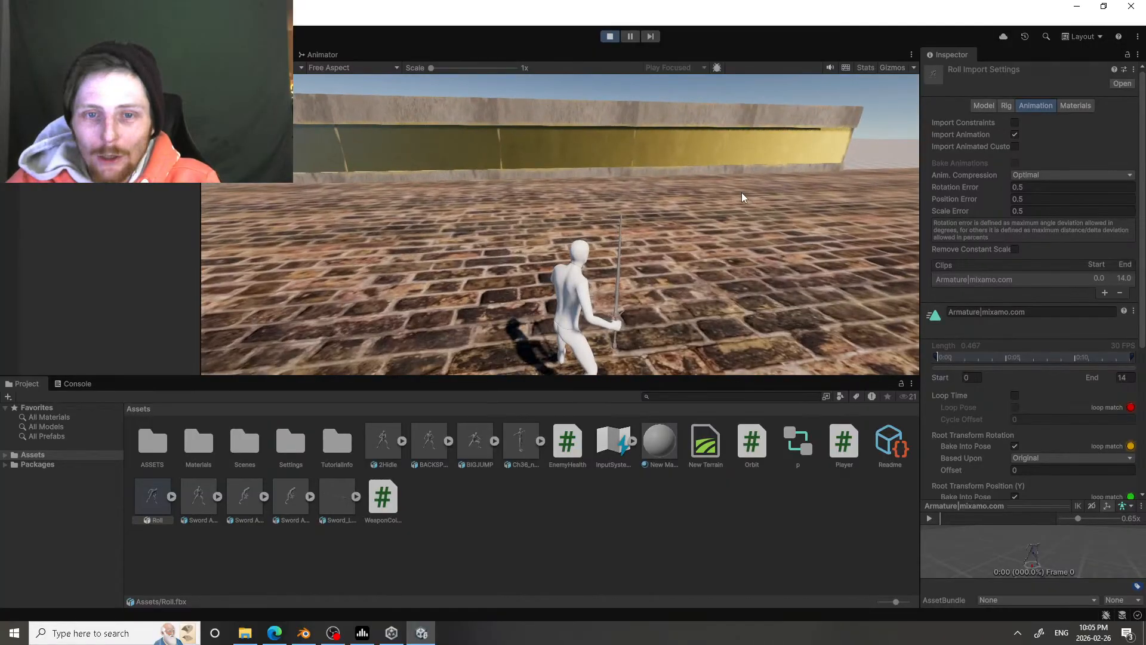
{"action": "left_click", "coordinate": [615, 36]}
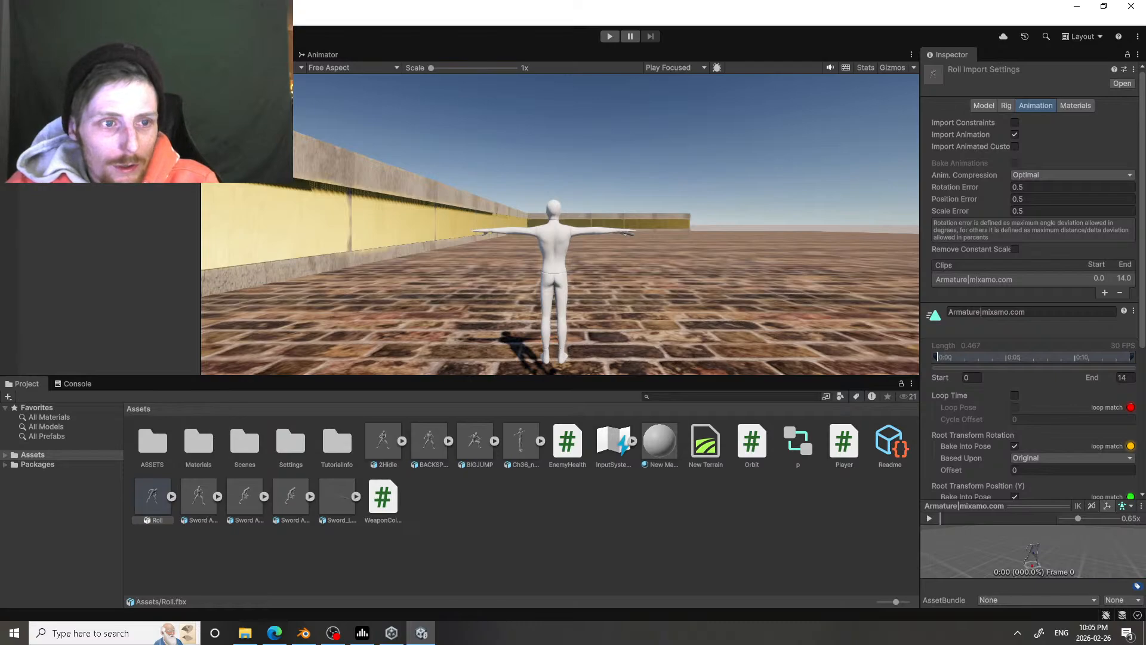
Step: Check the player's Third Person Controller settings and set the Dodge state's speed to 0.7 in the Animator controller
{"action": "scroll", "coordinate": [937, 388], "scroll_direction": "down", "scroll_amount": 5}
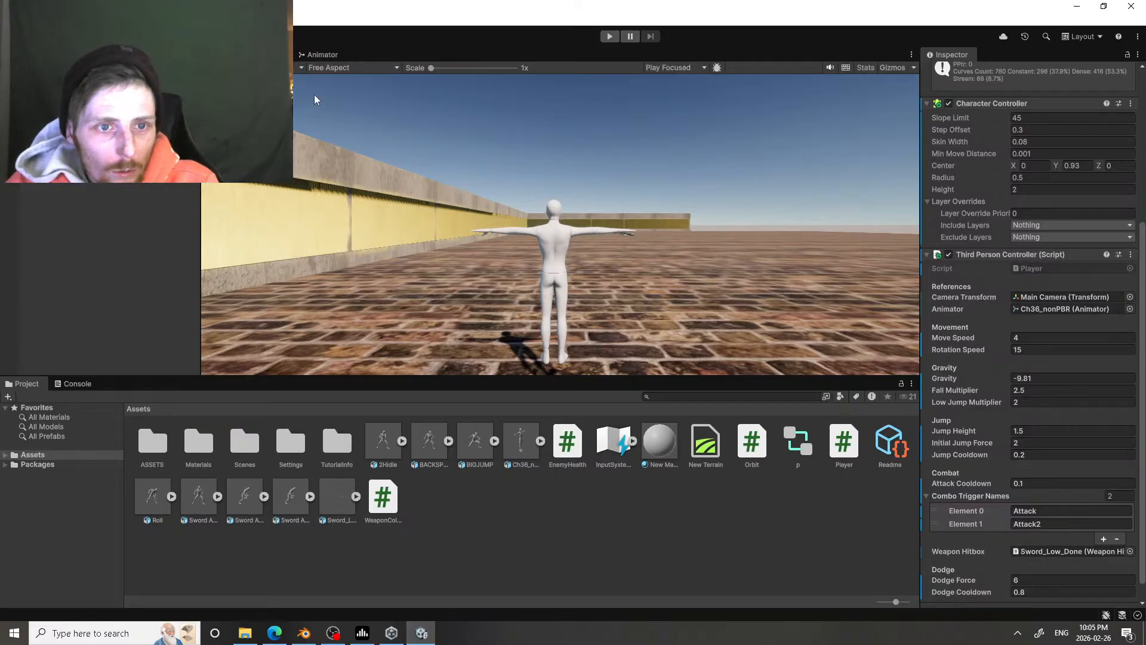
{"action": "left_click", "coordinate": [319, 56]}
{"action": "left_click", "coordinate": [334, 186]}
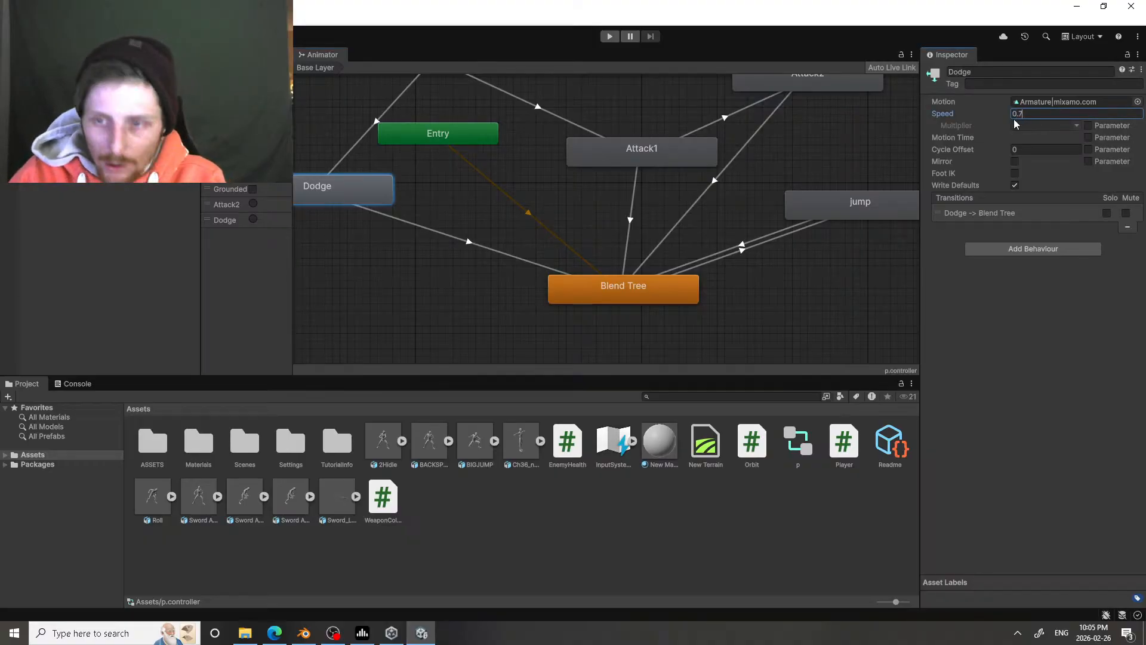
{"action": "left_click", "coordinate": [1014, 118]}
{"action": "type", "text": "0.7"}
{"action": "key", "text": "Return"}
Step: Run the game and test moving the character in all directions and dodging with the slowed Dodge state
{"action": "left_click", "coordinate": [610, 37]}
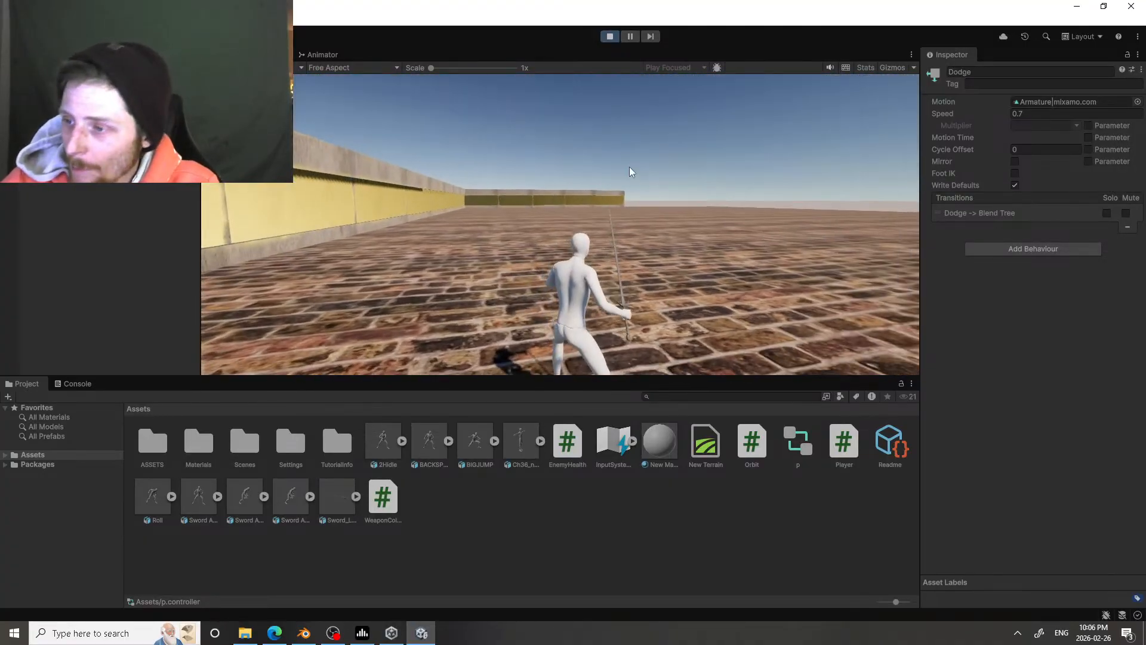
{"action": "key", "text": "w"}
{"action": "left_click", "coordinate": [629, 170]}
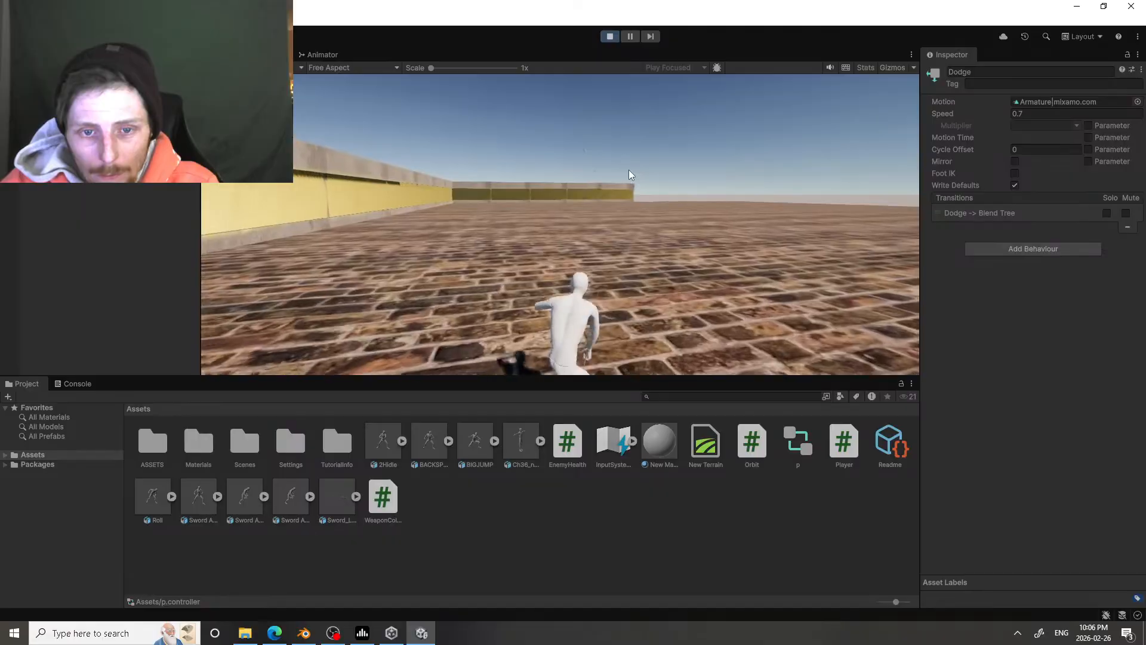
{"action": "key", "text": "w"}
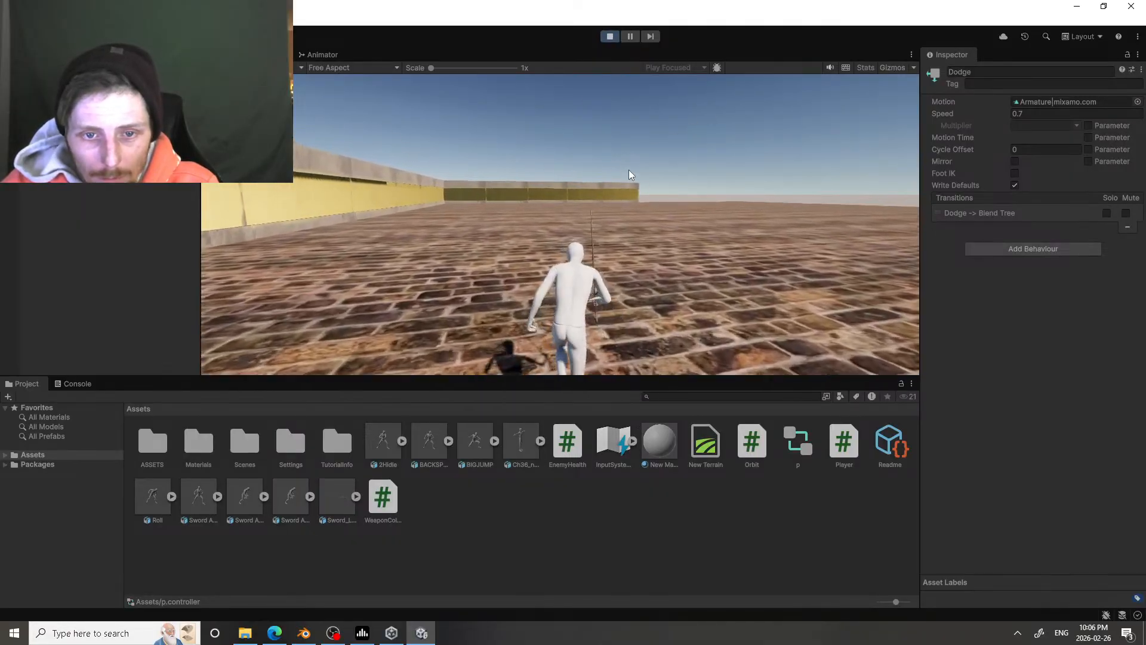
{"action": "key", "text": "d"}
{"action": "key", "text": "s"}
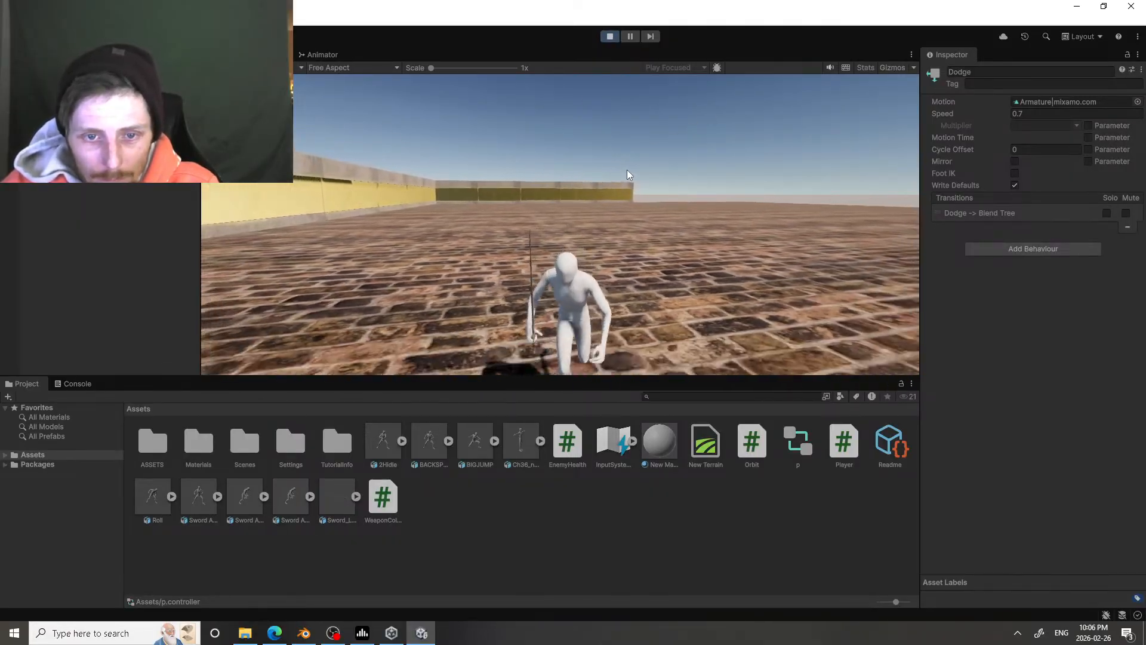
{"action": "key", "text": "a"}
{"action": "key", "text": "w"}
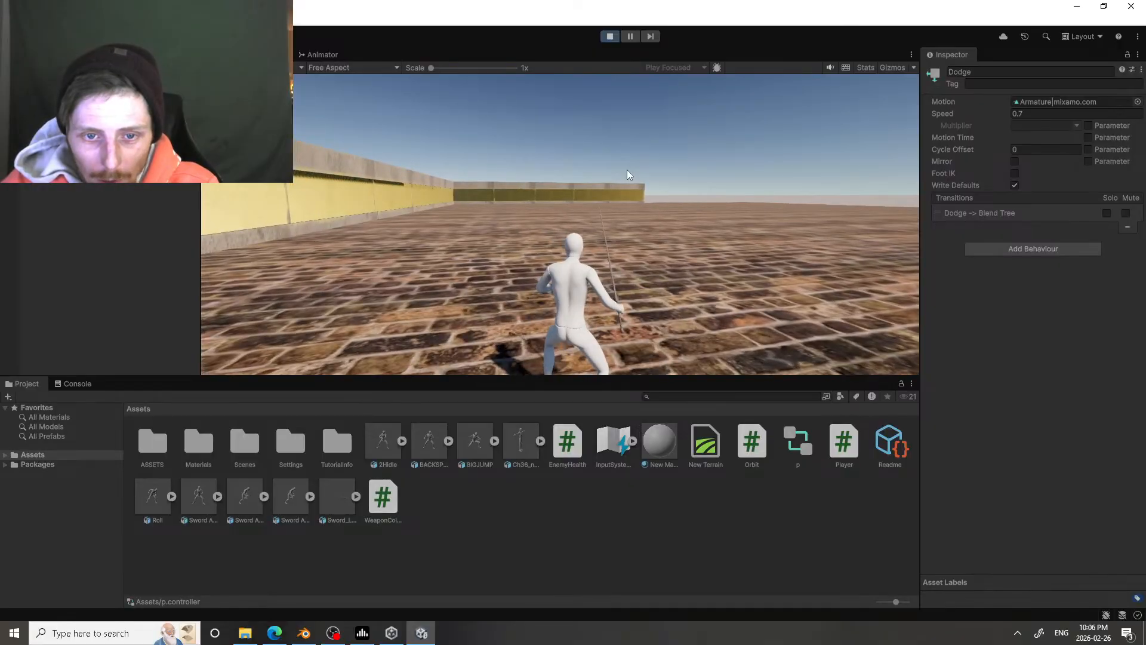
{"action": "key", "text": "w"}
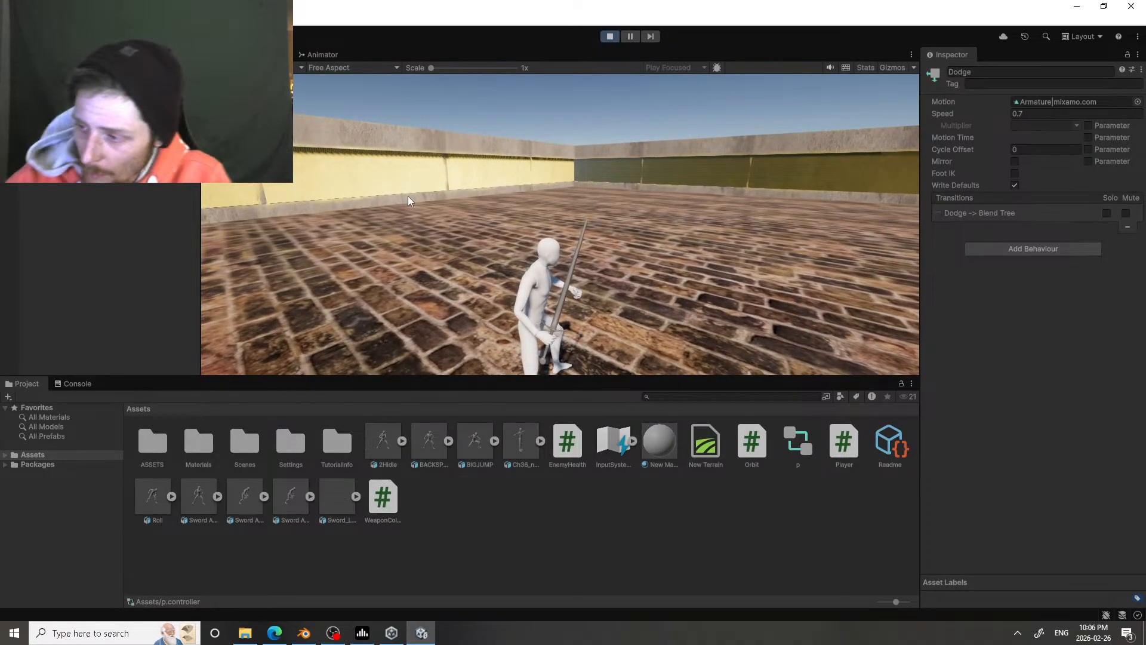
Step: Test running, attacking and repeated jumping or dodging beside the yellow wall, and stop the game
{"action": "key", "text": "w"}
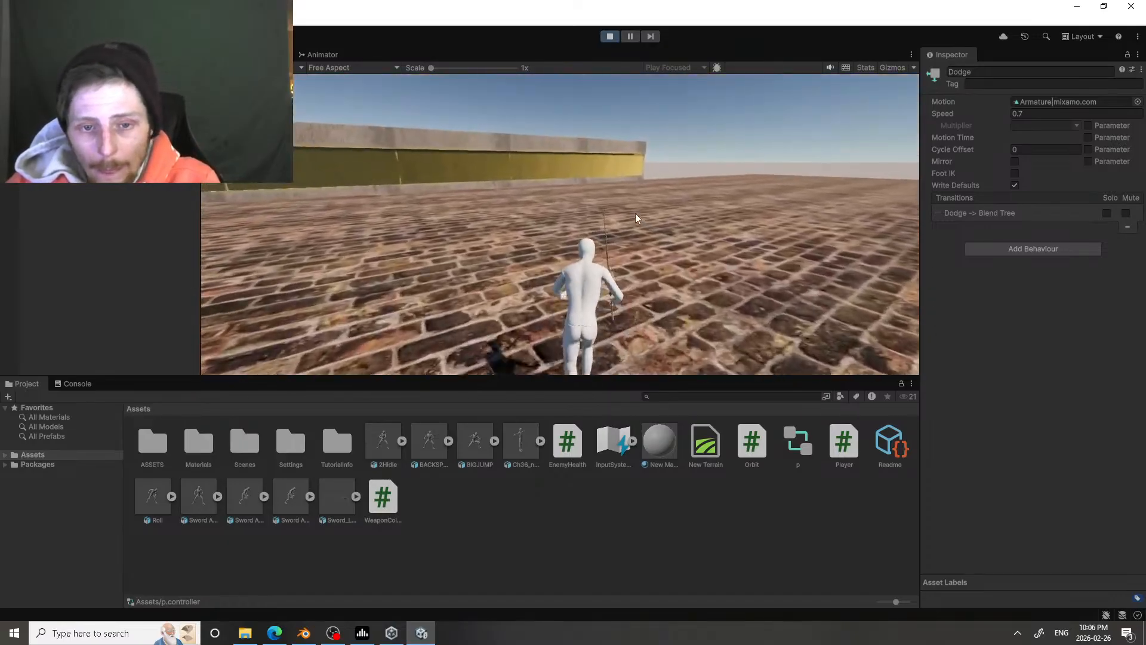
{"action": "left_click", "coordinate": [635, 213]}
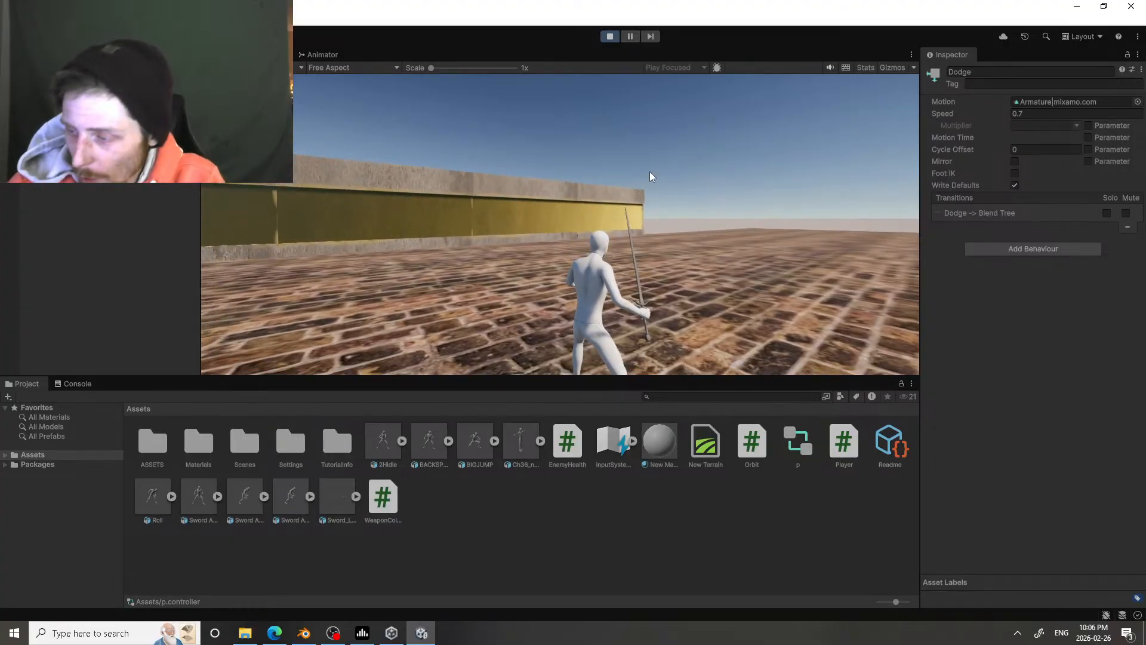
{"action": "key", "text": "w"}
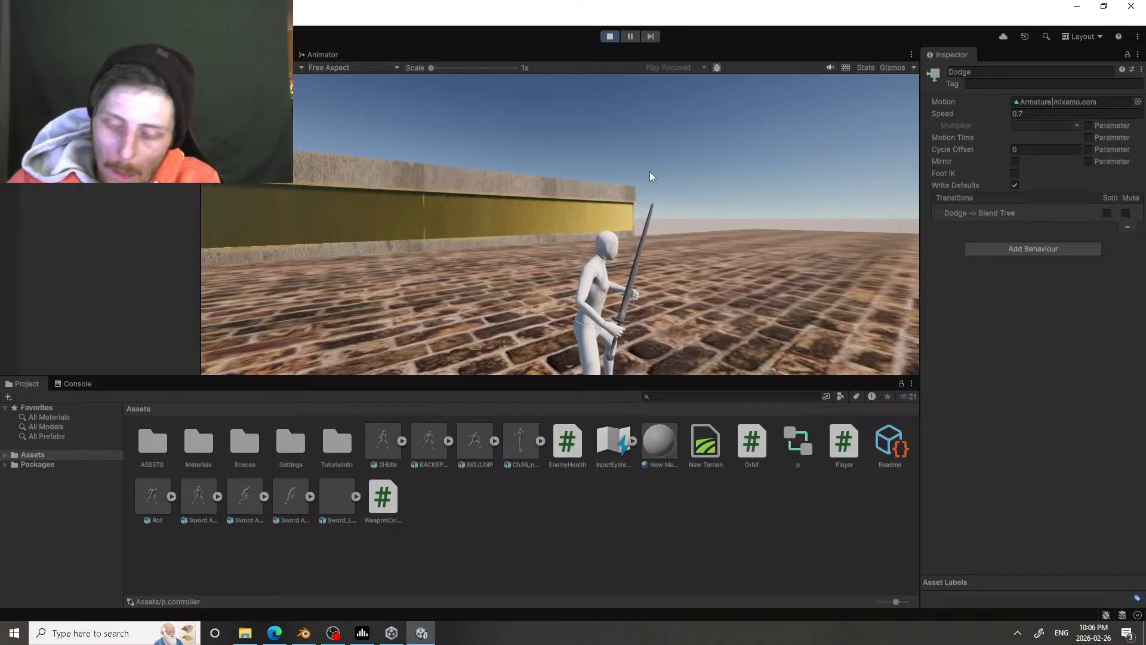
{"action": "left_click", "coordinate": [668, 201]}
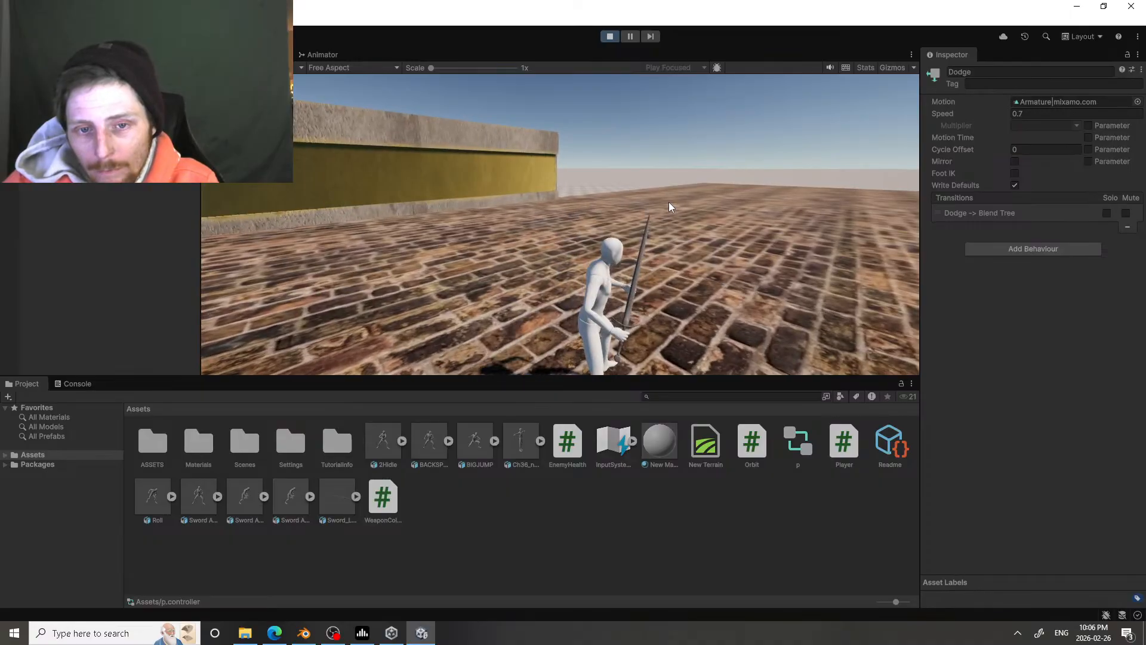
{"action": "key", "text": "space"}
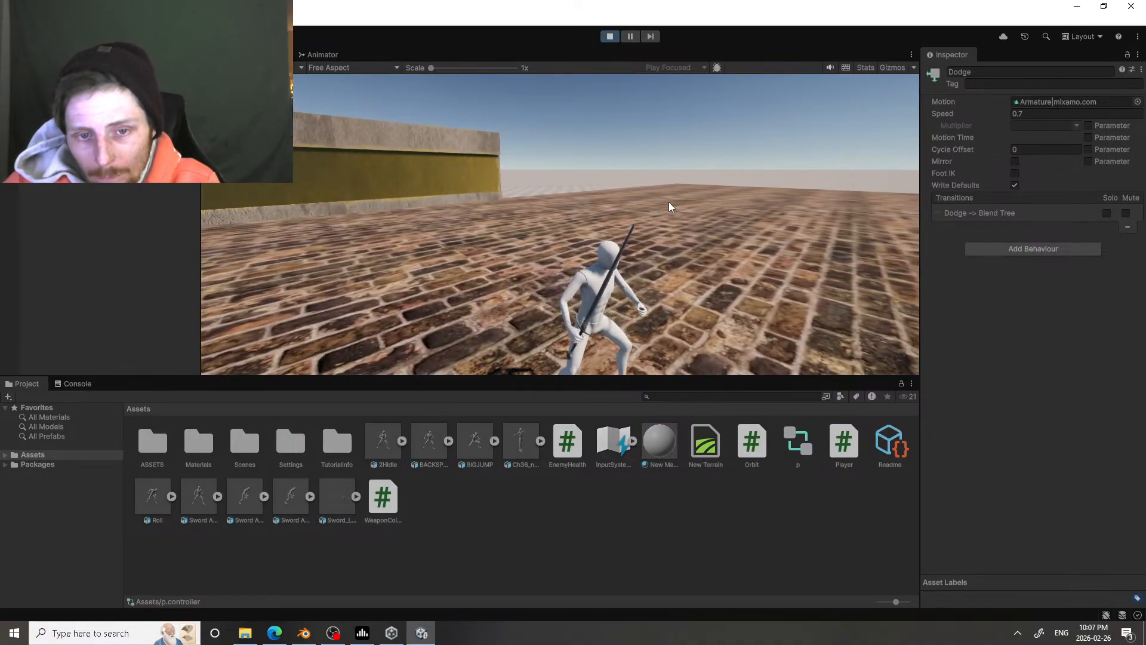
{"action": "key", "text": "space"}
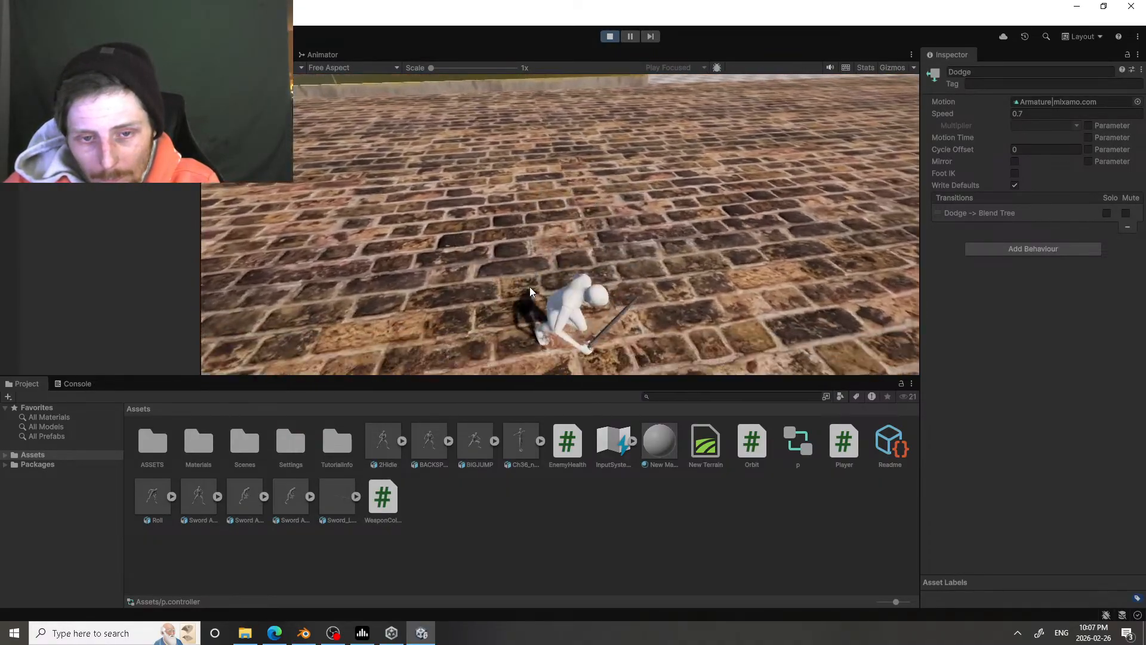
{"action": "key", "text": "space"}
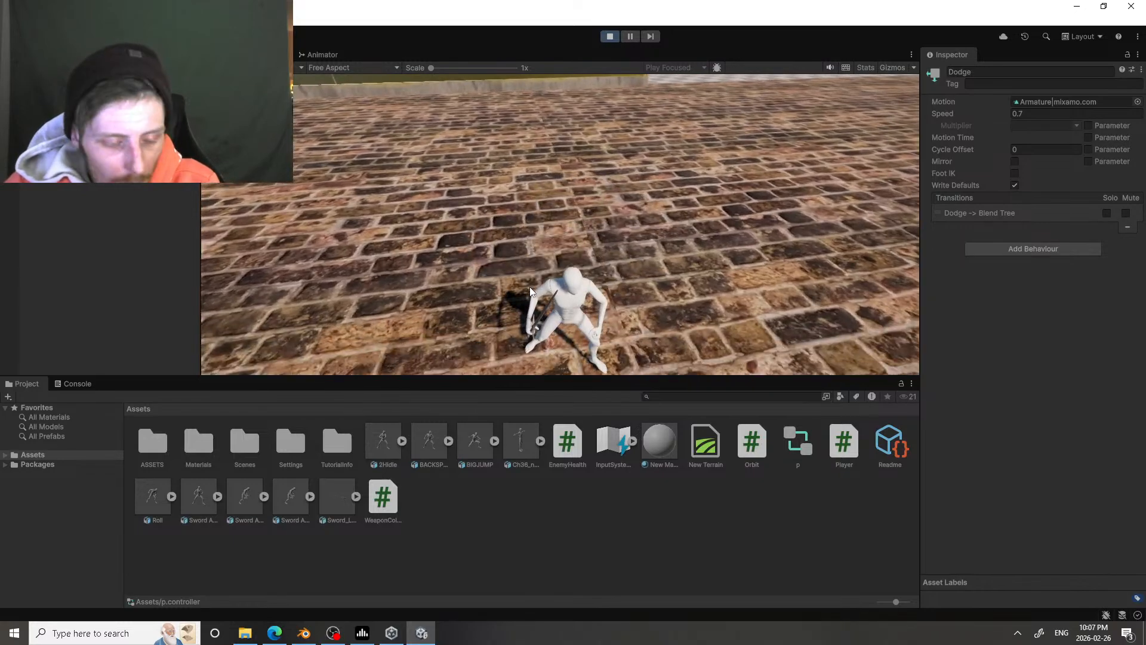
{"action": "left_click", "coordinate": [604, 38]}
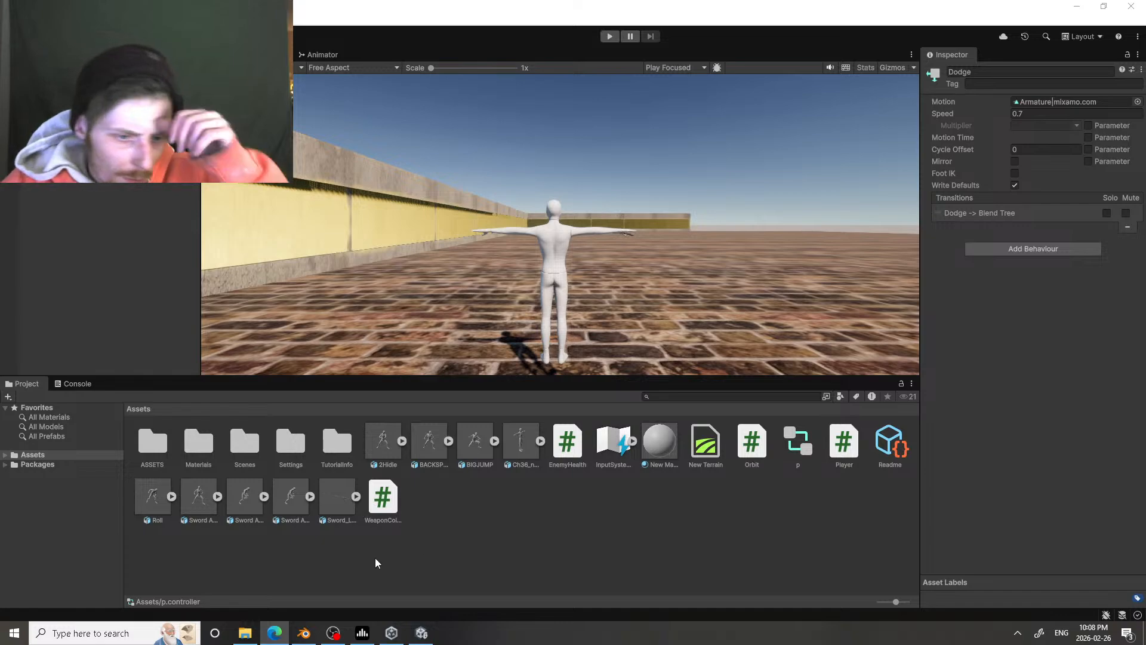
Step: Switch to Blender to view the posed character armature, and return to Unity
{"action": "left_click", "coordinate": [304, 633]}
{"action": "middle_click_drag", "start_coordinate": [433, 246], "coordinate": [471, 277]}
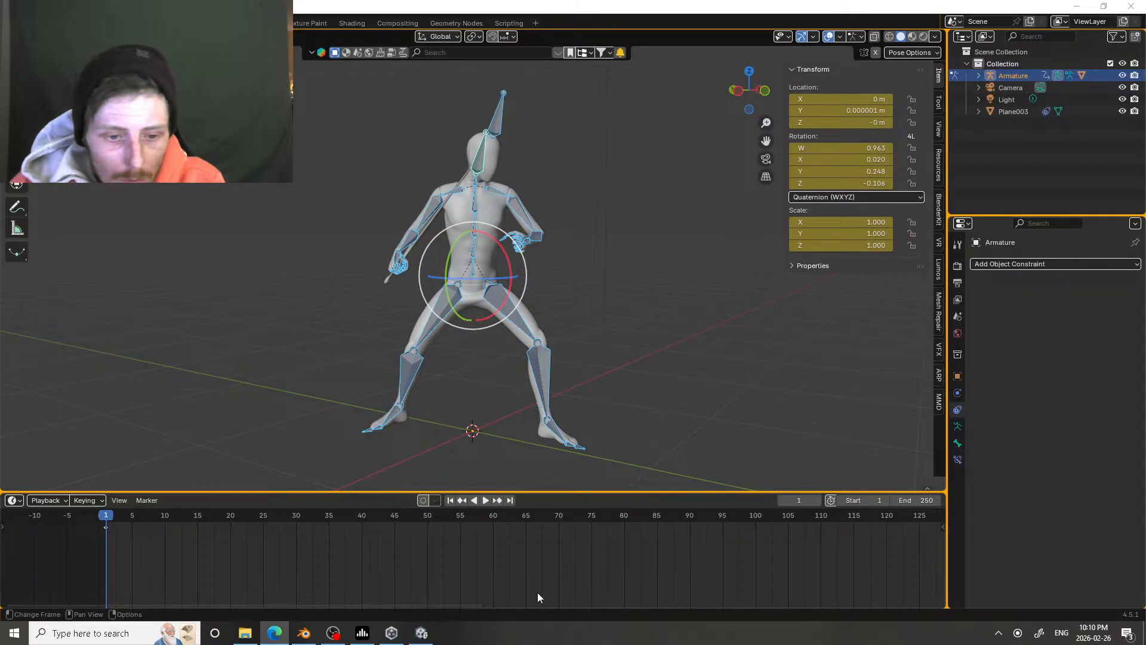
{"action": "left_click", "coordinate": [473, 602]}
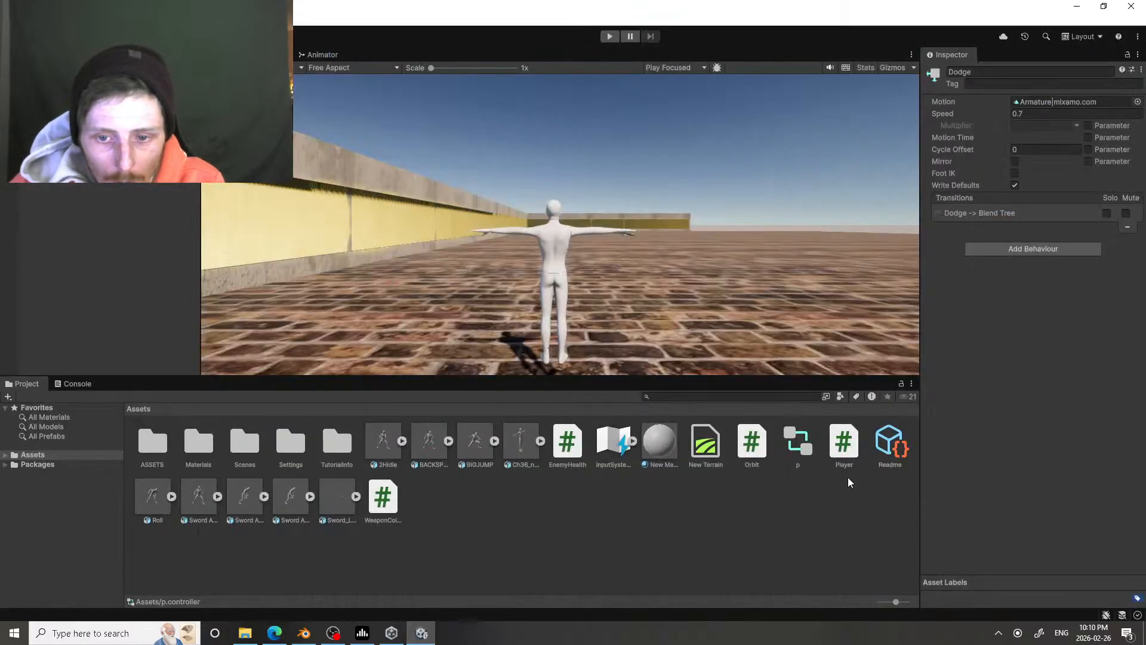
Step: Select the Player script asset, run the game and test the character's running, attacking and jumping
{"action": "left_click", "coordinate": [844, 442]}
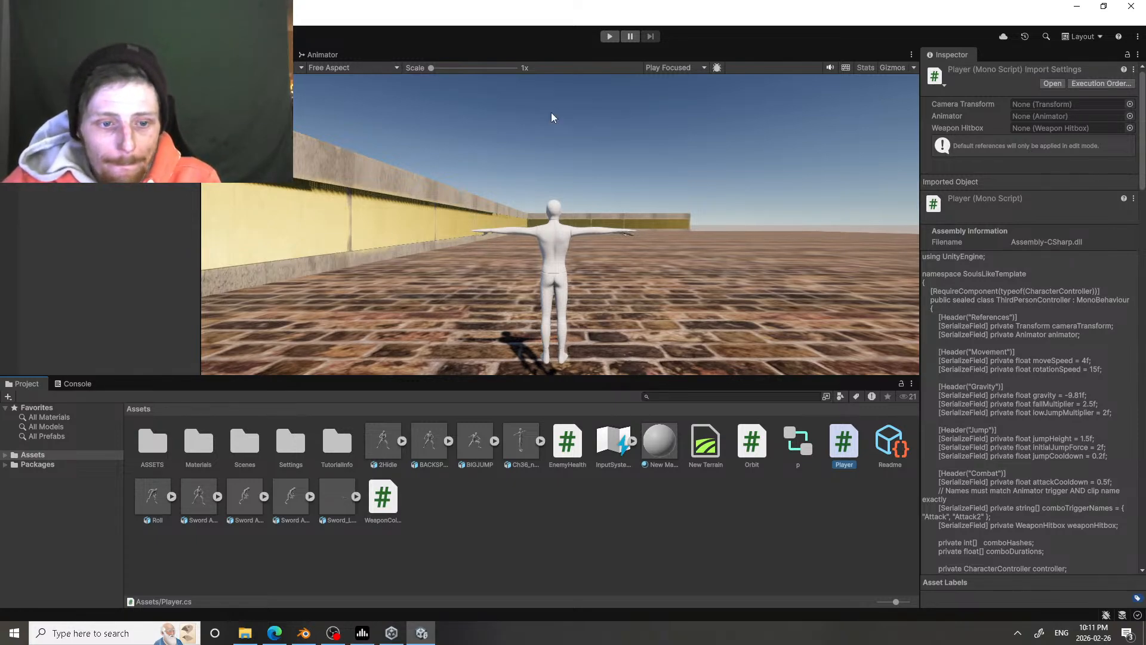
{"action": "left_click", "coordinate": [609, 36]}
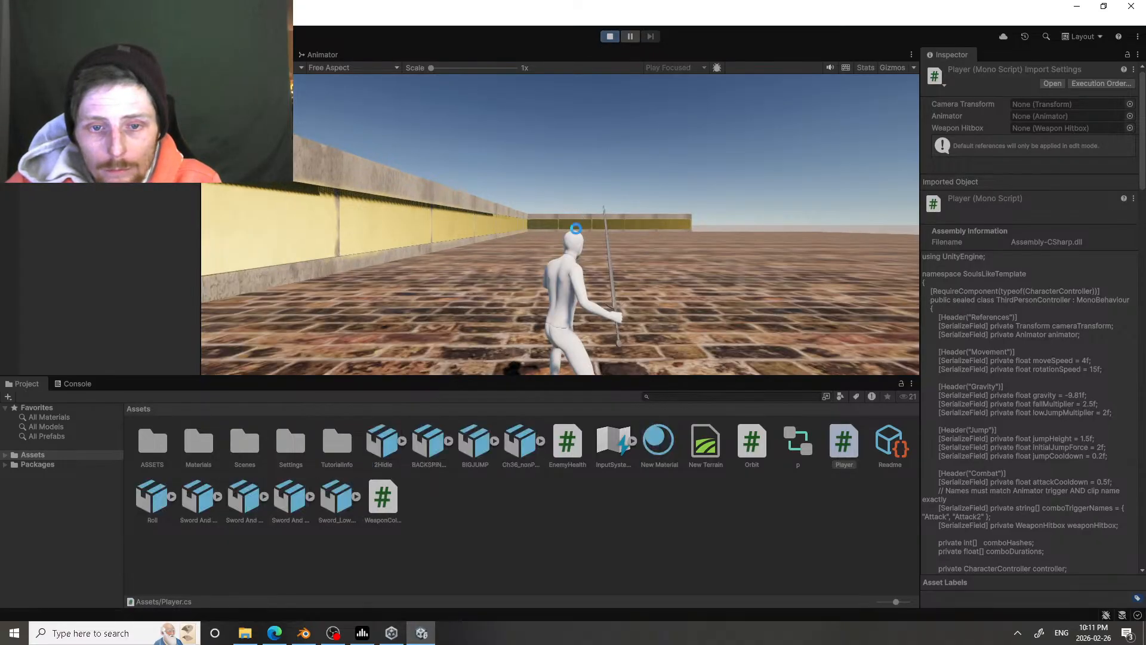
{"action": "key", "text": "w"}
{"action": "left_click", "coordinate": [616, 163]}
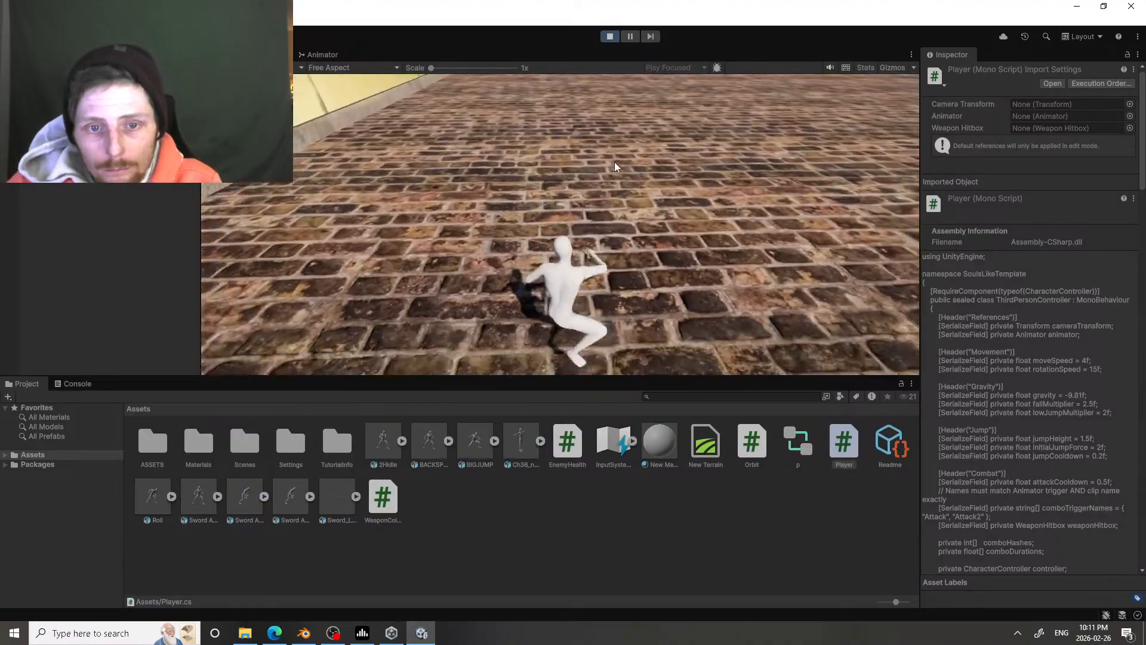
{"action": "left_click", "coordinate": [620, 113]}
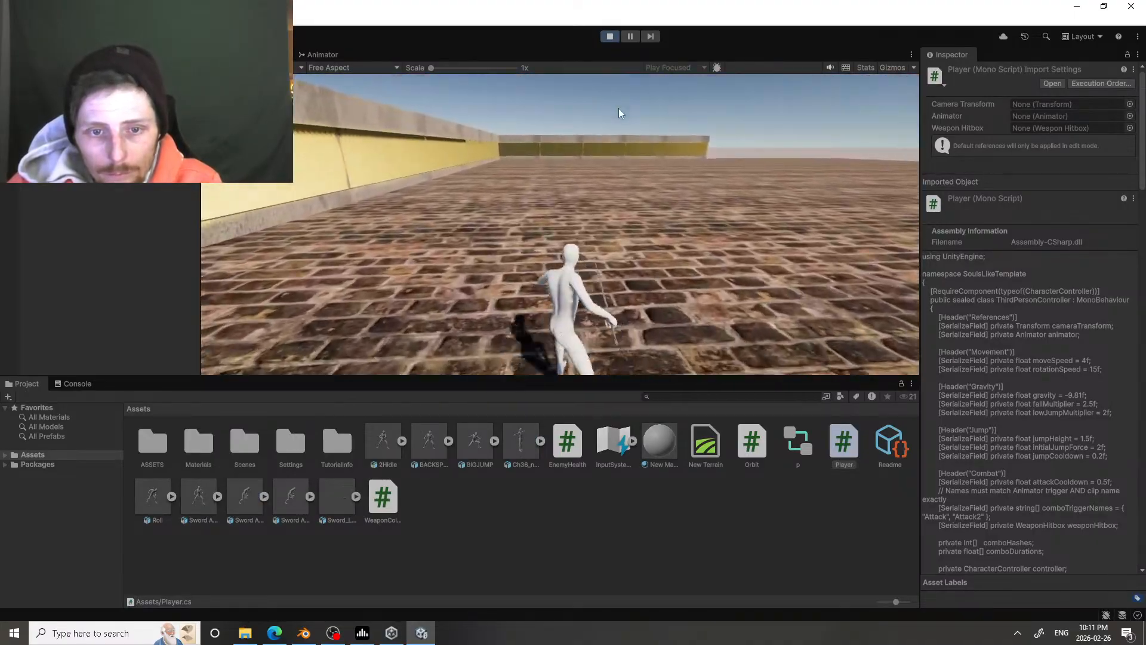
{"action": "key", "text": "space"}
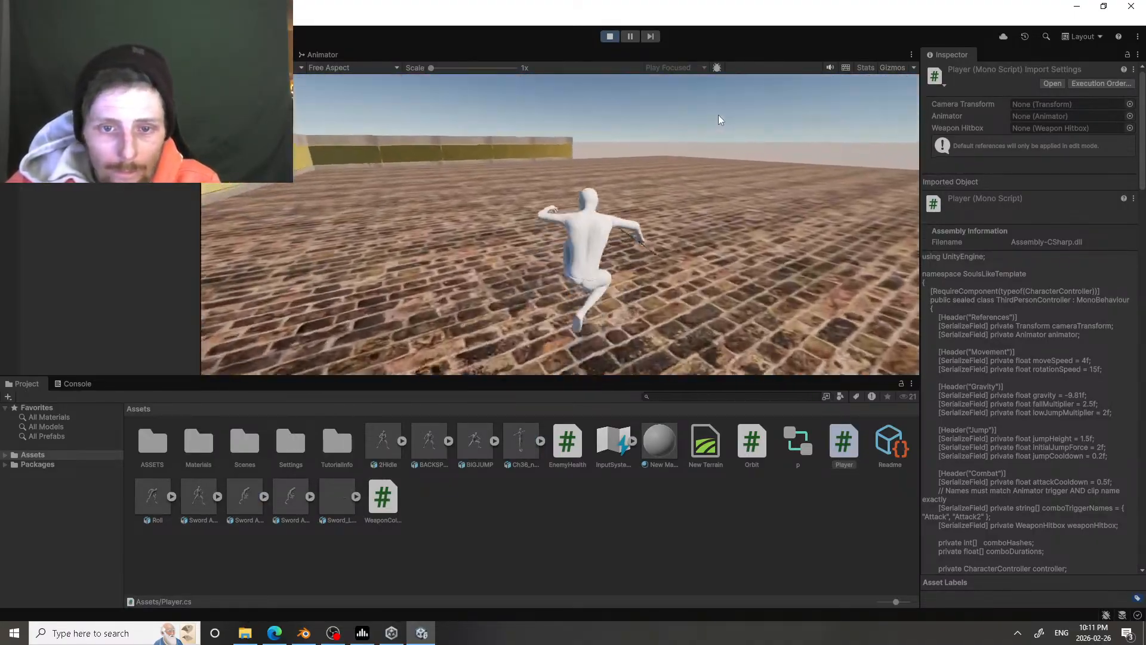
Step: Move the character around the walled brick area in the running game to test running, jumping and attacking while turning
{"action": "key", "text": "w"}
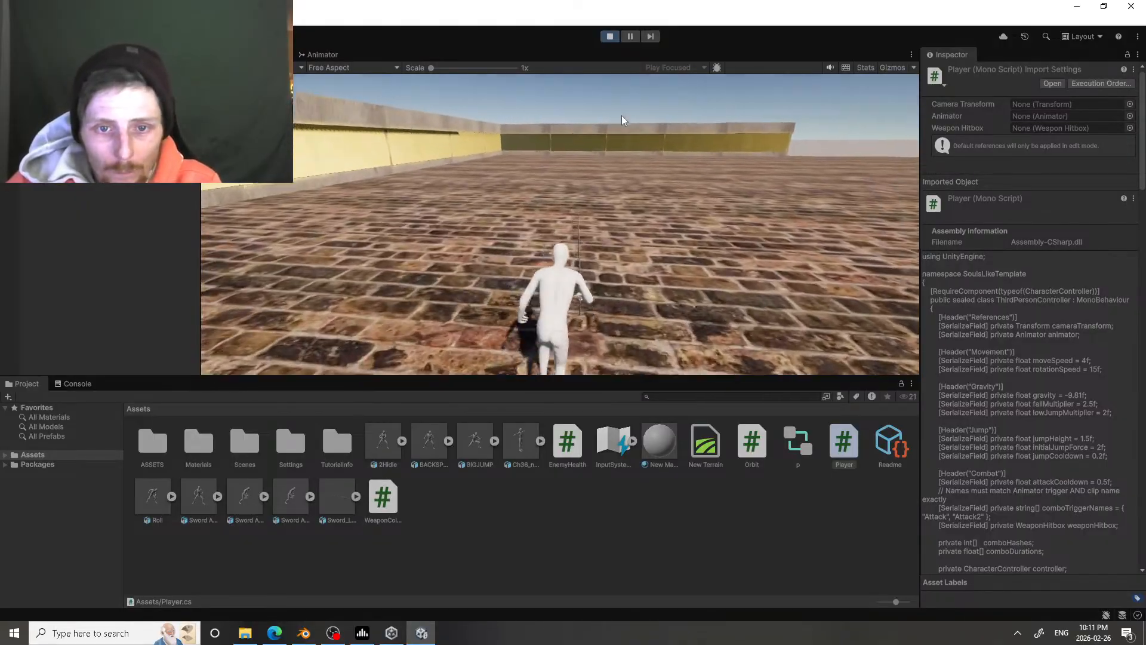
{"action": "key", "text": "w"}
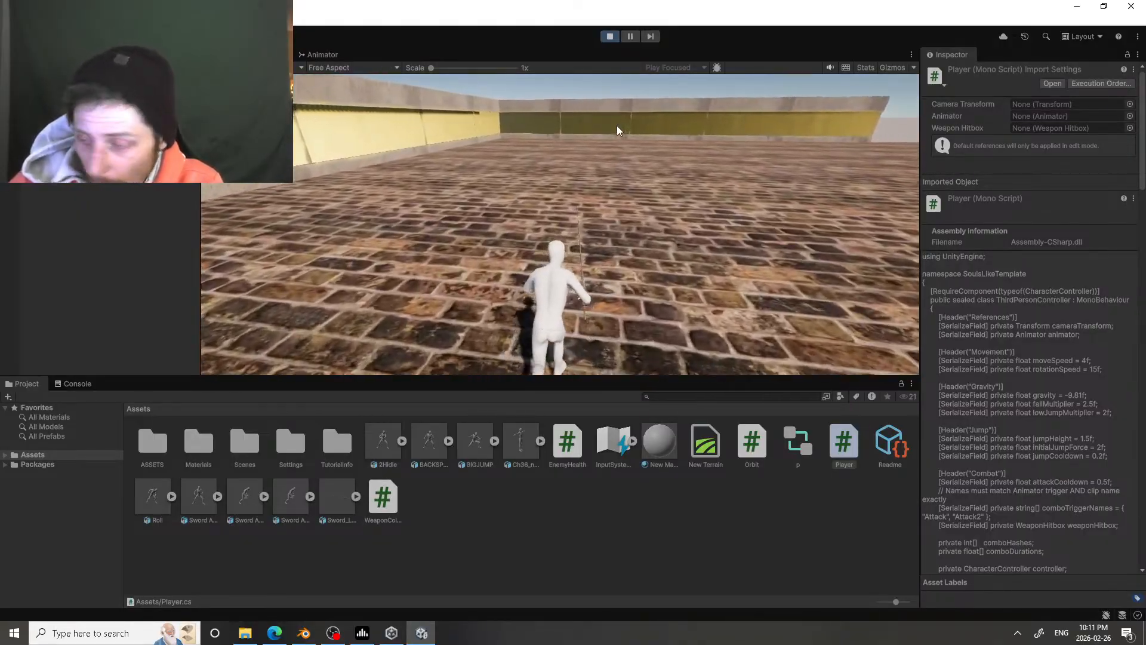
{"action": "key", "text": "w"}
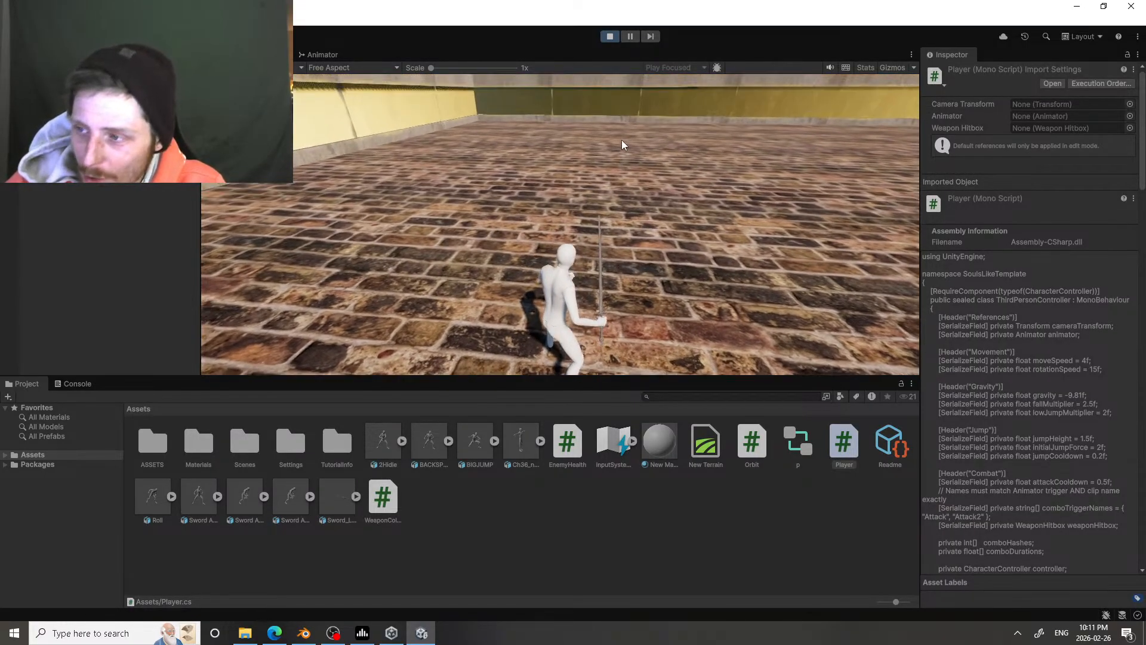
{"action": "key", "text": "space"}
{"action": "key", "text": "w"}
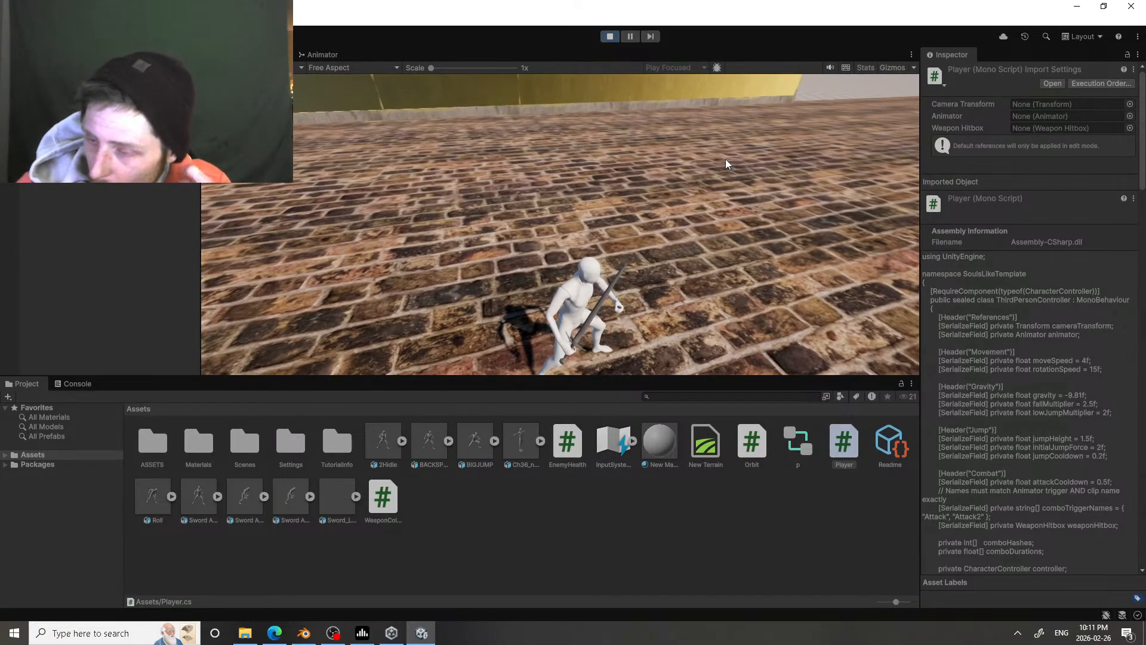
{"action": "left_click", "coordinate": [726, 158]}
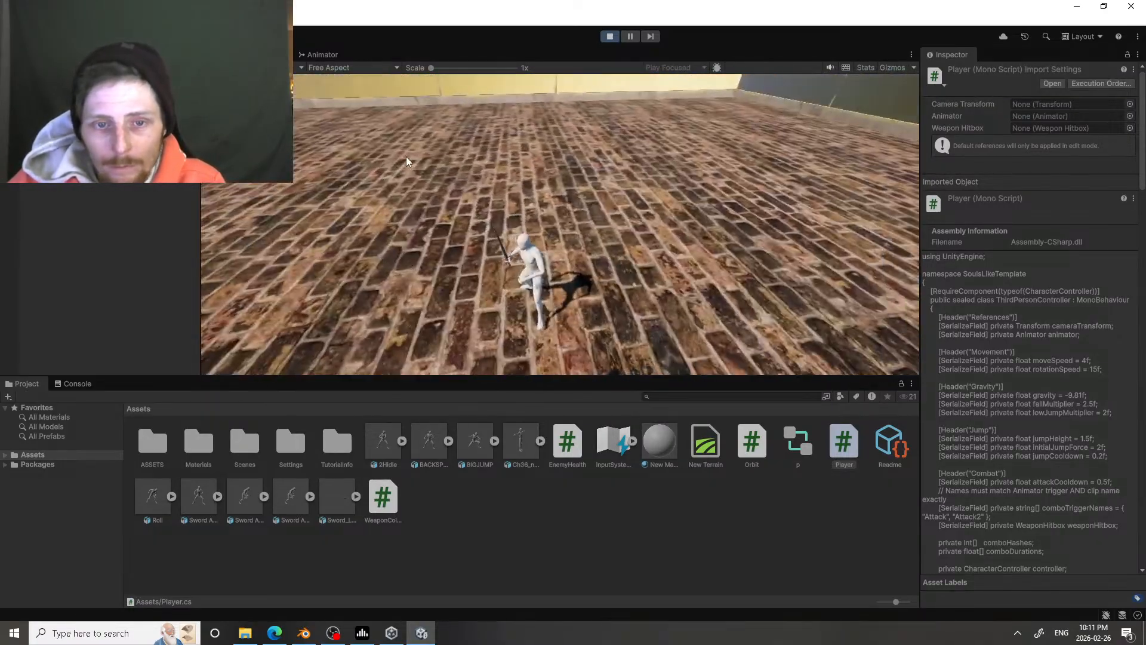
{"action": "key", "text": "w"}
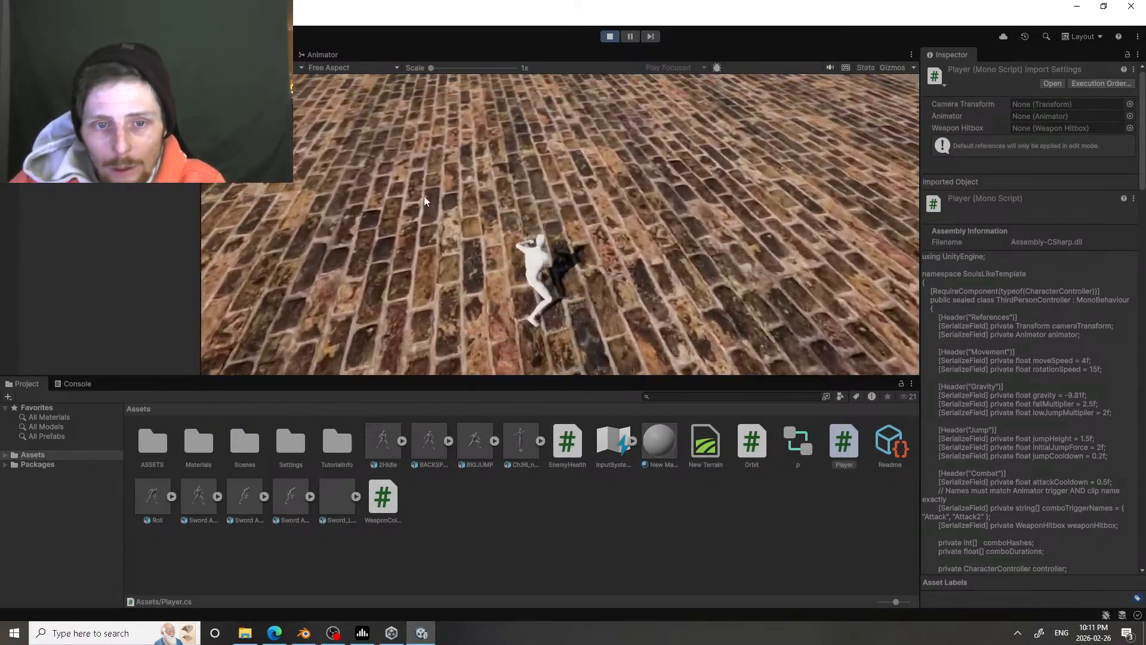
{"action": "key", "text": "w"}
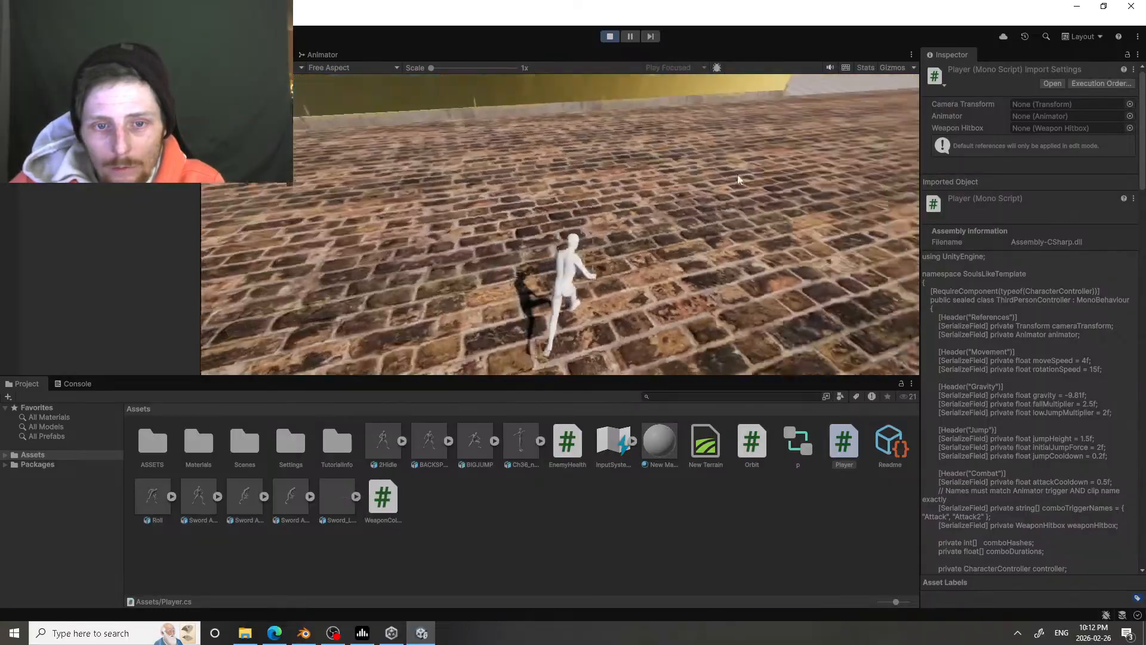
{"action": "key", "text": "w"}
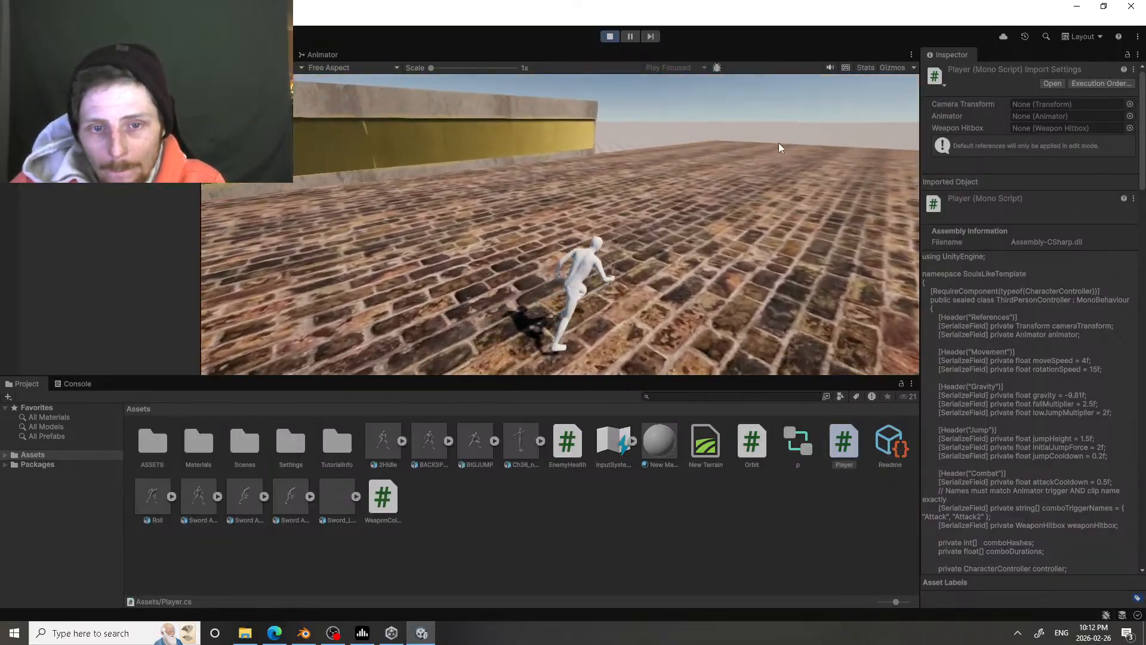
Step: Test repeated dodge rolls in the running game while moving and standing on the open brick floor past the wall's end
{"action": "key", "text": "space"}
{"action": "key", "text": "w"}
{"action": "key", "text": "space"}
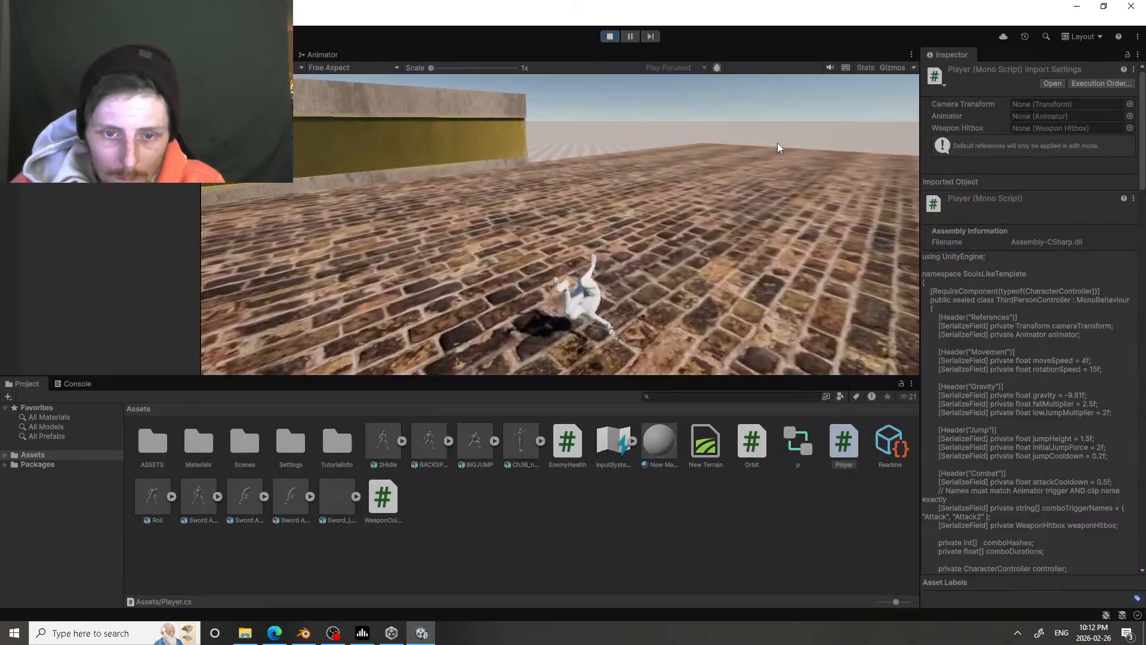
{"action": "key", "text": "space"}
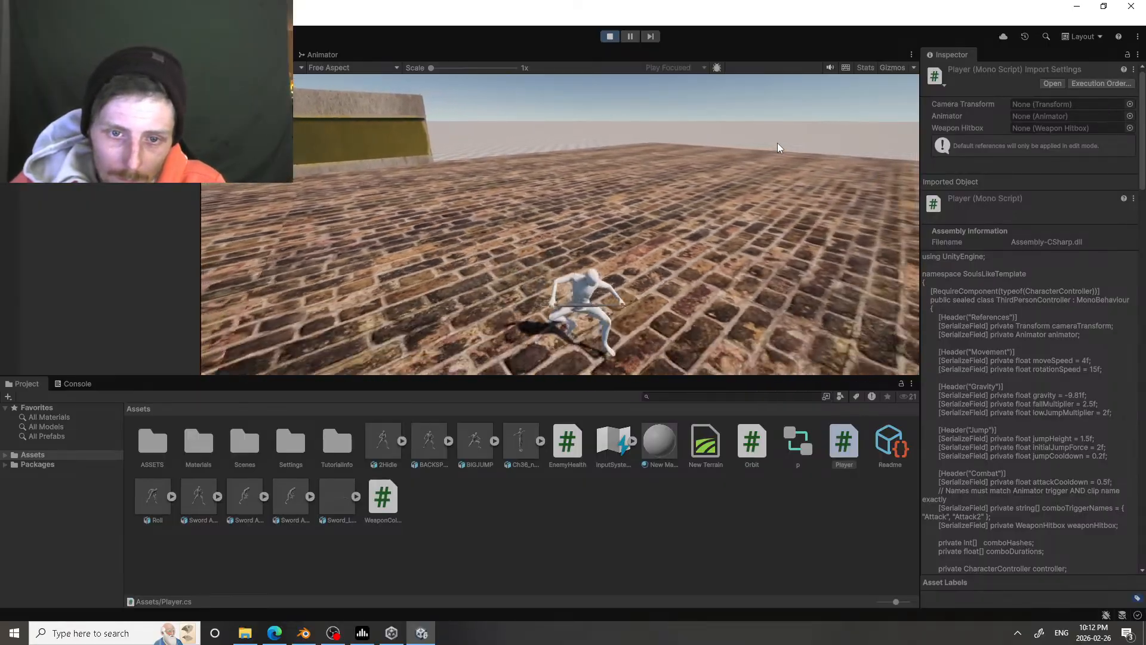
{"action": "key", "text": "space"}
{"action": "key", "text": "space"}
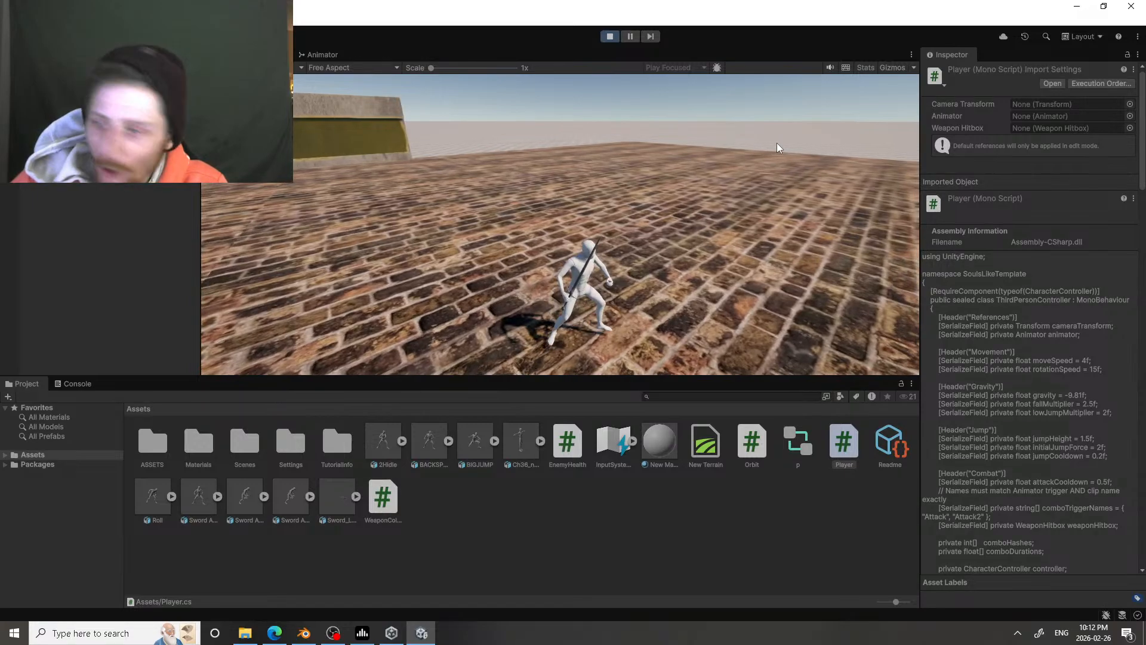
{"action": "key", "text": "space"}
{"action": "key", "text": "space"}
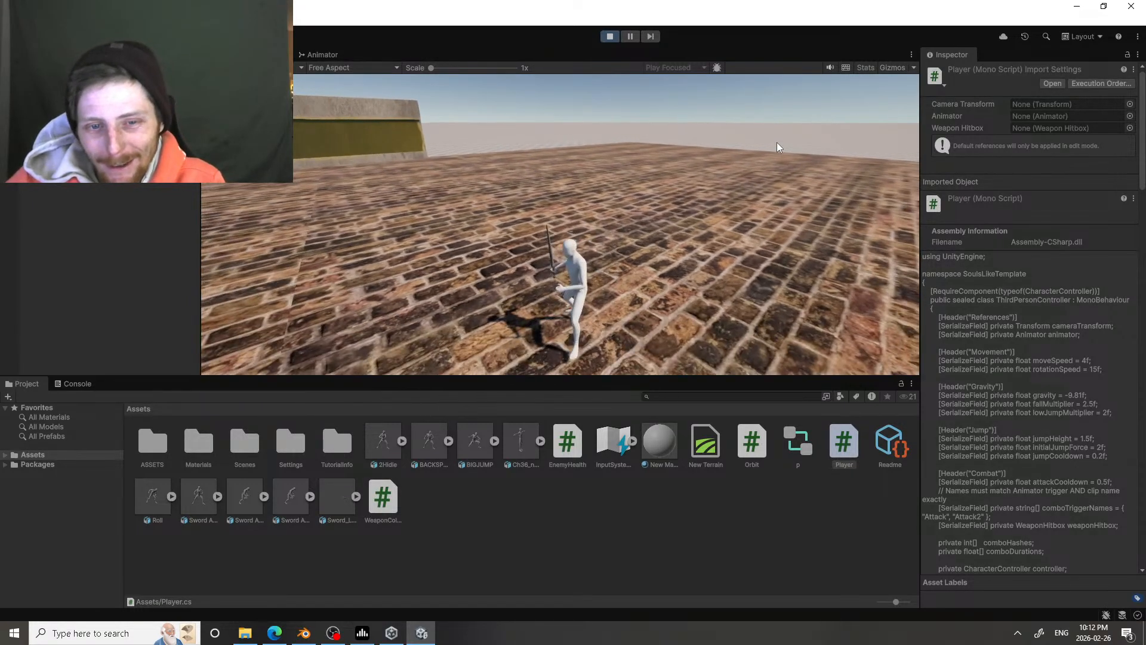
{"action": "key", "text": "space"}
{"action": "key", "text": "space"}
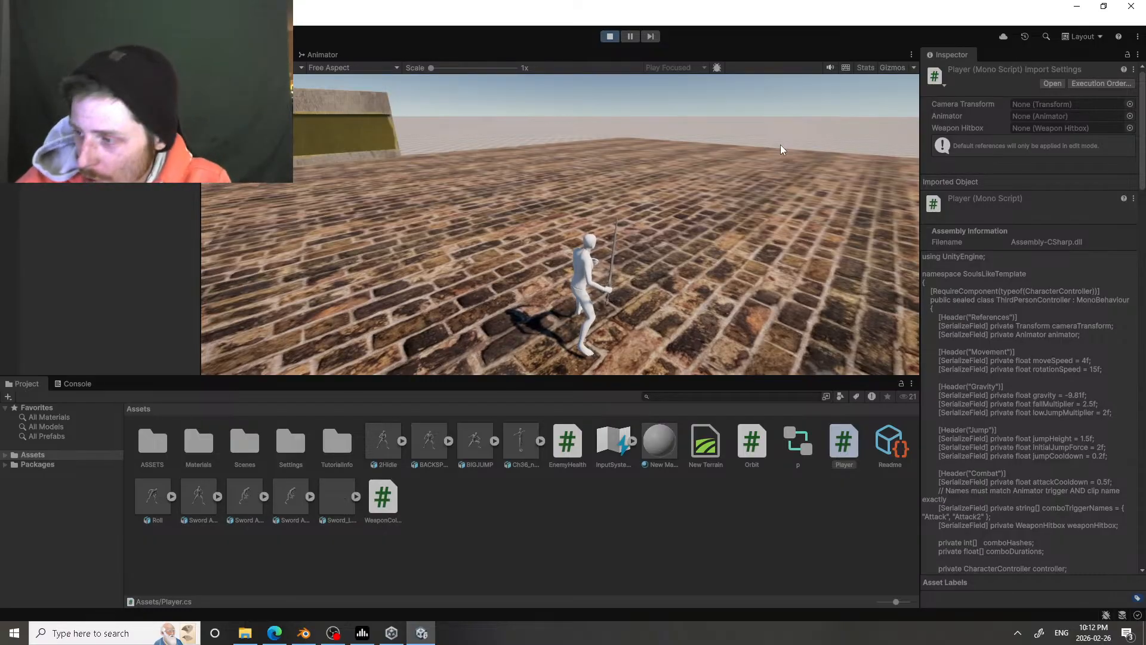
Step: Turn the character toward the wall's end and test a jump followed by a dodge roll while running
{"action": "key", "text": "w"}
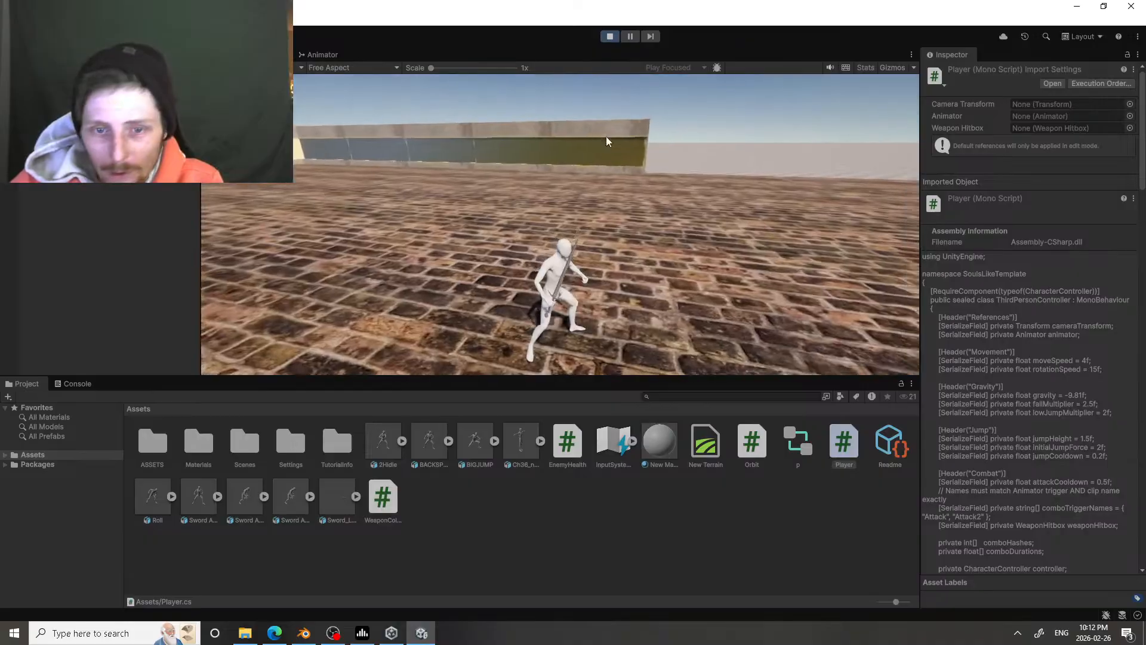
{"action": "key", "text": "space"}
{"action": "key", "text": "space"}
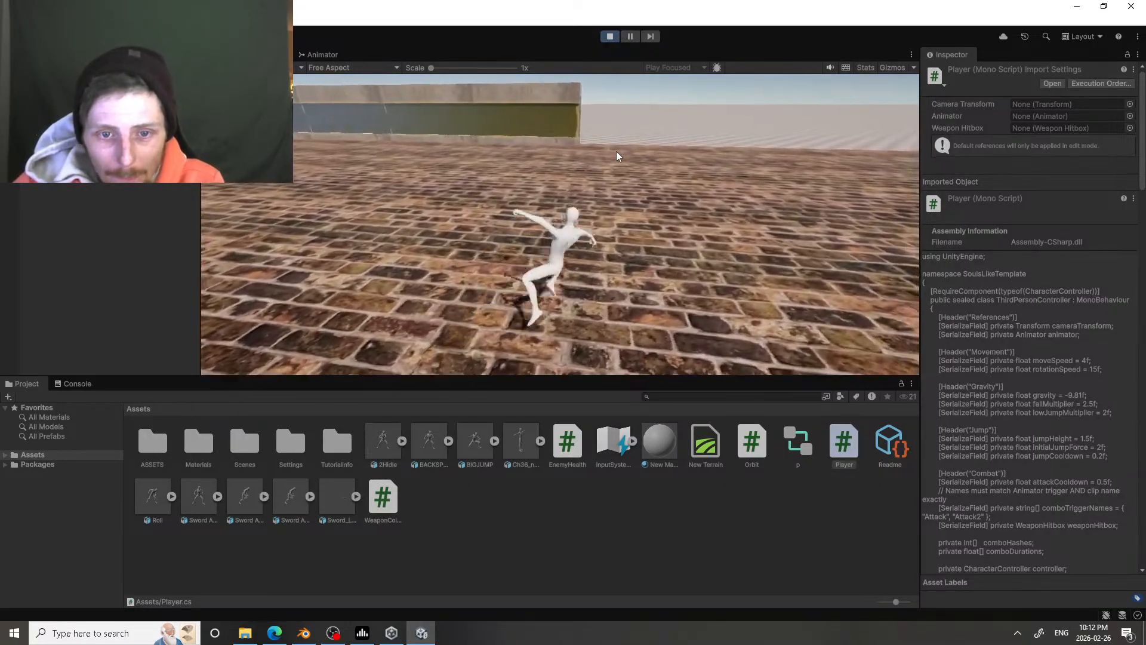
{"action": "key", "text": "w"}
{"action": "key", "text": "ctrl"}
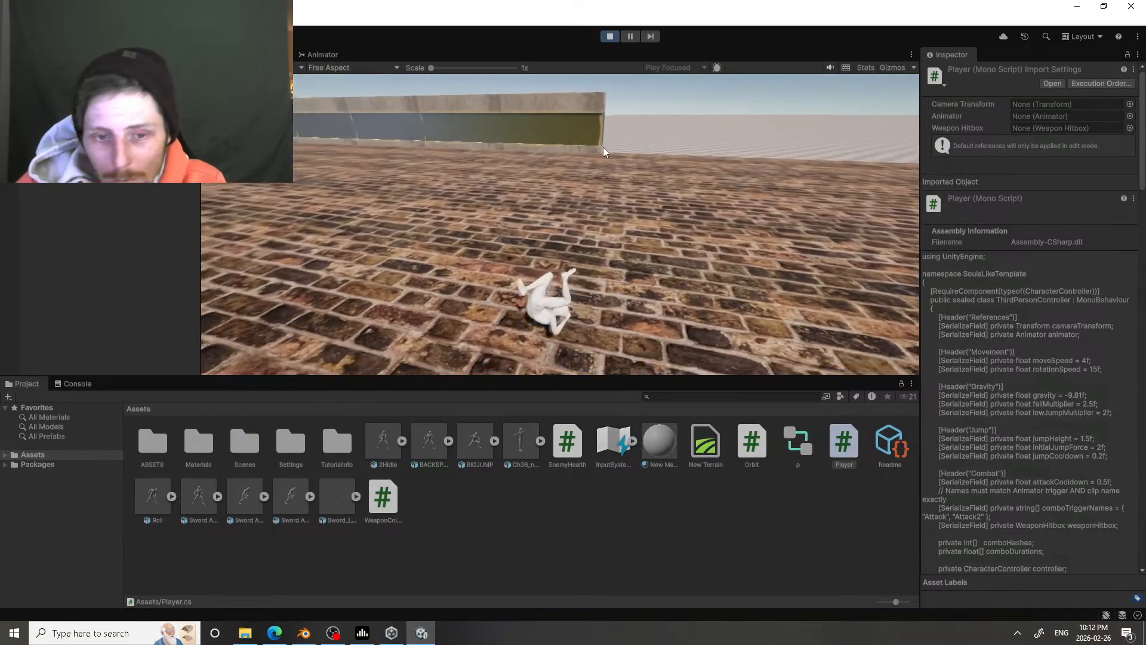
{"action": "key", "text": "ctrl"}
{"action": "key", "text": "w"}
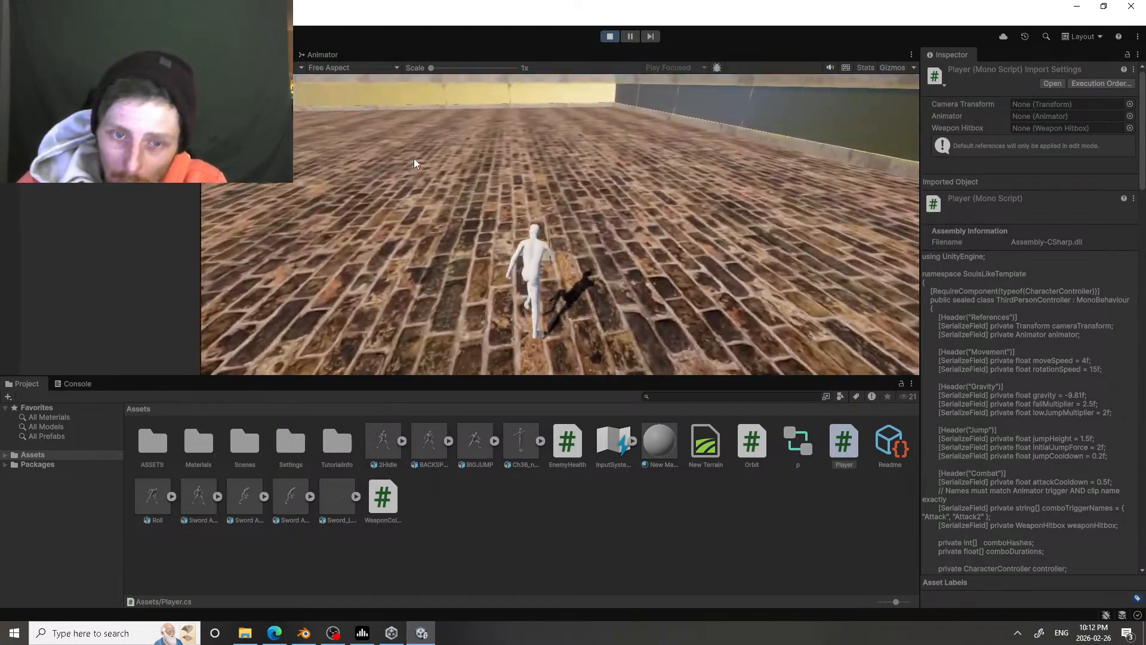
Step: Test consecutive dodge rolls while running toward the far yellow wall, then resume running
{"action": "key", "text": "ctrl"}
{"action": "key", "text": "ctrl"}
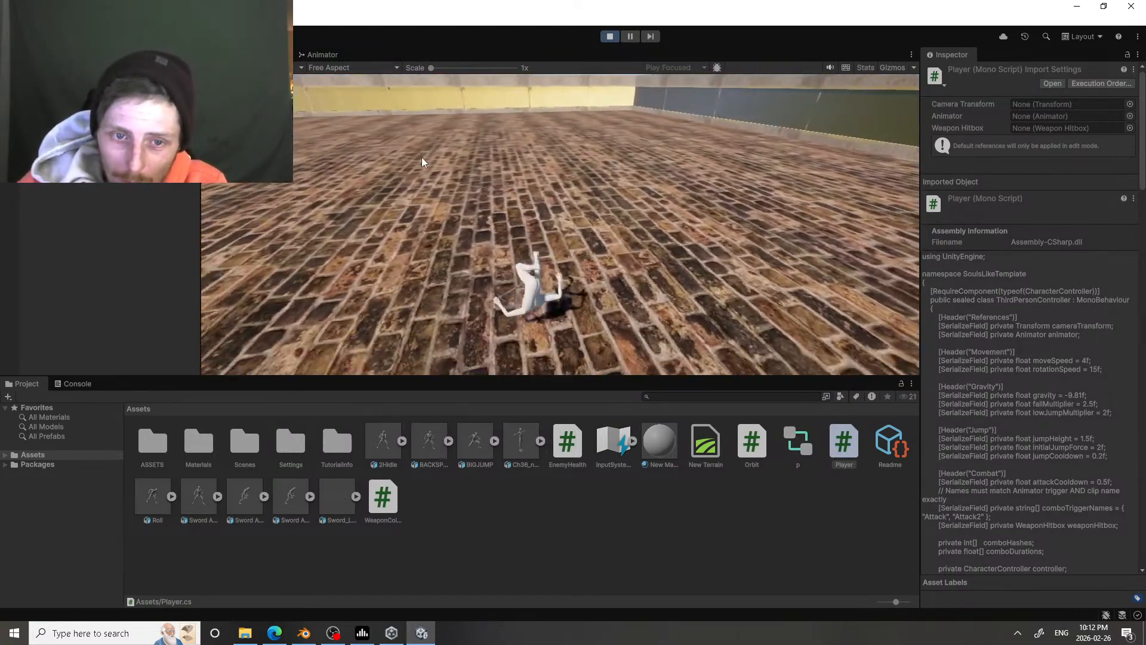
{"action": "key", "text": "ctrl"}
{"action": "key", "text": "w"}
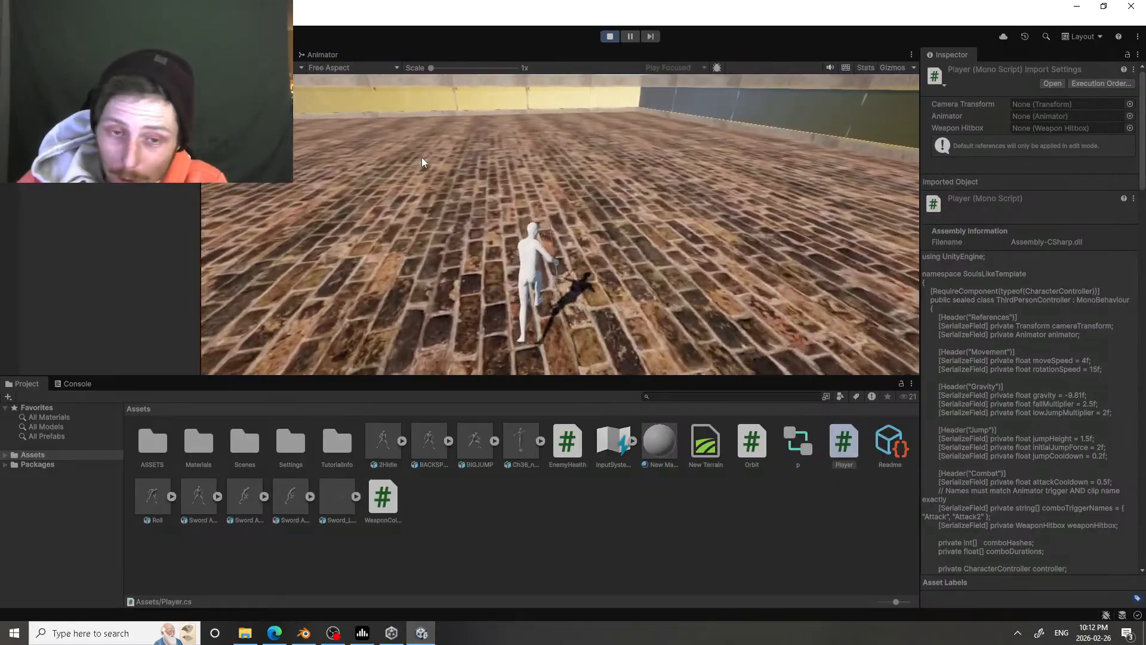
{"action": "key", "text": "w"}
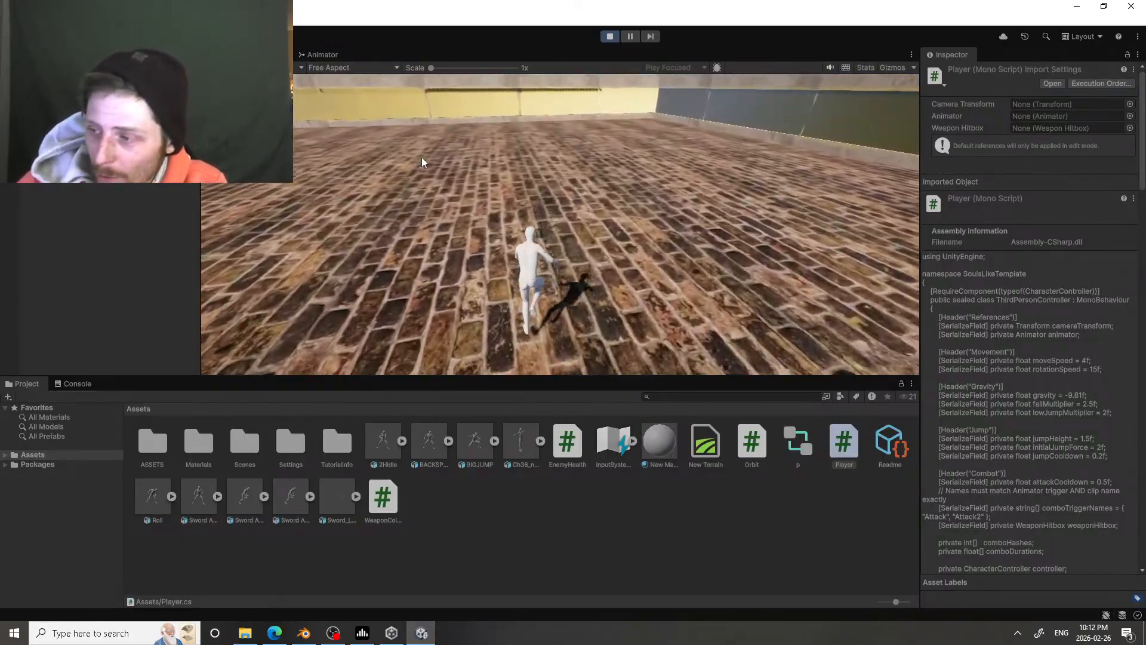
{"action": "key", "text": "w"}
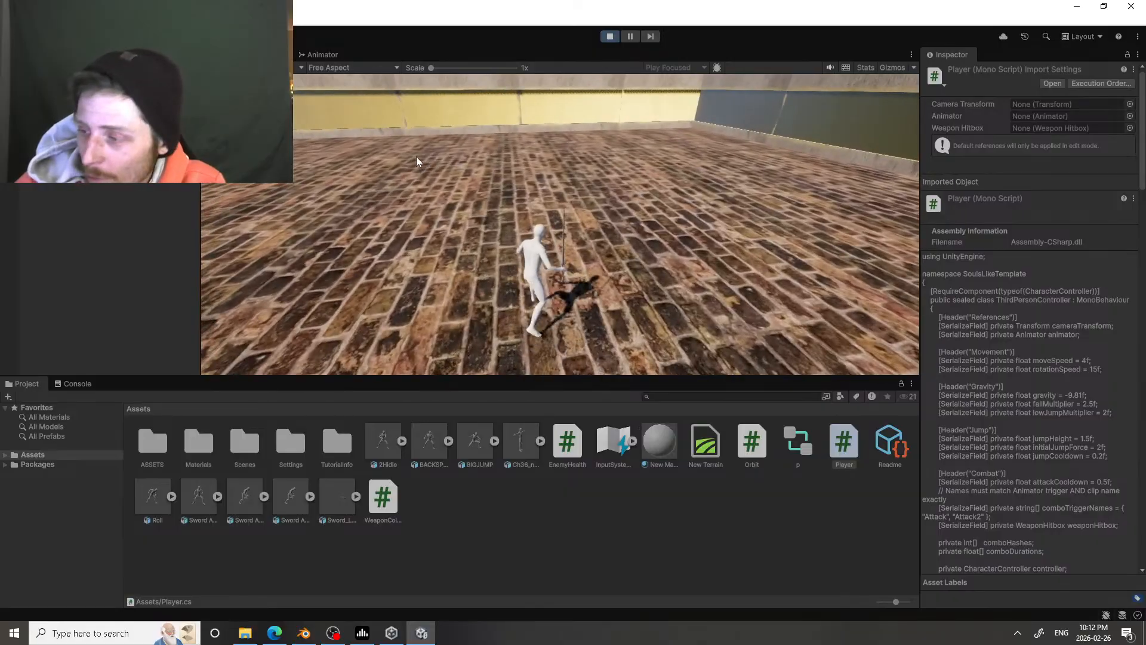
Step: Test the sword attack from a standstill in the walled corner, and run on toward the yellow wall
{"action": "left_click", "coordinate": [469, 165]}
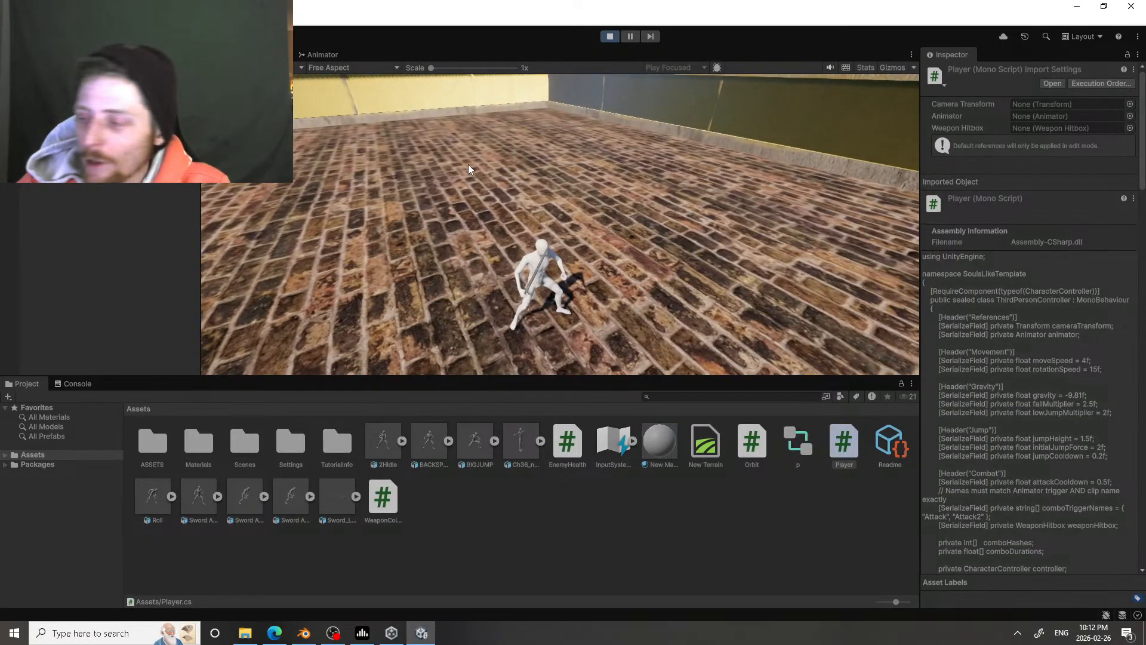
{"action": "left_click", "coordinate": [468, 165]}
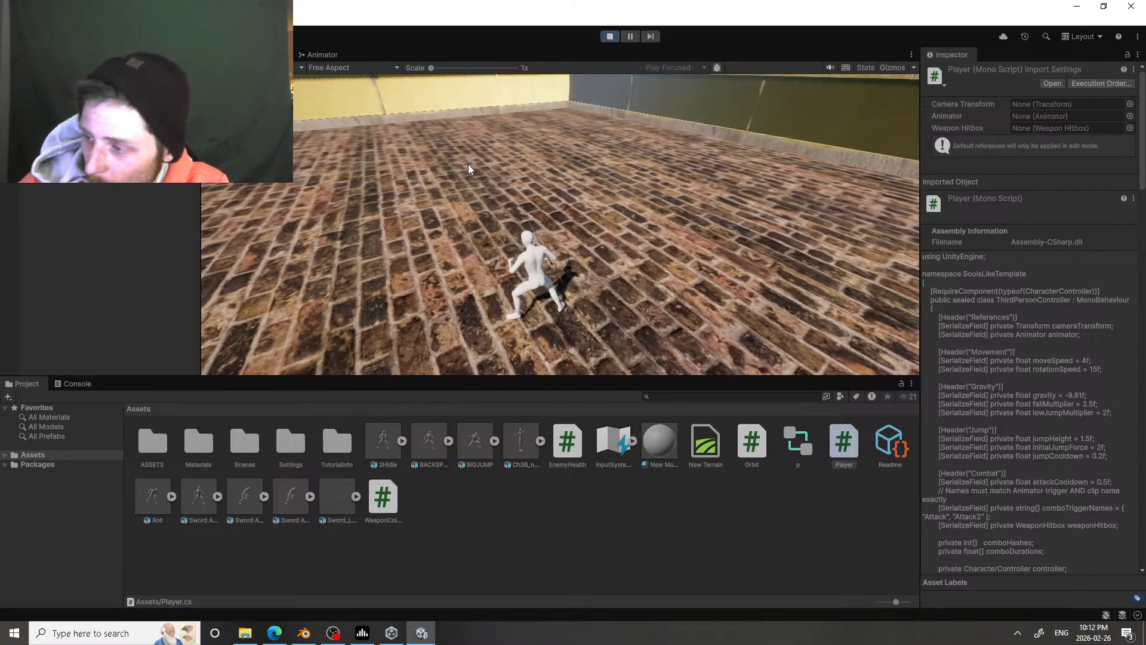
{"action": "key", "text": "shift"}
{"action": "key", "text": "w"}
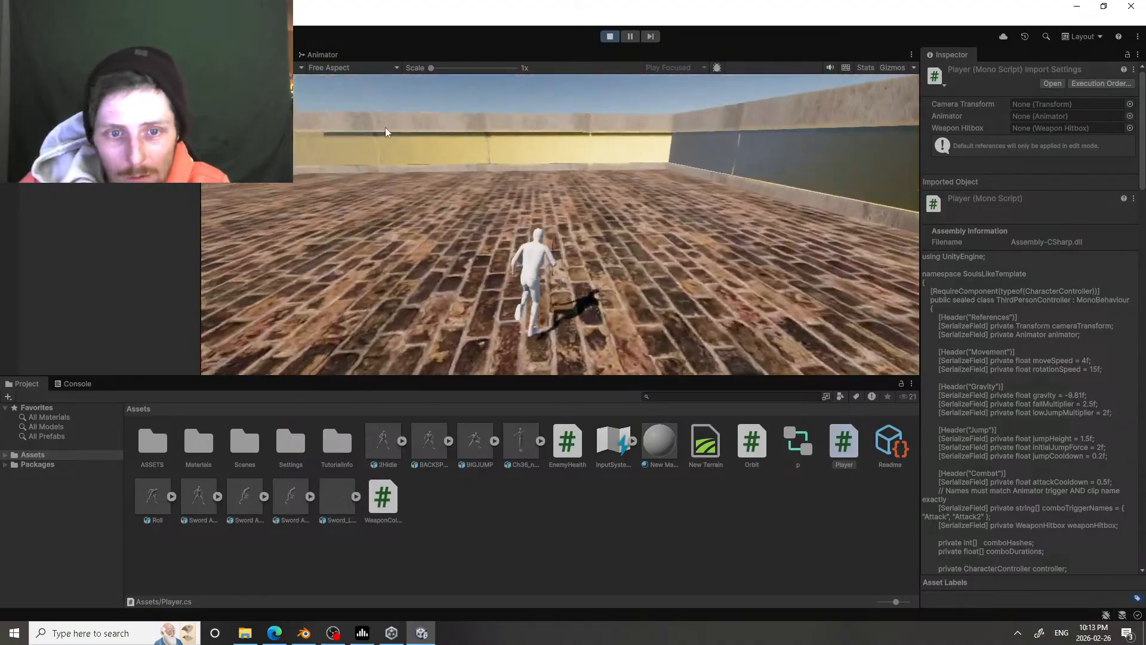
Step: Test sword attacks combined with running and rolling while turning the character along the side wall
{"action": "left_click", "coordinate": [654, 151]}
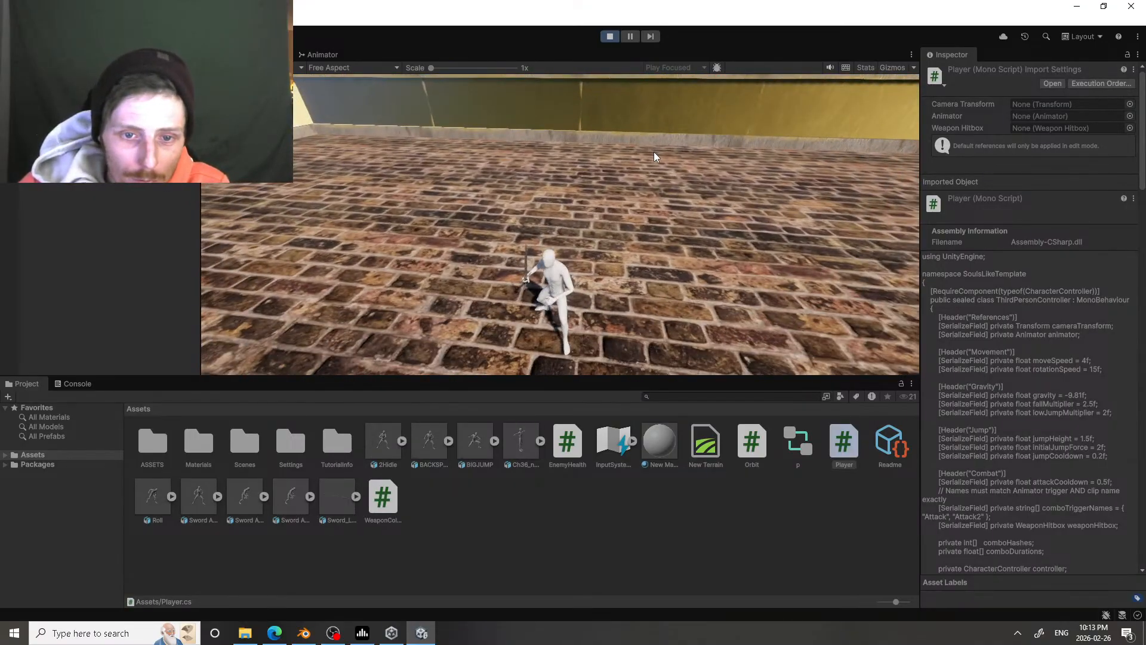
{"action": "key", "text": "w"}
{"action": "left_click", "coordinate": [822, 140]}
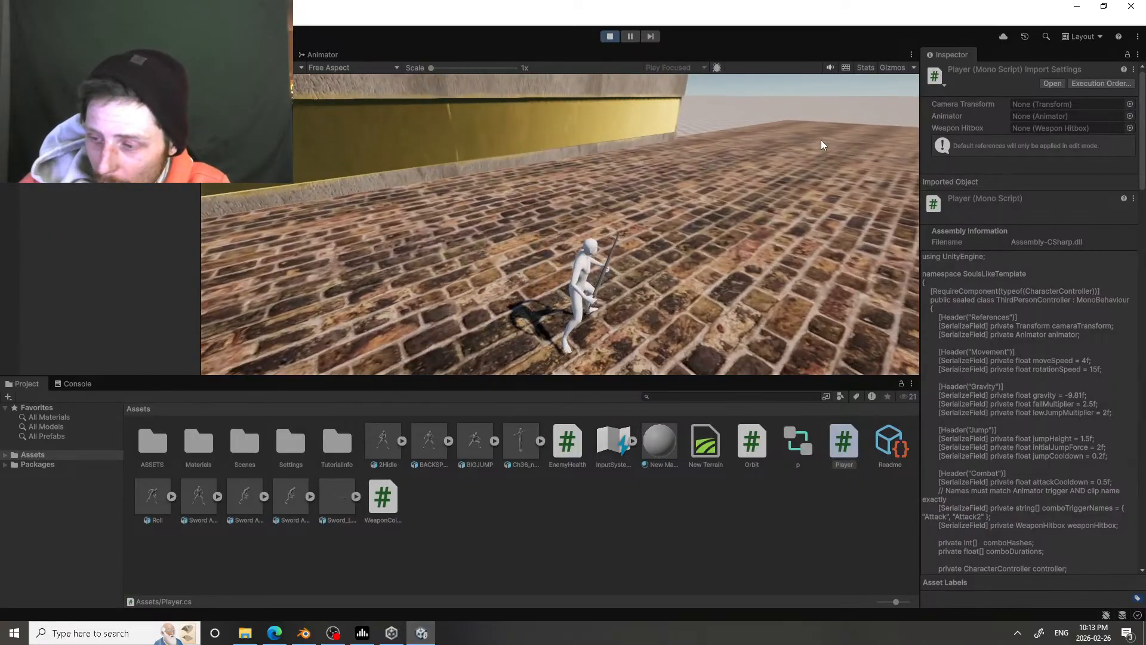
{"action": "left_click", "coordinate": [821, 140]}
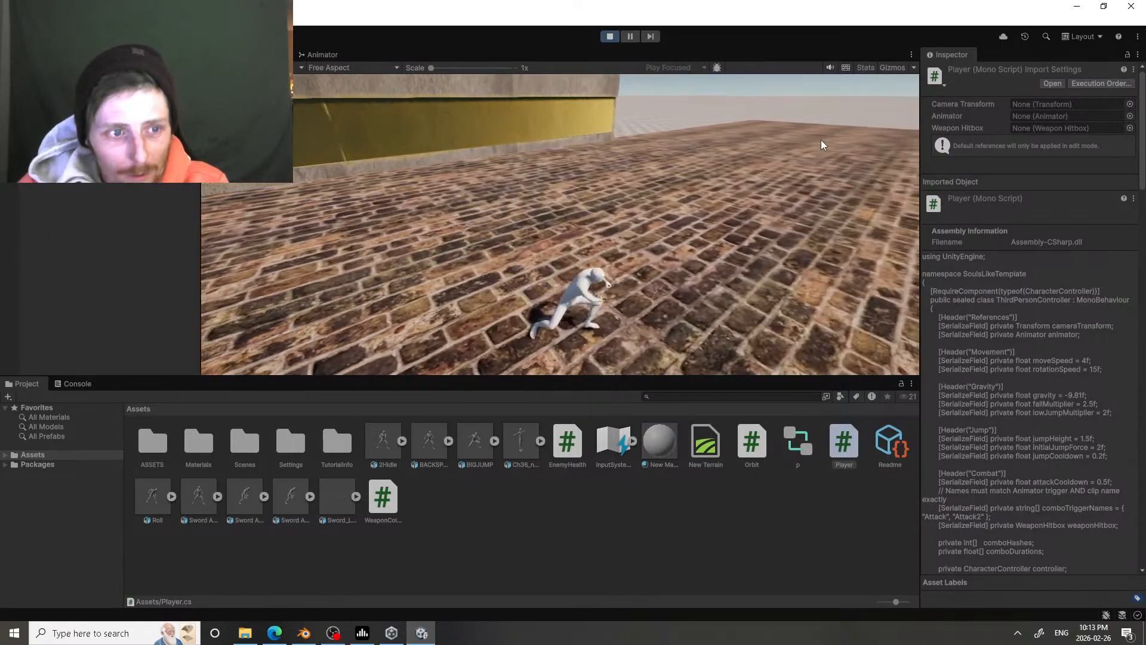
{"action": "left_click", "coordinate": [822, 140]}
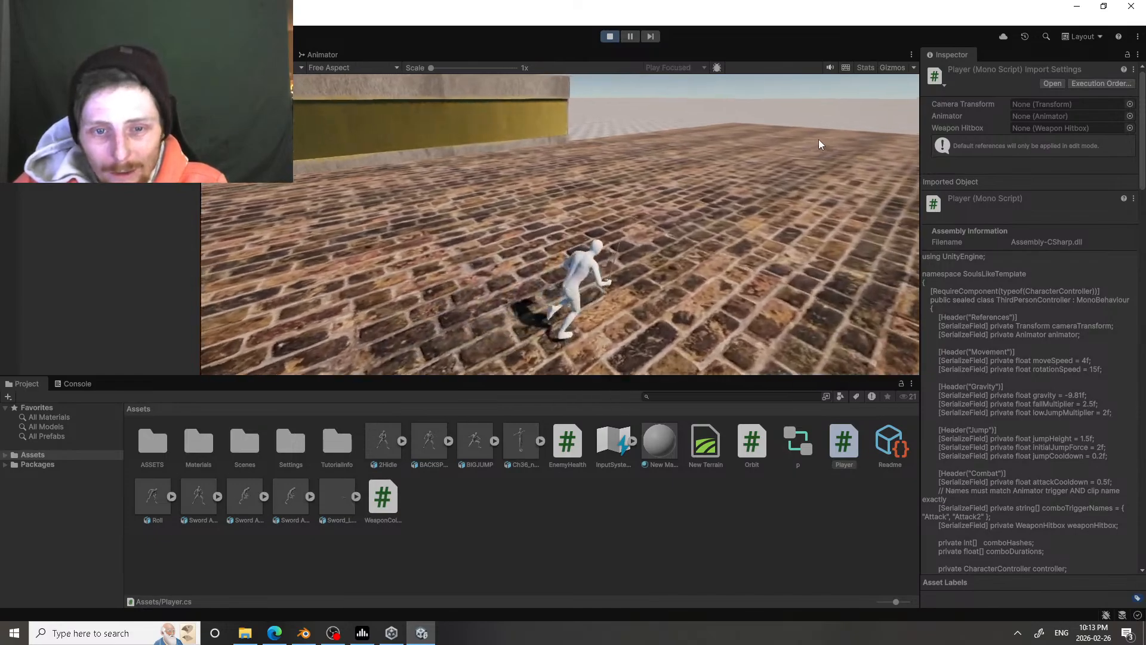
{"action": "left_click", "coordinate": [816, 139]}
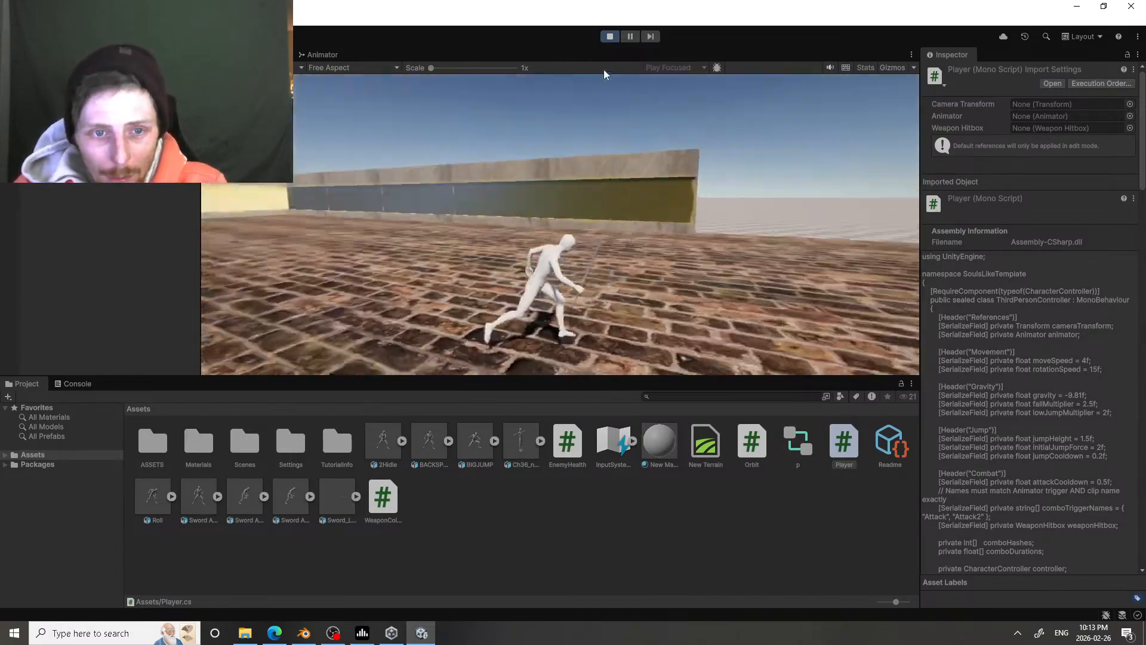
Step: Test dodge rolls toward the long yellow wall, and jump while turning away from it
{"action": "key", "text": "a"}
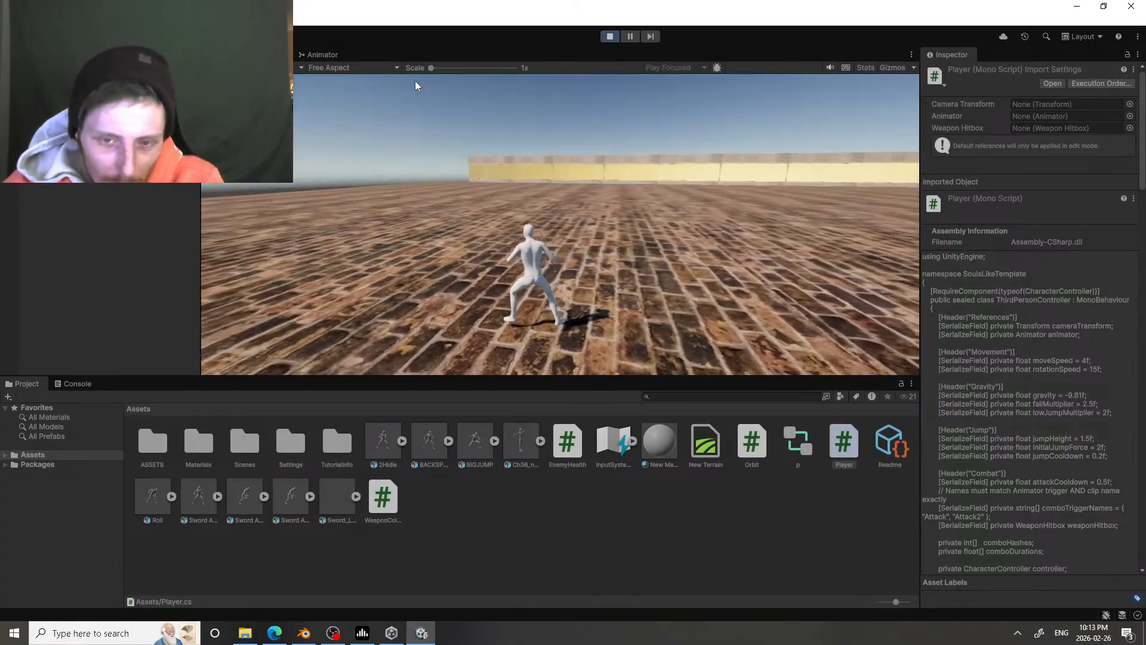
{"action": "key", "text": "space"}
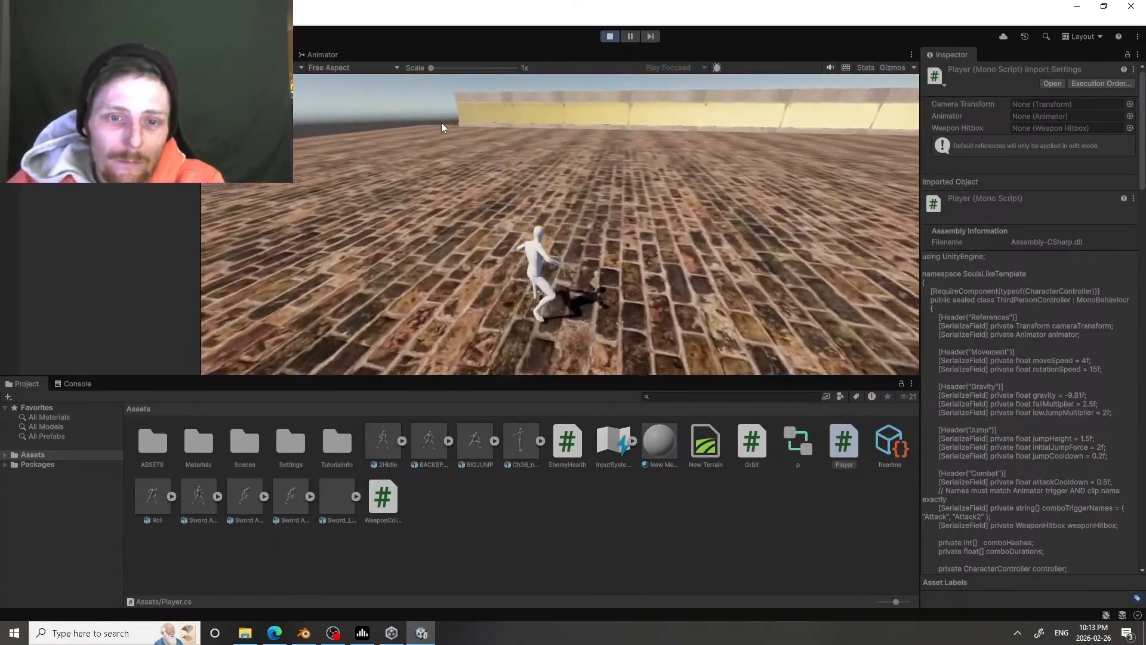
{"action": "key", "text": "space"}
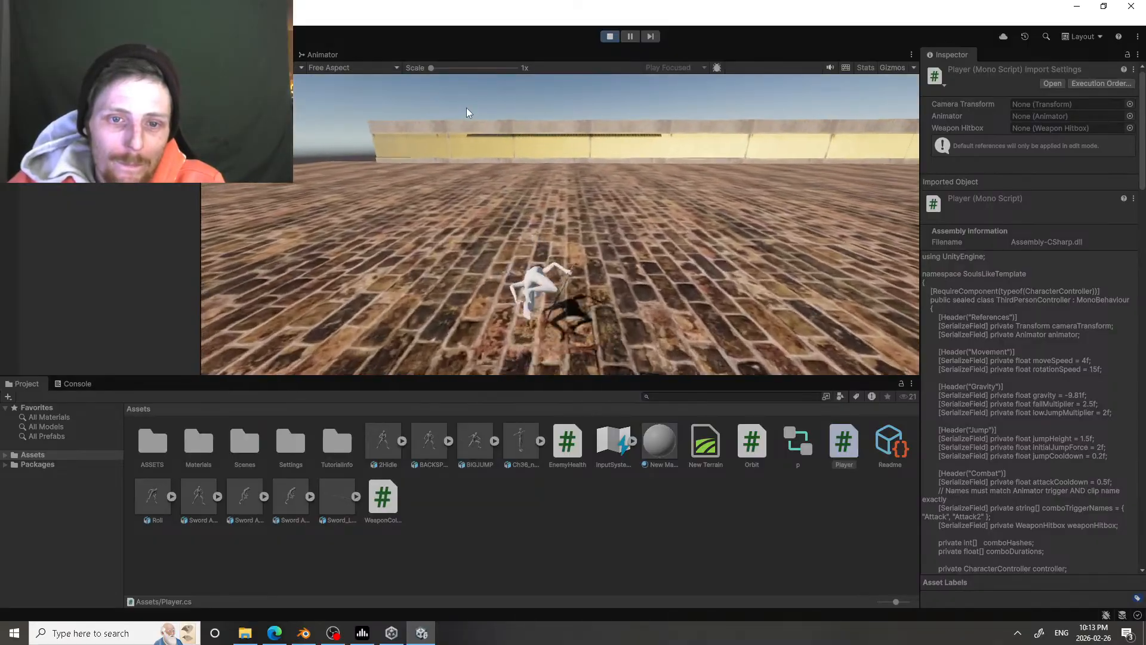
{"action": "key", "text": "space"}
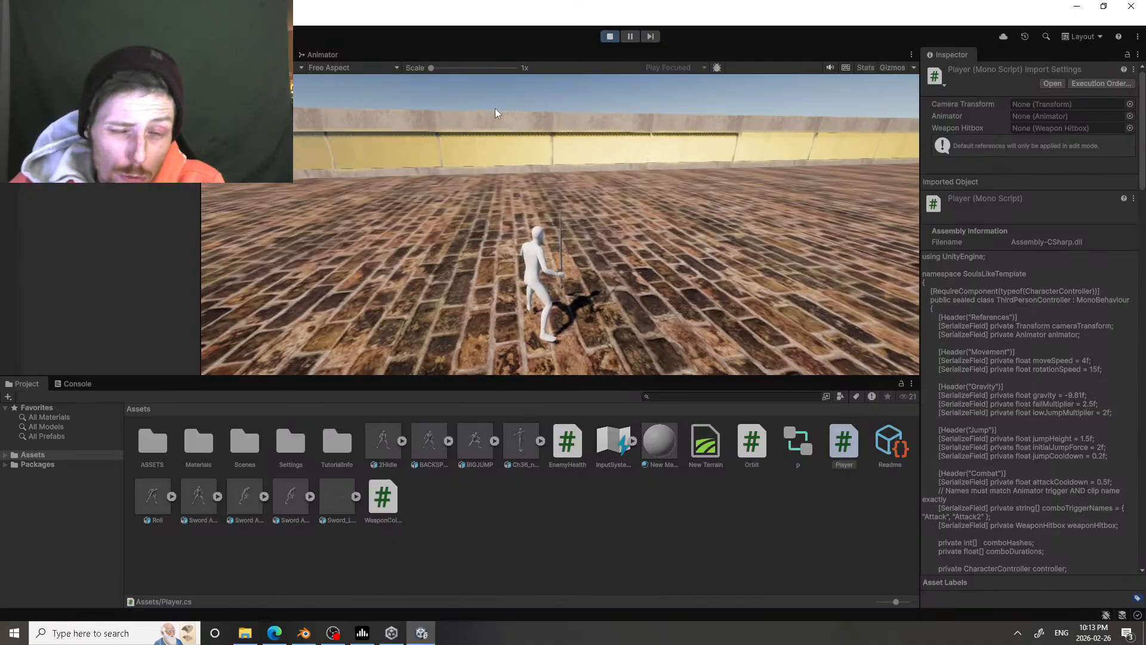
{"action": "key", "text": "w"}
{"action": "key", "text": "space"}
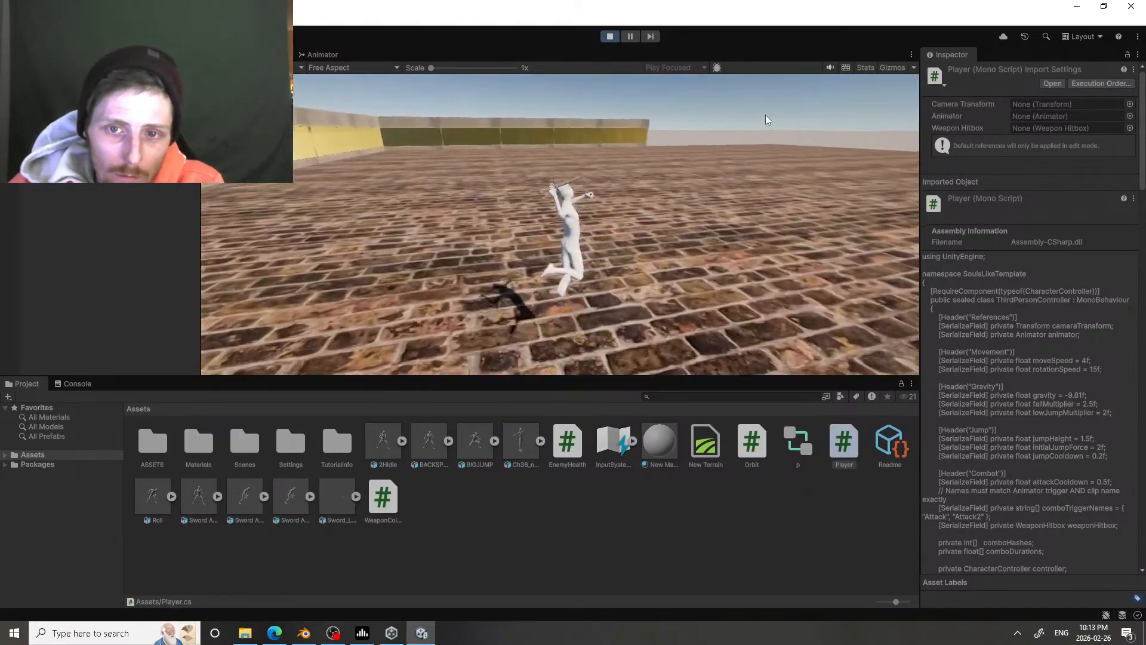
Step: Test a sword attack on the open brick floor followed directly by a sprint
{"action": "left_click", "coordinate": [761, 115]}
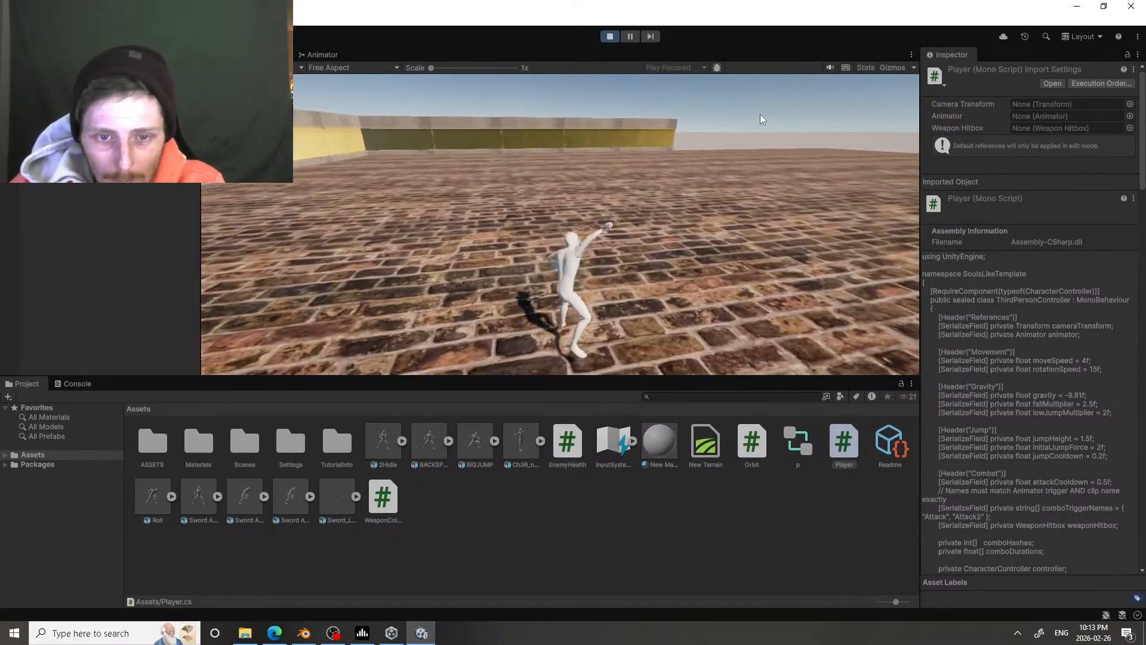
{"action": "key", "text": "shift"}
{"action": "key", "text": "d"}
{"action": "key", "text": "shift"}
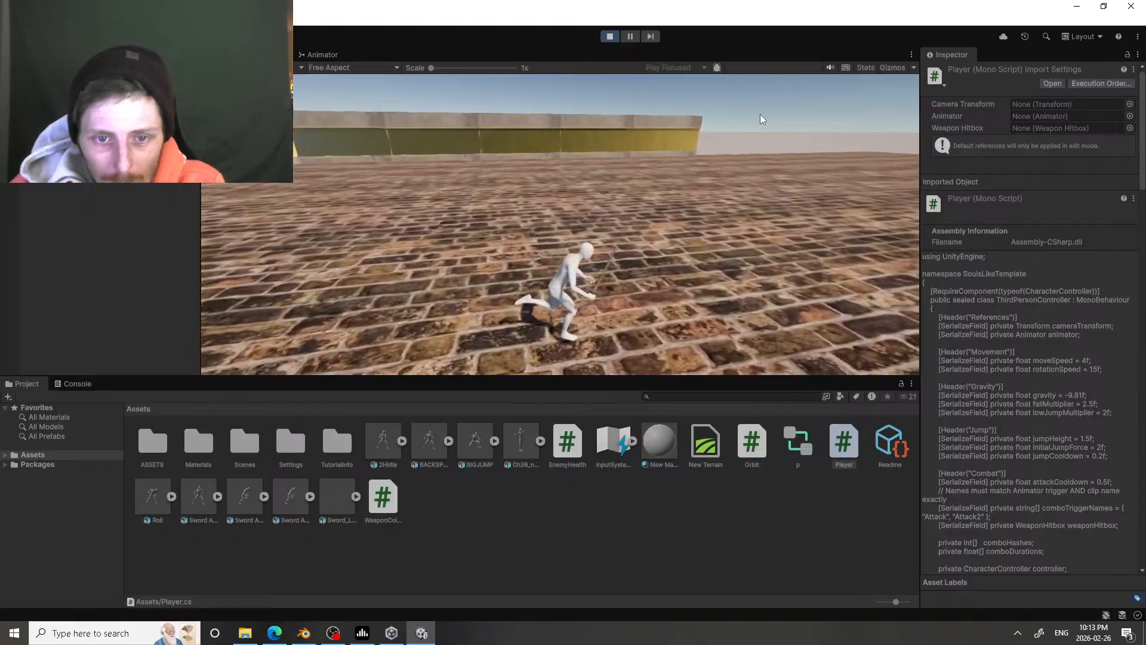
Step: Run the character in a wide turn across the brick floor back toward the yellow wall to check the running animation
{"action": "key", "text": "w"}
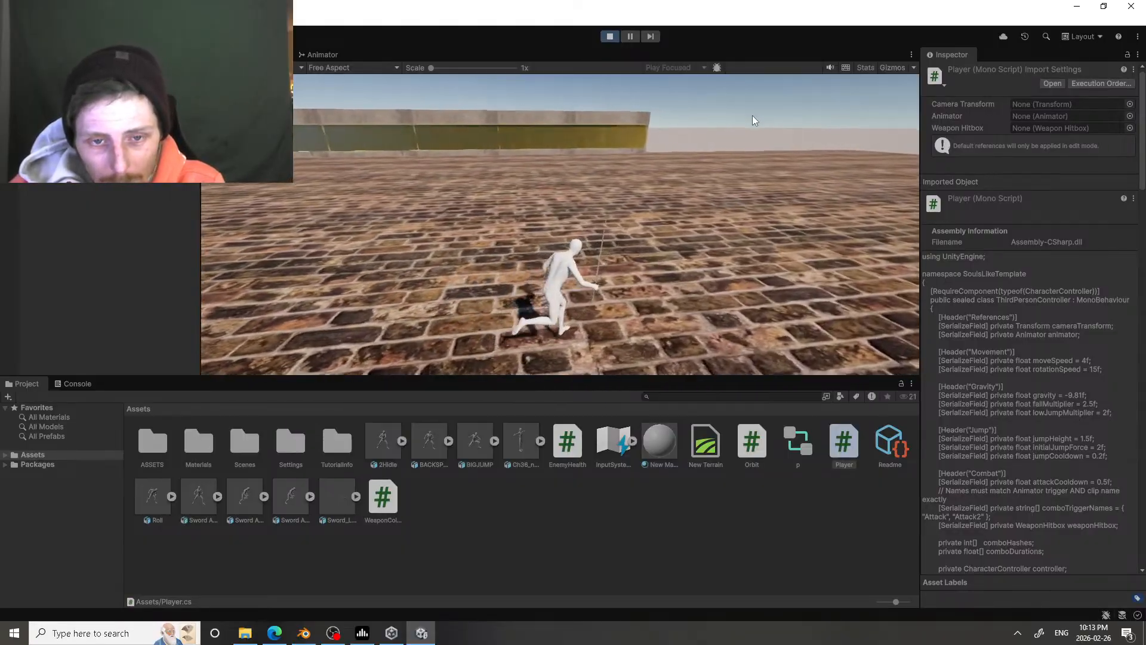
{"action": "key", "text": "w"}
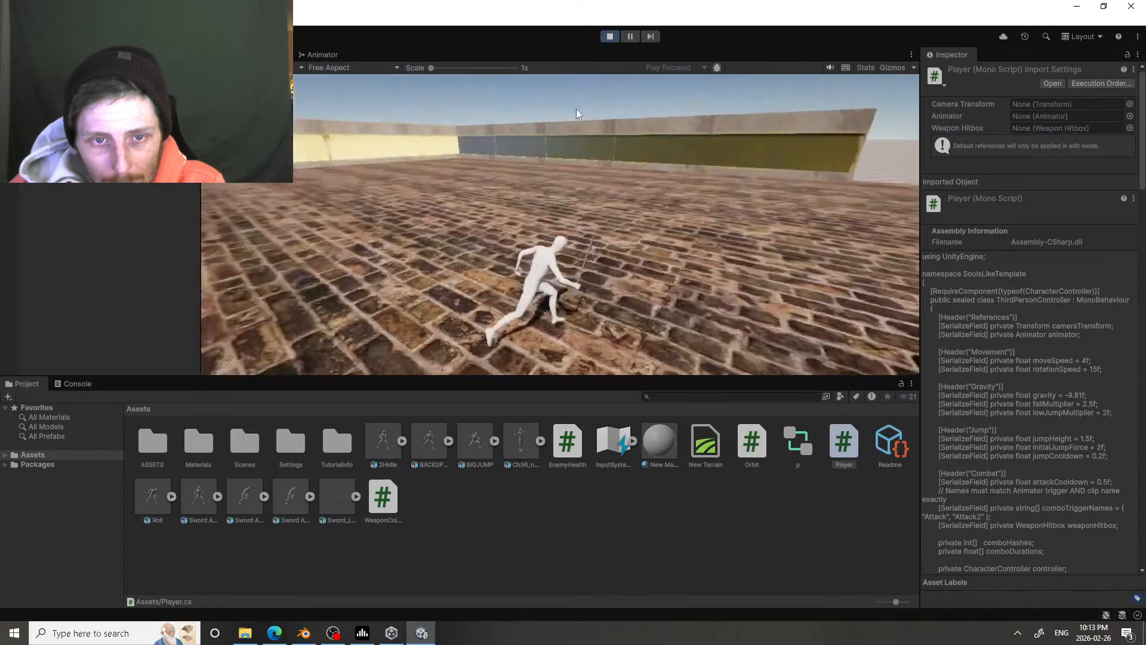
{"action": "key", "text": "w"}
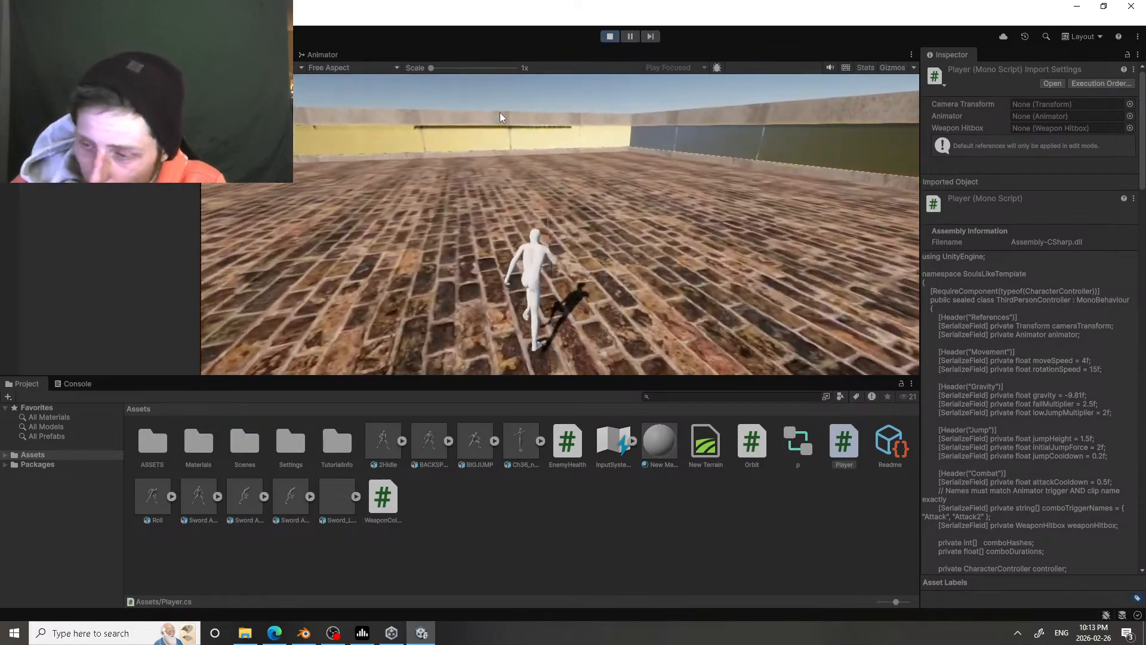
{"action": "key", "text": "w"}
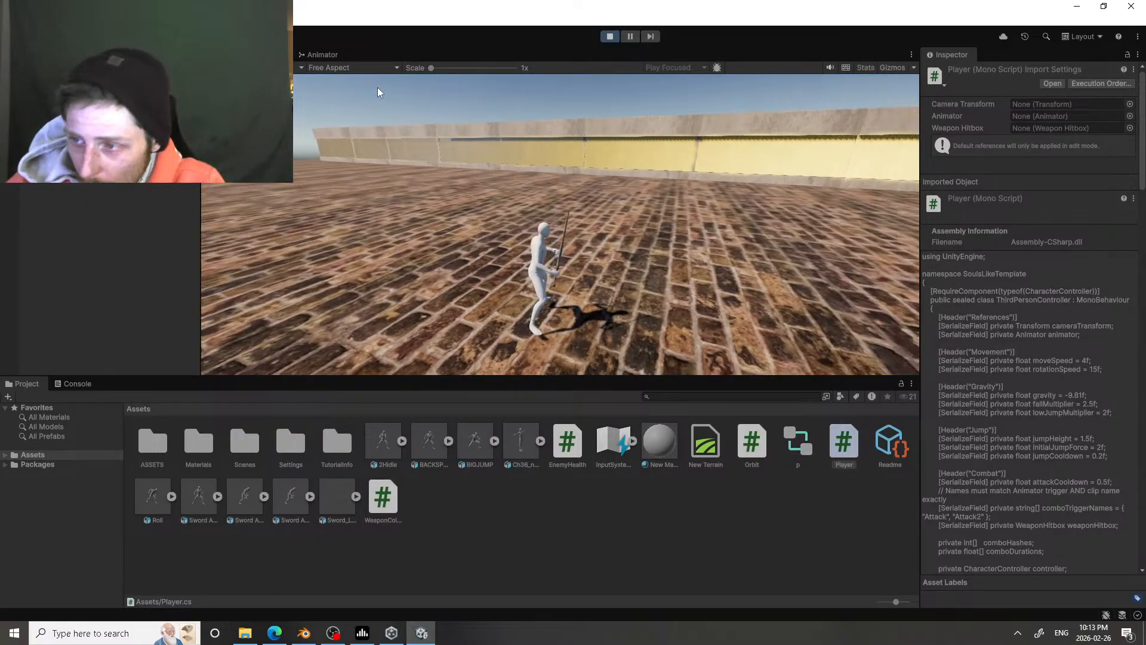
Step: Test a forward dodge roll near the long yellow wall, and run sideways along it
{"action": "key", "text": "w"}
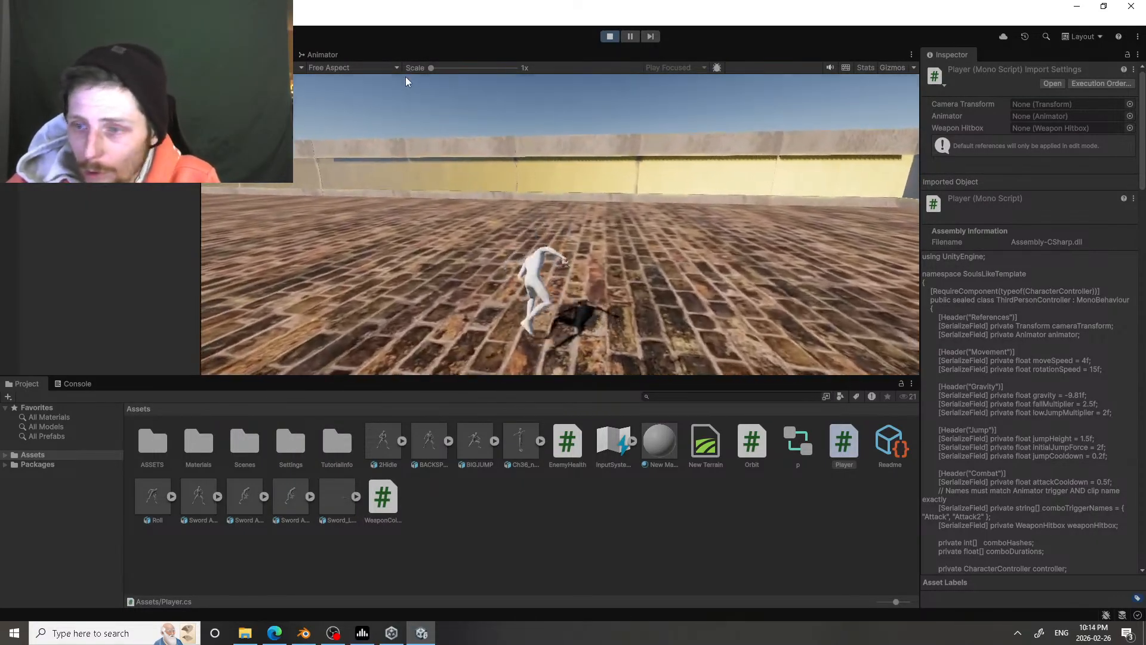
{"action": "key", "text": "space"}
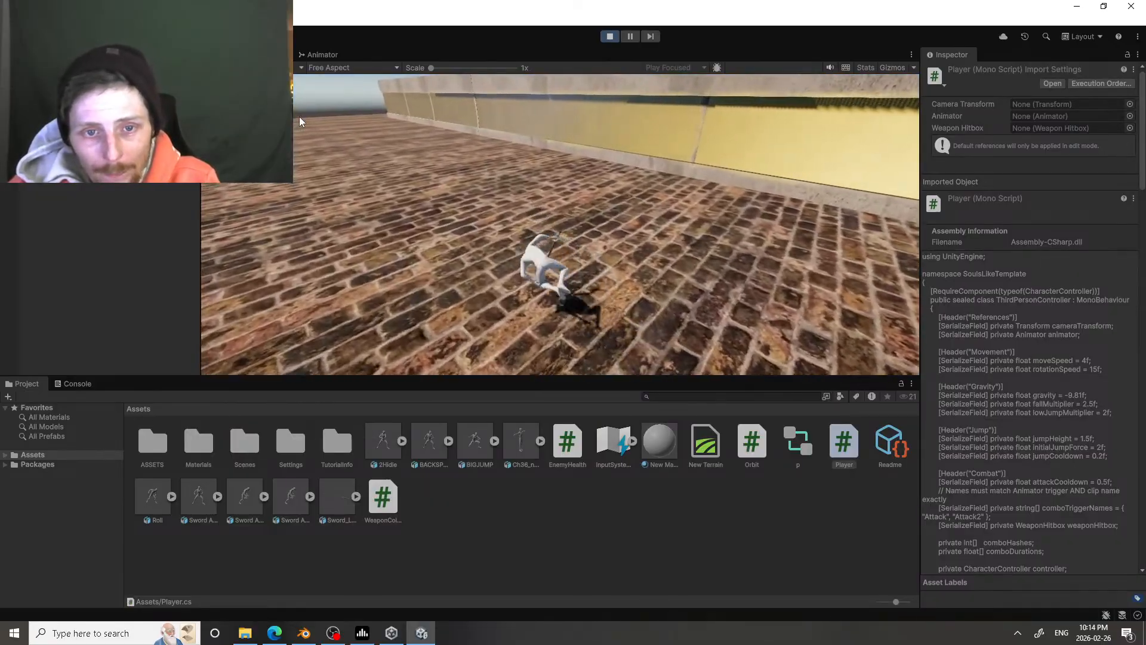
{"action": "key", "text": "a"}
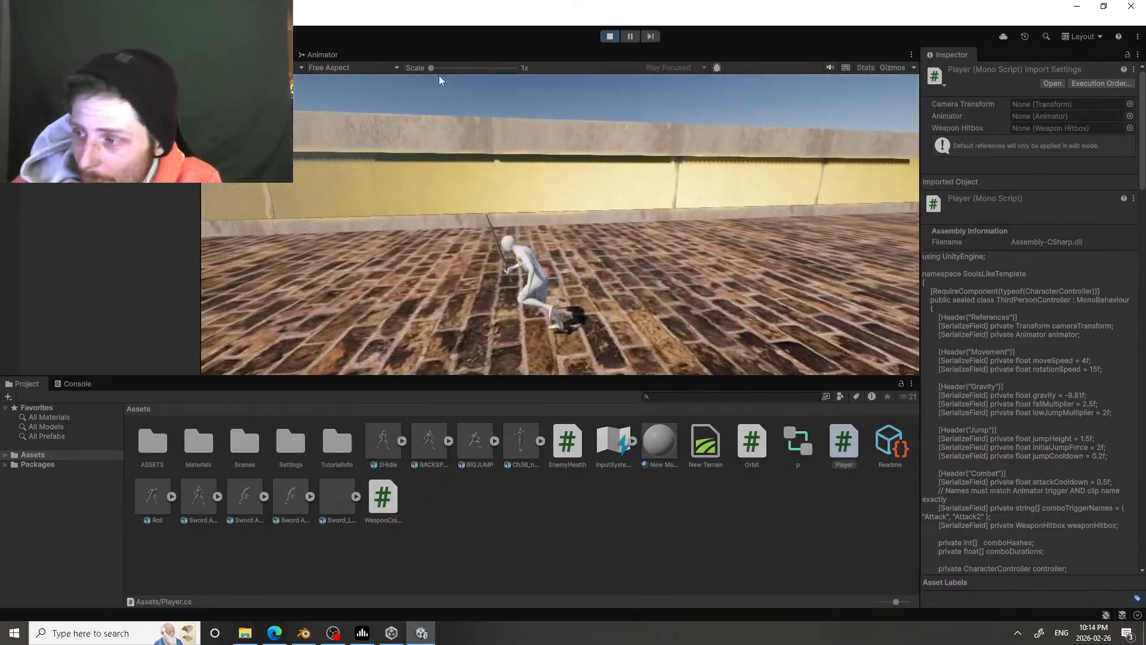
Step: Test a jump, a run and a sword attack while moving beside the long yellow wall
{"action": "key", "text": "space"}
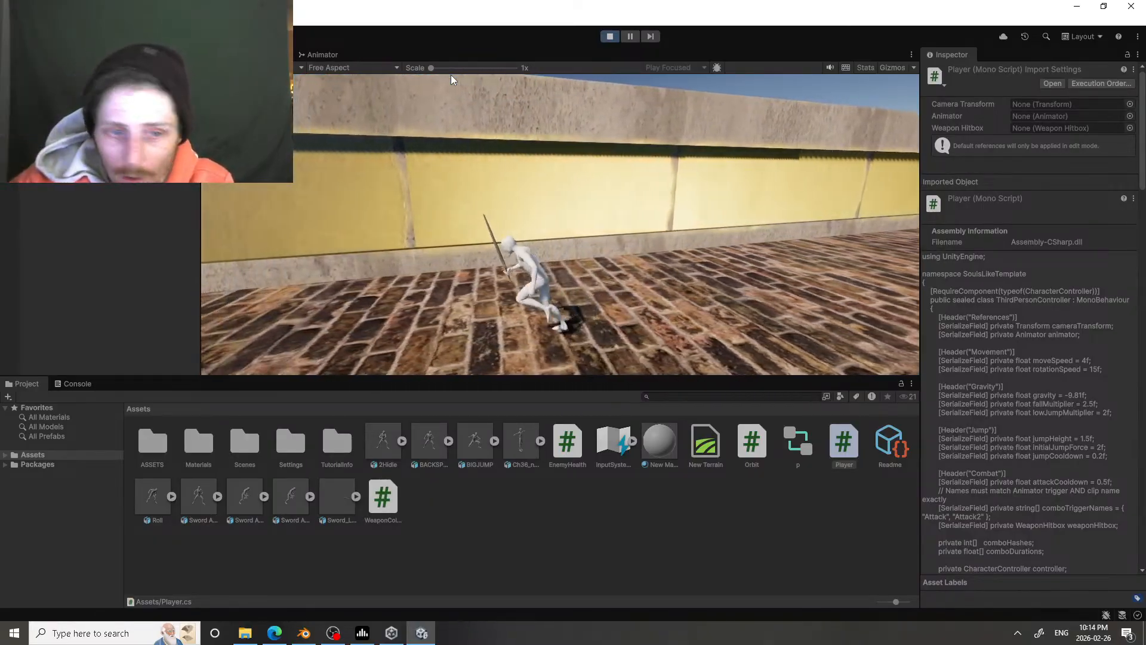
{"action": "key", "text": "w"}
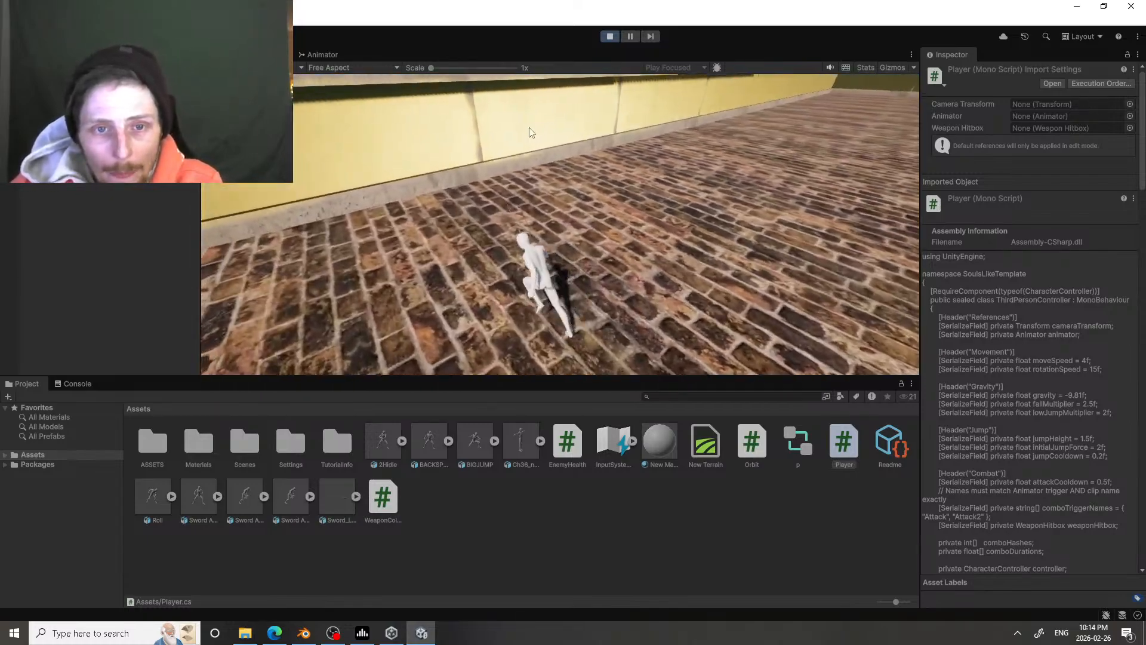
{"action": "left_click", "coordinate": [510, 122]}
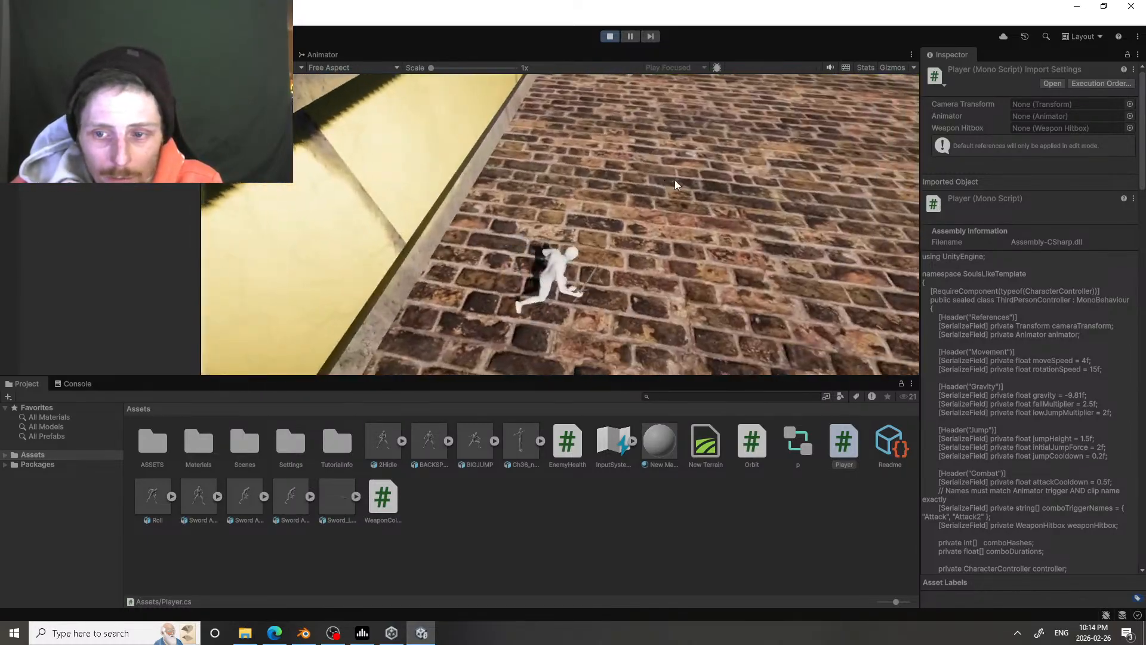
{"action": "key", "text": "w"}
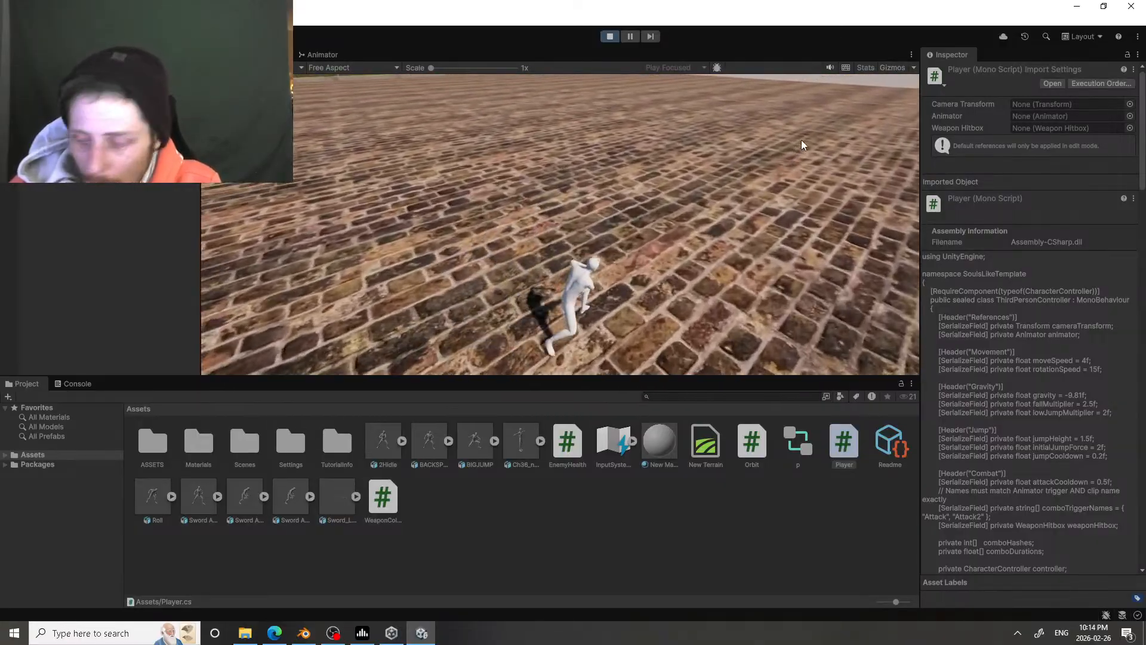
Step: Test several consecutive sword attacks on the open brick floor to check the attack combo
{"action": "left_click", "coordinate": [801, 140]}
{"action": "left_click", "coordinate": [784, 151]}
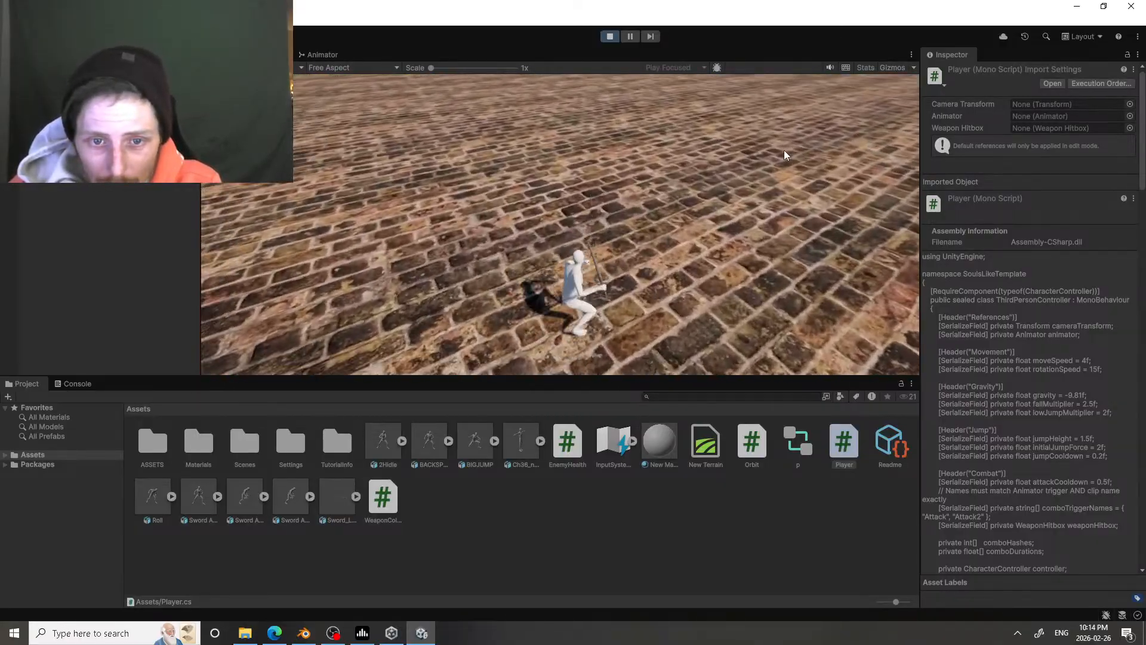
{"action": "left_click", "coordinate": [784, 151]}
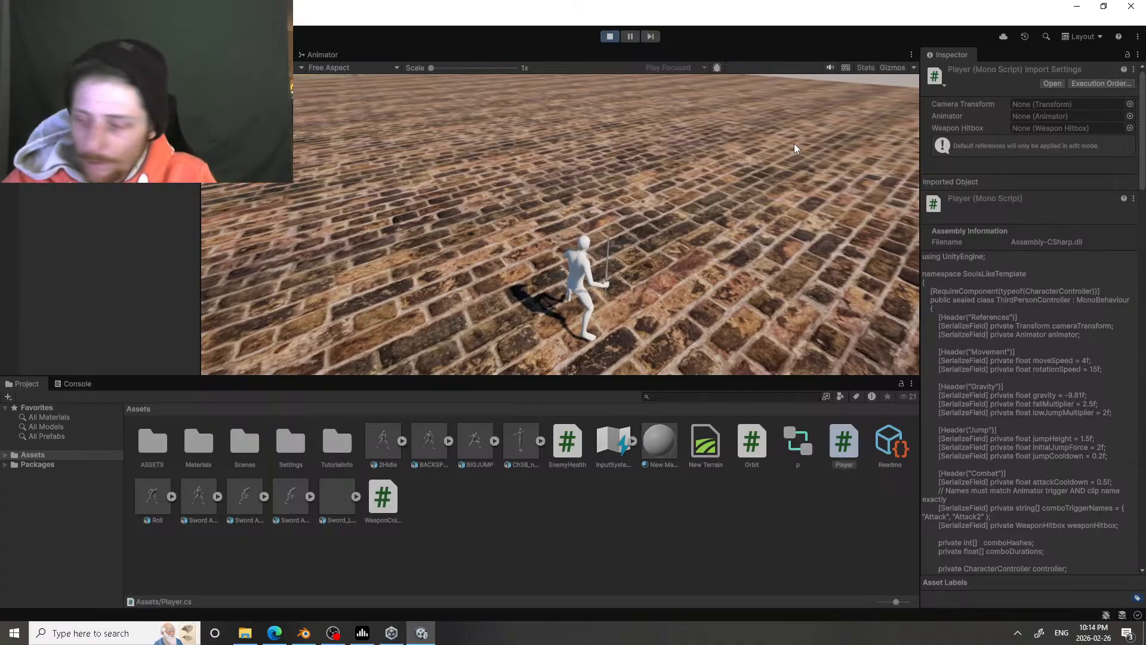
Step: Run the character forward and sideways across the open brick floor, and end the play test
{"action": "key", "text": "w"}
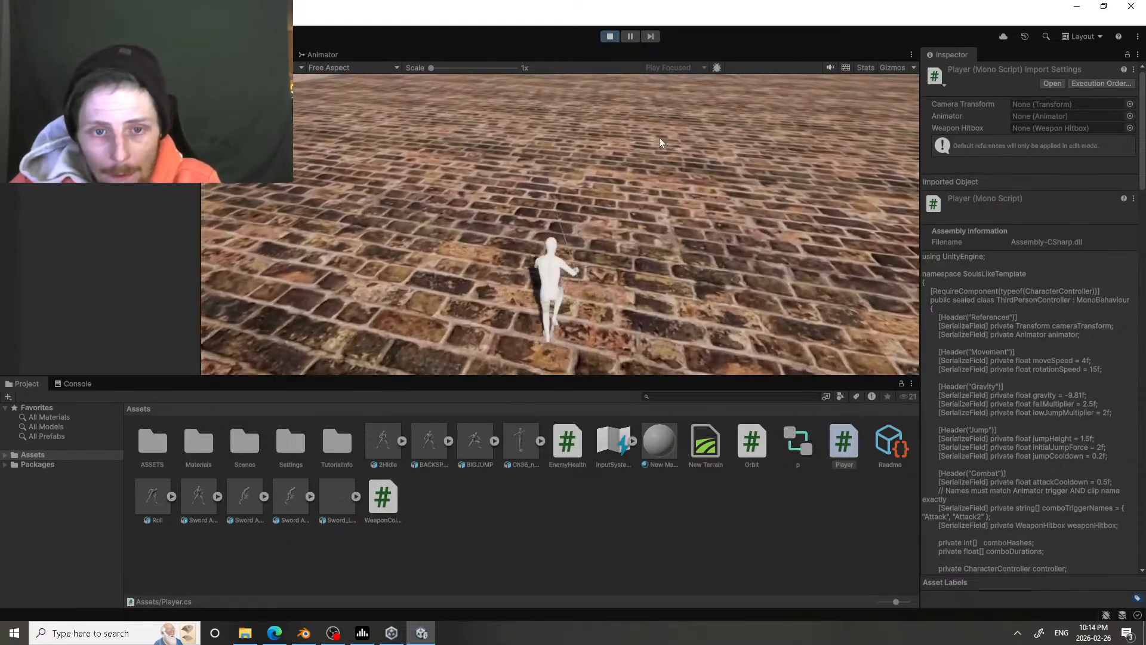
{"action": "key", "text": "d"}
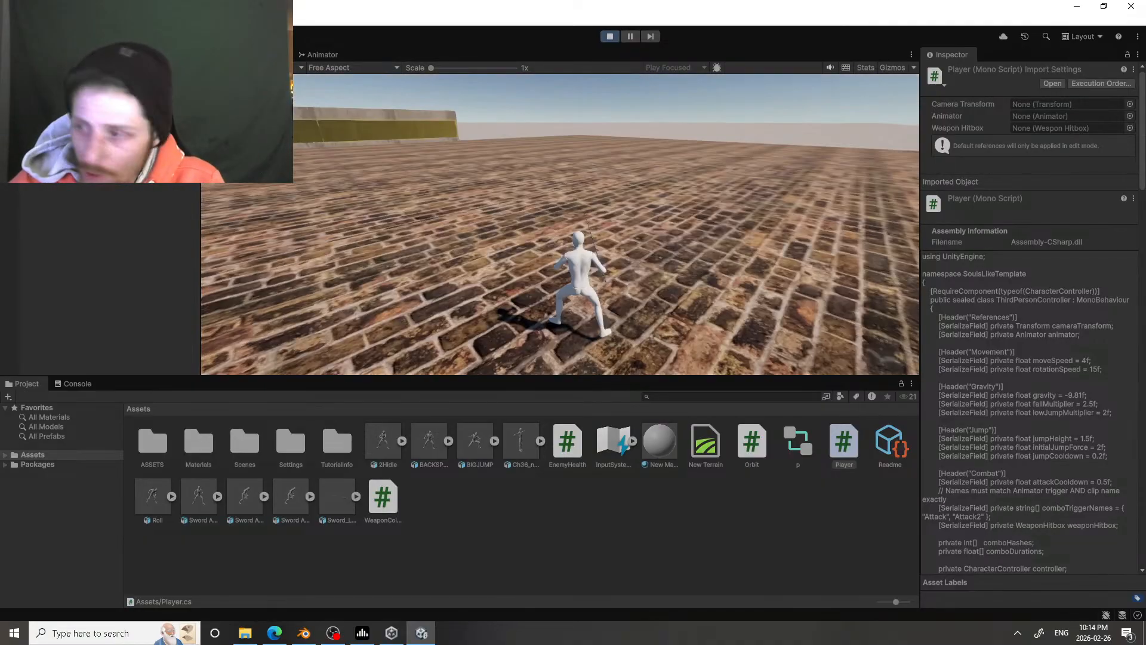
{"action": "left_click", "coordinate": [610, 36]}
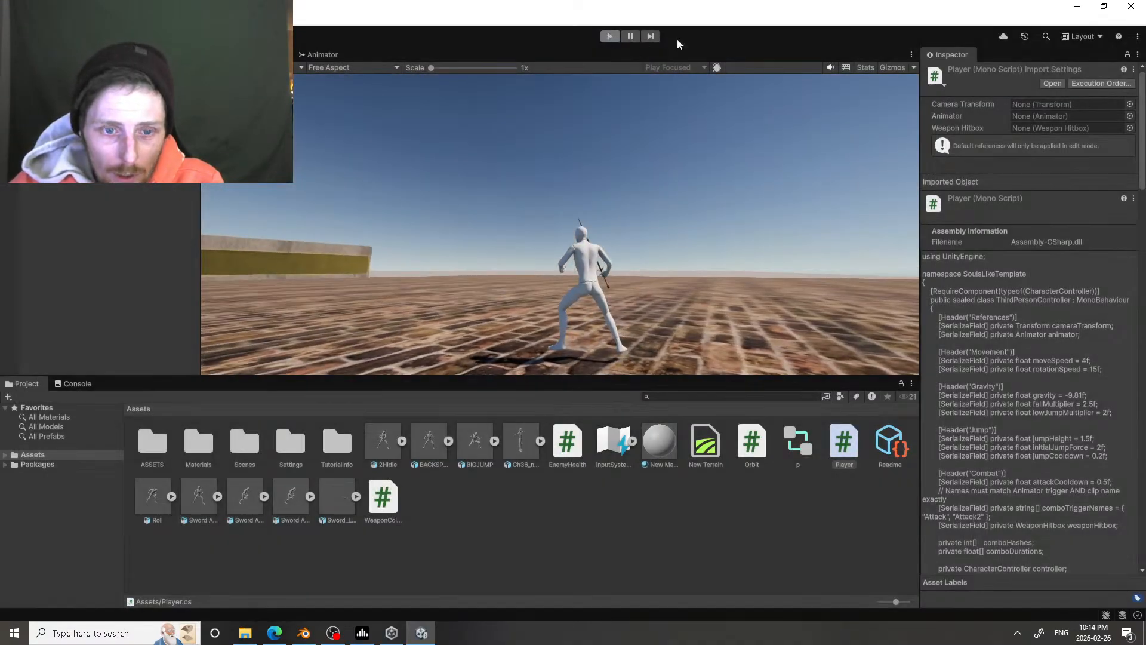
Step: Import the Orc Idle animation into the Assets folder and apply the Humanoid animation type to its rig
{"action": "key", "text": "alt+Tab"}
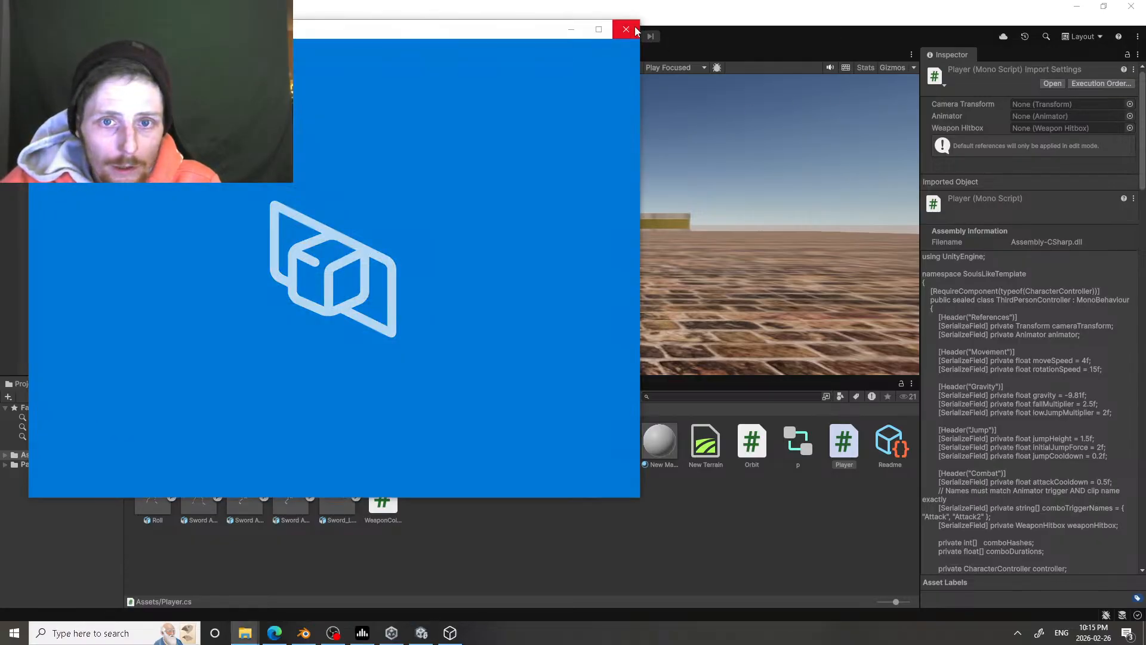
{"action": "left_click", "coordinate": [635, 30]}
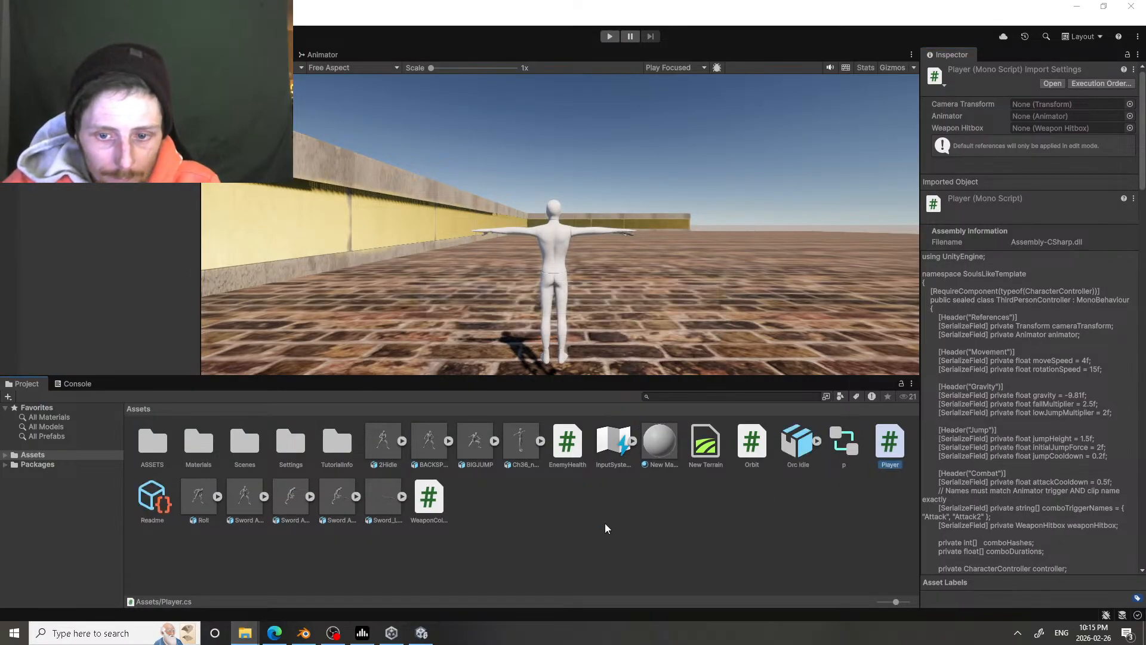
{"action": "left_click", "coordinate": [793, 451]}
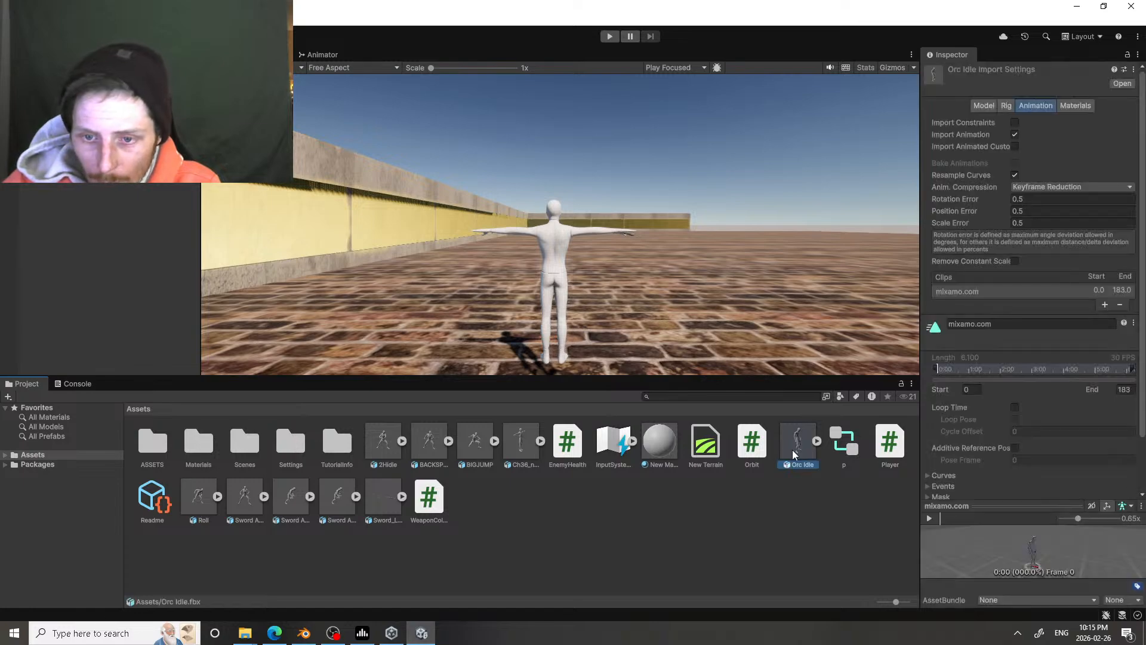
{"action": "left_click", "coordinate": [1007, 105]}
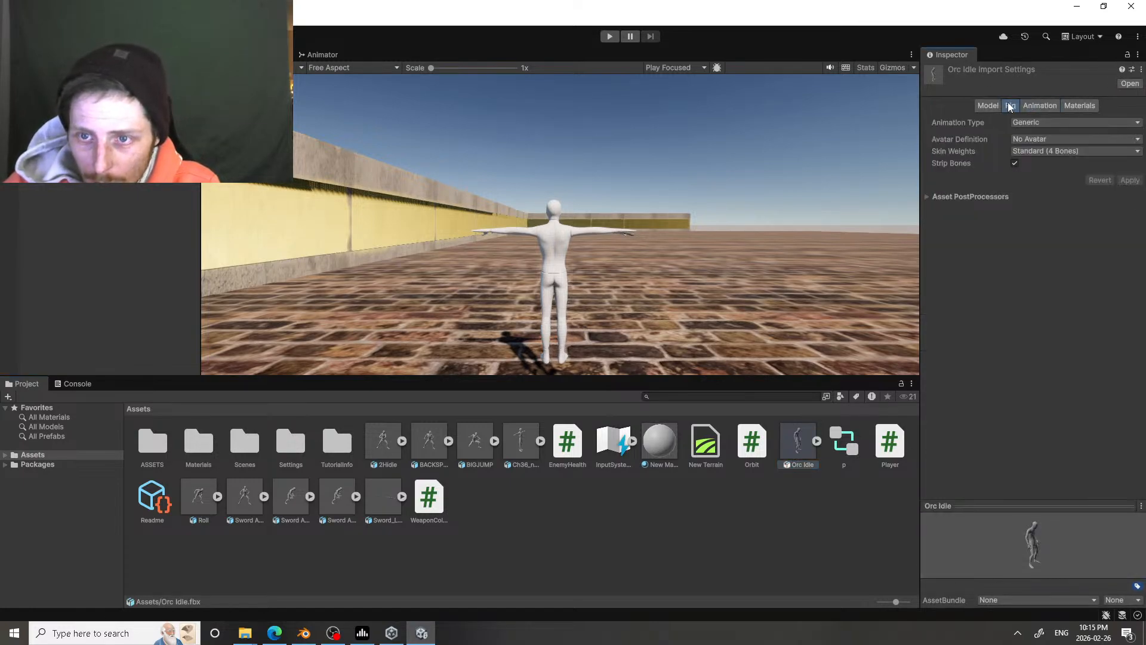
{"action": "left_click", "coordinate": [1046, 126]}
{"action": "left_click", "coordinate": [1050, 177]}
{"action": "left_click", "coordinate": [1131, 220]}
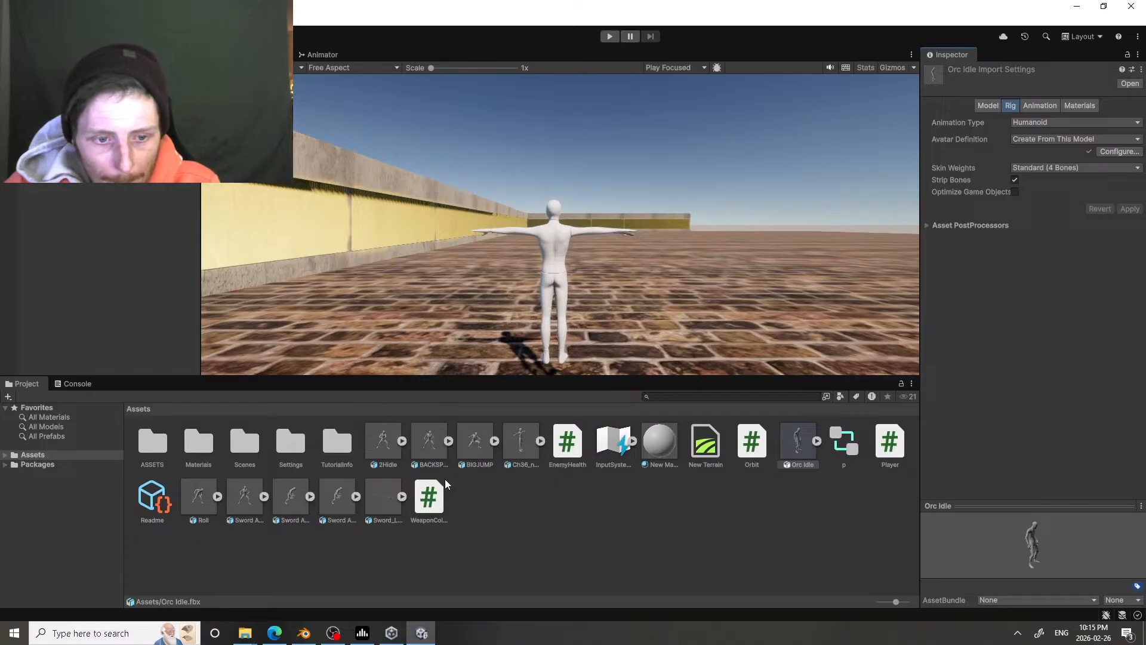
Step: Using Sword And Shield Idle as reference, enable Loop Time and bake root rotation and Y position into pose for Orc Idle, applying the changes
{"action": "left_click", "coordinate": [247, 504]}
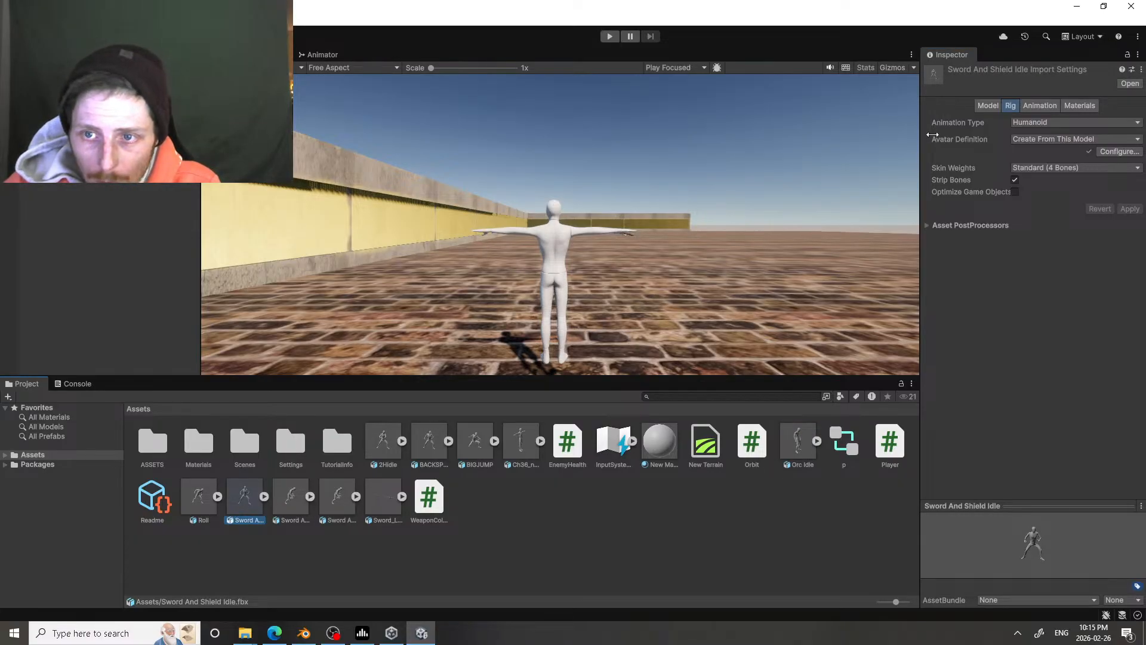
{"action": "left_click", "coordinate": [1035, 108]}
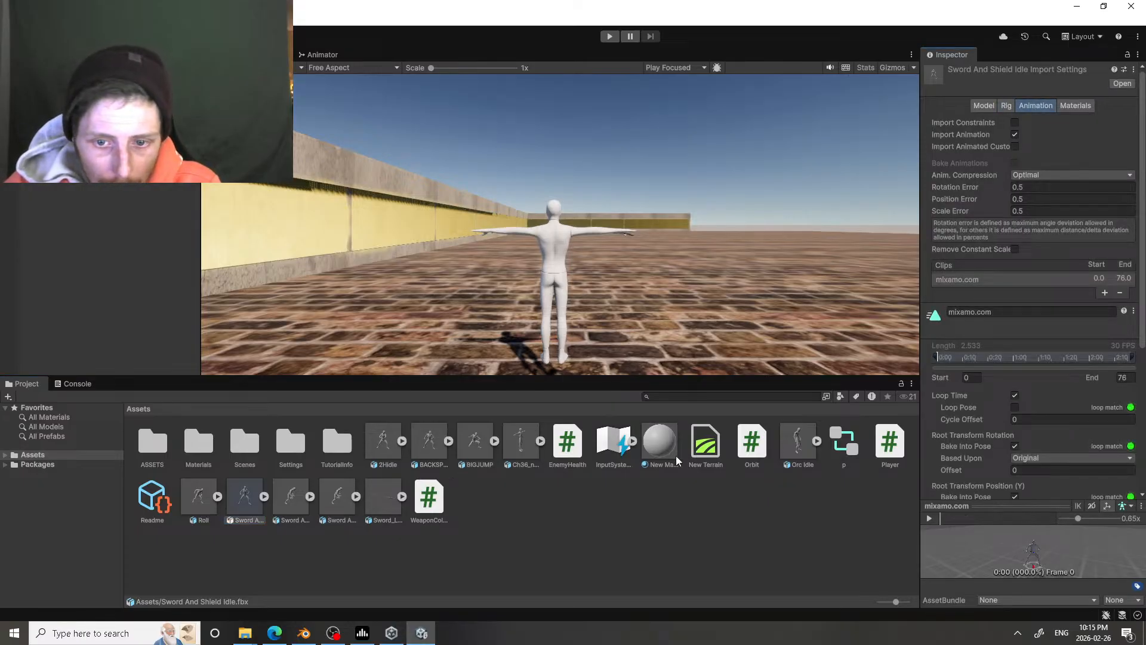
{"action": "left_click", "coordinate": [800, 447]}
{"action": "left_click", "coordinate": [1016, 395]}
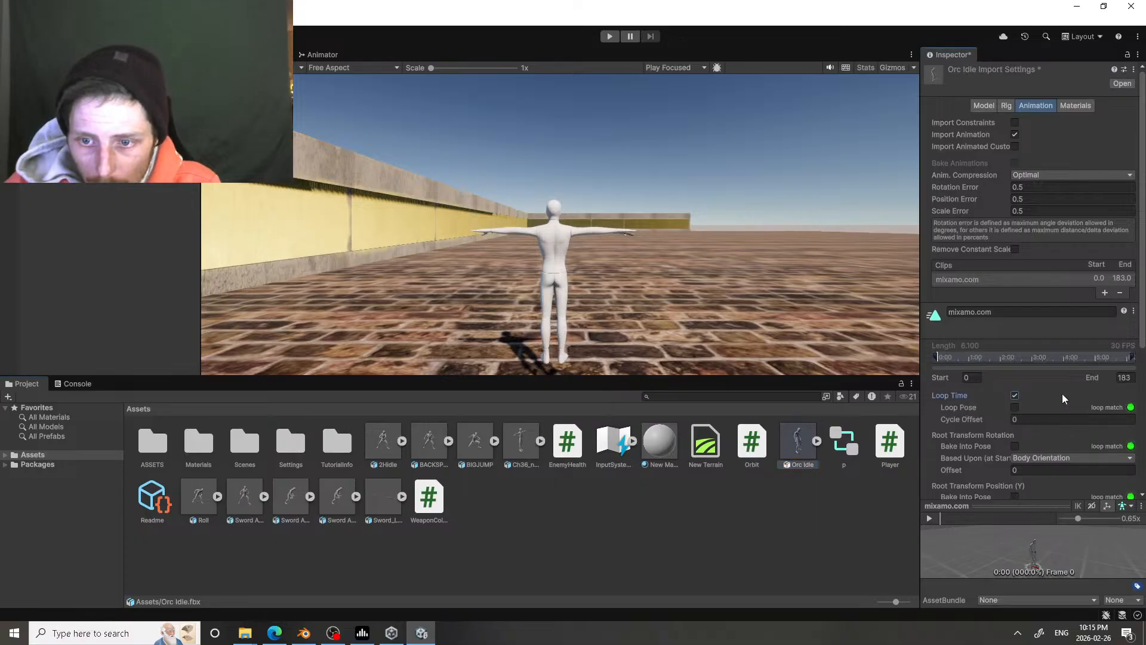
{"action": "scroll", "coordinate": [1062, 393], "scroll_direction": "down", "scroll_amount": 3}
{"action": "left_click", "coordinate": [1014, 317]}
{"action": "left_click", "coordinate": [1015, 368]}
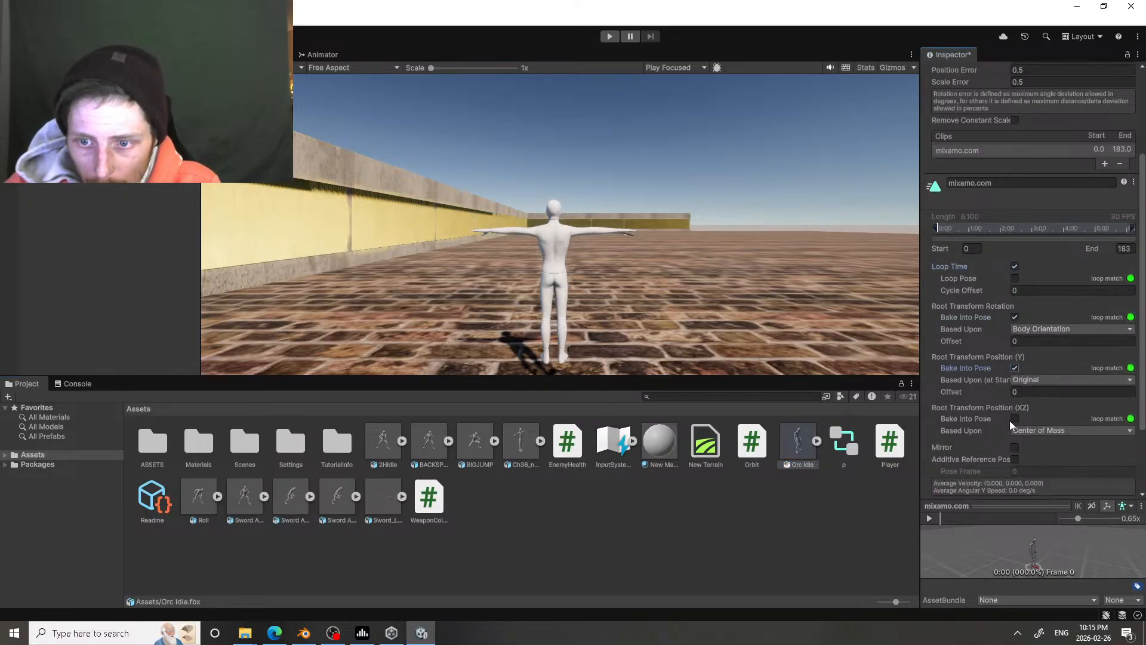
{"action": "scroll", "coordinate": [1052, 404], "scroll_direction": "down", "scroll_amount": 2}
{"action": "left_click", "coordinate": [1133, 473]}
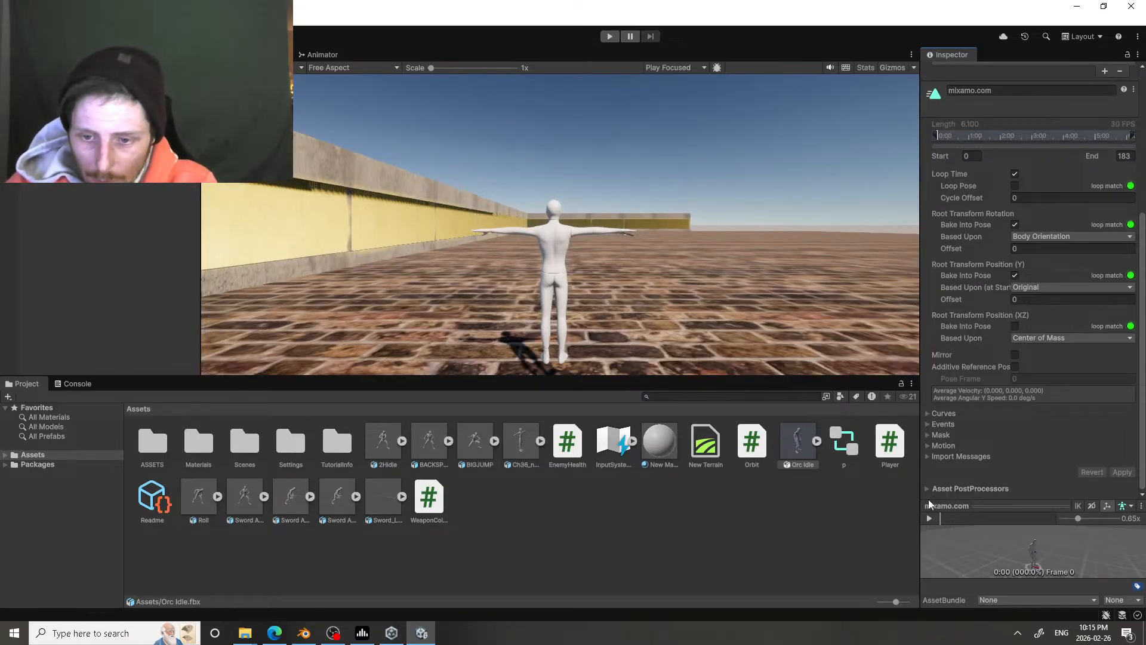
{"action": "scroll", "coordinate": [962, 174], "scroll_direction": "up", "scroll_amount": 5}
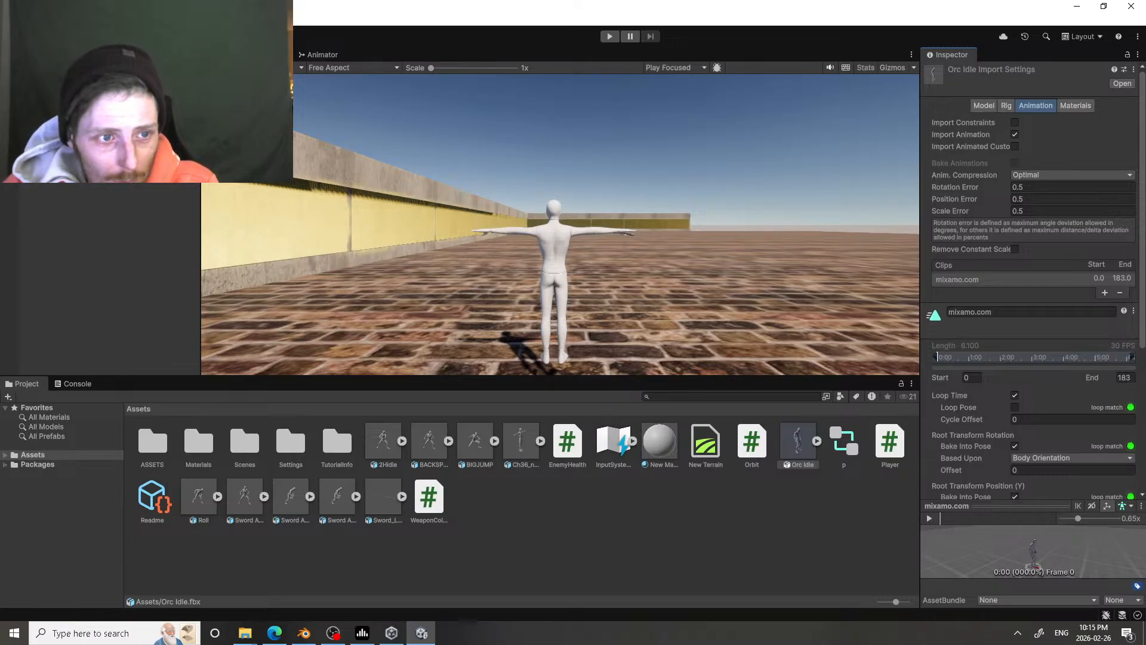
Step: Examine the Ch36_nonPBR character's Third Person Controller settings for movement, jumping and combat
{"action": "left_click", "coordinate": [60, 125]}
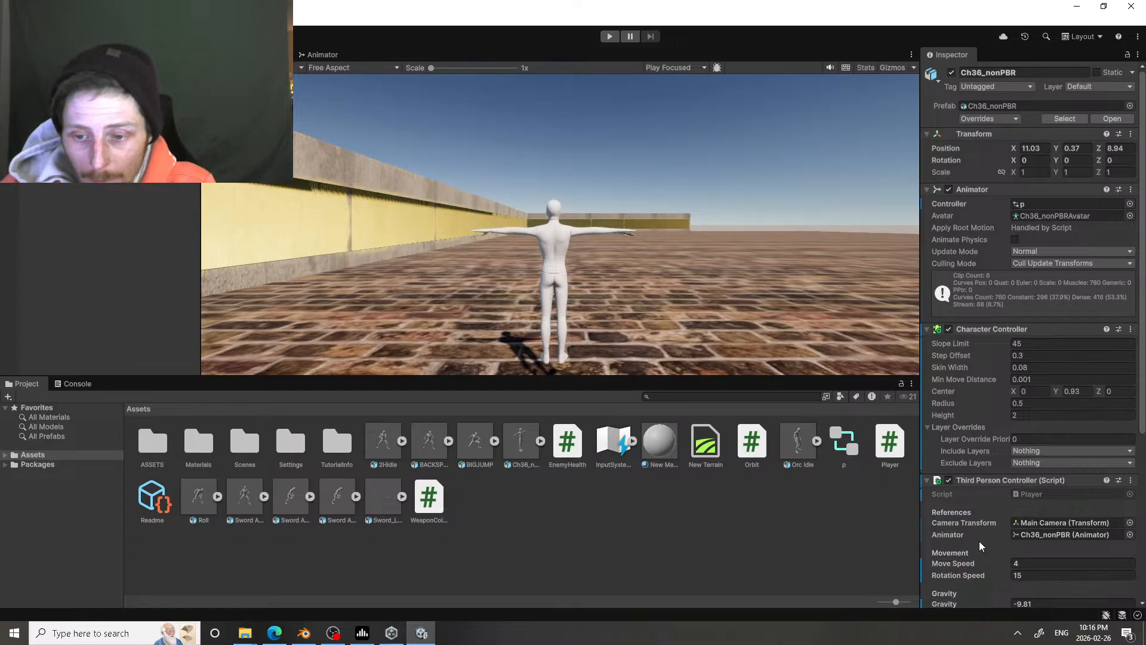
{"action": "scroll", "coordinate": [973, 510], "scroll_direction": "down", "scroll_amount": 5}
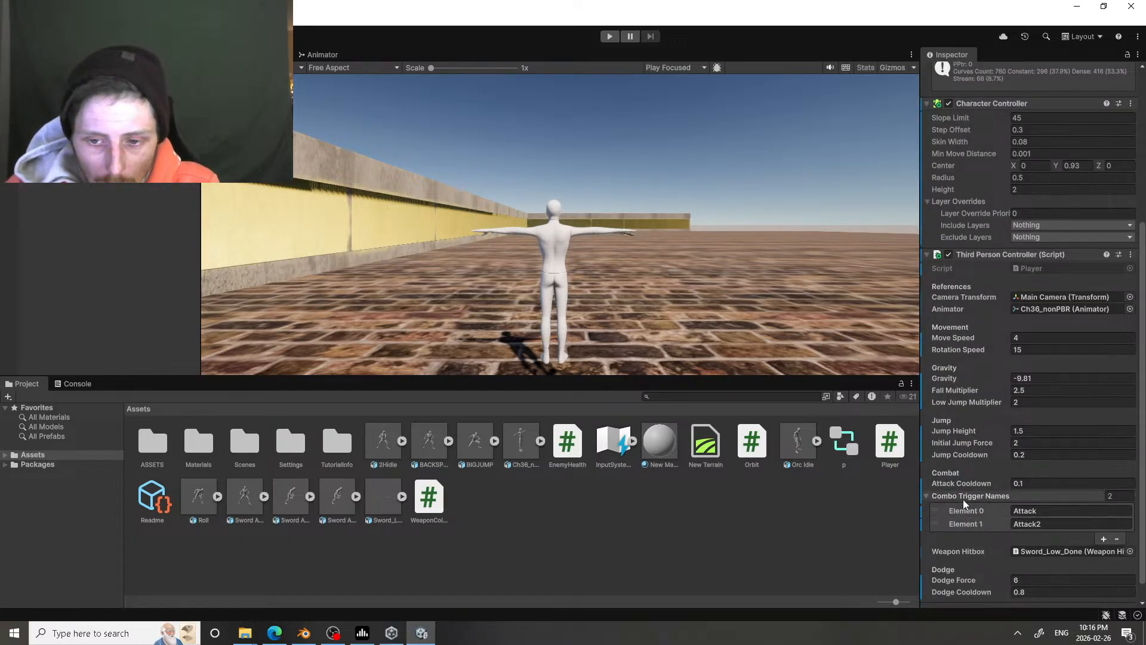
{"action": "left_click", "coordinate": [1076, 443]}
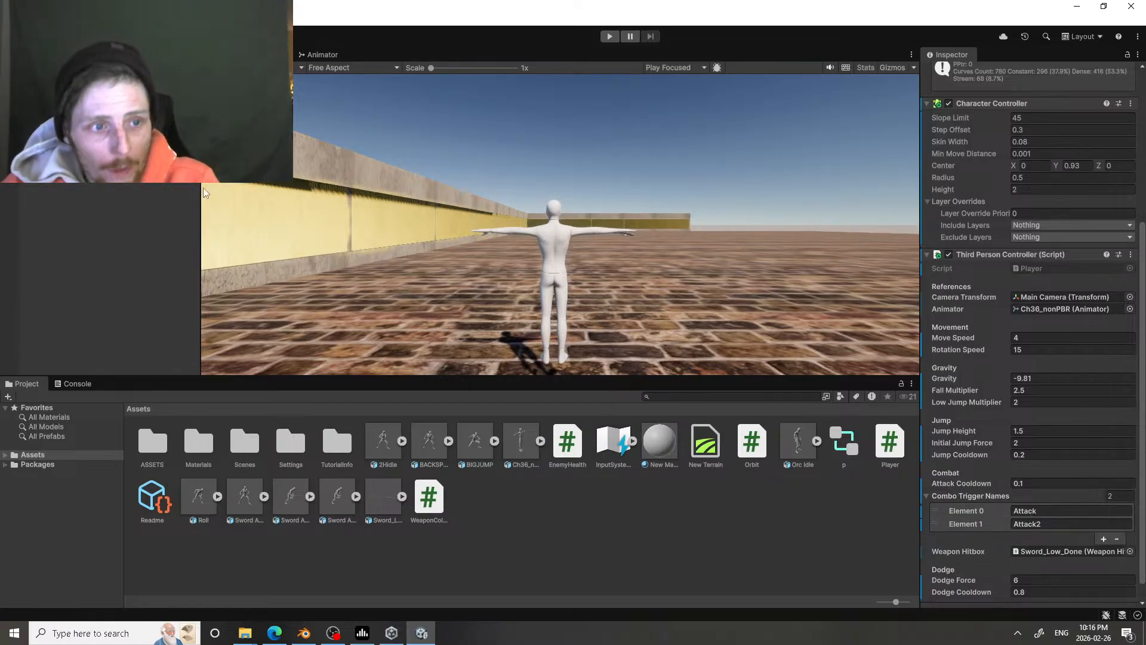
Step: Select Sword_Low_Done under the right hand's weapon slot and examine its box collider and Weapon Hitbox script in the scene
{"action": "left_click", "coordinate": [32, 156]}
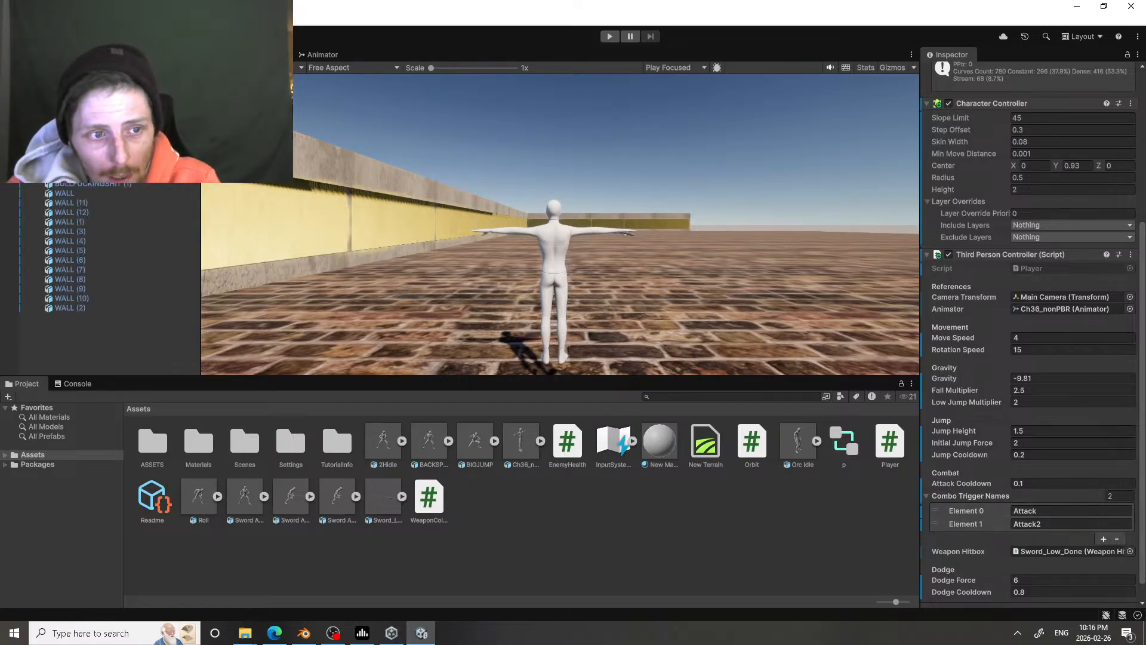
{"action": "scroll", "coordinate": [96, 269], "scroll_direction": "up", "scroll_amount": 7}
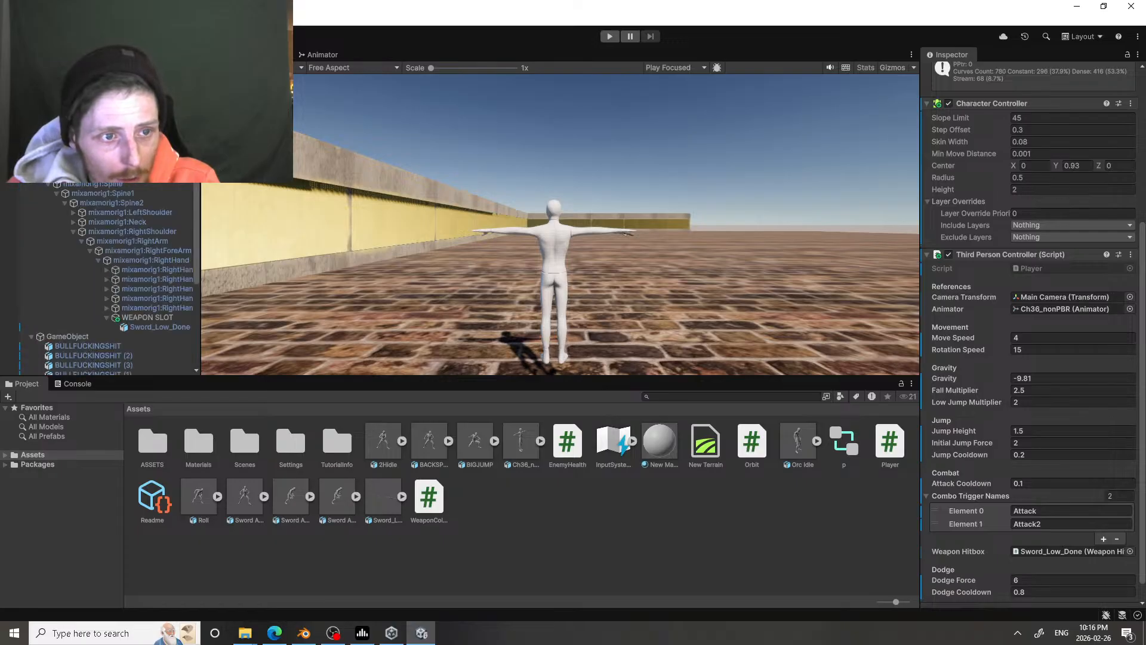
{"action": "left_click", "coordinate": [160, 327]}
{"action": "left_click", "coordinate": [571, 298]}
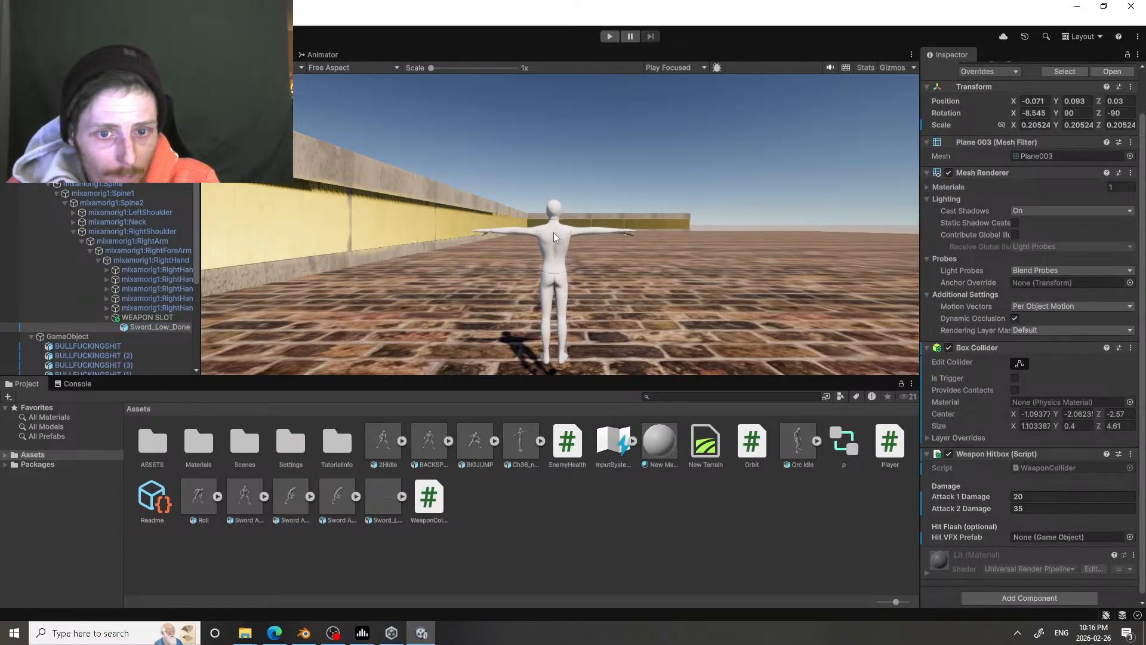
{"action": "left_click", "coordinate": [225, 54]}
{"action": "right_click_drag", "start_coordinate": [437, 184], "coordinate": [130, 276]}
{"action": "key", "text": "e"}
{"action": "key", "text": "d"}
{"action": "key", "text": "w"}
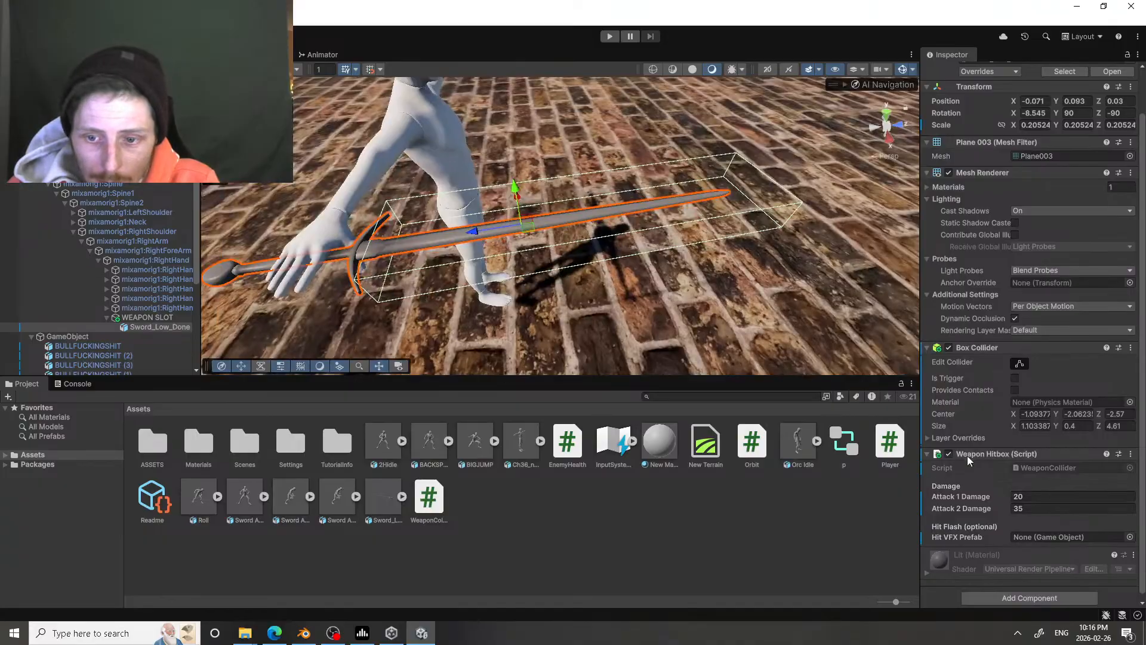
{"action": "scroll", "coordinate": [967, 456], "scroll_direction": "down", "scroll_amount": 1}
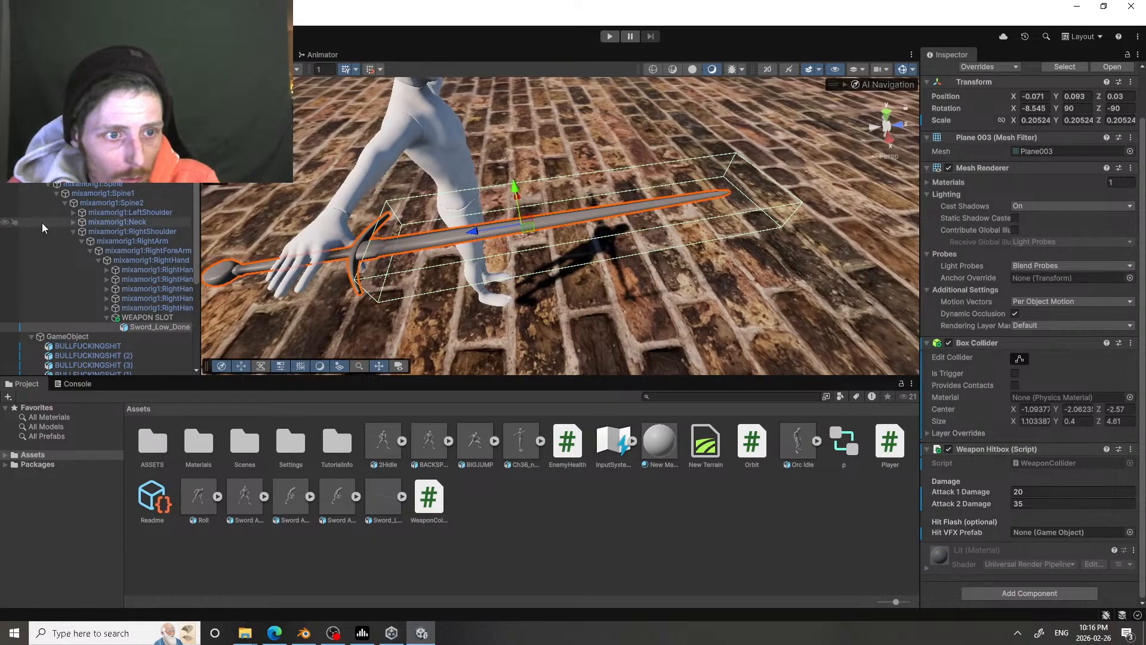
Step: Review the combo trigger names, weapon hitbox reference and dodge values on the Ch36_nonPBR character's controller script
{"action": "left_click", "coordinate": [67, 155]}
{"action": "scroll", "coordinate": [973, 438], "scroll_direction": "down", "scroll_amount": 5}
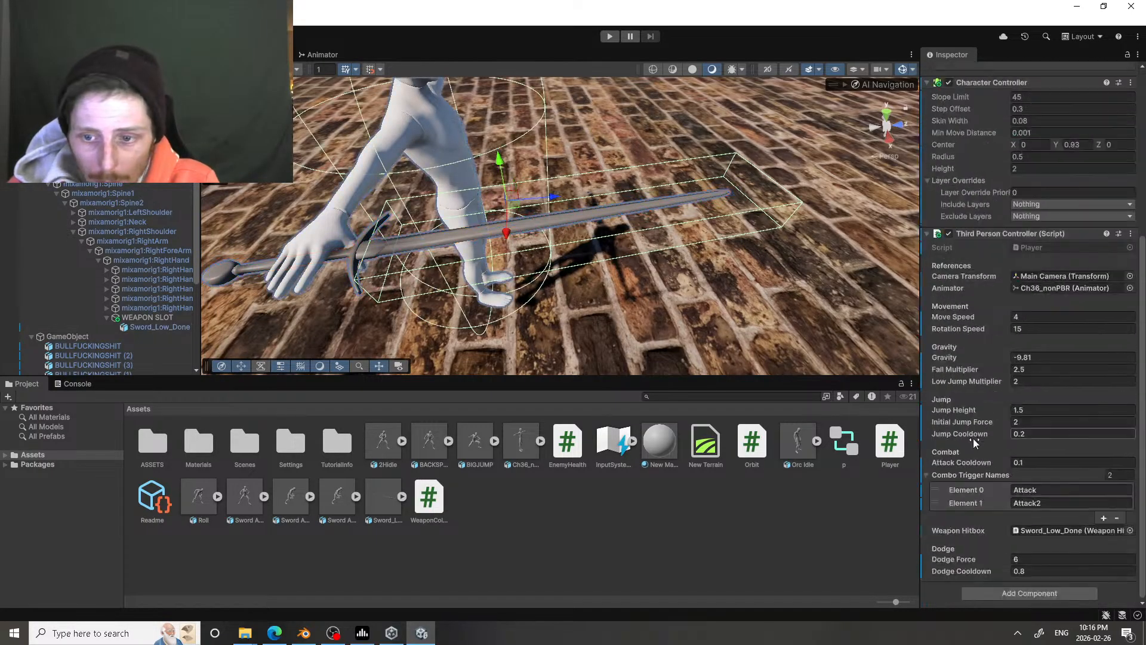
{"action": "scroll", "coordinate": [968, 521], "scroll_direction": "up", "scroll_amount": 3}
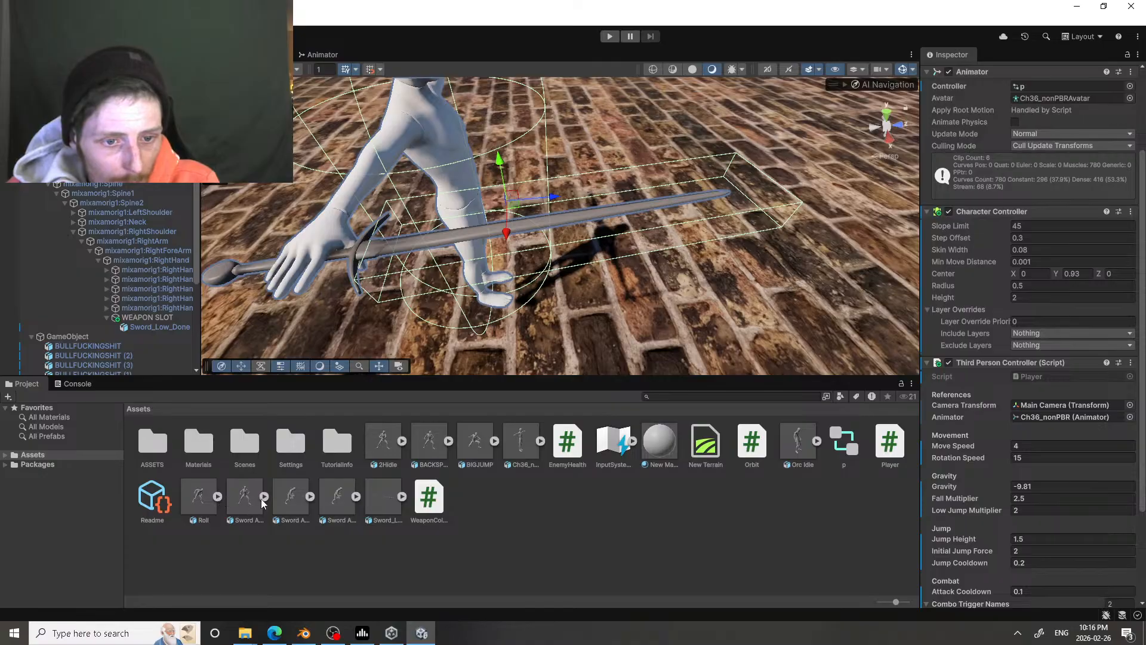
Step: Inspect the hitbox animation events on the BACKSPINSLASH clip
{"action": "left_click", "coordinate": [424, 441]}
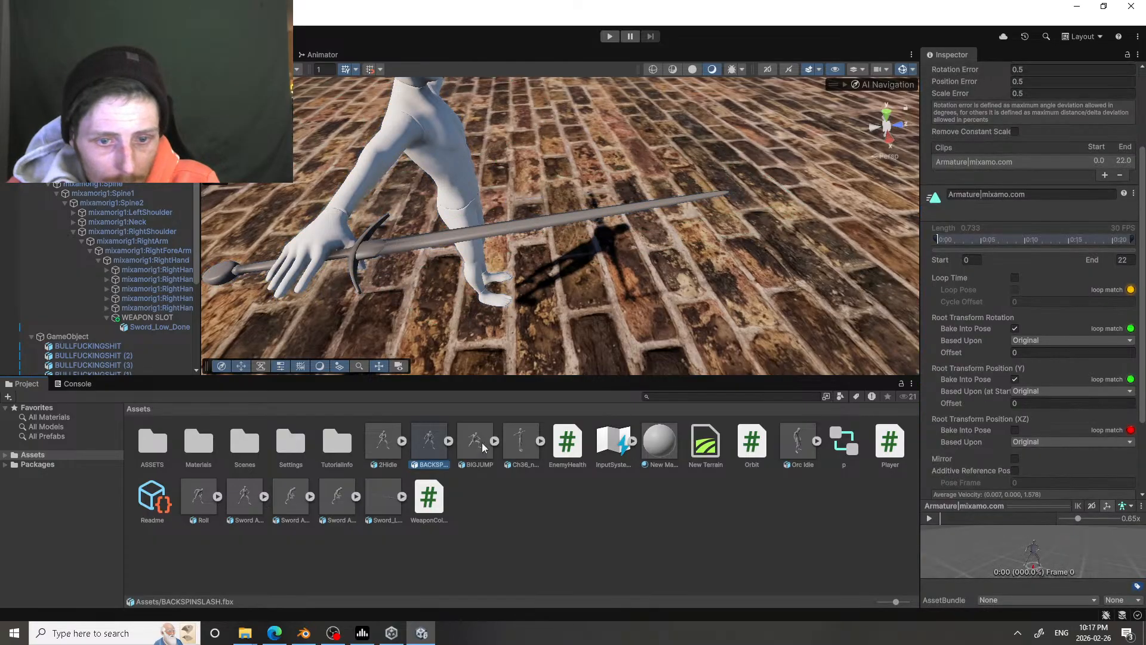
{"action": "scroll", "coordinate": [1000, 405], "scroll_direction": "down", "scroll_amount": 5}
{"action": "left_click", "coordinate": [942, 424]}
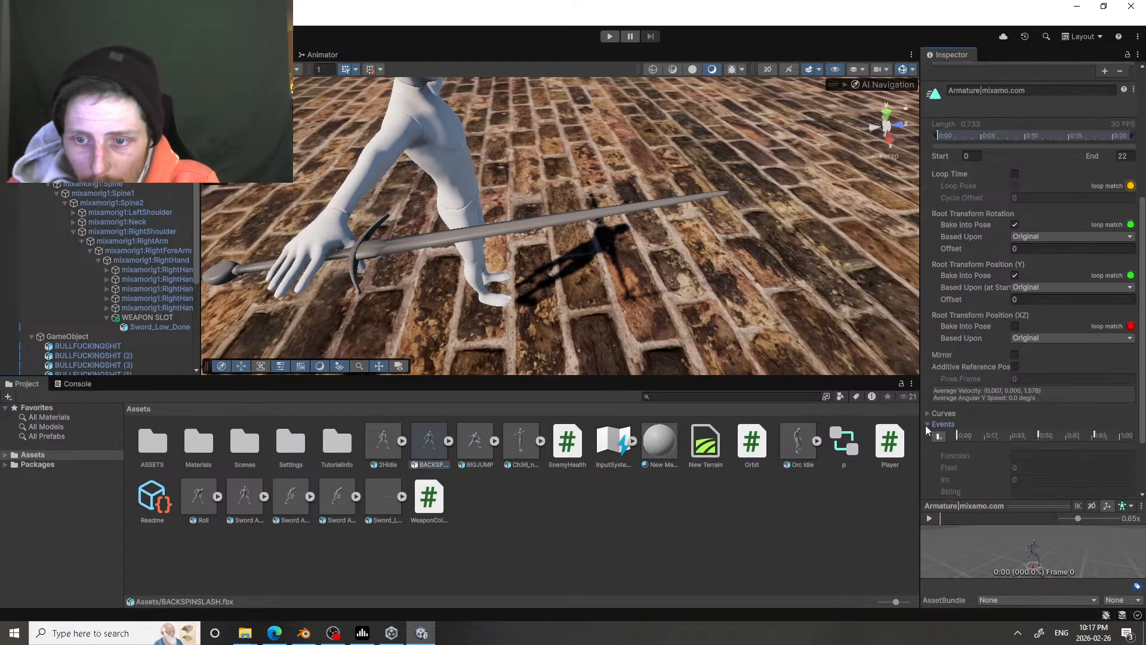
{"action": "left_click", "coordinate": [1038, 435]}
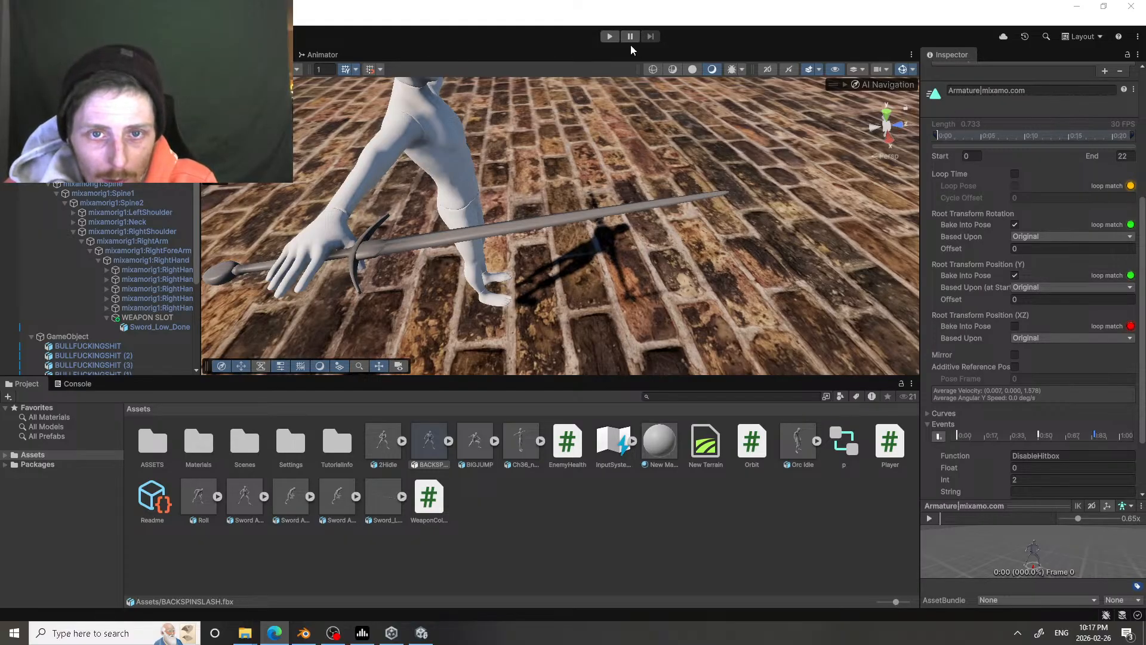
Step: Start a play test of the sword character and review the BACKSPINSLASH clip's root transform settings
{"action": "left_click", "coordinate": [610, 36]}
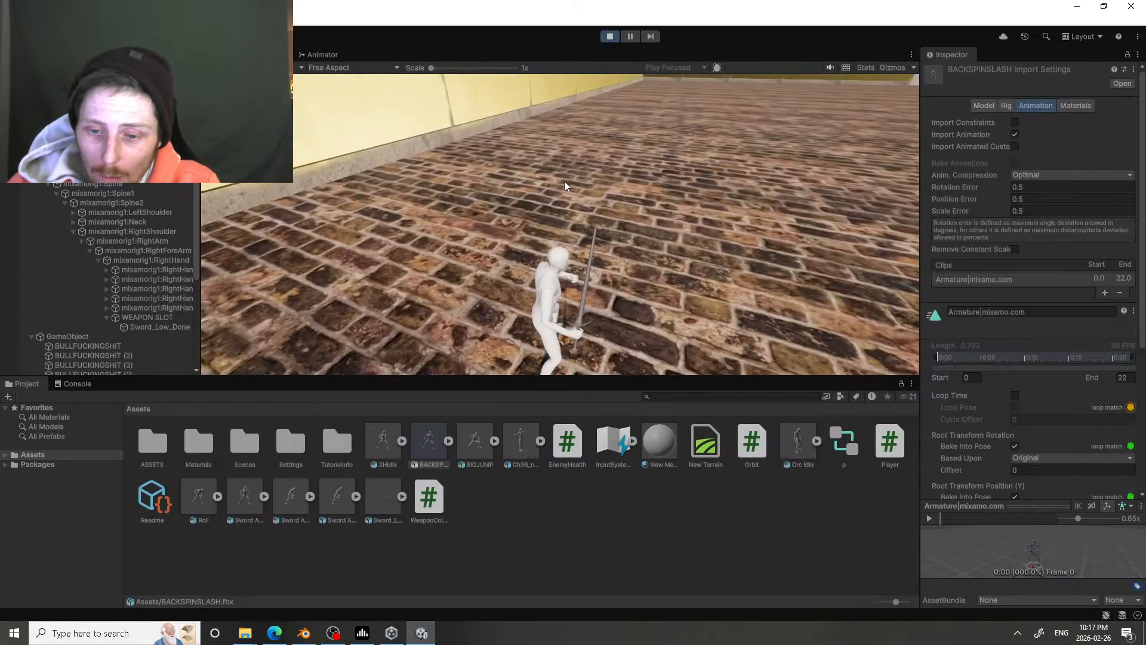
{"action": "scroll", "coordinate": [1047, 218], "scroll_direction": "down", "scroll_amount": 4}
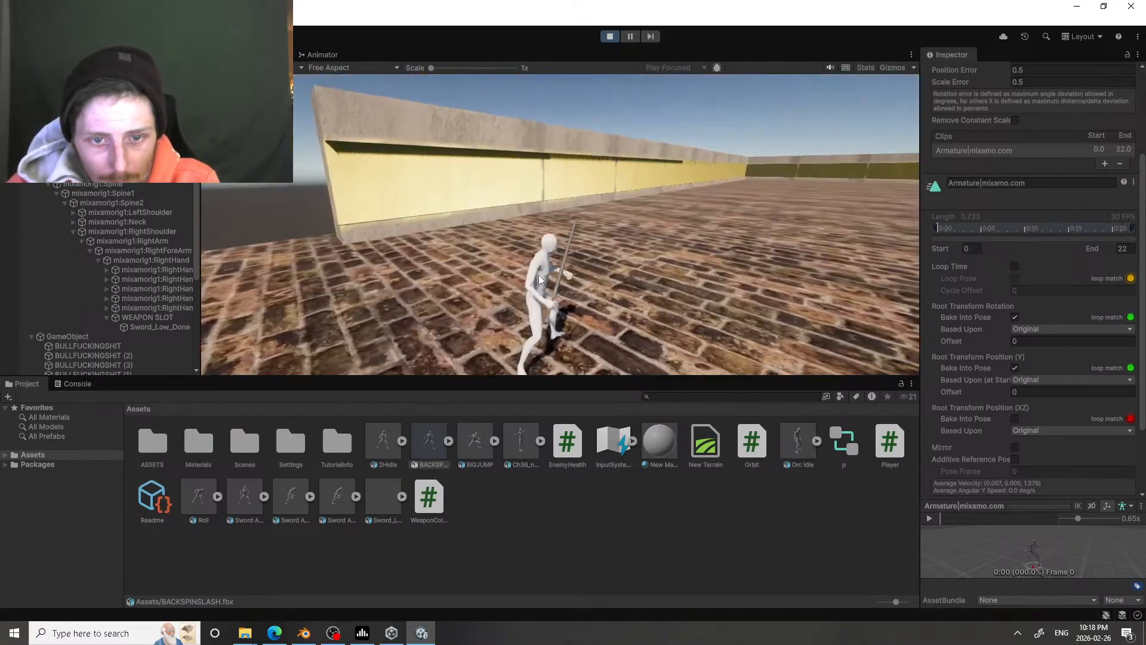
Step: Play-test running across the brick floor with consecutive sword attacks and jumps
{"action": "key", "text": "w"}
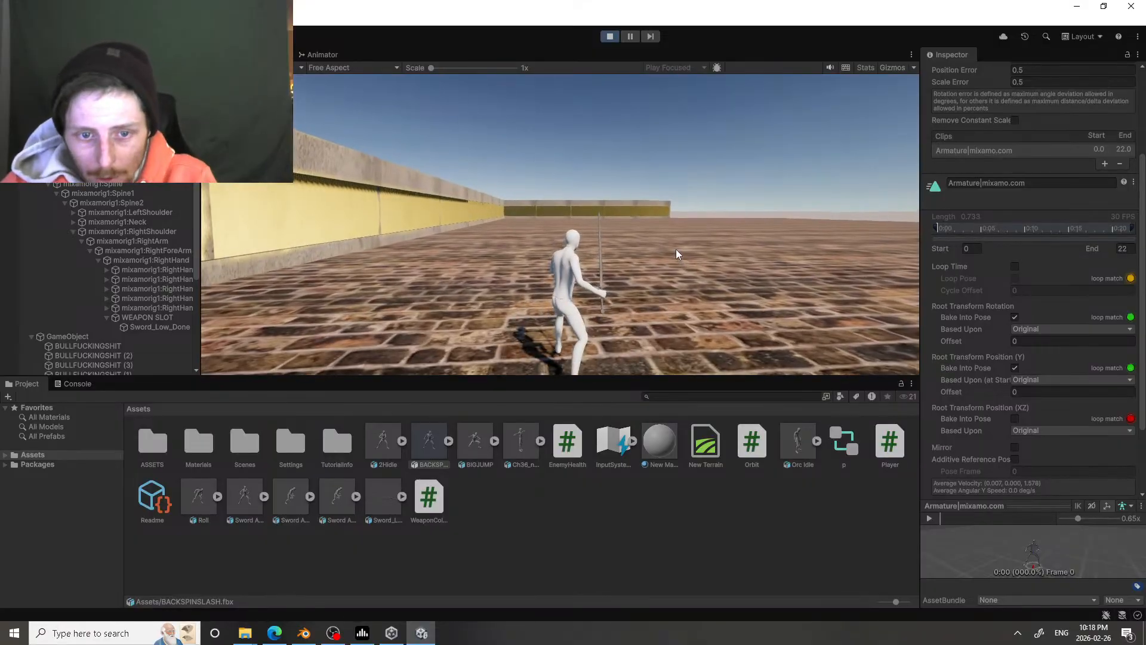
{"action": "key", "text": "w"}
{"action": "left_click", "coordinate": [672, 249]}
{"action": "left_click", "coordinate": [672, 249]}
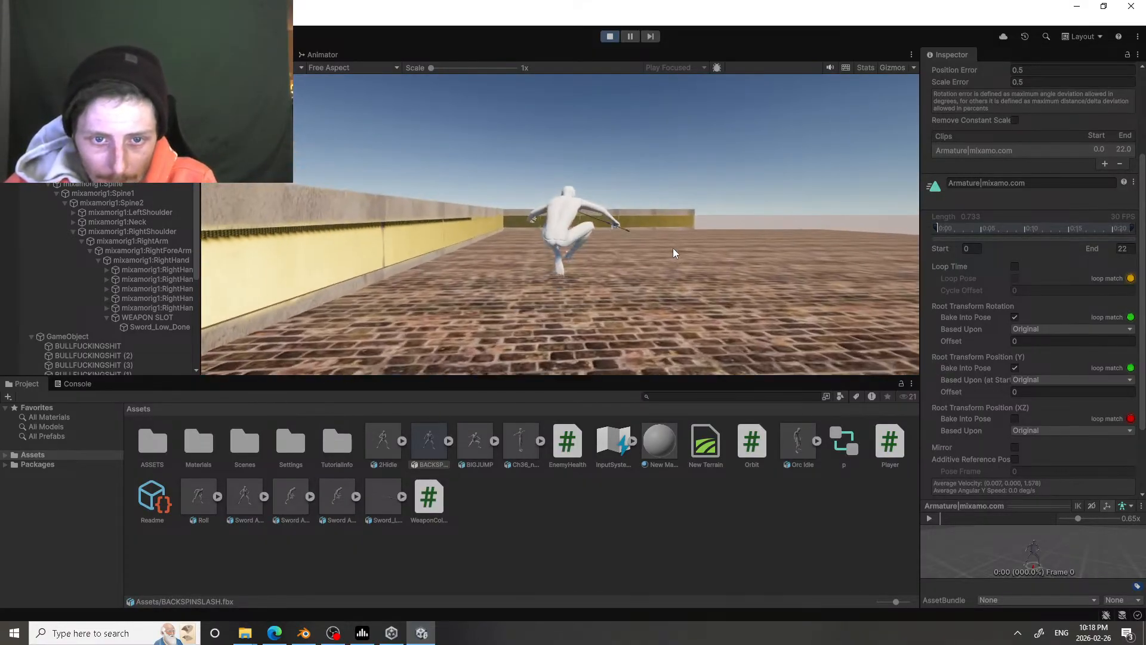
{"action": "left_click", "coordinate": [672, 249]}
{"action": "left_click", "coordinate": [672, 249]}
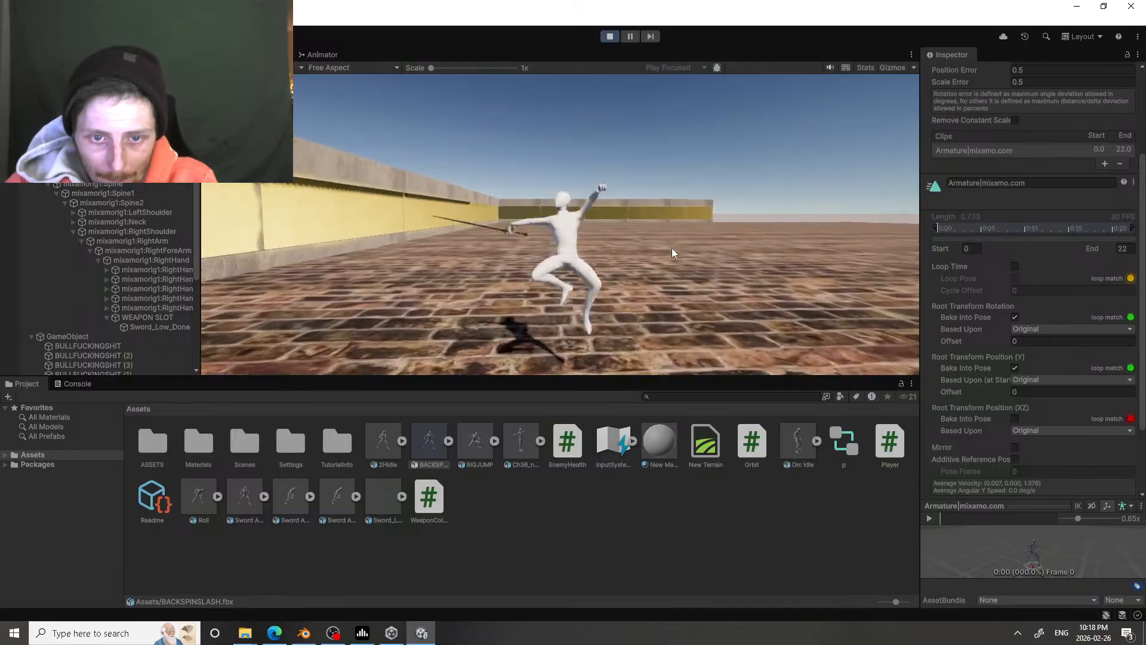
{"action": "key", "text": "d"}
{"action": "key", "text": "space"}
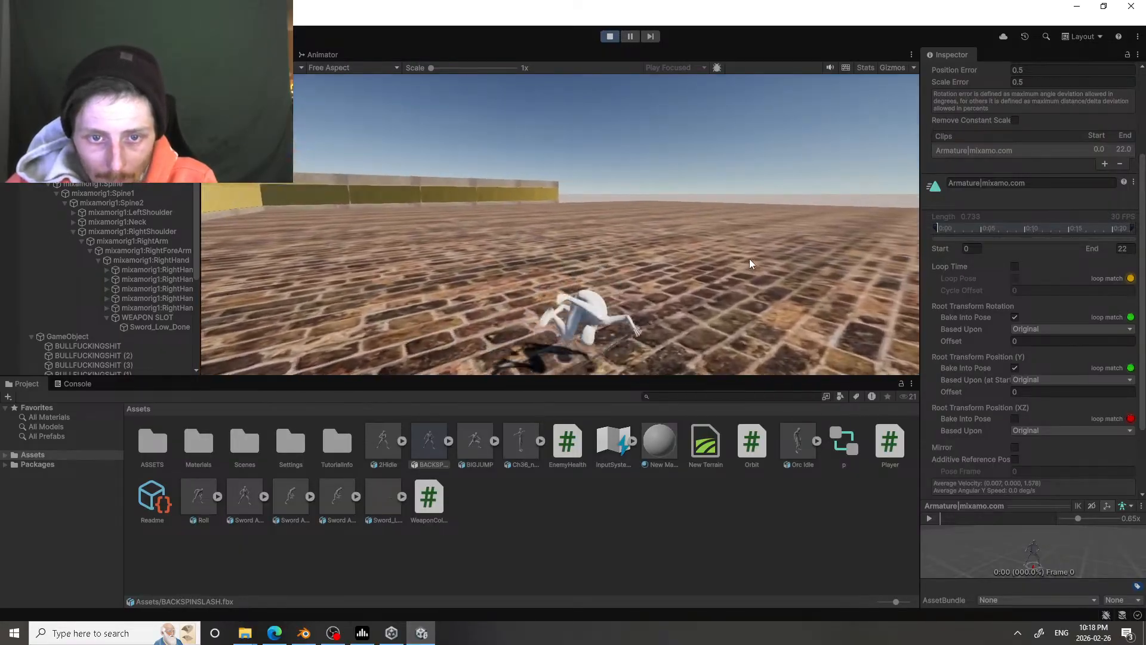
{"action": "key", "text": "space"}
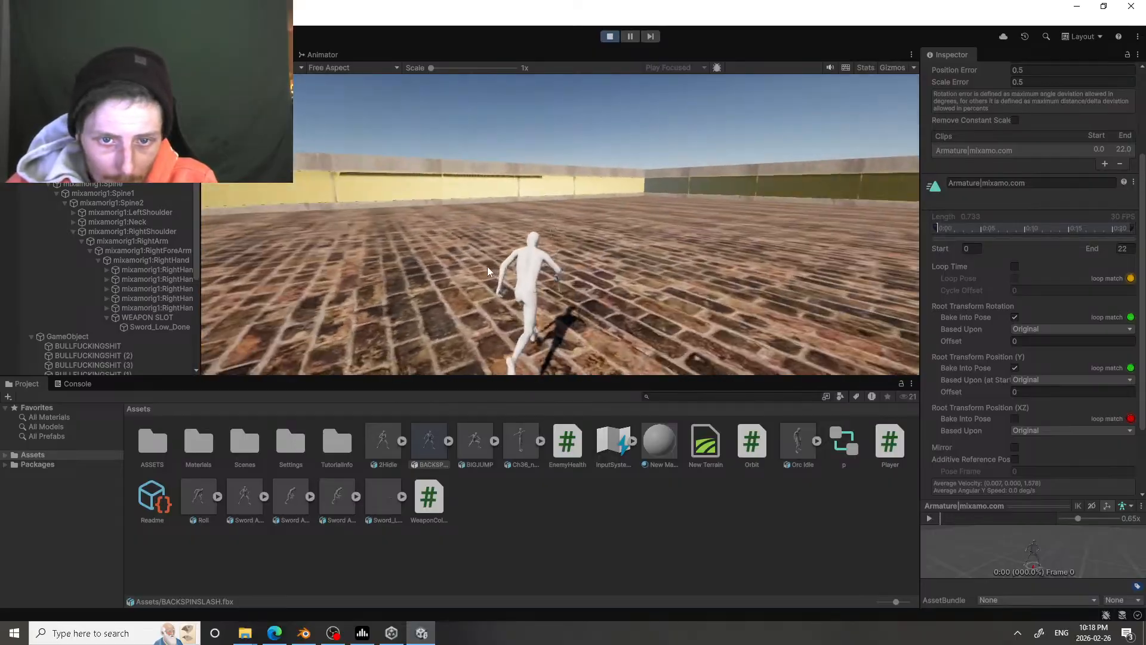
{"action": "key", "text": "space"}
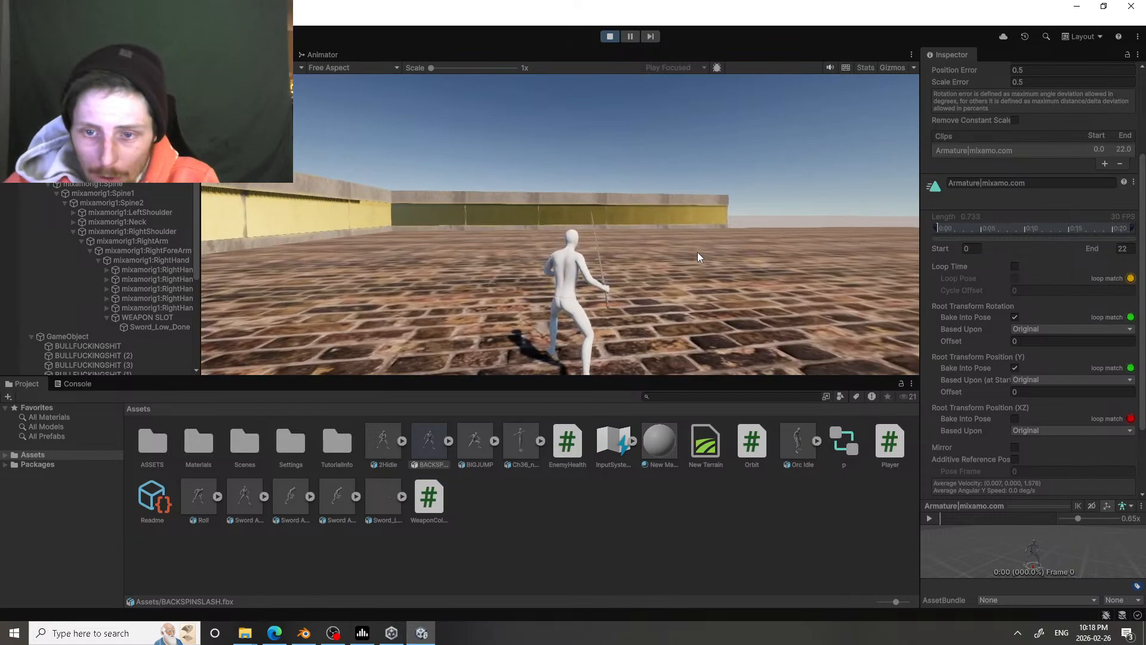
Step: Set the dodge force to 10 on the character's Third Person Controller script during the play test
{"action": "left_click", "coordinate": [75, 137]}
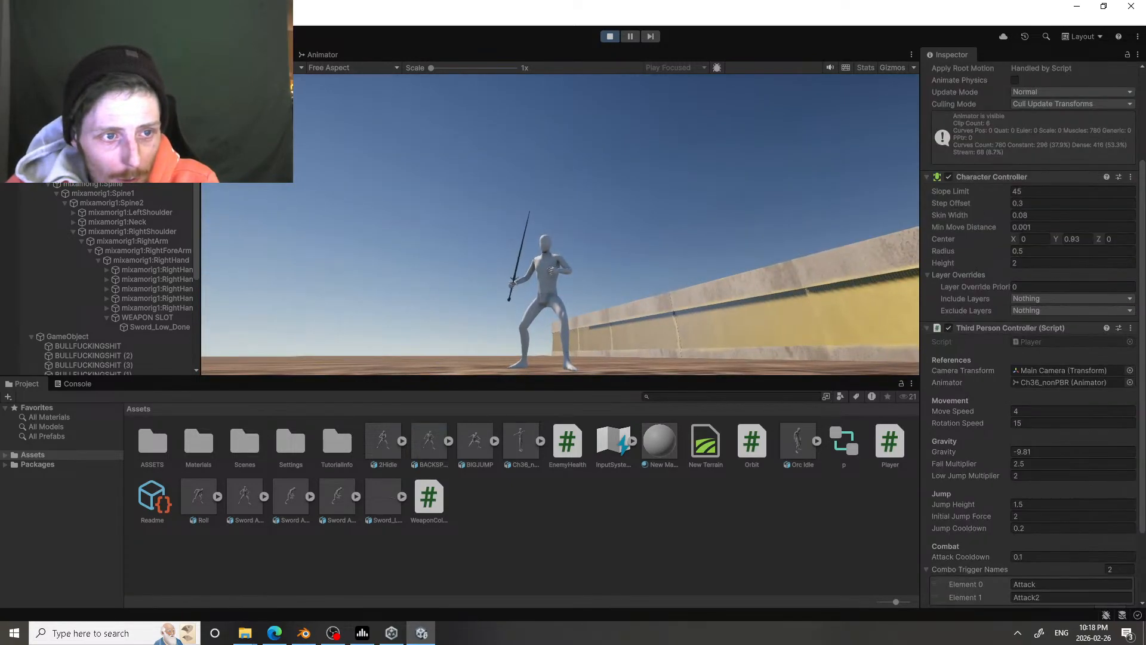
{"action": "scroll", "coordinate": [997, 275], "scroll_direction": "down", "scroll_amount": 3}
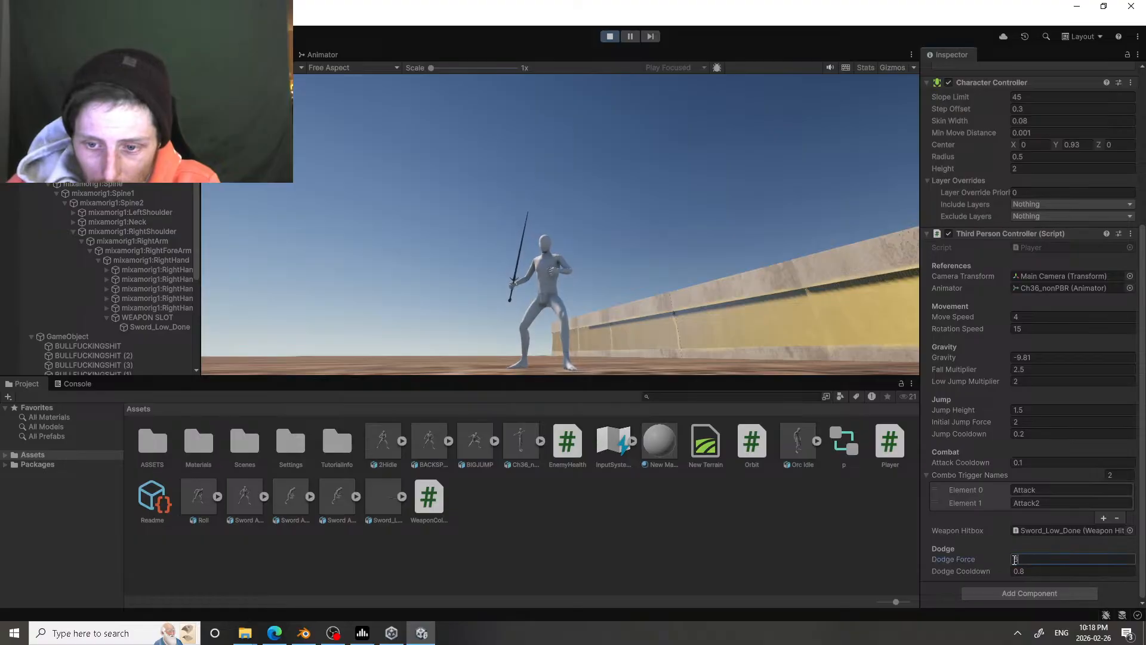
{"action": "type", "text": "10"}
{"action": "left_click", "coordinate": [560, 203]}
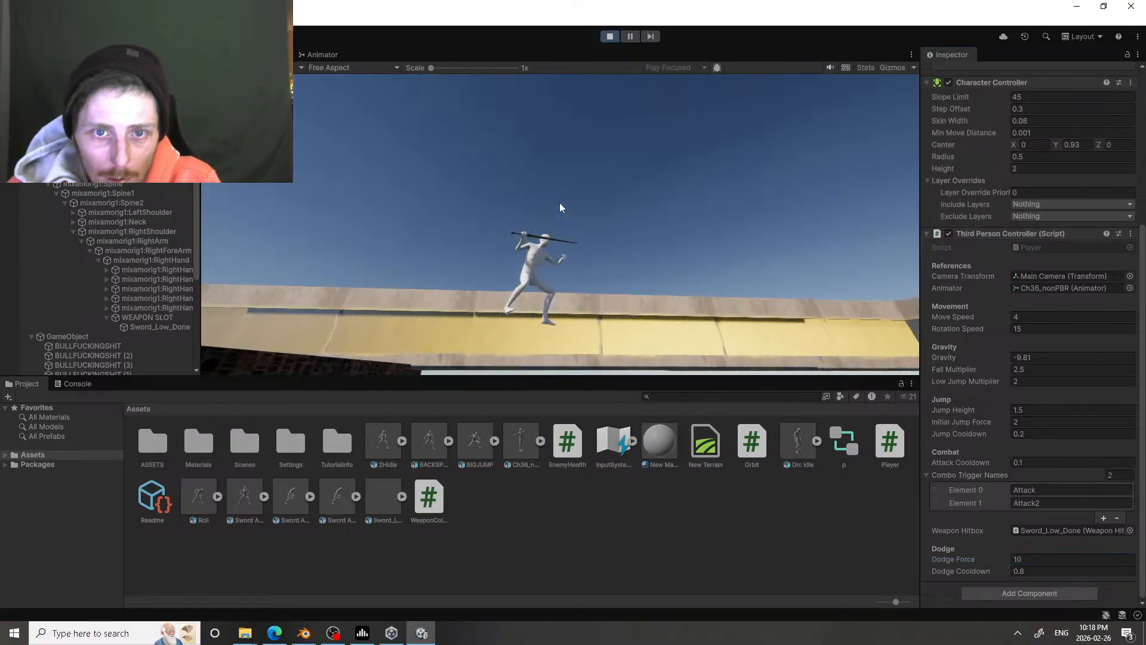
Step: Play-test running, jumping and repeated dodges in several directions with the dodge force of 10
{"action": "key", "text": "w"}
{"action": "key", "text": "space"}
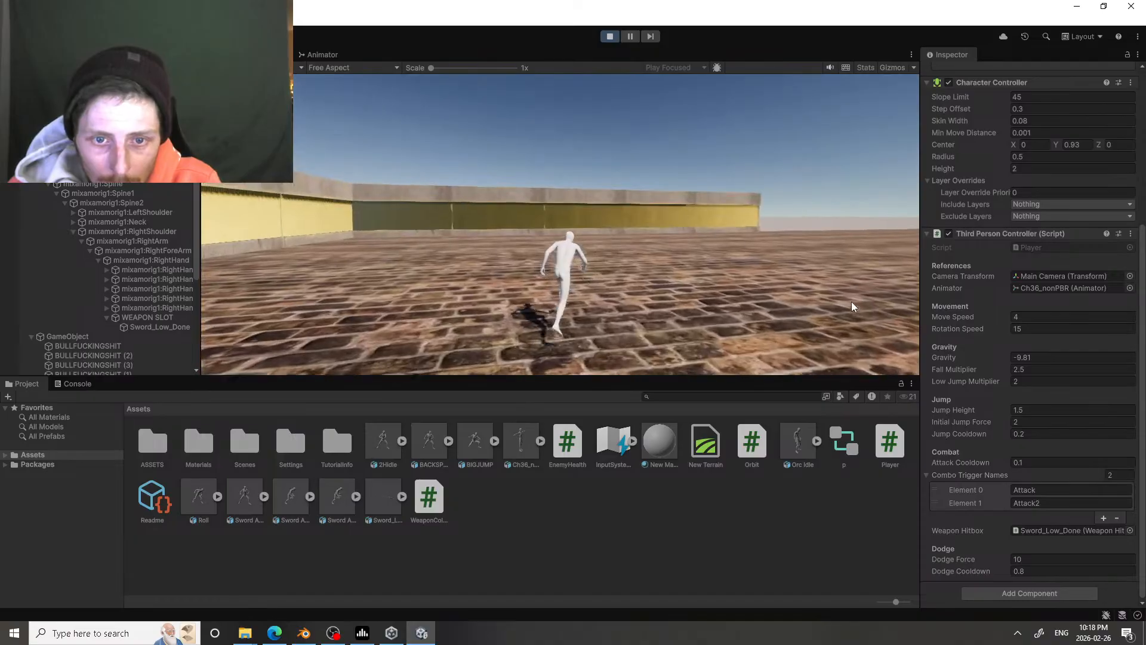
{"action": "key", "text": "shift"}
{"action": "key", "text": "shift"}
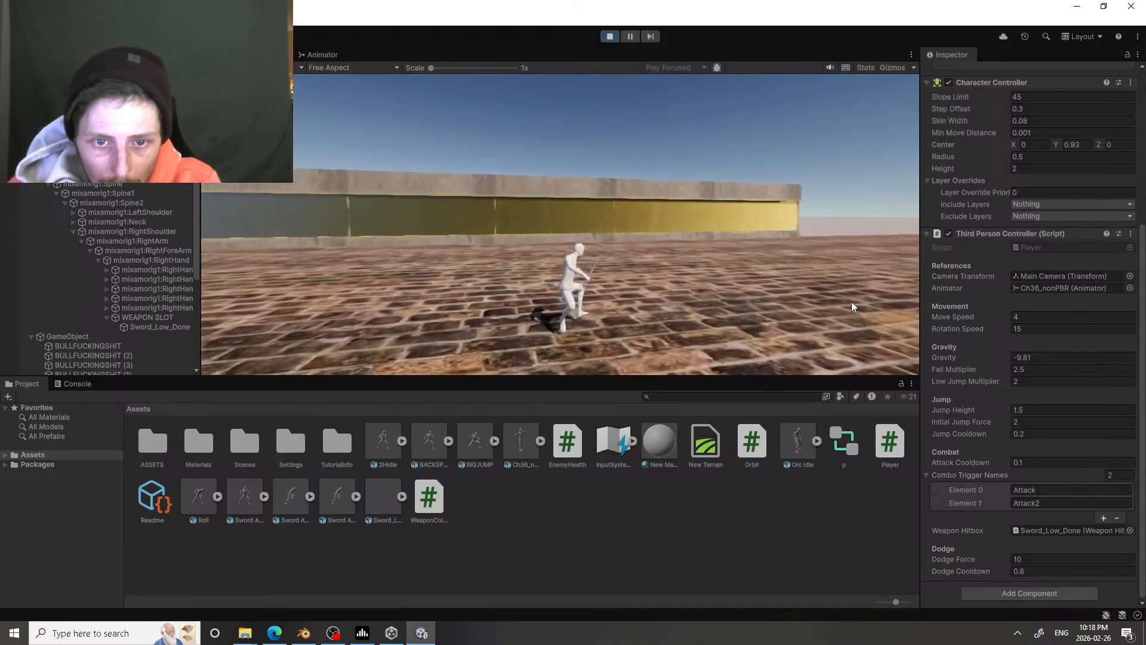
{"action": "key", "text": "shift"}
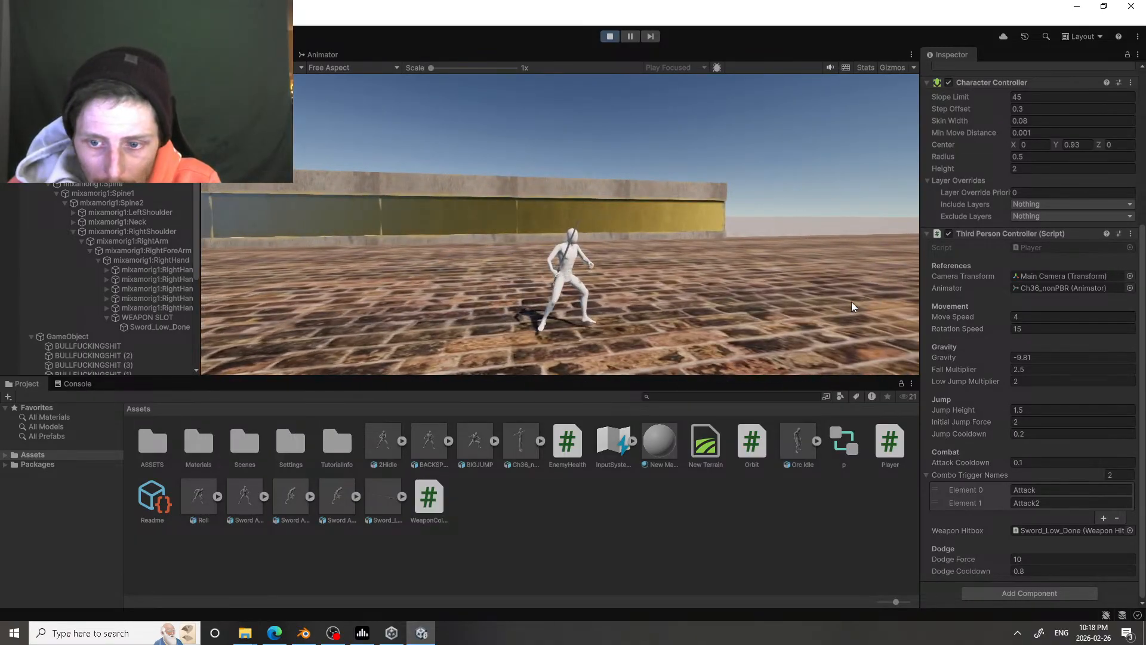
{"action": "key", "text": "a"}
{"action": "key", "text": "shift"}
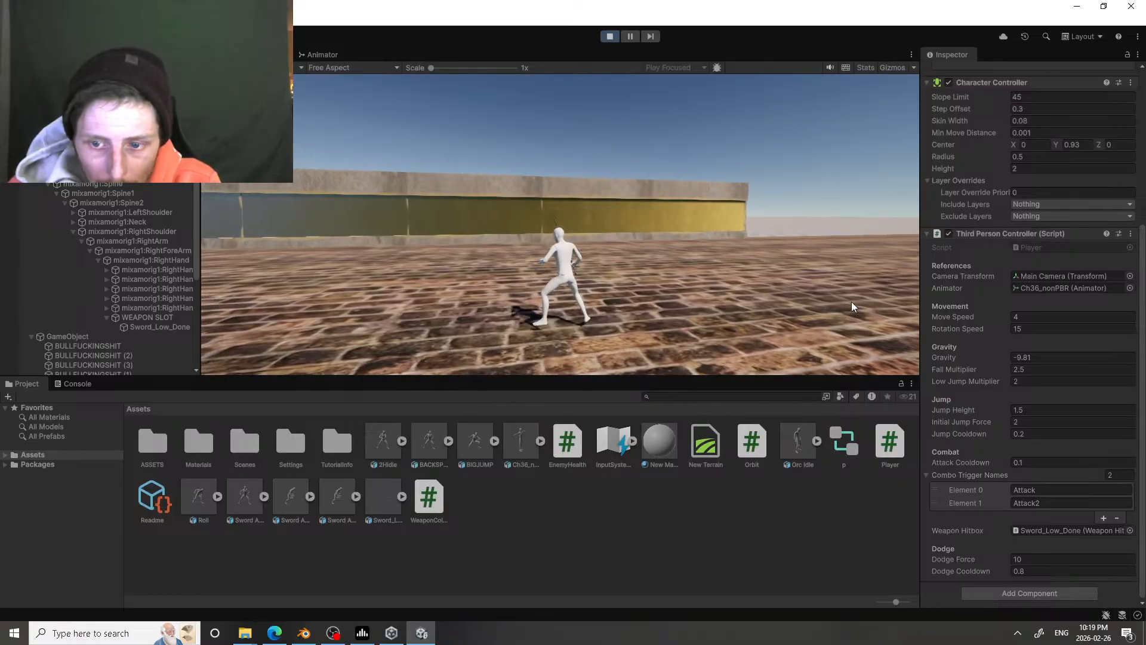
{"action": "key", "text": "shift"}
Step: Raise the character's dodge force to about 32.79 and play-test several dodges with it
{"action": "left_click_drag", "start_coordinate": [1020, 558], "coordinate": [13, 551]}
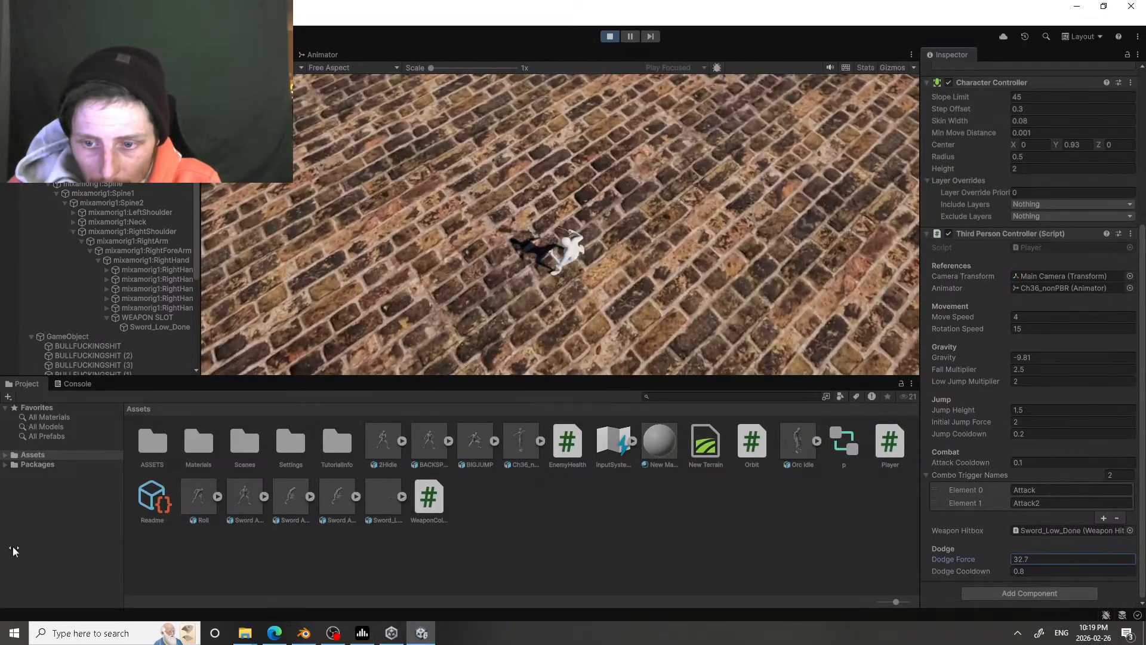
{"action": "left_click", "coordinate": [482, 248]}
{"action": "key", "text": "shift"}
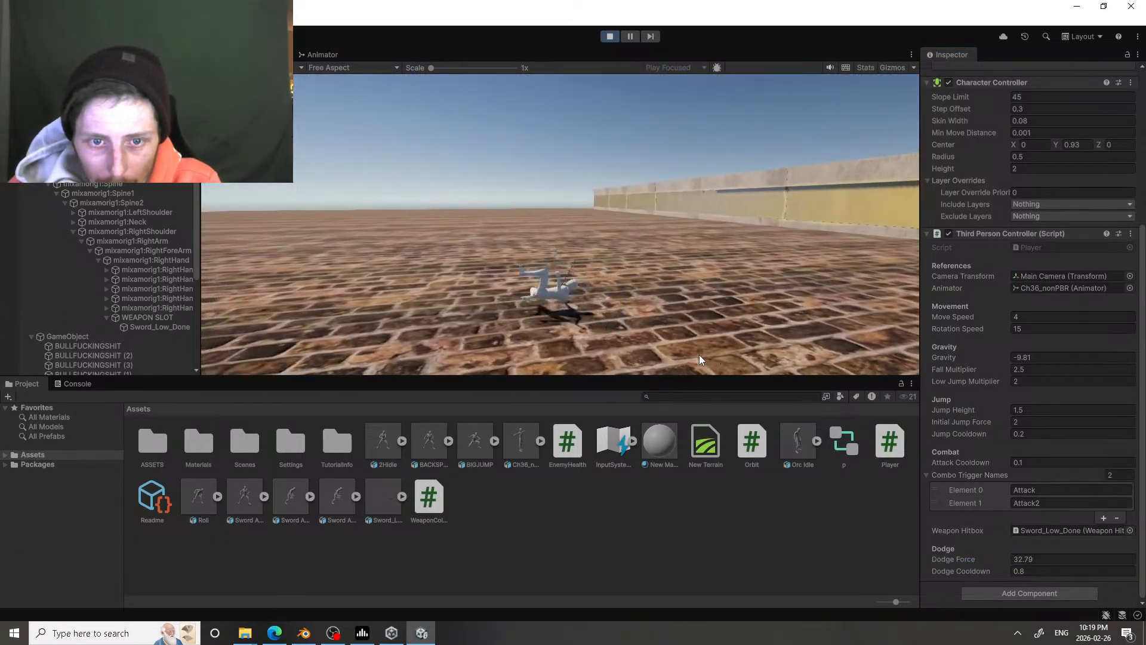
{"action": "key", "text": "shift"}
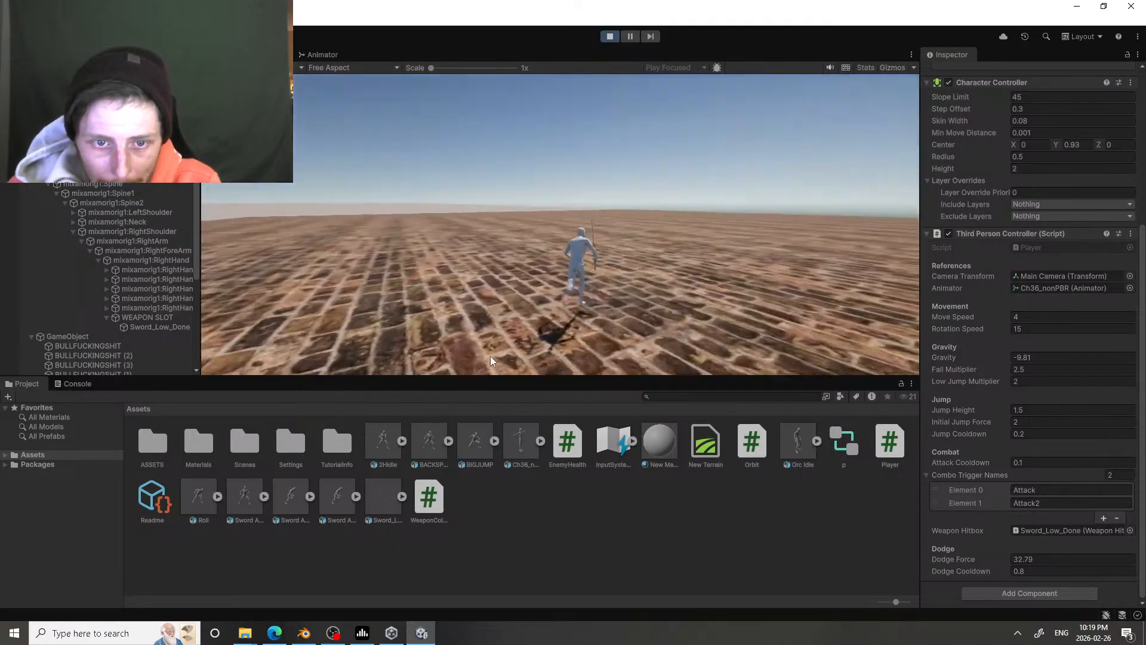
{"action": "key", "text": "shift"}
{"action": "key", "text": "w"}
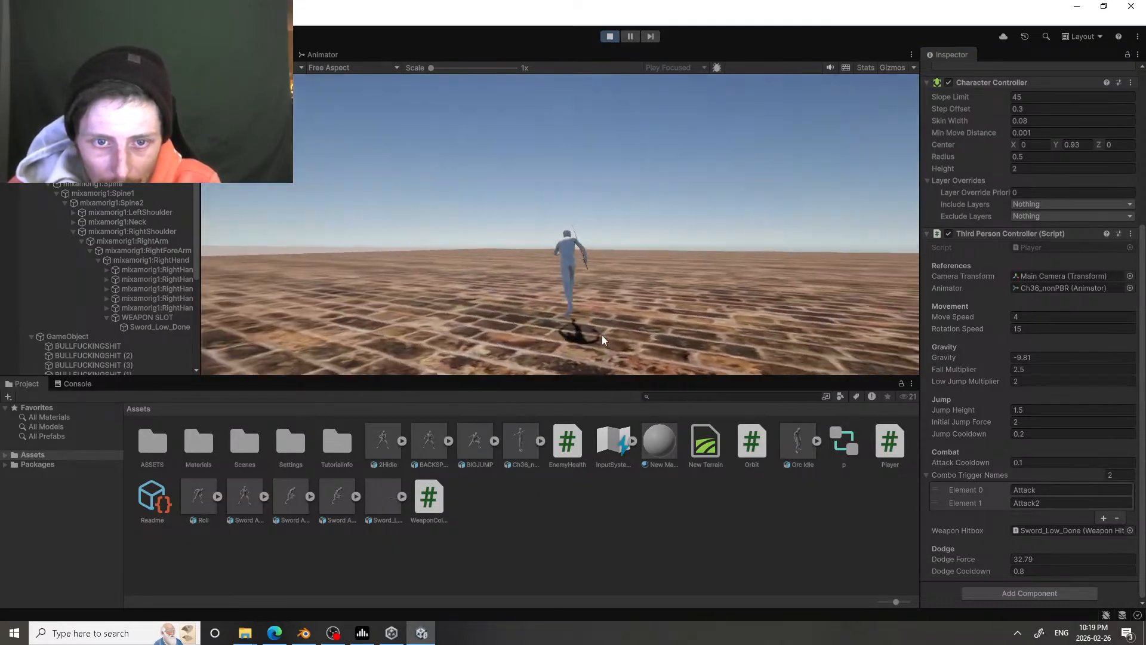
{"action": "key", "text": "shift"}
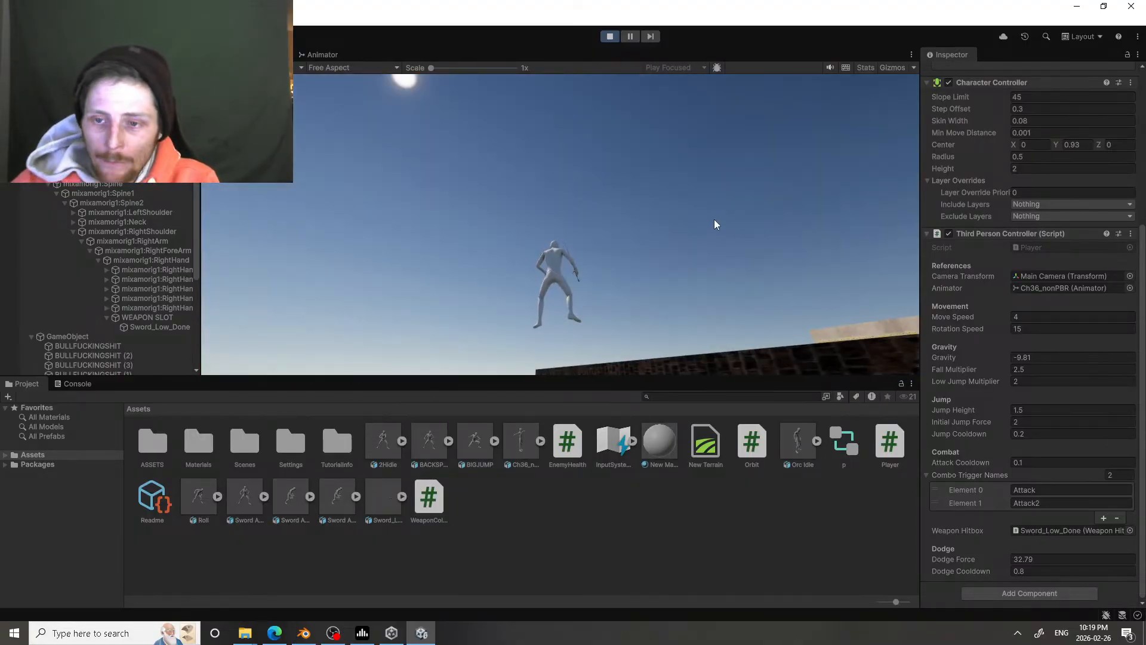
Step: Play-test the sword attacks and repeated jumps while standing and running, and end the play test
{"action": "left_click", "coordinate": [727, 214]}
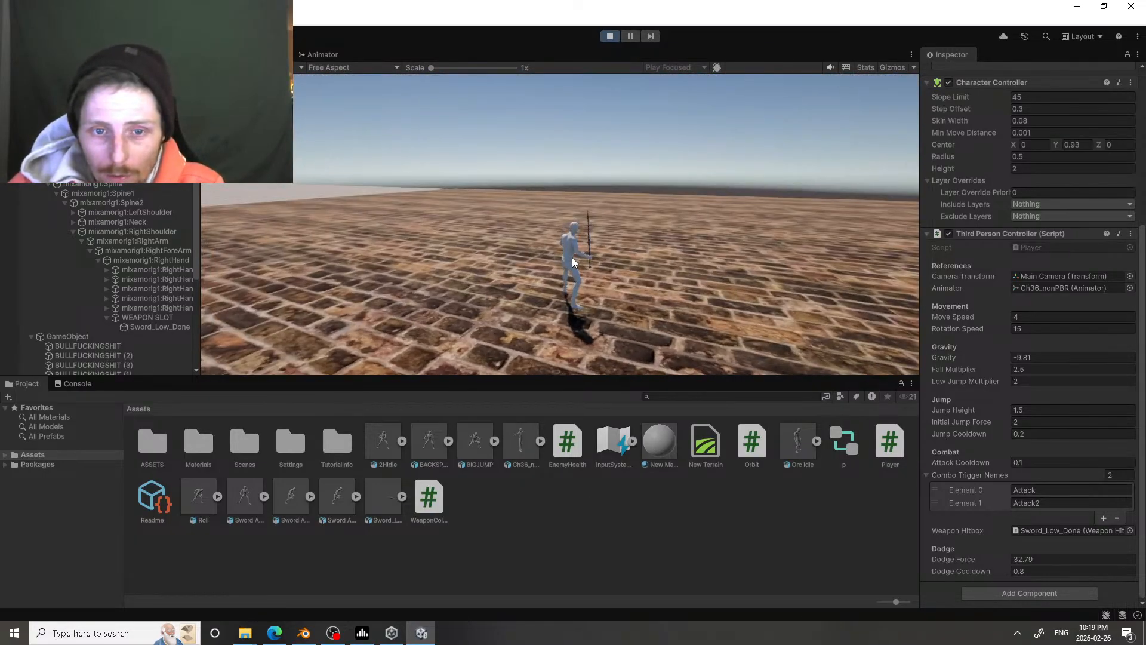
{"action": "left_click", "coordinate": [571, 253]}
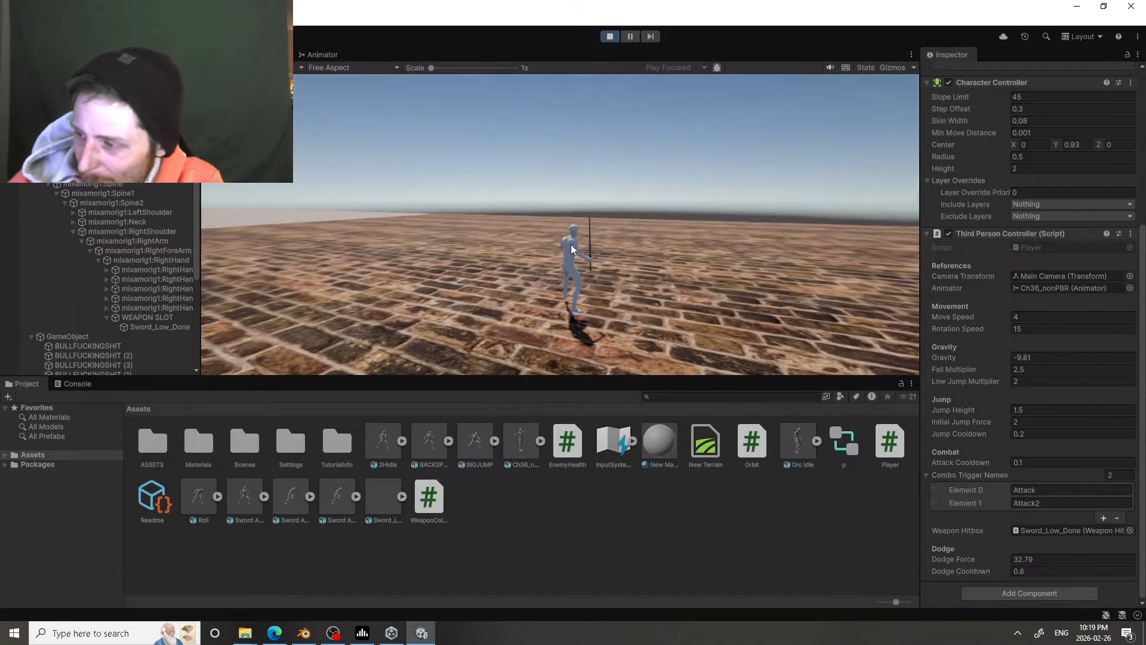
{"action": "key", "text": "w"}
{"action": "key", "text": "space"}
{"action": "key", "text": "space"}
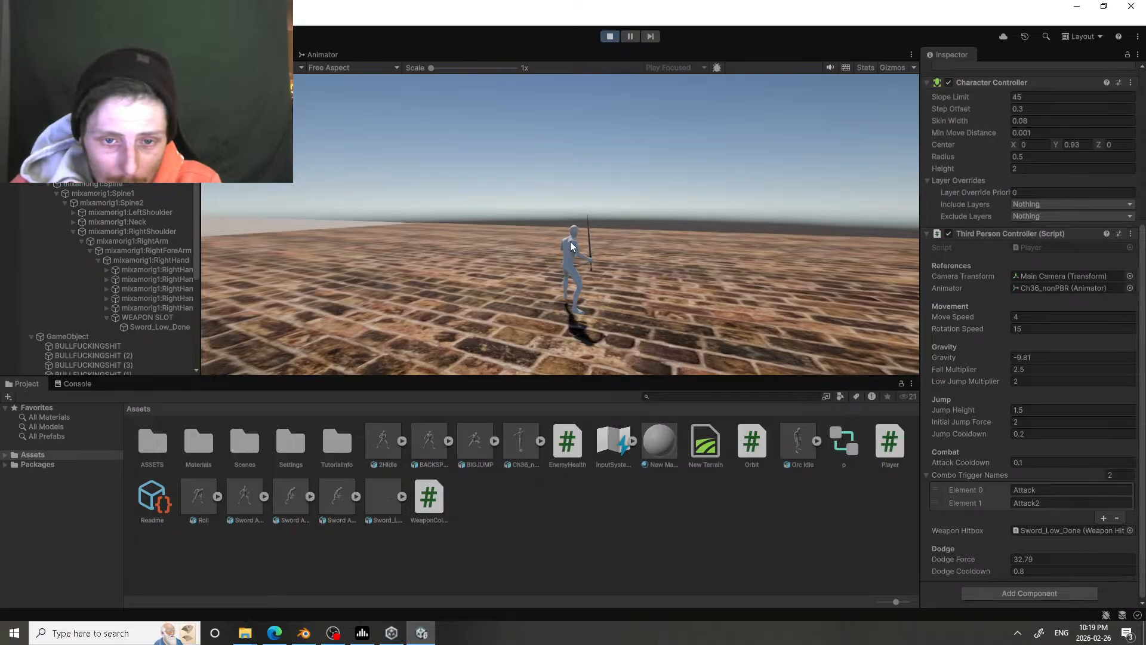
{"action": "key", "text": "space"}
{"action": "key", "text": "space"}
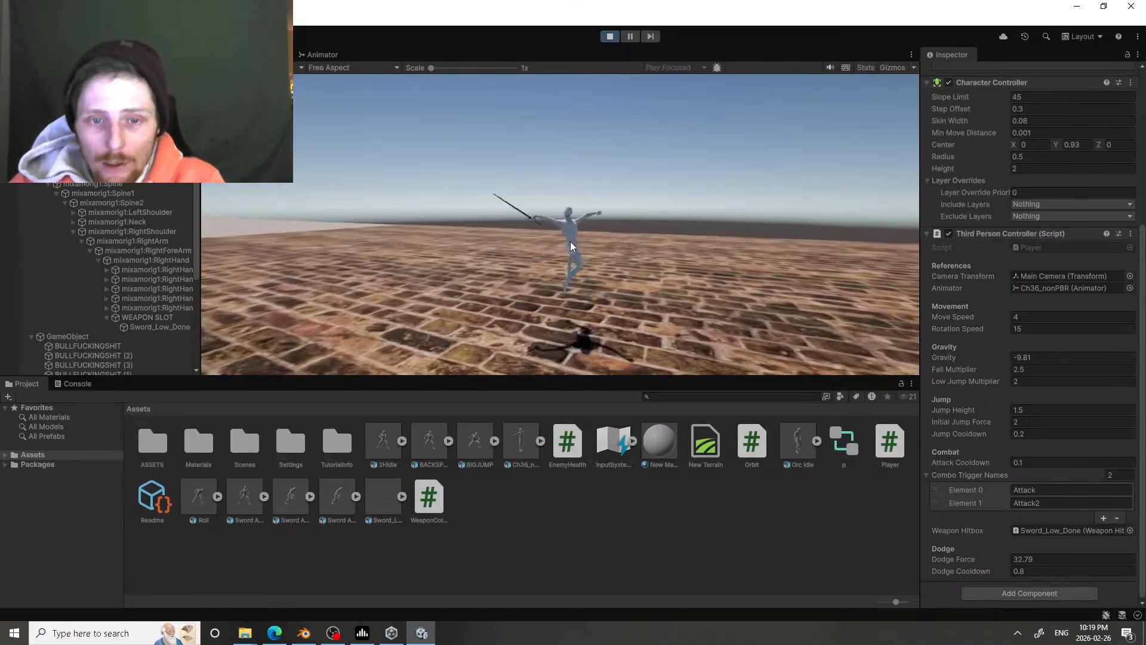
{"action": "key", "text": "d"}
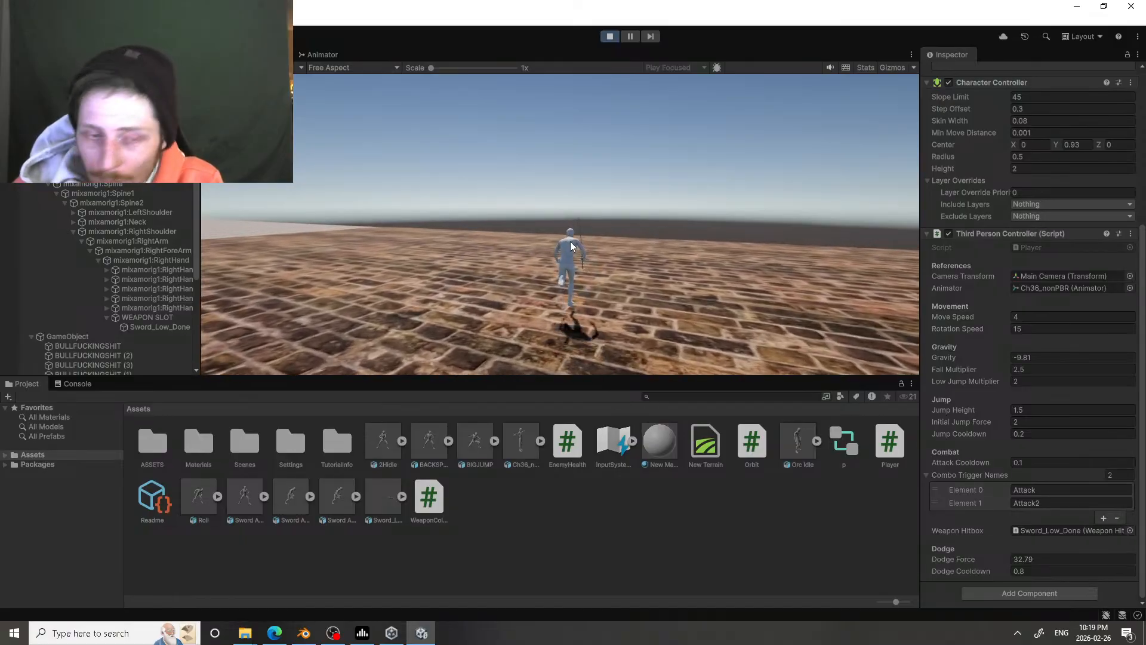
{"action": "key", "text": "space"}
{"action": "key", "text": "space"}
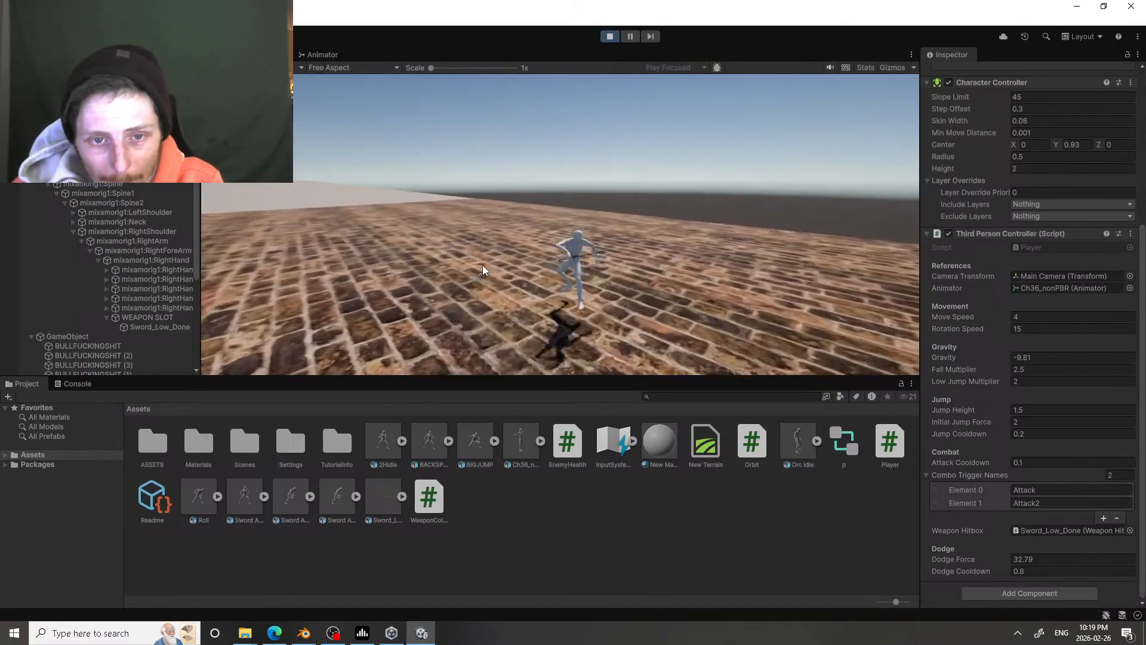
{"action": "key", "text": "space"}
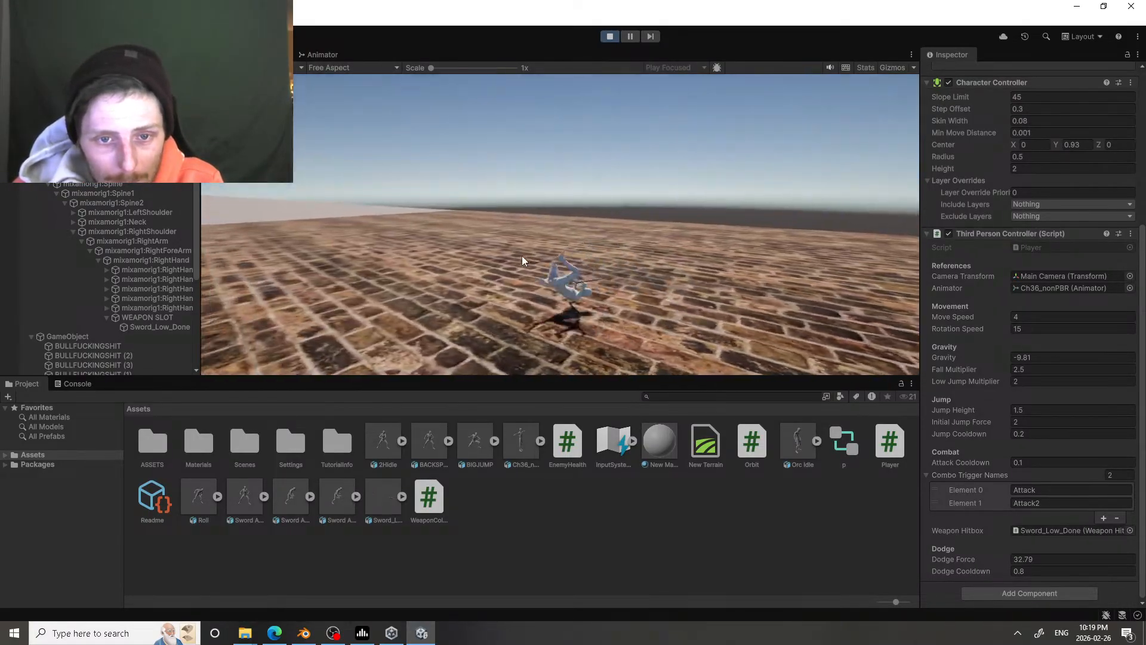
{"action": "key", "text": "space"}
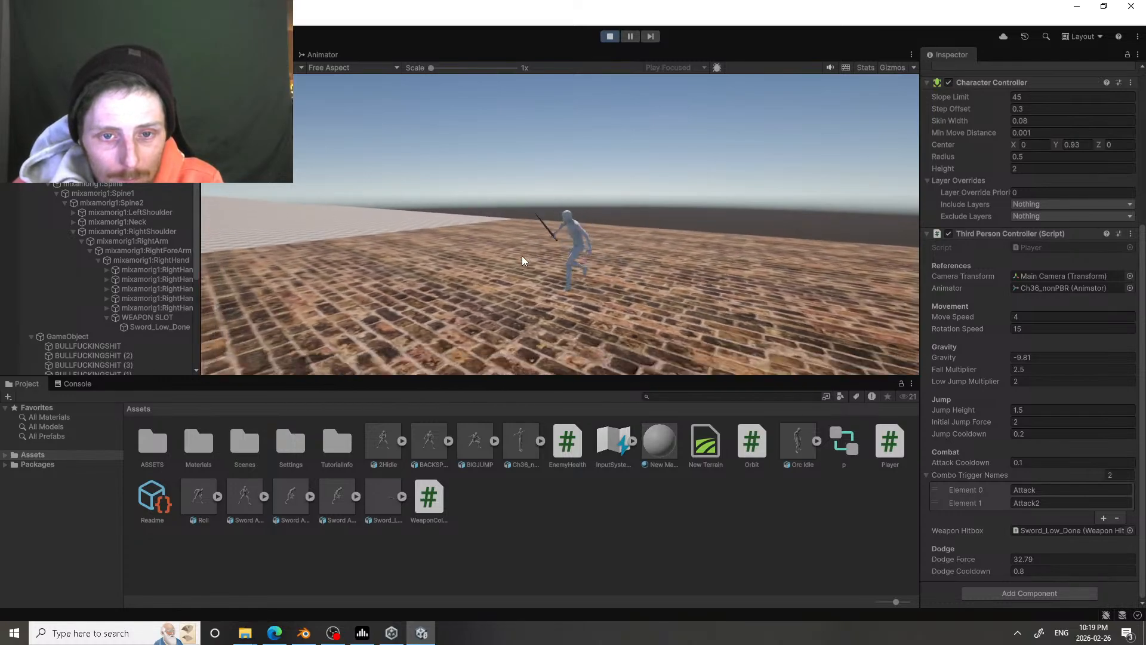
{"action": "key", "text": "space"}
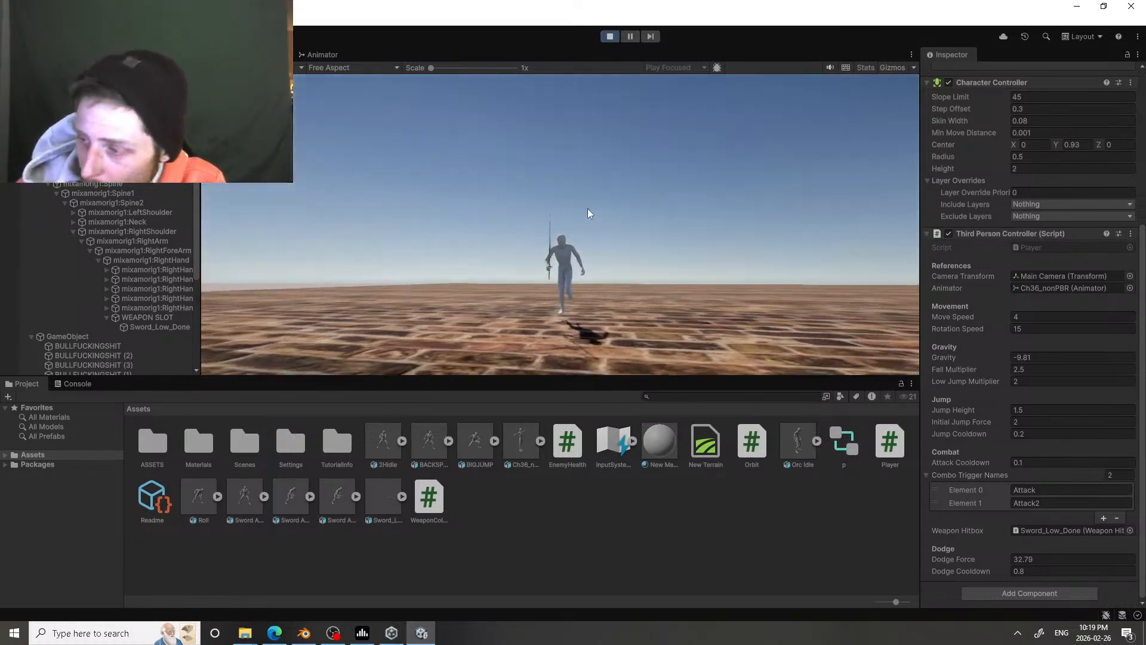
{"action": "key", "text": "space"}
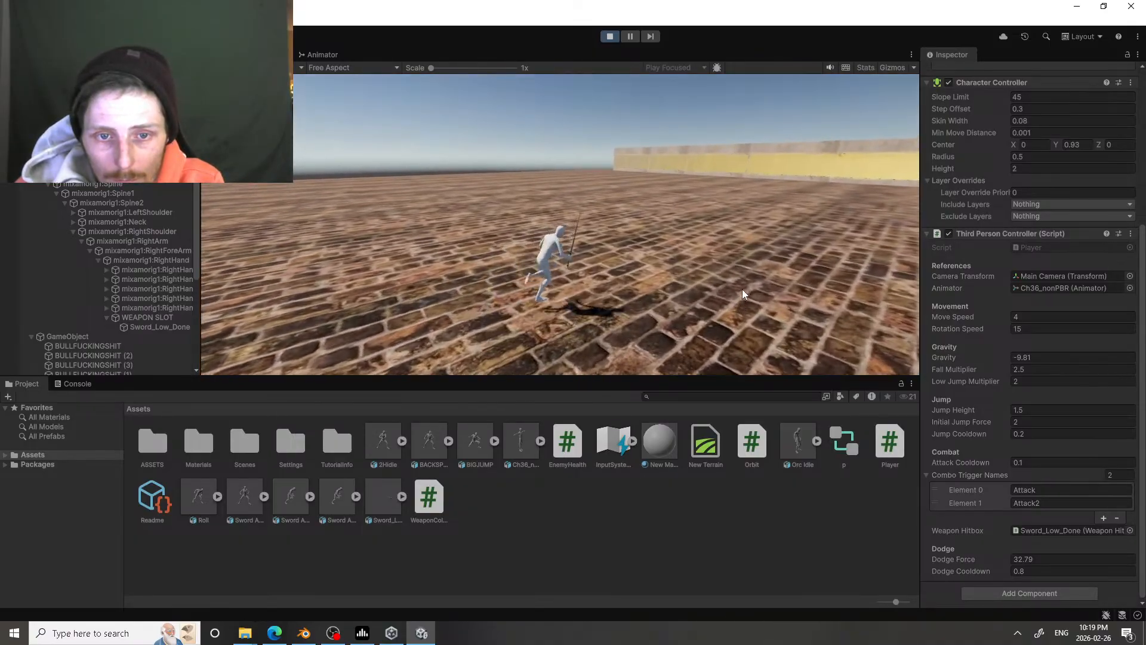
{"action": "key", "text": "space"}
{"action": "key", "text": "ctrl+p"}
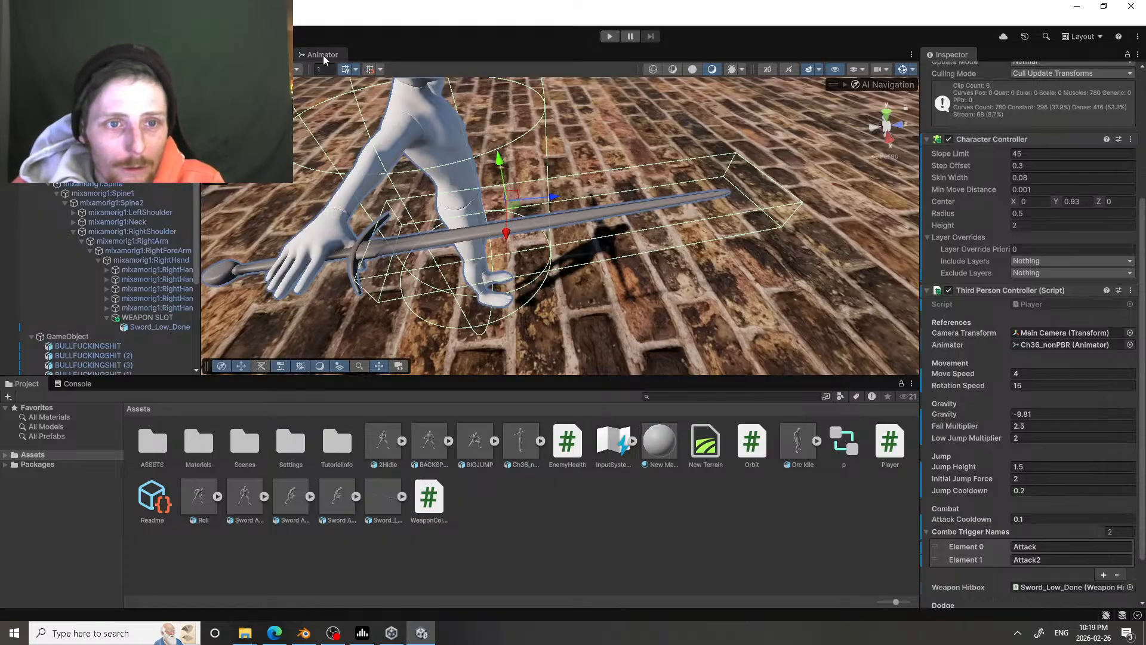
Step: Open the Blend Tree state of the character's animator controller and show its motion list
{"action": "left_click", "coordinate": [323, 55]}
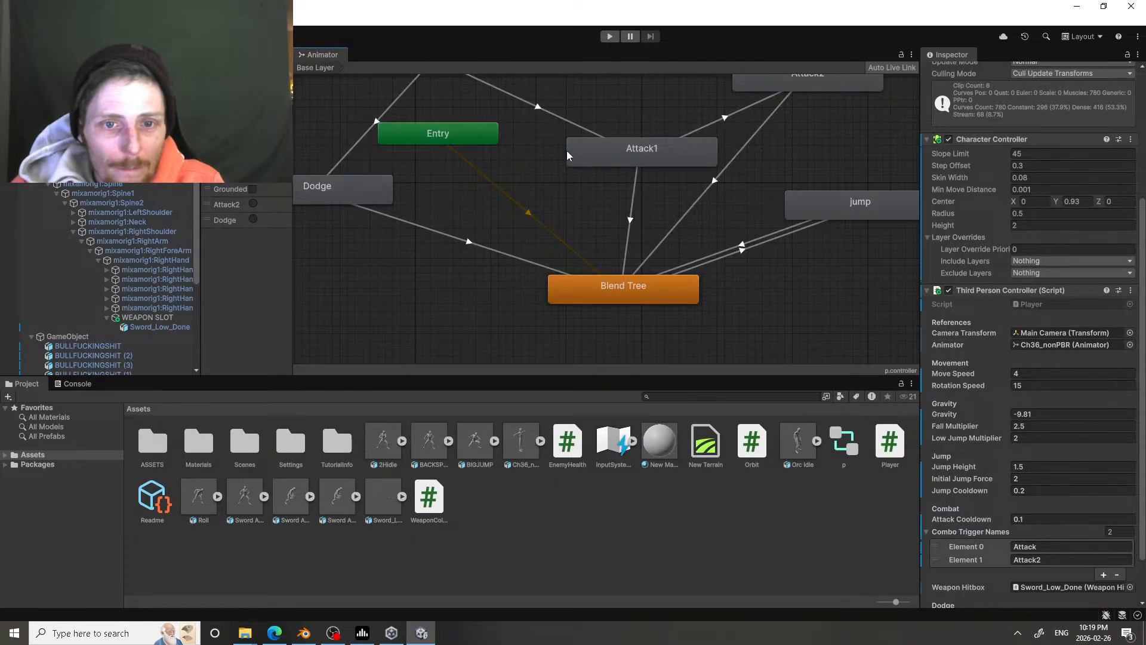
{"action": "double_click", "coordinate": [628, 288]}
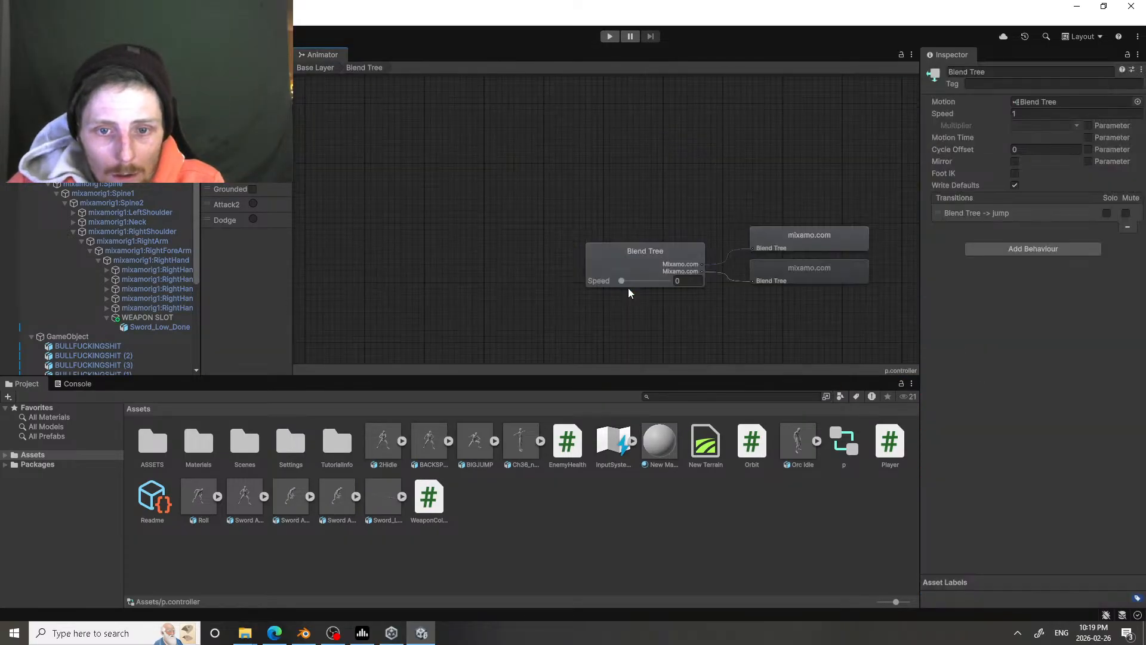
{"action": "left_click", "coordinate": [657, 250]}
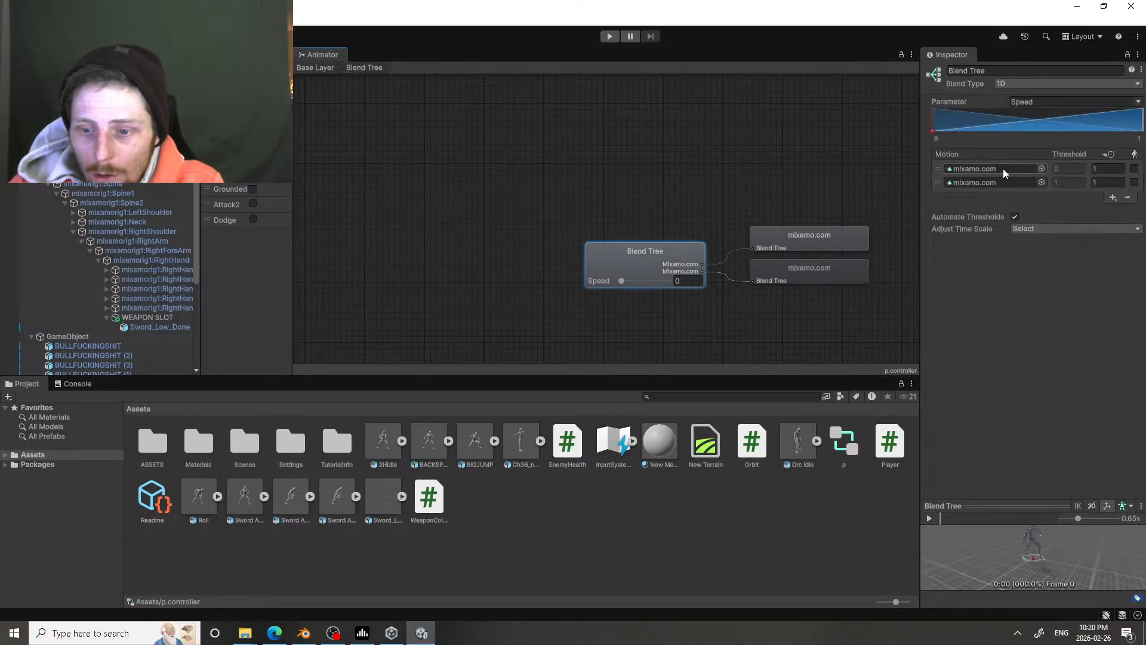
Step: Locate the source of the blend tree's first motion, check the Sword And Shield Idle import settings, and reselect the blend tree
{"action": "left_click", "coordinate": [968, 170]}
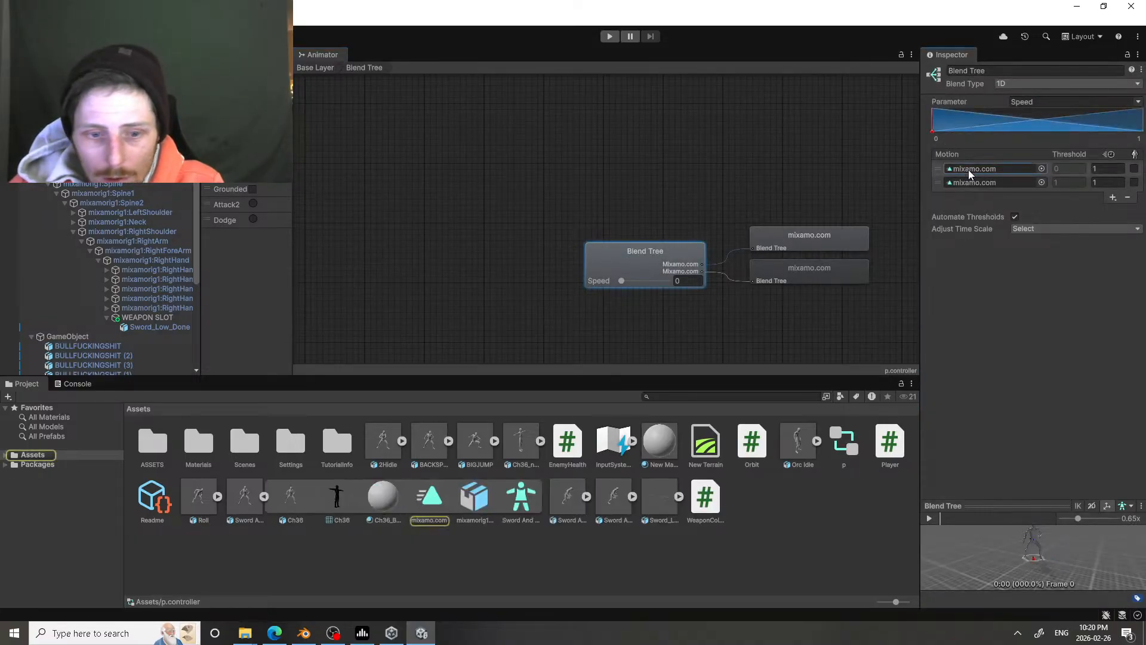
{"action": "left_click", "coordinate": [249, 505]}
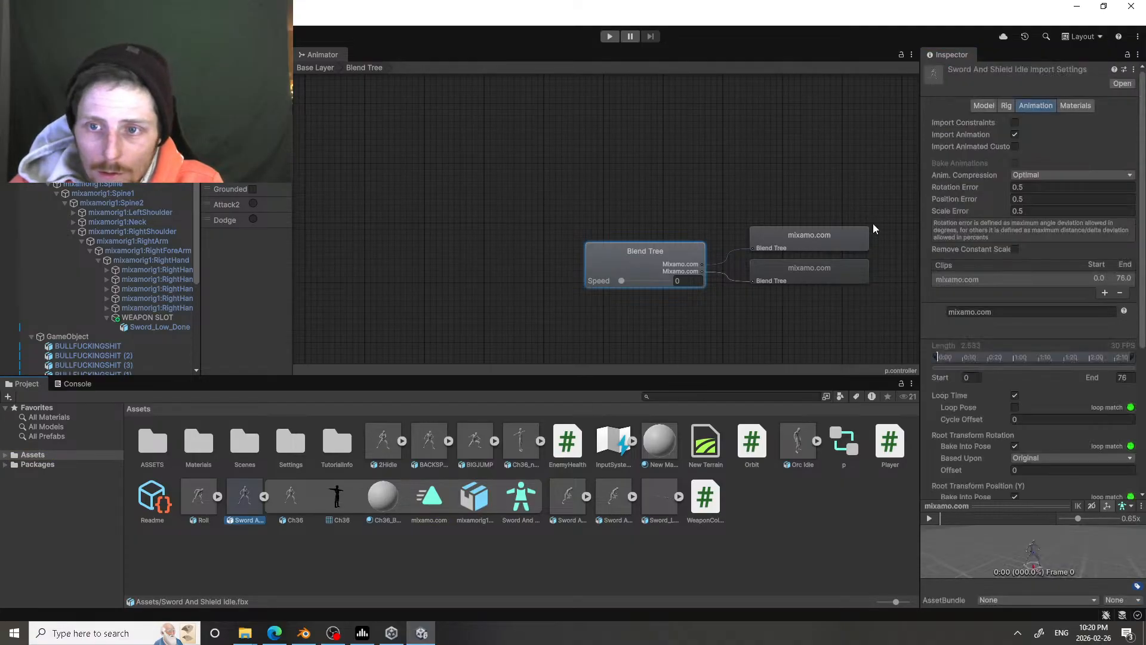
{"action": "left_click", "coordinate": [683, 263]}
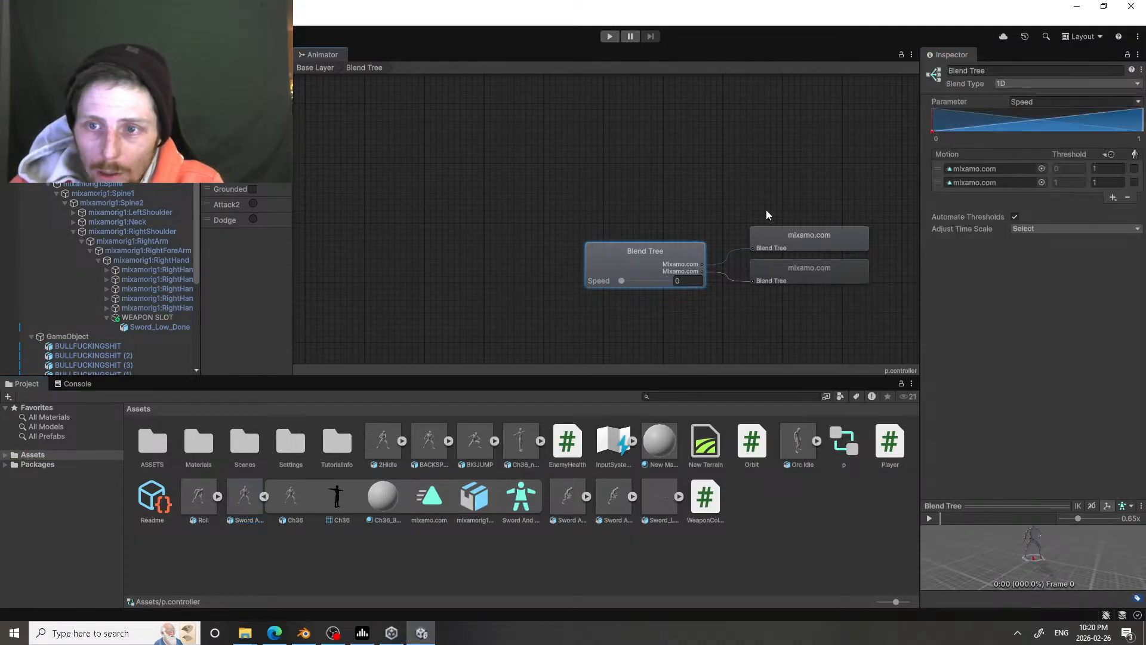
Step: Go through the available animation clips and replace the blend tree's first motion with the mixamo.com clip from Orc Idle.fbx
{"action": "left_click", "coordinate": [1042, 168]}
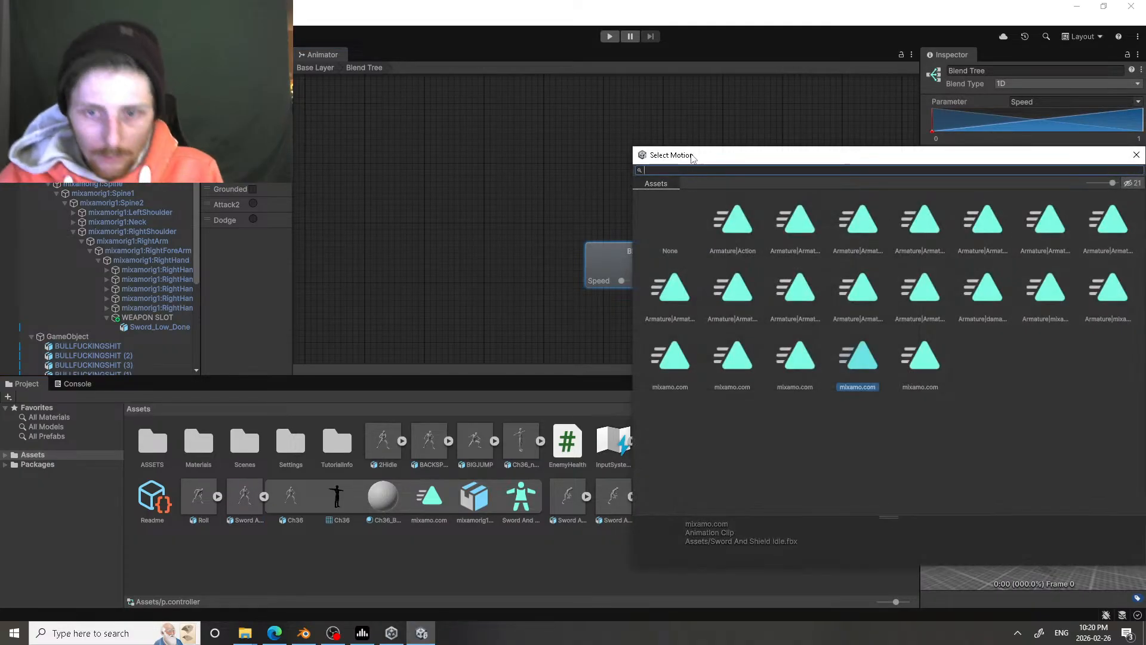
{"action": "left_click", "coordinate": [730, 226]}
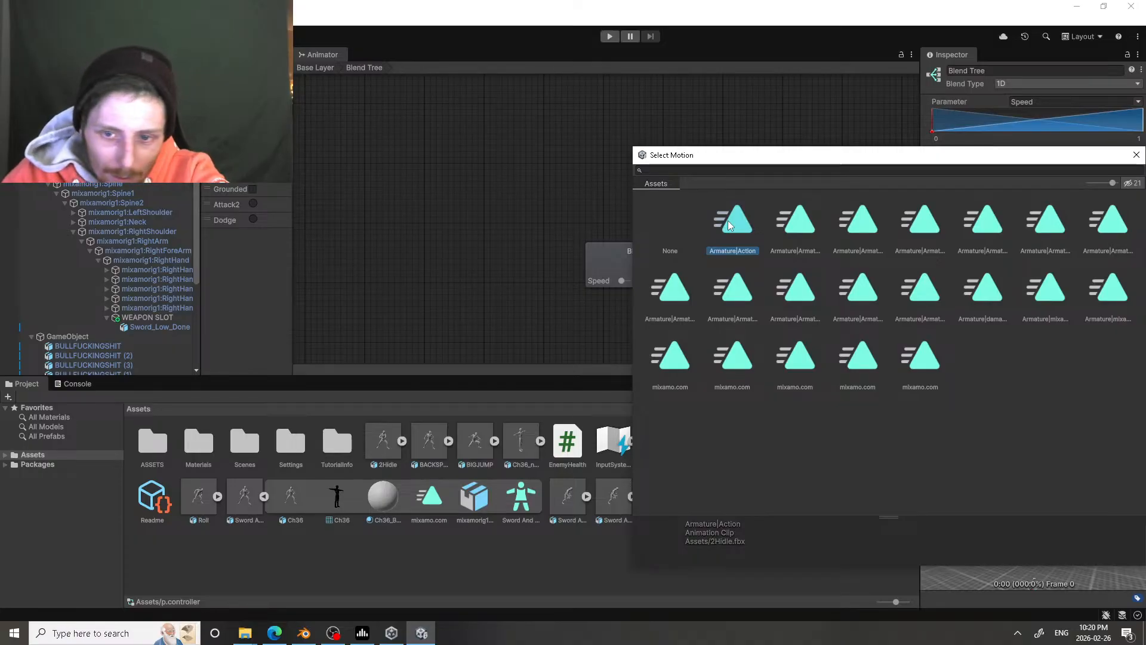
{"action": "key", "text": "Right"}
{"action": "key", "text": "Right"}
{"action": "key", "text": "Right"}
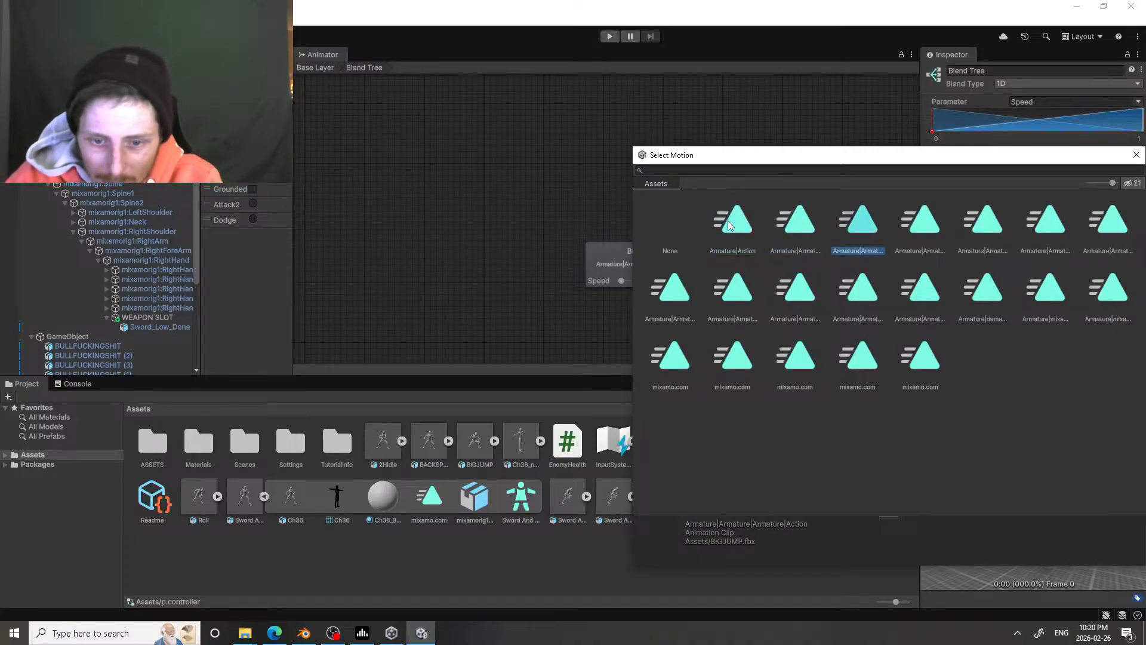
{"action": "key", "text": "Right"}
{"action": "key", "text": "Right"}
{"action": "key", "text": "Right"}
{"action": "key", "text": "Right"}
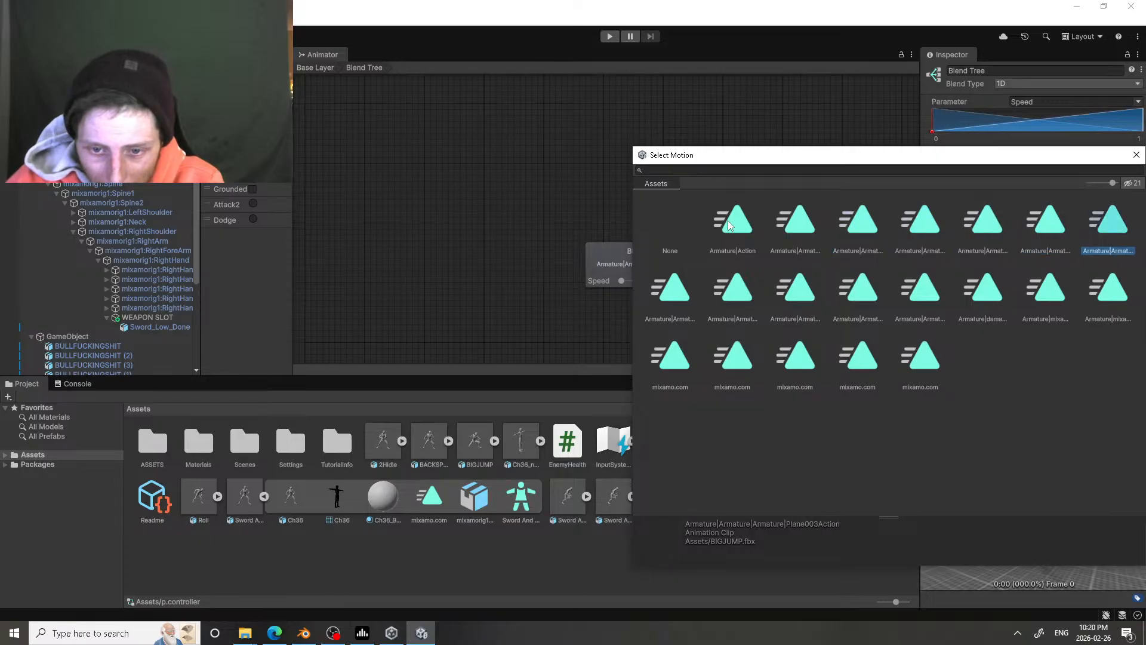
{"action": "key", "text": "Down"}
{"action": "key", "text": "Left"}
{"action": "key", "text": "Right"}
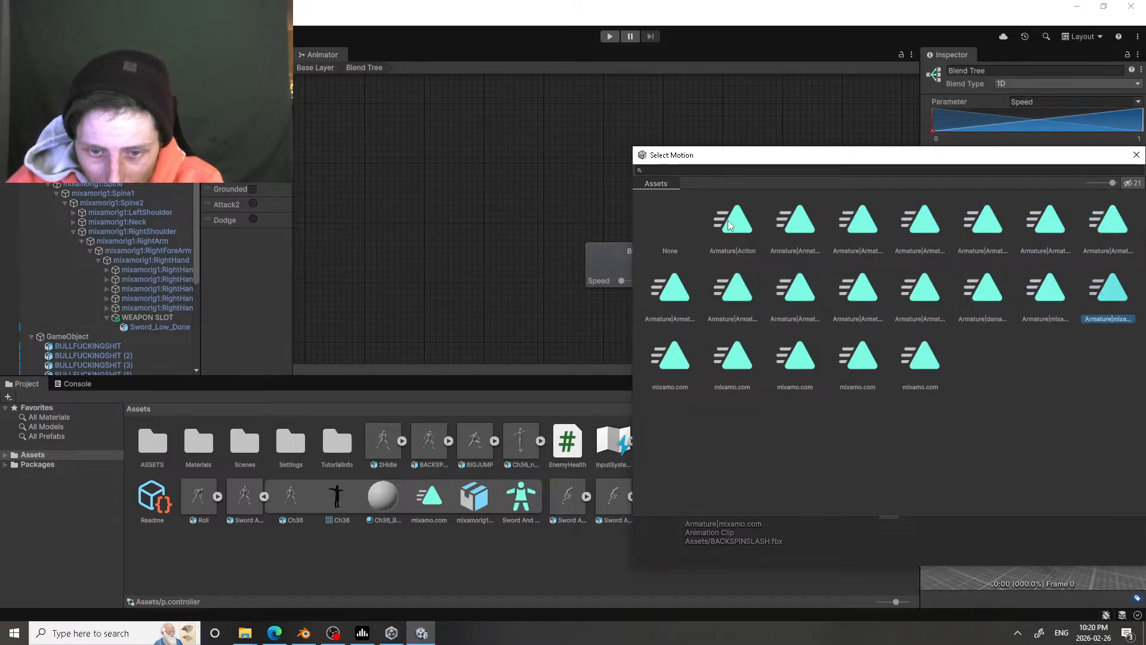
{"action": "key", "text": "Left"}
{"action": "key", "text": "Left"}
{"action": "key", "text": "Left"}
{"action": "key", "text": "Left"}
{"action": "key", "text": "Left"}
{"action": "key", "text": "Left"}
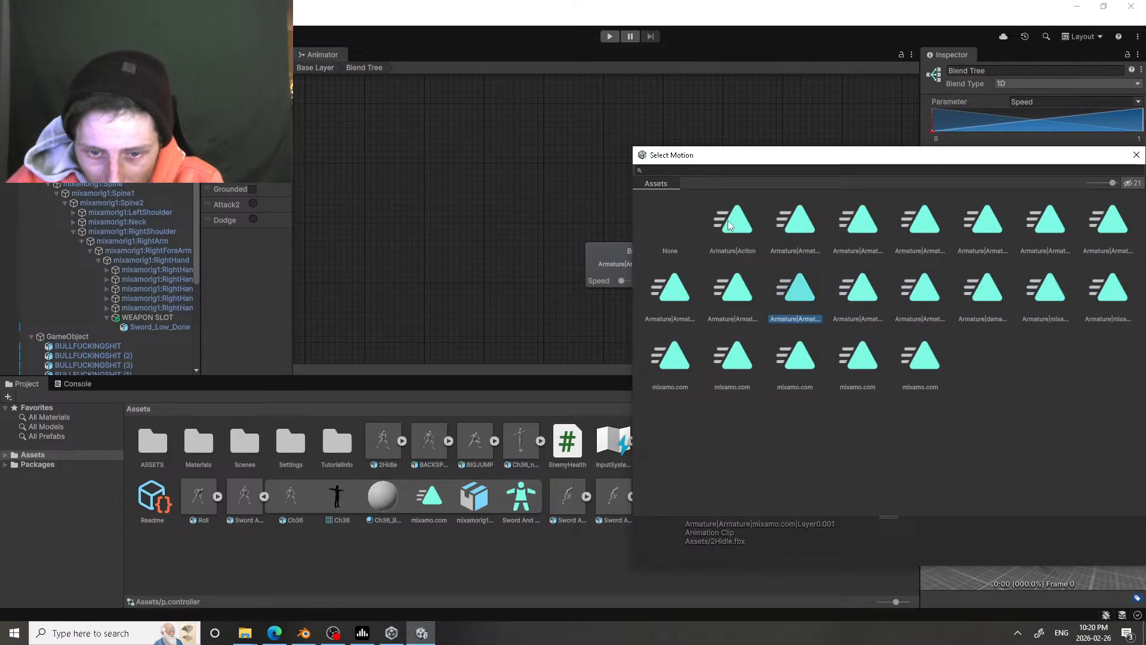
{"action": "key", "text": "Left"}
{"action": "key", "text": "Left"}
{"action": "key", "text": "Left"}
{"action": "key", "text": "Left"}
{"action": "key", "text": "Left"}
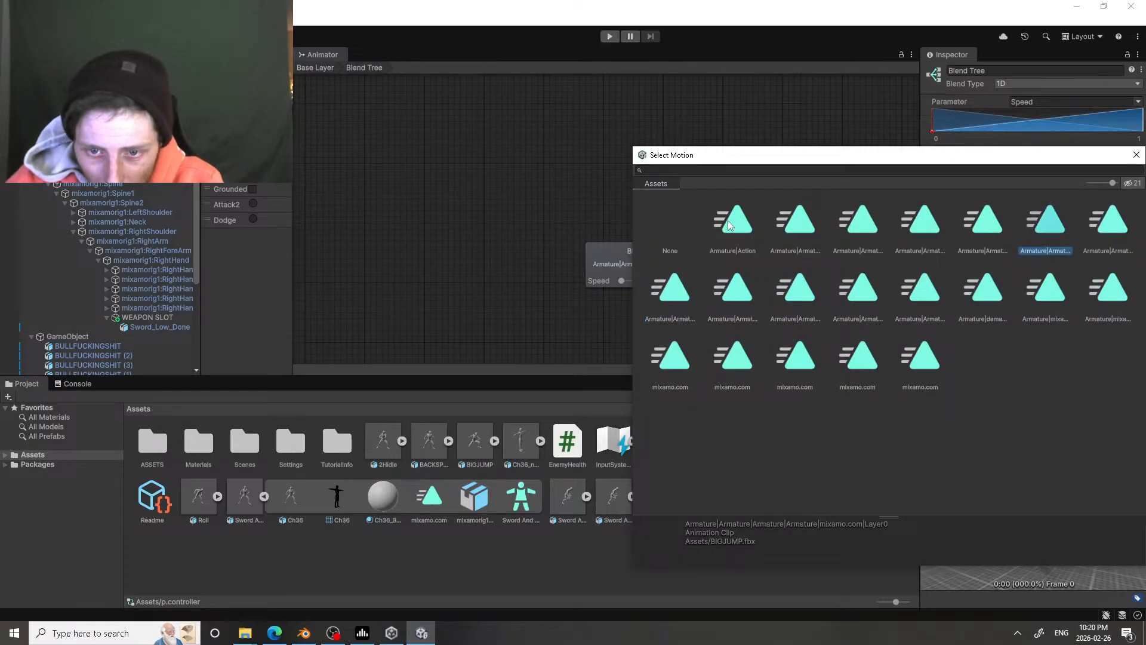
{"action": "key", "text": "Down"}
{"action": "key", "text": "Down"}
{"action": "key", "text": "Left"}
{"action": "key", "text": "Left"}
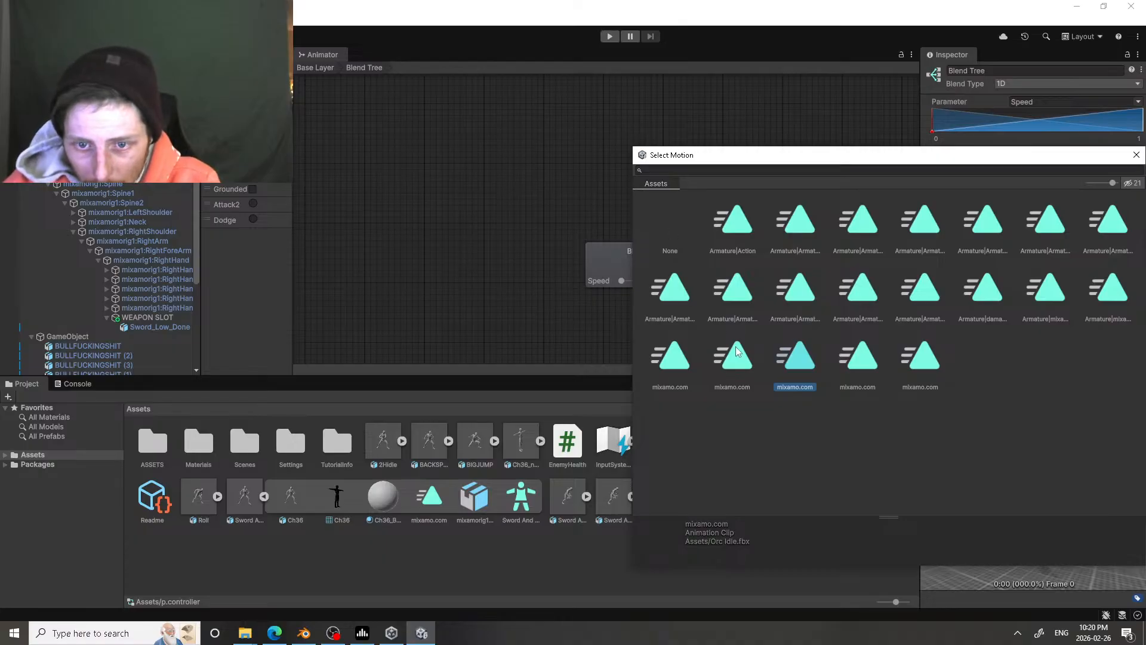
{"action": "double_click", "coordinate": [796, 356]}
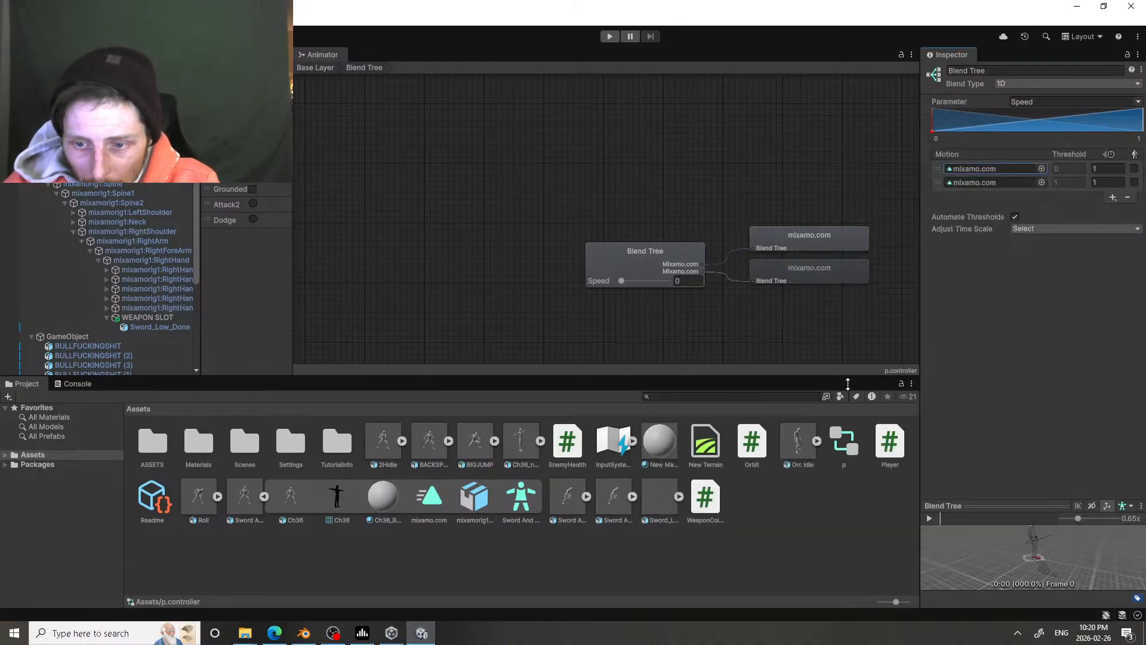
Step: Frame the character in the blend tree preview and play back the idle motion to check how the sword is held
{"action": "mouse_move", "coordinate": [1034, 572]}
{"action": "left_mouse_down"}
{"action": "mouse_move", "coordinate": [1019, 572]}
{"action": "mouse_move", "coordinate": [1032, 580]}
{"action": "left_mouse_up"}
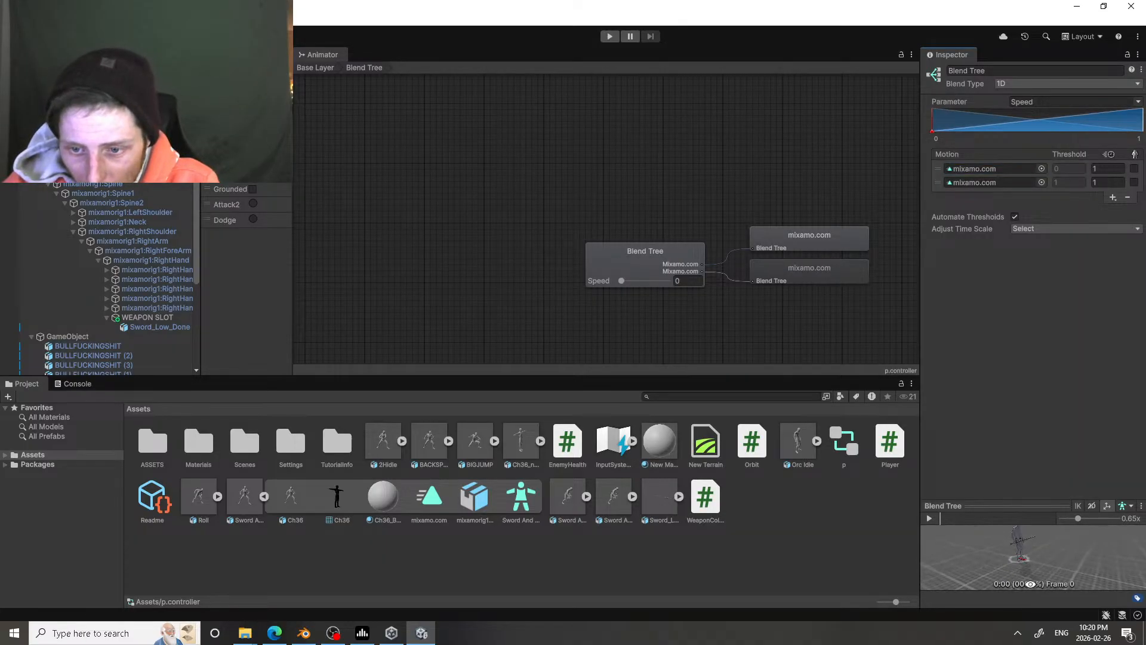
{"action": "right_click_drag", "start_coordinate": [1031, 581], "coordinate": [1053, 545]}
{"action": "scroll", "coordinate": [1043, 552], "scroll_direction": "up", "scroll_amount": 8}
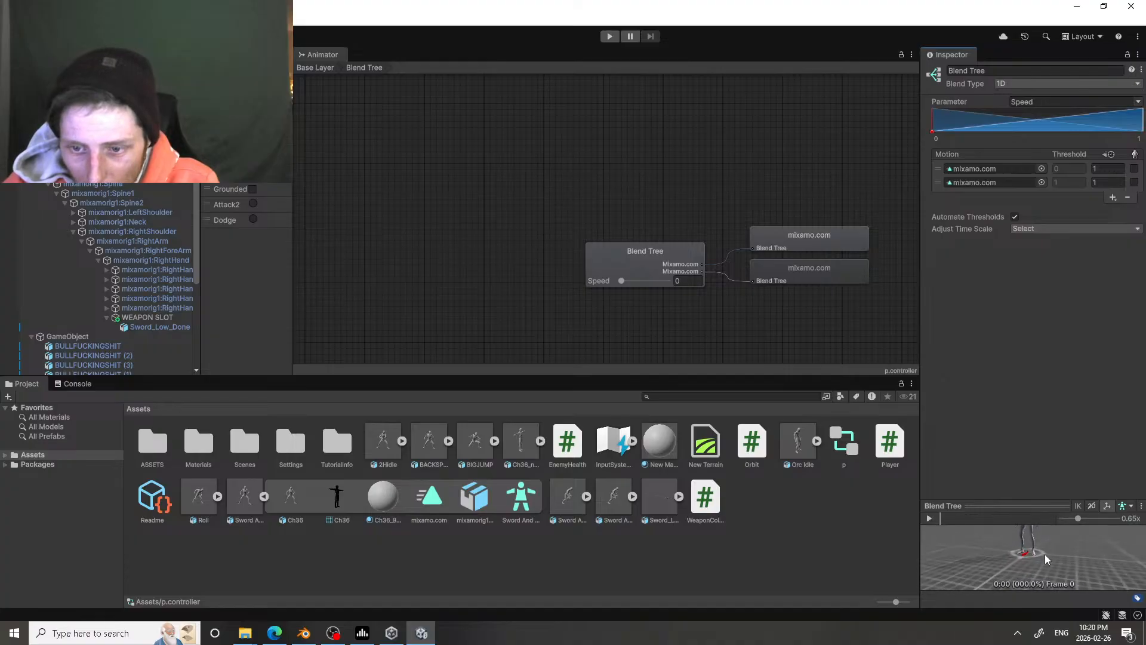
{"action": "left_click_drag", "start_coordinate": [1036, 546], "coordinate": [989, 174]}
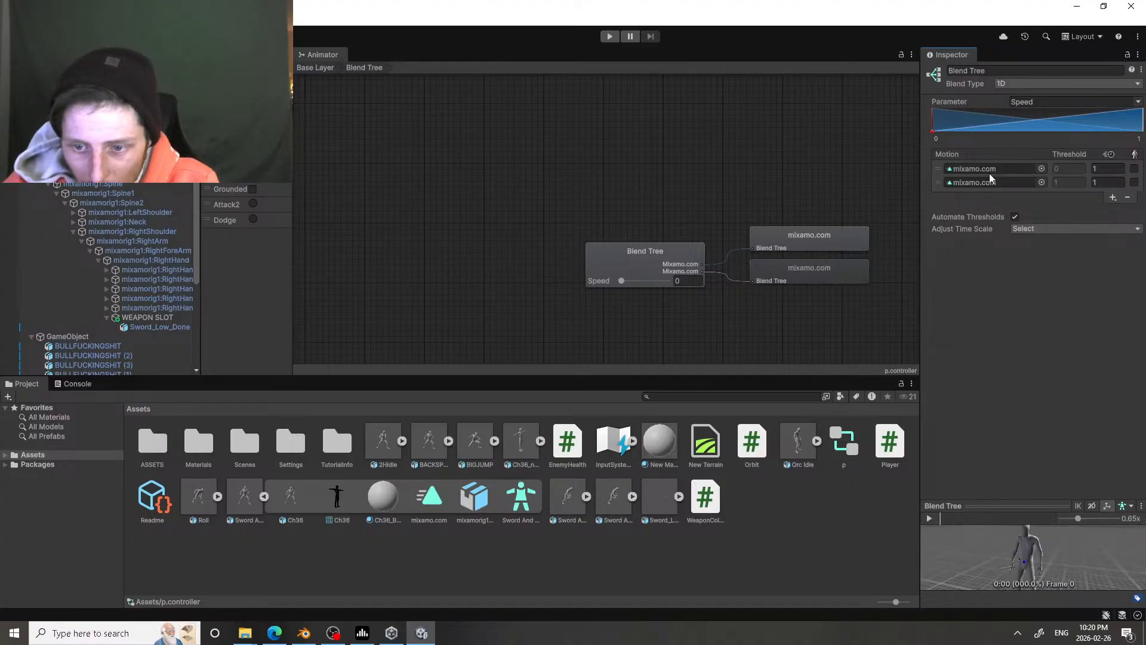
{"action": "left_click", "coordinate": [929, 517]}
{"action": "left_click_drag", "start_coordinate": [972, 565], "coordinate": [1019, 569]}
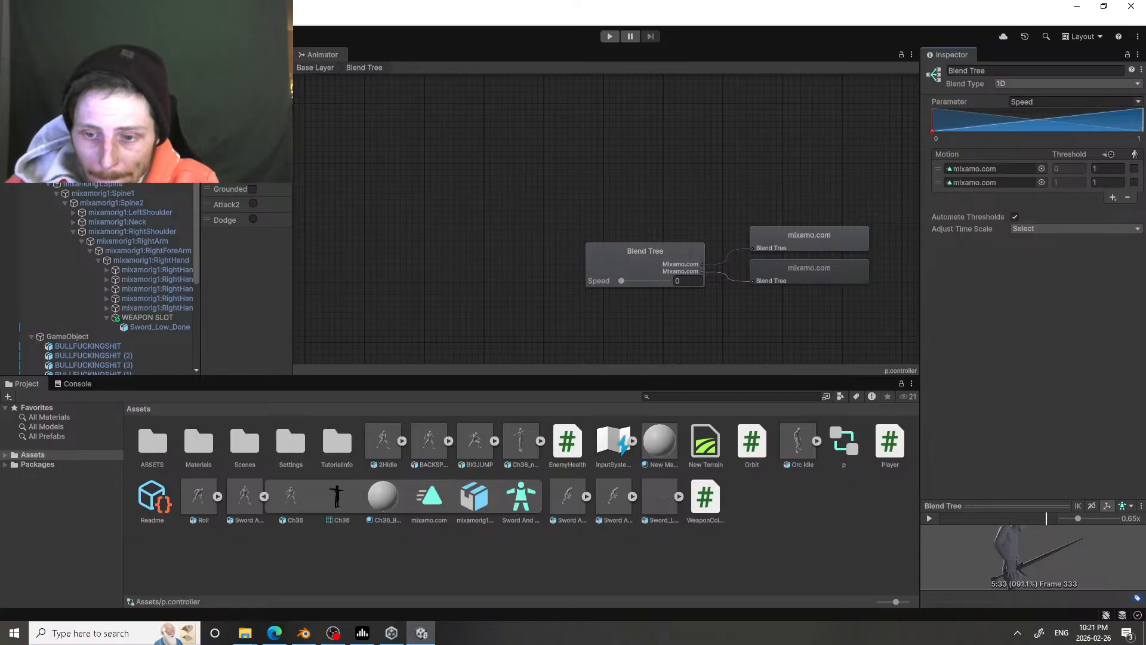
{"action": "left_click", "coordinate": [929, 518]}
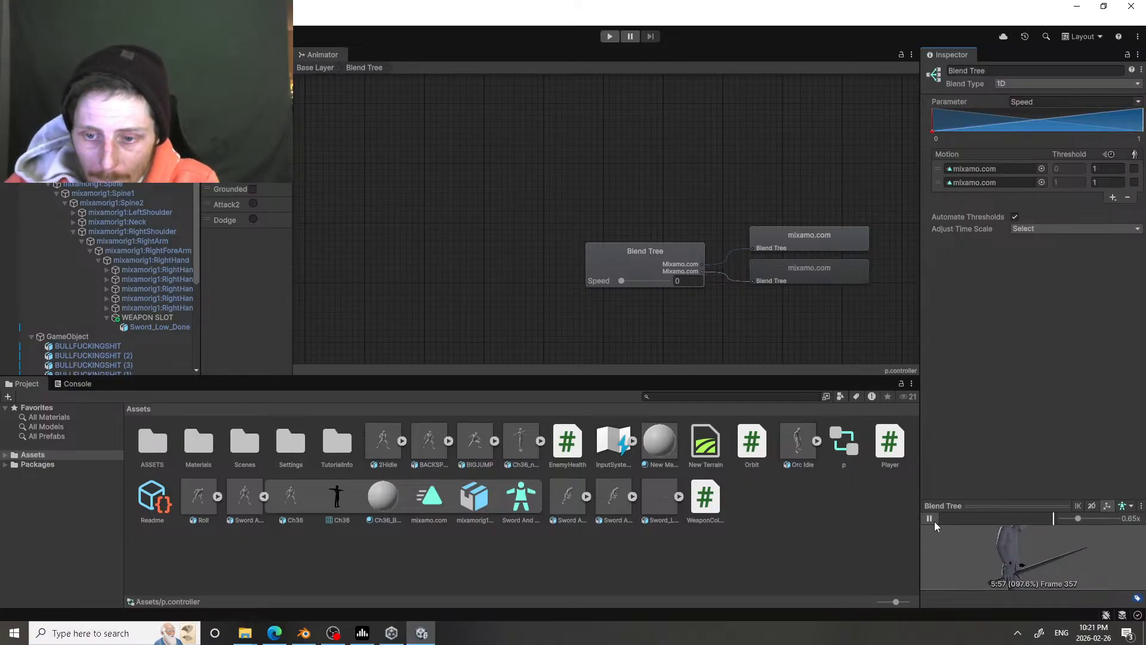
{"action": "left_click", "coordinate": [933, 521]}
Step: Start the game and play-test the sword attacks from the new idle stance, facing several directions
{"action": "left_click", "coordinate": [269, 54]}
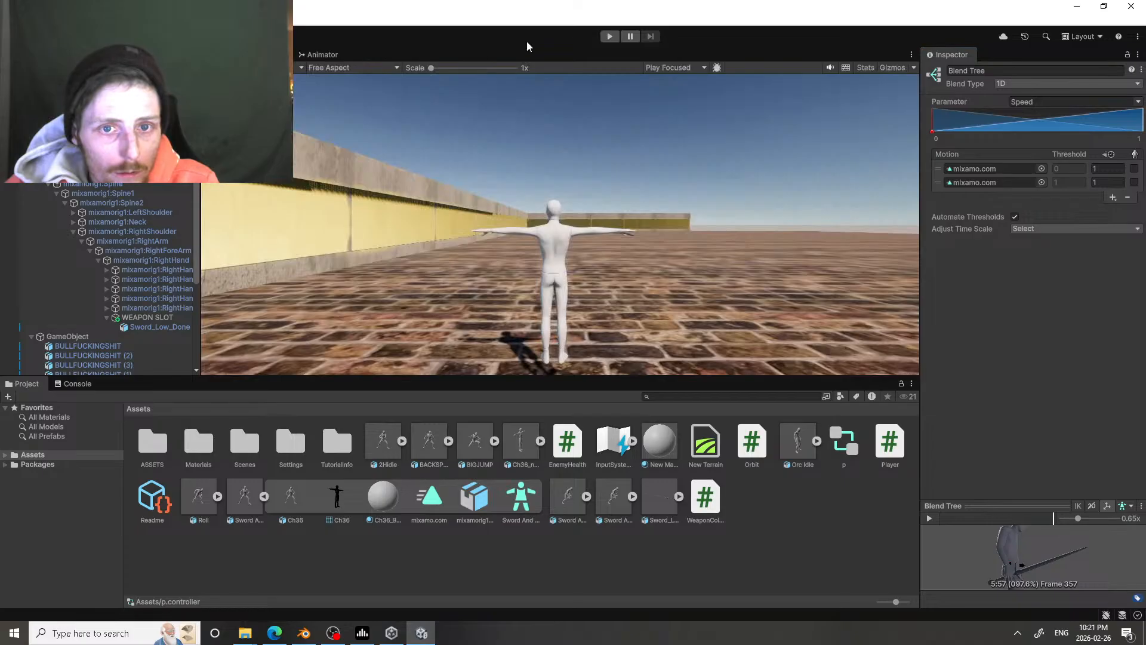
{"action": "left_click", "coordinate": [609, 37]}
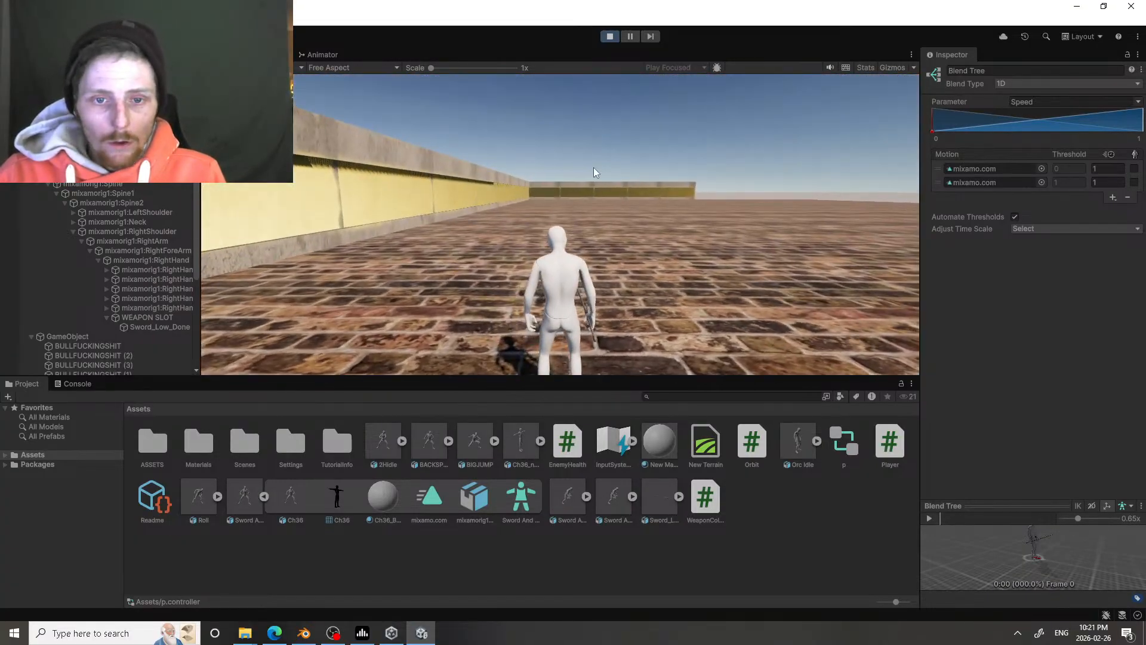
{"action": "left_click", "coordinate": [594, 167]}
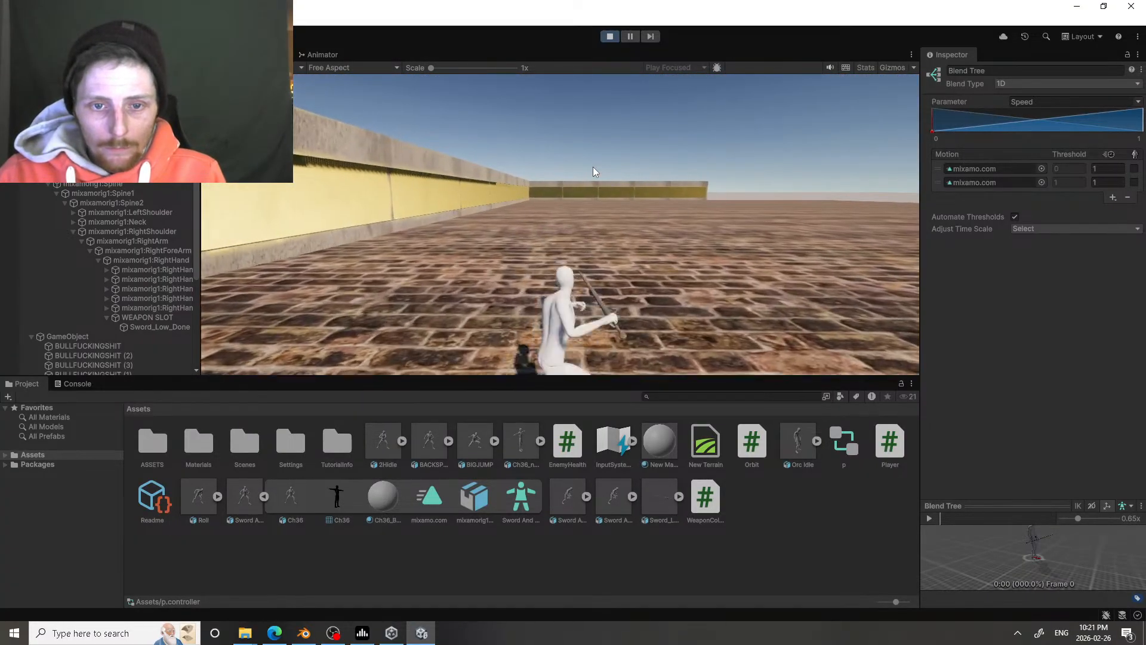
{"action": "left_click", "coordinate": [593, 167]}
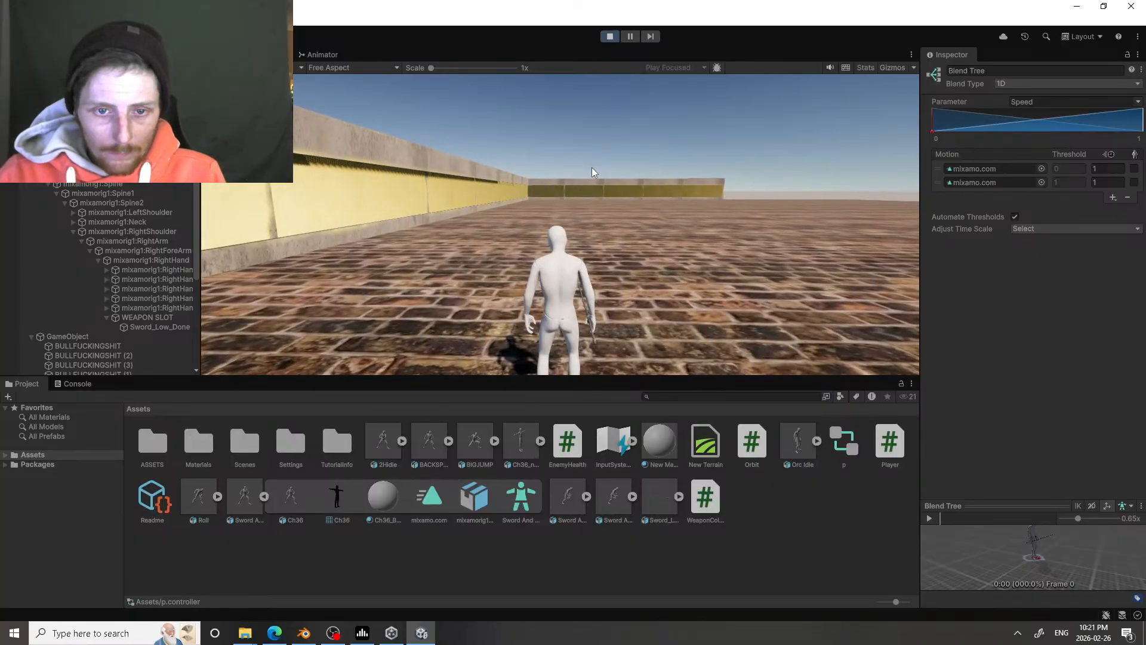
{"action": "left_click", "coordinate": [610, 134]}
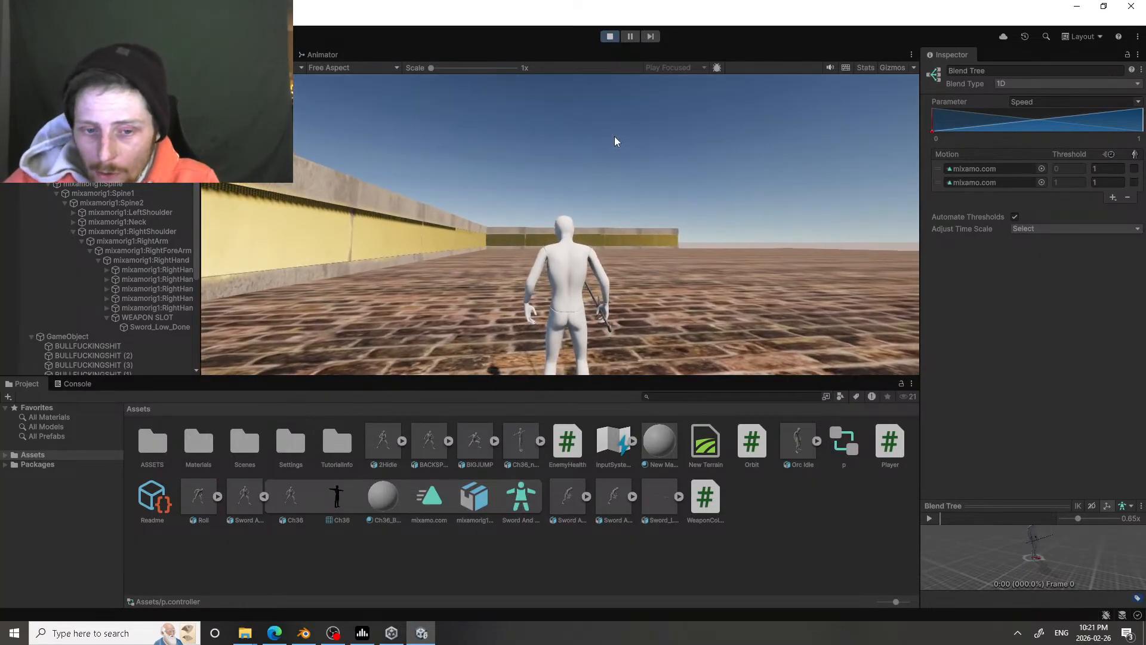
{"action": "left_click", "coordinate": [615, 160]}
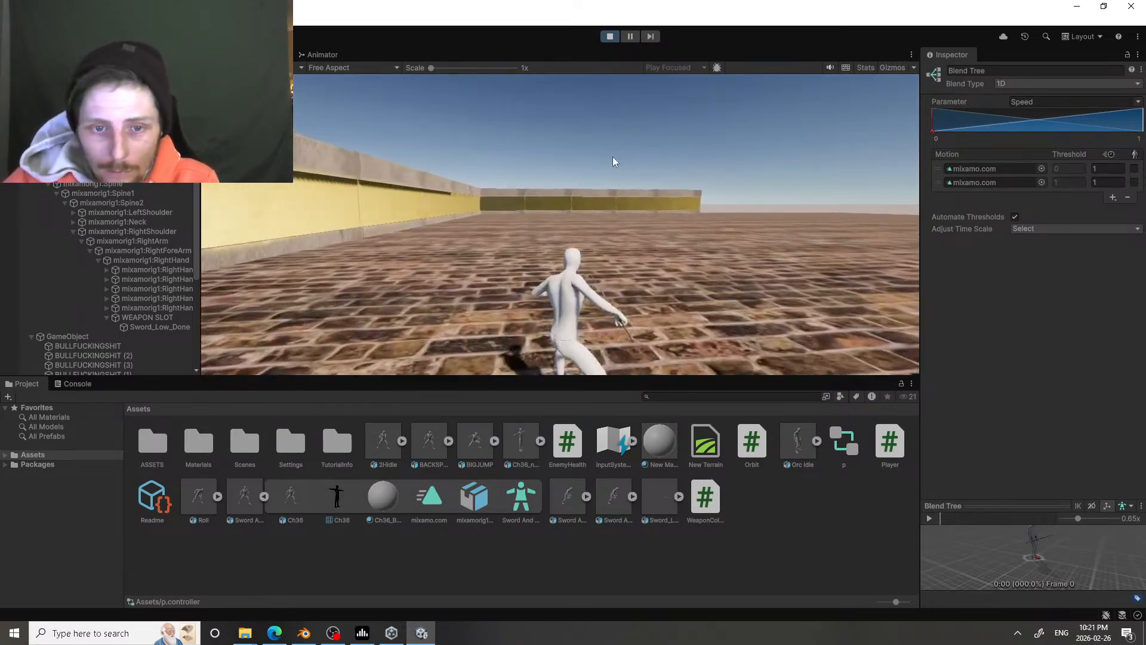
{"action": "left_click", "coordinate": [613, 158]}
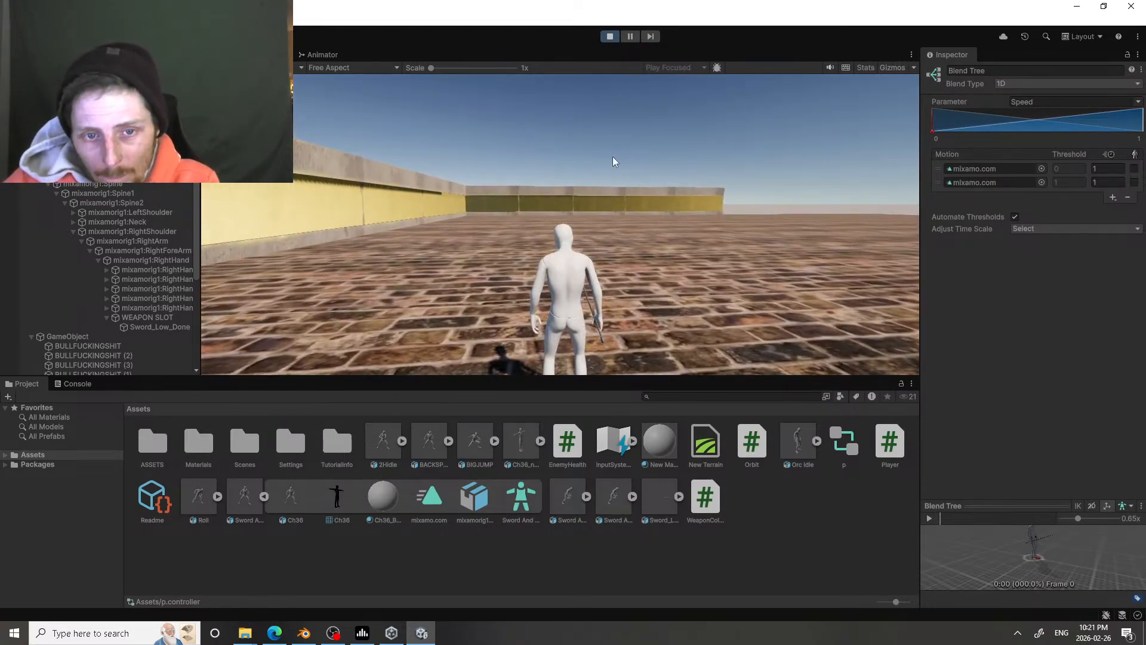
{"action": "left_click", "coordinate": [380, 157]}
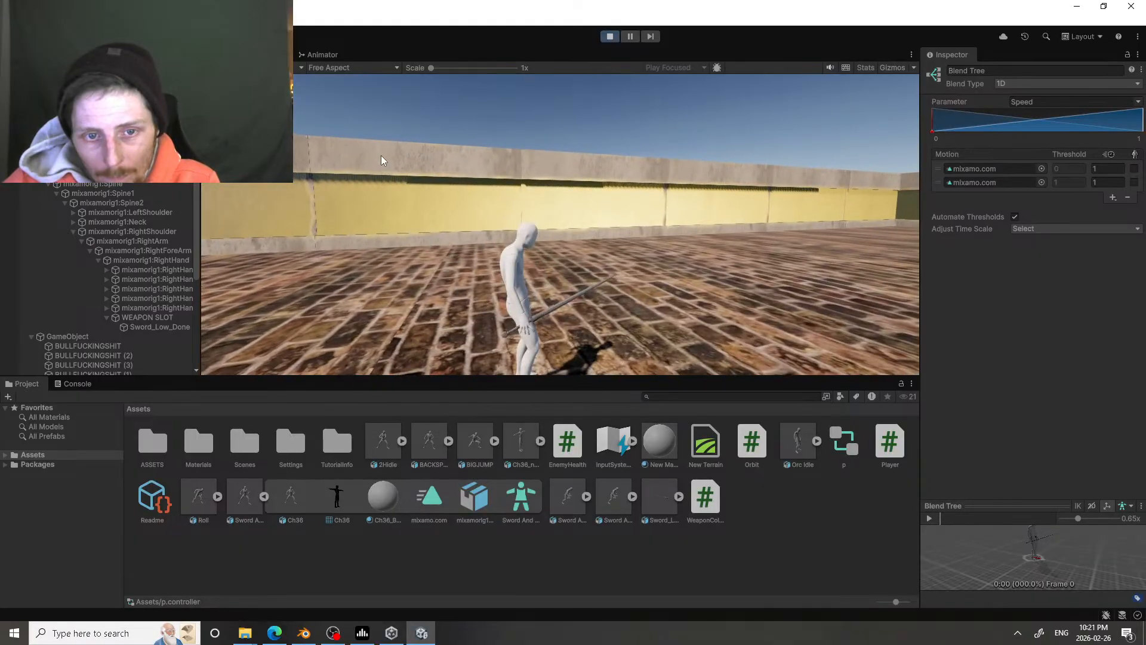
{"action": "left_click", "coordinate": [381, 156]}
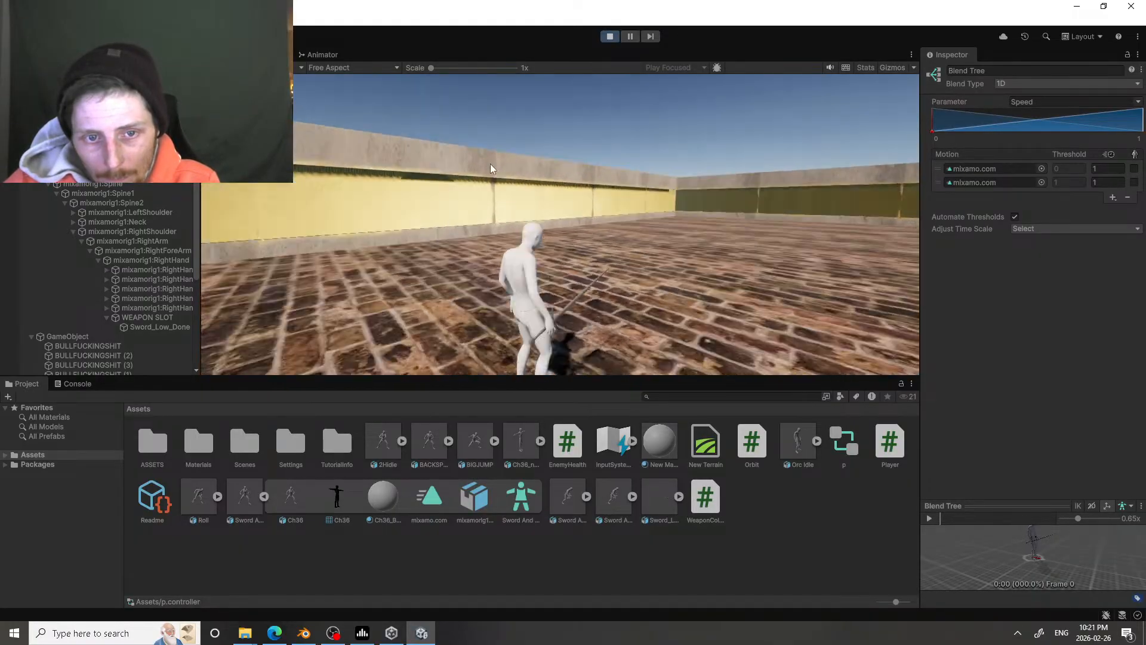
Step: Play-test jumping, running forward and sideways, and attacking on the move with the new idle motion
{"action": "key", "text": "space"}
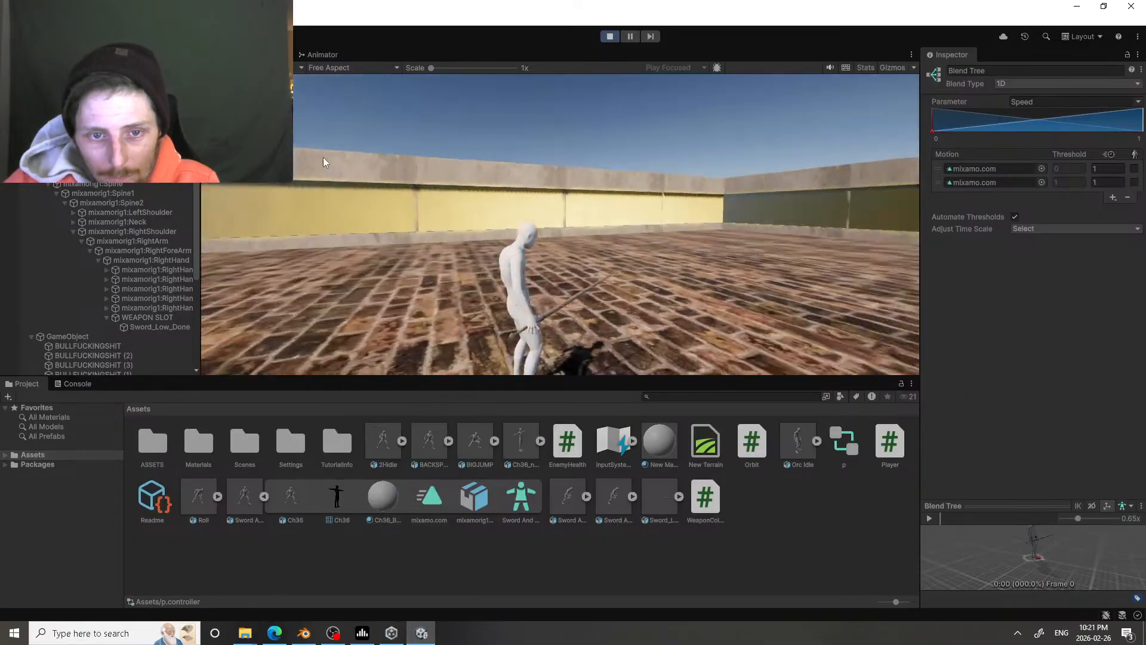
{"action": "key", "text": "w"}
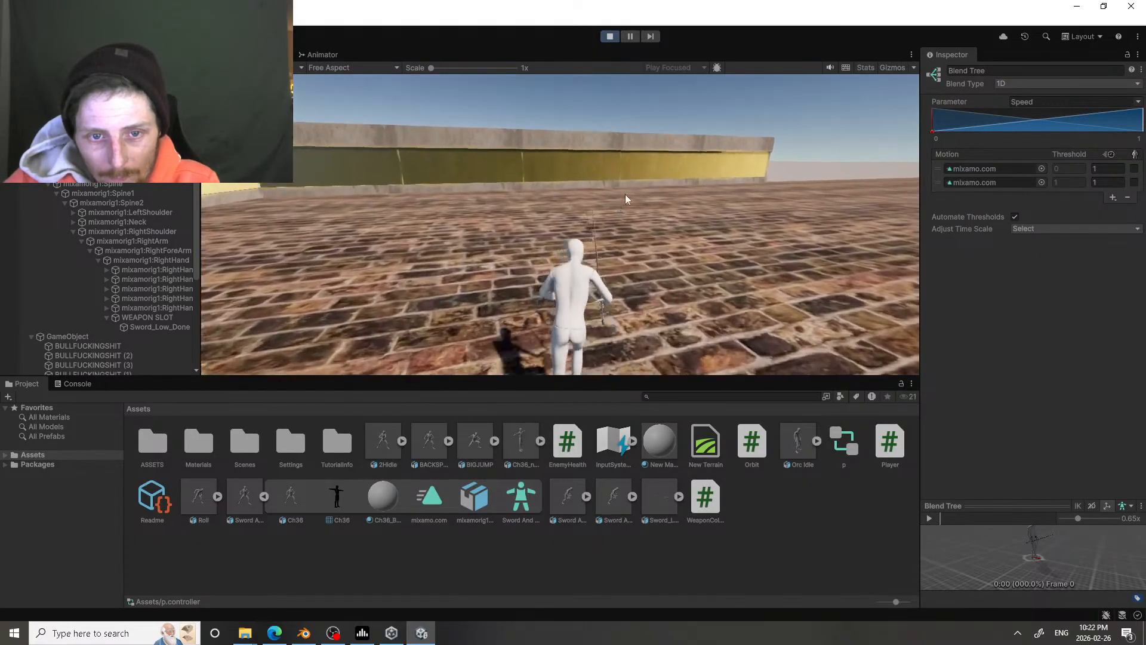
{"action": "key", "text": "space"}
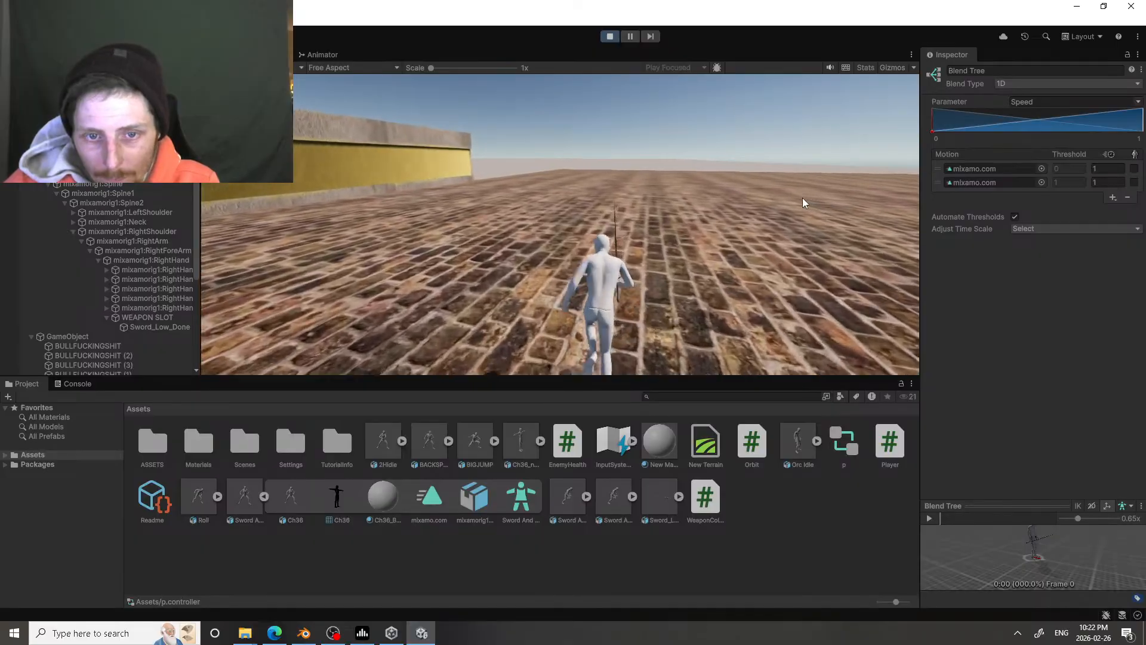
{"action": "left_click", "coordinate": [802, 198]}
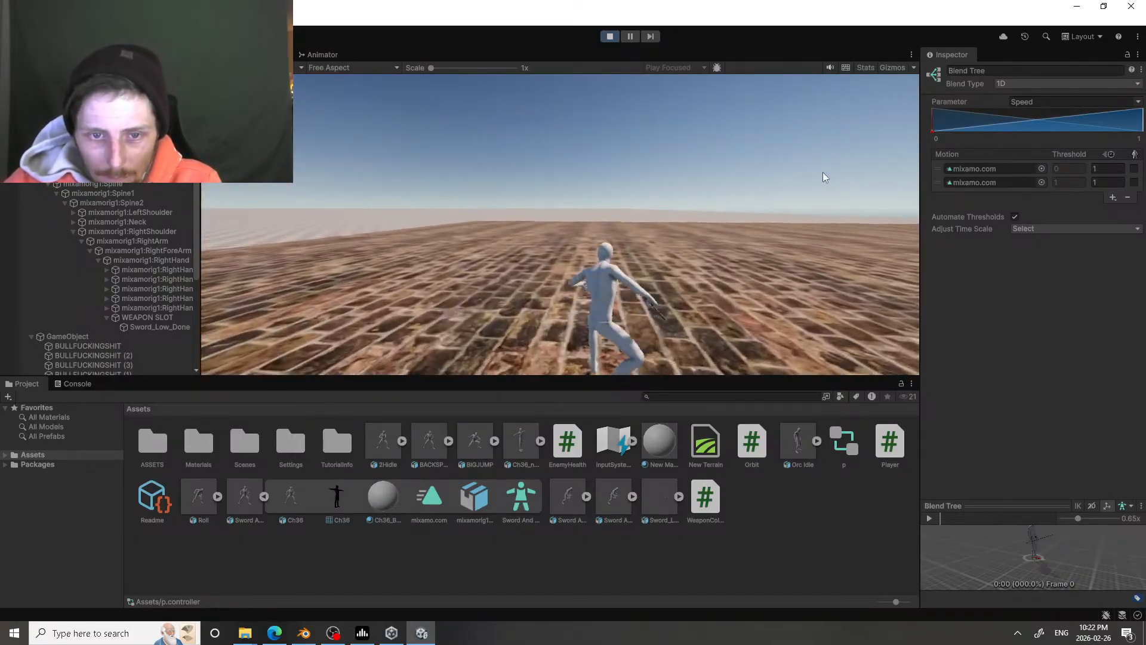
{"action": "left_click", "coordinate": [822, 172]}
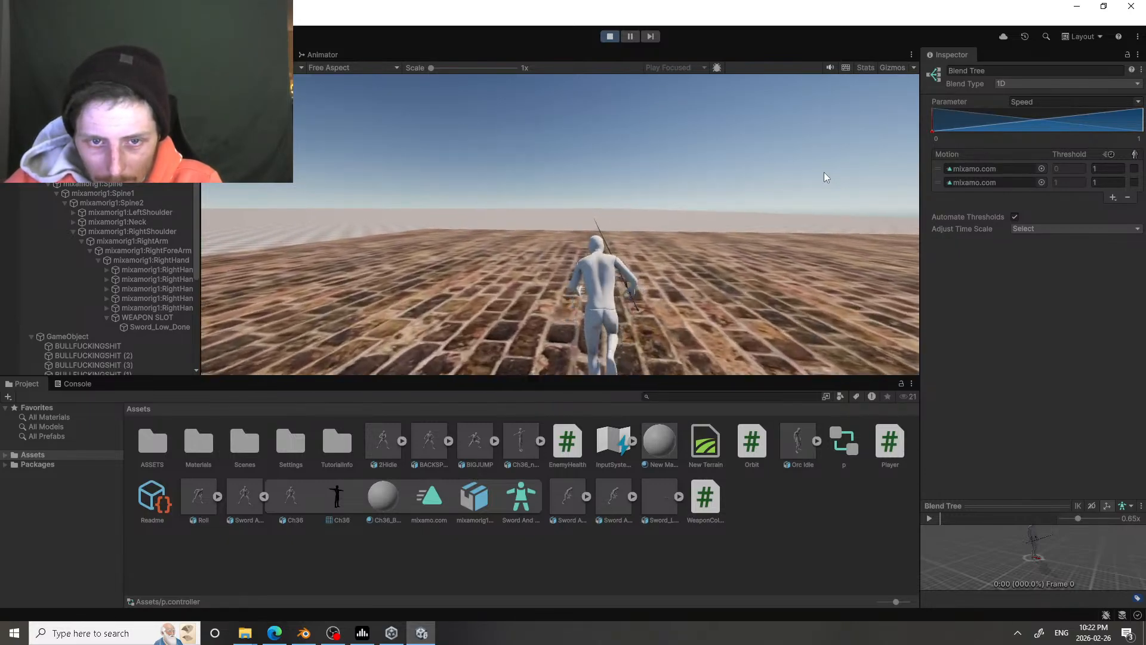
{"action": "key", "text": "d"}
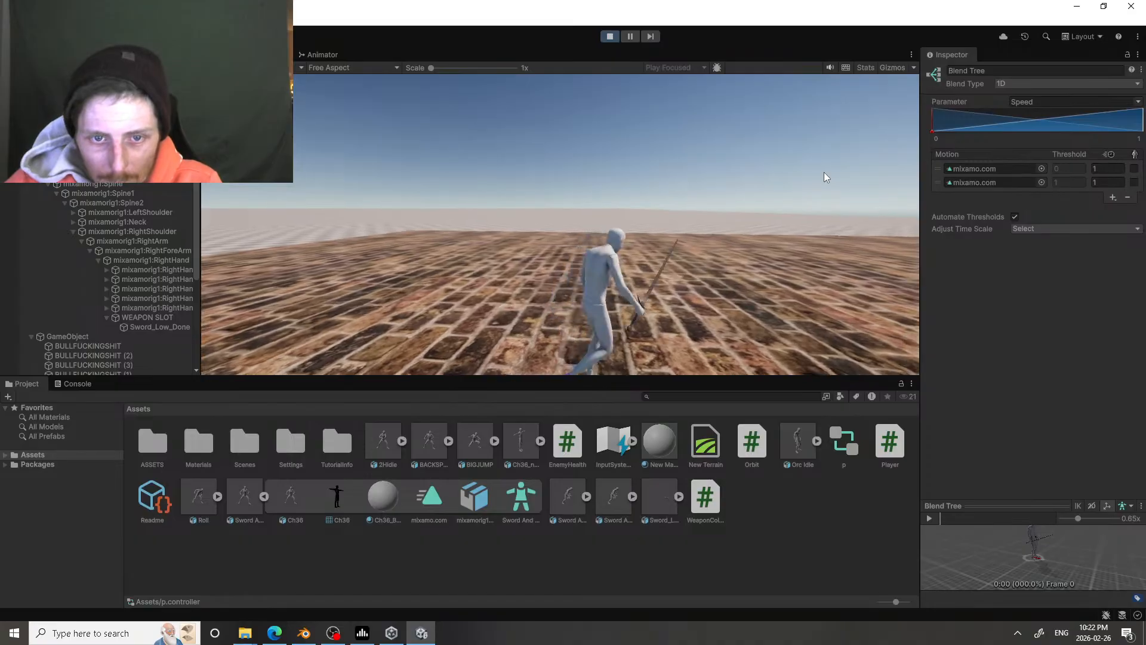
{"action": "key", "text": "a"}
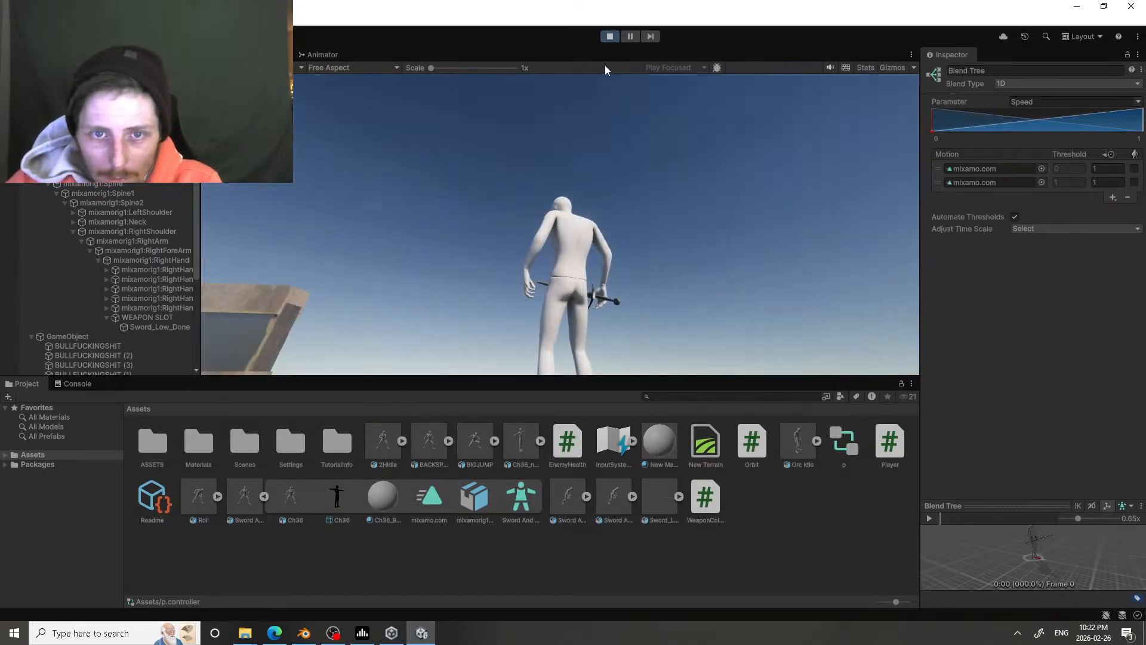
{"action": "left_click", "coordinate": [636, 145]}
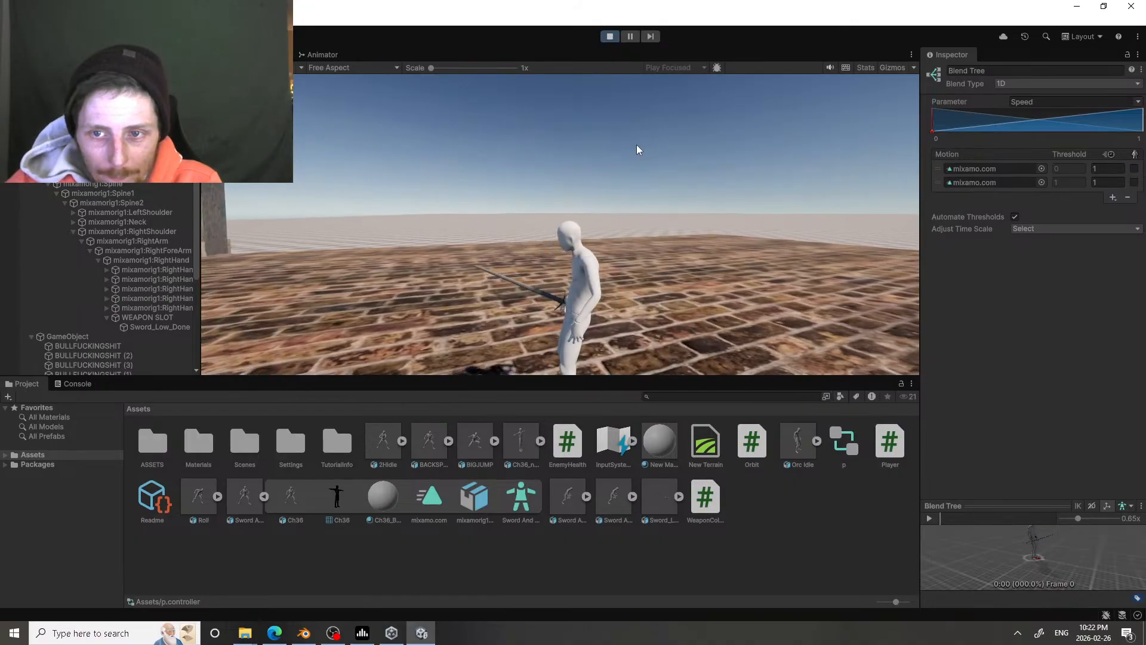
Step: Return to the animator's base layer and show the detailed settings of the Any State to Attack1 transition
{"action": "left_click", "coordinate": [323, 55]}
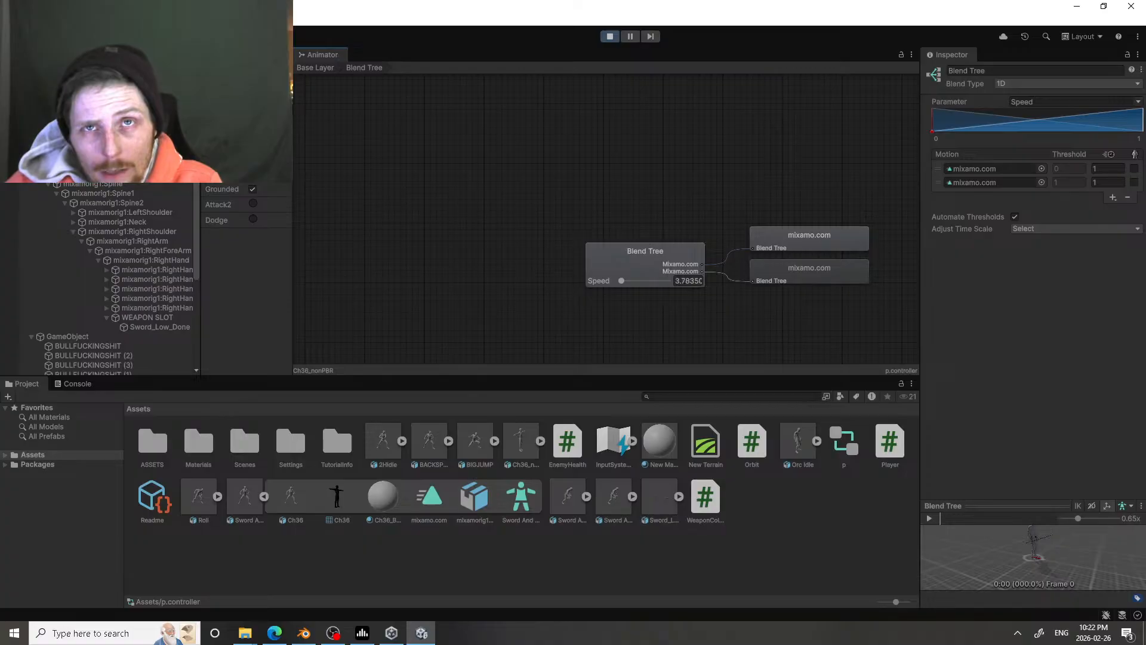
{"action": "left_click", "coordinate": [274, 55]}
{"action": "left_click", "coordinate": [297, 56]}
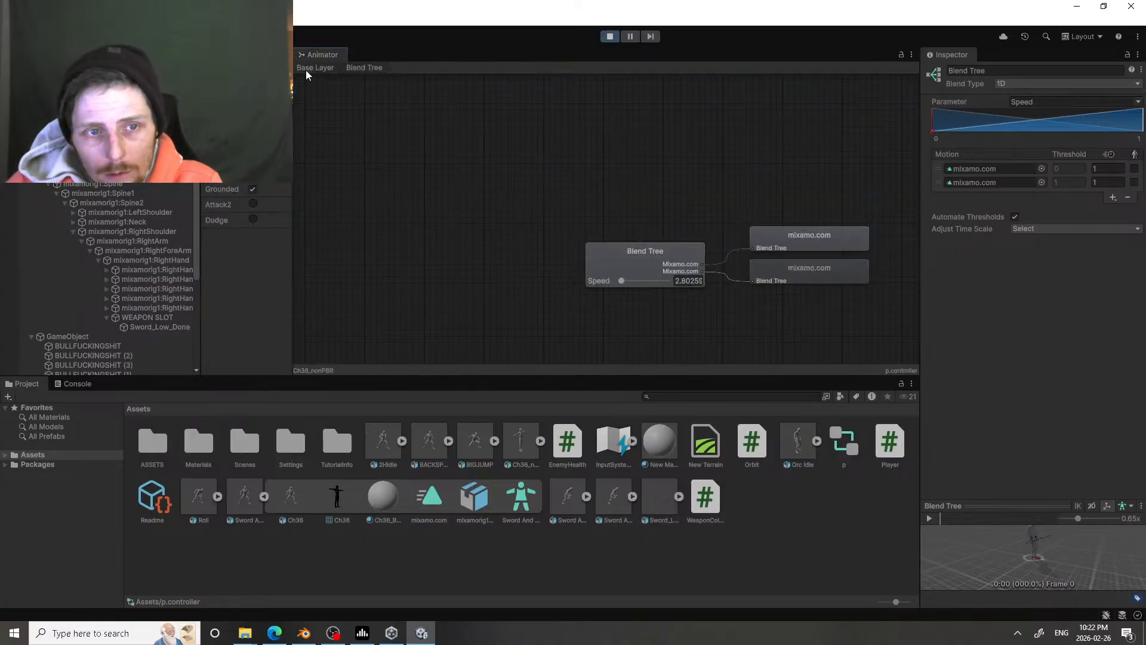
{"action": "left_click", "coordinate": [306, 70]}
{"action": "scroll", "coordinate": [576, 185], "scroll_direction": "up", "scroll_amount": 2}
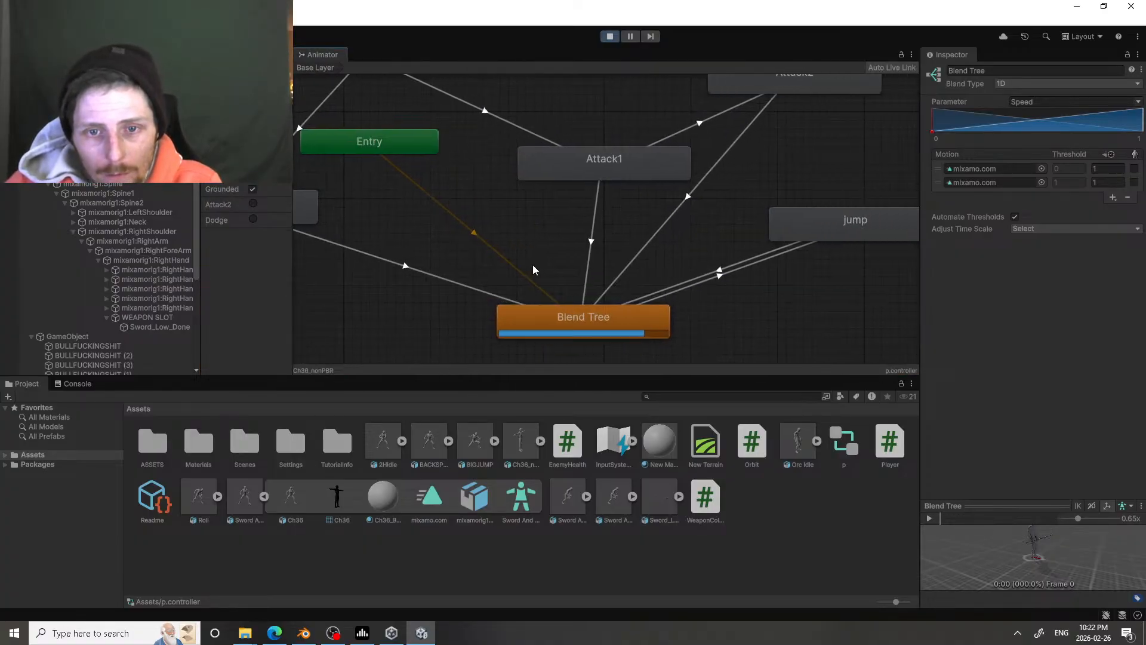
{"action": "scroll", "coordinate": [544, 251], "scroll_direction": "down", "scroll_amount": 4}
{"action": "scroll", "coordinate": [555, 227], "scroll_direction": "up", "scroll_amount": 2}
{"action": "scroll", "coordinate": [555, 222], "scroll_direction": "up", "scroll_amount": 2}
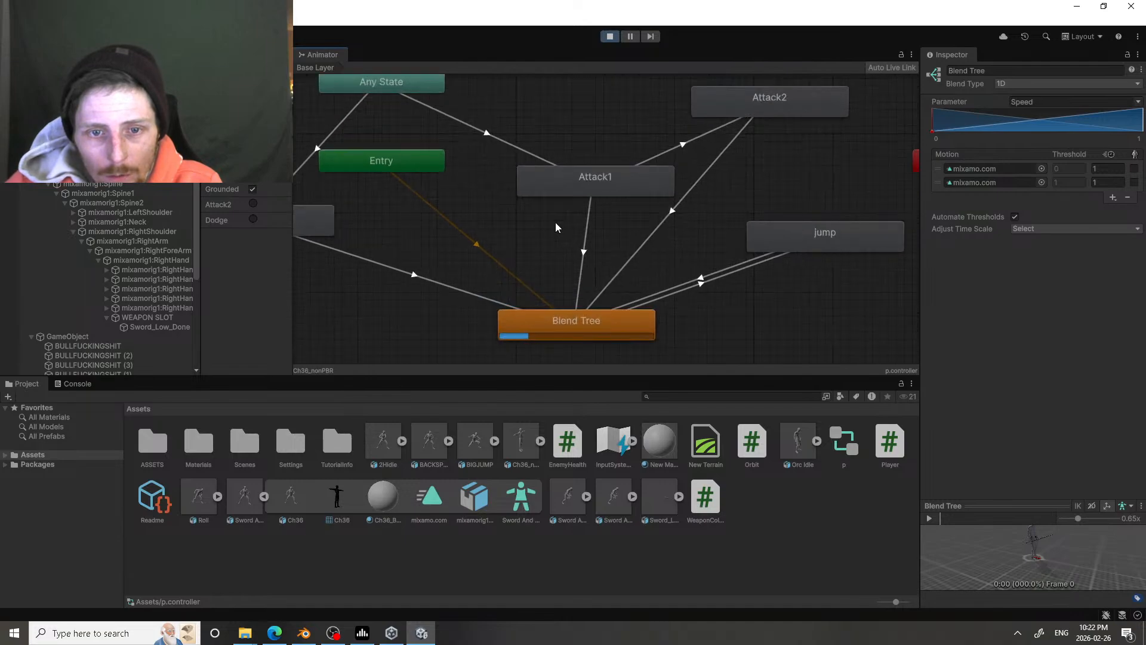
{"action": "scroll", "coordinate": [554, 220], "scroll_direction": "down", "scroll_amount": 1}
{"action": "left_click", "coordinate": [493, 145]}
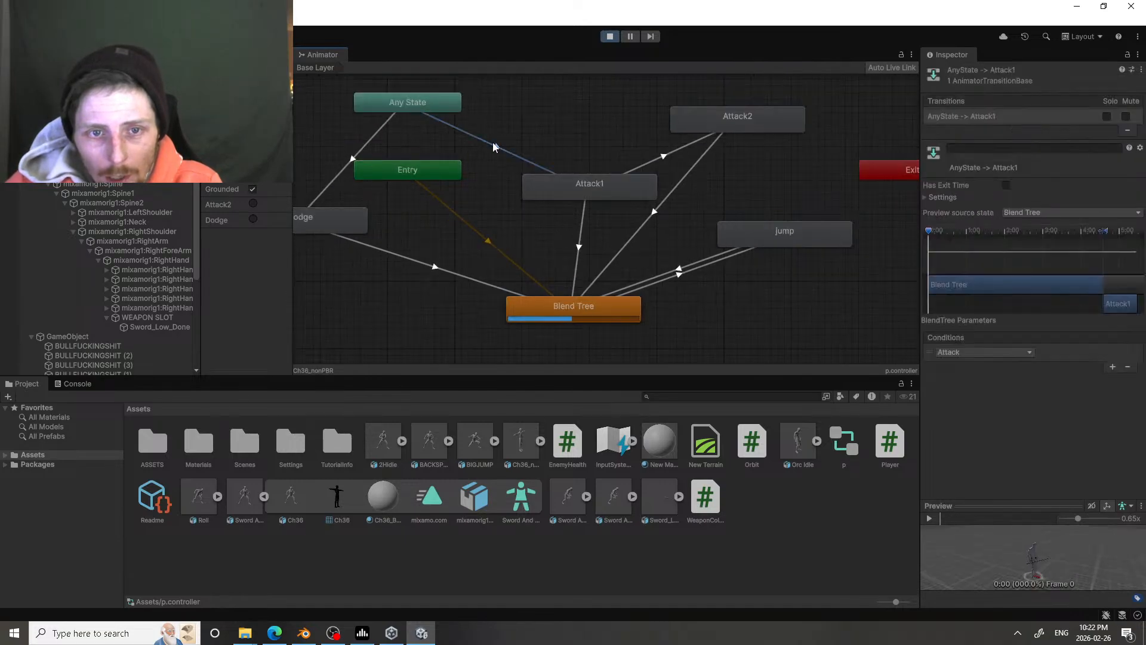
{"action": "left_click", "coordinate": [925, 197]}
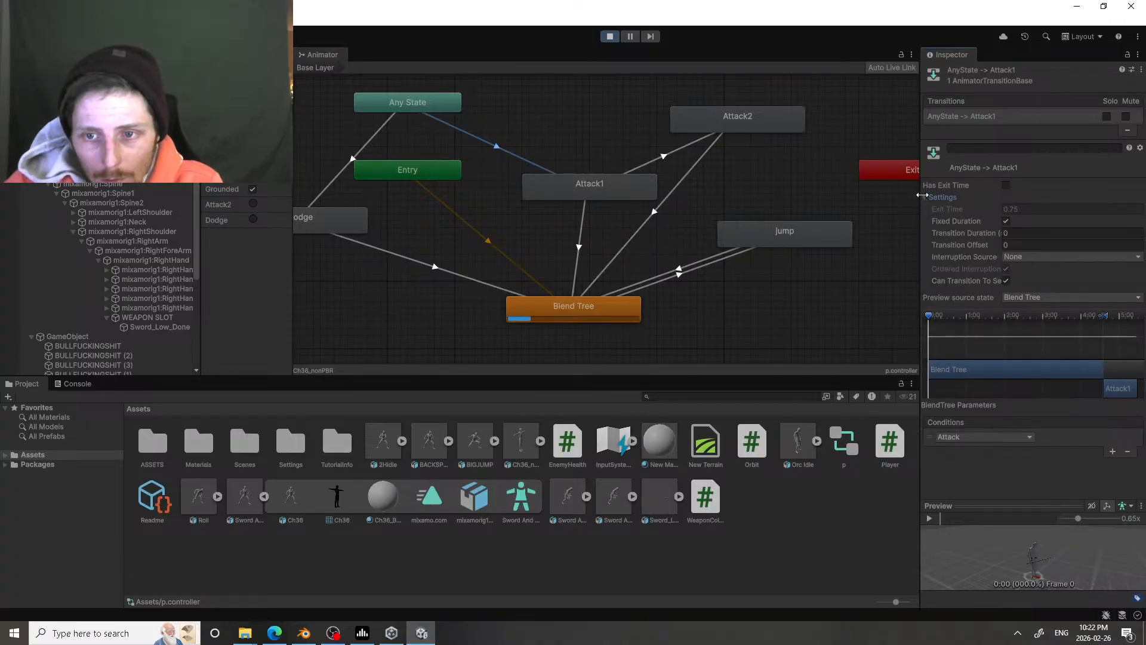
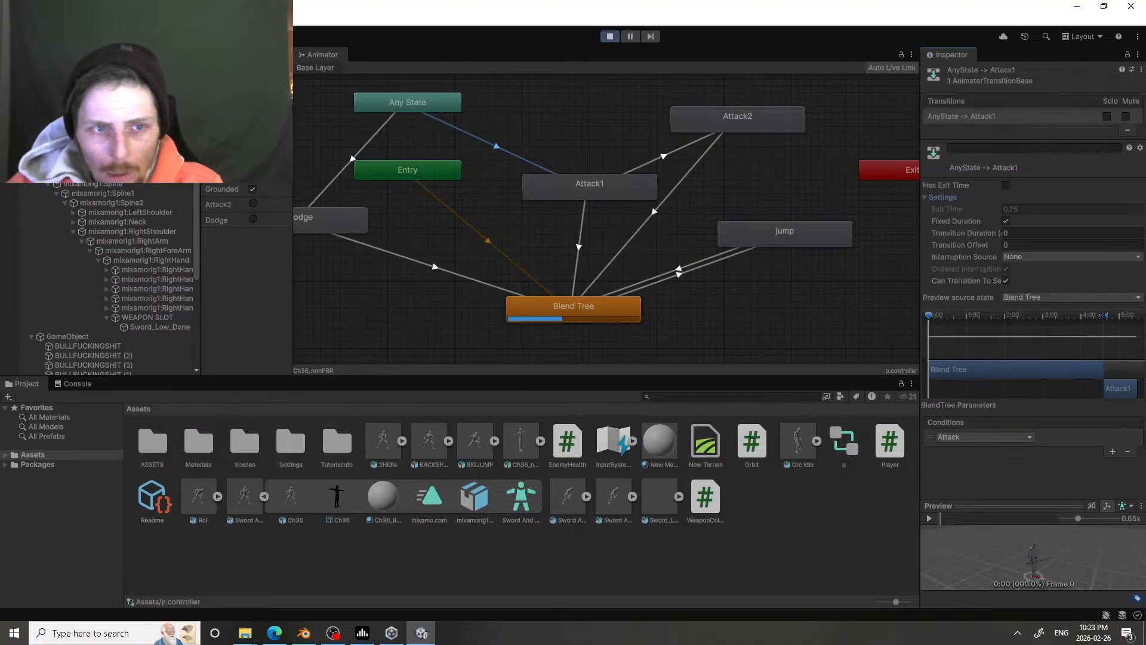
Step: Return to the running game and play-test running forward and sideways, jumping and sword attacks
{"action": "left_click", "coordinate": [272, 55]}
{"action": "key", "text": "w"}
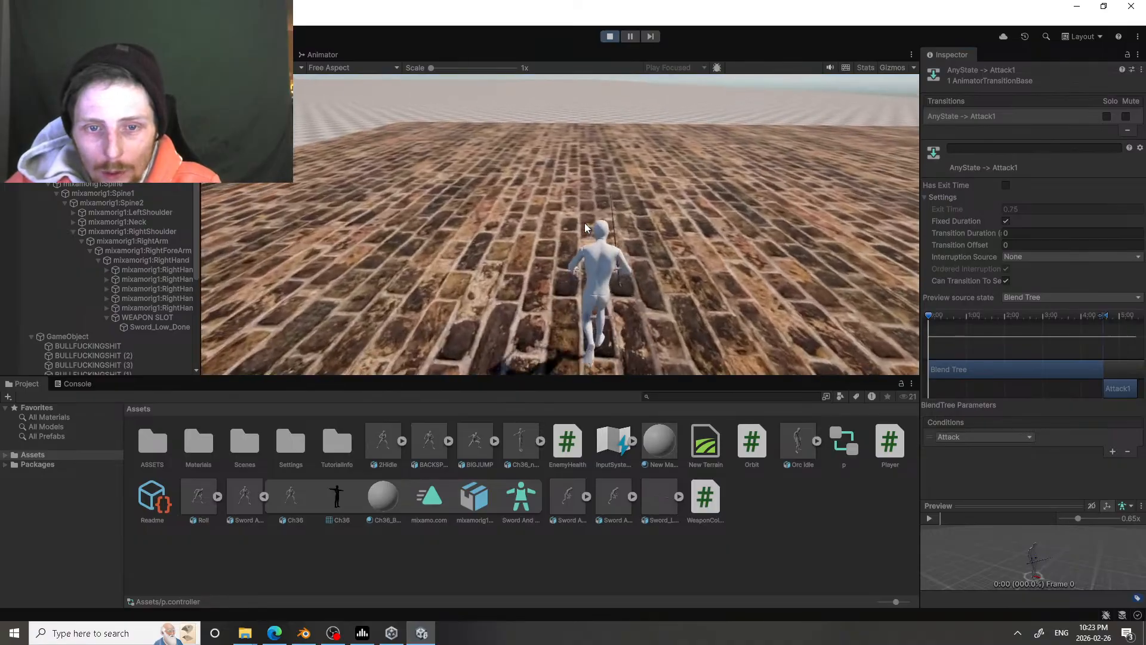
{"action": "left_click", "coordinate": [582, 223]}
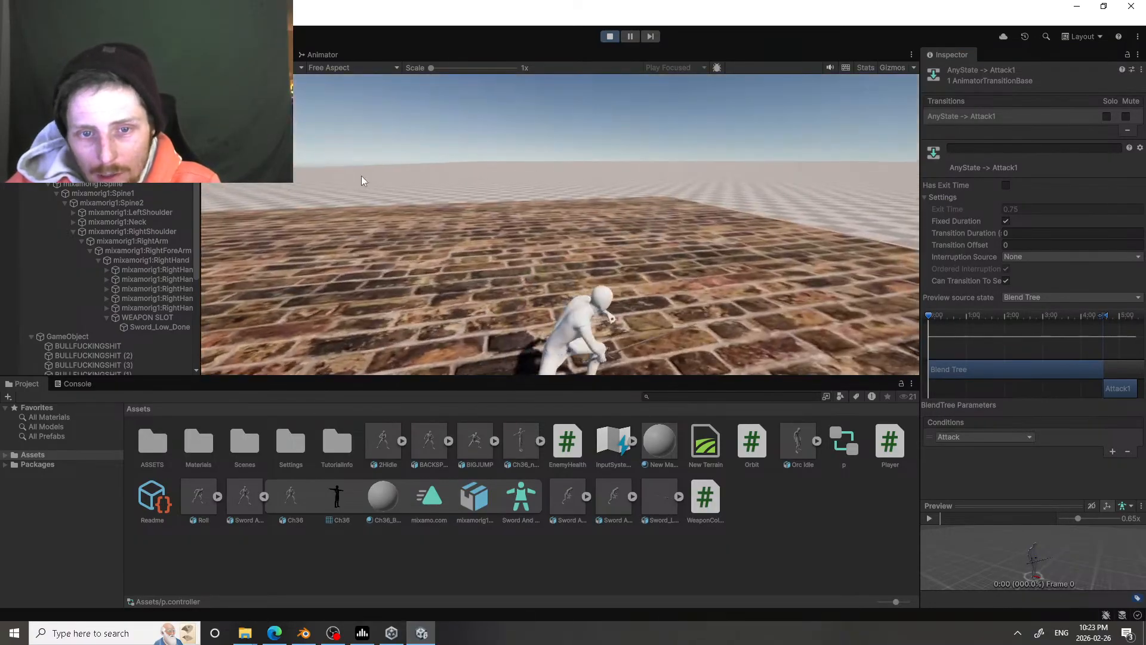
{"action": "left_click", "coordinate": [361, 176]}
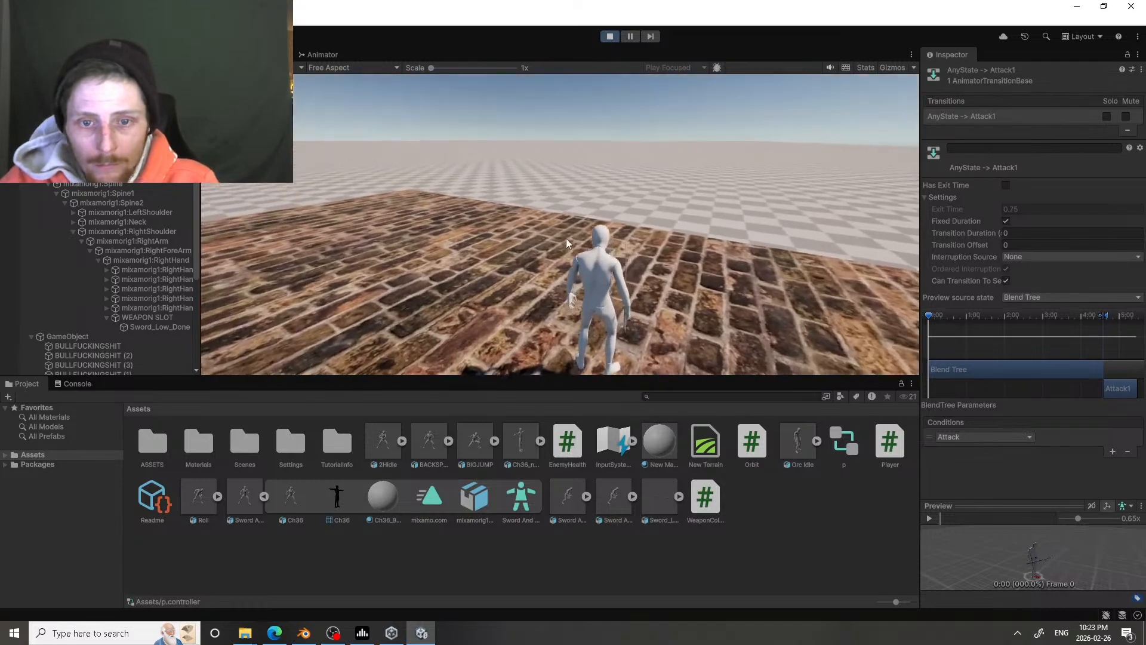
{"action": "key", "text": "d"}
{"action": "key", "text": "space"}
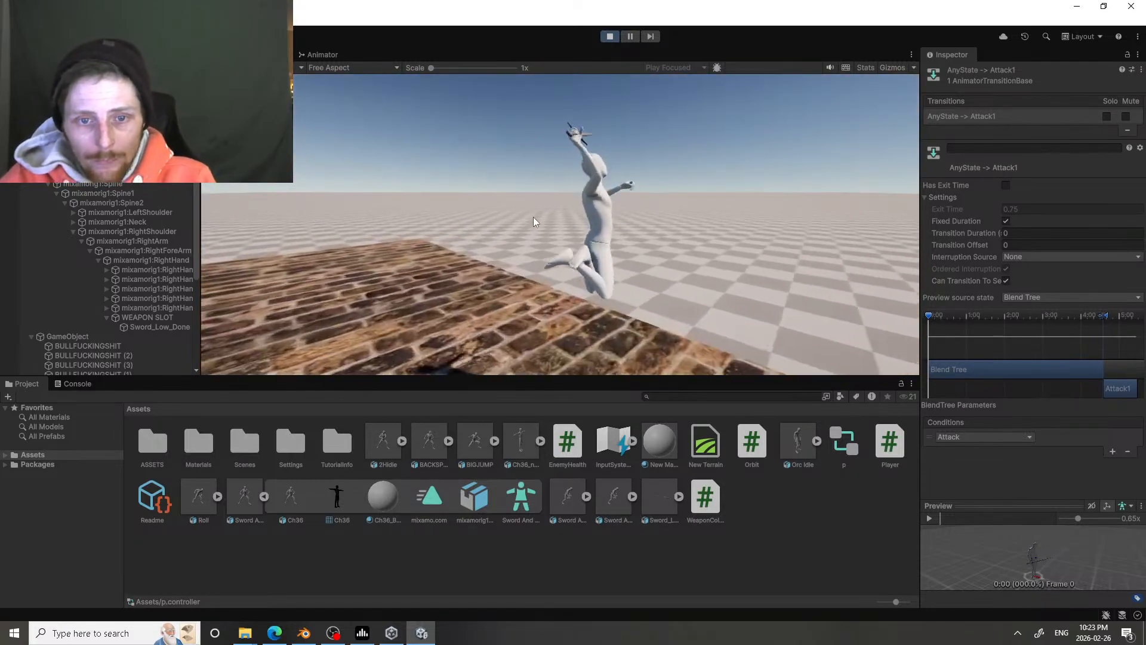
{"action": "left_click", "coordinate": [456, 214]}
Step: Run across the brick floor and attack from several directions, checking how the character turns between idle and attack
{"action": "key", "text": "w"}
{"action": "left_click", "coordinate": [271, 187]}
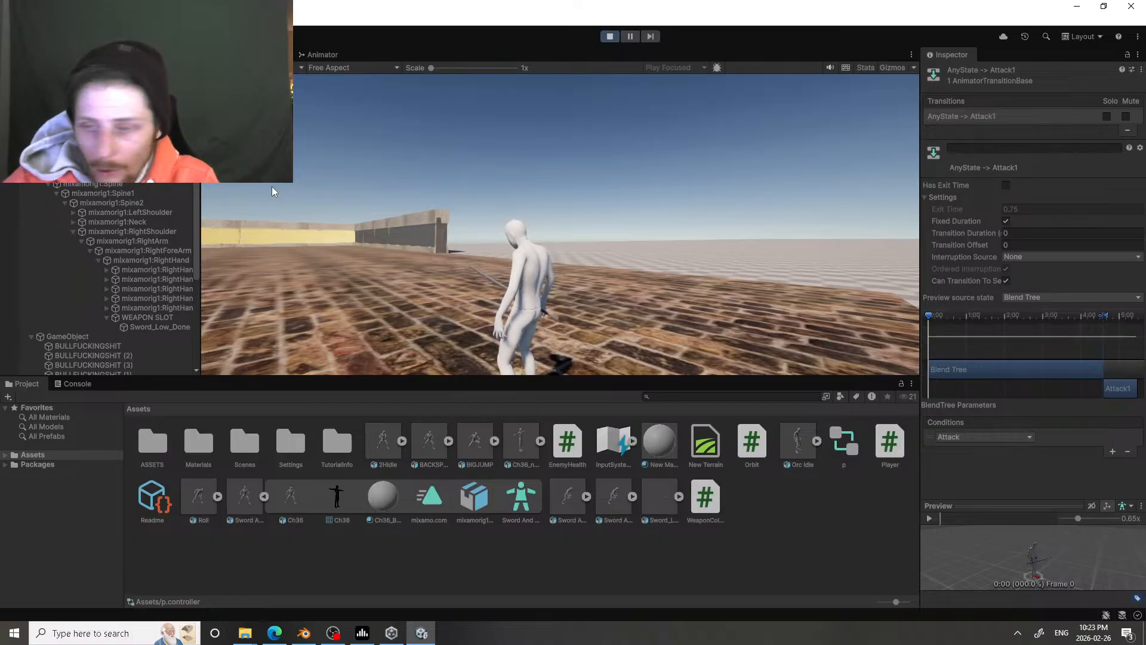
{"action": "key", "text": "w"}
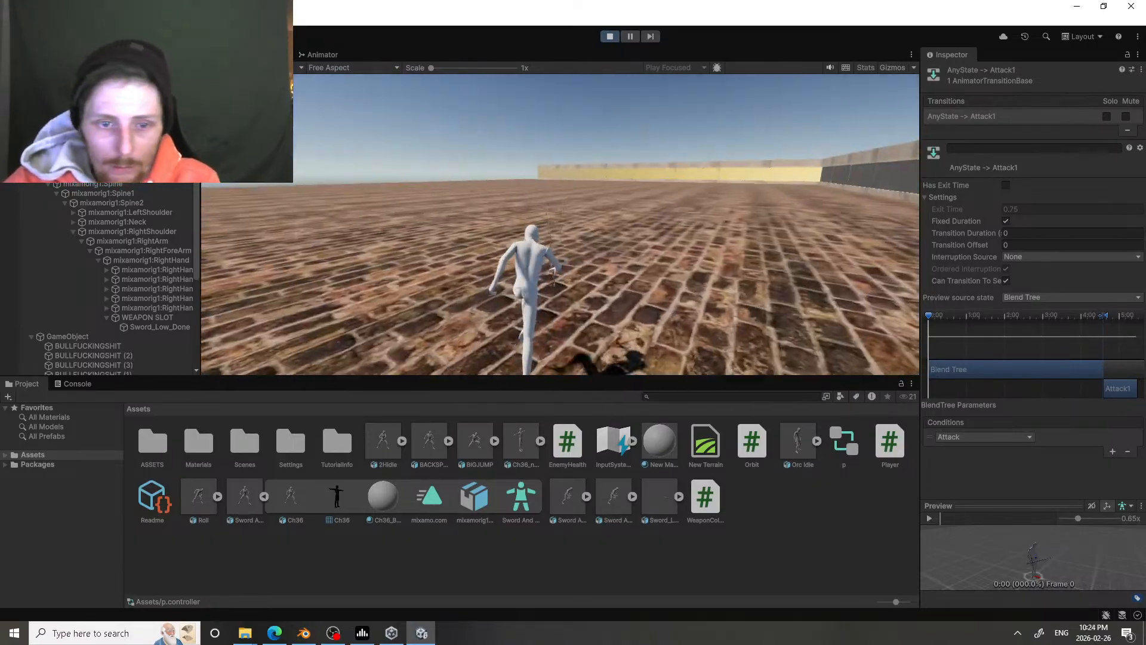
{"action": "left_click", "coordinate": [427, 179]}
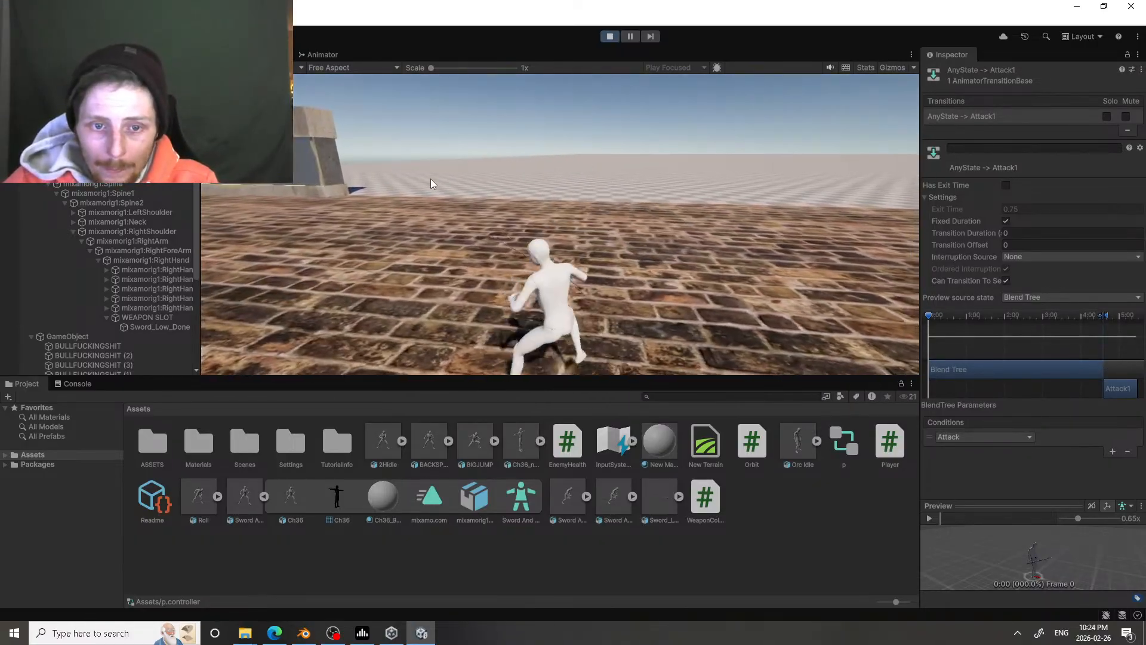
{"action": "left_click", "coordinate": [426, 181]}
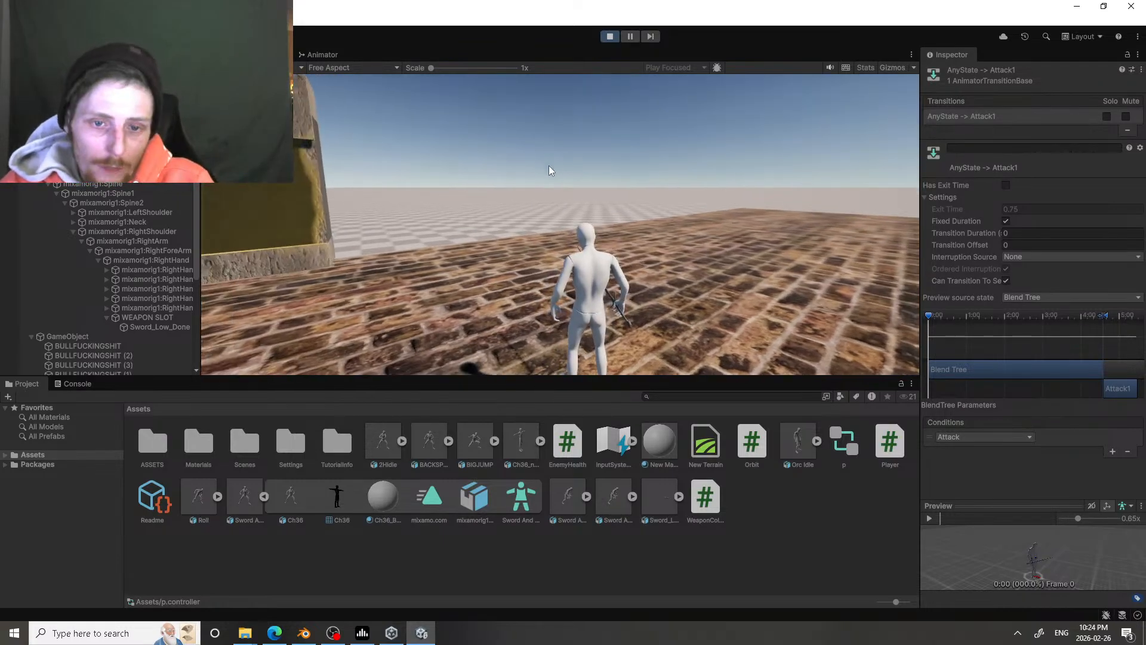
{"action": "left_click", "coordinate": [565, 229]}
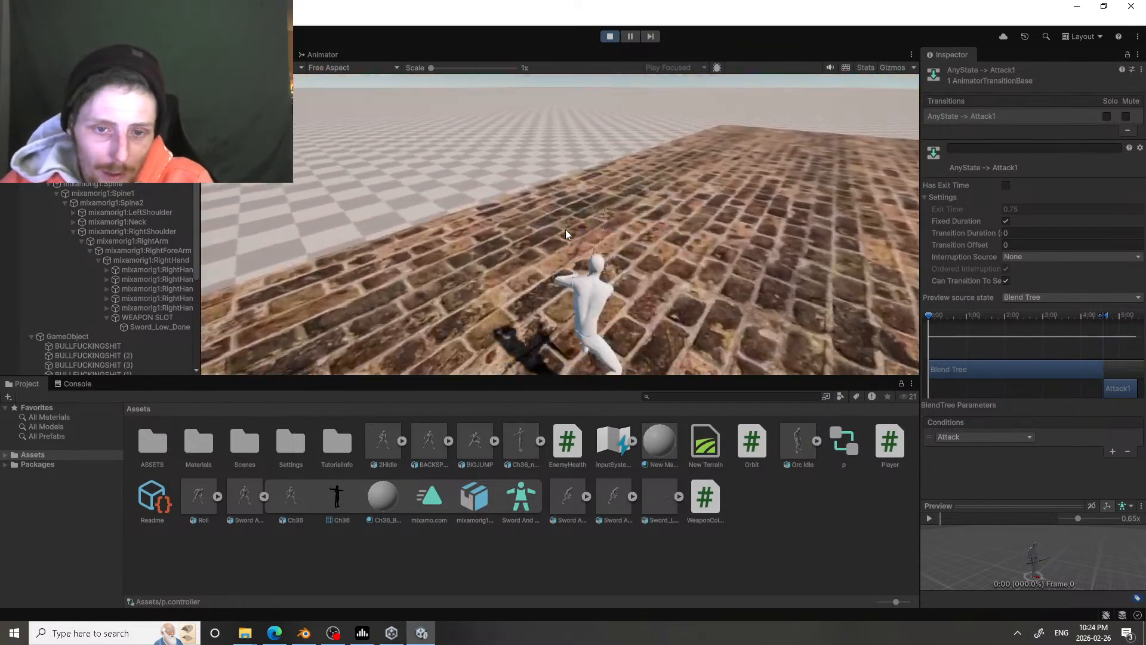
{"action": "key", "text": "w"}
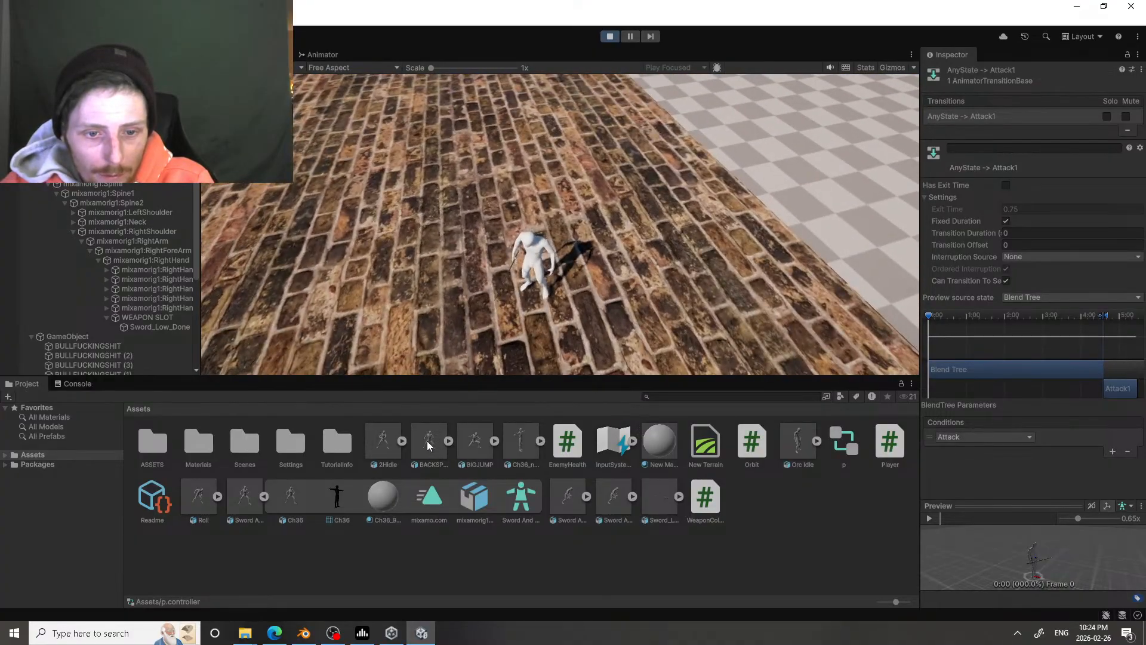
Step: Base the Orc Idle clip's root transform rotation on Original and apply the import settings
{"action": "left_click", "coordinate": [800, 443]}
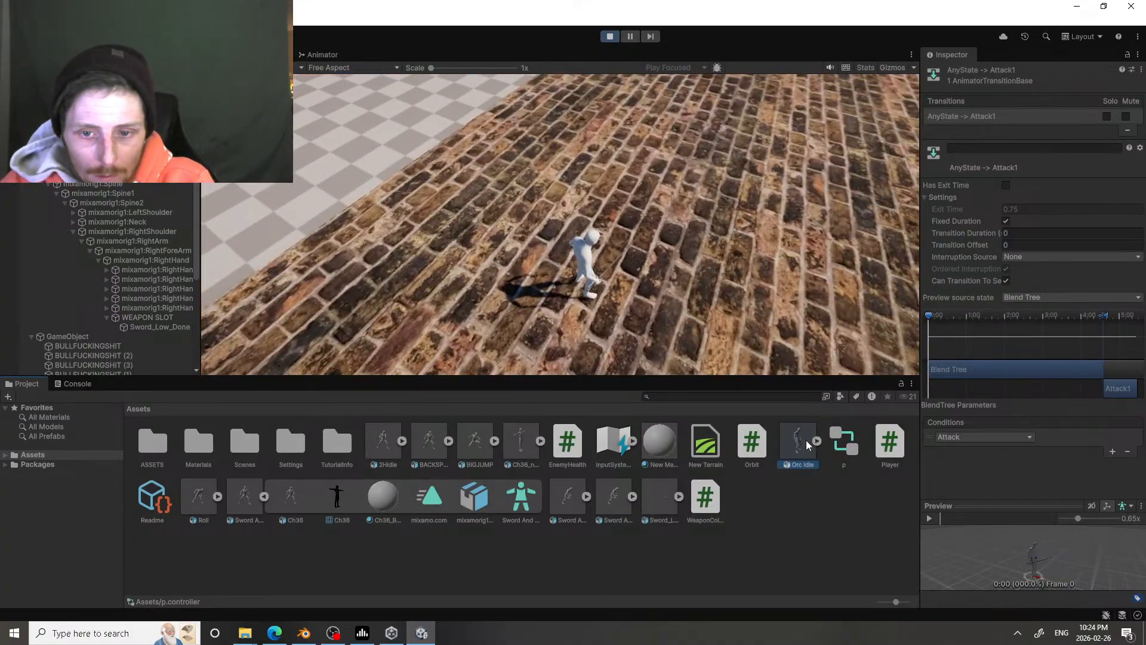
{"action": "scroll", "coordinate": [1059, 286], "scroll_direction": "down", "scroll_amount": 5}
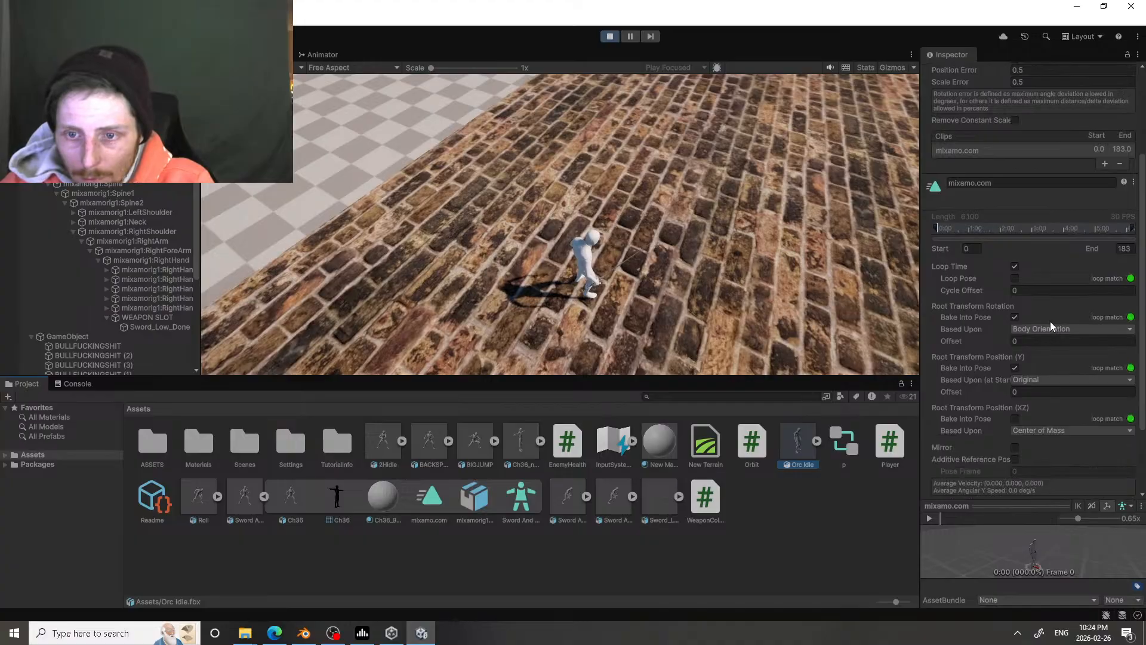
{"action": "left_click", "coordinate": [1052, 329]}
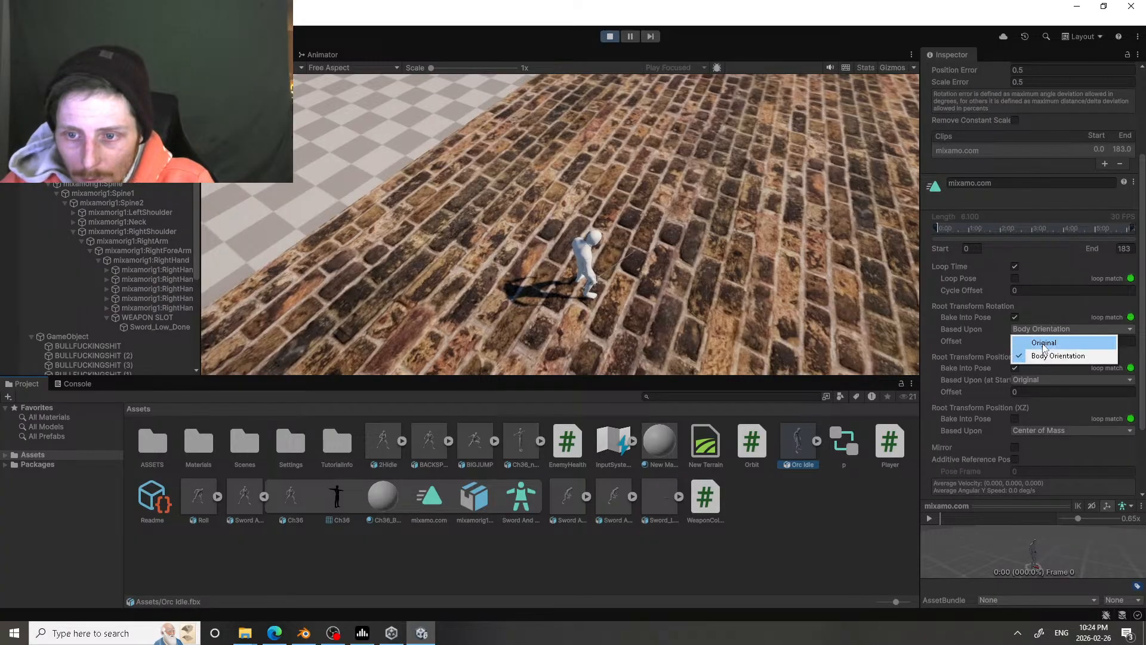
{"action": "left_click", "coordinate": [1045, 343]}
{"action": "scroll", "coordinate": [1081, 418], "scroll_direction": "down", "scroll_amount": 3}
{"action": "left_click", "coordinate": [1120, 472]}
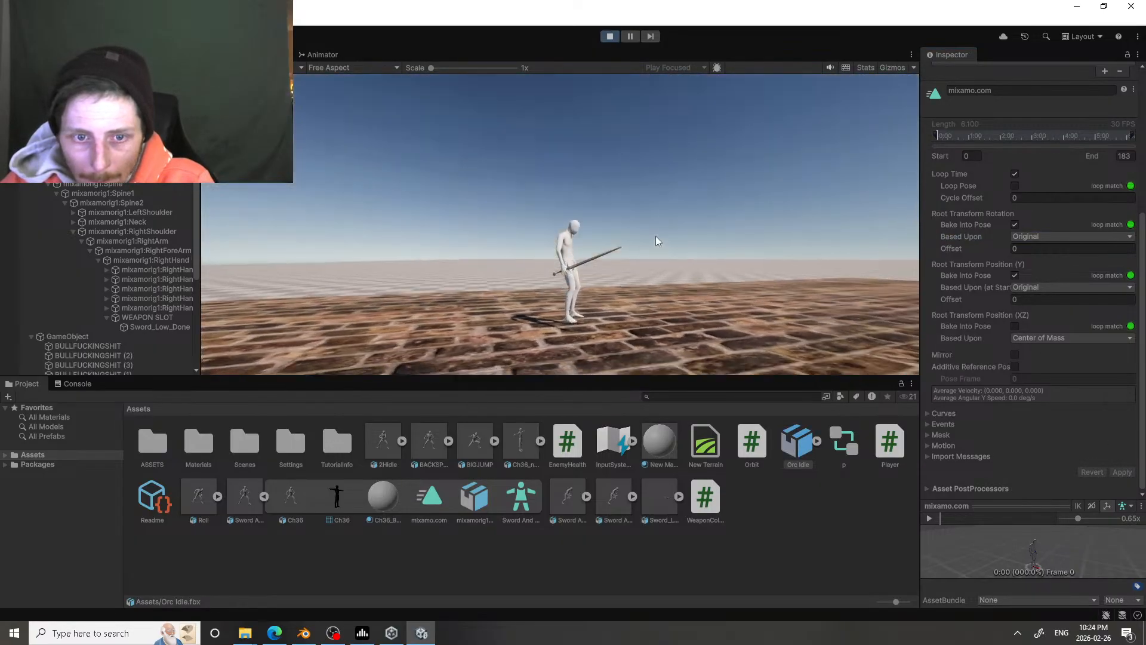
Step: Play-test the reimported idle by running in different directions, attacking and stopping to check the stance
{"action": "key", "text": "d"}
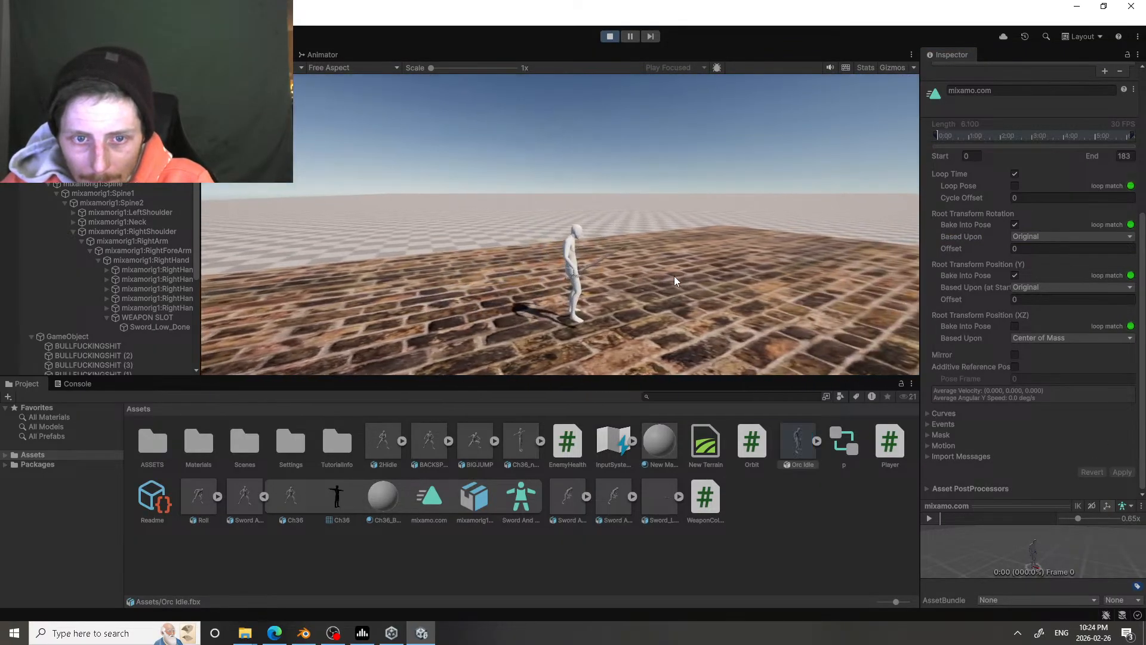
{"action": "left_click", "coordinate": [675, 277]}
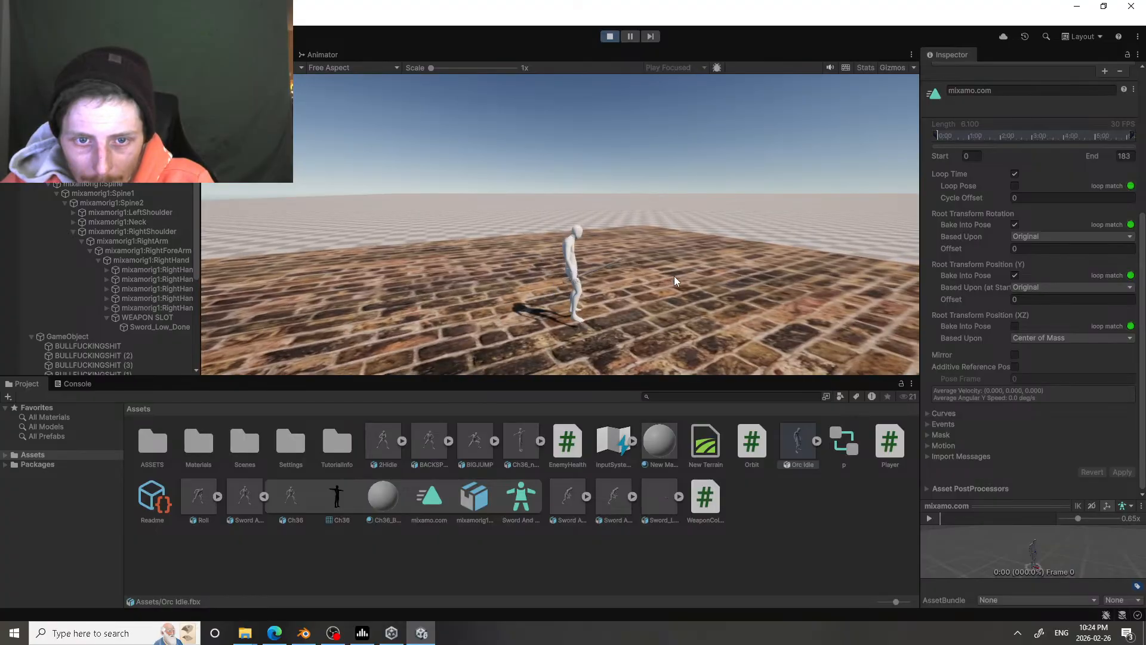
{"action": "key", "text": "a"}
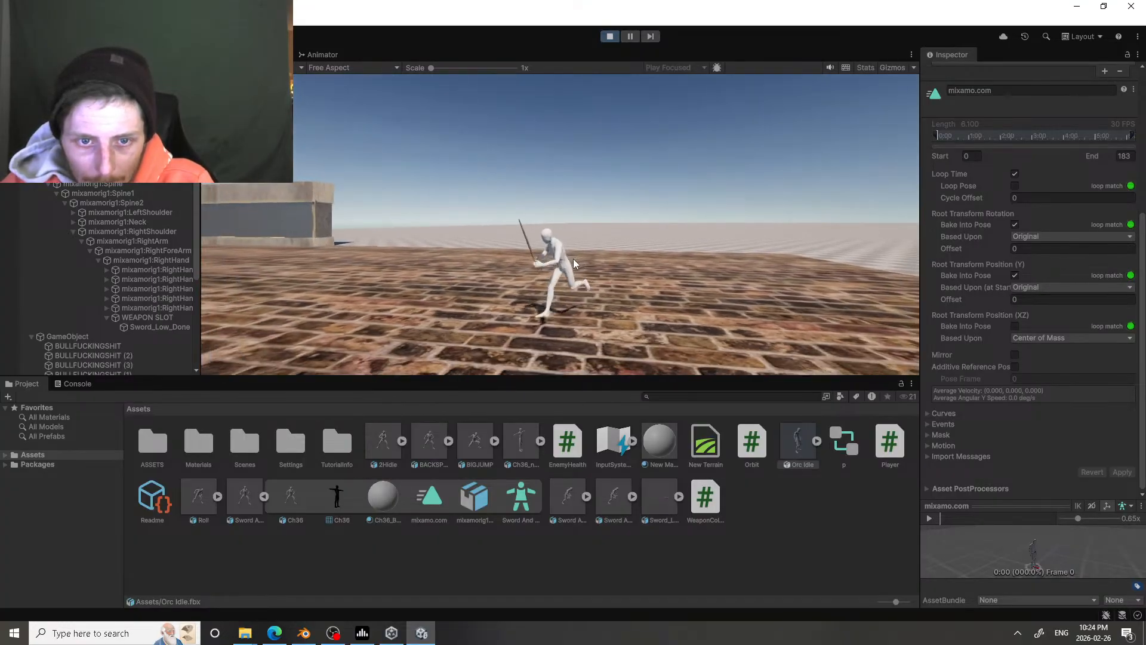
{"action": "key", "text": "w"}
{"action": "left_click", "coordinate": [396, 284]}
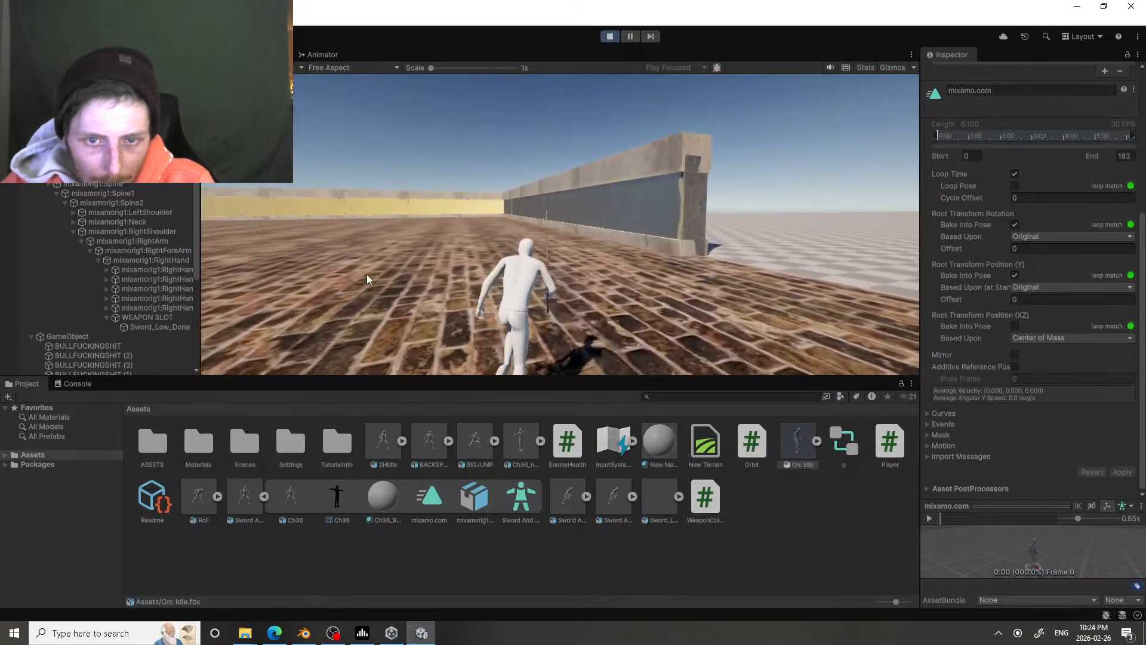
{"action": "key", "text": "d"}
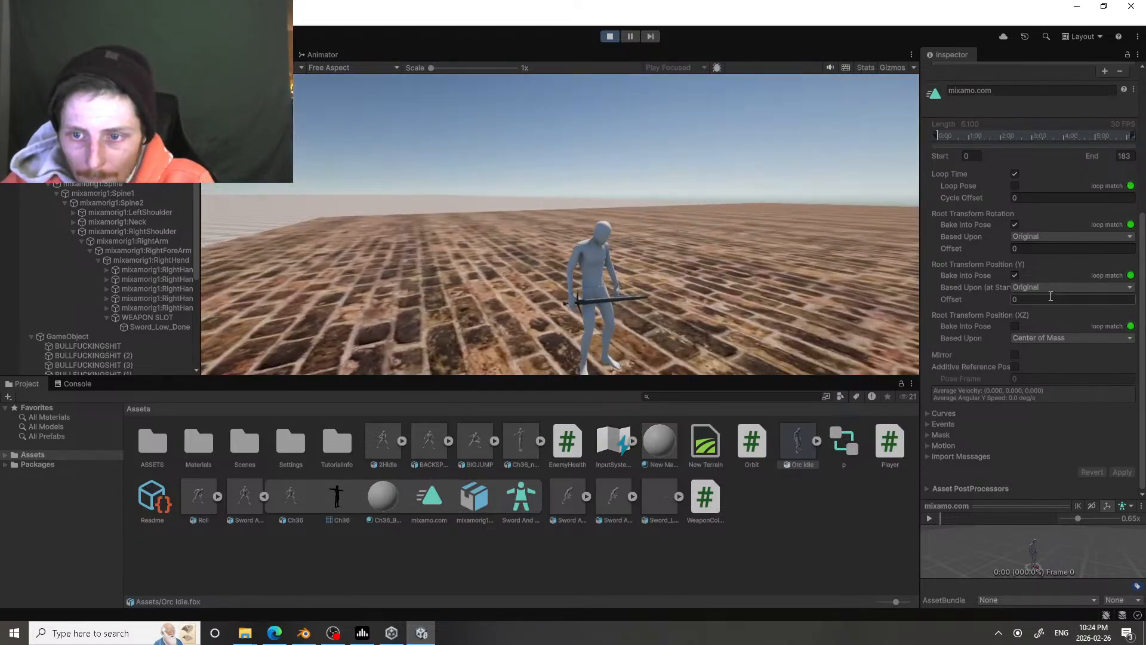
Step: Base Orc Idle's root transform position (Y) on Feet, apply it and test the idle in the game
{"action": "left_click", "coordinate": [1051, 287]}
{"action": "left_click", "coordinate": [1034, 327]}
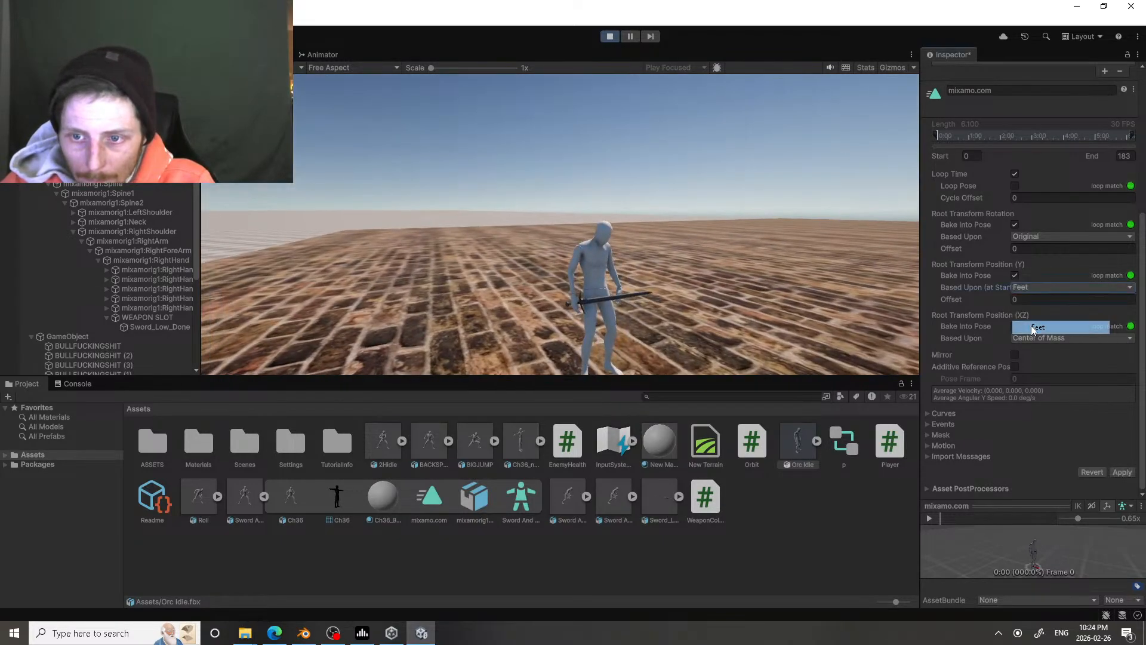
{"action": "left_click", "coordinate": [1122, 473]}
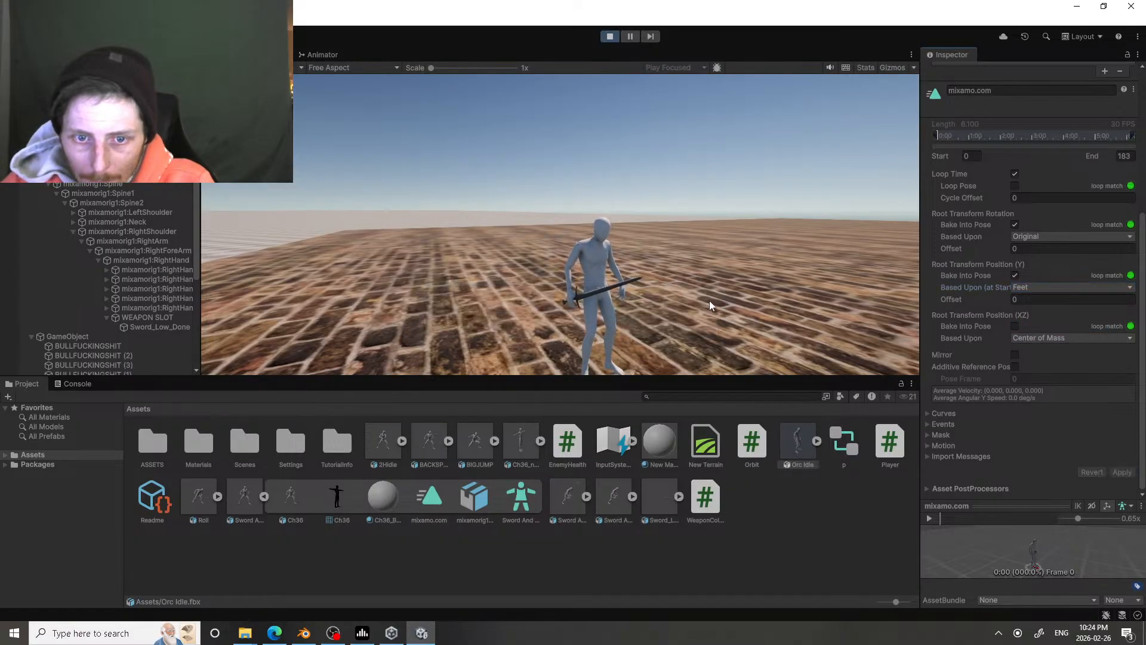
{"action": "key", "text": "w"}
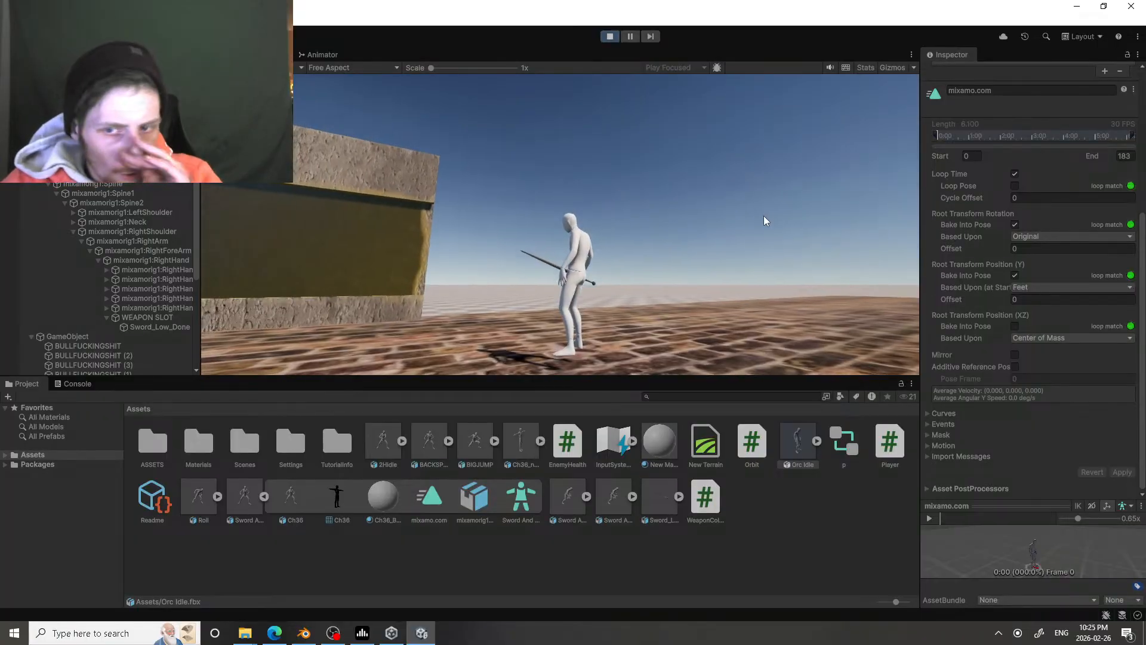
Step: Base Orc Idle's root transform position (XZ) on Original and apply the import settings
{"action": "left_click", "coordinate": [1081, 339]}
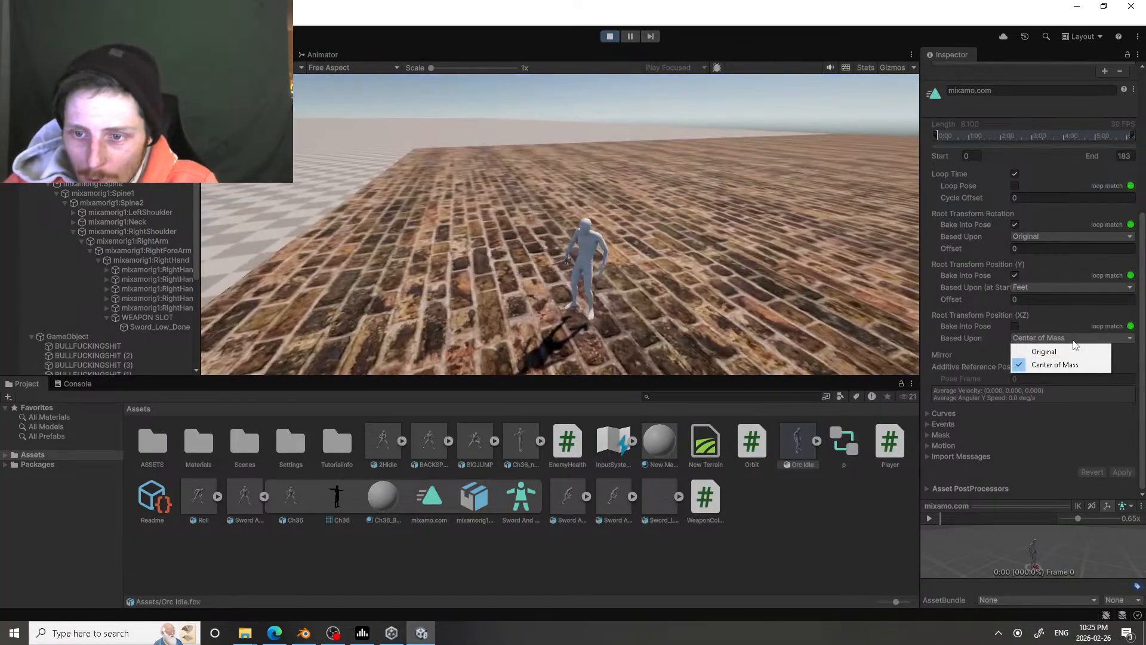
{"action": "left_click", "coordinate": [1036, 351]}
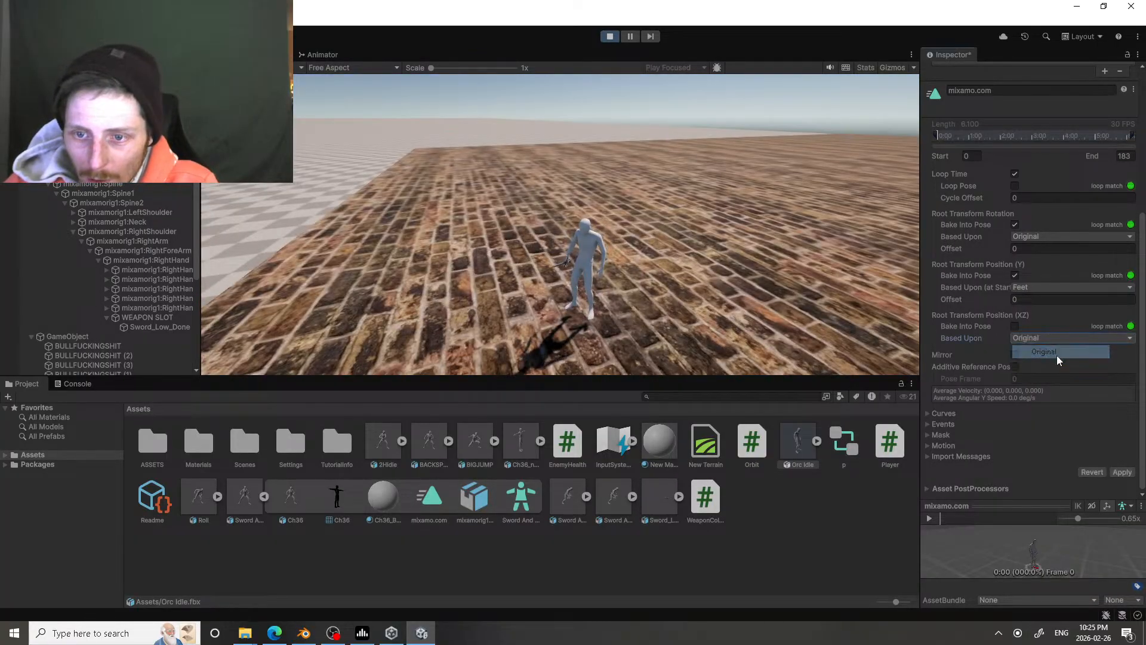
{"action": "left_click", "coordinate": [1123, 473]}
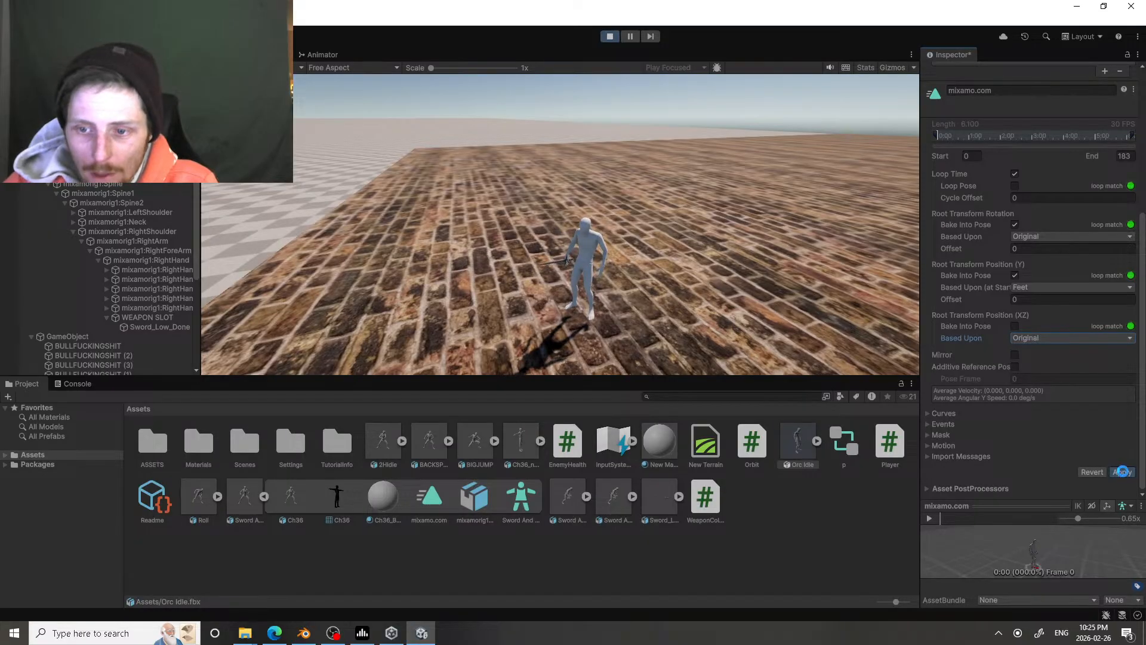
{"action": "left_click", "coordinate": [1029, 339]}
{"action": "left_click", "coordinate": [1042, 351]}
Step: Set Orc Idle's root transform position (Y) back to Original, apply it and check the idle in the game
{"action": "left_click", "coordinate": [1037, 289]}
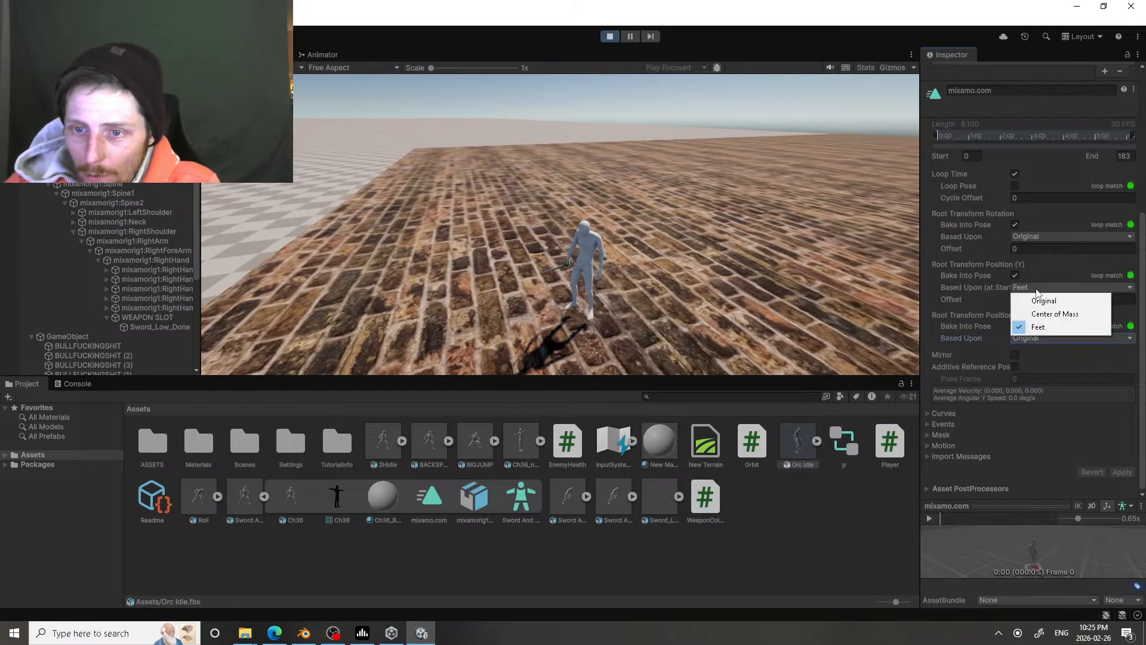
{"action": "left_click", "coordinate": [1044, 301]}
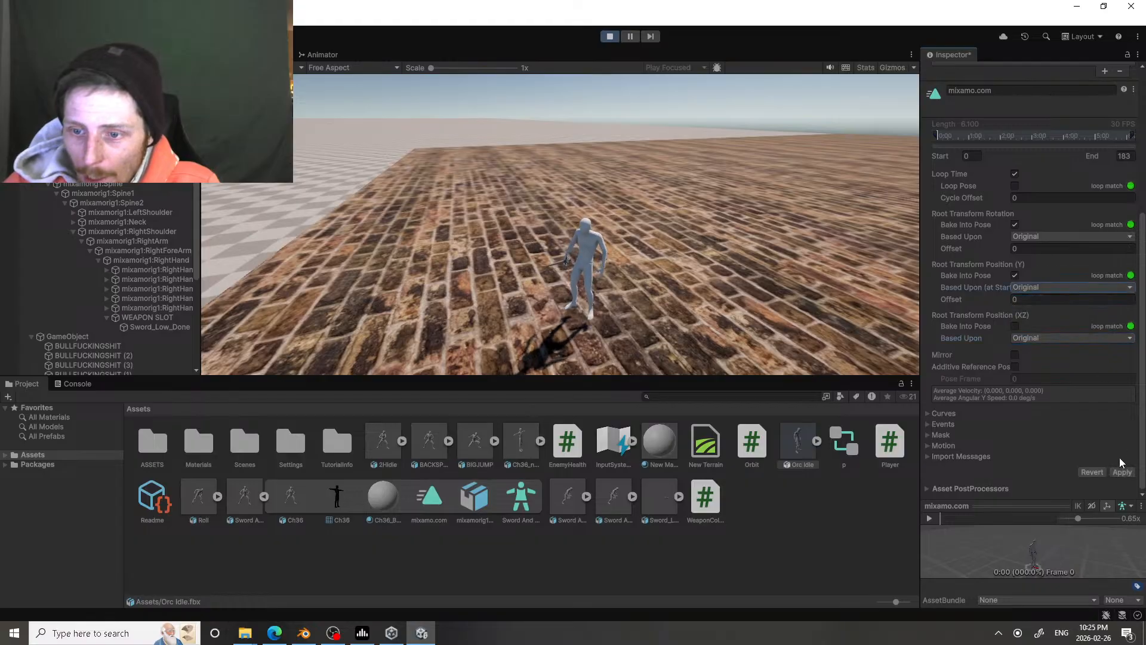
{"action": "left_click", "coordinate": [1123, 472]}
{"action": "left_click", "coordinate": [642, 299]}
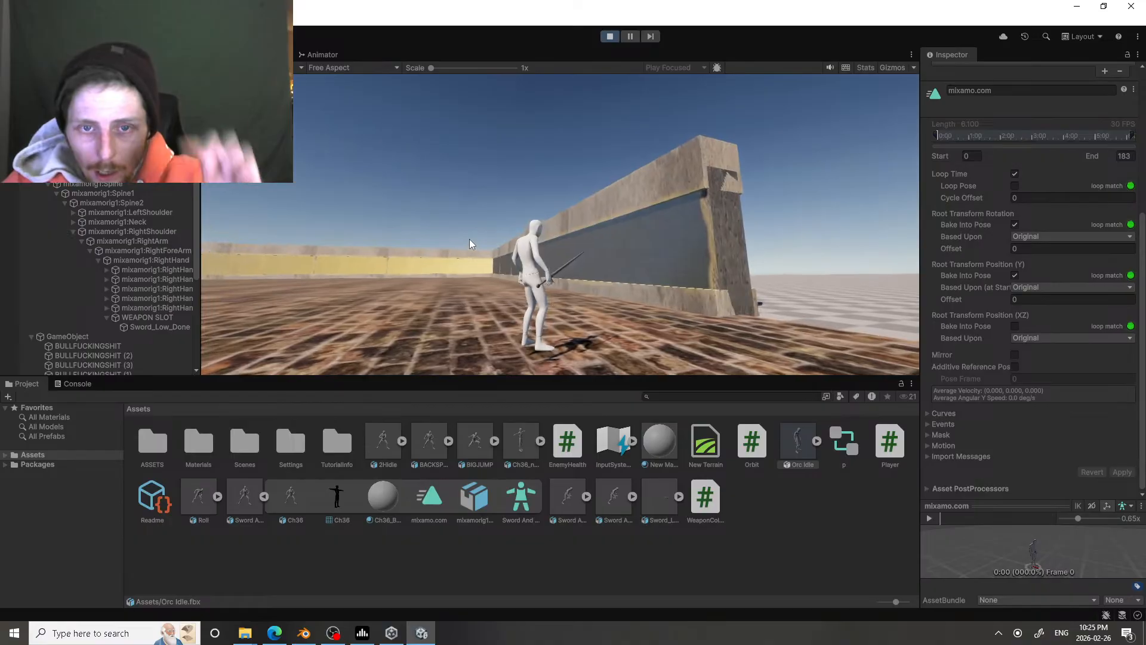
Step: Stop the game, select the player and bring its feet and collider into close view in the scene
{"action": "left_click", "coordinate": [609, 36]}
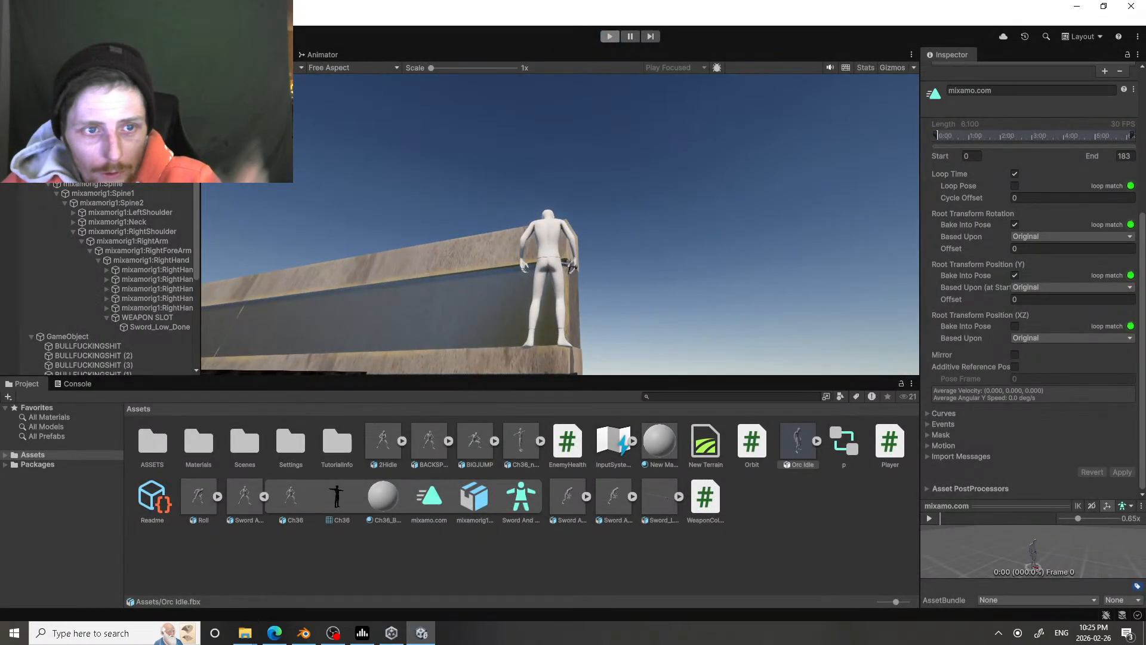
{"action": "left_click", "coordinate": [71, 136]}
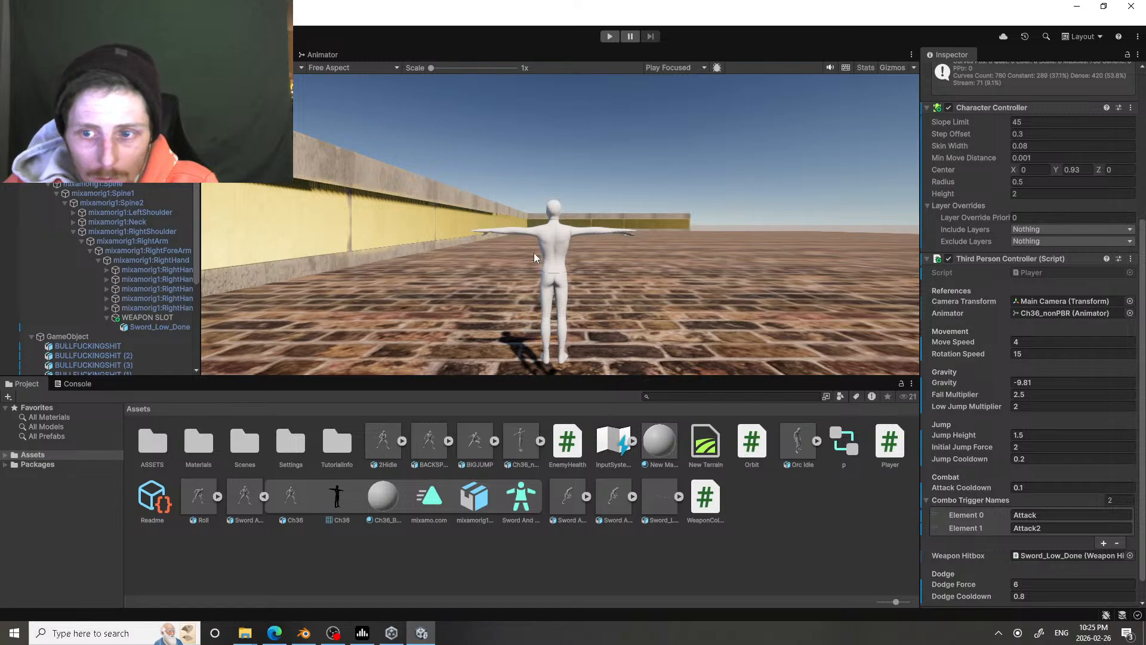
{"action": "left_click", "coordinate": [220, 55]}
{"action": "right_click_drag", "start_coordinate": [382, 200], "coordinate": [877, 83]}
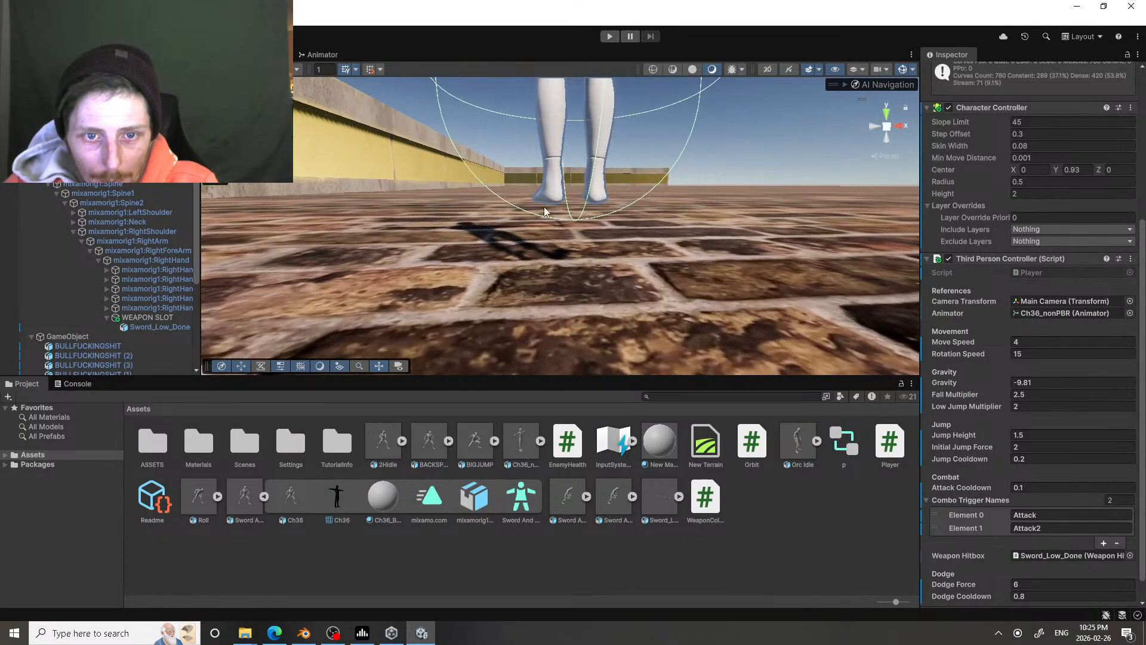
Step: Lower the player slightly toward the brick floor, inspect its feet and collider up close, and reopen the animator's state graph
{"action": "right_click_drag", "start_coordinate": [549, 209], "coordinate": [605, 174]}
{"action": "key", "text": "s"}
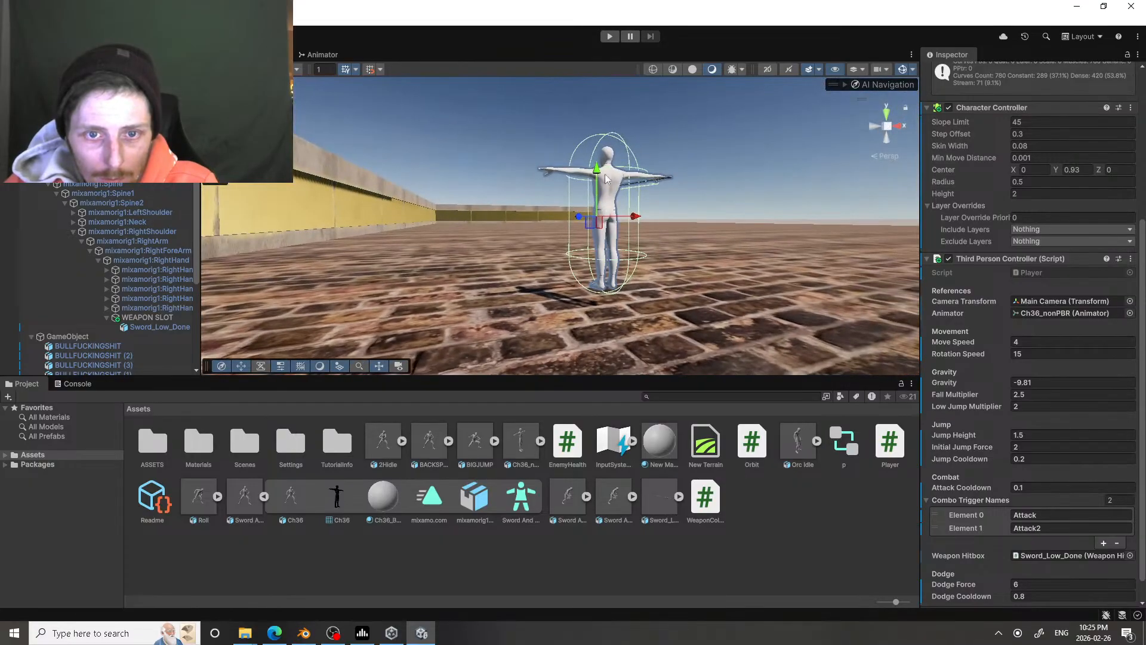
{"action": "left_click_drag", "start_coordinate": [600, 174], "coordinate": [603, 188]}
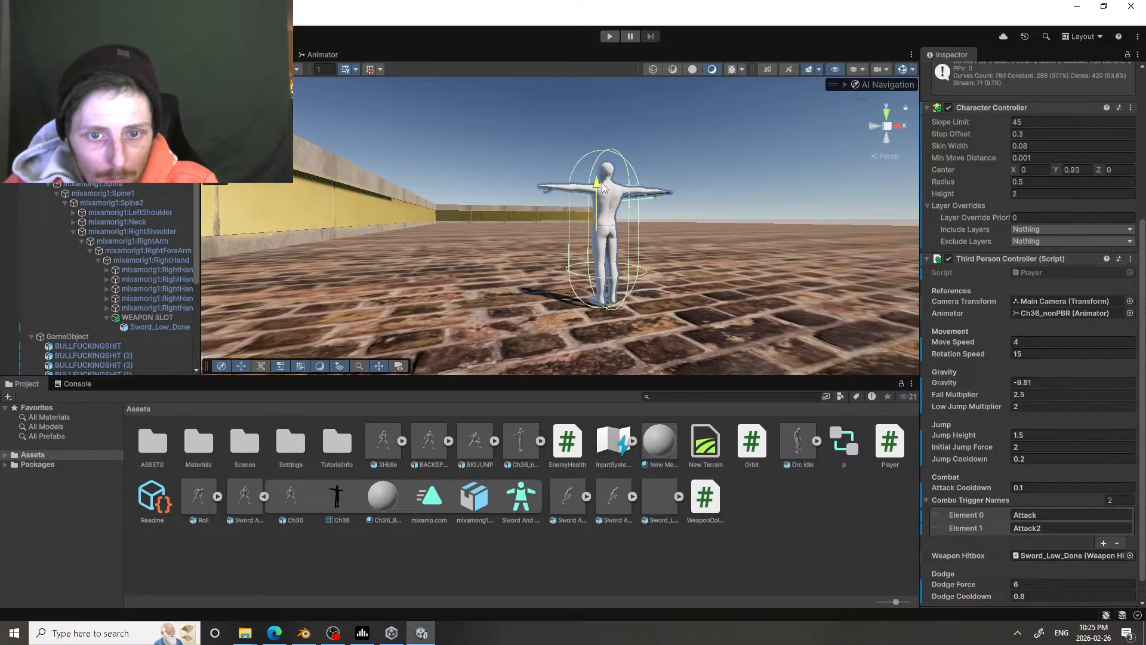
{"action": "right_click_drag", "start_coordinate": [671, 226], "coordinate": [647, 237]}
{"action": "key", "text": "w"}
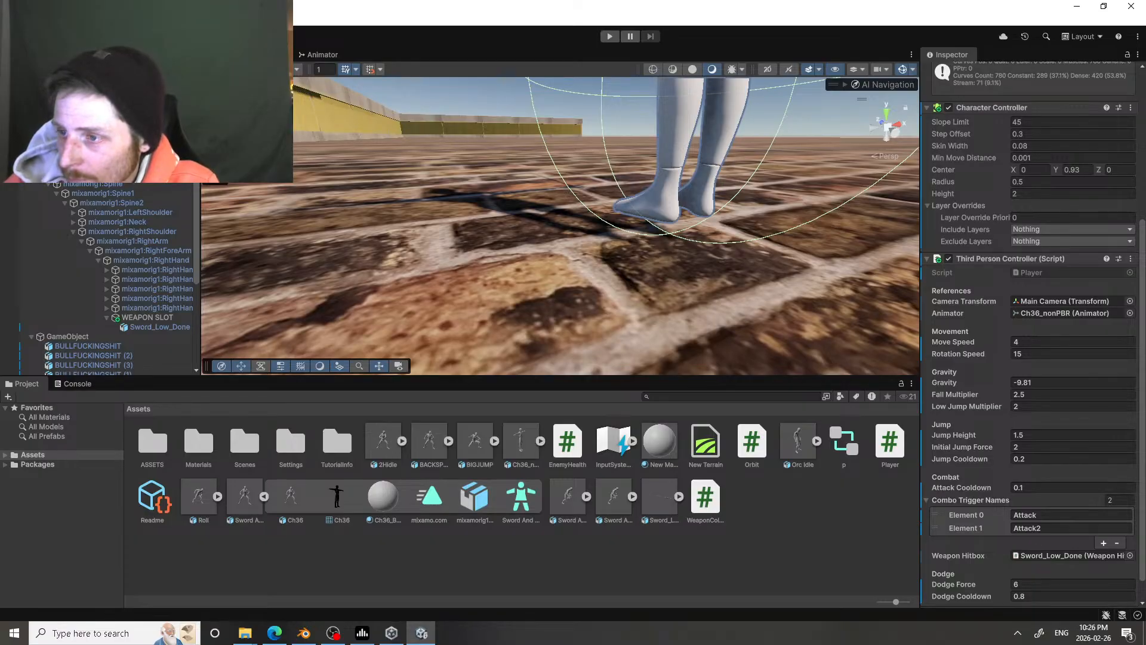
{"action": "left_click", "coordinate": [323, 54]}
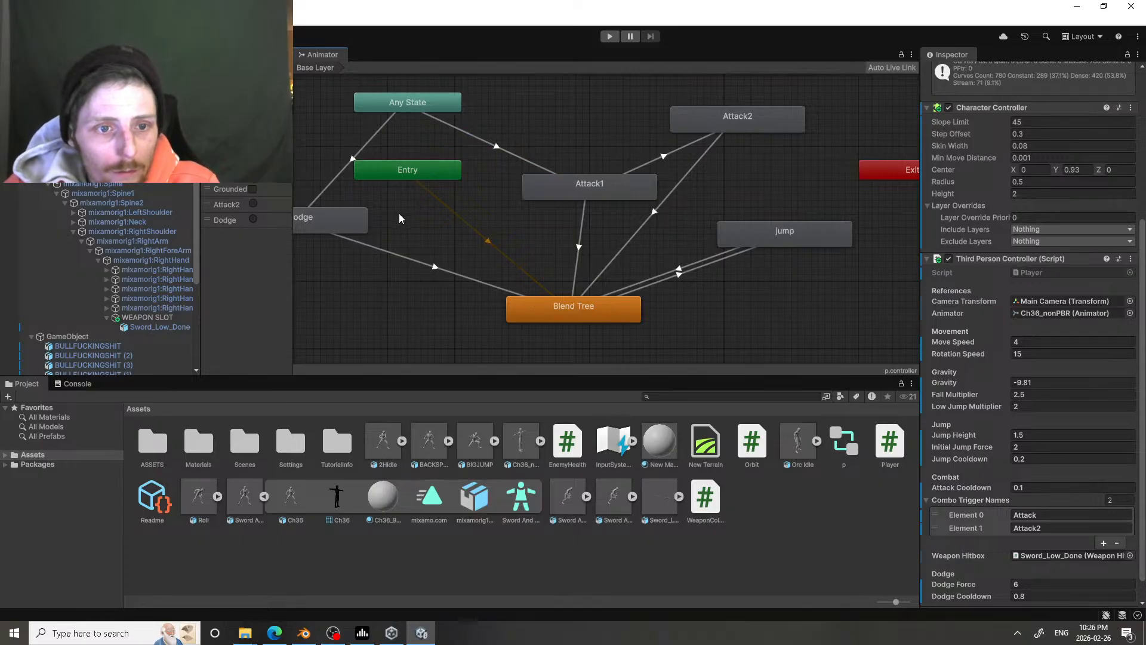
Step: Inspect the Dodge state's settings and tag in the animator graph, and return to the game view
{"action": "left_click", "coordinate": [353, 221]}
{"action": "left_click", "coordinate": [984, 83]}
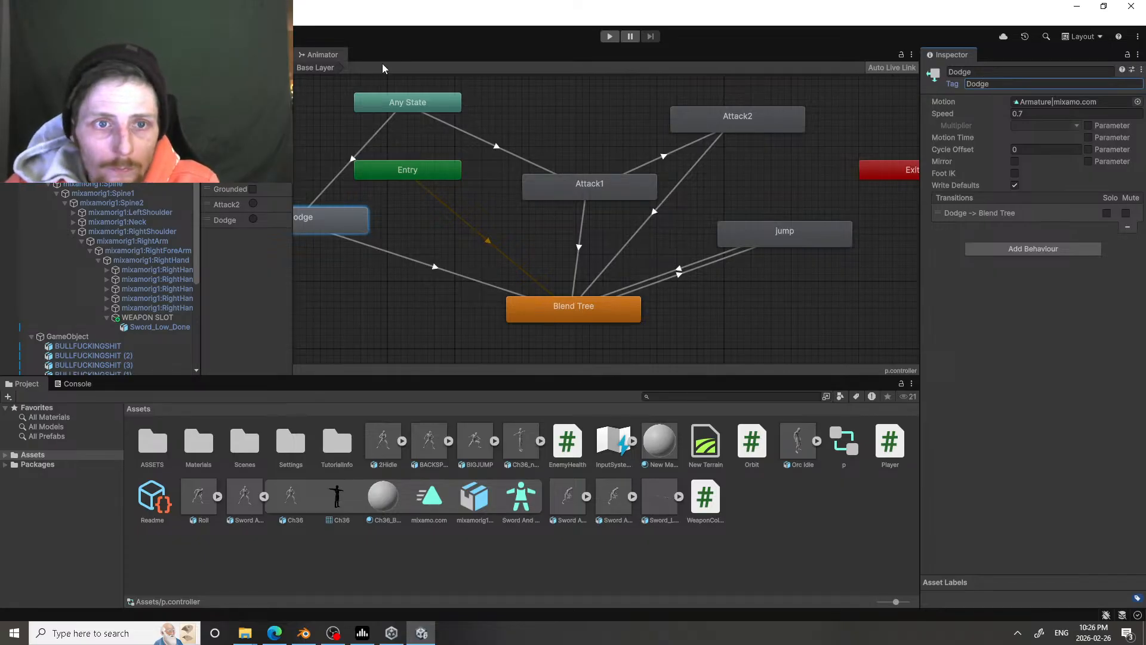
{"action": "left_click", "coordinate": [266, 54]}
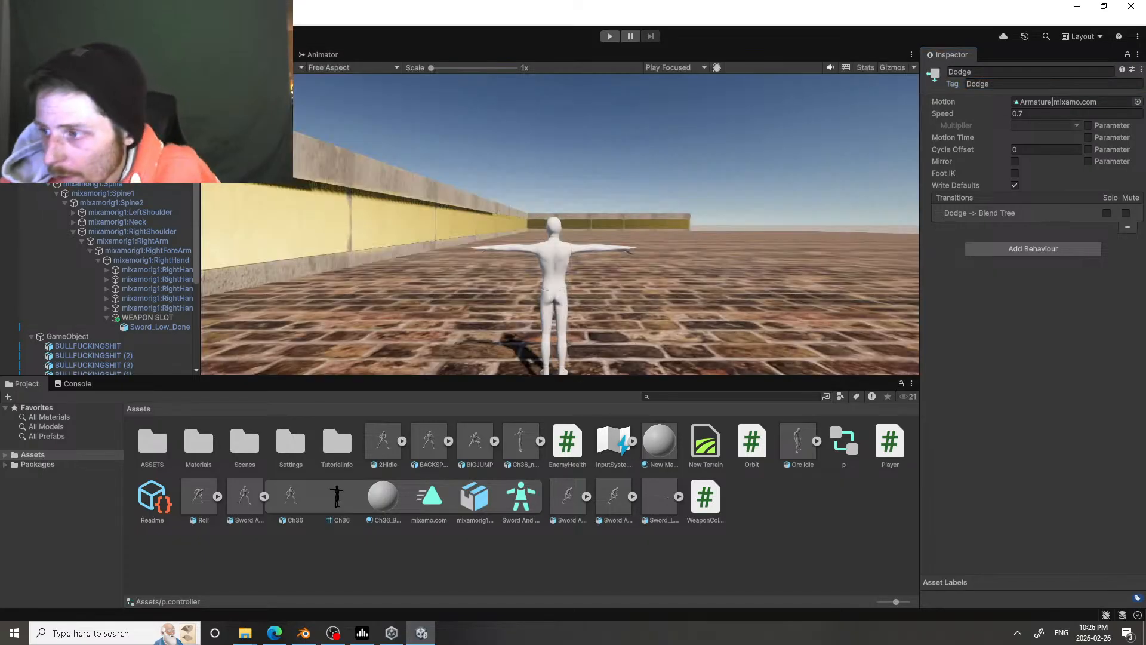
Step: Switch to Blender, take the root motion add-on script from the text file and close that file
{"action": "left_click", "coordinate": [304, 633]}
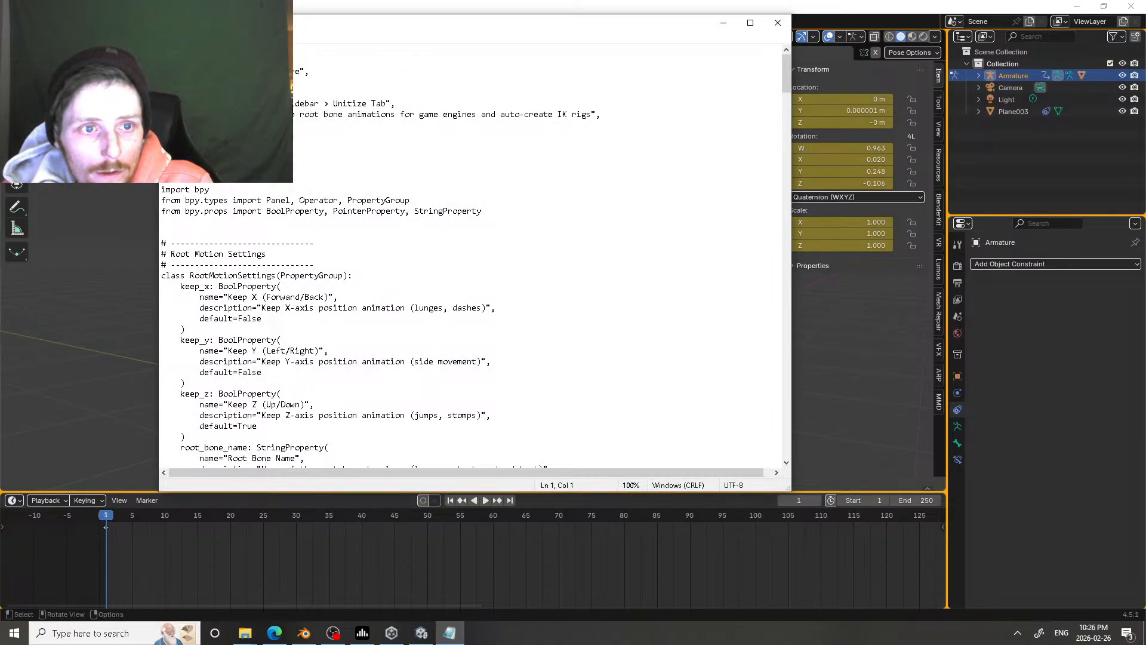
{"action": "left_click_drag", "start_coordinate": [250, 23], "coordinate": [1145, 58]}
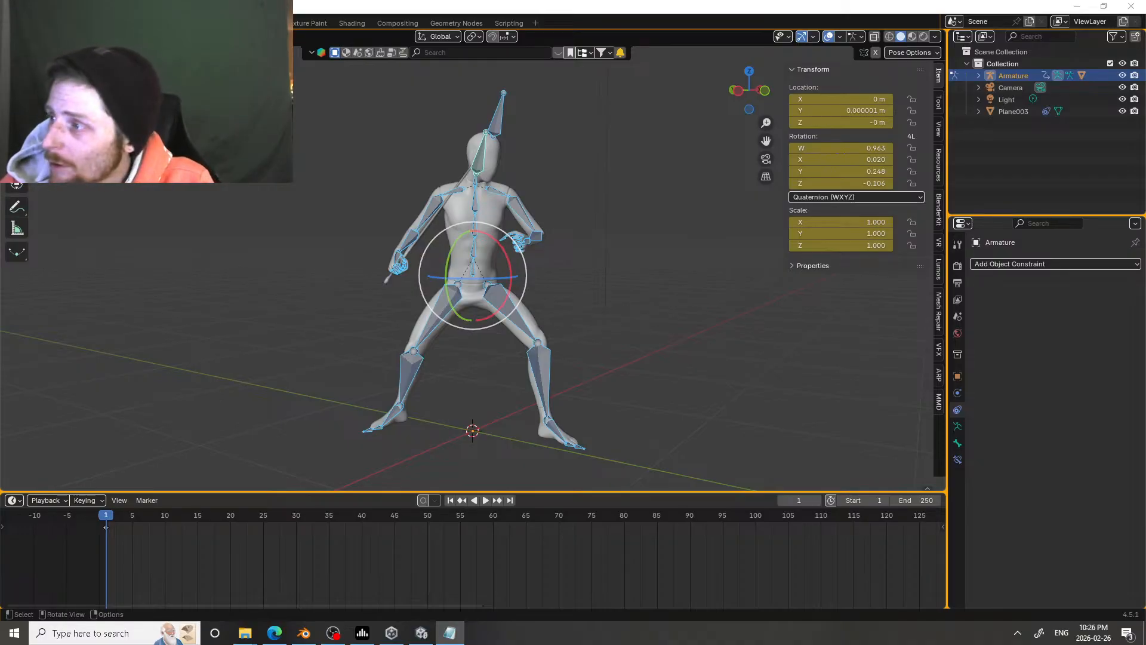
{"action": "key", "text": "alt+F4"}
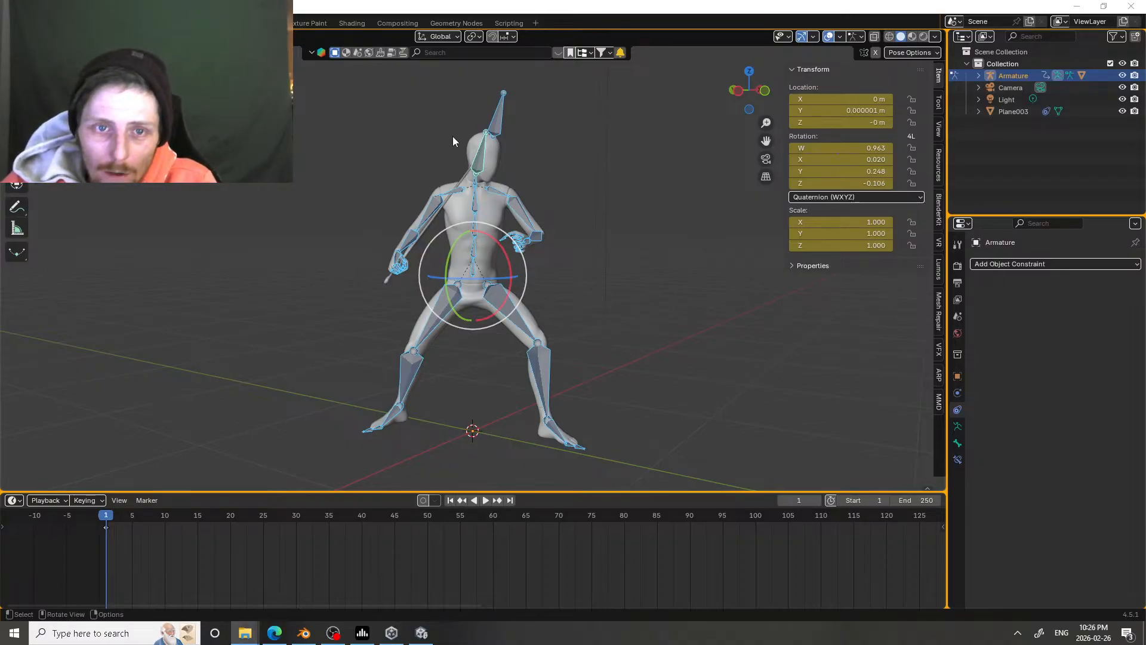
Step: Replace the whole existing script in the Scripting workspace with the copied root motion add-on code
{"action": "left_click", "coordinate": [509, 23]}
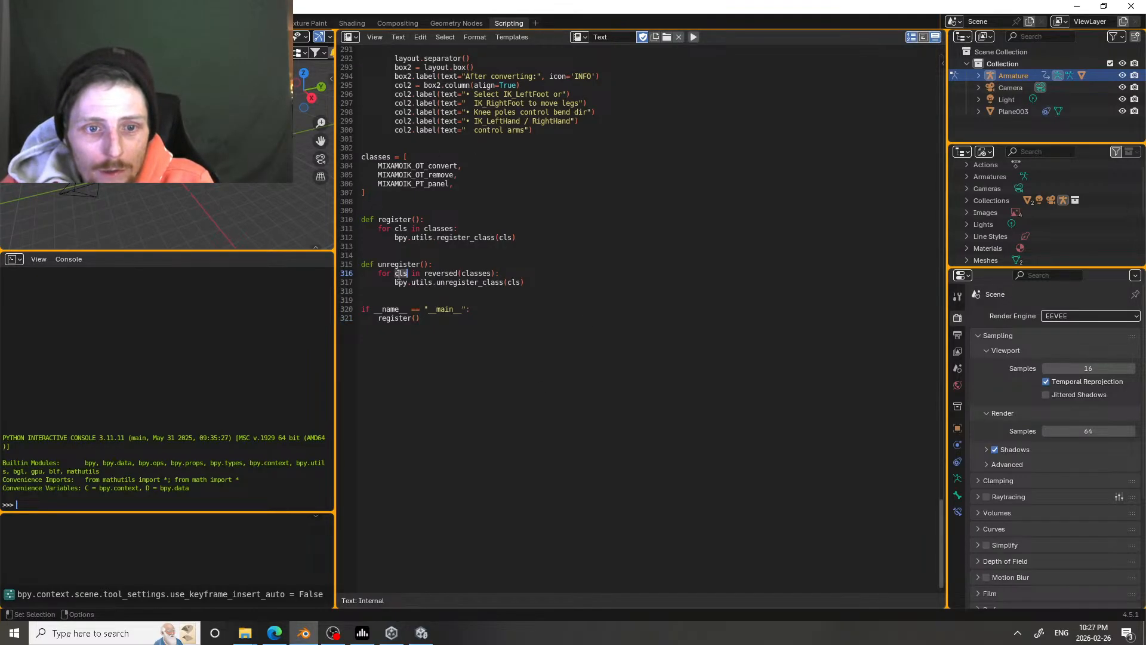
{"action": "left_click", "coordinate": [404, 34]}
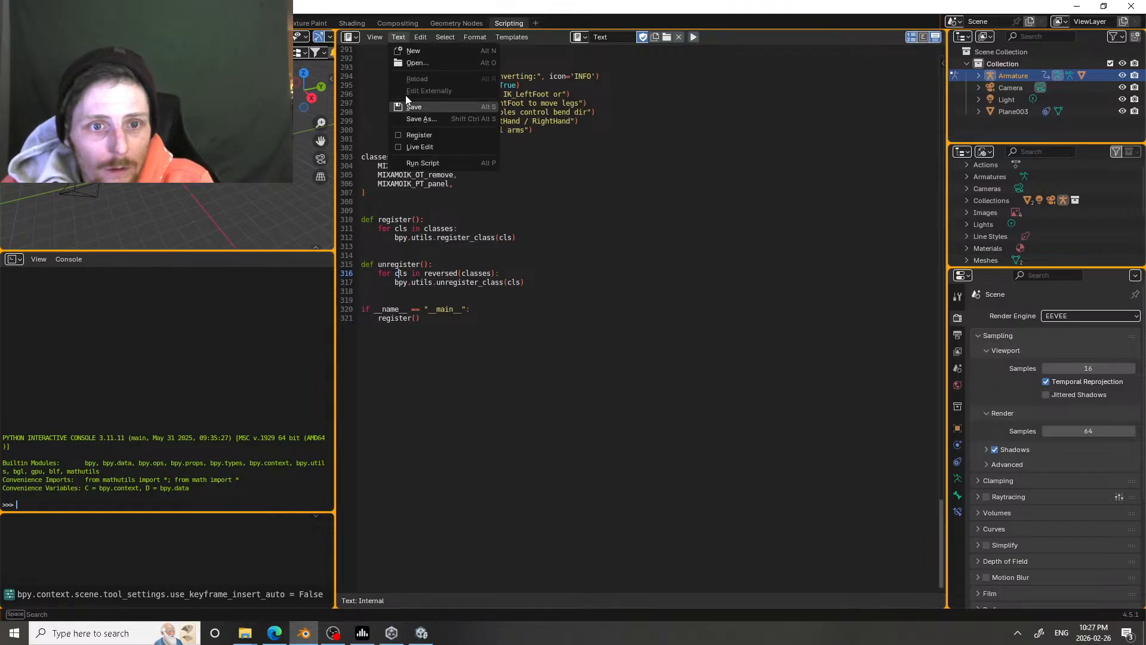
{"action": "left_click", "coordinate": [375, 37]}
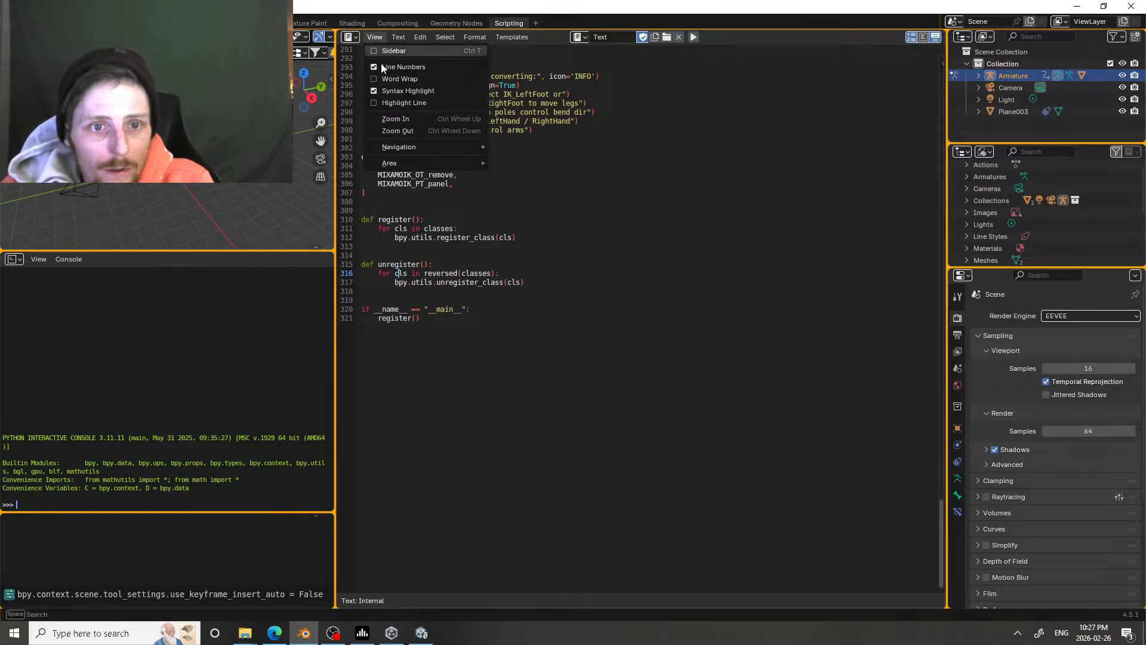
{"action": "left_click", "coordinate": [421, 37]}
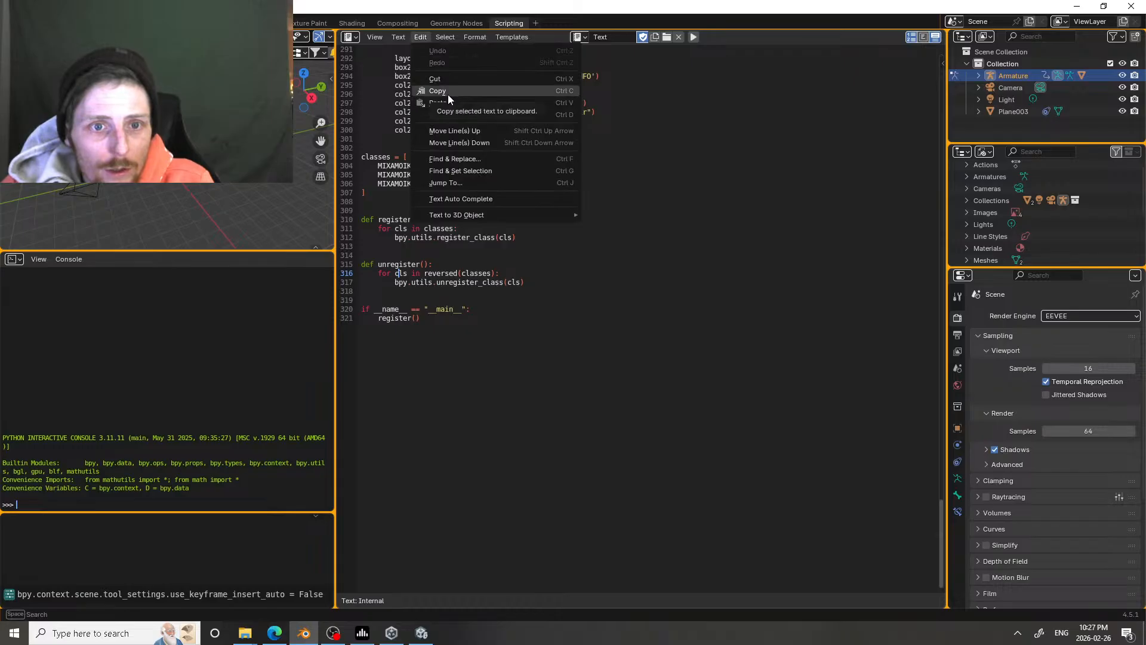
{"action": "left_click", "coordinate": [447, 37]}
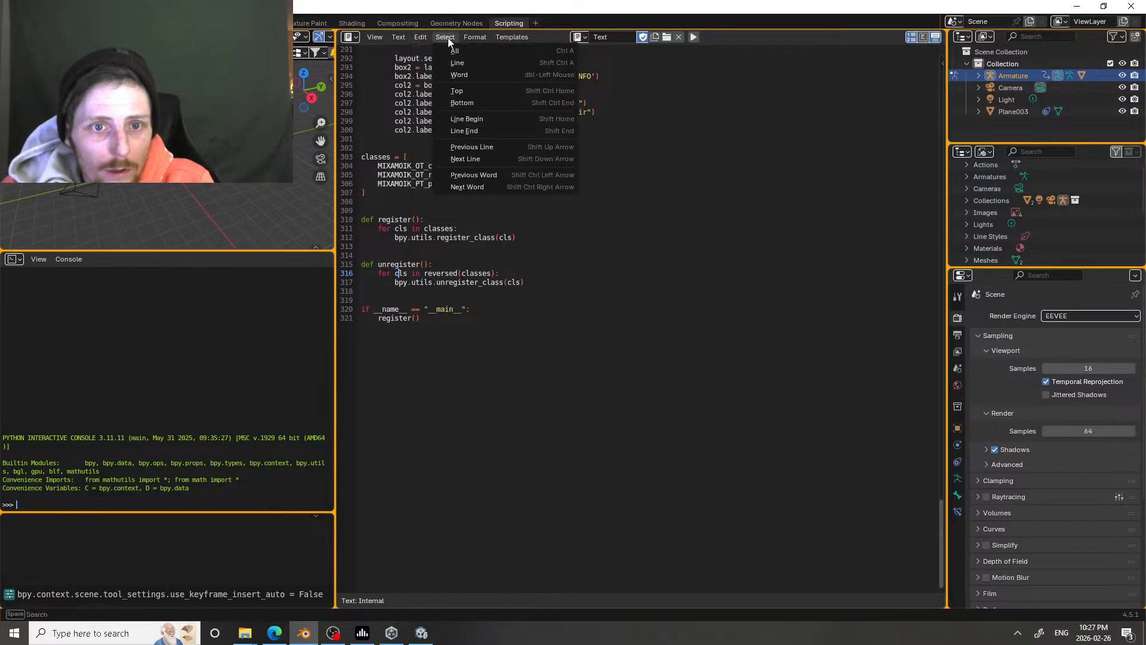
{"action": "left_click", "coordinate": [457, 54]}
{"action": "key", "text": "ctrl+v"}
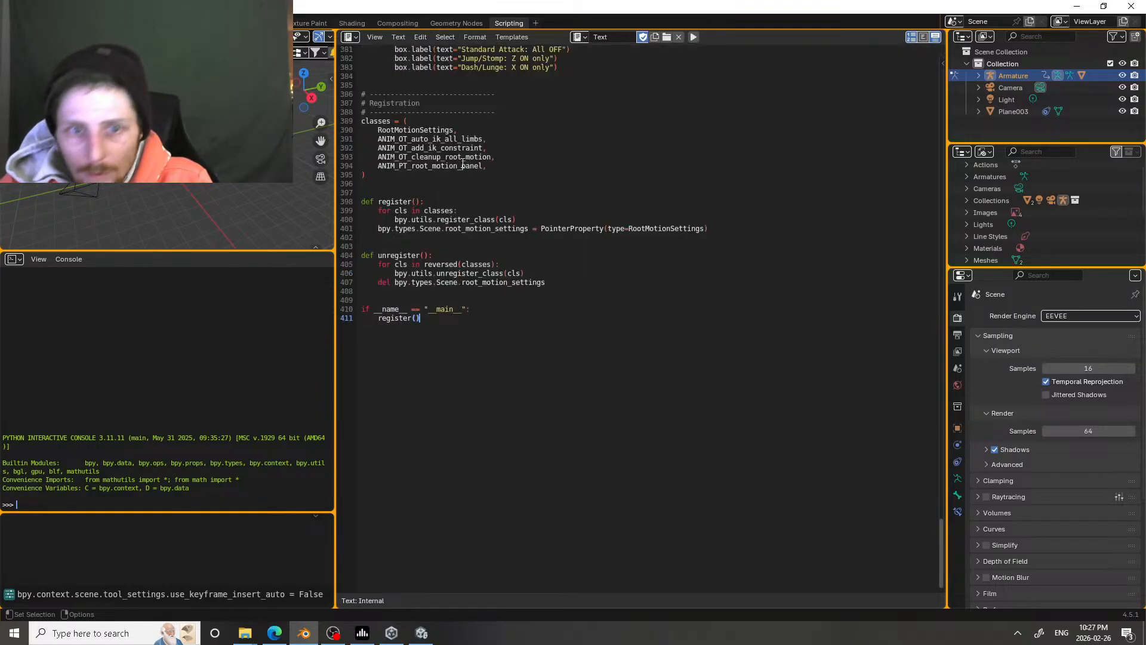
Step: Run the add-on script and open its Unitize tools beside the posed armature in the Layout workspace
{"action": "left_click", "coordinate": [694, 37]}
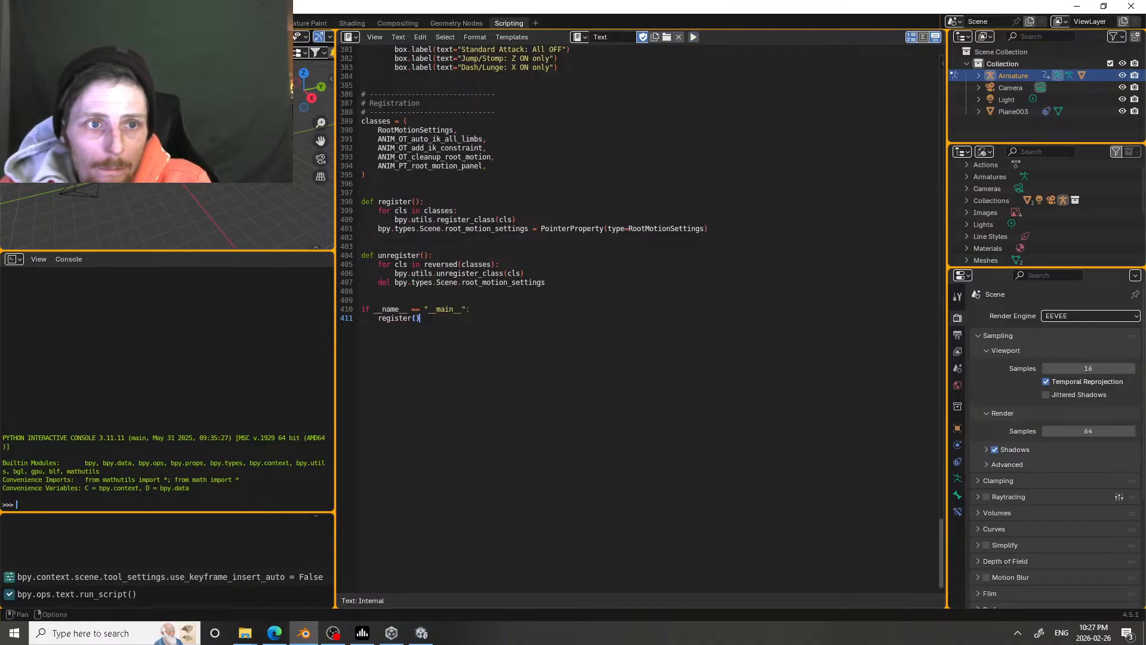
{"action": "left_click", "coordinate": [145, 23]}
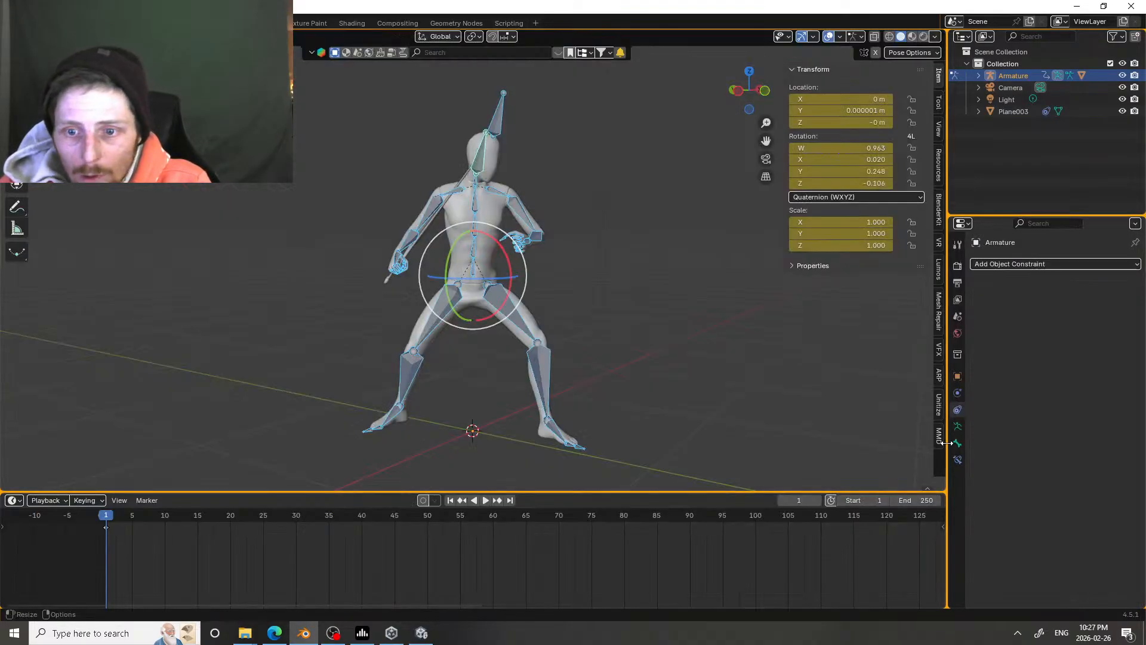
{"action": "left_click", "coordinate": [939, 407]}
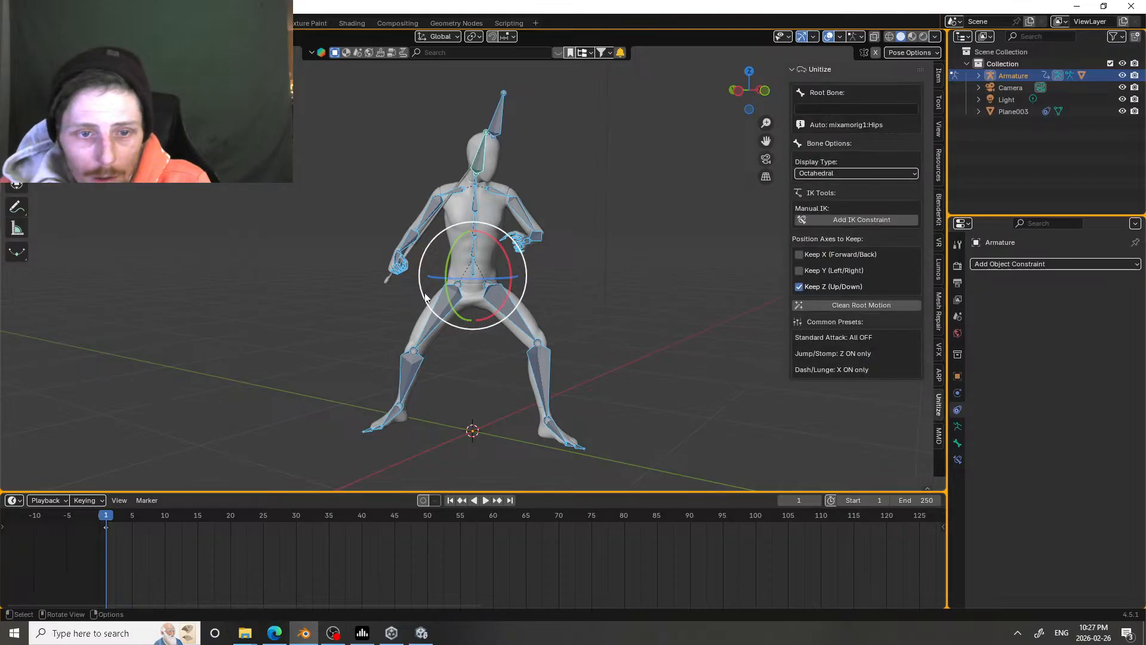
Step: Select the armature's left lower leg bone, test its rotation without keeping it, and add an IK constraint to the bone
{"action": "middle_click_drag", "start_coordinate": [550, 264], "coordinate": [442, 299]}
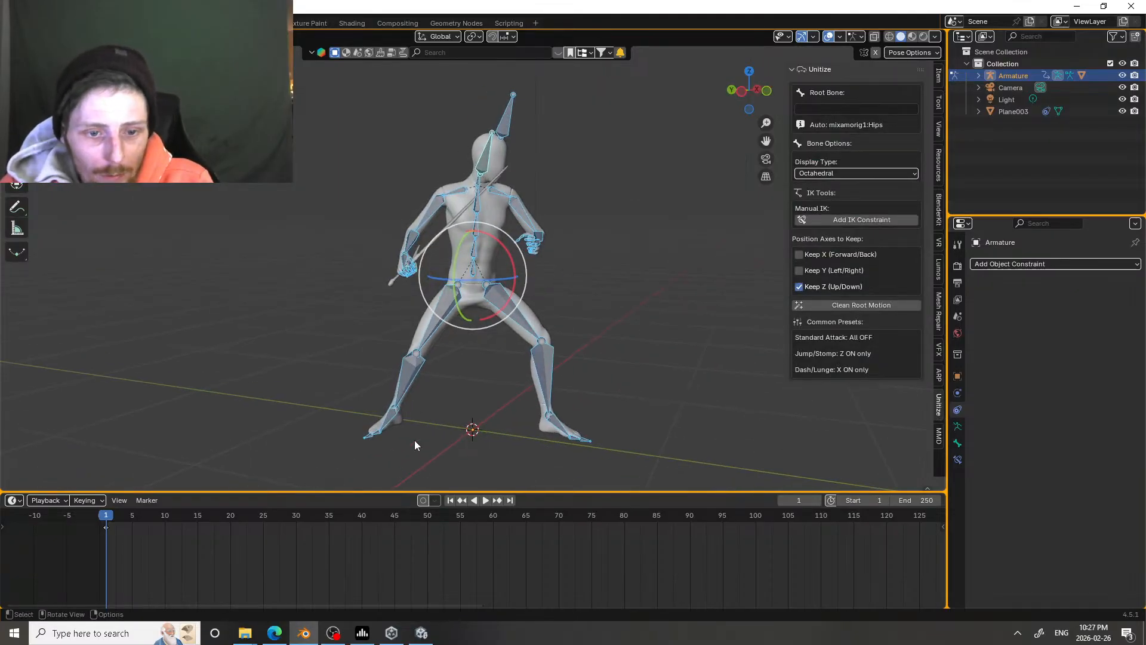
{"action": "left_click", "coordinate": [546, 379]}
{"action": "key", "text": "r"}
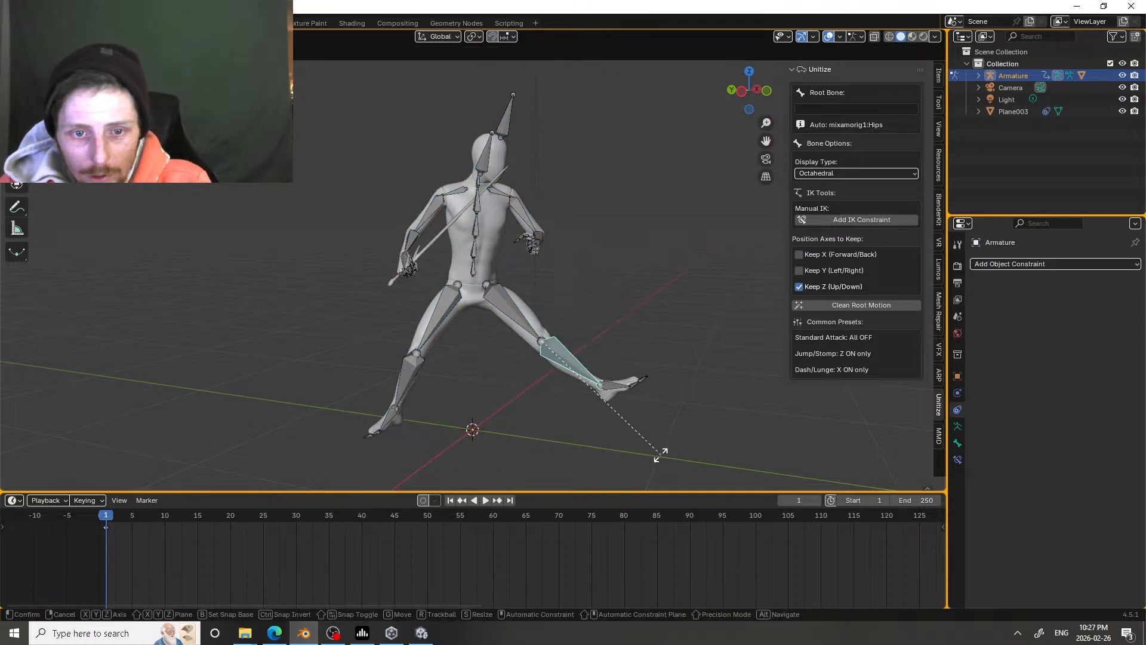
{"action": "right_click", "coordinate": [632, 425]}
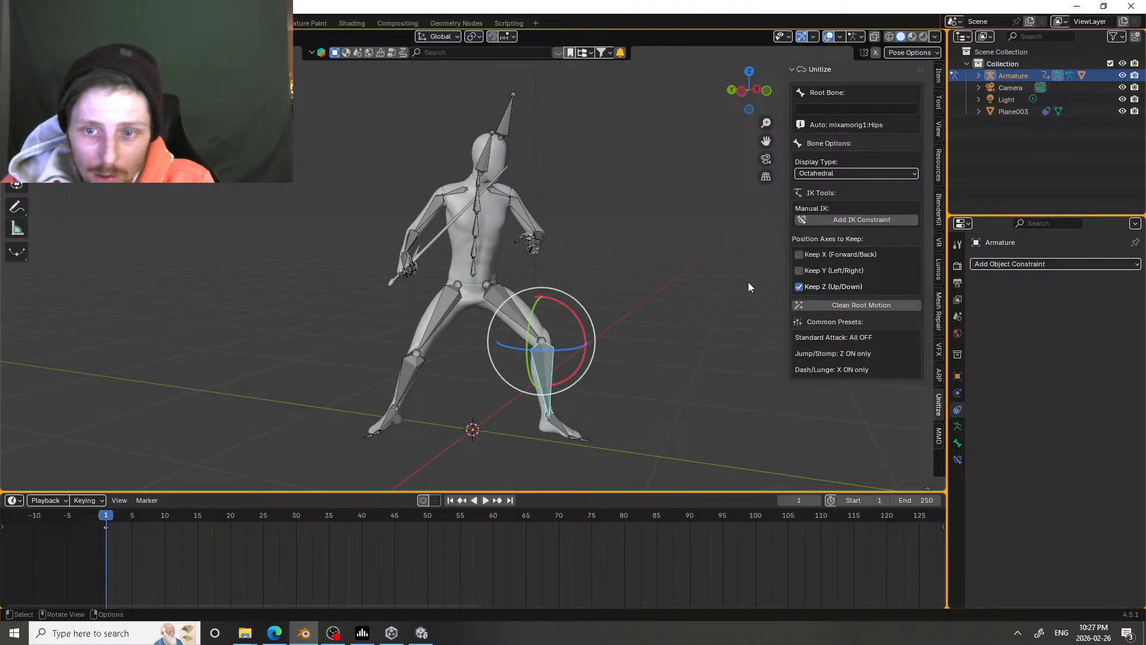
{"action": "left_click", "coordinate": [851, 221]}
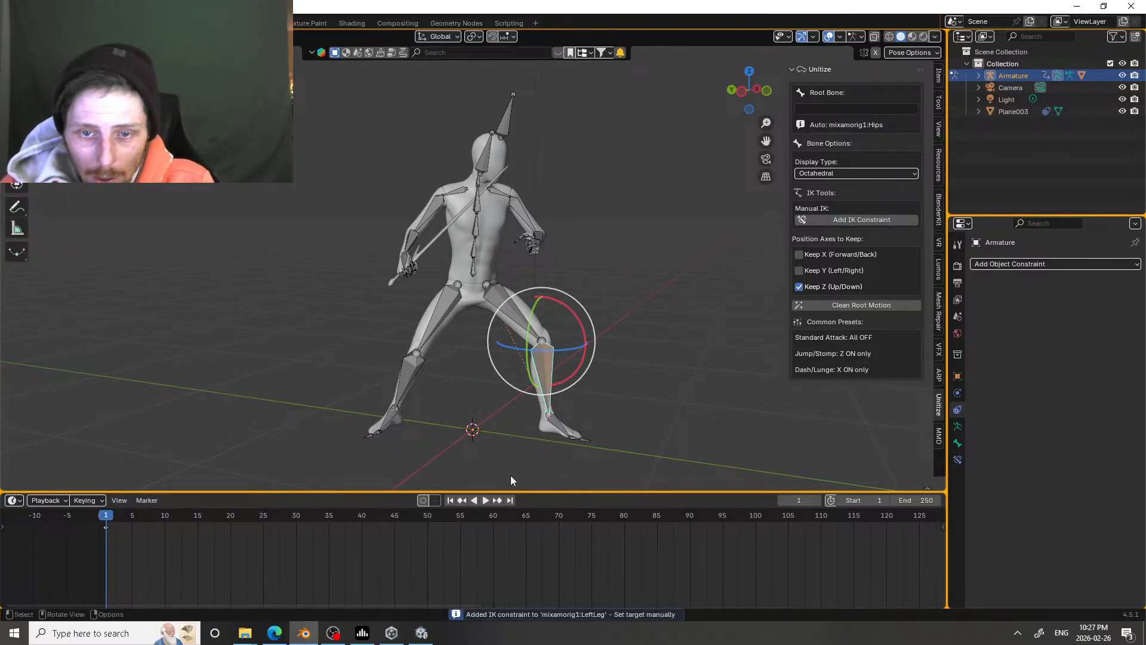
Step: Try moving the IK-constrained left lower leg and the hips bone, leaving the pose as it was
{"action": "key", "text": "g"}
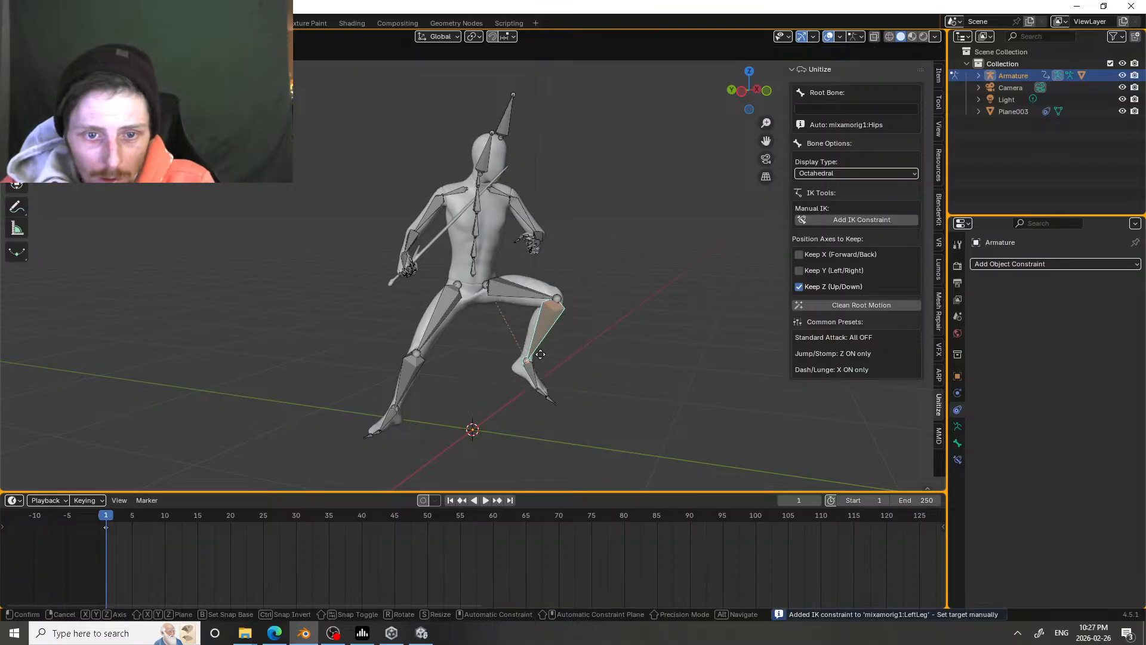
{"action": "left_click", "coordinate": [562, 409]}
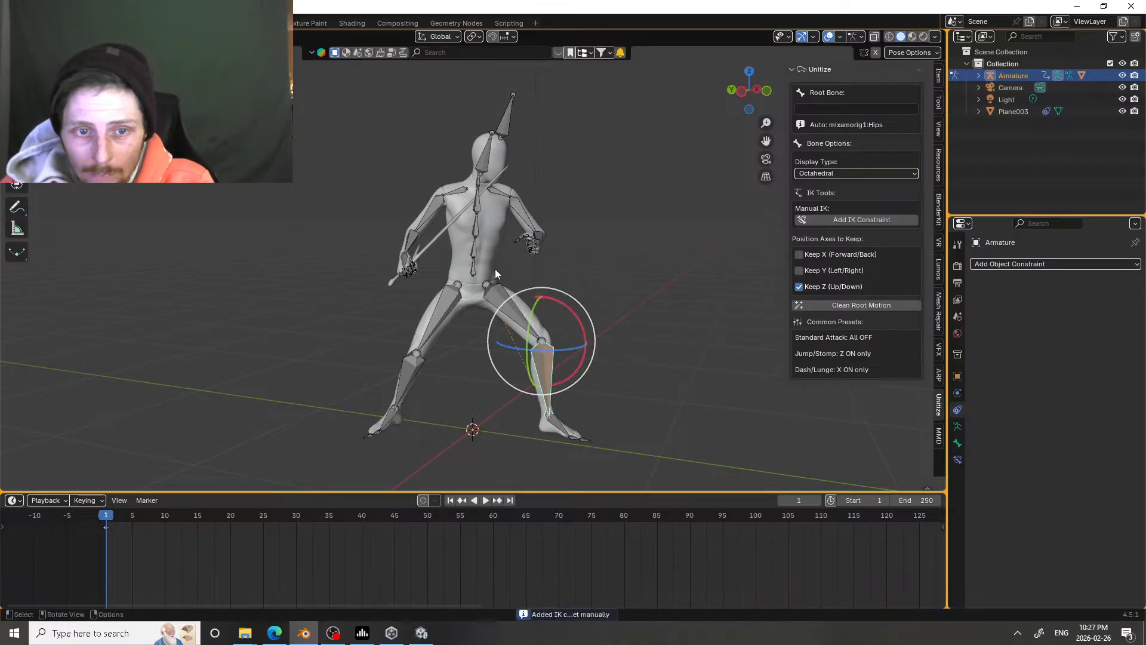
{"action": "left_click", "coordinate": [479, 274]}
{"action": "key", "text": "g"}
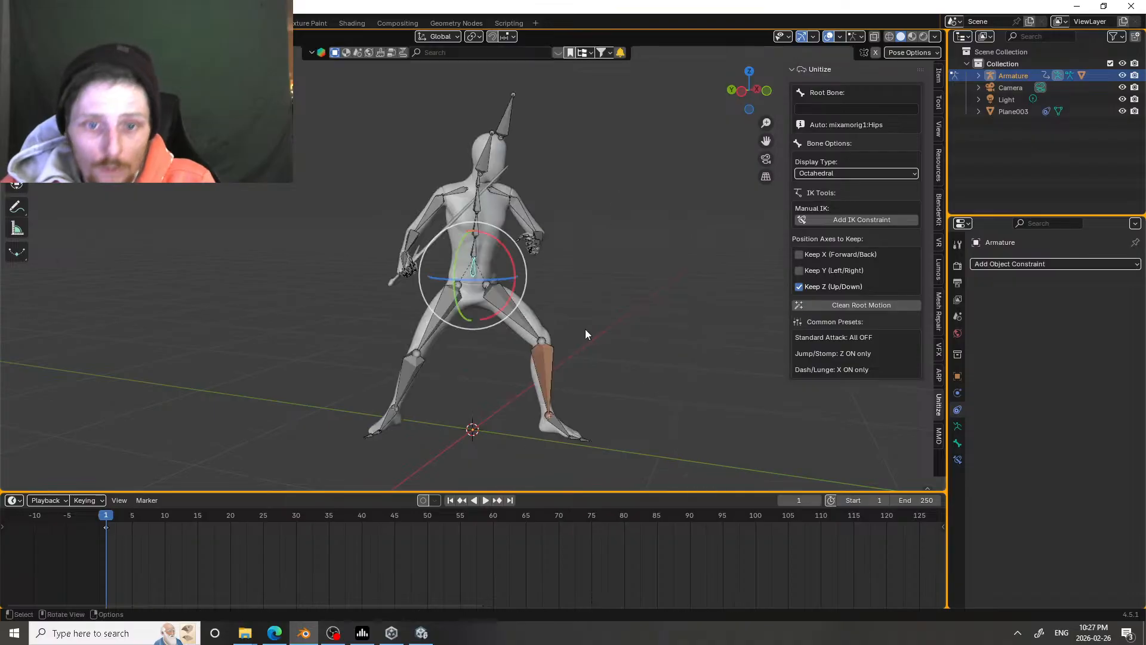
{"action": "right_click", "coordinate": [587, 327]}
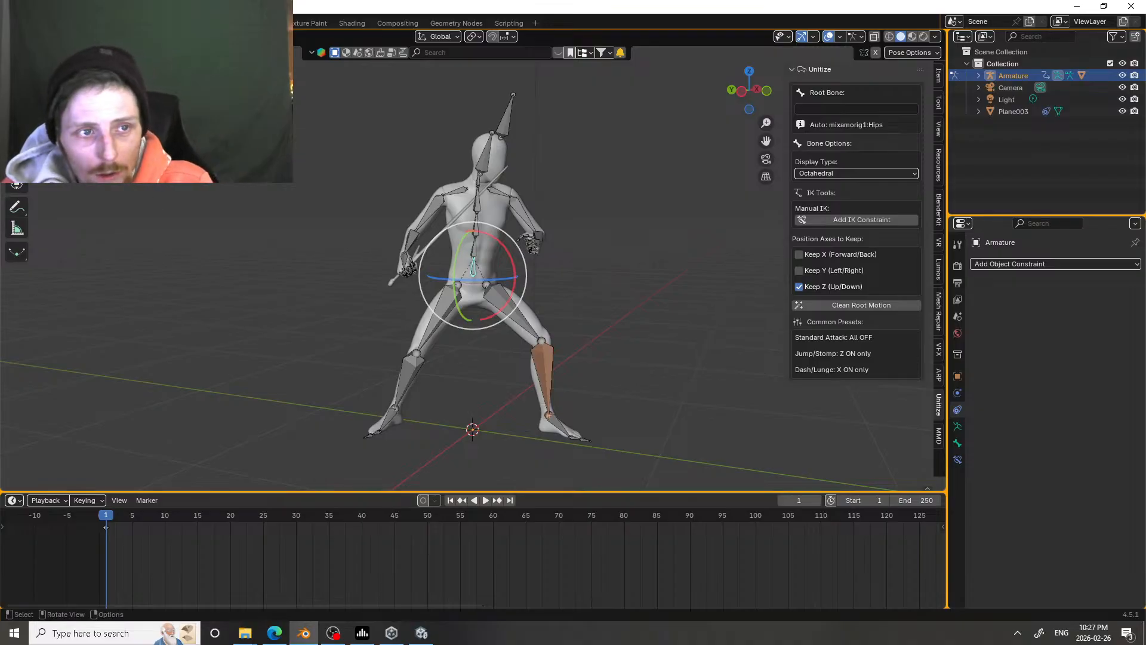
Step: Try moving the hips bone away from the world origin in Pose Mode, and undo the move
{"action": "key", "text": "ctrl+Tab"}
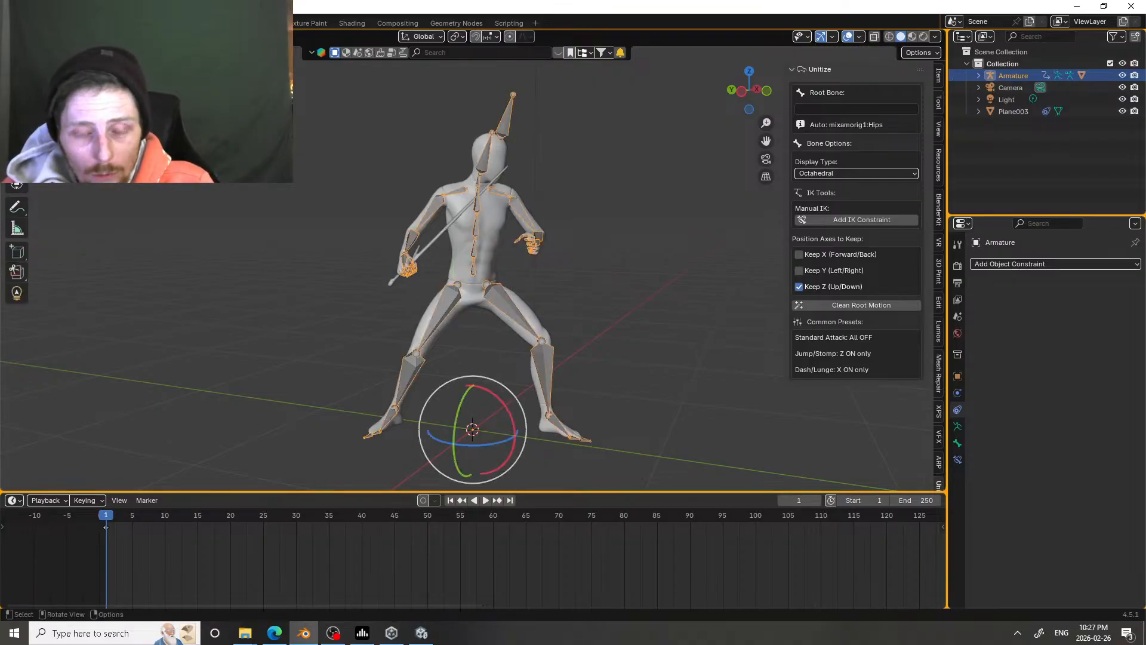
{"action": "middle_click_drag", "start_coordinate": [239, 191], "coordinate": [296, 208]}
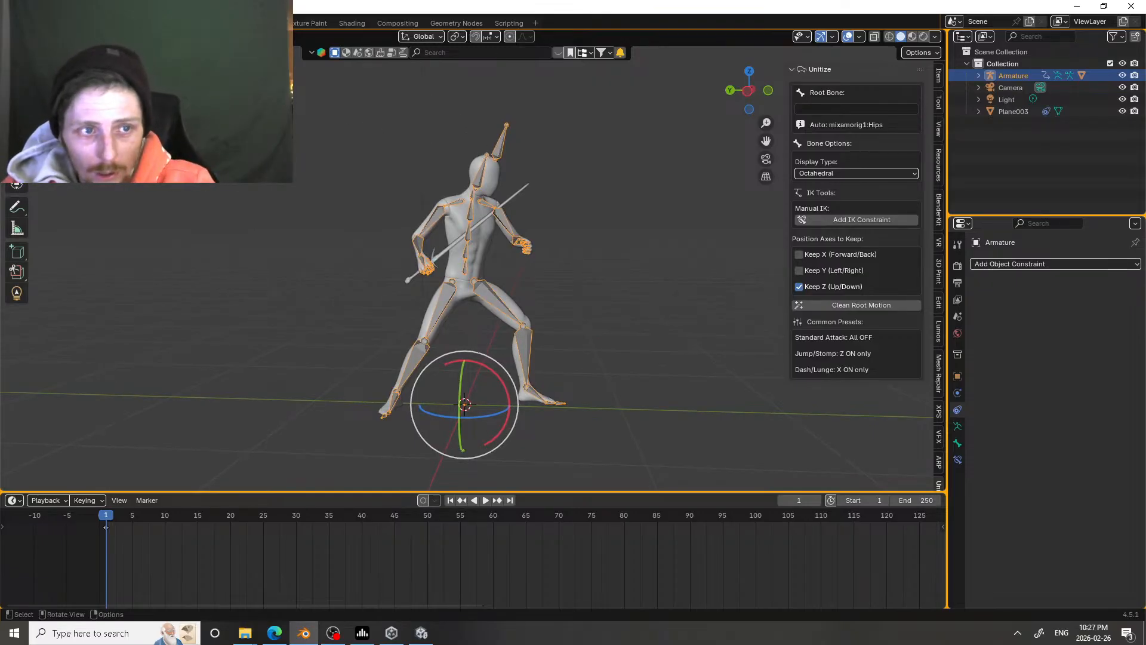
{"action": "key", "text": "ctrl+Tab"}
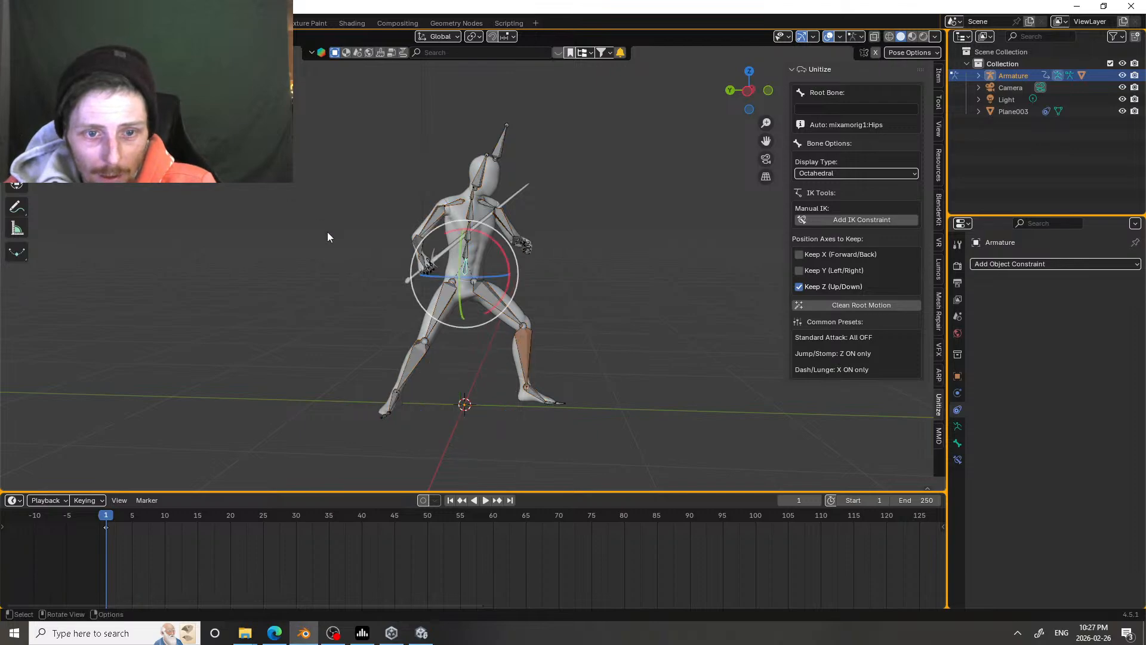
{"action": "key", "text": "g"}
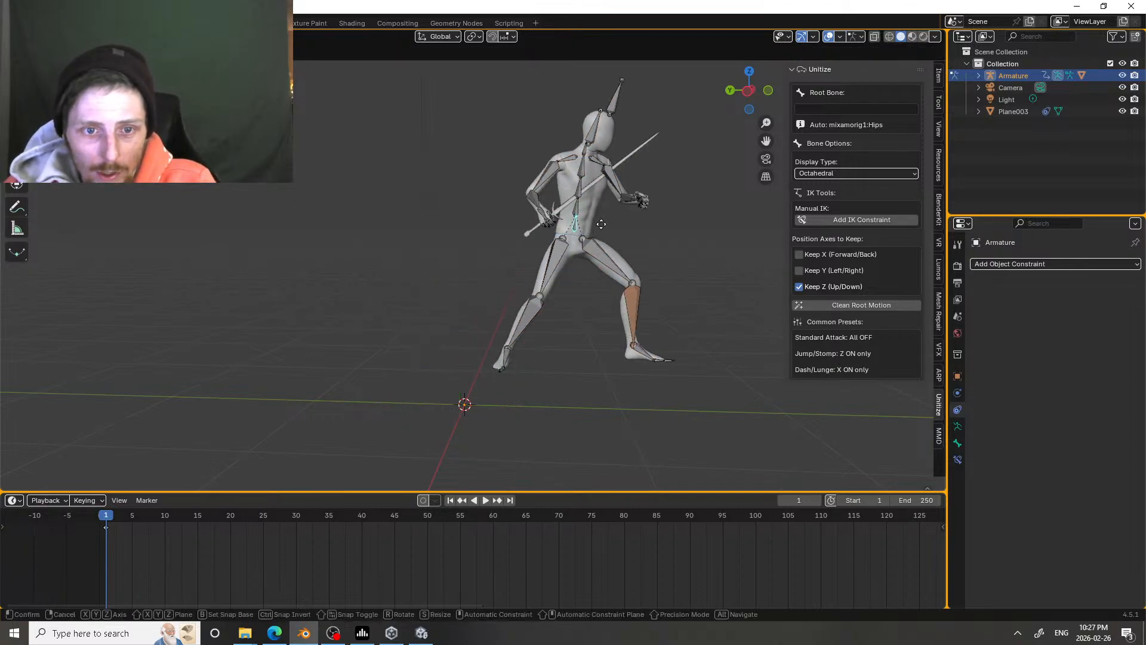
{"action": "key", "text": "Escape"}
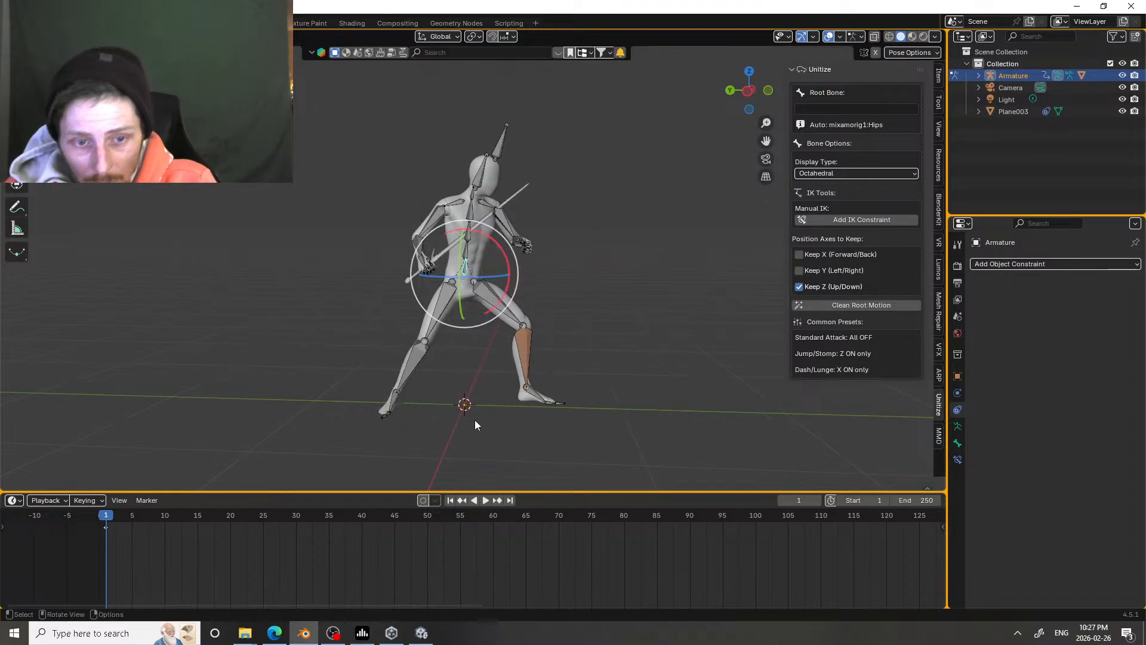
{"action": "key", "text": "g"}
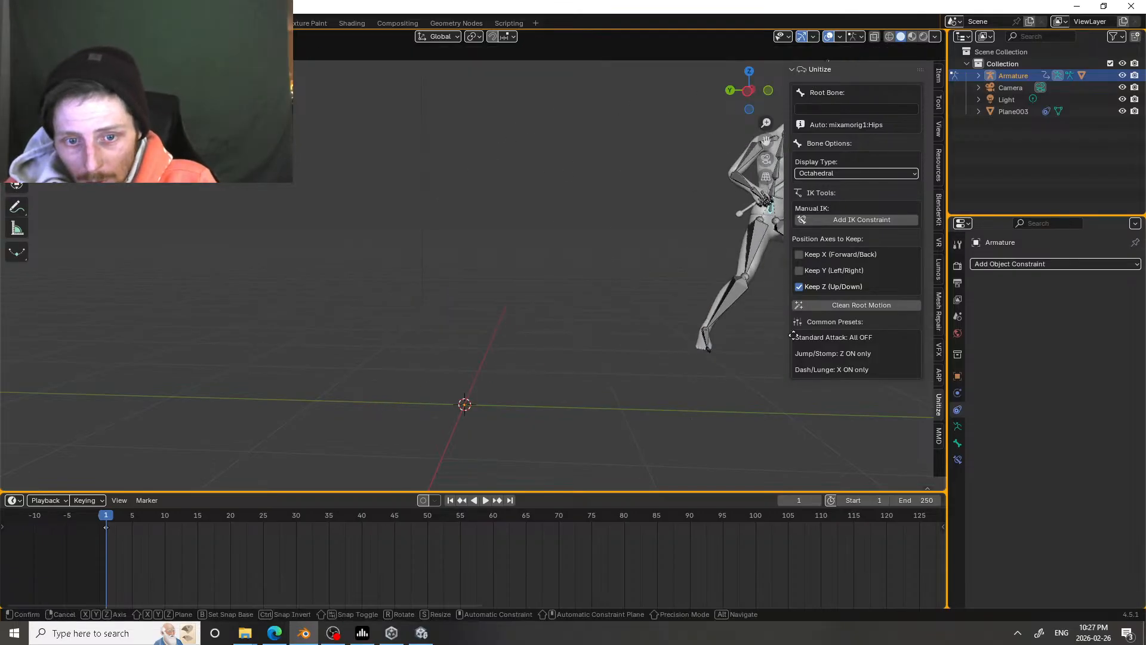
{"action": "left_click", "coordinate": [760, 356]}
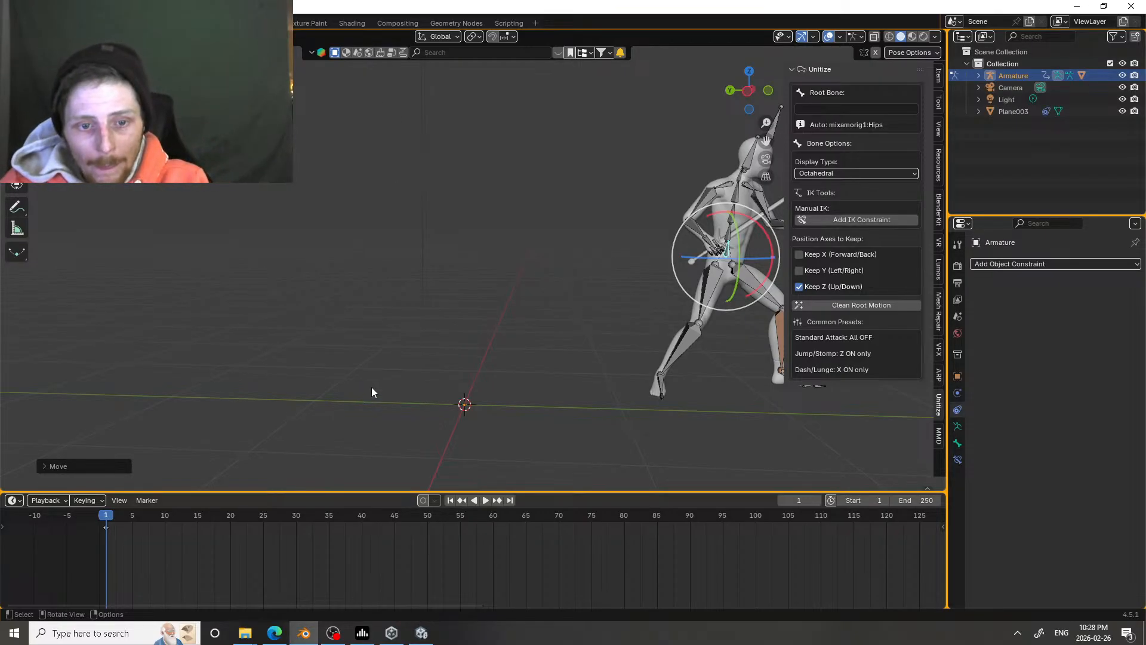
{"action": "key", "text": "ctrl+z"}
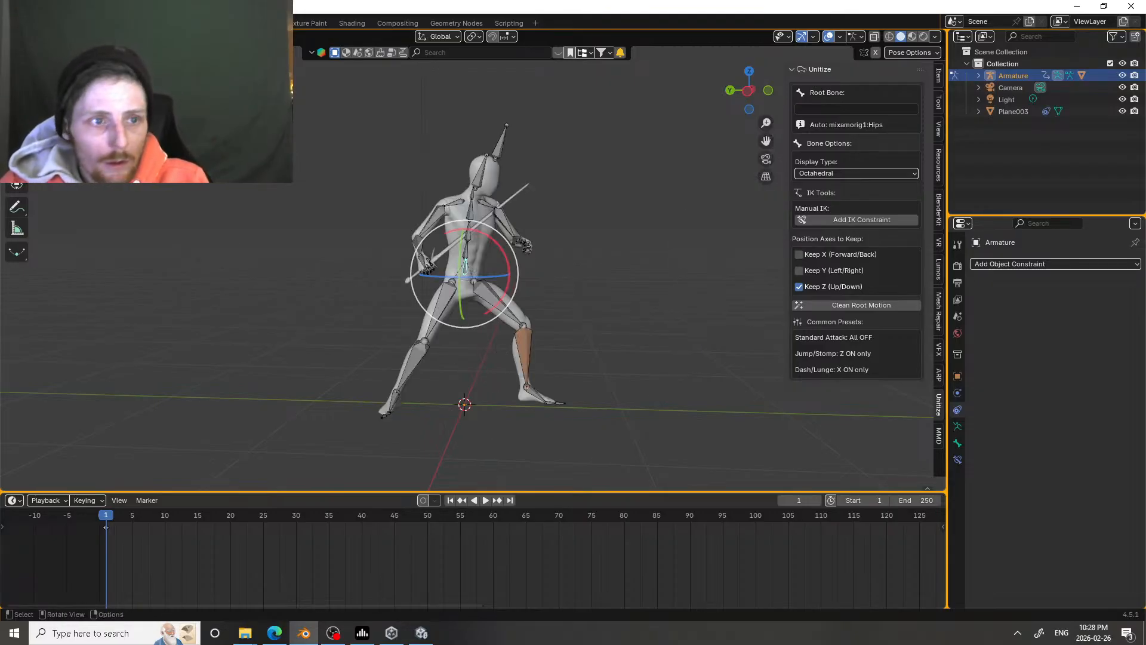
Step: Switch the armature to Object Mode, try moving the whole rig and view it around its origin
{"action": "key", "text": "ctrl+Tab"}
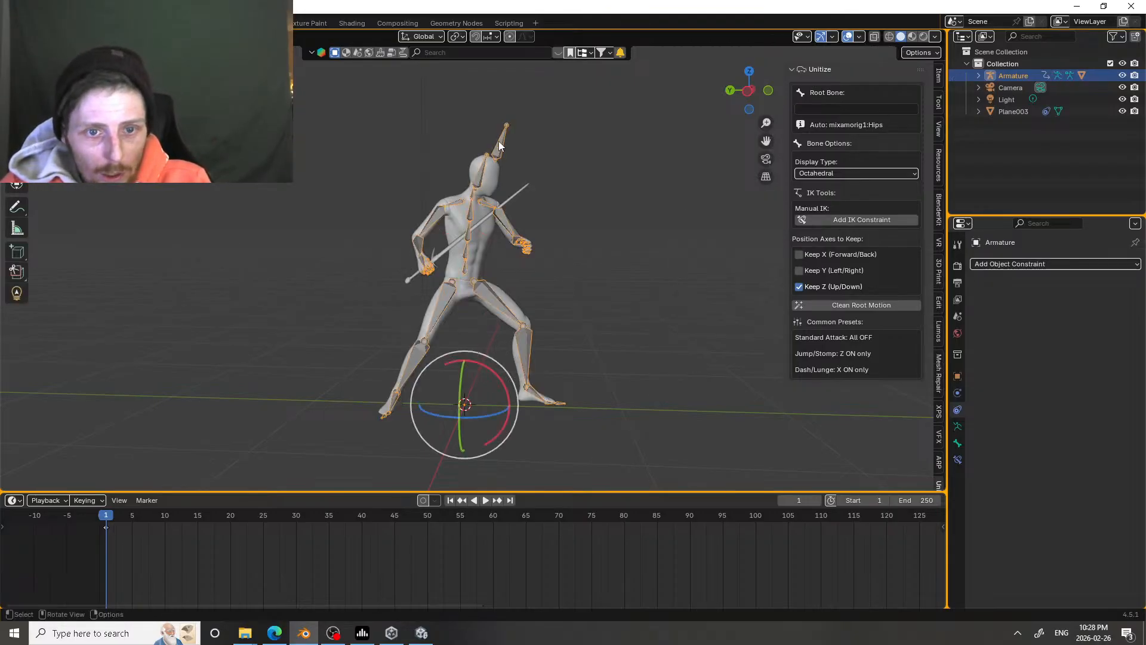
{"action": "key", "text": "g"}
{"action": "key", "text": "Escape"}
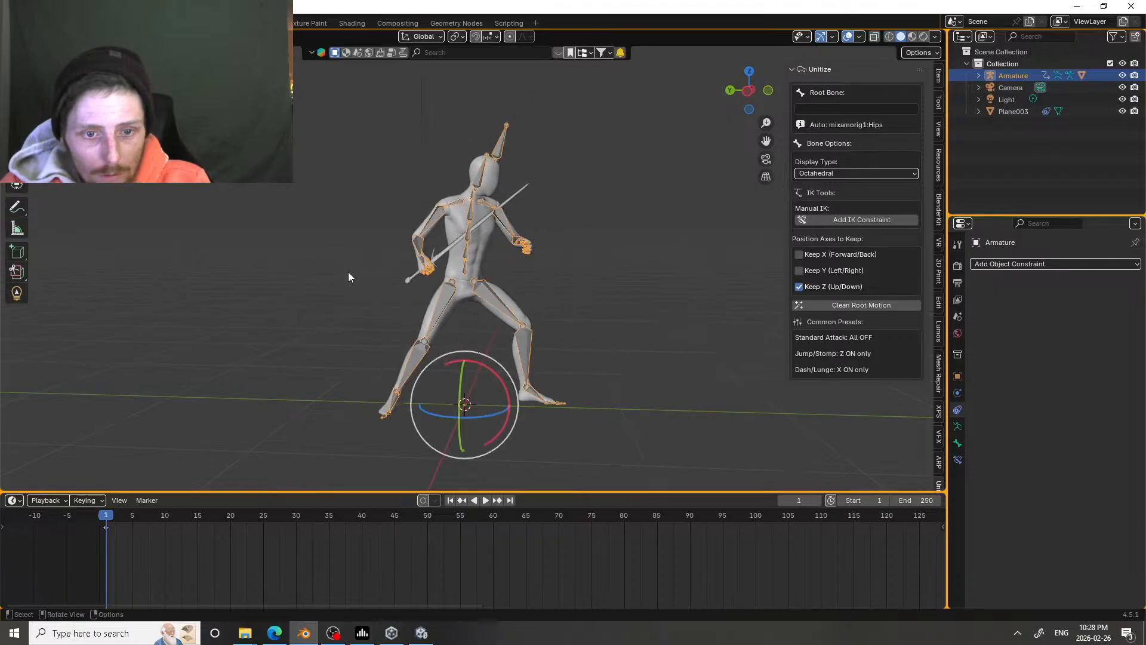
{"action": "key", "text": "g"}
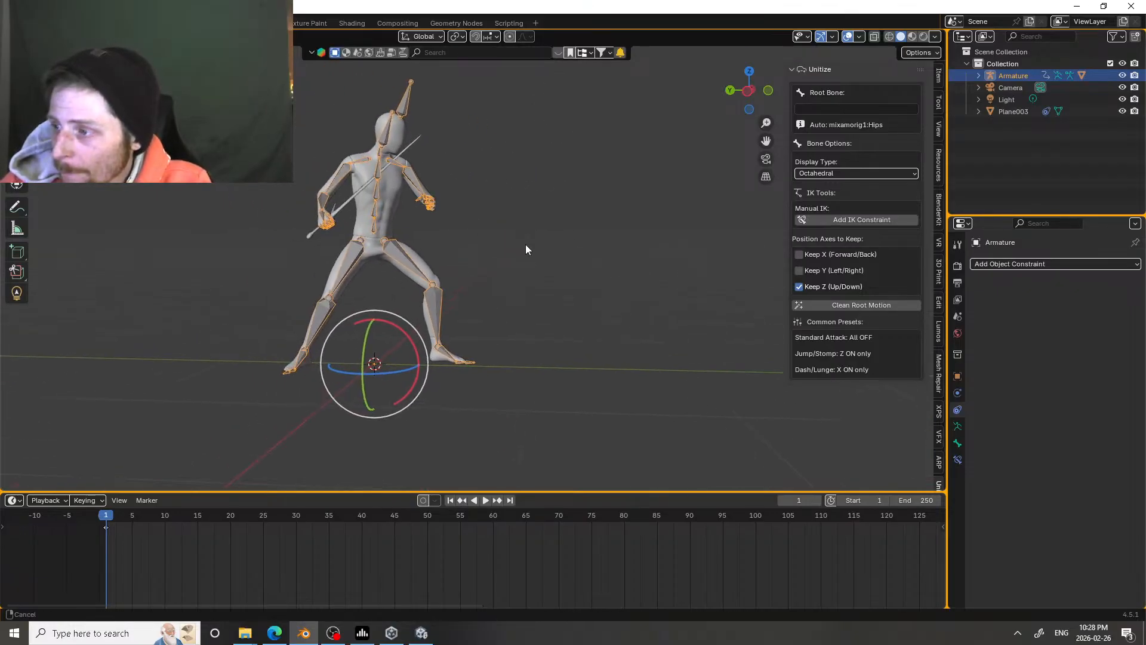
{"action": "left_click", "coordinate": [582, 254]}
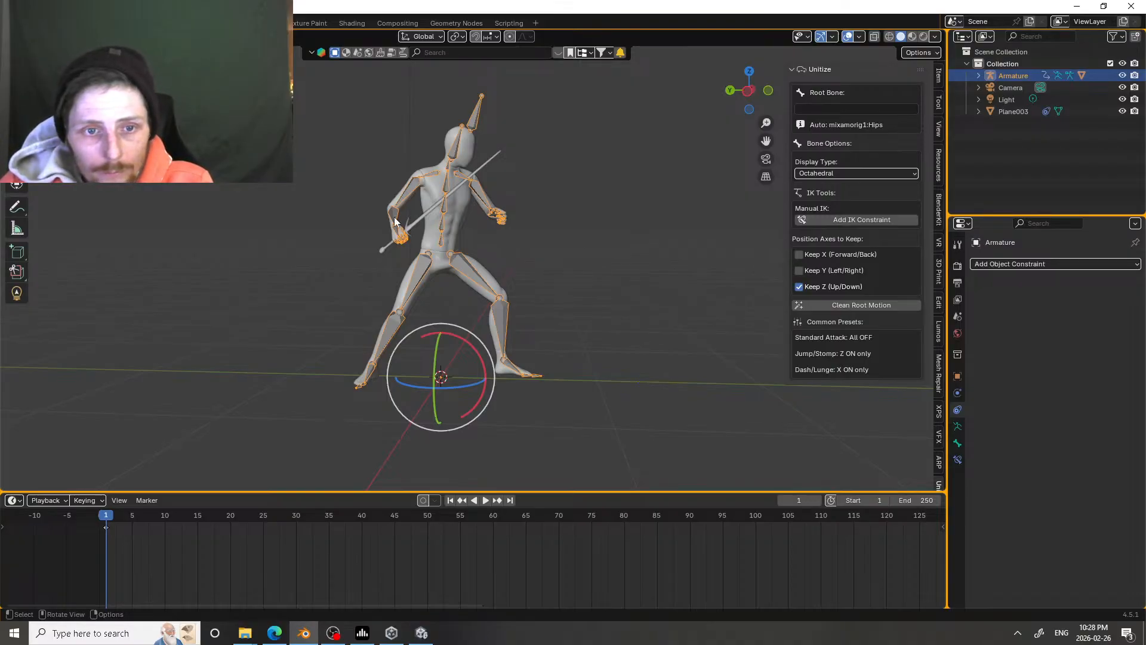
{"action": "middle_click_drag", "start_coordinate": [396, 226], "coordinate": [392, 195]}
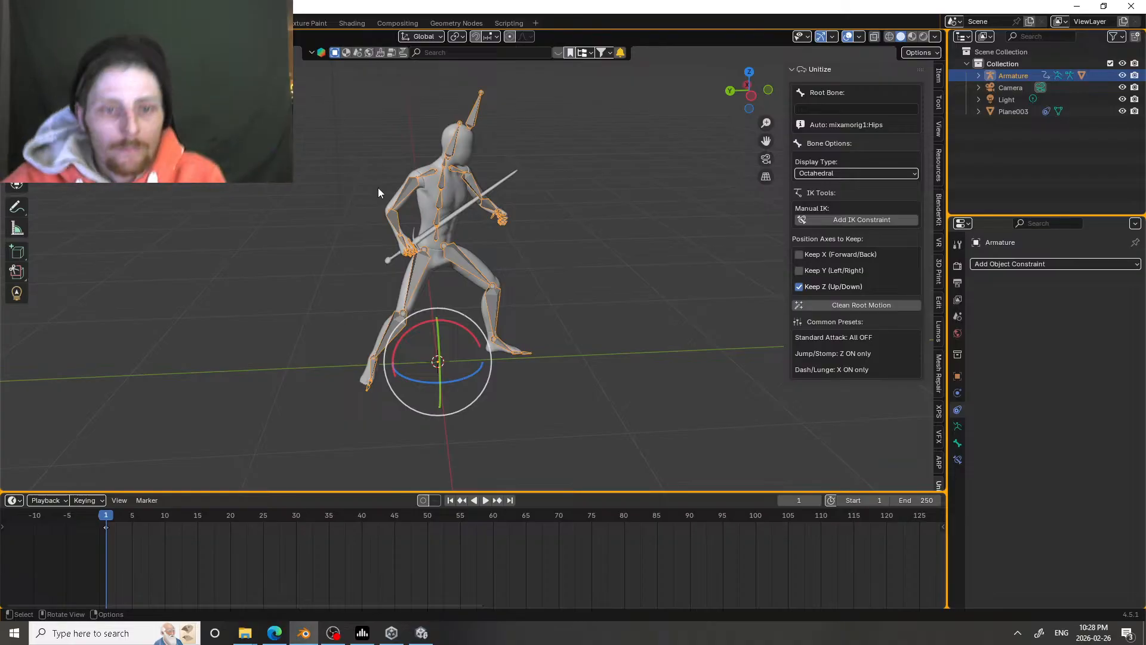
Step: Turn on Auto Keying and key the whole armature at frame 1 with a small vertical move along Z
{"action": "middle_click_drag", "start_coordinate": [396, 166], "coordinate": [258, 260]}
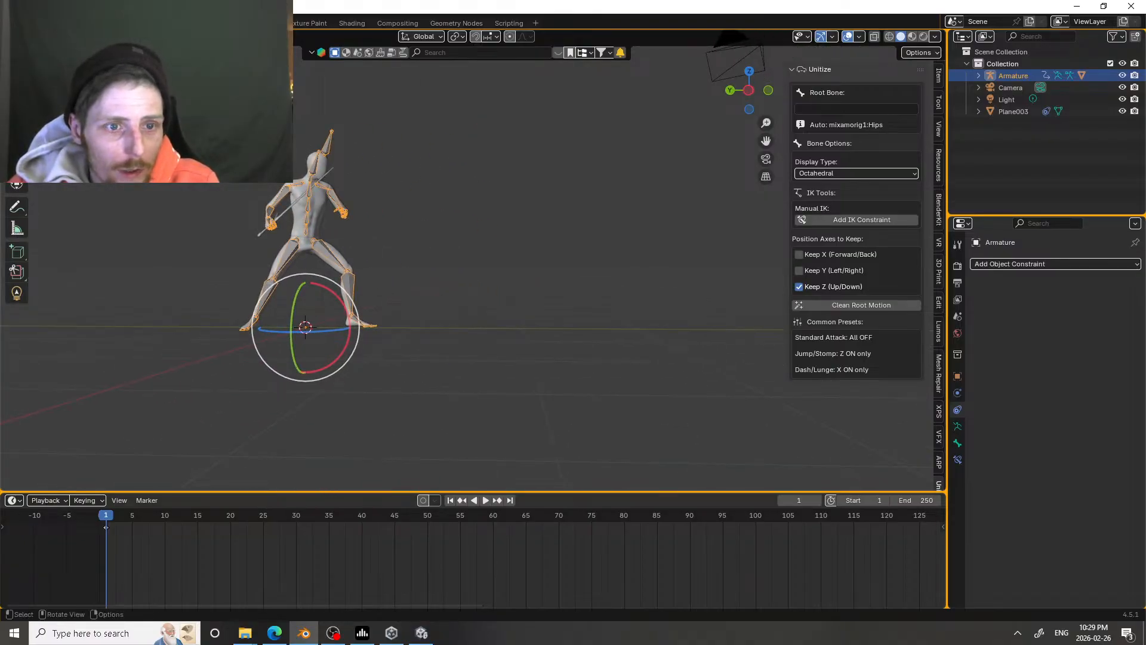
{"action": "left_click", "coordinate": [422, 501]}
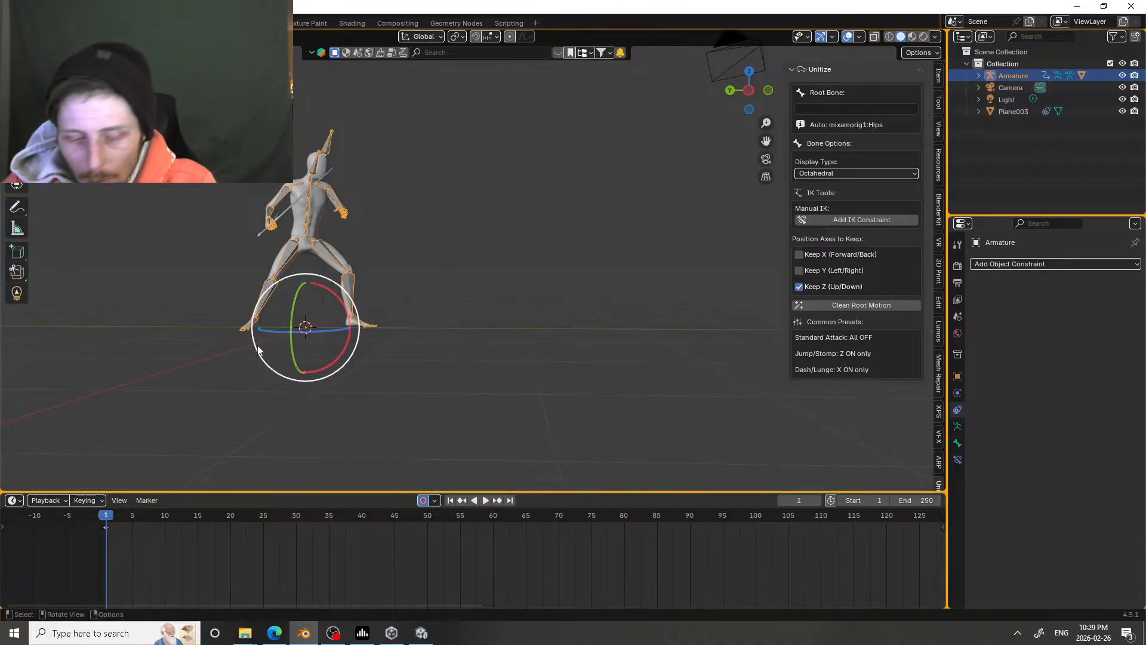
{"action": "key", "text": "g"}
{"action": "key", "text": "z"}
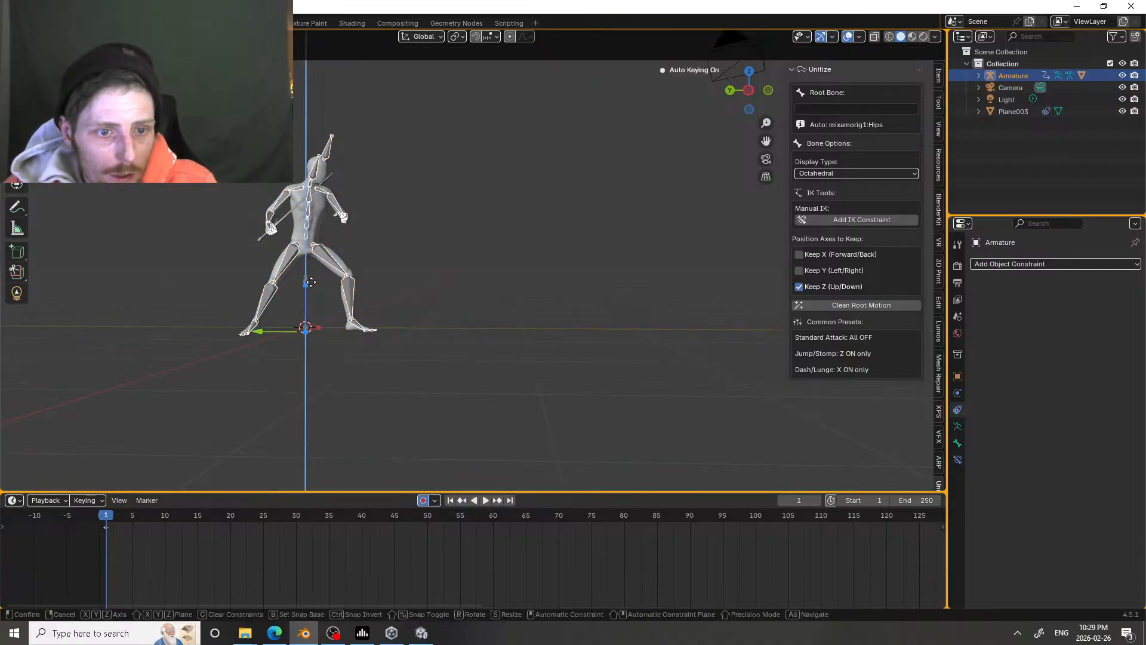
{"action": "left_click", "coordinate": [311, 279]}
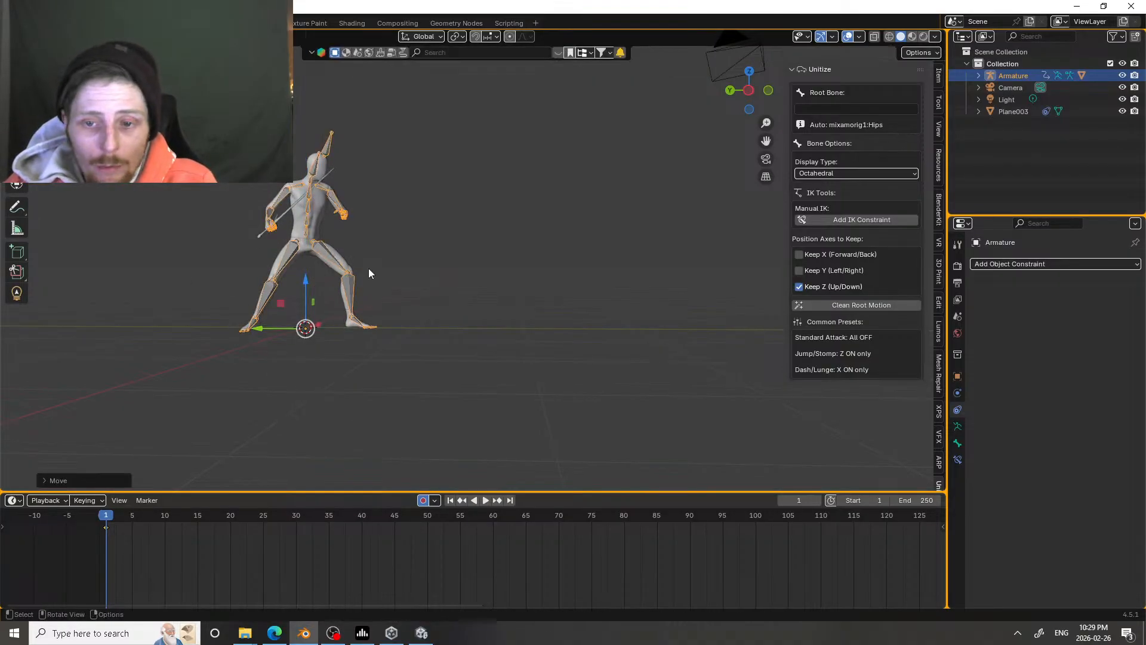
Step: Go to frame 5, switch to a side view along X, and move the armature up and forward to keyframe a jump
{"action": "middle_click_drag", "start_coordinate": [544, 289], "coordinate": [280, 305], "text": "shift"}
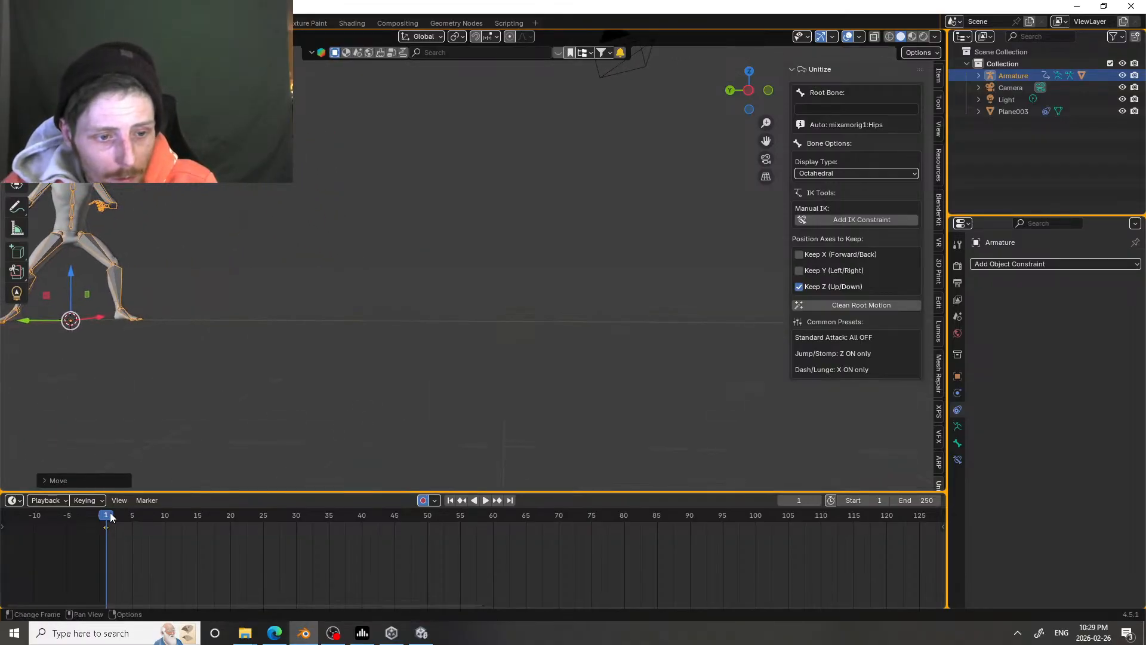
{"action": "left_click_drag", "start_coordinate": [114, 517], "coordinate": [133, 517]}
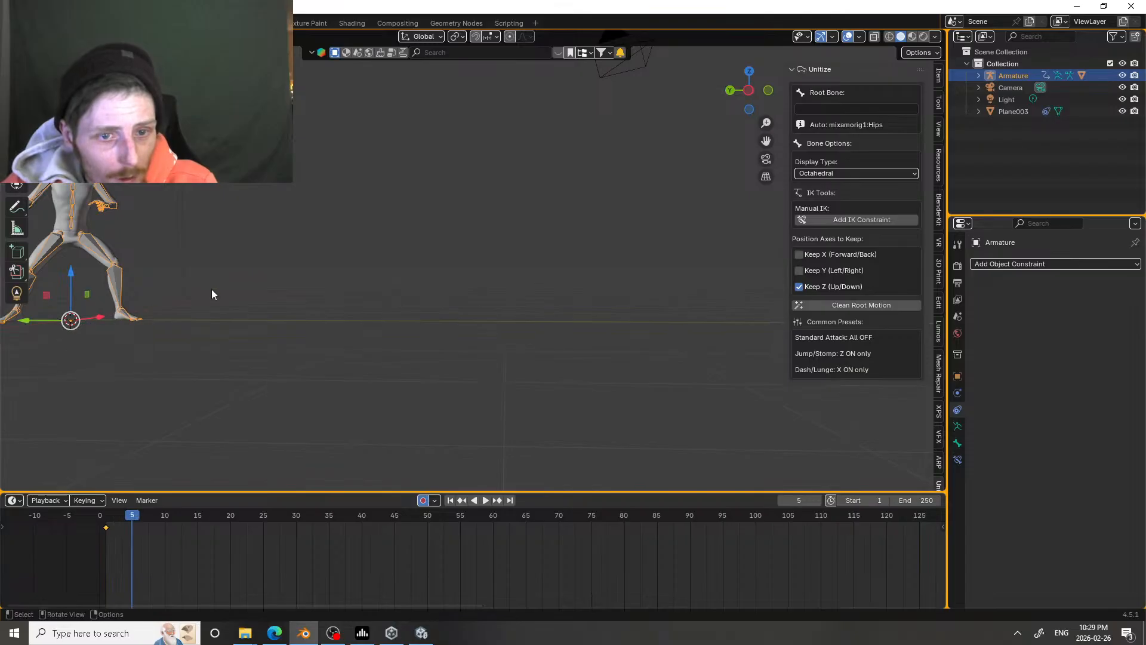
{"action": "left_click", "coordinate": [749, 90]}
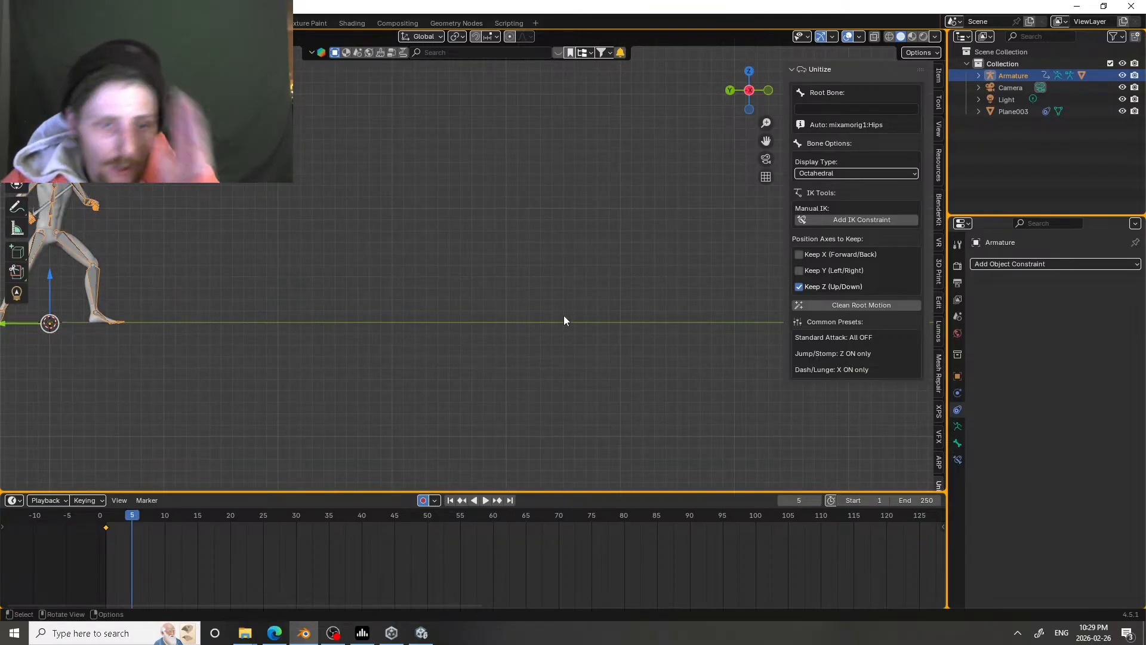
{"action": "scroll", "coordinate": [343, 265], "scroll_direction": "down", "scroll_amount": 1}
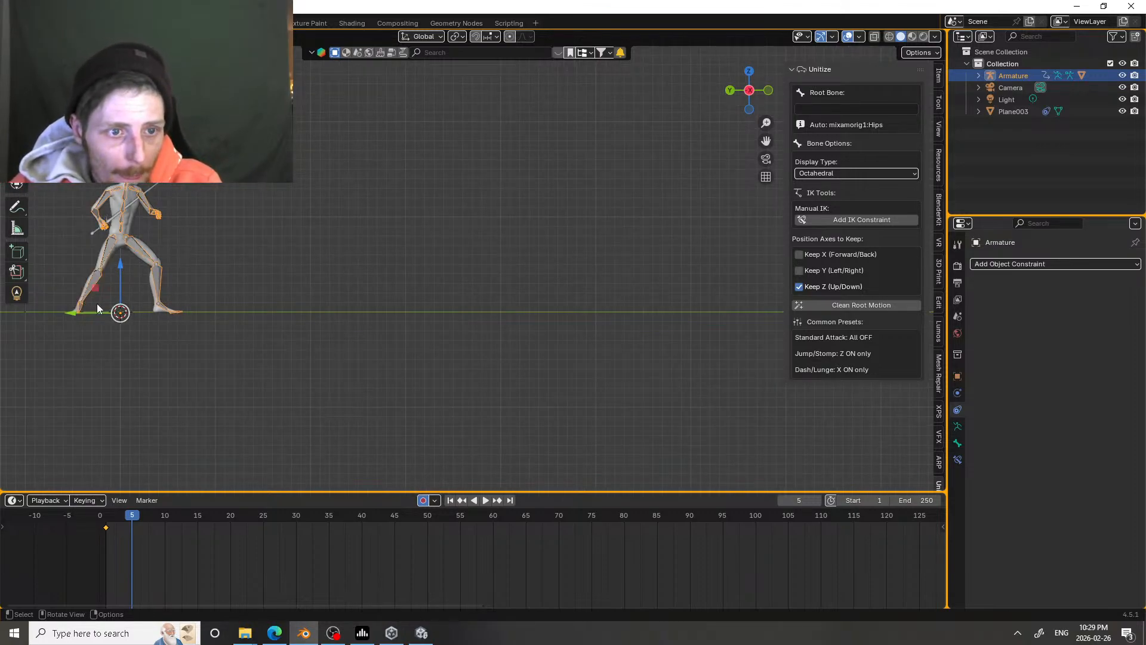
{"action": "scroll", "coordinate": [97, 303], "scroll_direction": "down", "scroll_amount": 3}
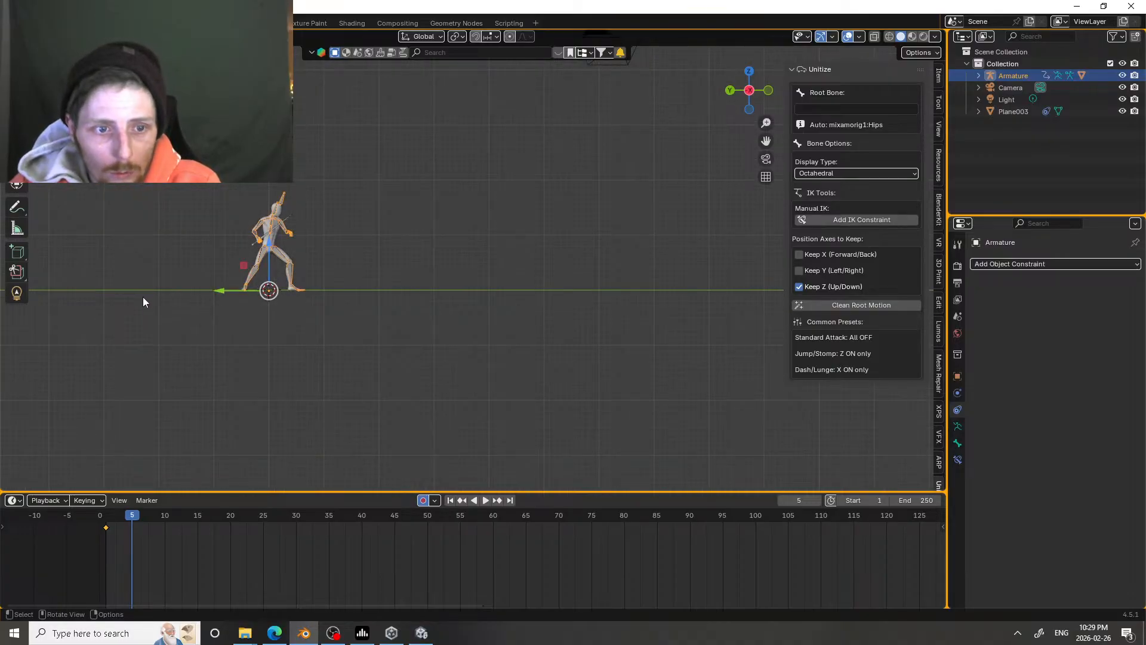
{"action": "middle_click_drag", "start_coordinate": [226, 266], "coordinate": [87, 321], "text": "shift"}
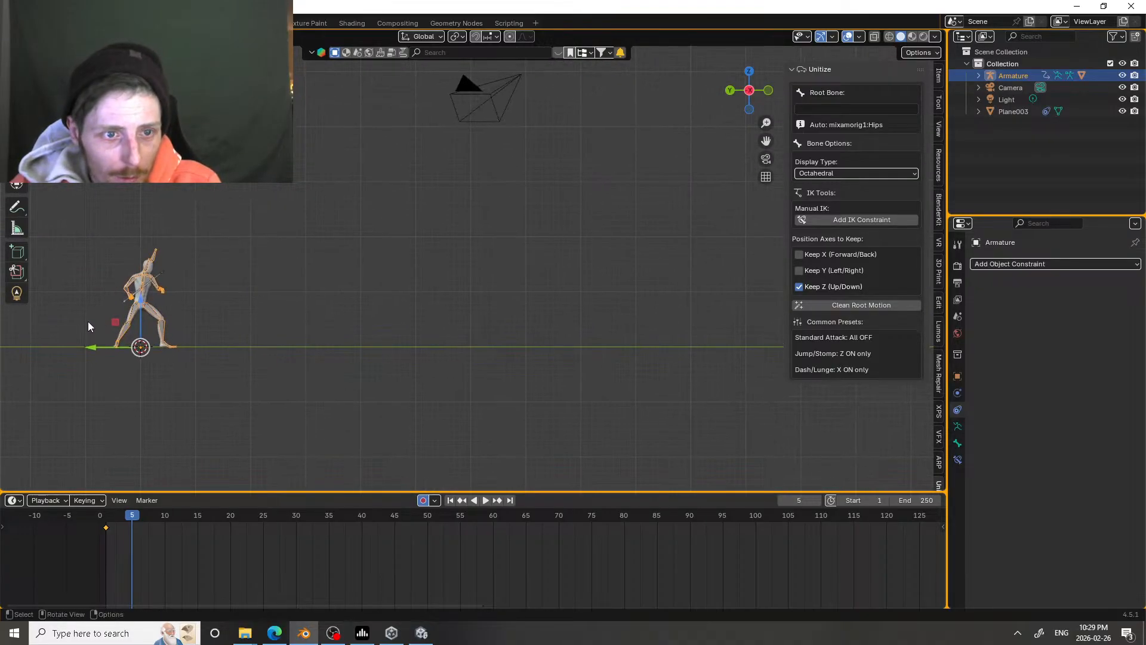
{"action": "key", "text": "g"}
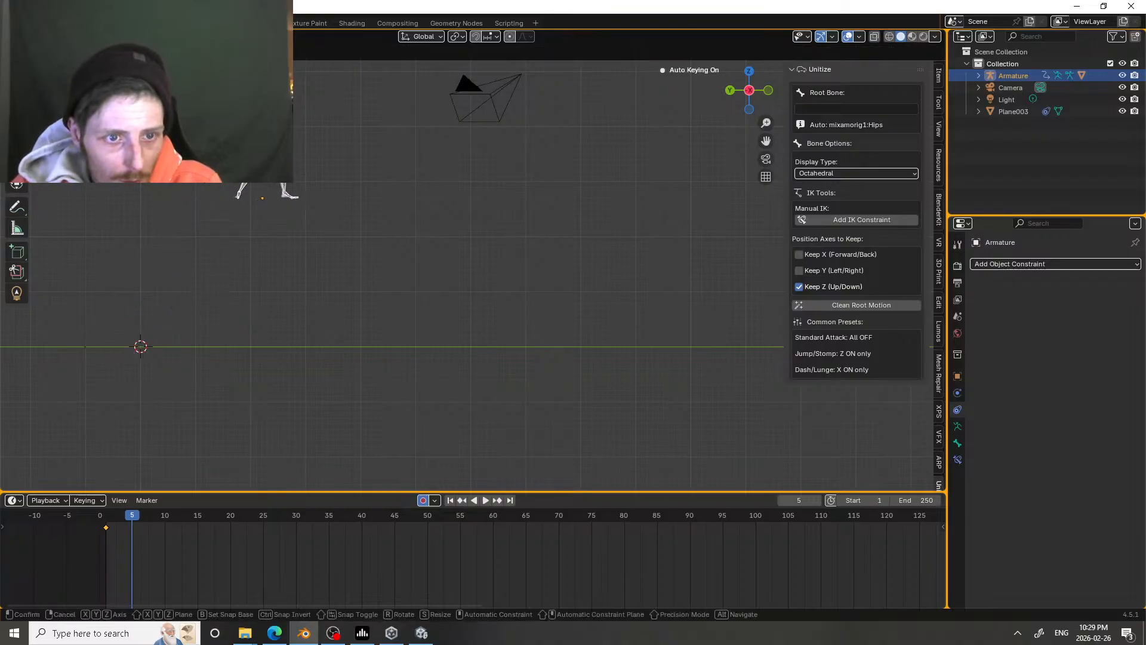
{"action": "left_click", "coordinate": [239, 146]}
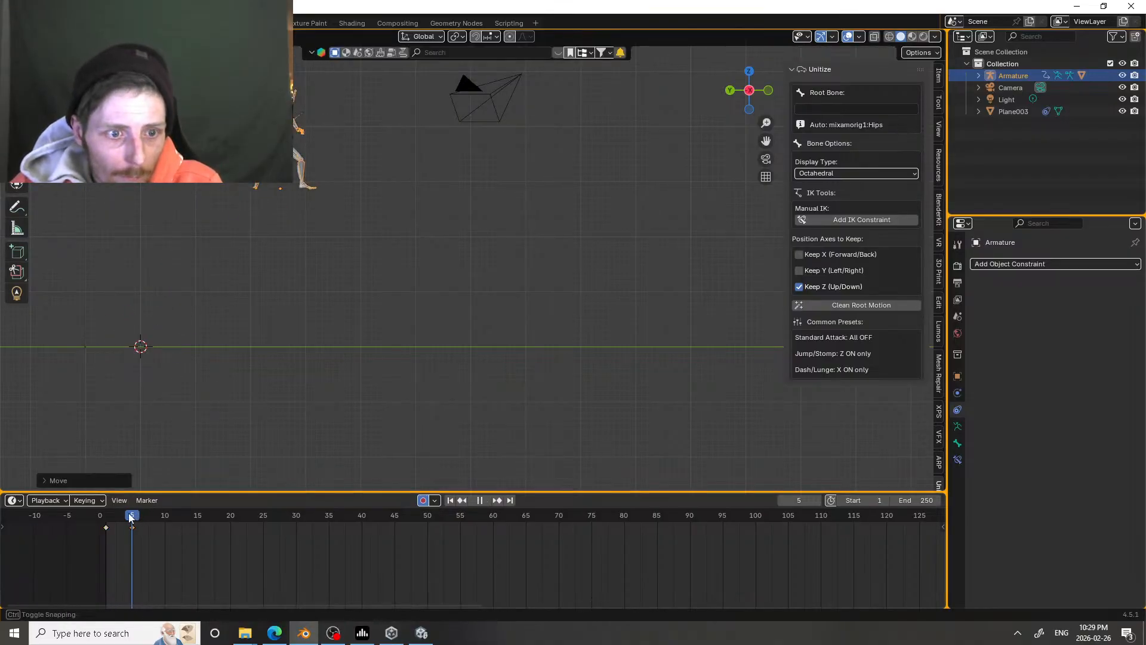
Step: Play back the armature's jump repeatedly and scrub through its motion between frames 1 and 5
{"action": "left_click_drag", "start_coordinate": [132, 517], "coordinate": [104, 517]}
{"action": "key", "text": "space"}
{"action": "key", "text": "space"}
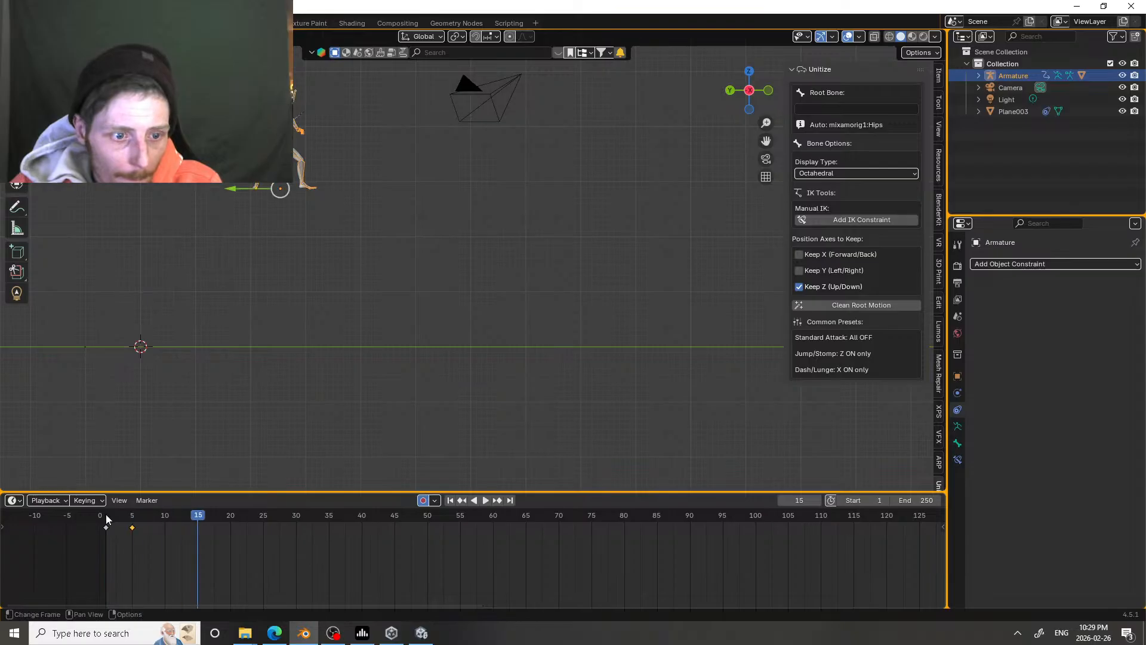
{"action": "left_click", "coordinate": [107, 519]}
{"action": "key", "text": "space"}
{"action": "key", "text": "space"}
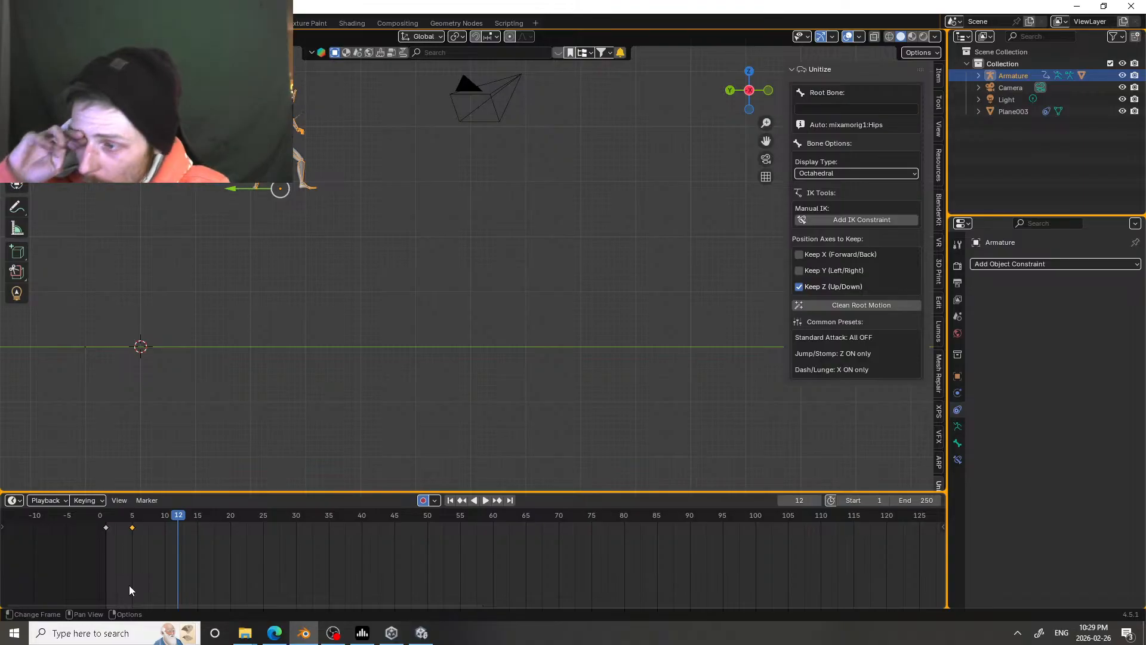
{"action": "left_click", "coordinate": [133, 515]}
{"action": "key", "text": "space"}
{"action": "mouse_move", "coordinate": [128, 518]}
{"action": "left_mouse_down"}
{"action": "mouse_move", "coordinate": [106, 518]}
{"action": "mouse_move", "coordinate": [129, 516]}
{"action": "left_mouse_up"}
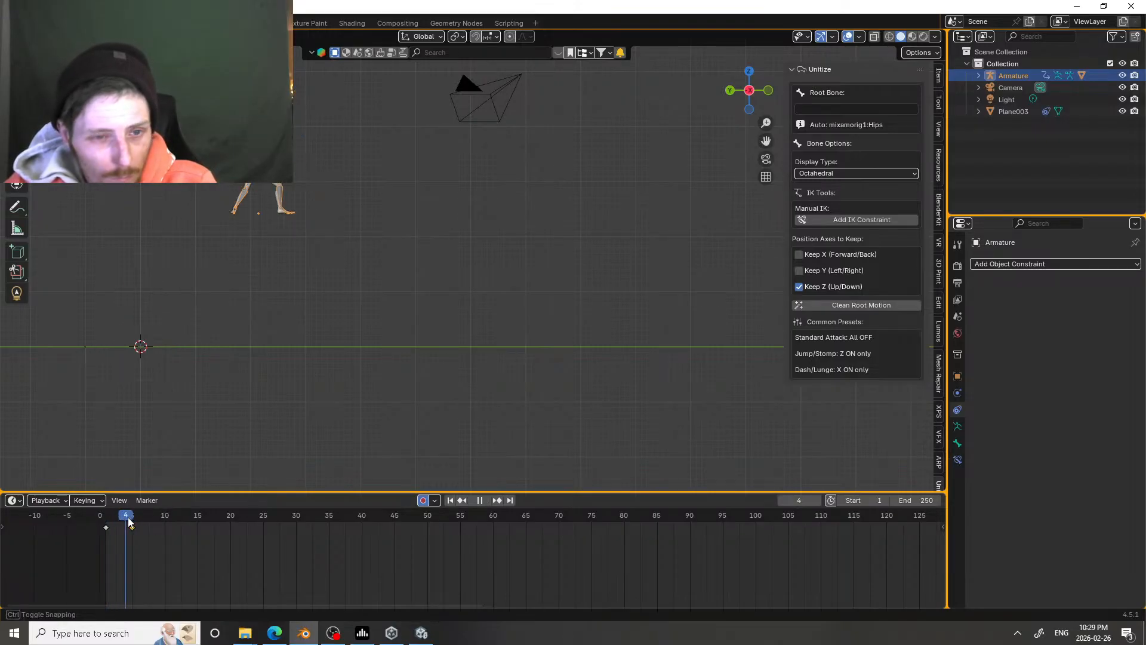
{"action": "key", "text": "space"}
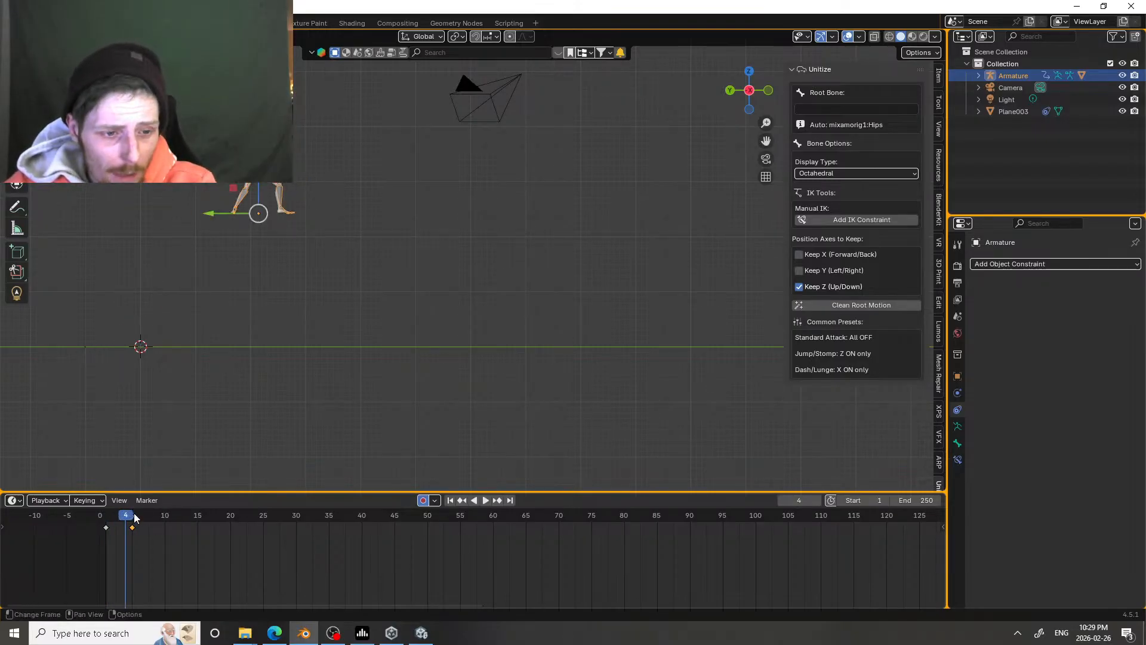
Step: Keyframe the armature back down on the ground farther forward at frame 10, and slightly farther along Y at frame 15
{"action": "left_click", "coordinate": [132, 517]}
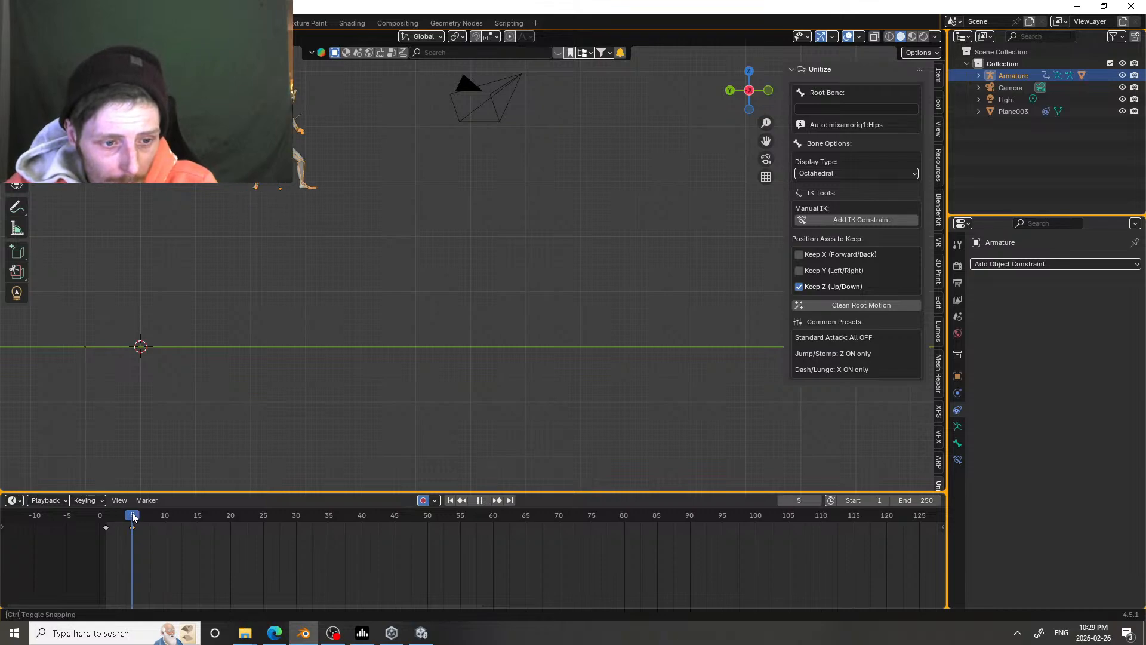
{"action": "key", "text": "i"}
{"action": "left_click", "coordinate": [166, 517]}
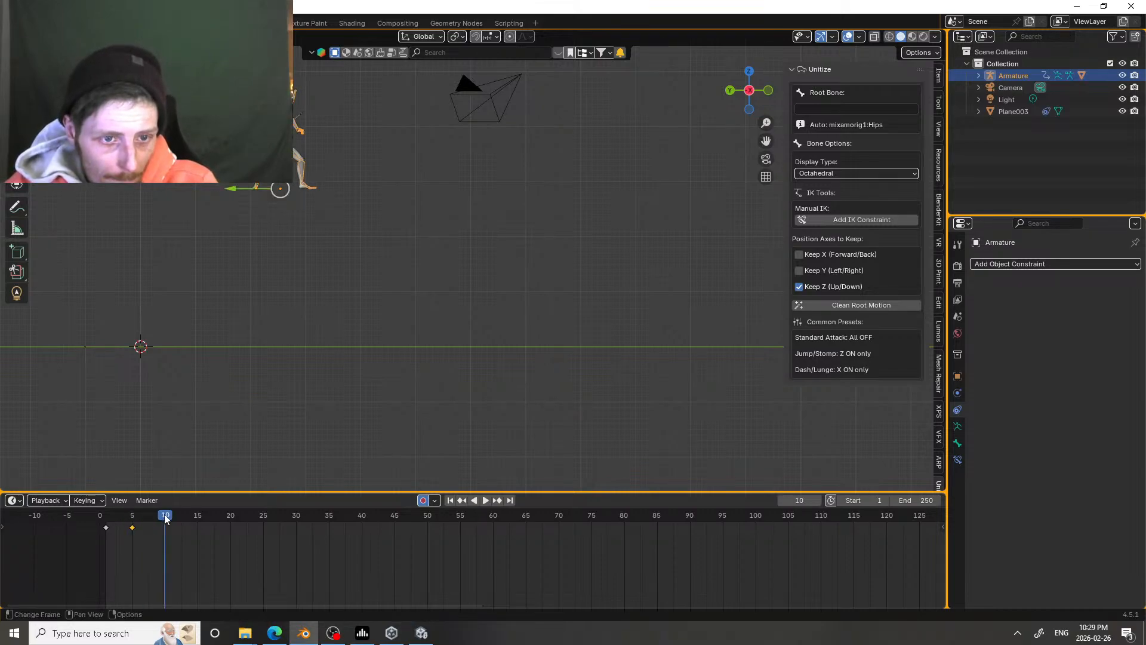
{"action": "key", "text": "g"}
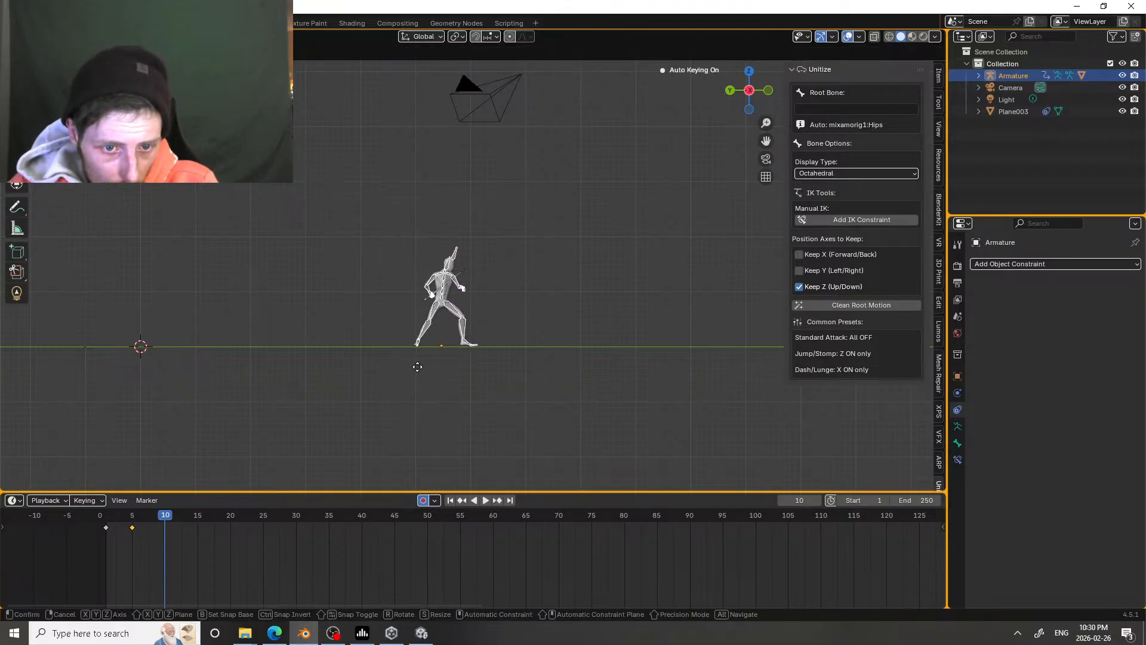
{"action": "left_click", "coordinate": [417, 367]}
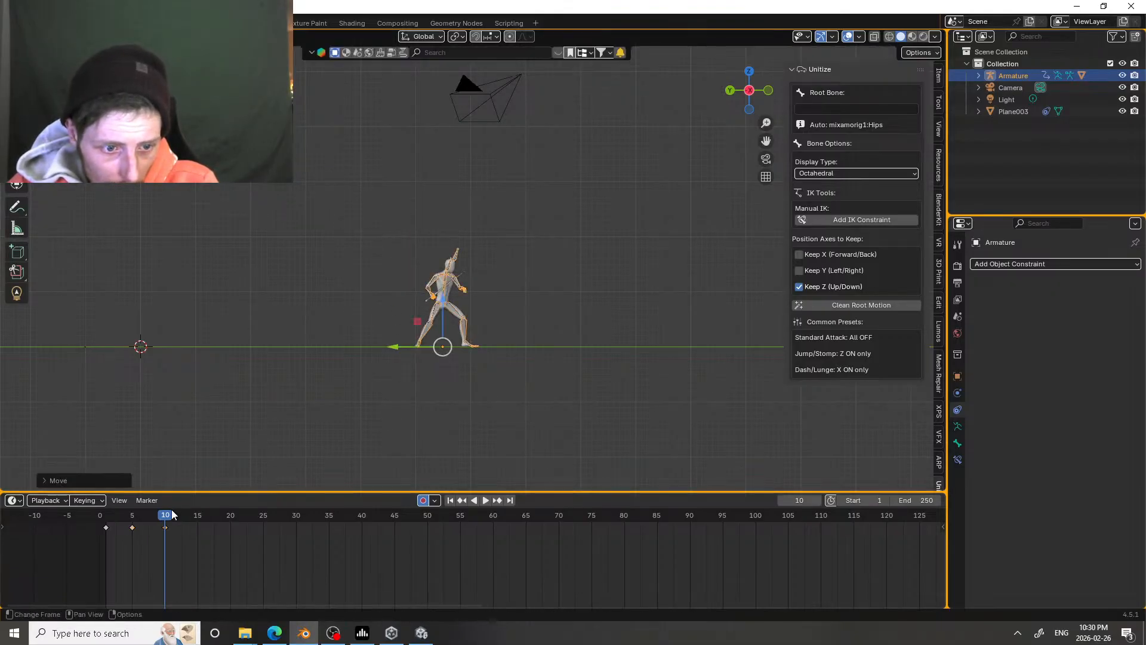
{"action": "left_click_drag", "start_coordinate": [172, 514], "coordinate": [197, 515]}
{"action": "left_click_drag", "start_coordinate": [396, 345], "coordinate": [449, 347]}
Step: Play back the full jump and landing from the first frame, and return to frame 1
{"action": "left_click", "coordinate": [110, 515]}
{"action": "key", "text": "space"}
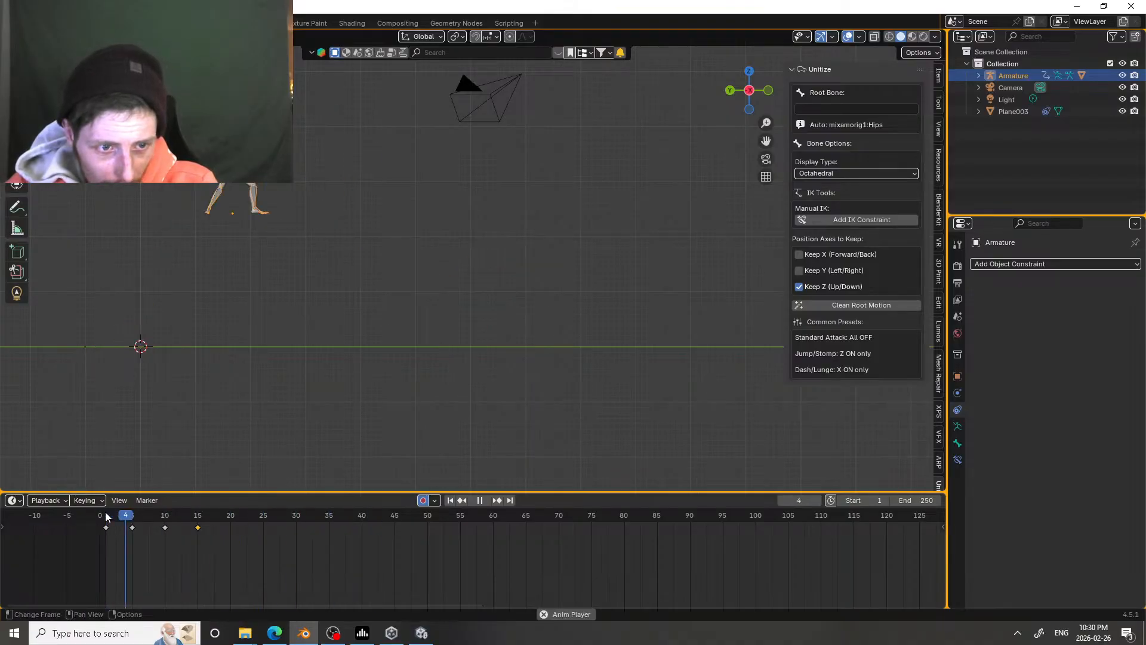
{"action": "key", "text": "space"}
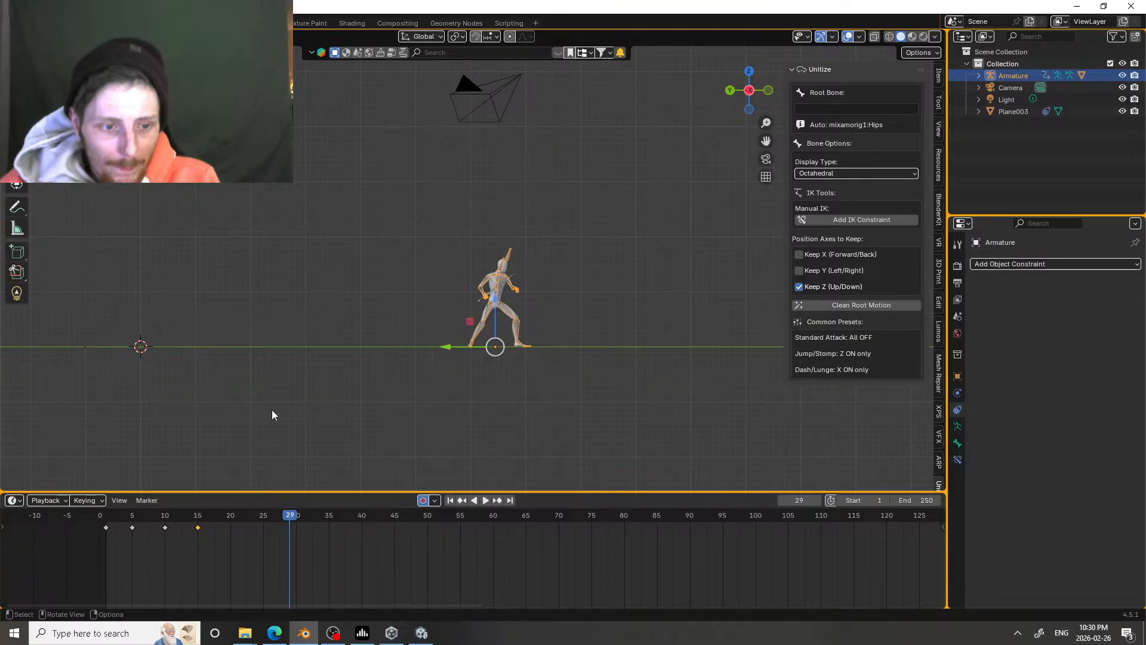
{"action": "mouse_move", "coordinate": [108, 520]}
{"action": "left_mouse_down"}
{"action": "mouse_move", "coordinate": [176, 525]}
{"action": "mouse_move", "coordinate": [91, 530]}
{"action": "mouse_move", "coordinate": [160, 520]}
{"action": "mouse_move", "coordinate": [107, 524]}
{"action": "left_mouse_up"}
{"action": "left_click", "coordinate": [107, 522]}
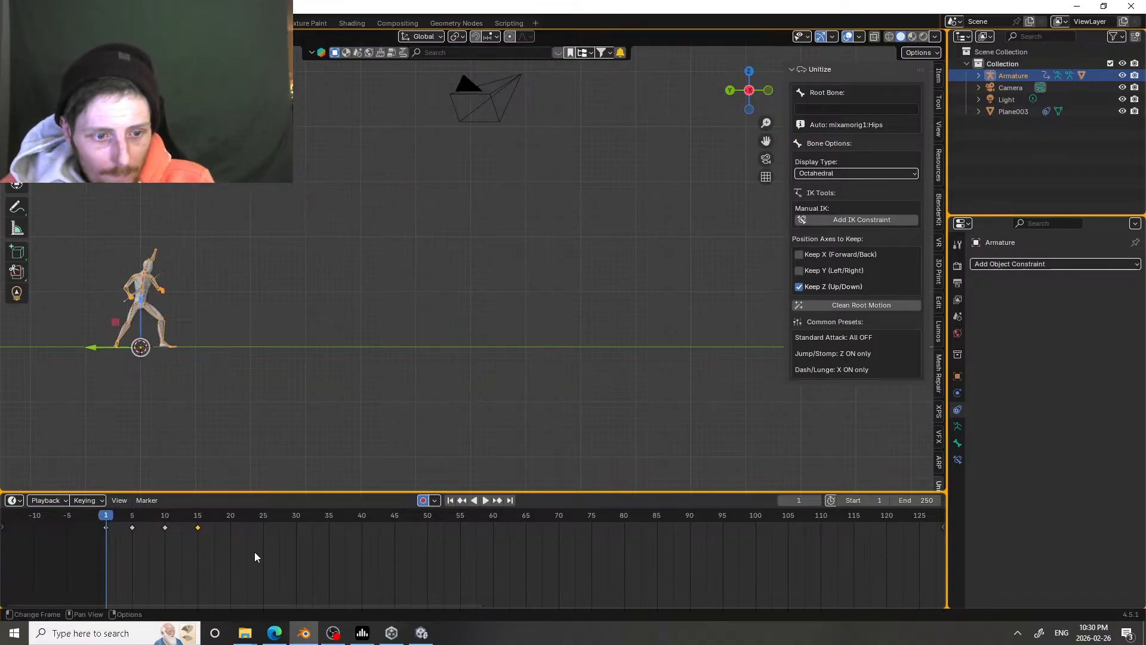
{"action": "left_click_drag", "start_coordinate": [255, 557], "coordinate": [124, 521]}
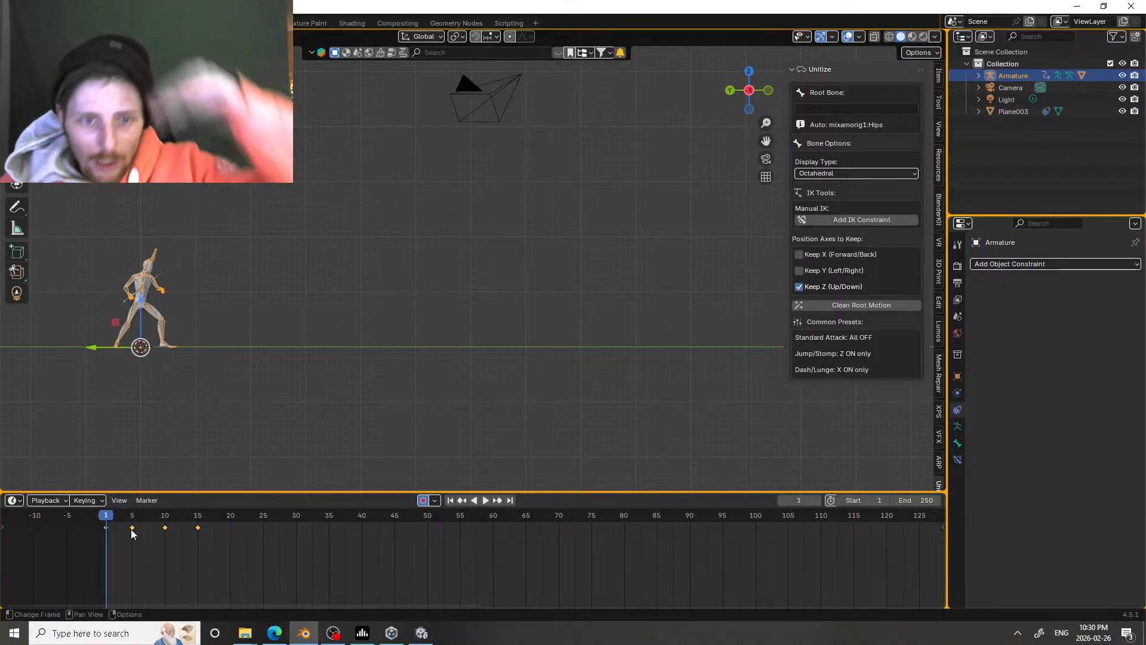
{"action": "key", "text": "Delete"}
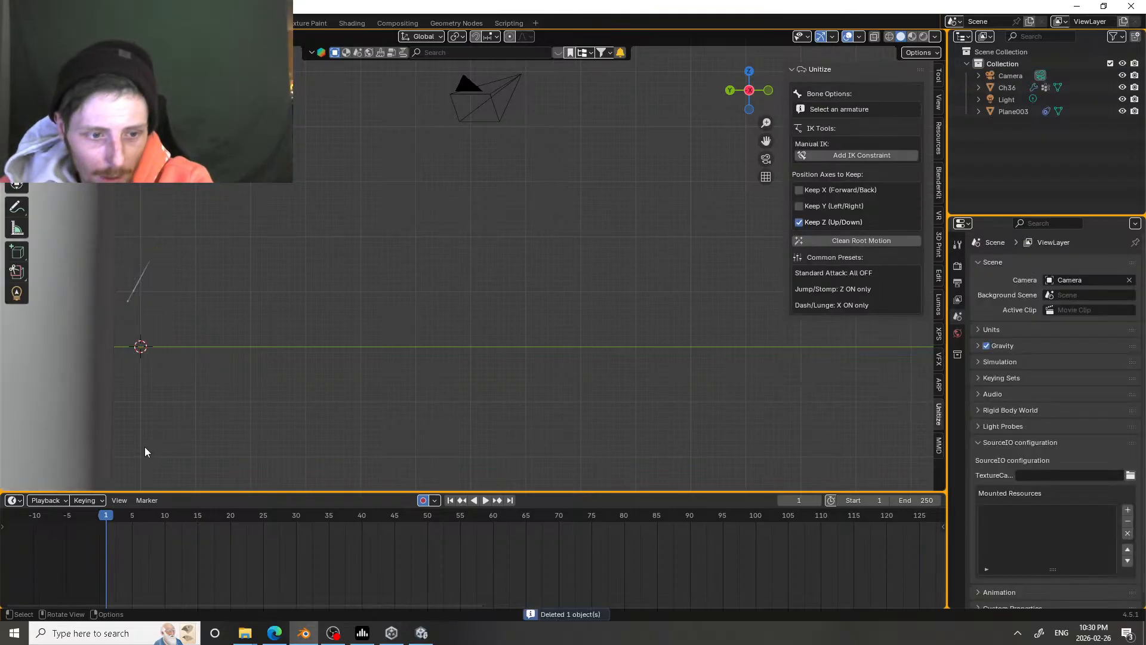
{"action": "key", "text": "ctrl+z"}
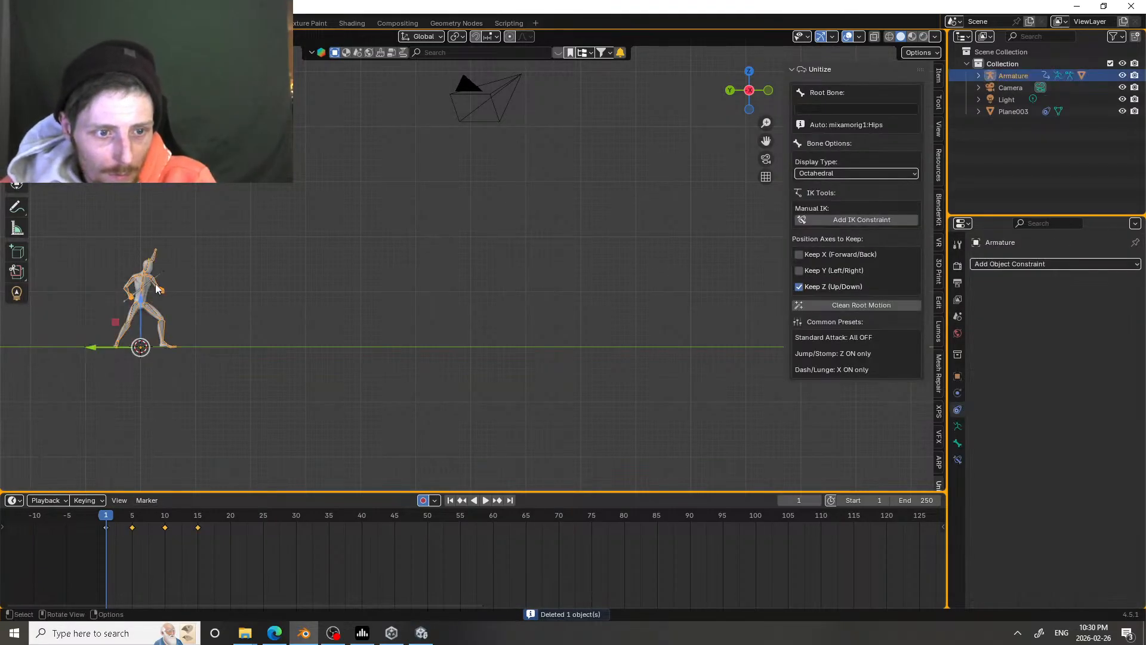
{"action": "key", "text": "a"}
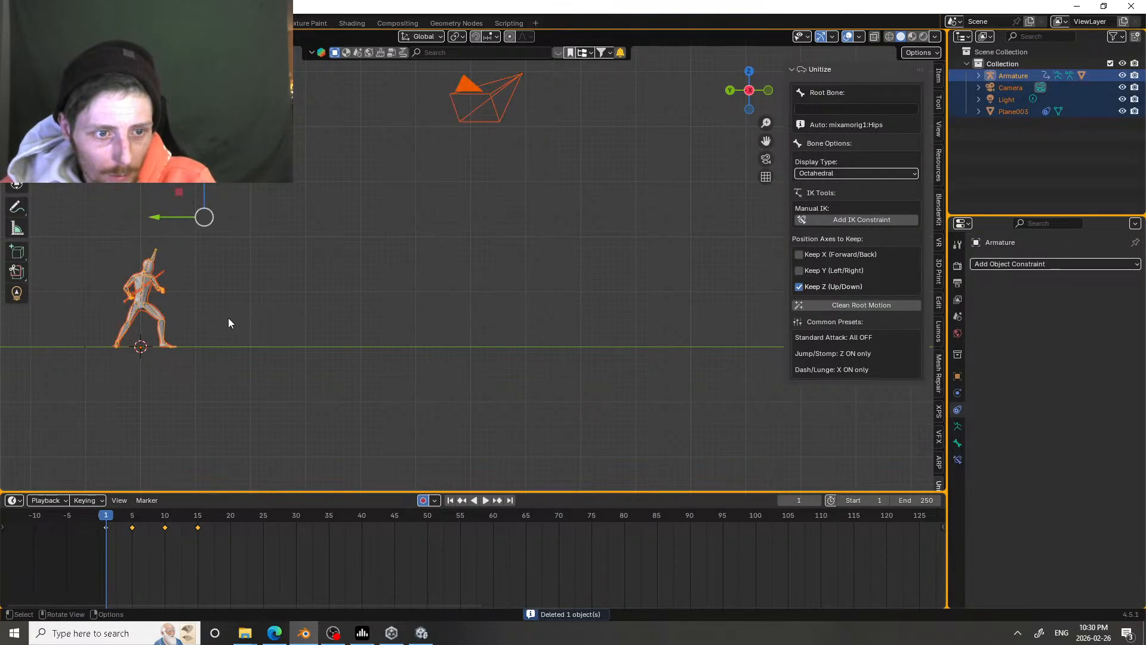
{"action": "left_click", "coordinate": [259, 400]}
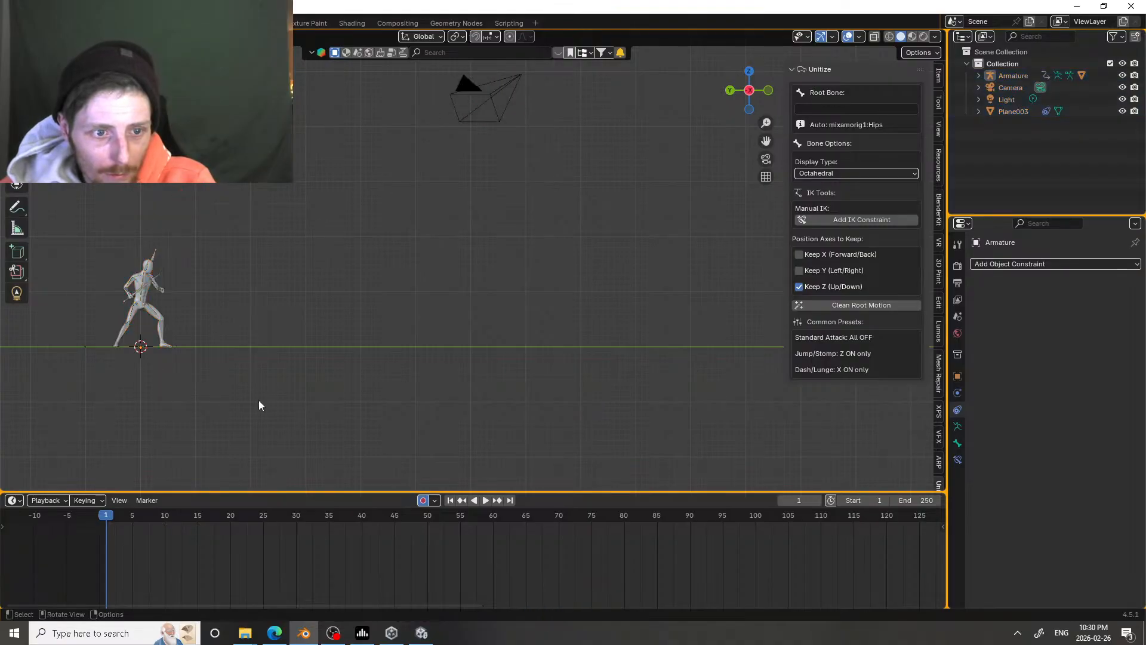
Step: Select the armature and delete its keyframes at frames 5, 10 and 15
{"action": "left_click", "coordinate": [161, 253]}
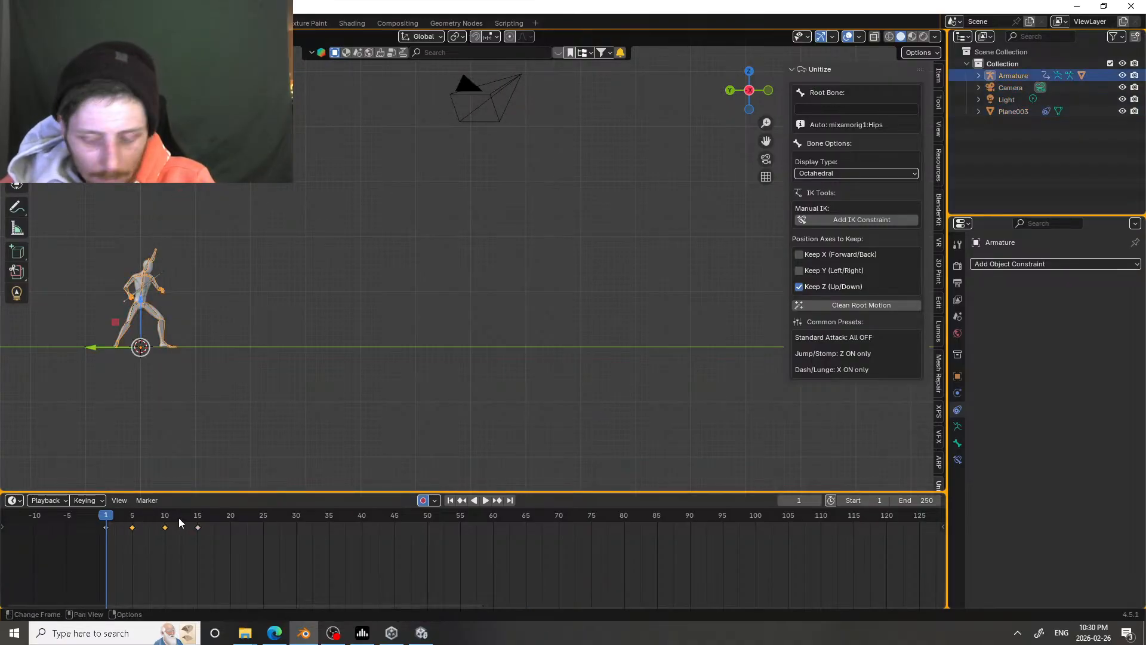
{"action": "key", "text": "Delete"}
{"action": "left_click_drag", "start_coordinate": [186, 525], "coordinate": [224, 529]}
{"action": "key", "text": "Delete"}
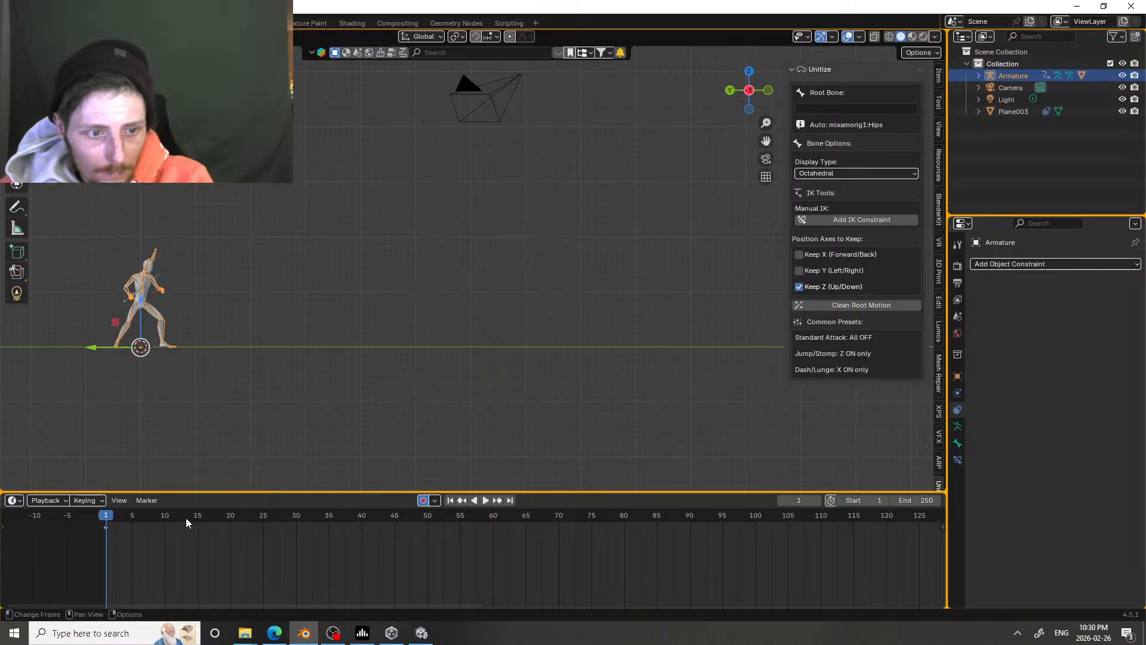
Step: Switch the armature to Pose Mode with the character's torso and legs seen close up
{"action": "middle_click_drag", "start_coordinate": [112, 349], "coordinate": [358, 329], "text": "shift"}
{"action": "scroll", "coordinate": [407, 329], "scroll_direction": "up", "scroll_amount": 4}
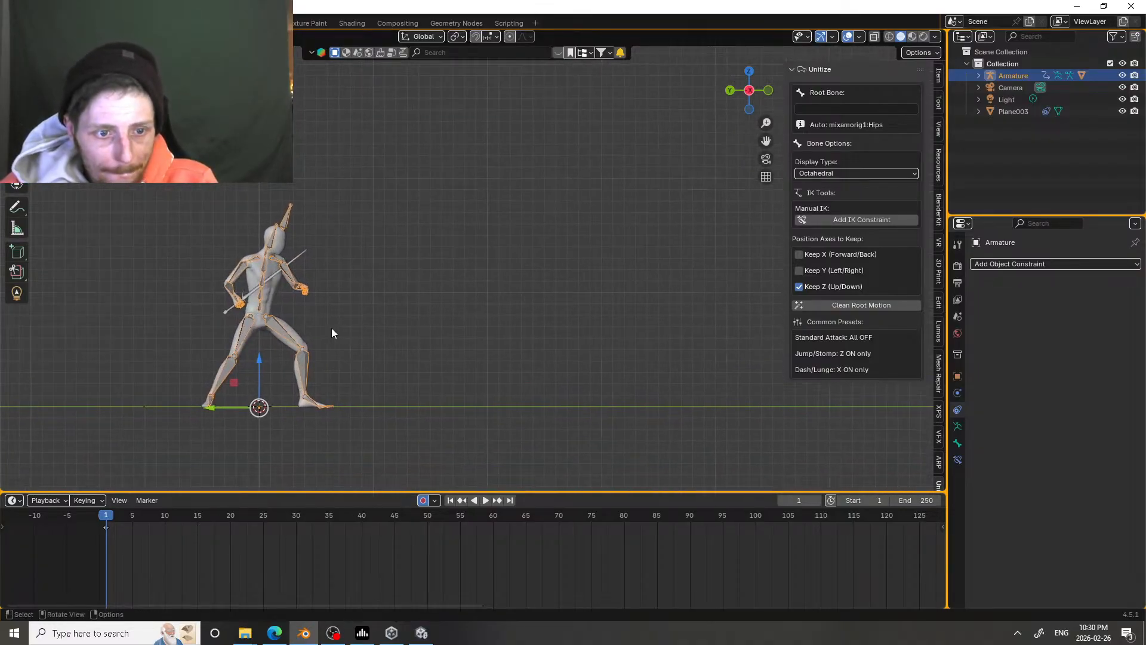
{"action": "right_click", "coordinate": [311, 329]}
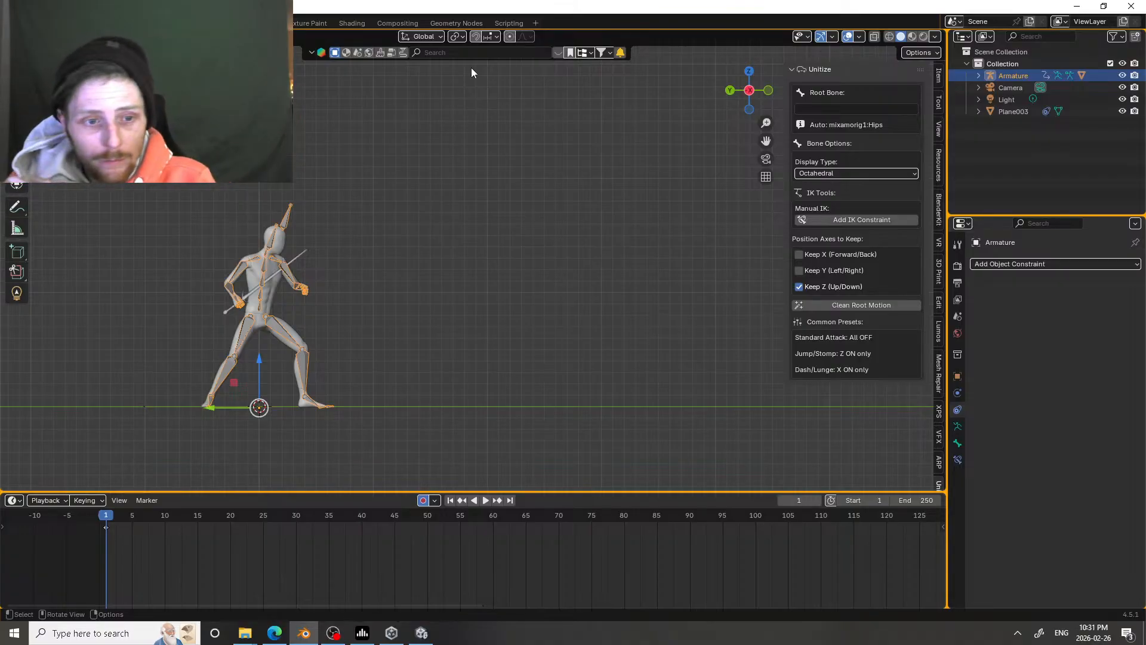
{"action": "key", "text": "shift"}
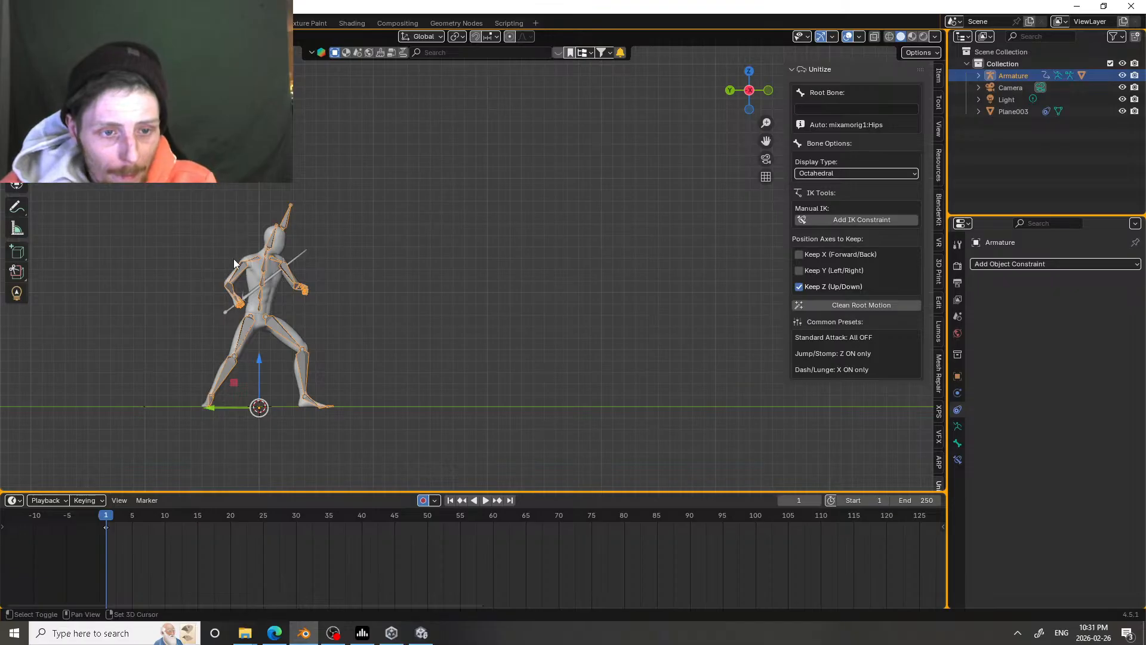
{"action": "middle_click_drag", "start_coordinate": [237, 262], "coordinate": [396, 242], "text": "shift"}
{"action": "scroll", "coordinate": [420, 236], "scroll_direction": "up", "scroll_amount": 5}
{"action": "middle_click_drag", "start_coordinate": [220, 327], "coordinate": [421, 235], "text": "shift"}
{"action": "scroll", "coordinate": [320, 278], "scroll_direction": "down", "scroll_amount": 2}
{"action": "scroll", "coordinate": [364, 280], "scroll_direction": "up", "scroll_amount": 2}
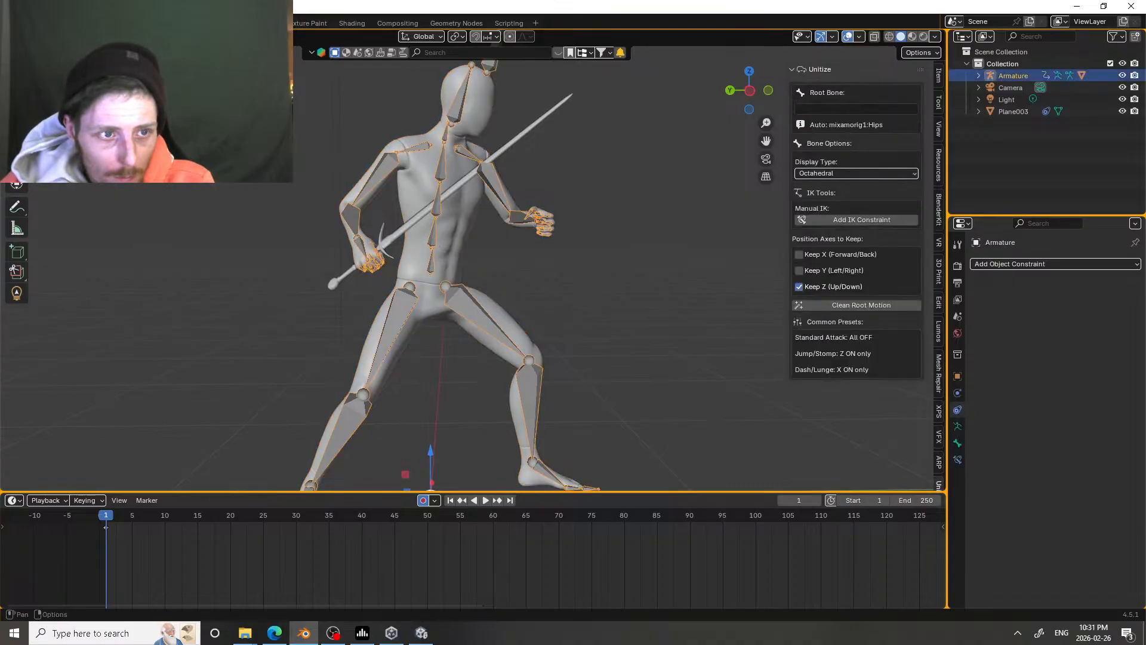
{"action": "key", "text": "ctrl+Tab"}
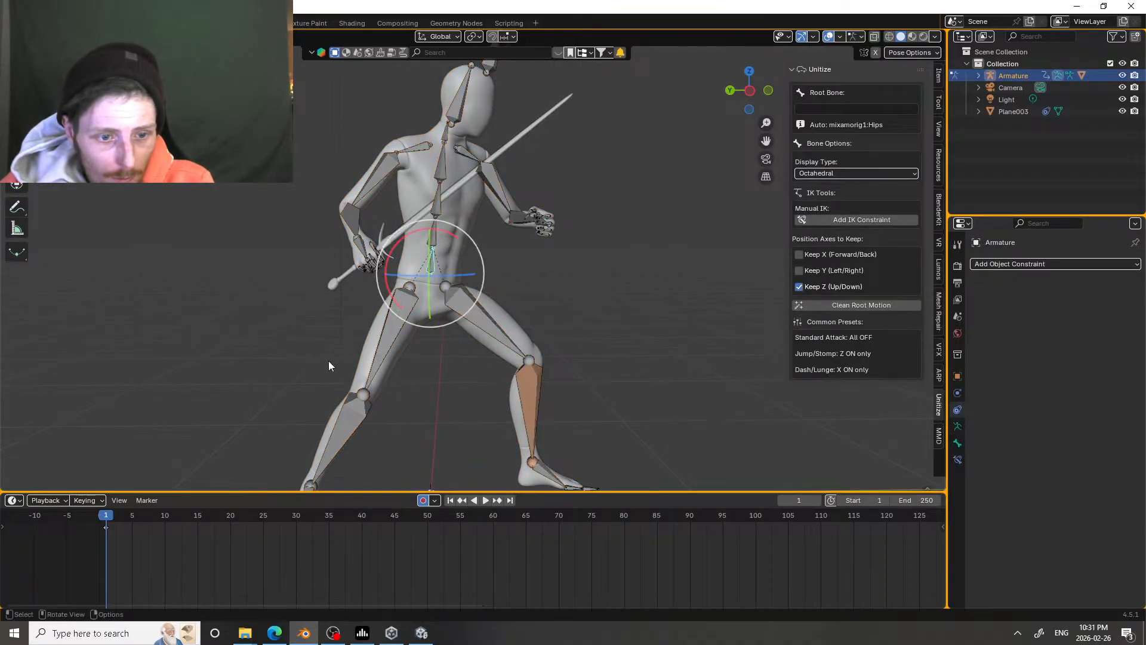
Step: Insert keyframes for all the armature's bones at frame 1 to hold the starting stance
{"action": "key", "text": "i"}
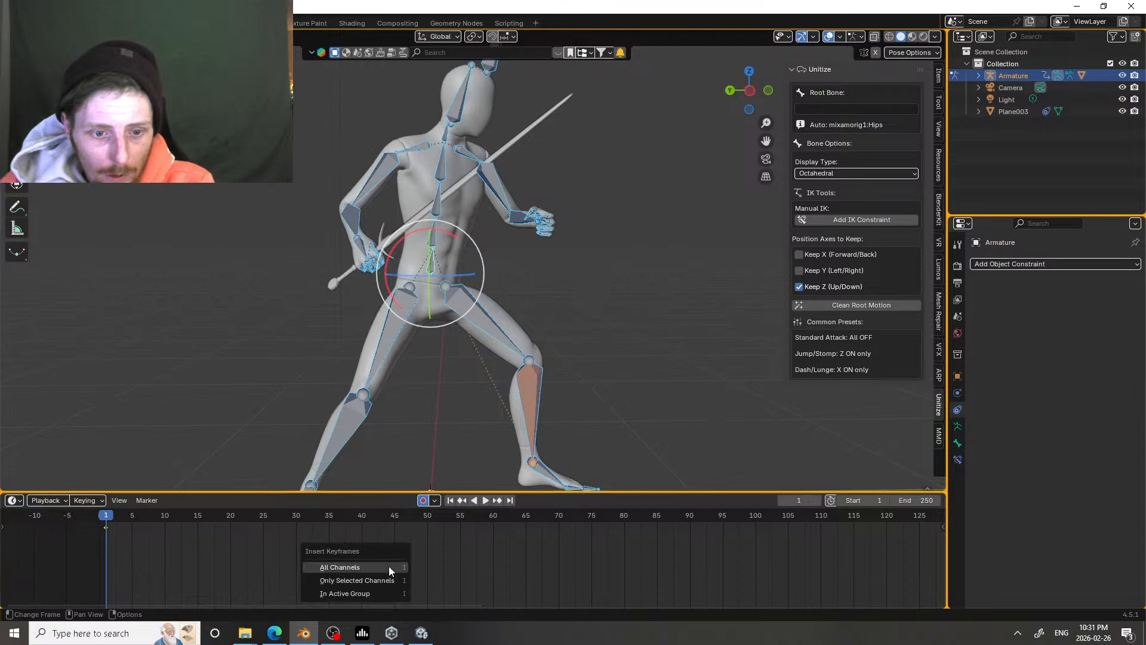
{"action": "left_click", "coordinate": [387, 577]}
{"action": "key", "text": "i"}
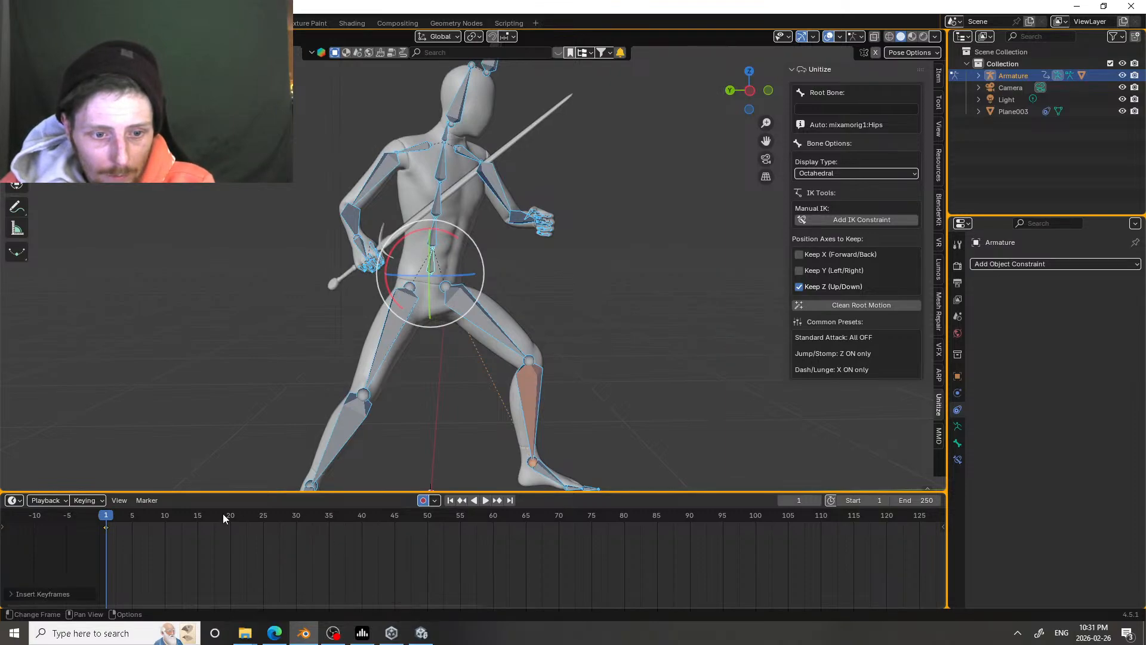
Step: At frame 5, rotate the spine bones to lean the torso back and swing the right upper arm up behind the body
{"action": "left_click", "coordinate": [427, 244]}
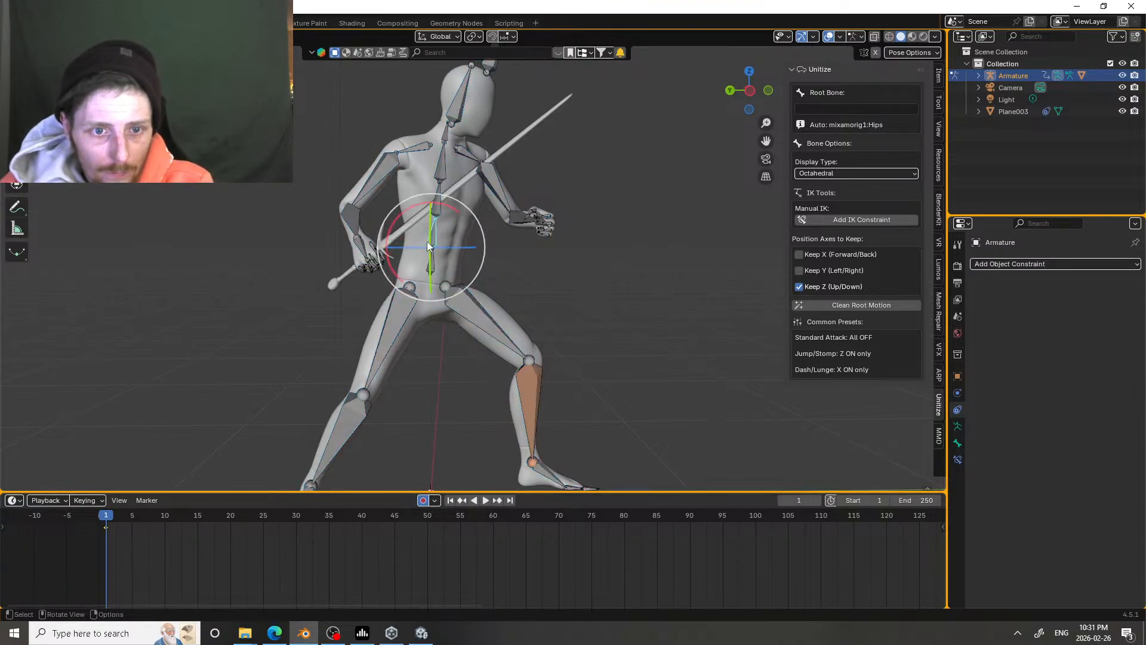
{"action": "left_click", "coordinate": [130, 517]}
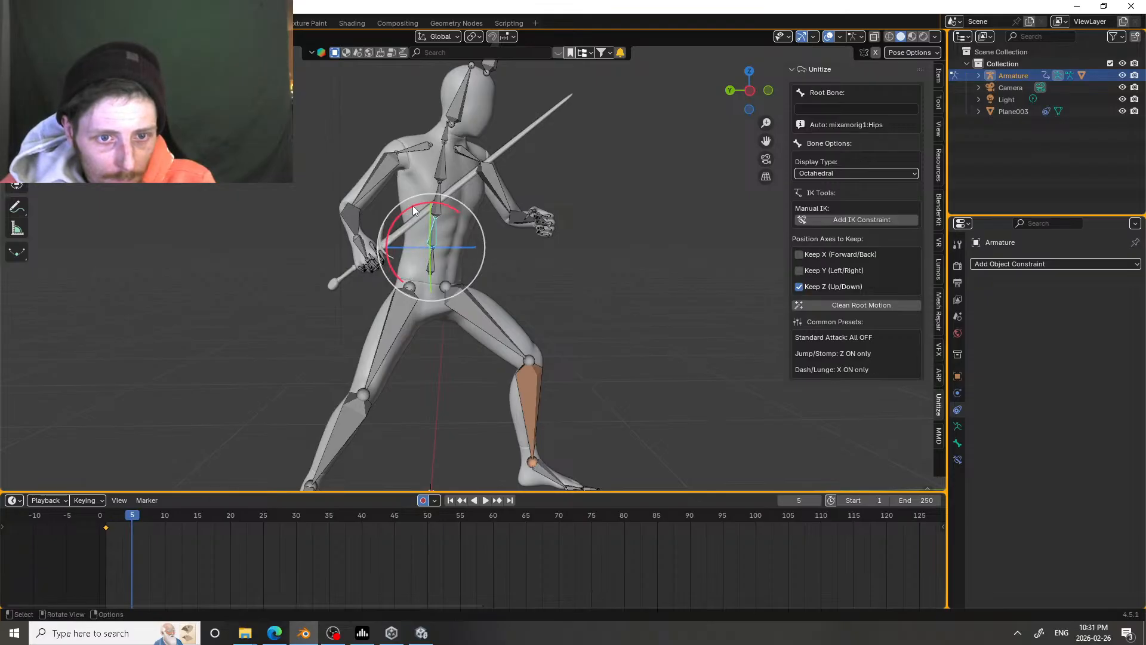
{"action": "left_click_drag", "start_coordinate": [413, 211], "coordinate": [361, 153]}
{"action": "left_click", "coordinate": [431, 201]}
{"action": "left_click", "coordinate": [355, 202]}
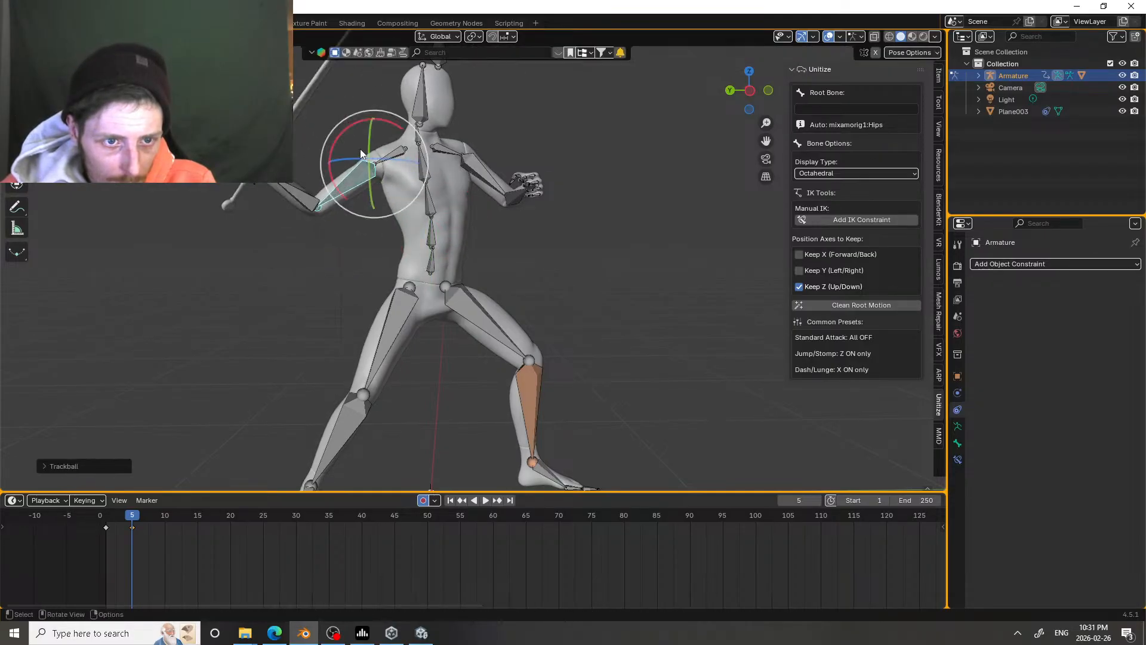
Step: Rotate the right hand and forearm at frame 5 so the sword is drawn back behind the character
{"action": "left_click", "coordinate": [282, 187]}
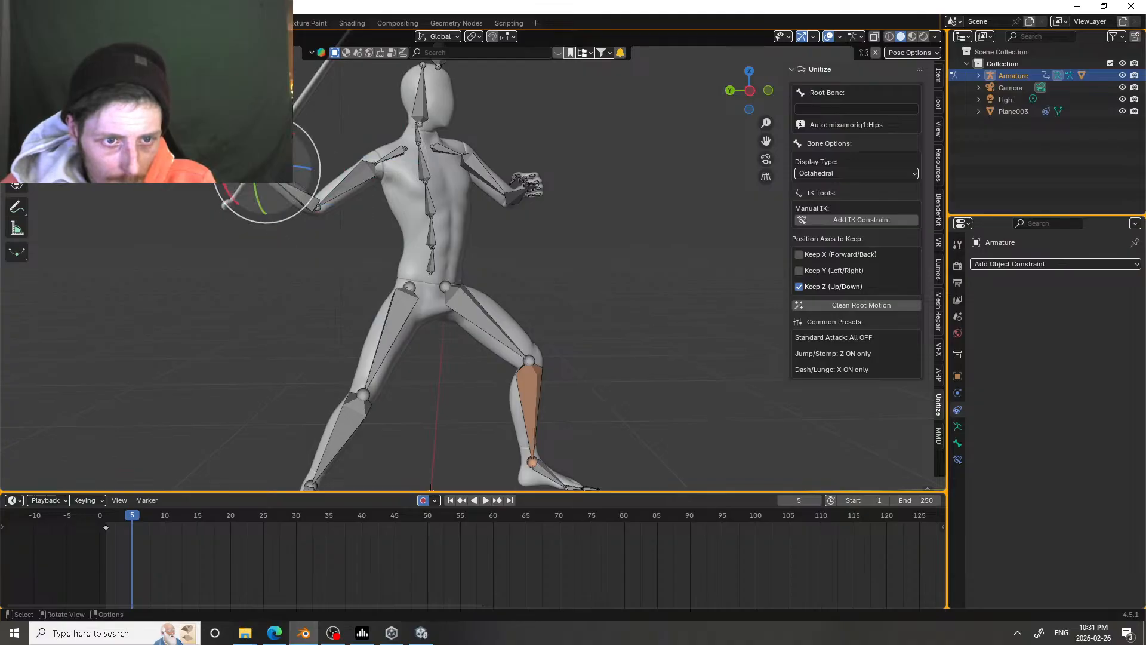
{"action": "left_click", "coordinate": [257, 179]}
{"action": "left_click", "coordinate": [253, 177]}
{"action": "left_click", "coordinate": [294, 193]}
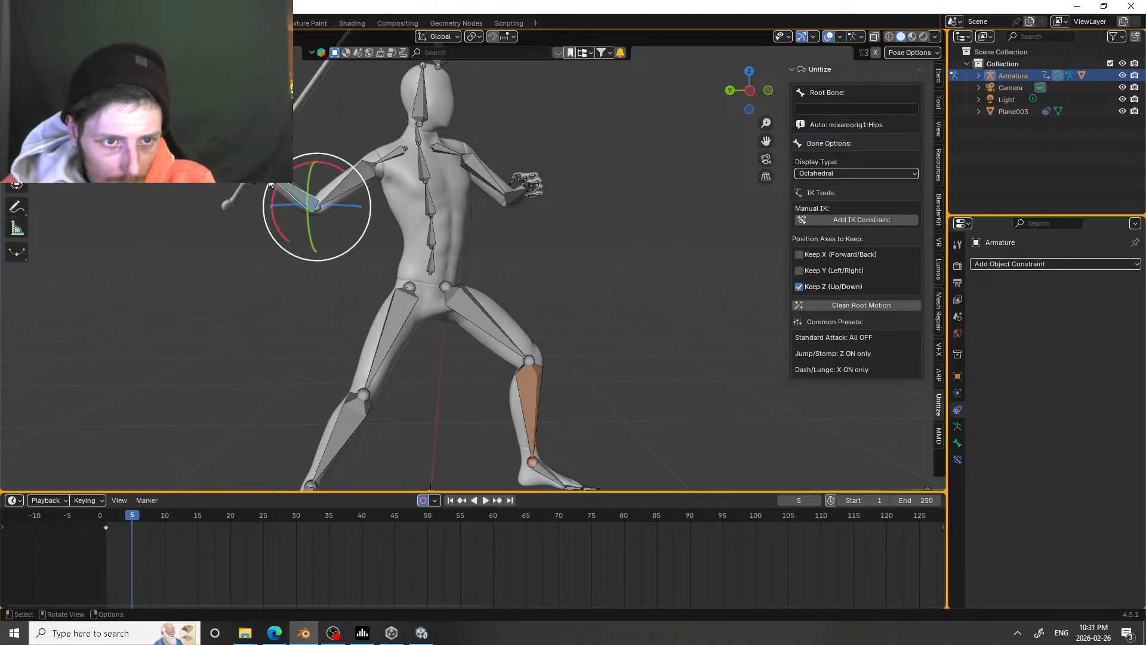
{"action": "scroll", "coordinate": [473, 260], "scroll_direction": "up", "scroll_amount": 3}
{"action": "left_click", "coordinate": [173, 146]}
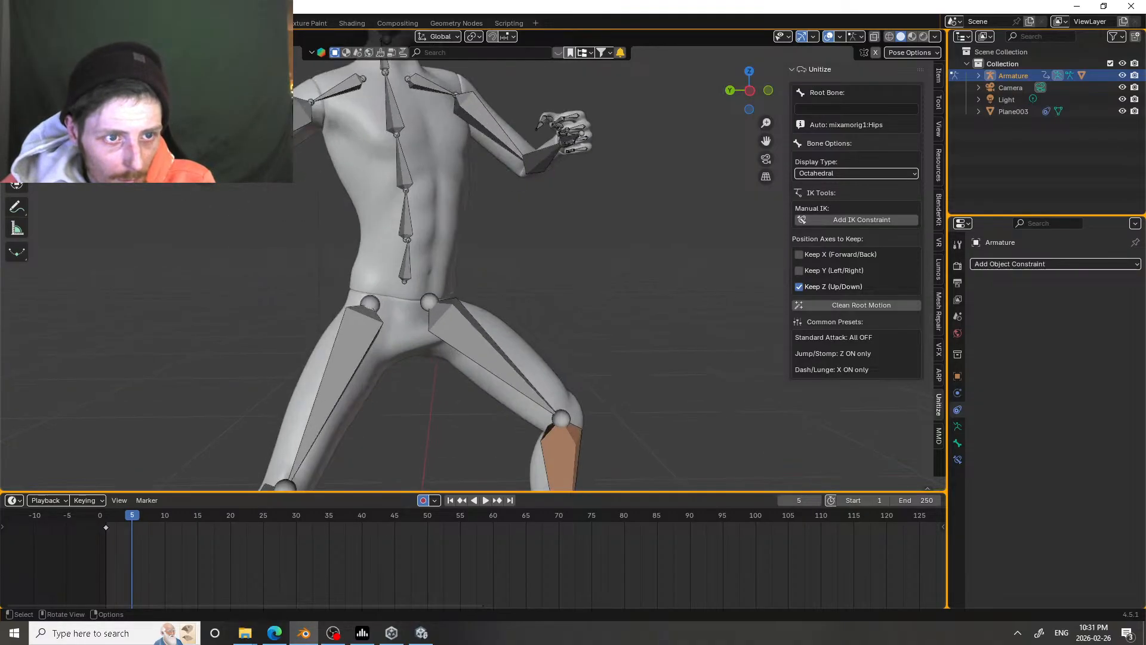
{"action": "scroll", "coordinate": [465, 275], "scroll_direction": "down", "scroll_amount": 4}
{"action": "left_click_drag", "start_coordinate": [279, 235], "coordinate": [328, 235]}
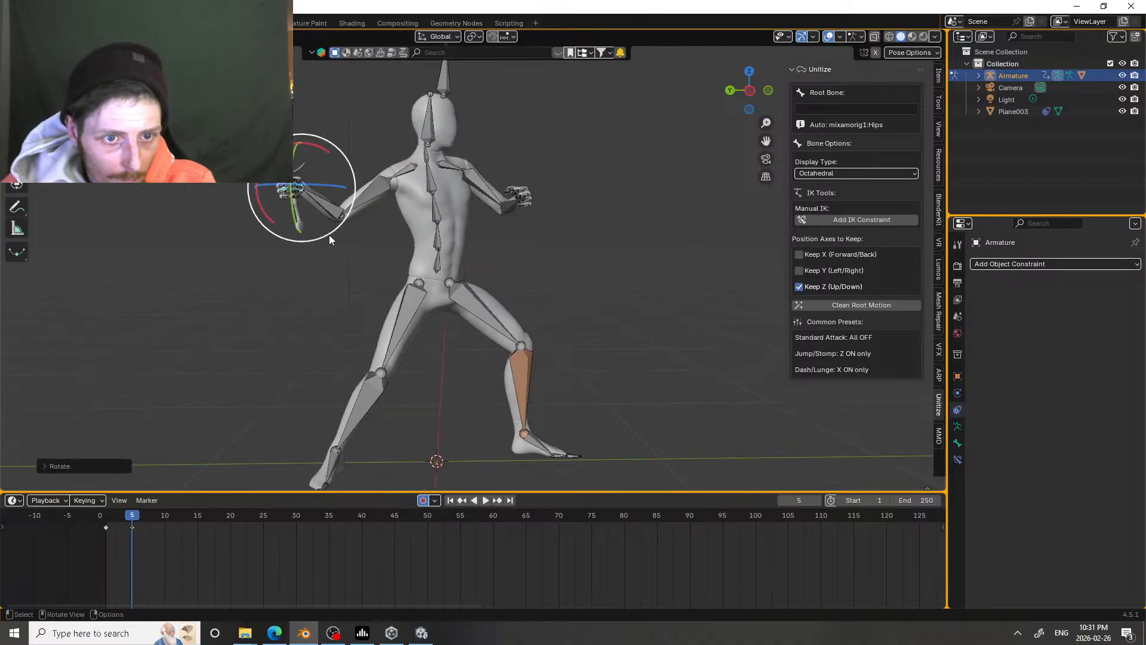
{"action": "mouse_move", "coordinate": [319, 186]}
{"action": "left_mouse_down"}
{"action": "mouse_move", "coordinate": [308, 172]}
{"action": "mouse_move", "coordinate": [304, 181]}
{"action": "left_mouse_up"}
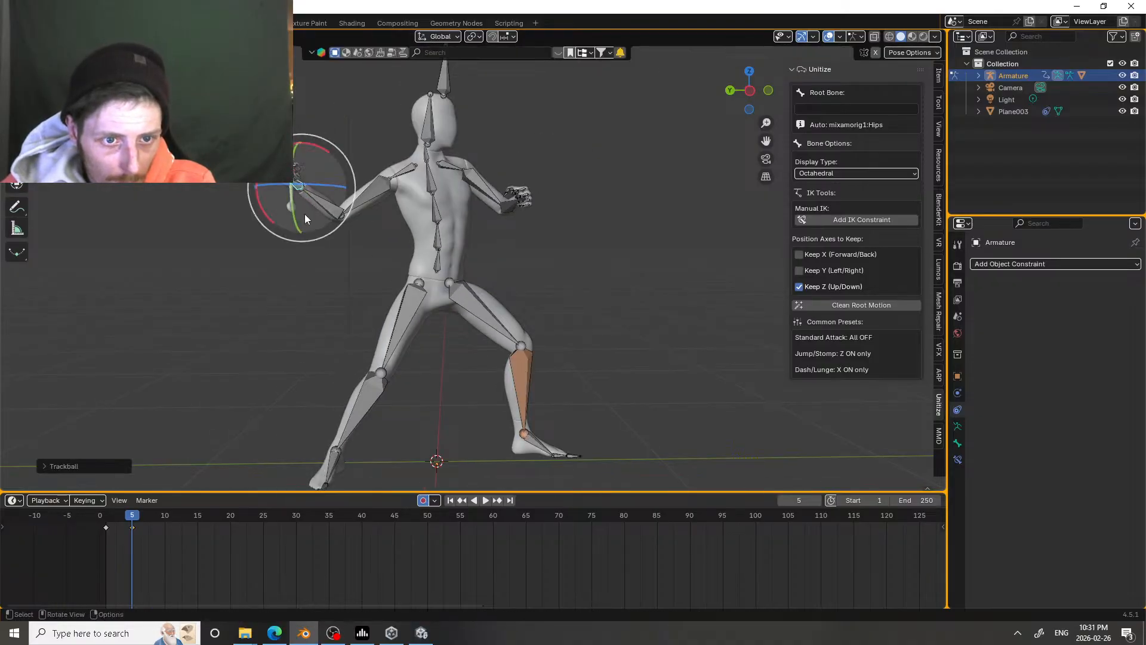
{"action": "left_click_drag", "start_coordinate": [312, 240], "coordinate": [366, 234]}
{"action": "left_click", "coordinate": [324, 210]}
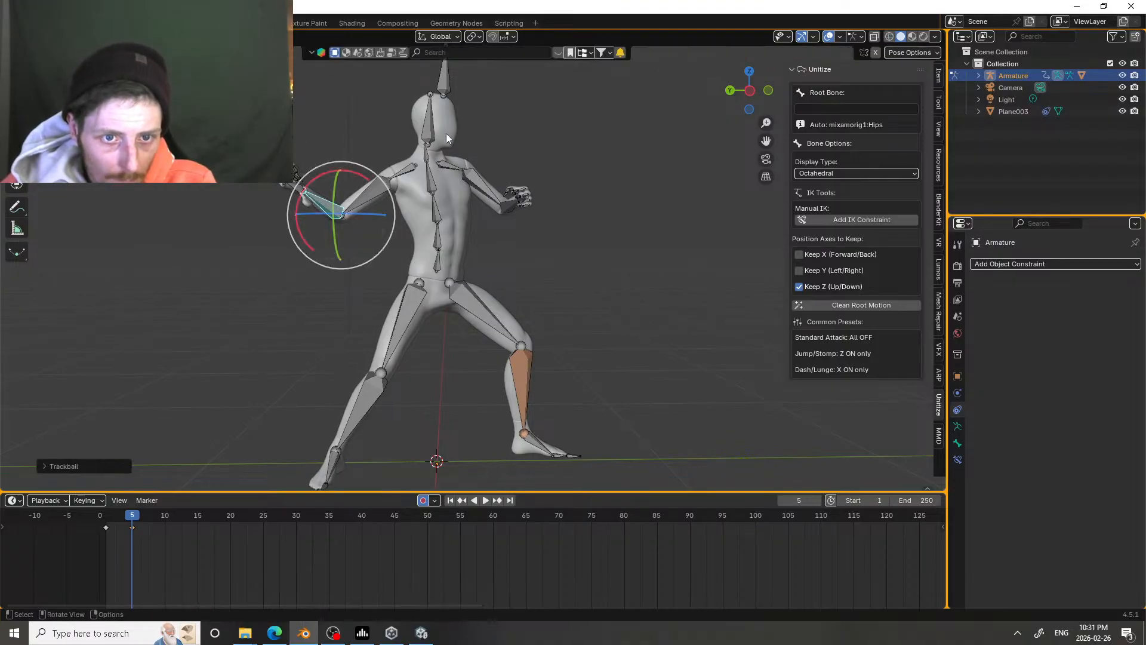
Step: Tilt the head forward and raise the left upper arm at frame 5
{"action": "left_click", "coordinate": [434, 134]}
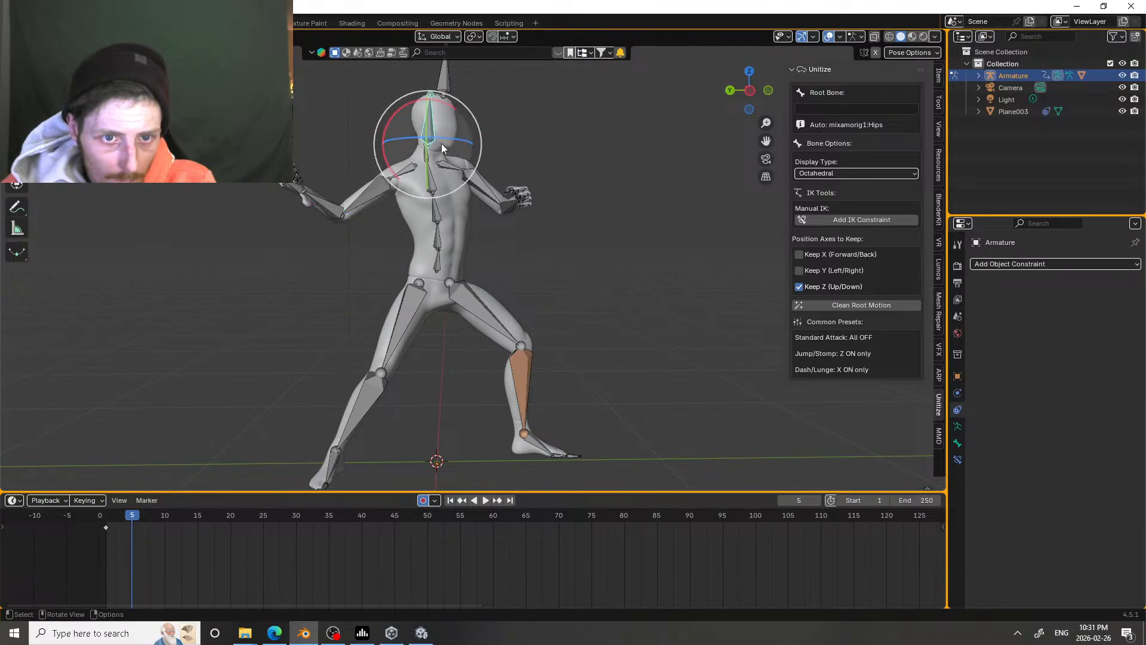
{"action": "left_click", "coordinate": [485, 186]}
{"action": "mouse_move", "coordinate": [474, 223]}
{"action": "left_mouse_down"}
{"action": "mouse_move", "coordinate": [491, 215]}
{"action": "mouse_move", "coordinate": [460, 194]}
{"action": "mouse_move", "coordinate": [475, 202]}
{"action": "left_mouse_up"}
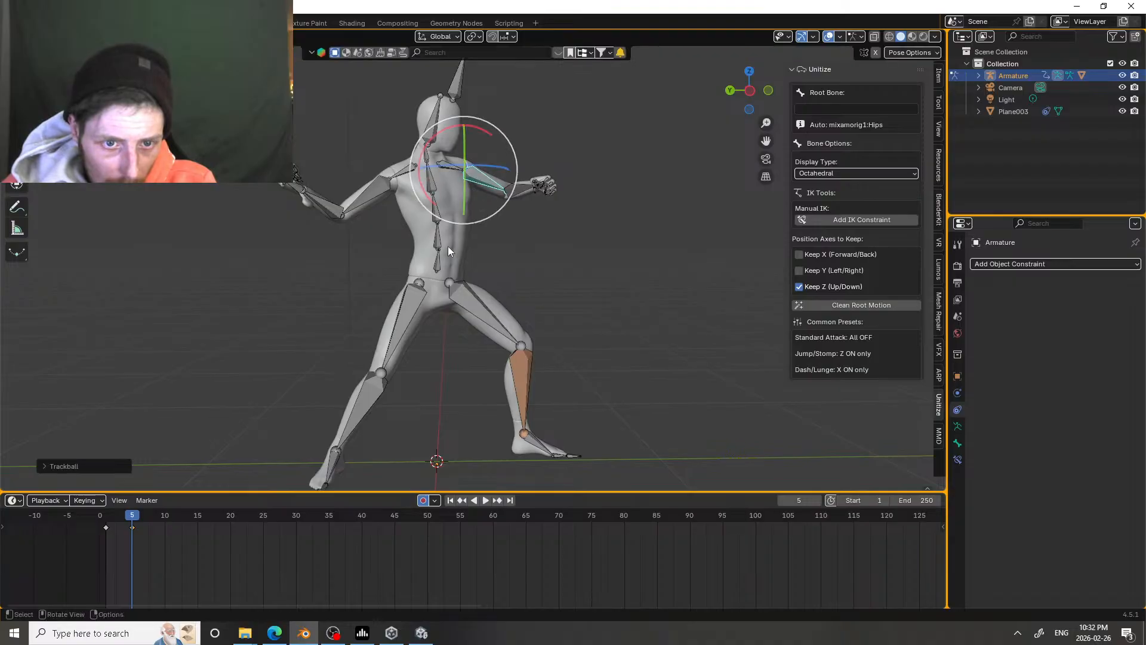
Step: Play back the sword wind-up from frame 1 and return to frame 1
{"action": "left_click_drag", "start_coordinate": [136, 517], "coordinate": [108, 524]}
{"action": "key", "text": "space"}
{"action": "key", "text": "space"}
{"action": "left_click", "coordinate": [107, 521]}
{"action": "key", "text": "space"}
{"action": "key", "text": "space"}
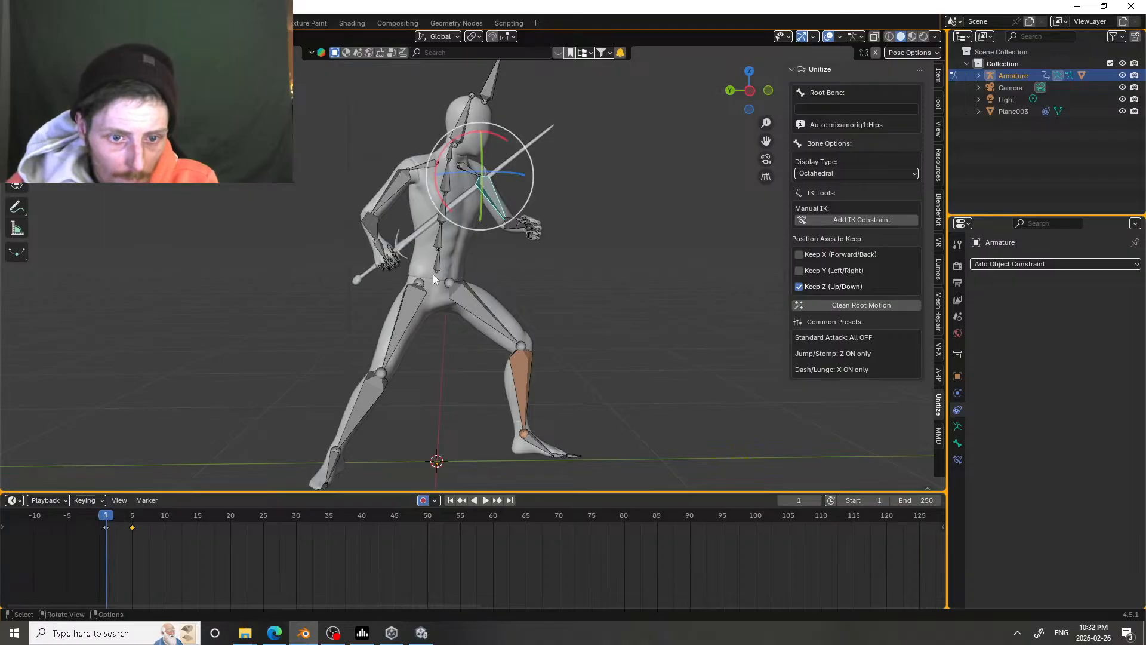
Step: In Object Mode, keyframe the armature's position at frame 1 and shift it backward along Y at frame 5
{"action": "middle_click_drag", "start_coordinate": [434, 275], "coordinate": [340, 266]}
{"action": "key", "text": "ctrl+Tab"}
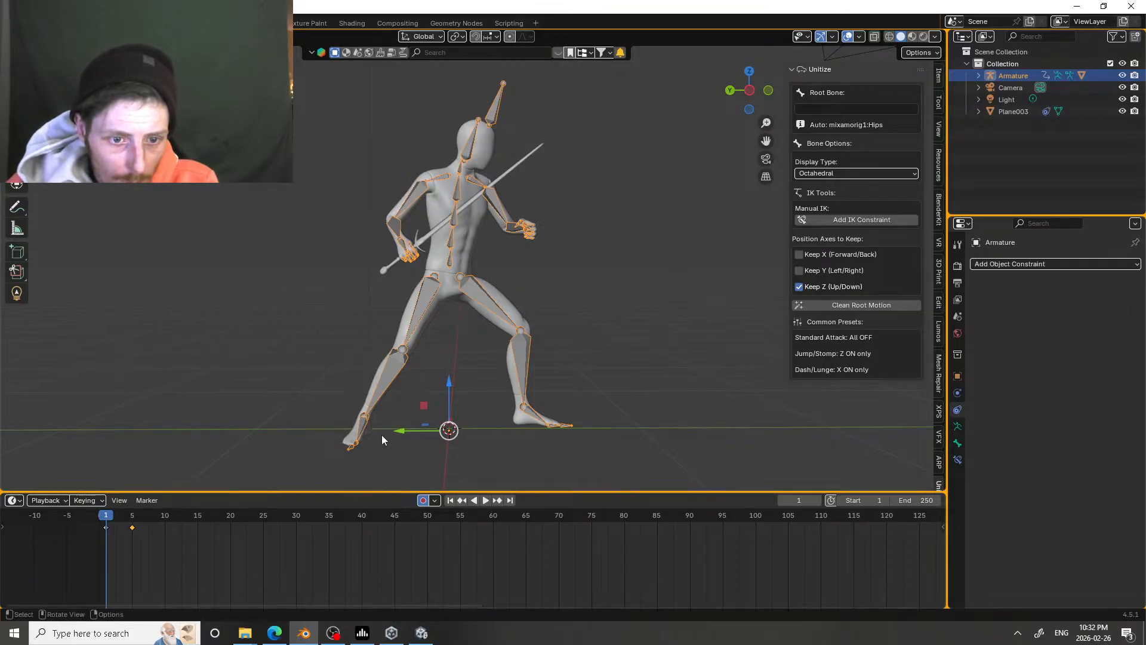
{"action": "left_click_drag", "start_coordinate": [401, 430], "coordinate": [400, 430]}
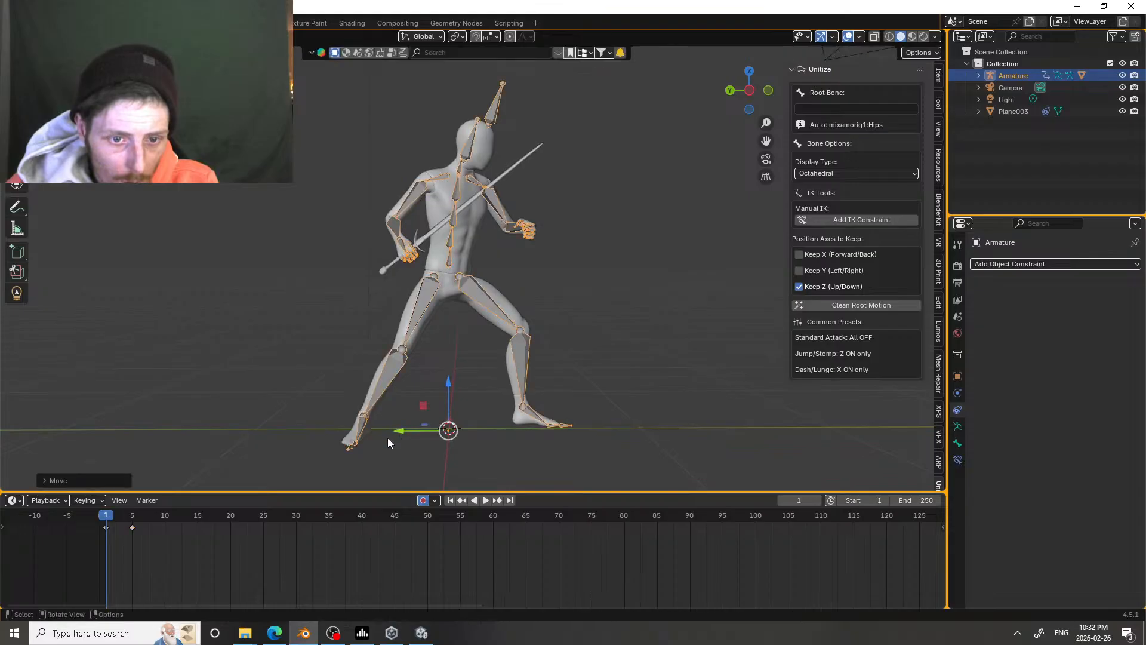
{"action": "left_click_drag", "start_coordinate": [106, 515], "coordinate": [132, 517]}
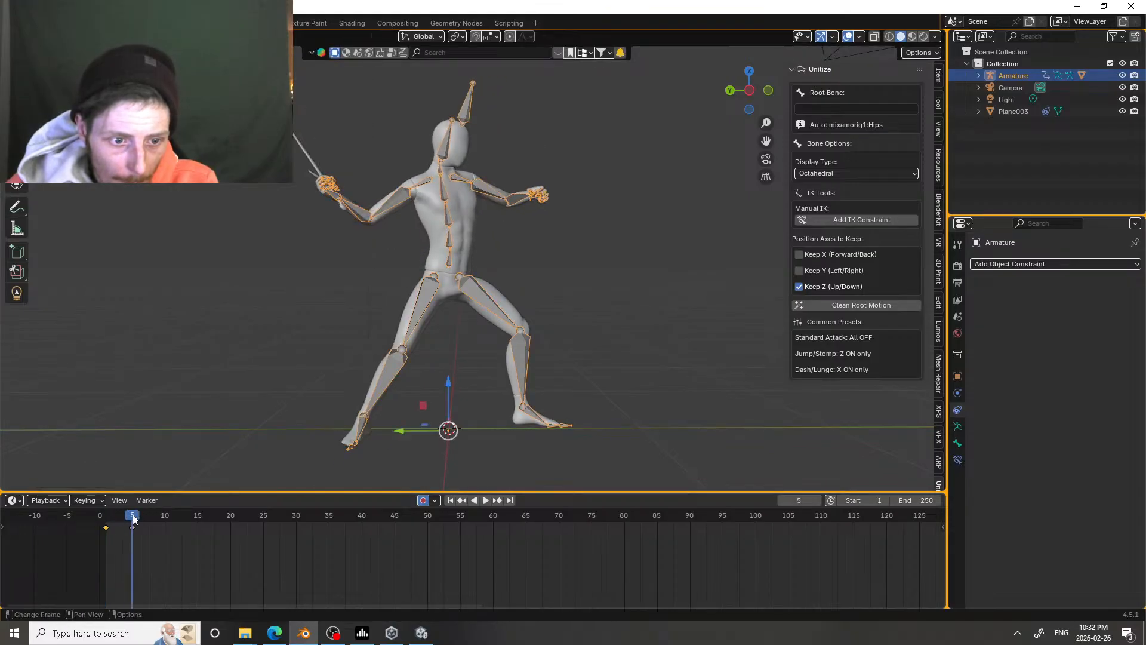
{"action": "left_click_drag", "start_coordinate": [406, 432], "coordinate": [384, 431]}
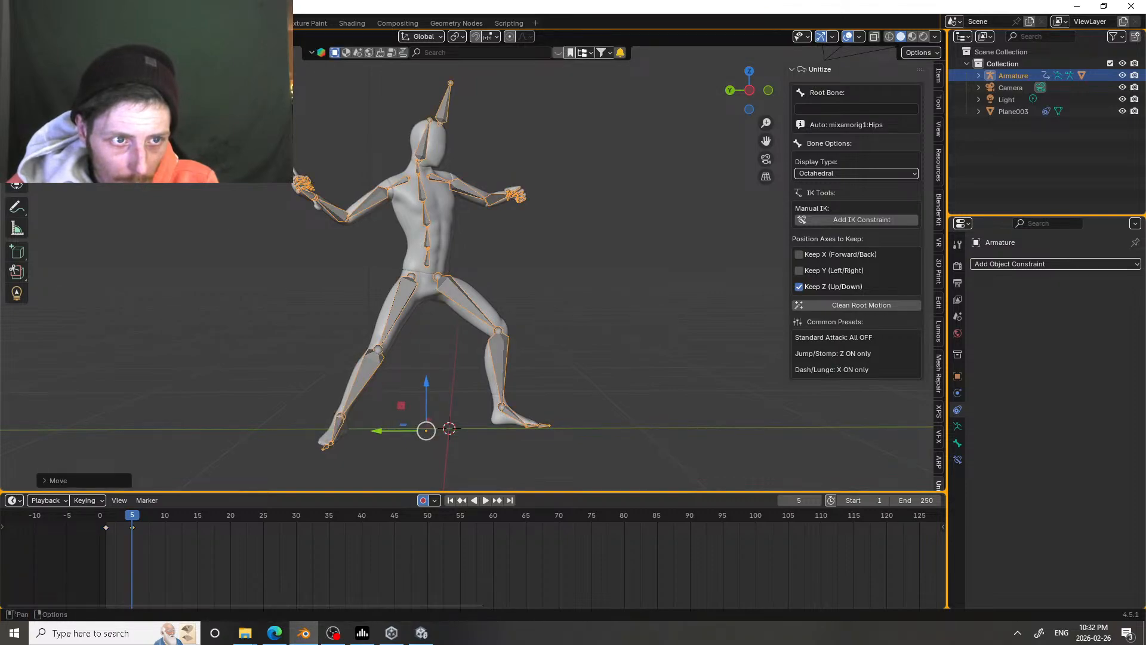
Step: Back in Pose Mode at frame 5, move the left lower leg forward and rotate the left foot flat on the ground
{"action": "key", "text": "ctrl+Tab"}
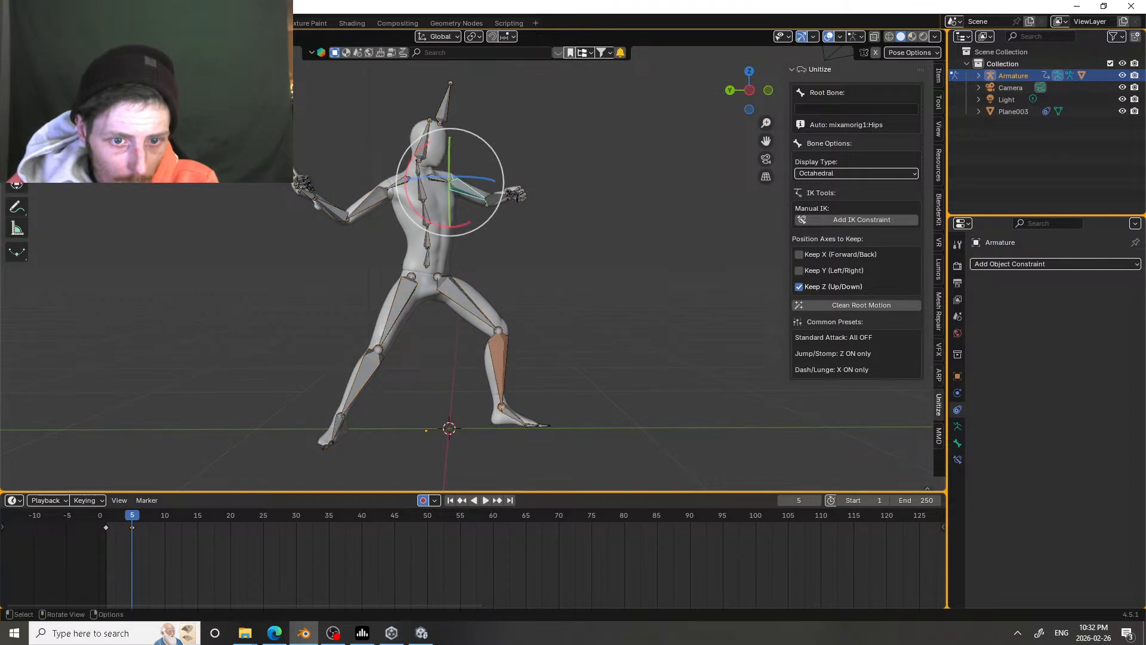
{"action": "left_click", "coordinate": [496, 374]}
{"action": "key", "text": "g"}
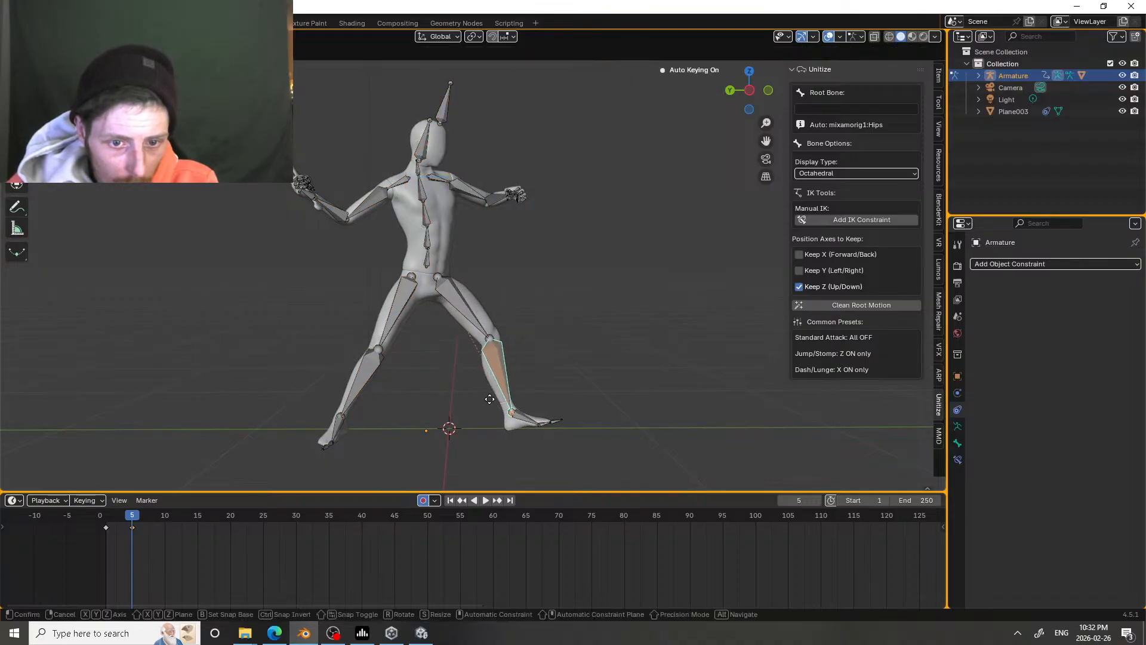
{"action": "left_click", "coordinate": [492, 399]}
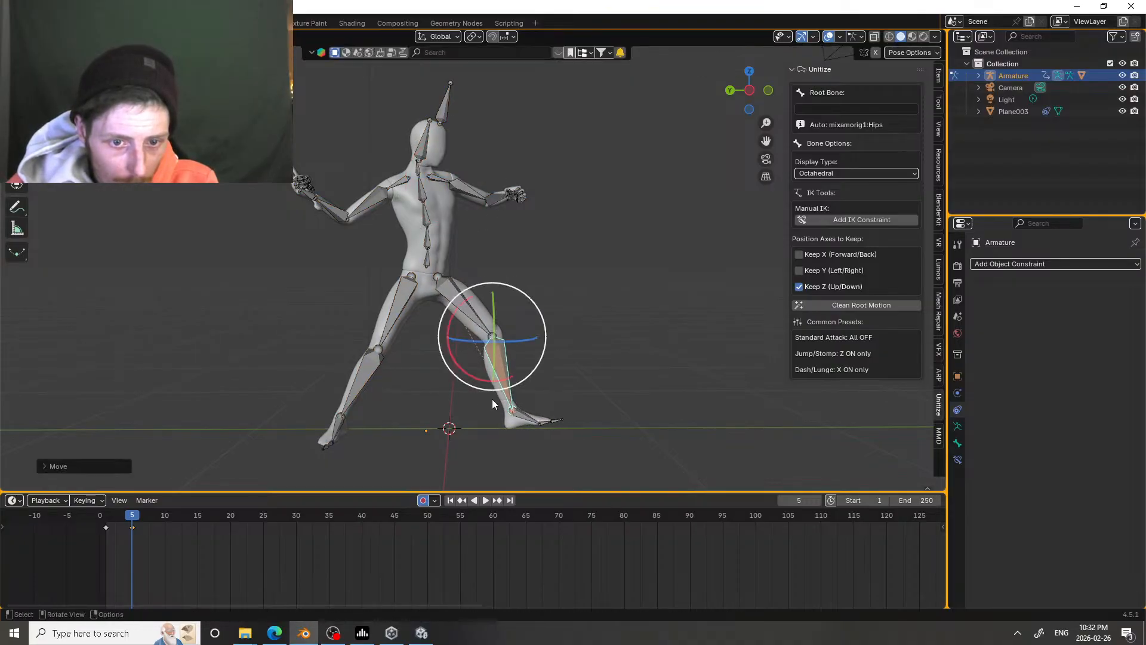
{"action": "left_click", "coordinate": [529, 415]}
{"action": "key", "text": "r"}
{"action": "left_click", "coordinate": [292, 572]}
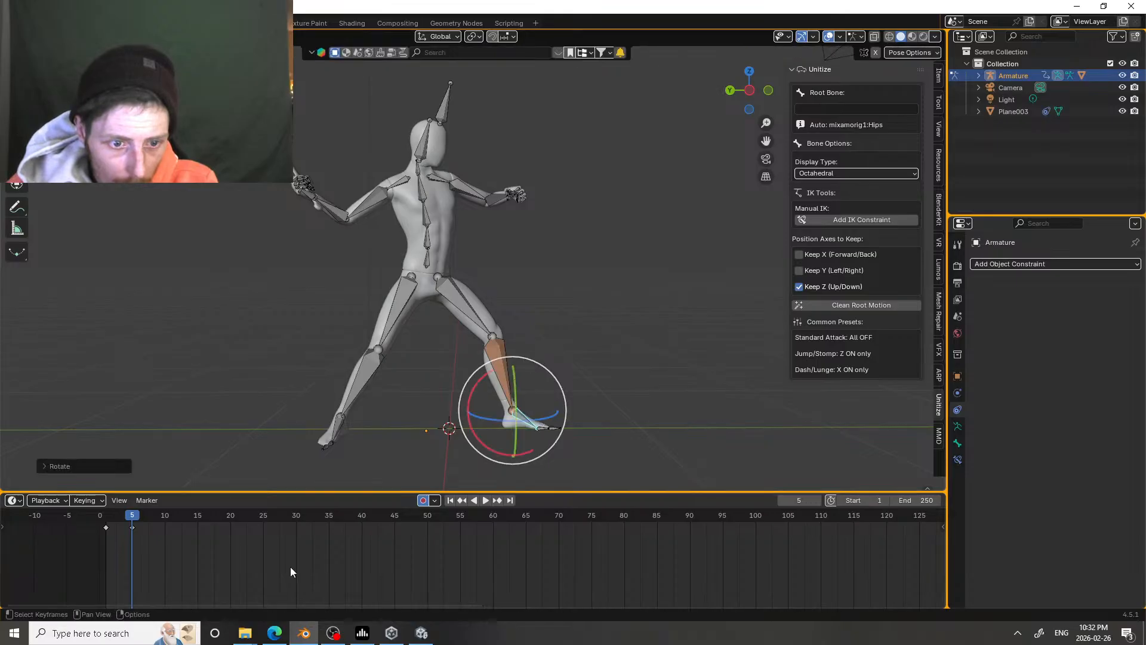
Step: At frame 1, move the left lower leg slightly down to plant the front foot
{"action": "left_click_drag", "start_coordinate": [134, 514], "coordinate": [103, 486]}
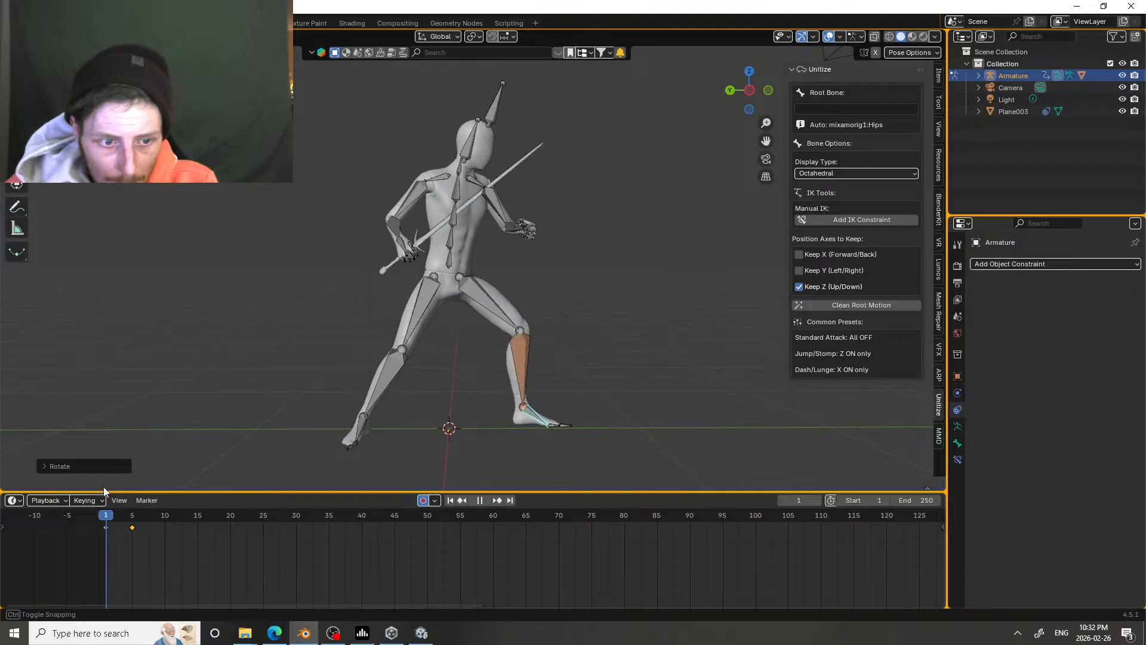
{"action": "left_click", "coordinate": [525, 369]}
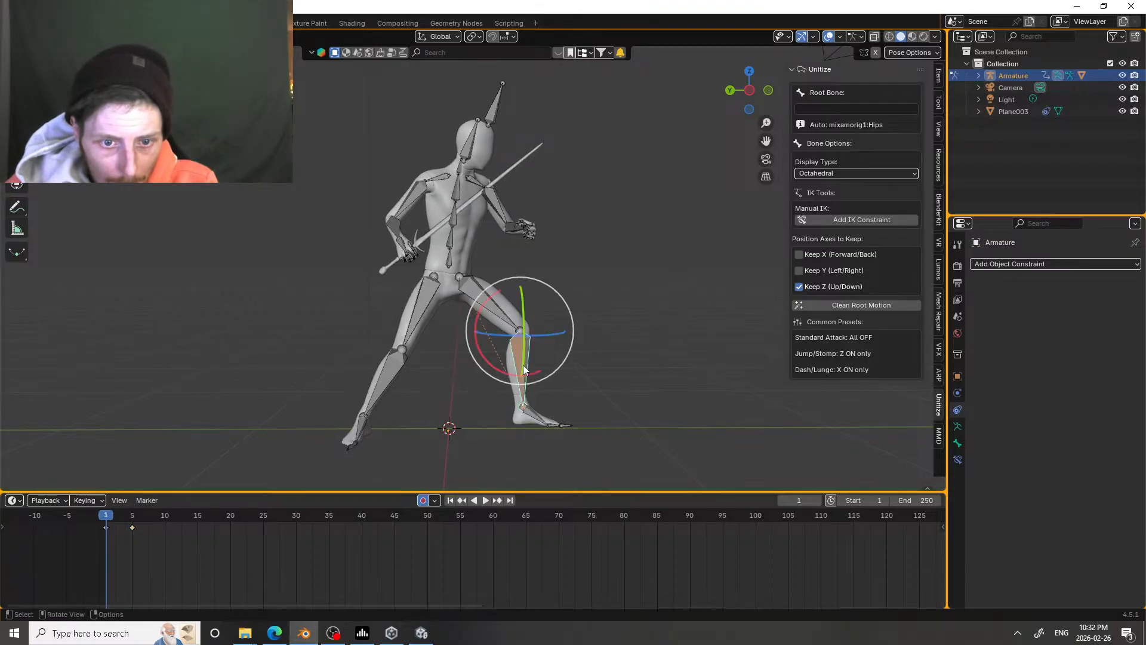
{"action": "key", "text": "g"}
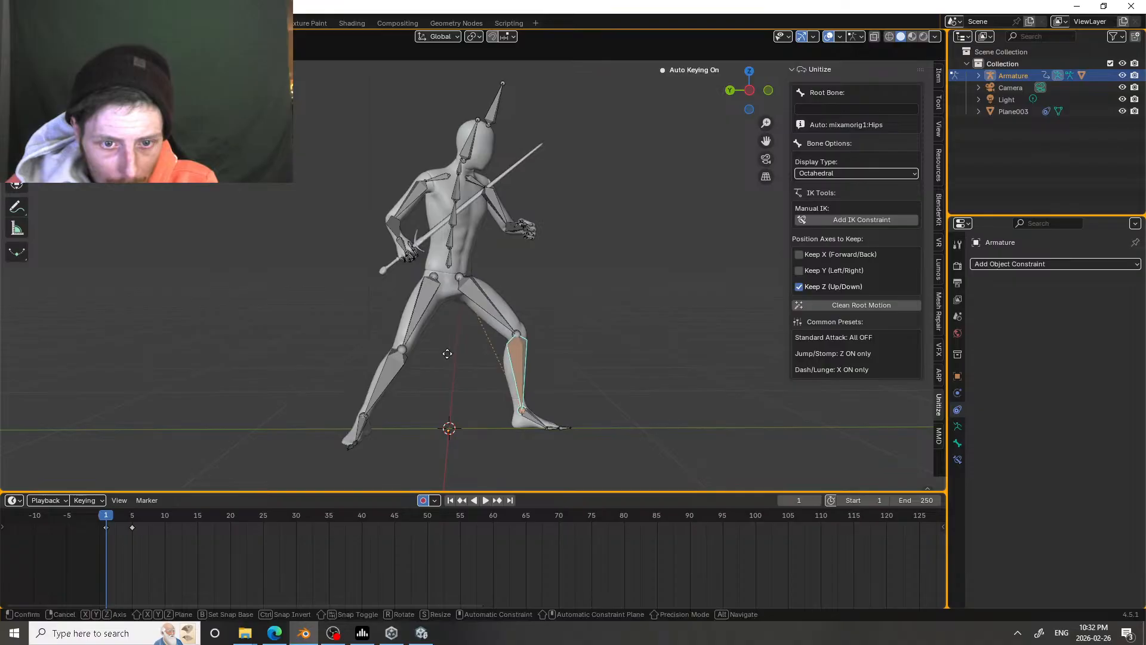
{"action": "left_click", "coordinate": [447, 354]}
Step: At frame 5, nudge the left lower leg slightly forward and rotate the left foot to match the ground
{"action": "left_click_drag", "start_coordinate": [108, 519], "coordinate": [133, 511]}
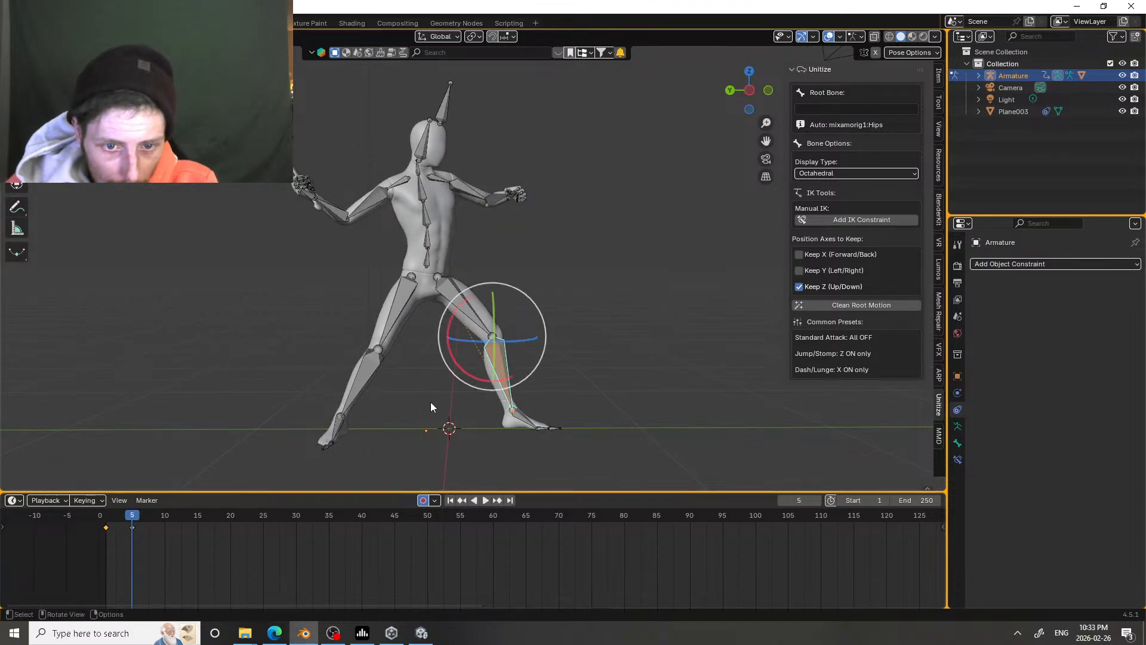
{"action": "key", "text": "g"}
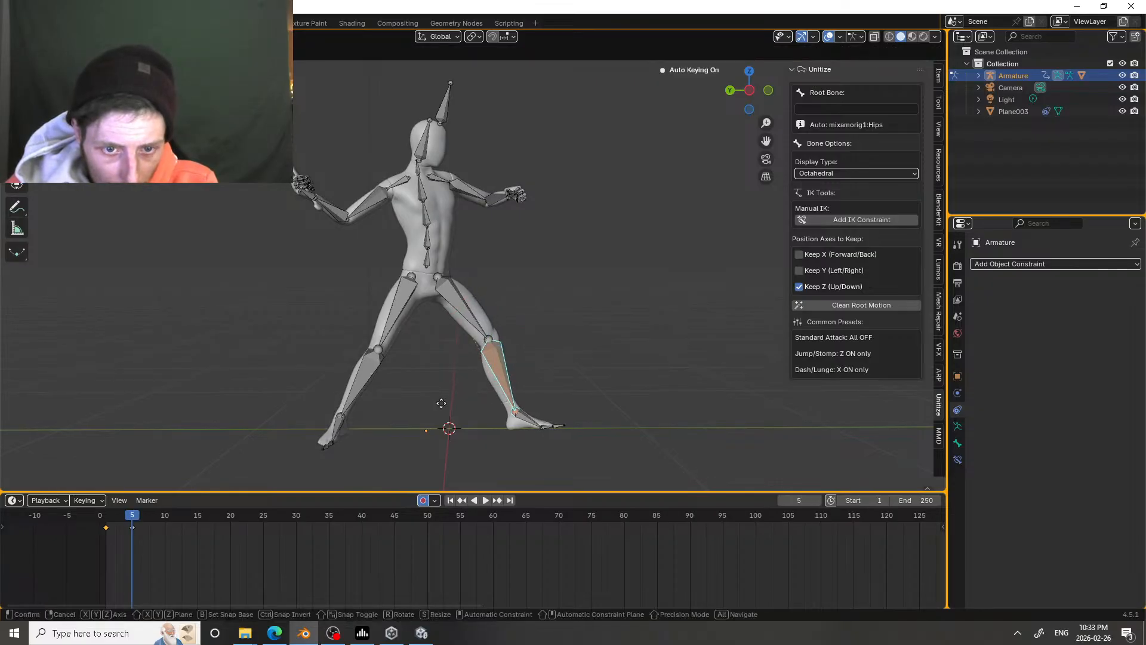
{"action": "left_click", "coordinate": [441, 401]}
{"action": "left_click", "coordinate": [530, 415]}
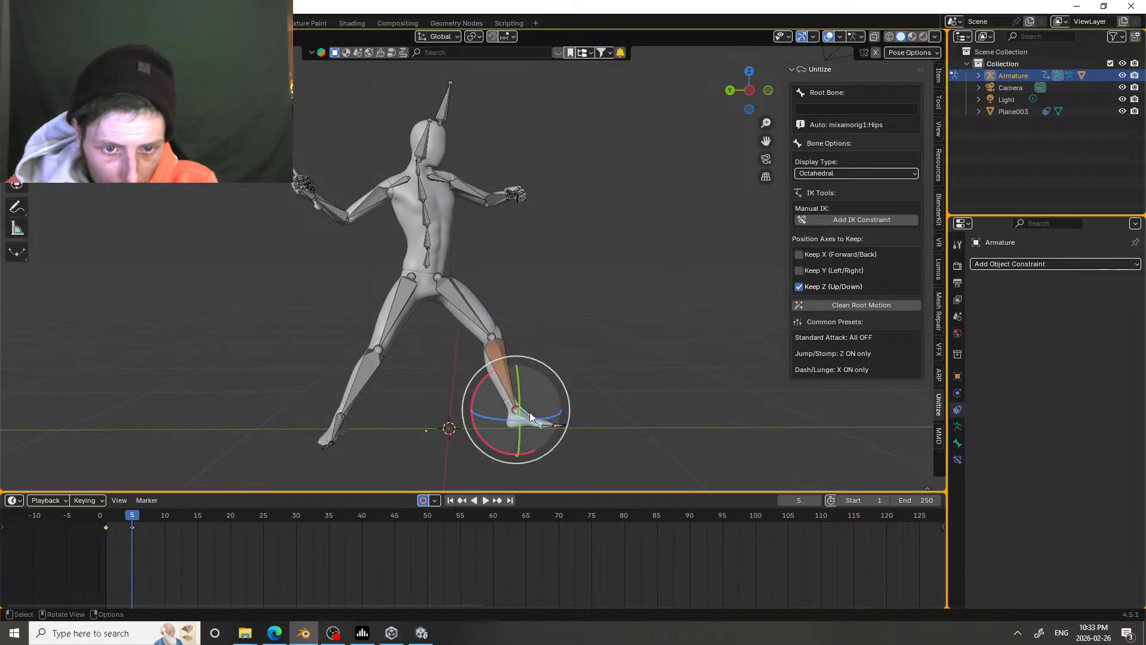
{"action": "left_click_drag", "start_coordinate": [536, 363], "coordinate": [545, 367]}
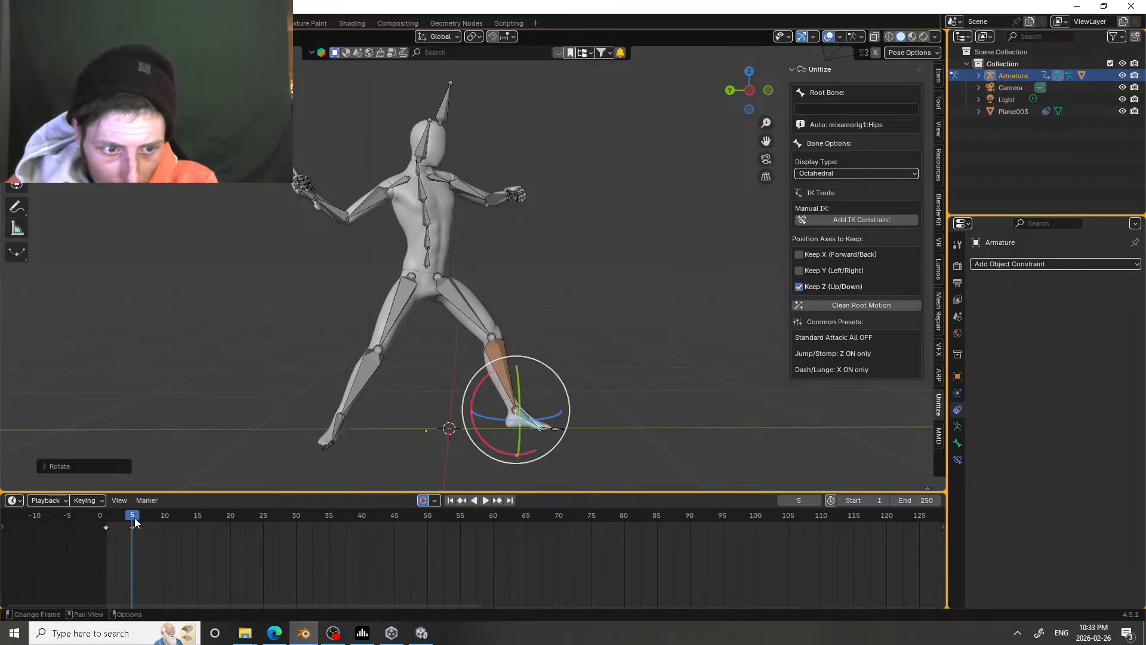
Step: Play back the planted front foot's motion from frame 1 and return to frame 1
{"action": "left_click_drag", "start_coordinate": [134, 518], "coordinate": [112, 507]}
{"action": "key", "text": "space"}
{"action": "key", "text": "space"}
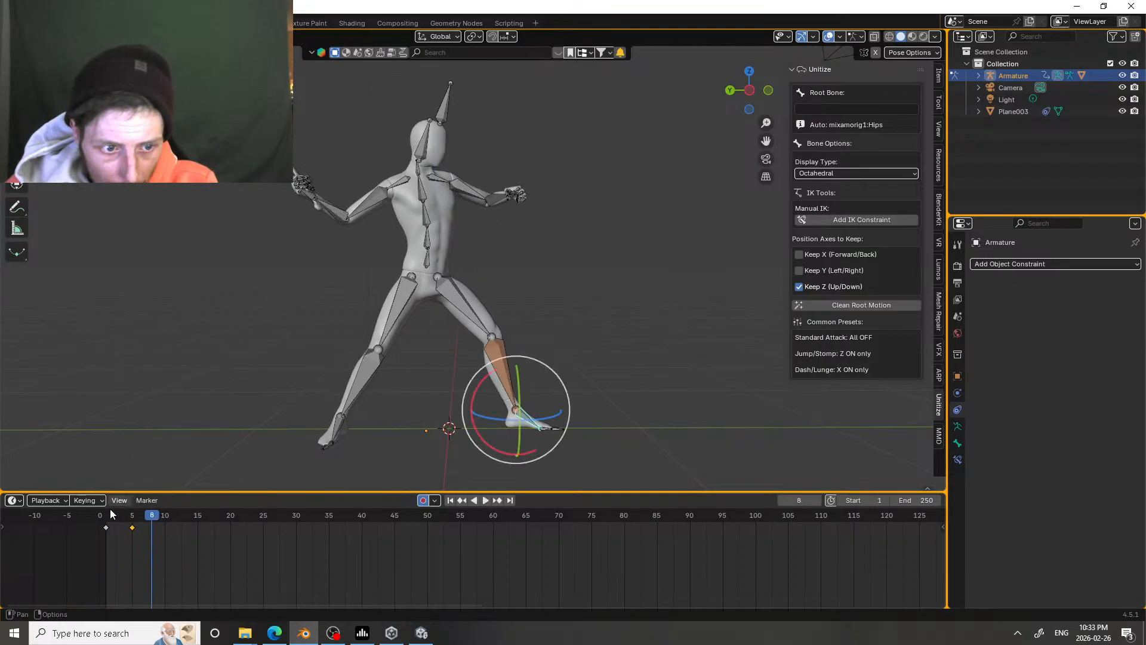
{"action": "left_click", "coordinate": [110, 514]}
{"action": "key", "text": "space"}
{"action": "key", "text": "space"}
{"action": "left_click", "coordinate": [110, 518]}
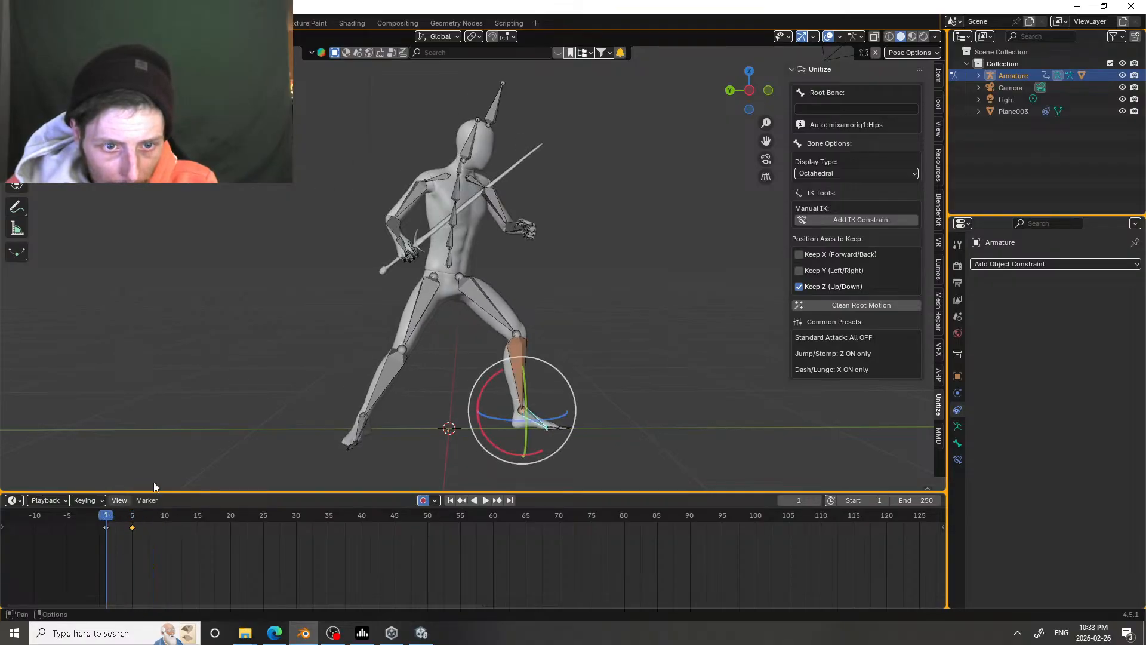
Step: Add an IK constraint to the right lower leg and move that bone forward at frame 5
{"action": "left_click", "coordinate": [377, 390]}
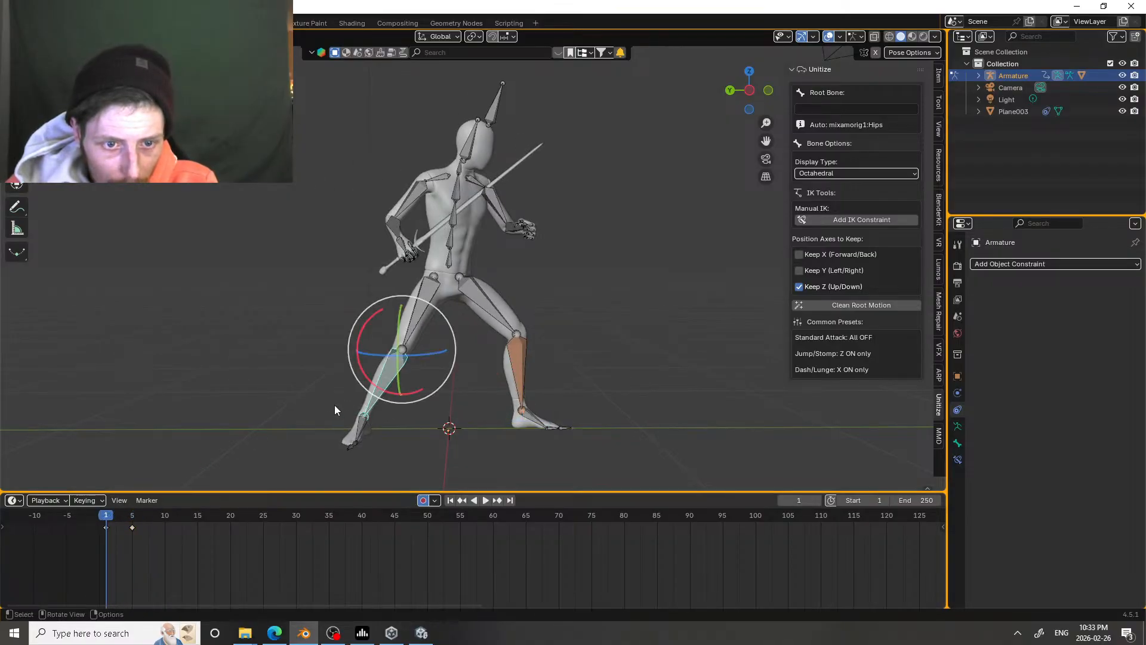
{"action": "left_click", "coordinate": [843, 219]}
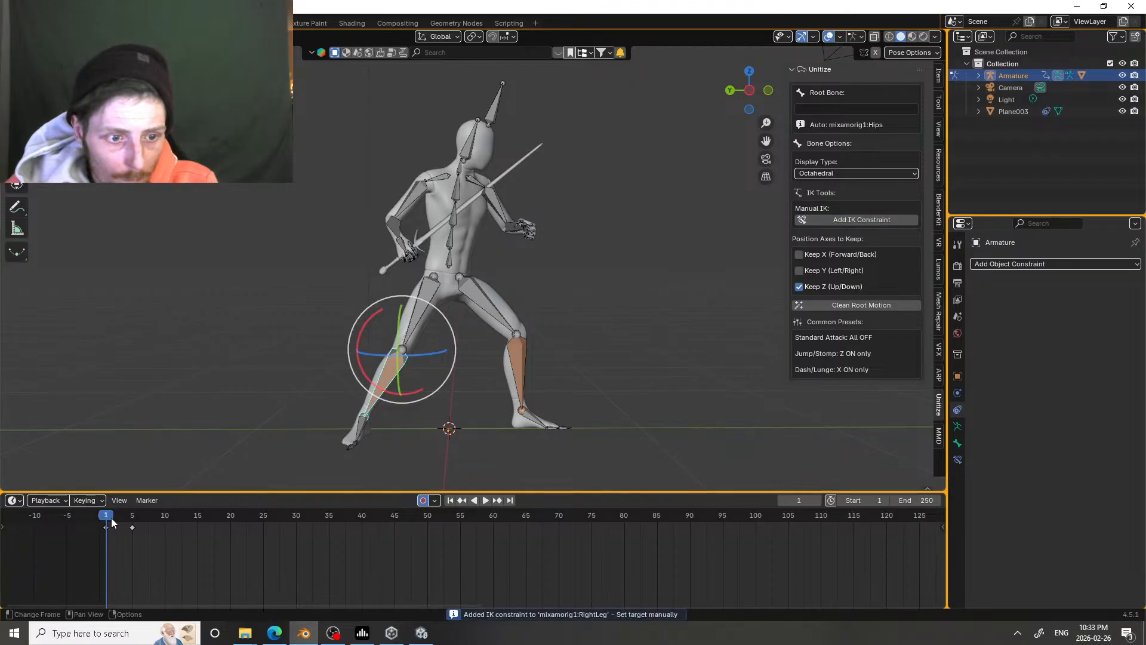
{"action": "left_click_drag", "start_coordinate": [107, 519], "coordinate": [132, 517]}
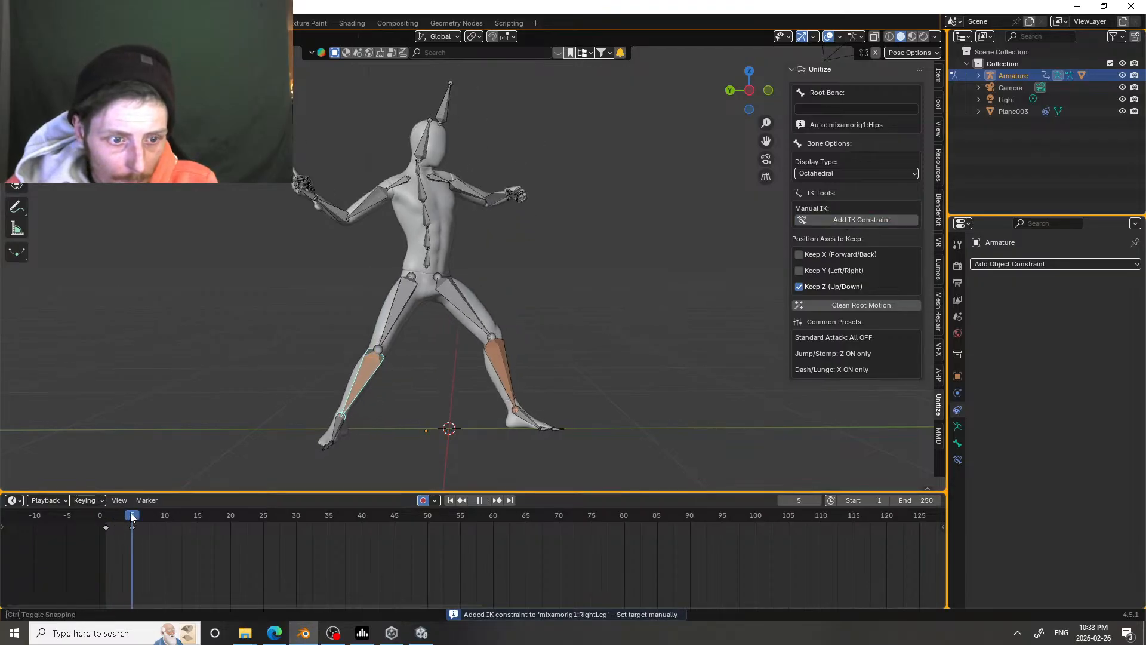
{"action": "key", "text": "g"}
{"action": "left_click", "coordinate": [311, 418]}
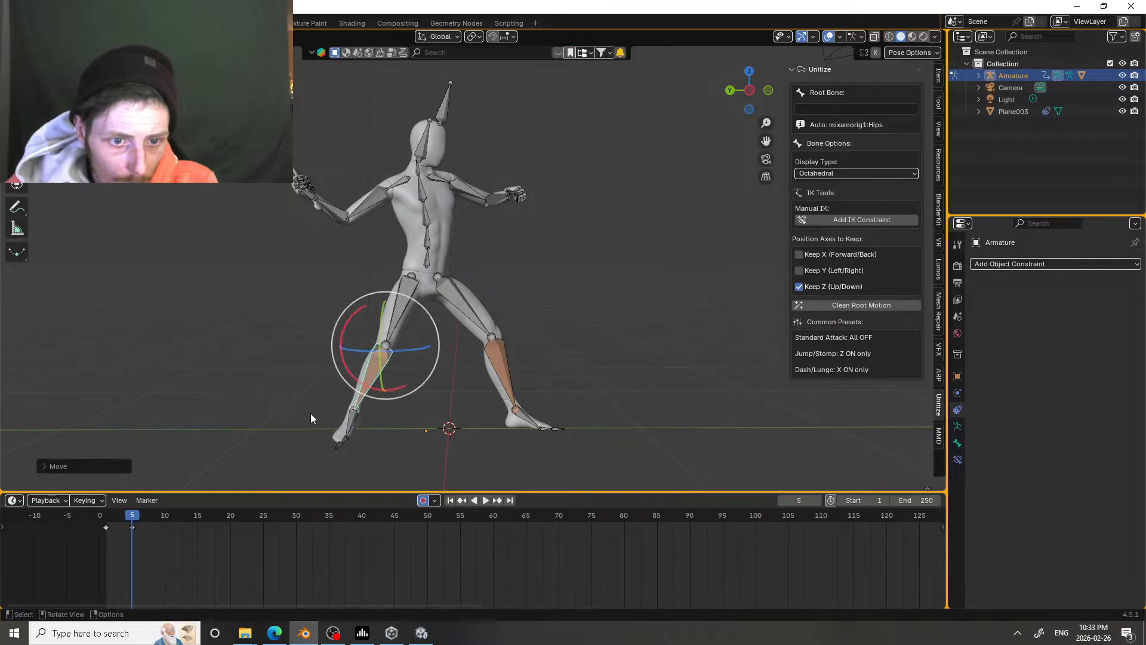
Step: At frame 5, rotate the right foot flat to match the ground and scrub to check its motion
{"action": "left_click", "coordinate": [351, 425]}
{"action": "left_click_drag", "start_coordinate": [326, 448], "coordinate": [339, 427]}
{"action": "left_click", "coordinate": [339, 429]}
{"action": "mouse_move", "coordinate": [133, 517]}
{"action": "left_mouse_down"}
{"action": "mouse_move", "coordinate": [109, 517]}
{"action": "mouse_move", "coordinate": [142, 516]}
{"action": "mouse_move", "coordinate": [97, 516]}
{"action": "mouse_move", "coordinate": [152, 517]}
{"action": "left_mouse_up"}
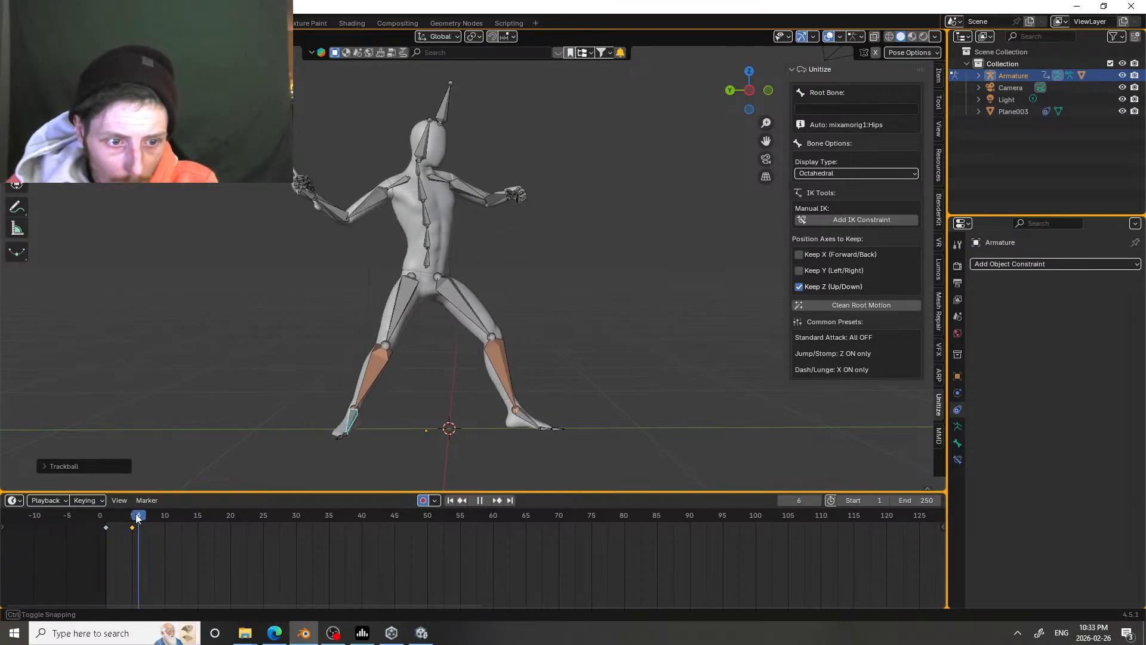
{"action": "left_click_drag", "start_coordinate": [132, 517], "coordinate": [132, 517]}
Step: At frame 5, rotate the right upper arm to raise the sword arm behind the body
{"action": "left_click", "coordinate": [357, 202]}
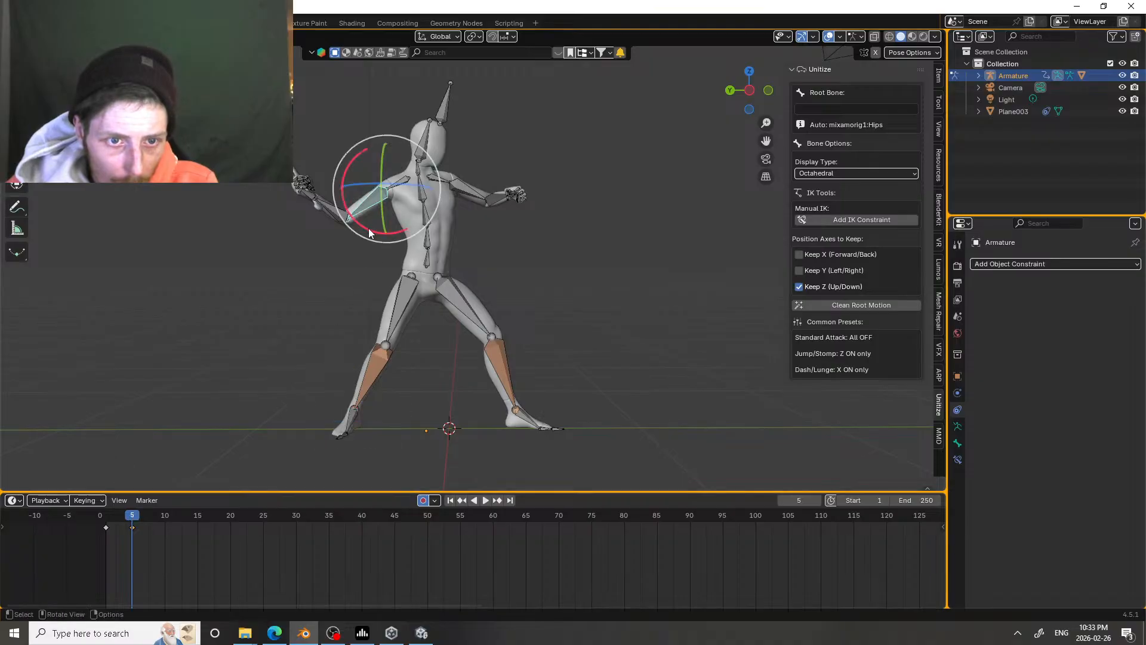
{"action": "key", "text": "r"}
{"action": "left_click", "coordinate": [401, 221]}
{"action": "key", "text": "r"}
{"action": "key", "text": "r"}
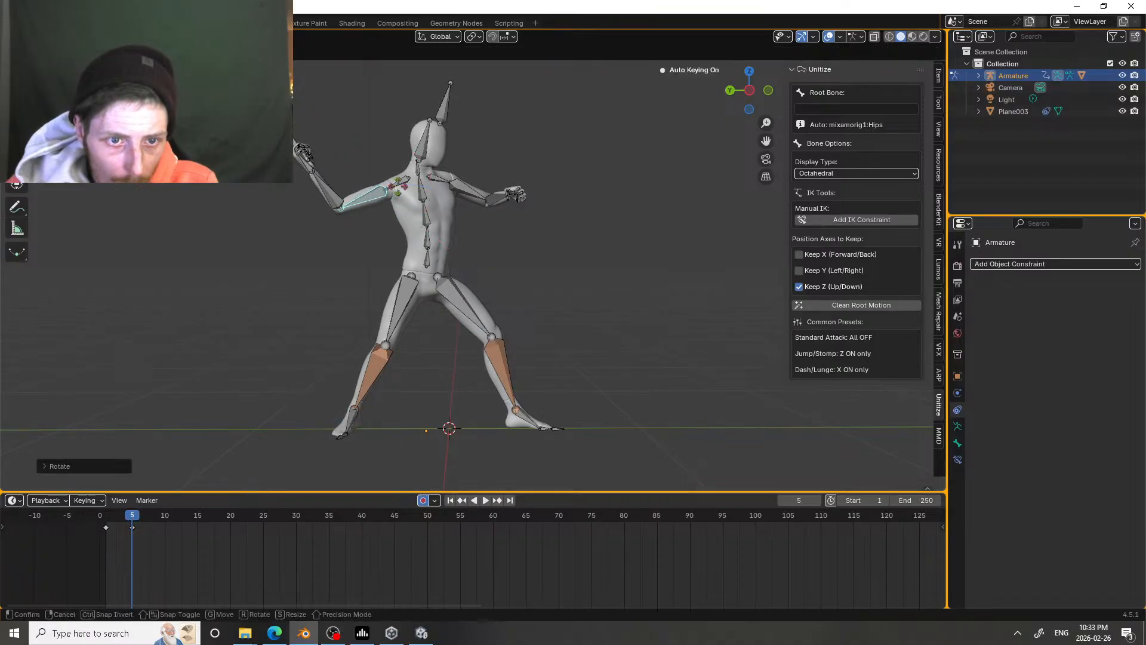
{"action": "left_click", "coordinate": [385, 206]}
{"action": "mouse_move", "coordinate": [376, 237]}
{"action": "left_mouse_down"}
{"action": "mouse_move", "coordinate": [361, 225]}
{"action": "mouse_move", "coordinate": [374, 219]}
{"action": "left_mouse_up"}
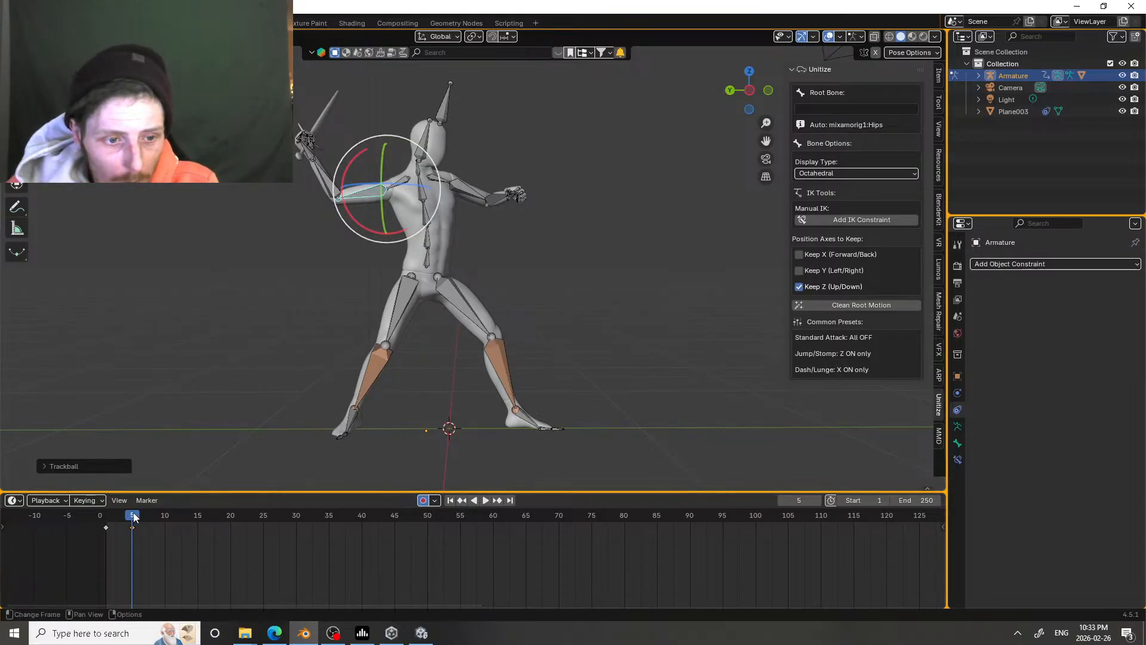
{"action": "mouse_move", "coordinate": [134, 518]}
{"action": "left_mouse_down"}
{"action": "mouse_move", "coordinate": [102, 517]}
{"action": "mouse_move", "coordinate": [139, 516]}
{"action": "mouse_move", "coordinate": [131, 510]}
{"action": "left_mouse_up"}
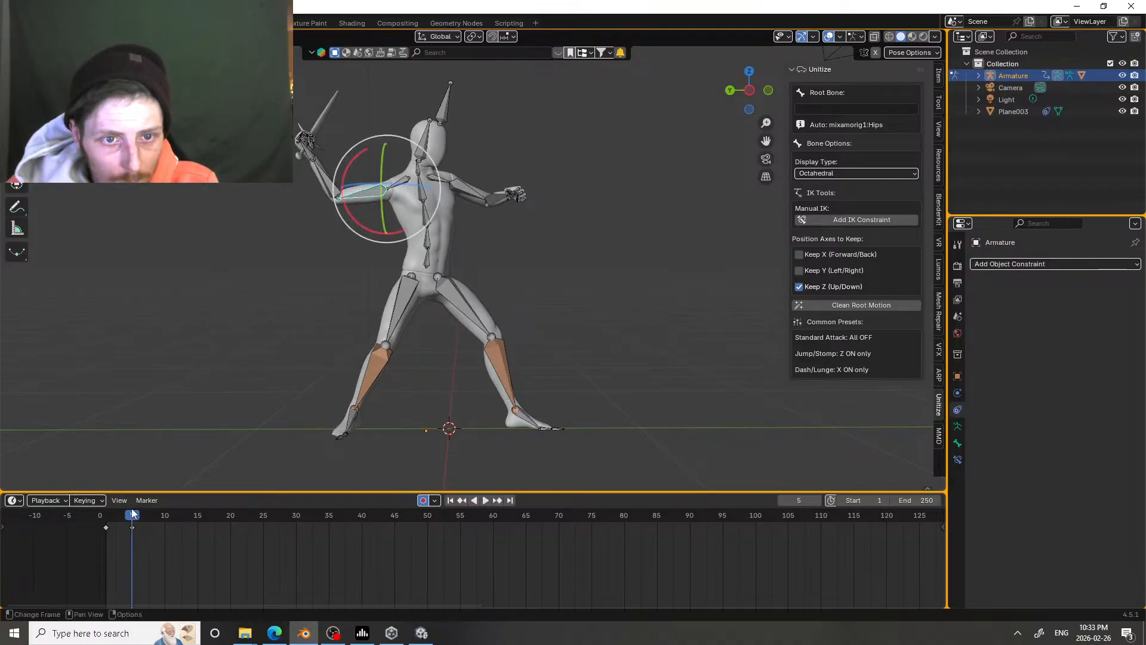
Step: At frame 5, rotate the spine bones to lean and twist the torso back into the wind-up
{"action": "left_click", "coordinate": [428, 239]}
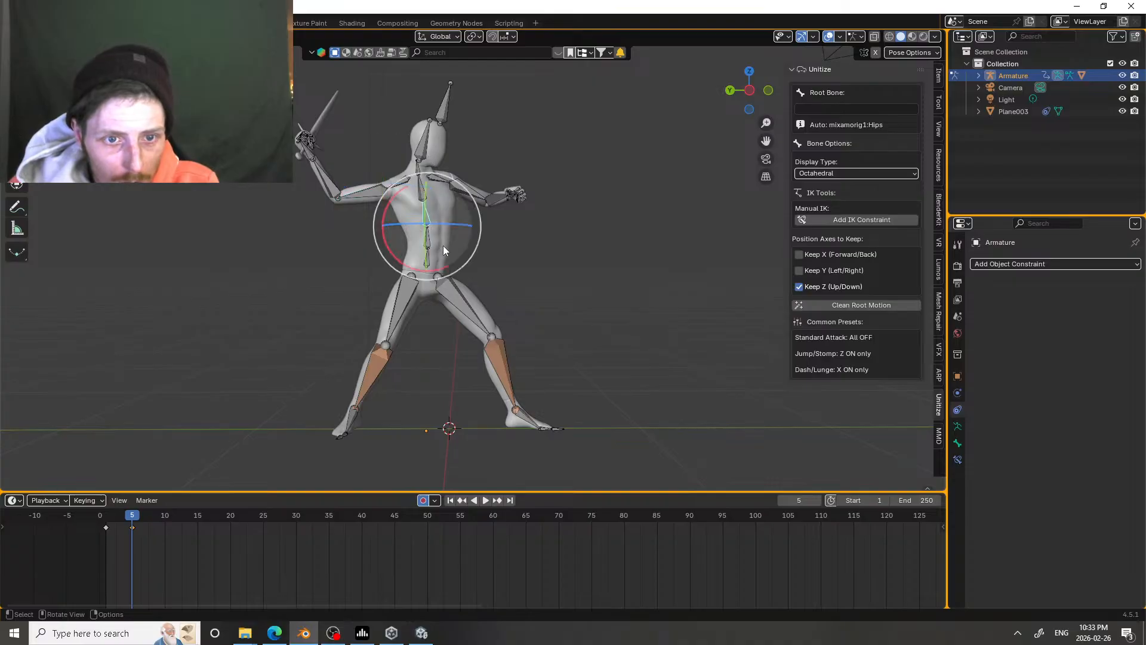
{"action": "left_click_drag", "start_coordinate": [443, 246], "coordinate": [426, 255]}
{"action": "left_click", "coordinate": [428, 242]}
{"action": "left_click", "coordinate": [423, 191]}
{"action": "left_click_drag", "start_coordinate": [431, 213], "coordinate": [493, 222]}
{"action": "left_click", "coordinate": [420, 144]}
{"action": "left_click", "coordinate": [503, 203]}
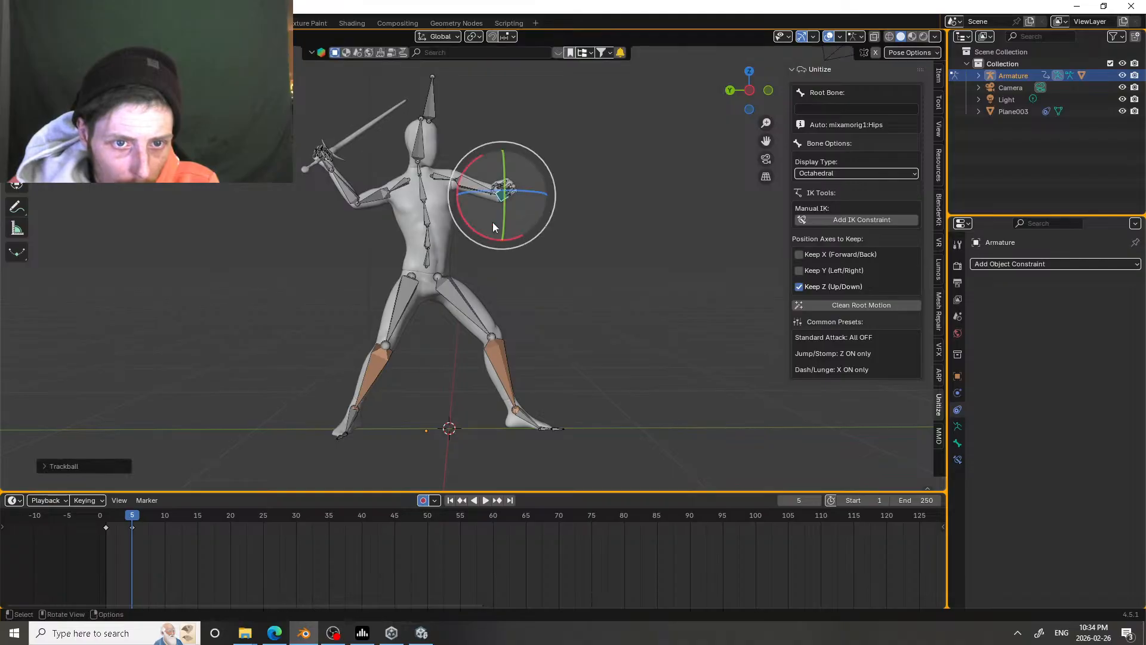
Step: At frame 5, rotate the sword hand to angle the blade forward, checking the motion from frame 1
{"action": "left_click", "coordinate": [328, 167]}
{"action": "left_click_drag", "start_coordinate": [332, 180], "coordinate": [339, 186]}
{"action": "mouse_move", "coordinate": [132, 517]}
{"action": "left_mouse_down"}
{"action": "mouse_move", "coordinate": [97, 515]}
{"action": "mouse_move", "coordinate": [158, 515]}
{"action": "mouse_move", "coordinate": [102, 516]}
{"action": "mouse_move", "coordinate": [115, 518]}
{"action": "left_mouse_up"}
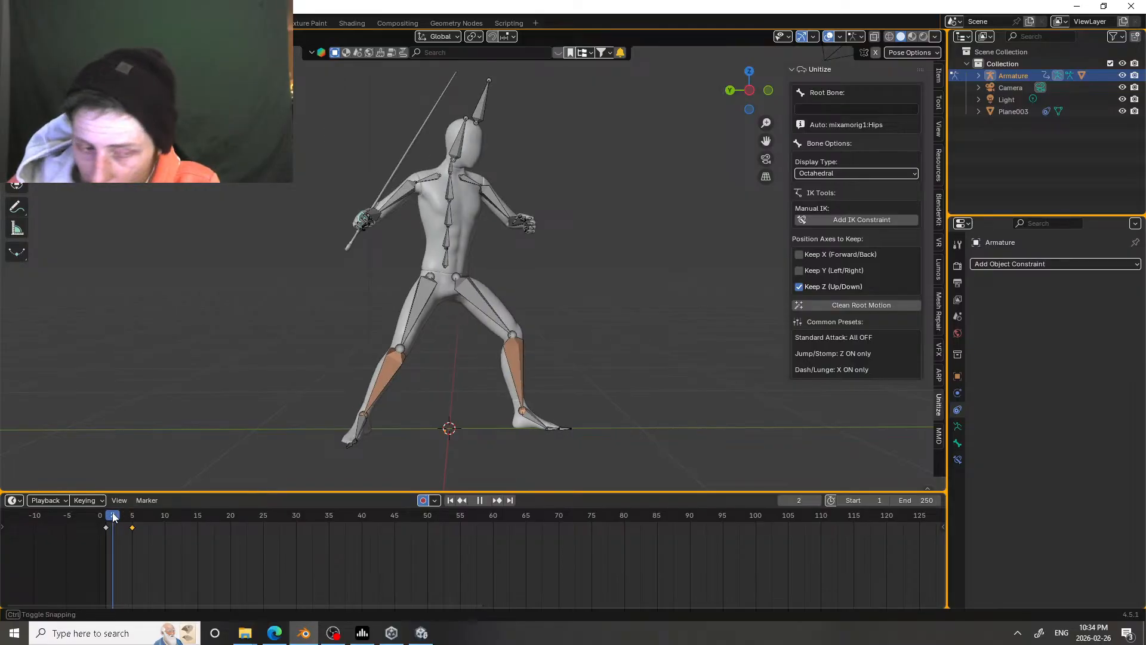
{"action": "left_click_drag", "start_coordinate": [110, 517], "coordinate": [131, 528]}
{"action": "key", "text": "g"}
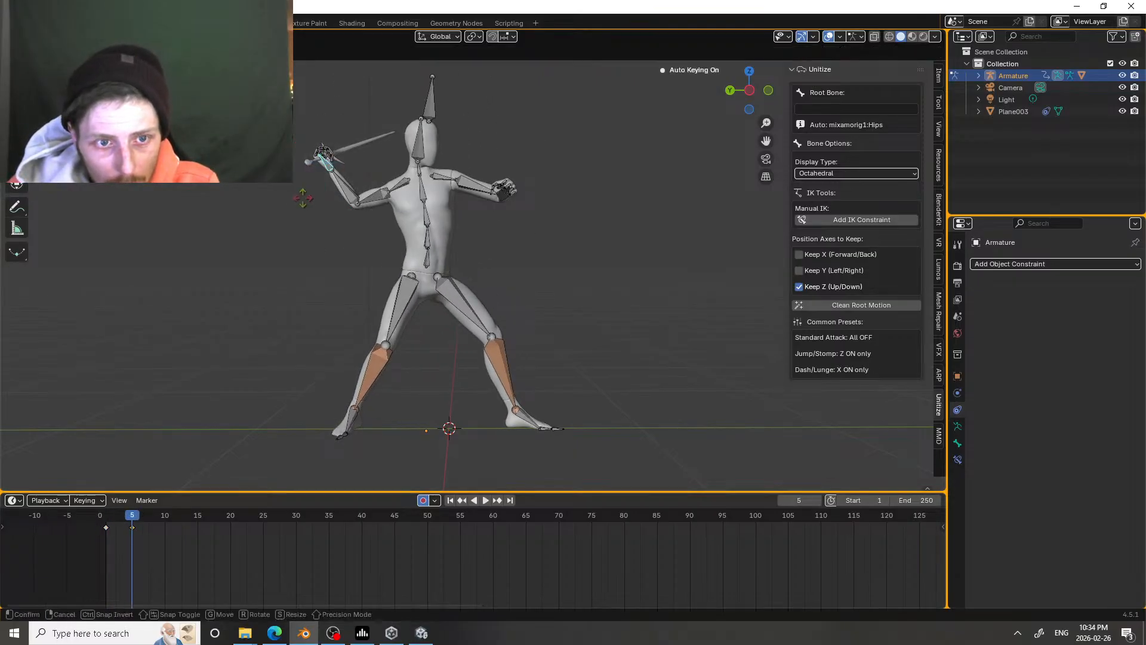
{"action": "left_click", "coordinate": [300, 187]}
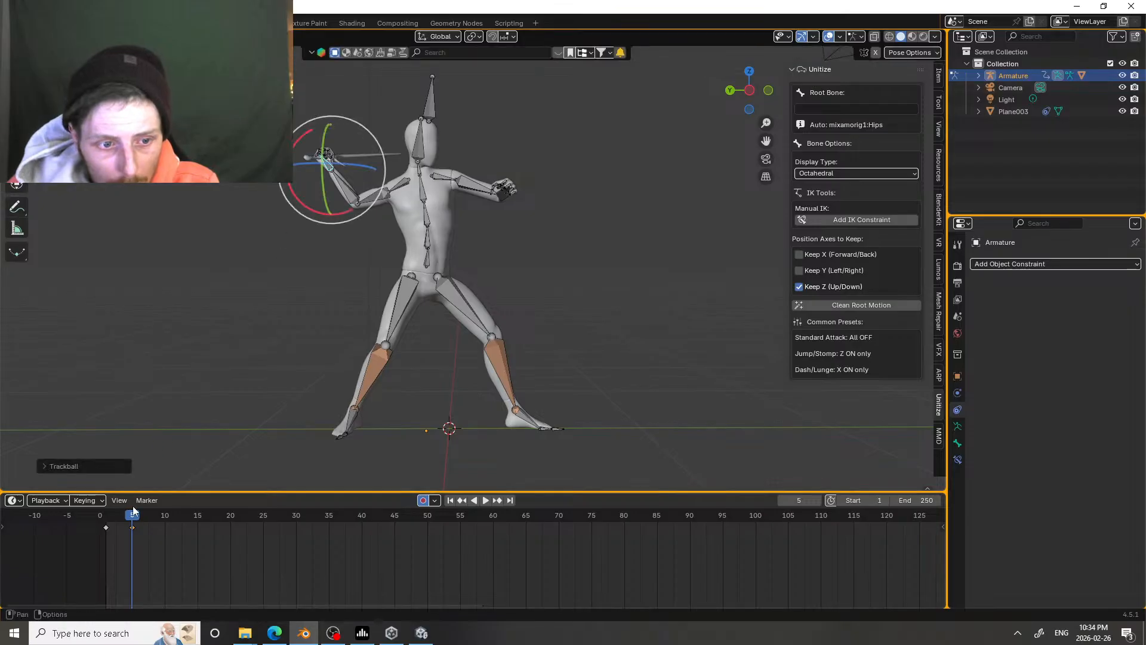
{"action": "left_click_drag", "start_coordinate": [133, 508], "coordinate": [106, 512]}
{"action": "left_click_drag", "start_coordinate": [399, 284], "coordinate": [387, 249]}
Step: Switch the armature to Object Mode and insert an object keyframe at frame 7
{"action": "left_click_drag", "start_coordinate": [109, 514], "coordinate": [165, 514]}
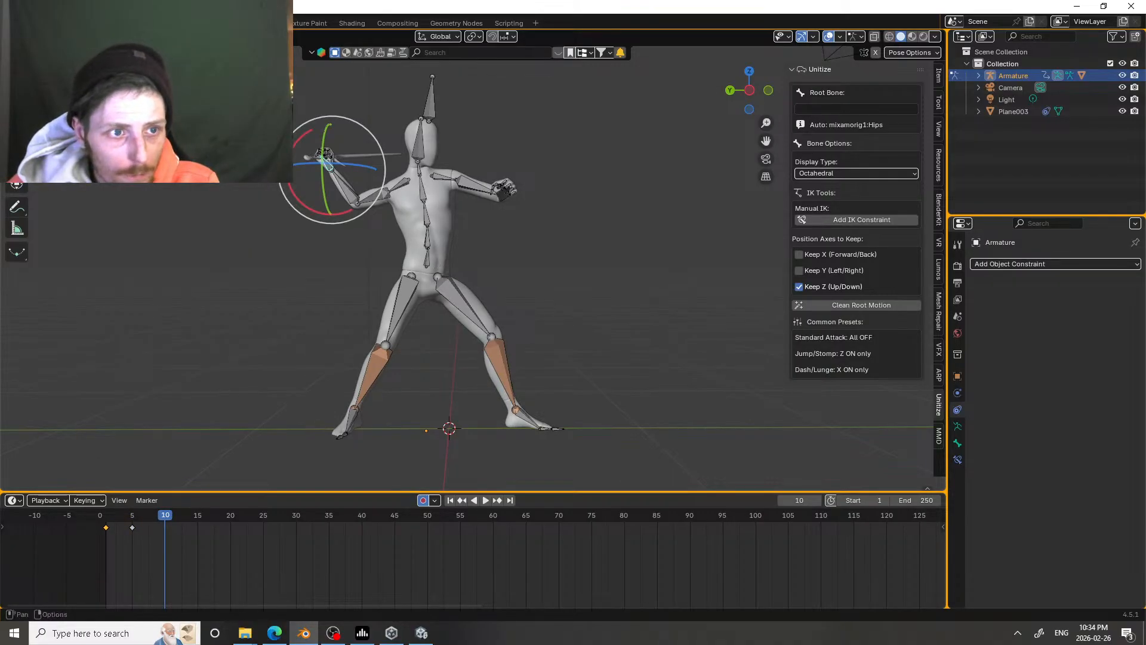
{"action": "key", "text": "ctrl+Tab"}
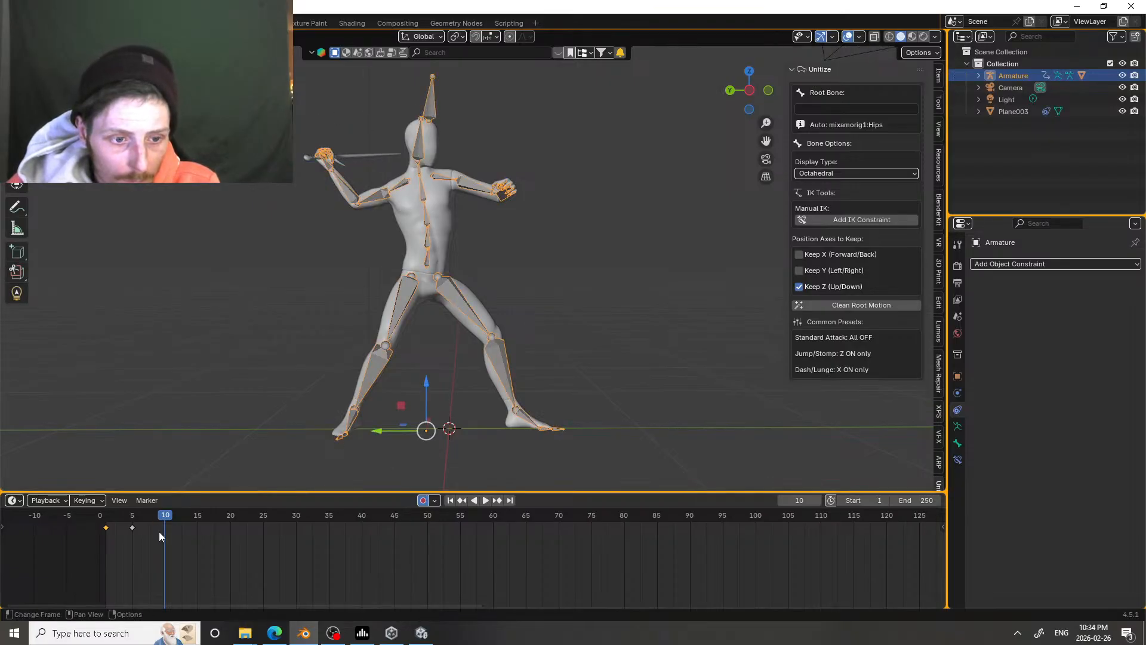
{"action": "left_click_drag", "start_coordinate": [132, 519], "coordinate": [148, 522]}
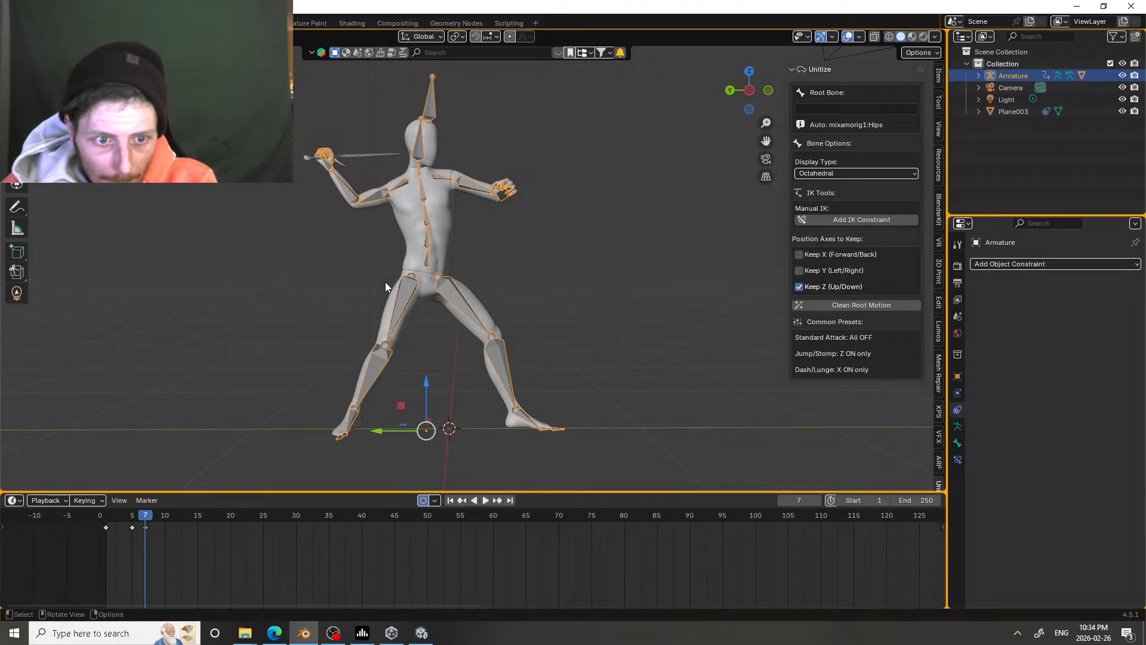
{"action": "key", "text": "alt+a"}
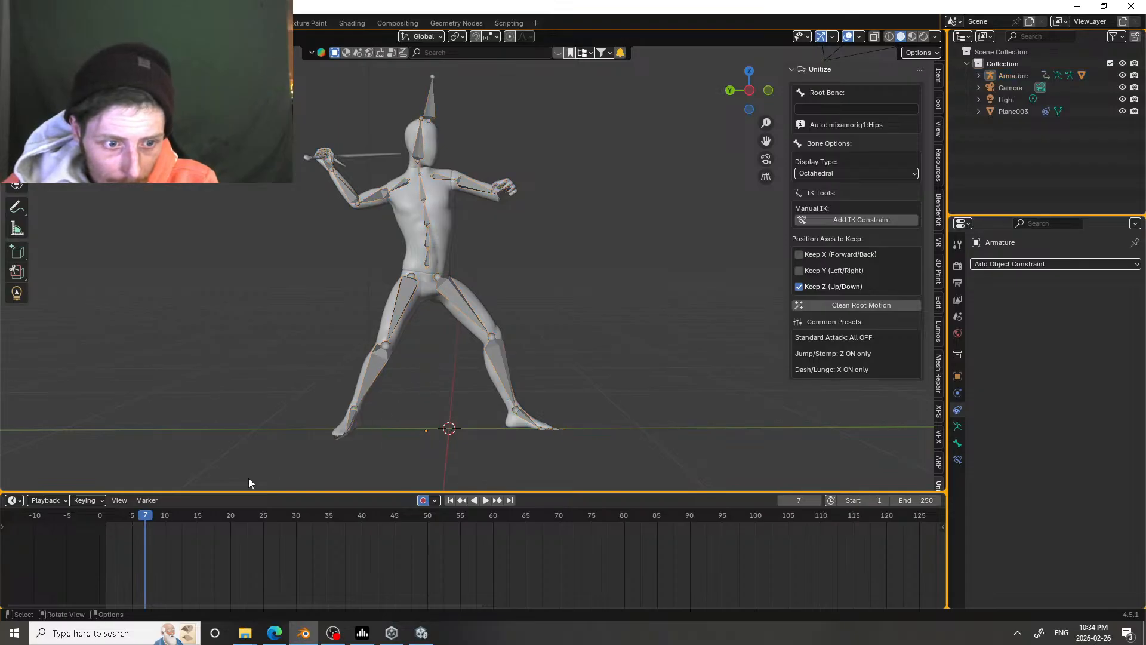
{"action": "left_click", "coordinate": [429, 102]}
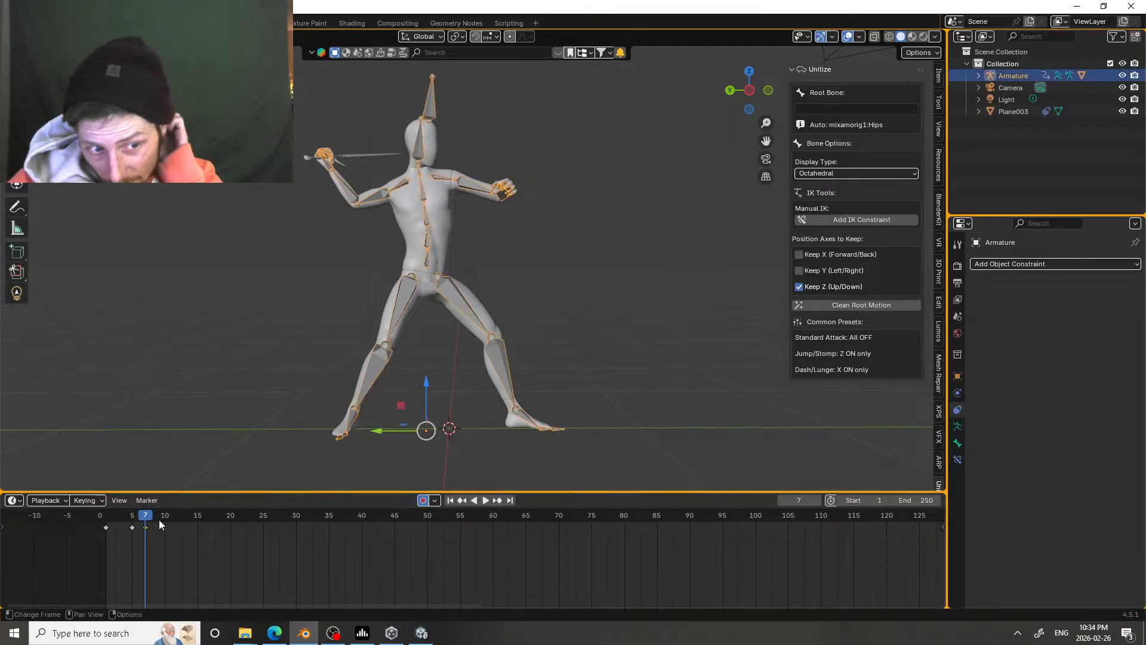
Step: At frame 13, move the whole armature forward along the Y axis and slightly down
{"action": "left_click_drag", "start_coordinate": [151, 523], "coordinate": [188, 521]}
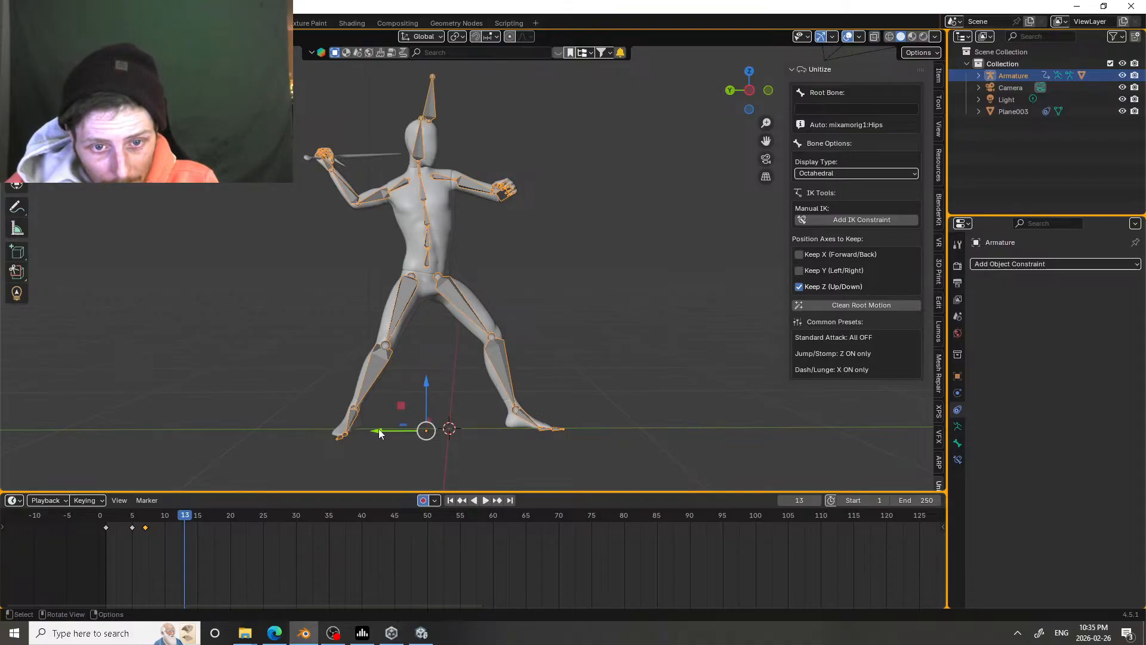
{"action": "left_click_drag", "start_coordinate": [380, 434], "coordinate": [411, 428]}
{"action": "left_click_drag", "start_coordinate": [452, 381], "coordinate": [459, 394]}
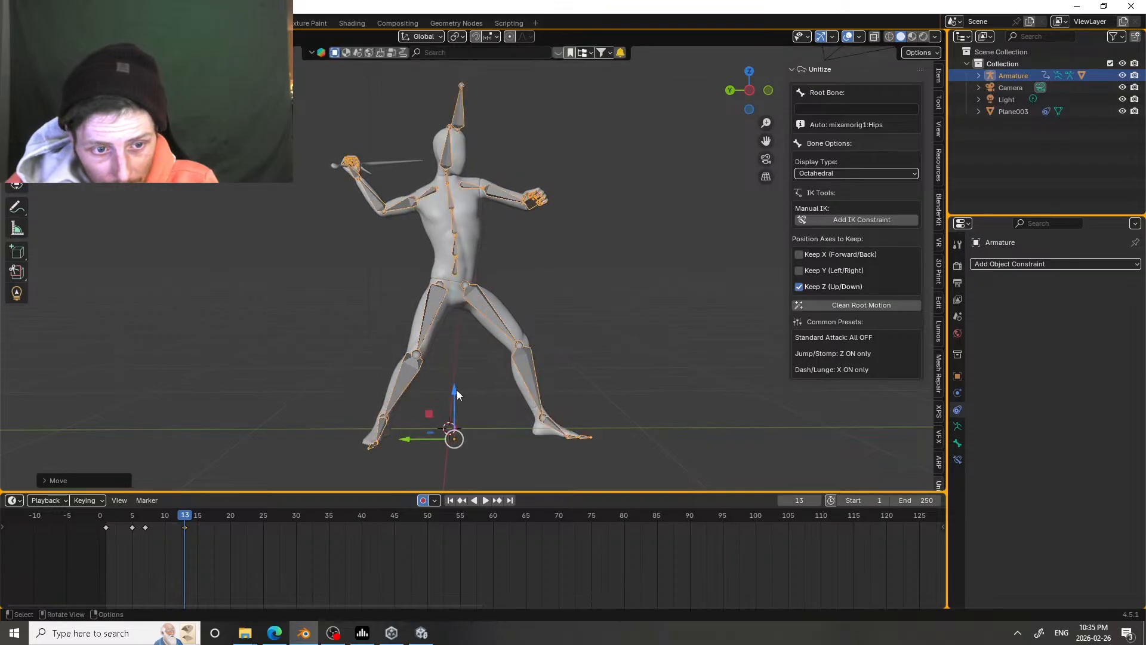
Step: Play back the wind-up and the armature's forward motion from frame 1
{"action": "left_click_drag", "start_coordinate": [185, 529], "coordinate": [104, 513]}
{"action": "key", "text": "space"}
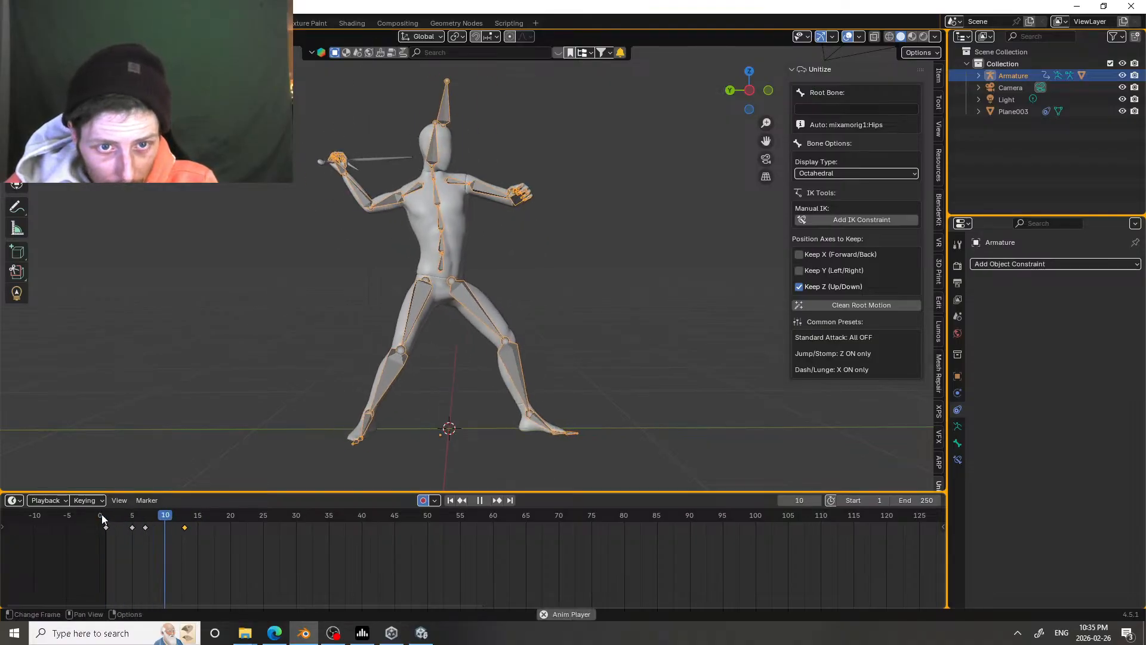
{"action": "key", "text": "space"}
{"action": "left_click", "coordinate": [107, 517]}
{"action": "key", "text": "space"}
{"action": "key", "text": "space"}
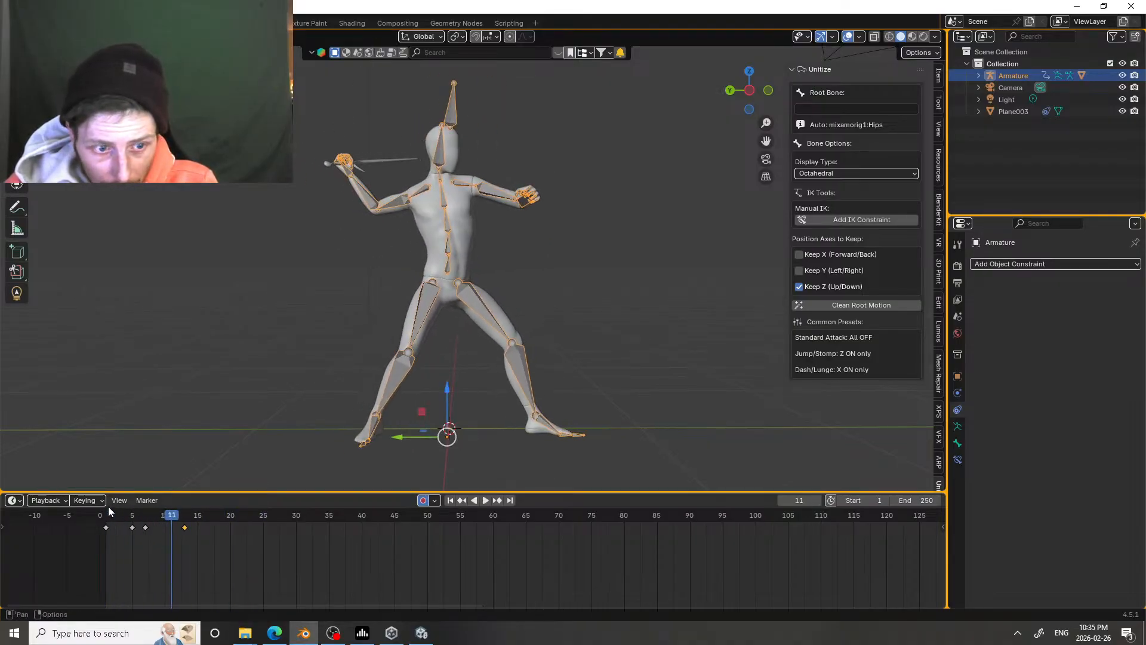
Step: At frame 7, return to Pose Mode and keyframe all bones to hold the wind-up pose
{"action": "left_click_drag", "start_coordinate": [108, 519], "coordinate": [145, 518]}
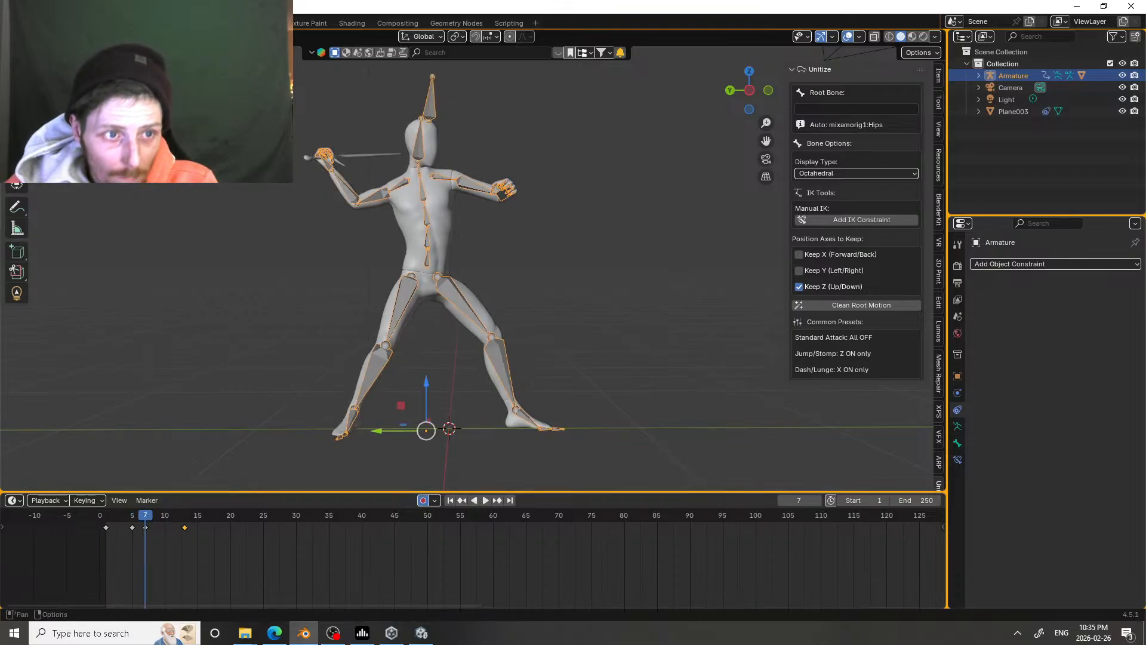
{"action": "key", "text": "ctrl+Tab"}
{"action": "left_click", "coordinate": [325, 159]}
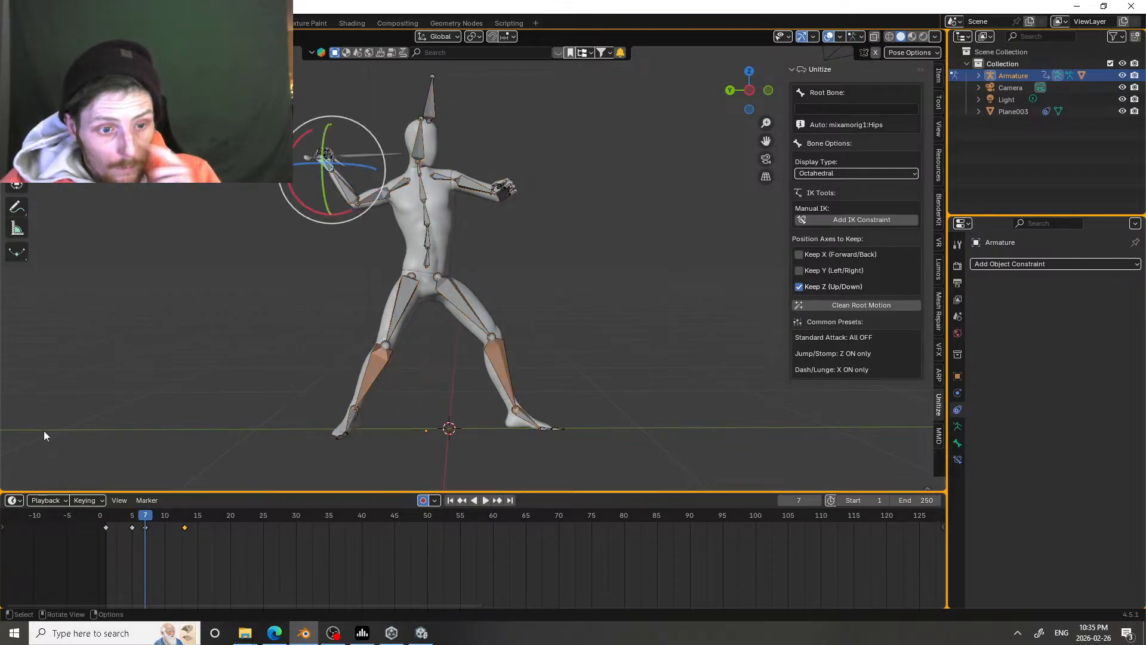
{"action": "key", "text": "a"}
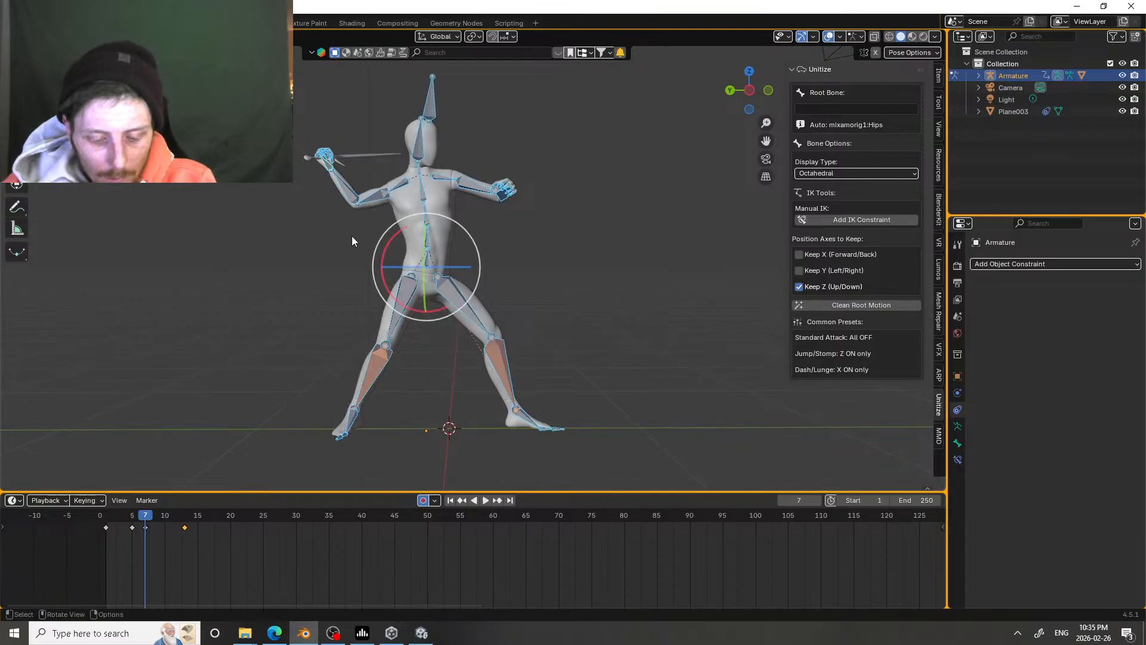
{"action": "key", "text": "i"}
{"action": "left_click", "coordinate": [336, 560]}
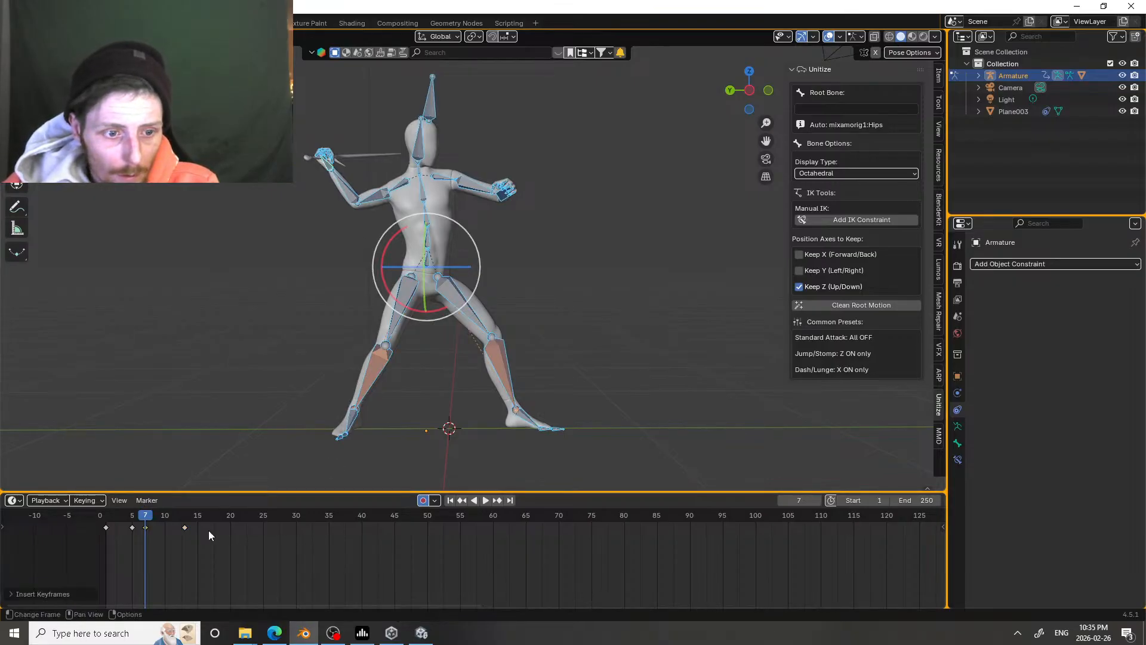
Step: At frame 13, rotate the spine bones to bend and twist the torso forward for the strike
{"action": "left_click_drag", "start_coordinate": [149, 520], "coordinate": [185, 519]}
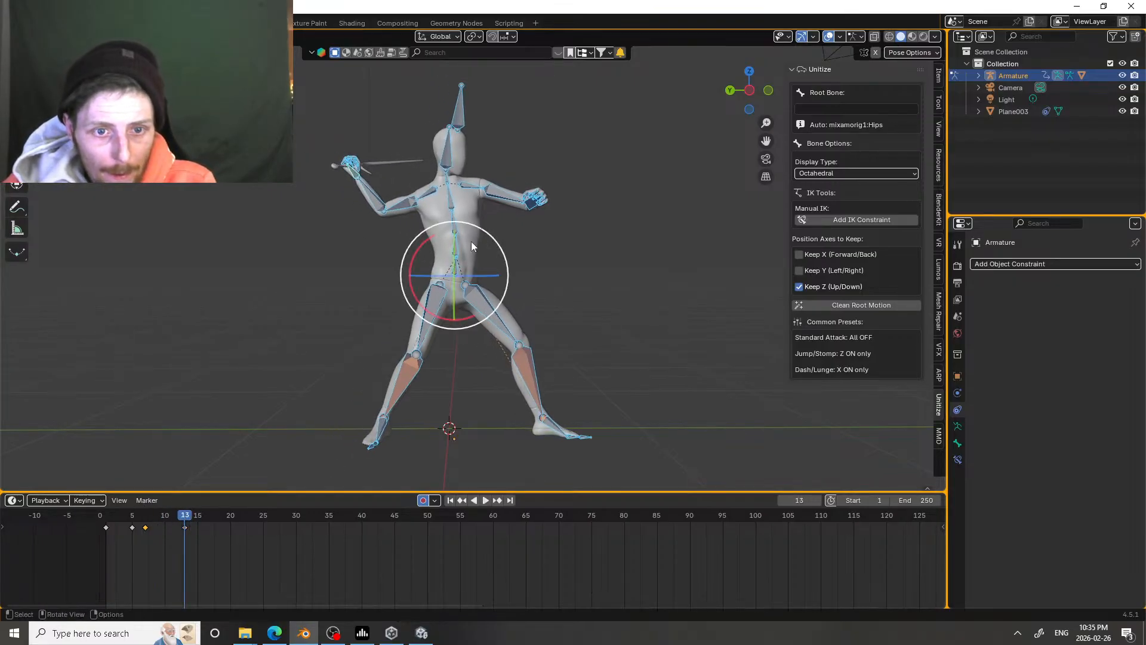
{"action": "left_click", "coordinate": [457, 256]}
{"action": "left_click_drag", "start_coordinate": [481, 210], "coordinate": [481, 233]}
{"action": "left_click", "coordinate": [463, 228]}
{"action": "left_click_drag", "start_coordinate": [478, 184], "coordinate": [459, 228]}
{"action": "left_click", "coordinate": [487, 201]}
{"action": "left_click", "coordinate": [508, 174]}
{"action": "left_click", "coordinate": [471, 184]}
{"action": "left_click", "coordinate": [464, 180]}
{"action": "left_click_drag", "start_coordinate": [456, 207], "coordinate": [450, 239]}
Step: At frame 13, rotate the sword arm's bones to swing the arm forward and down in front of the body
{"action": "left_click", "coordinate": [510, 177]}
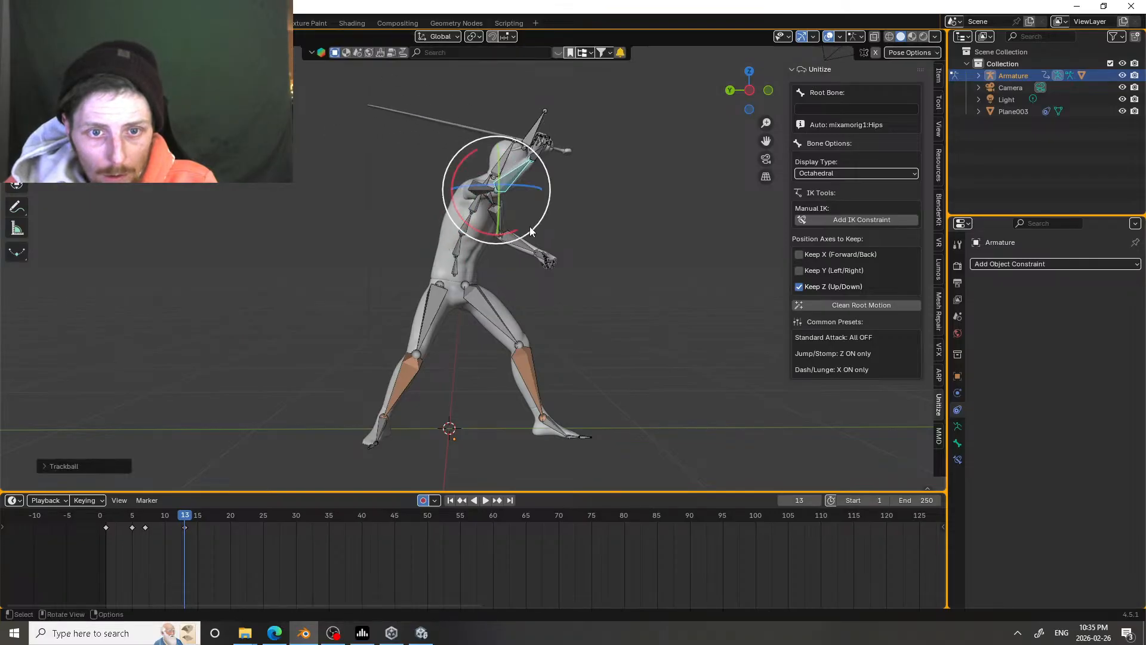
{"action": "mouse_move", "coordinate": [530, 233]}
{"action": "left_mouse_down"}
{"action": "mouse_move", "coordinate": [503, 246]}
{"action": "mouse_move", "coordinate": [501, 216]}
{"action": "mouse_move", "coordinate": [516, 242]}
{"action": "mouse_move", "coordinate": [450, 229]}
{"action": "mouse_move", "coordinate": [491, 224]}
{"action": "mouse_move", "coordinate": [535, 241]}
{"action": "mouse_move", "coordinate": [516, 245]}
{"action": "left_mouse_up"}
{"action": "left_click", "coordinate": [479, 190]}
{"action": "left_click", "coordinate": [546, 268]}
{"action": "left_click_drag", "start_coordinate": [528, 297], "coordinate": [548, 300]}
{"action": "left_click", "coordinate": [494, 213]}
{"action": "left_click_drag", "start_coordinate": [494, 237], "coordinate": [497, 227]}
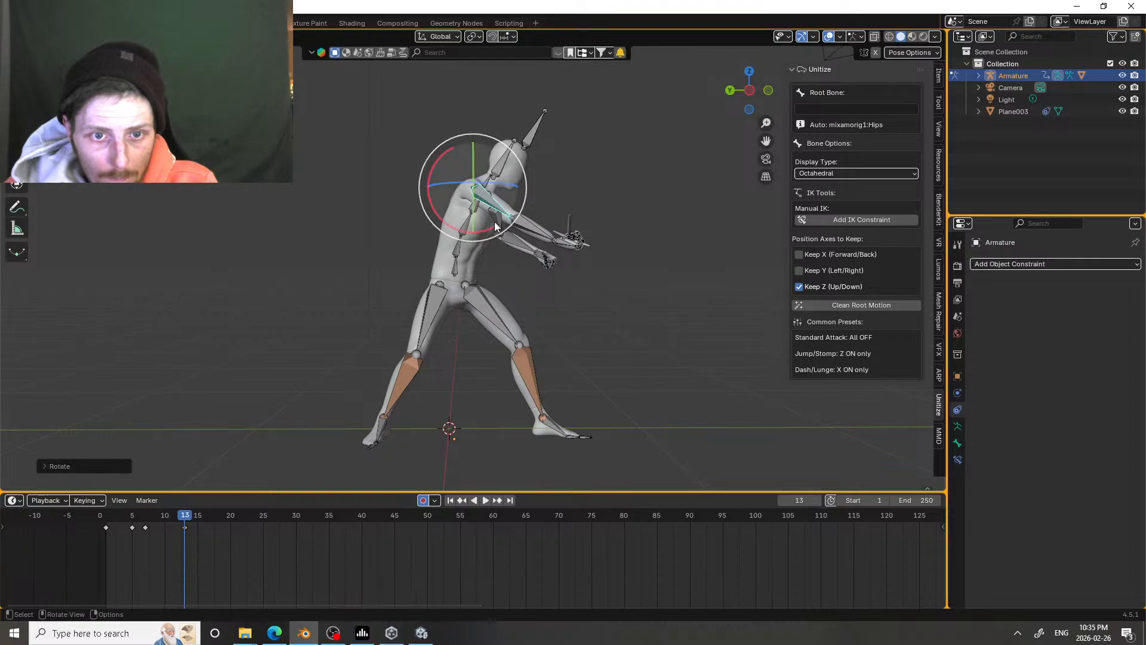
Step: At frame 13, rotate the left upper arm to bring the free hand closer to the body, and scrub to check
{"action": "left_click", "coordinate": [484, 204]}
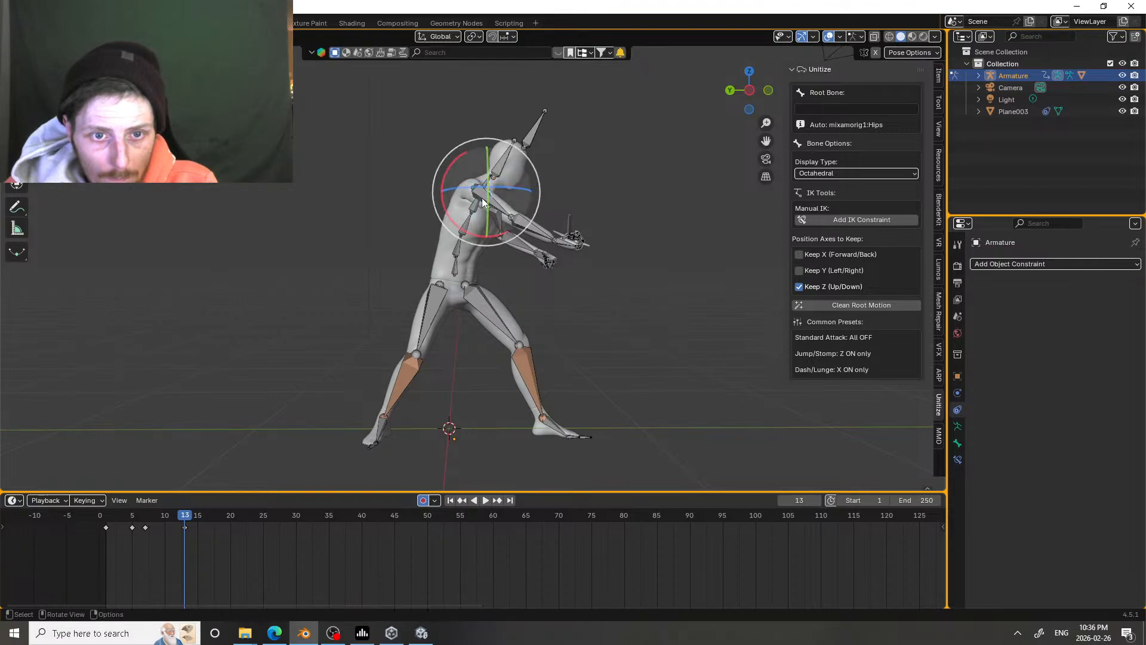
{"action": "left_click_drag", "start_coordinate": [484, 203], "coordinate": [516, 221]}
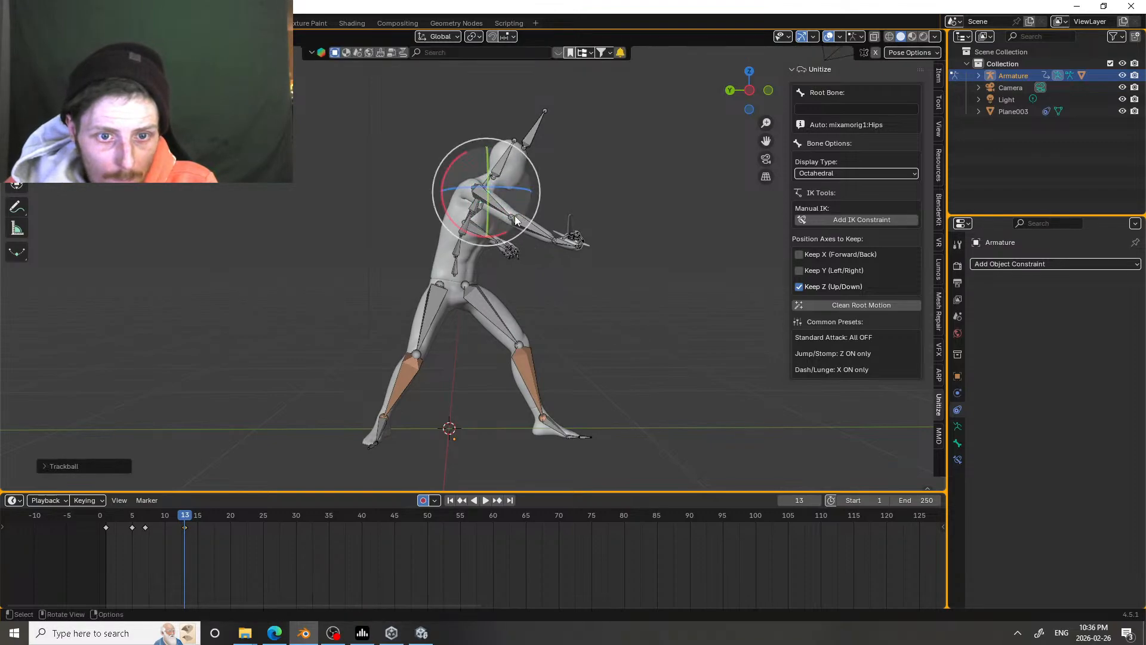
{"action": "left_click_drag", "start_coordinate": [170, 517], "coordinate": [187, 501]}
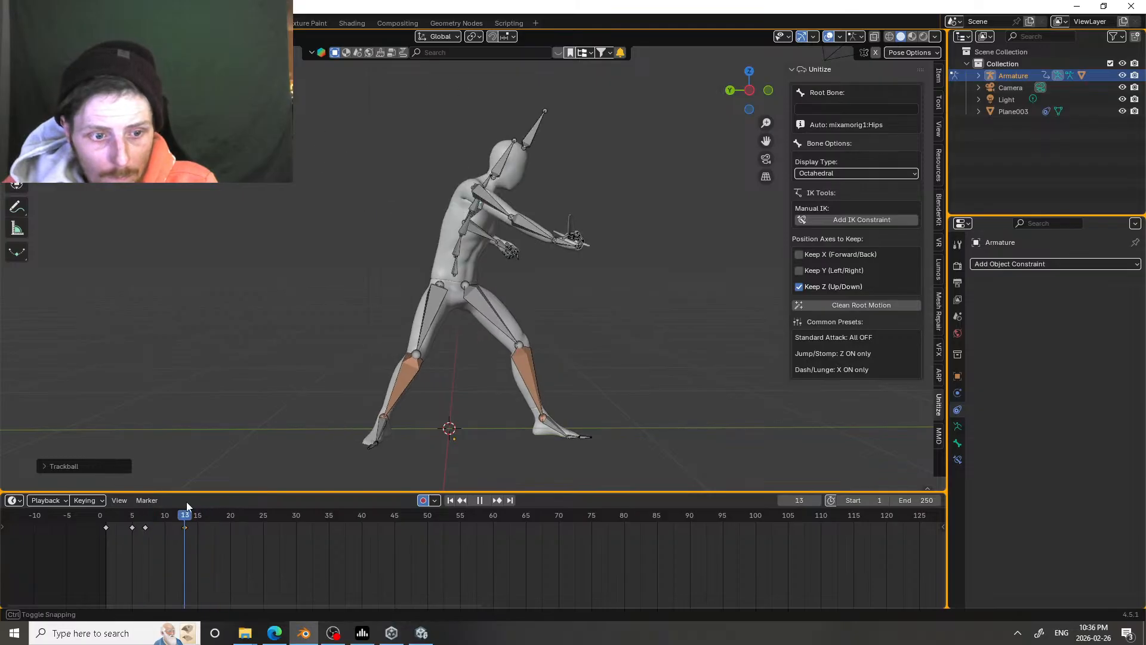
Step: At frame 13, rotate the hips to tilt the whole body further forward
{"action": "left_click", "coordinate": [493, 207]}
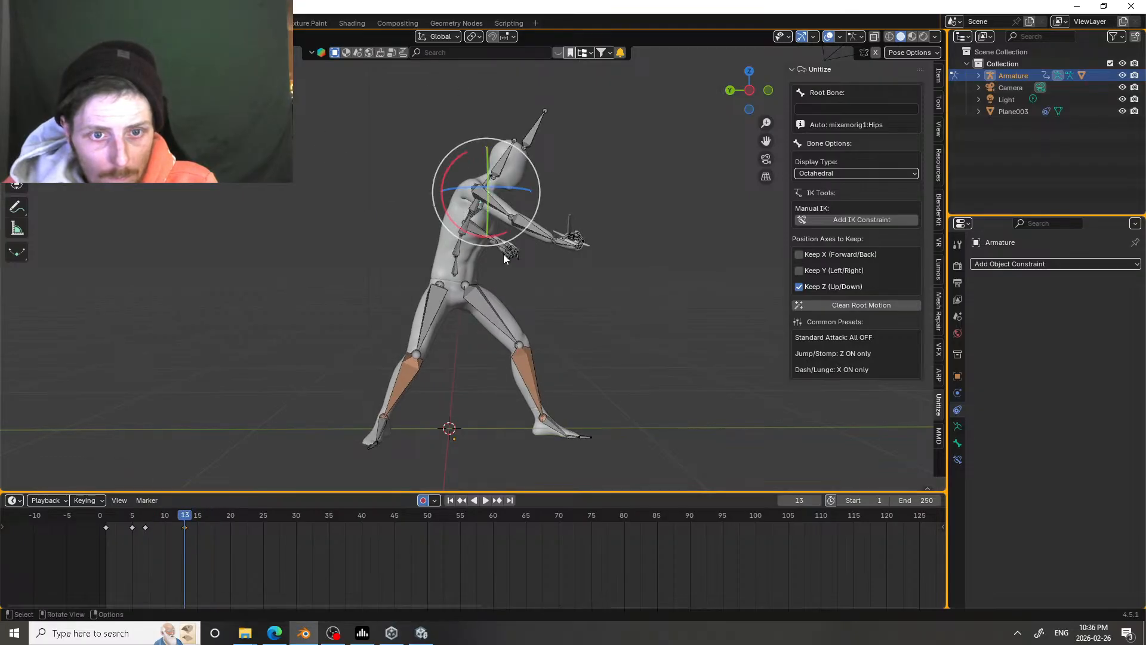
{"action": "left_click", "coordinate": [461, 262]}
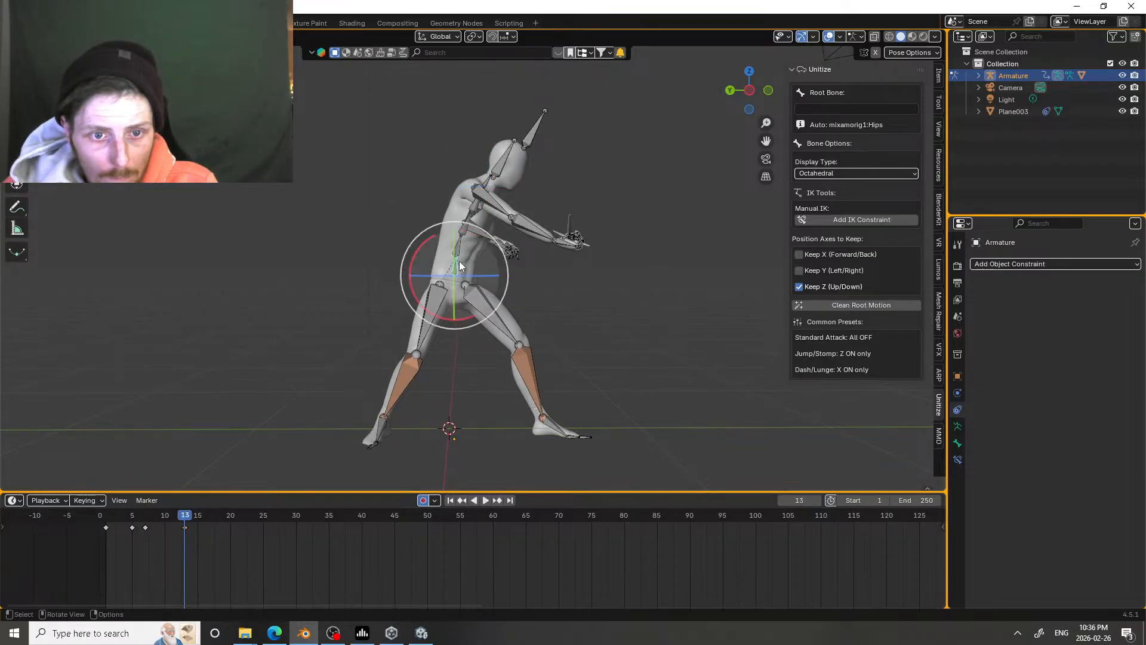
{"action": "key", "text": "r"}
{"action": "left_click", "coordinate": [510, 257]}
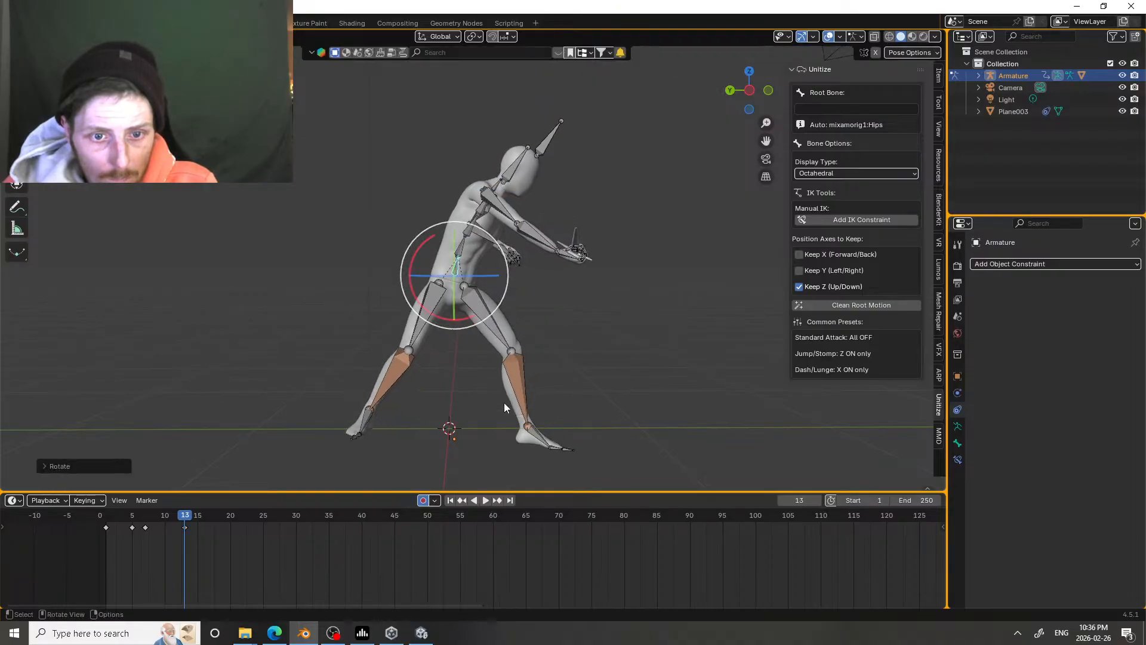
Step: At frame 13, move the left lower leg up and rotate the left foot flat on the ground
{"action": "left_click", "coordinate": [514, 399]}
{"action": "key", "text": "g"}
{"action": "left_click", "coordinate": [517, 376]}
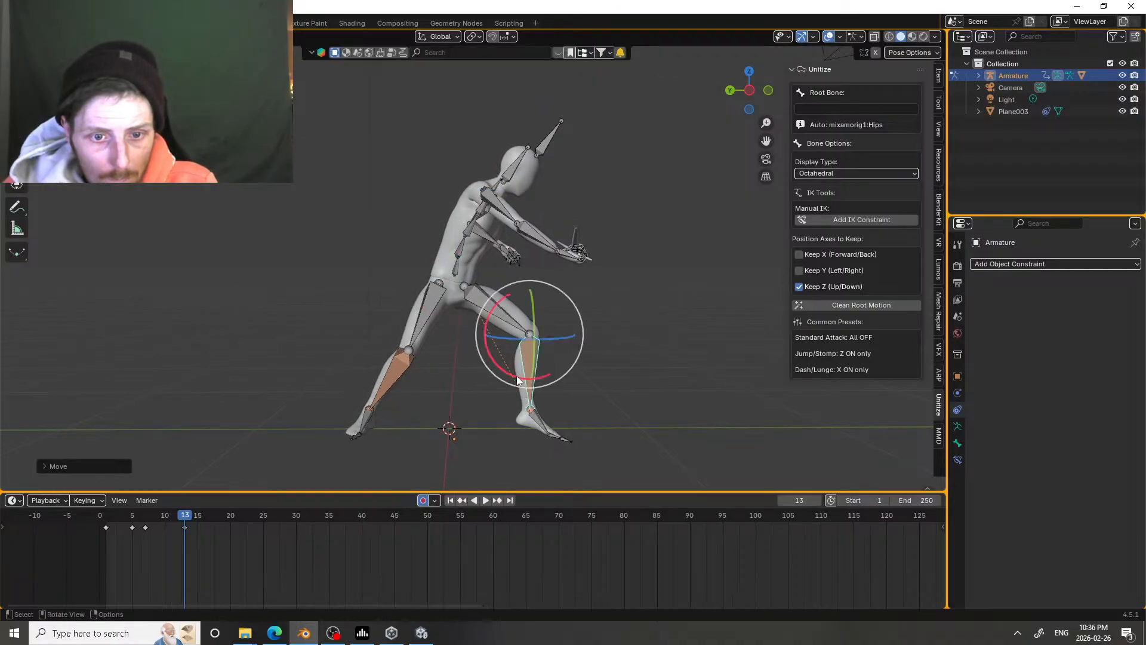
{"action": "left_click", "coordinate": [534, 425]}
{"action": "key", "text": "r"}
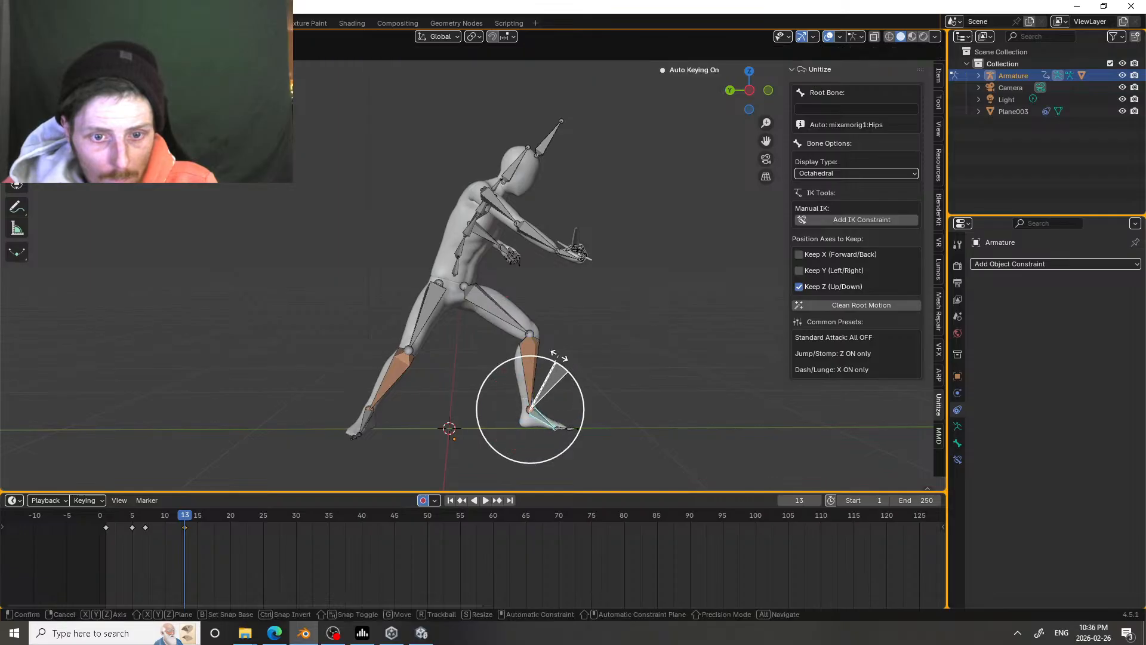
{"action": "left_click", "coordinate": [441, 382]}
Step: At frame 13, move the right lower leg slightly backward to widen the stance
{"action": "left_click", "coordinate": [389, 392]}
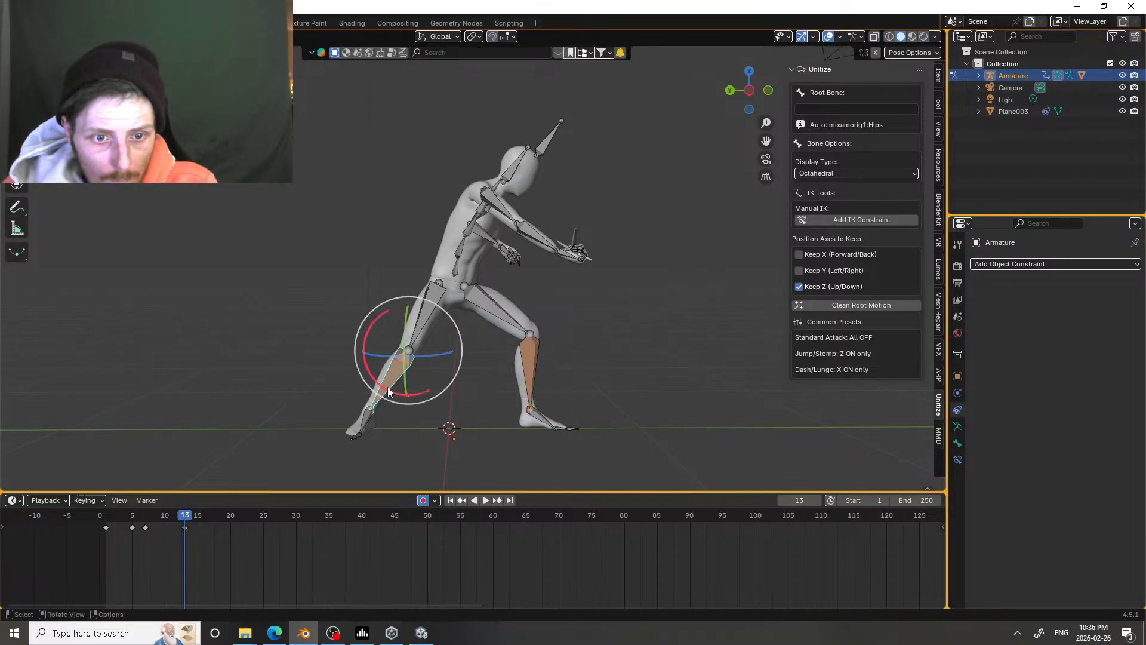
{"action": "key", "text": "g"}
{"action": "left_click", "coordinate": [377, 387]}
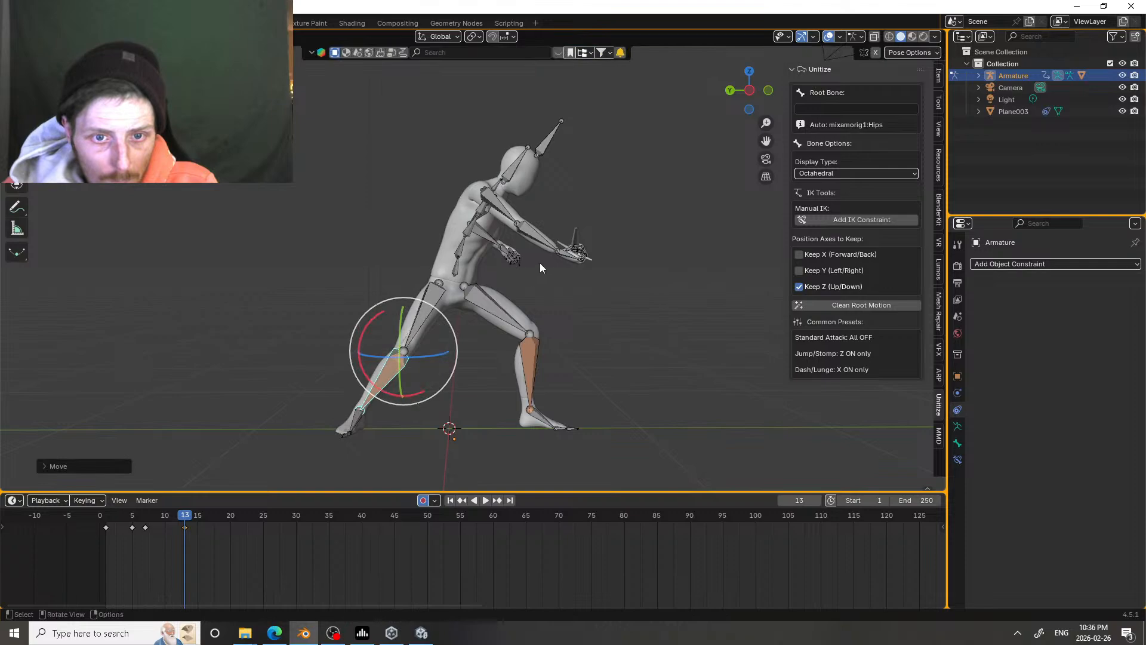
Step: At frame 13, rotate the sword arm's upper arm to raise the hand slightly, and rotate the head more upright
{"action": "left_click", "coordinate": [511, 222]}
{"action": "key", "text": "r"}
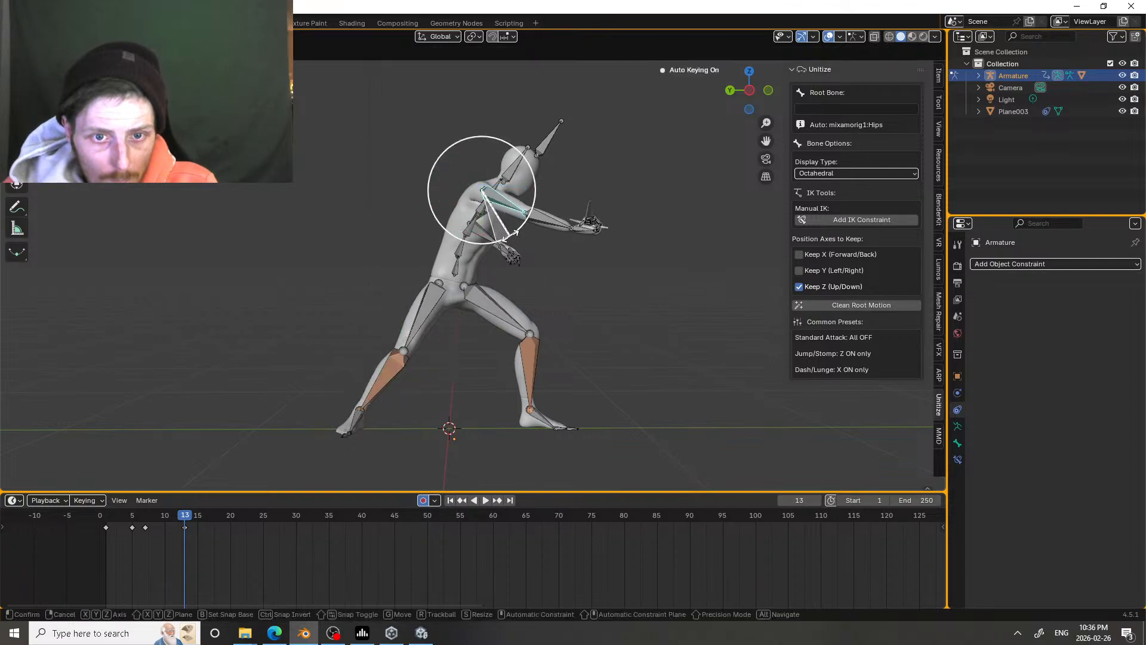
{"action": "left_click", "coordinate": [506, 237]}
{"action": "left_click", "coordinate": [516, 172]}
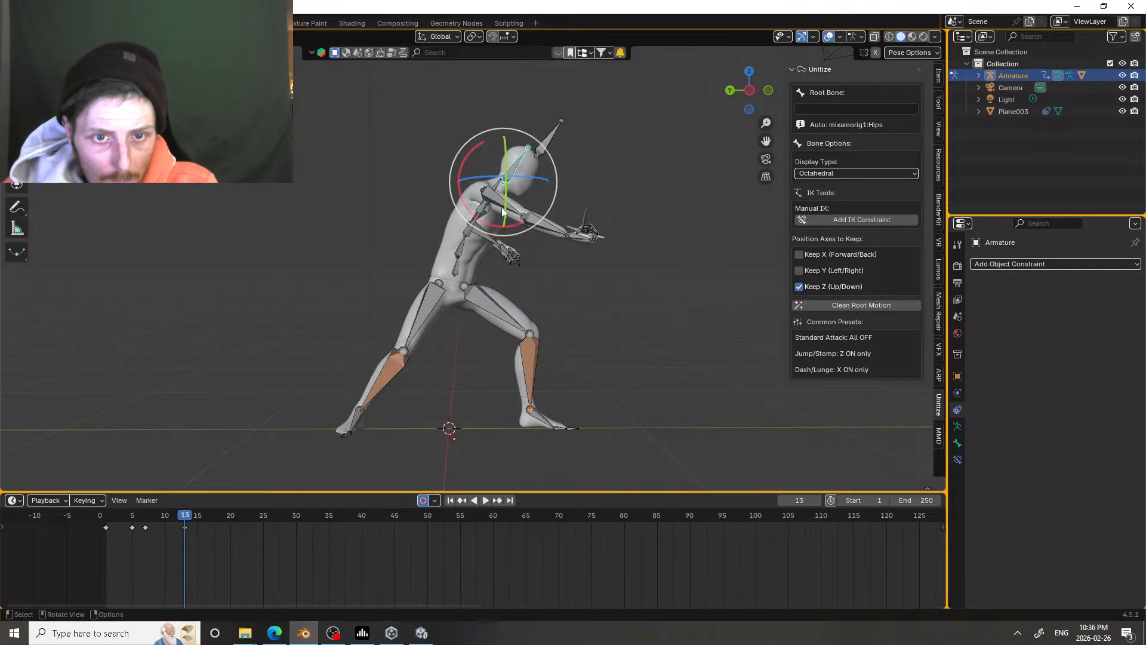
{"action": "key", "text": "r"}
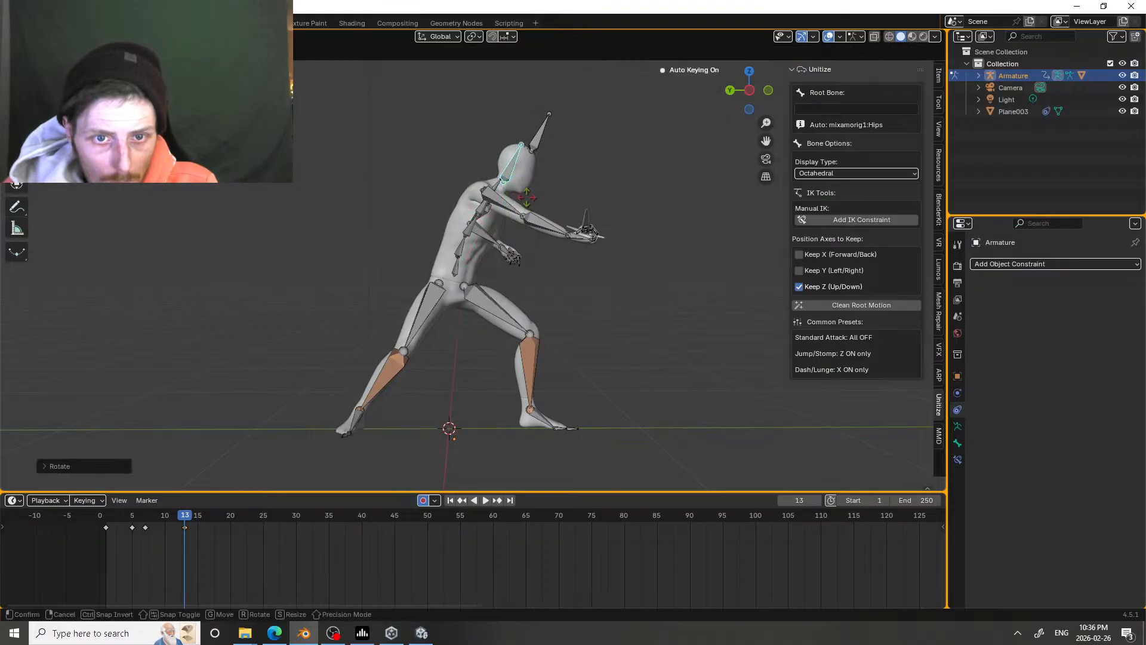
{"action": "left_click", "coordinate": [526, 198]}
Step: At frame 16, rotate the sword arm's forearm and upper arm to follow the blade through across the body
{"action": "left_click_drag", "start_coordinate": [187, 517], "coordinate": [204, 491]}
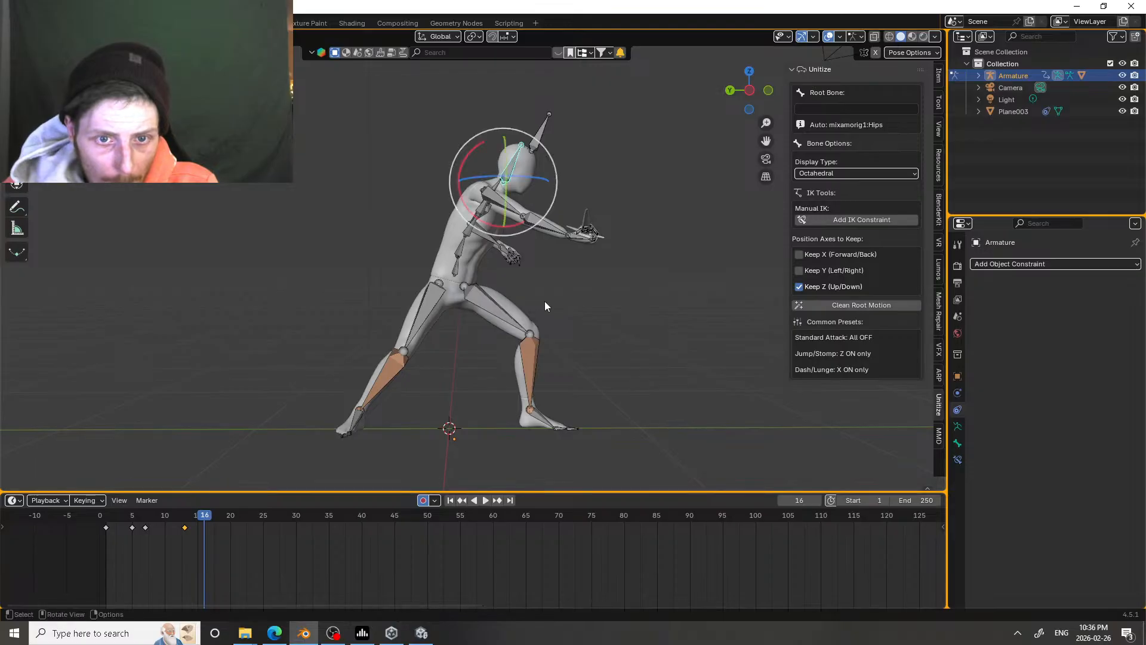
{"action": "left_click", "coordinate": [539, 227]}
{"action": "left_click_drag", "start_coordinate": [540, 224], "coordinate": [509, 219]}
{"action": "left_click", "coordinate": [505, 210]}
Step: At frame 16, rotate the lower spine bone and adjust the head's rotation to complete the follow-through pose
{"action": "left_click", "coordinate": [464, 248]}
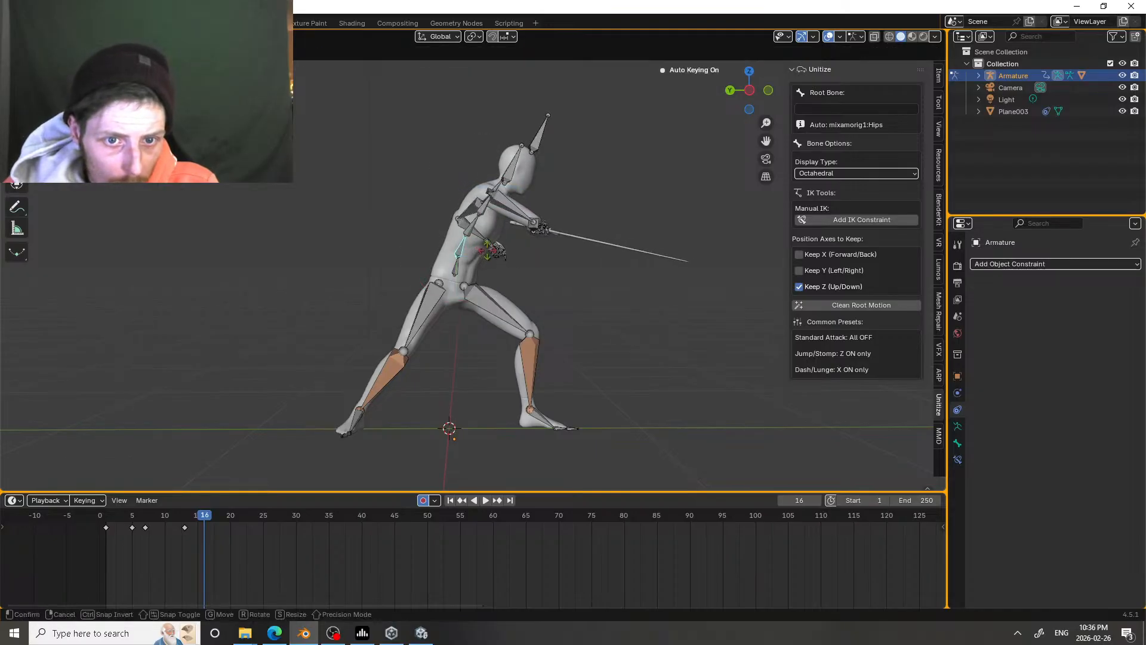
{"action": "left_click_drag", "start_coordinate": [492, 252], "coordinate": [492, 252]}
{"action": "left_click", "coordinate": [511, 173]}
{"action": "left_click_drag", "start_coordinate": [520, 199], "coordinate": [500, 201]}
Step: Try rotating the sword hand at frame 7 to change the blade's angle
{"action": "left_click_drag", "start_coordinate": [203, 516], "coordinate": [143, 461]}
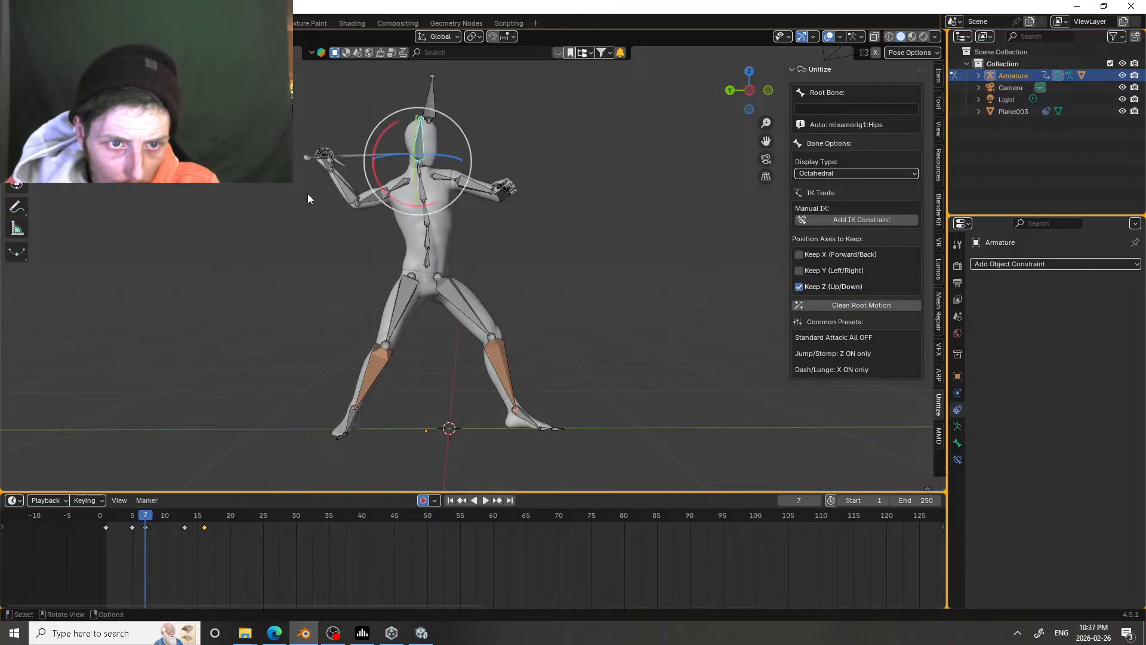
{"action": "left_click", "coordinate": [323, 159]}
{"action": "key", "text": "g"}
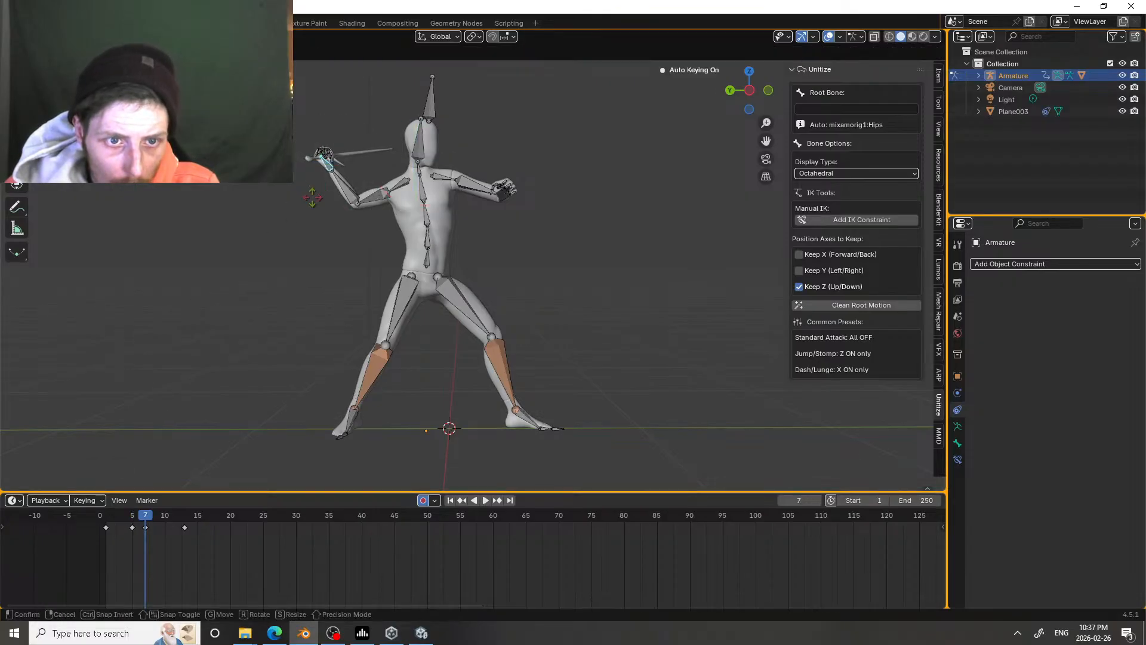
{"action": "left_click", "coordinate": [322, 205]}
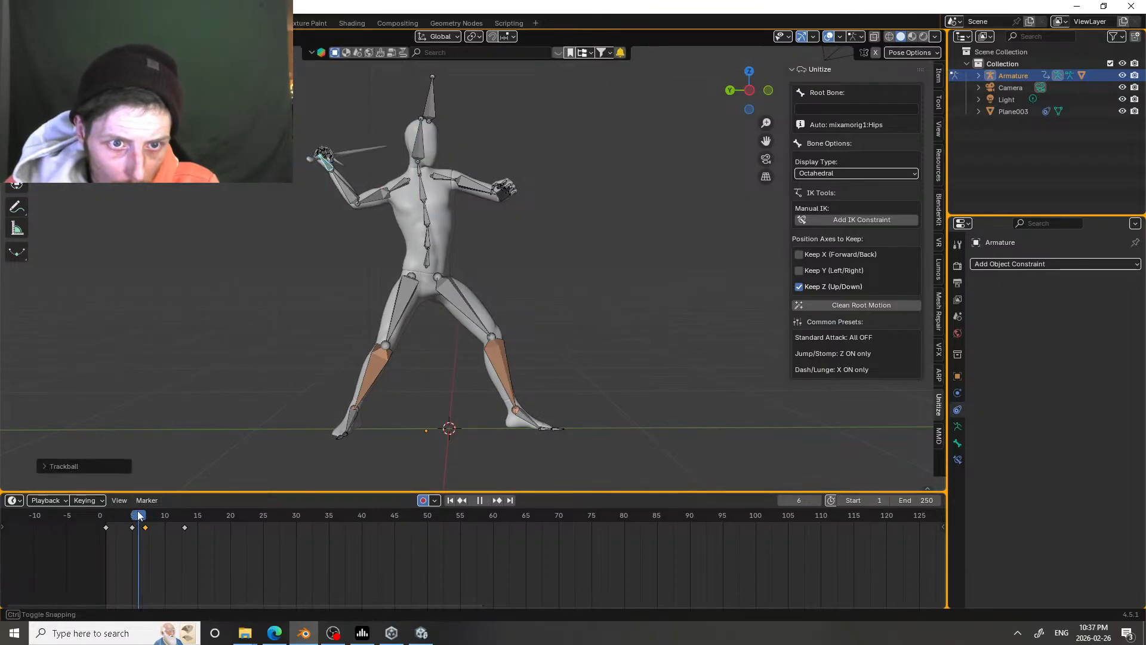
Step: Try rotating the sword hand freely at frame 6, and undo the hand rotations
{"action": "left_click_drag", "start_coordinate": [138, 508], "coordinate": [138, 481]}
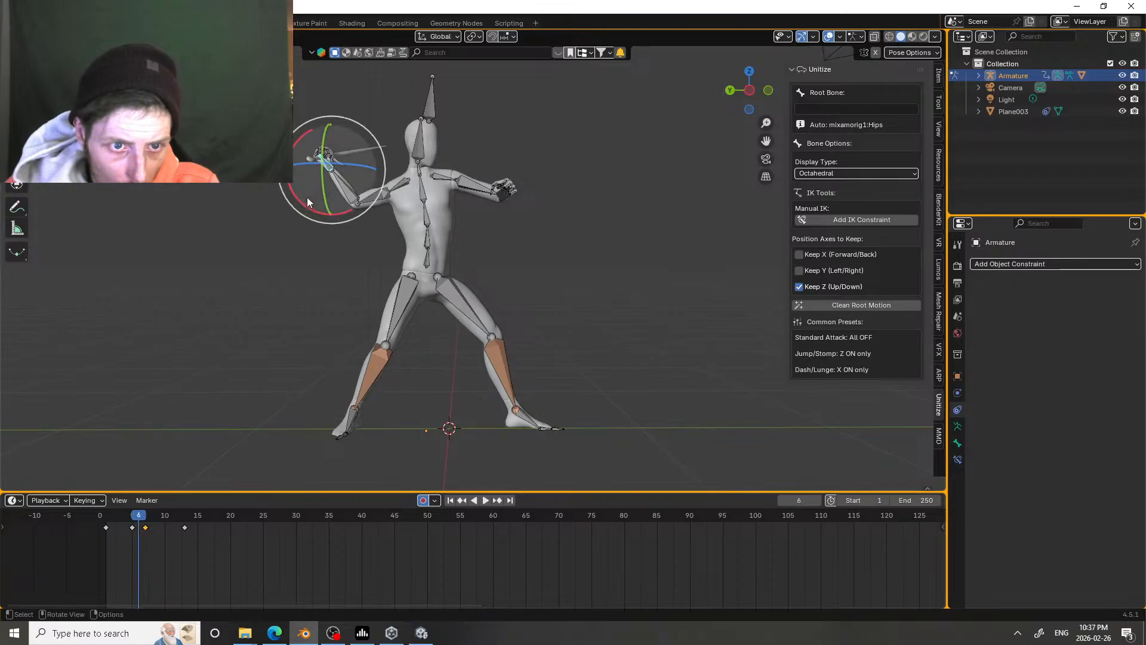
{"action": "key", "text": "r"}
{"action": "key", "text": "r"}
{"action": "left_click", "coordinate": [301, 190]}
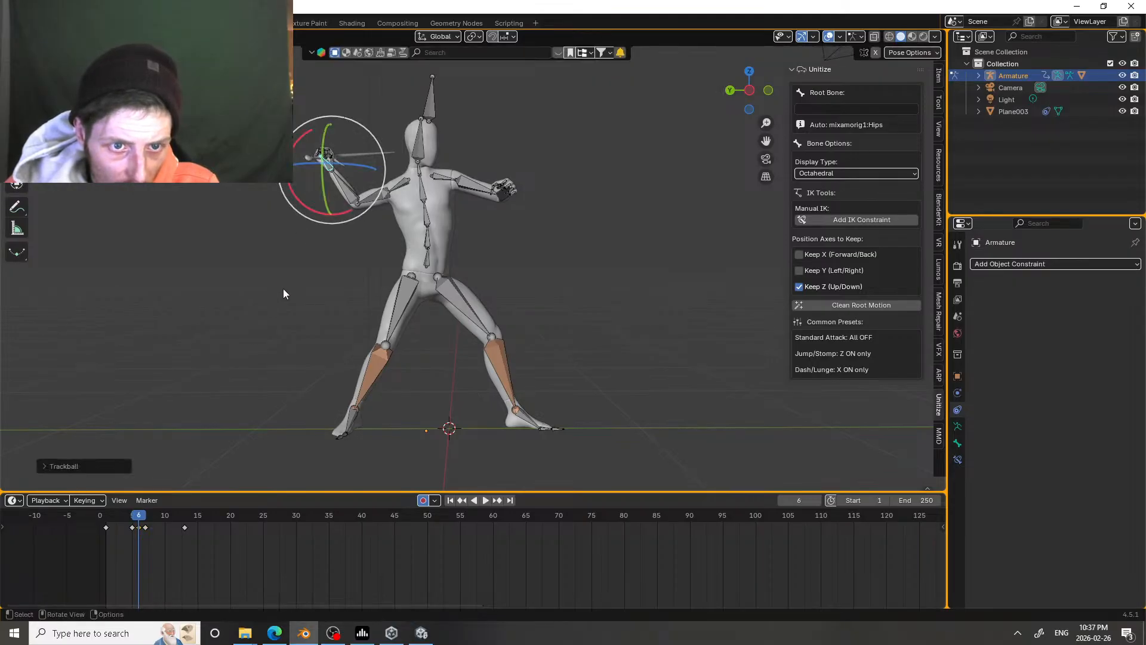
{"action": "key", "text": "ctrl+z"}
{"action": "key", "text": "ctrl+z"}
{"action": "key", "text": "ctrl+z"}
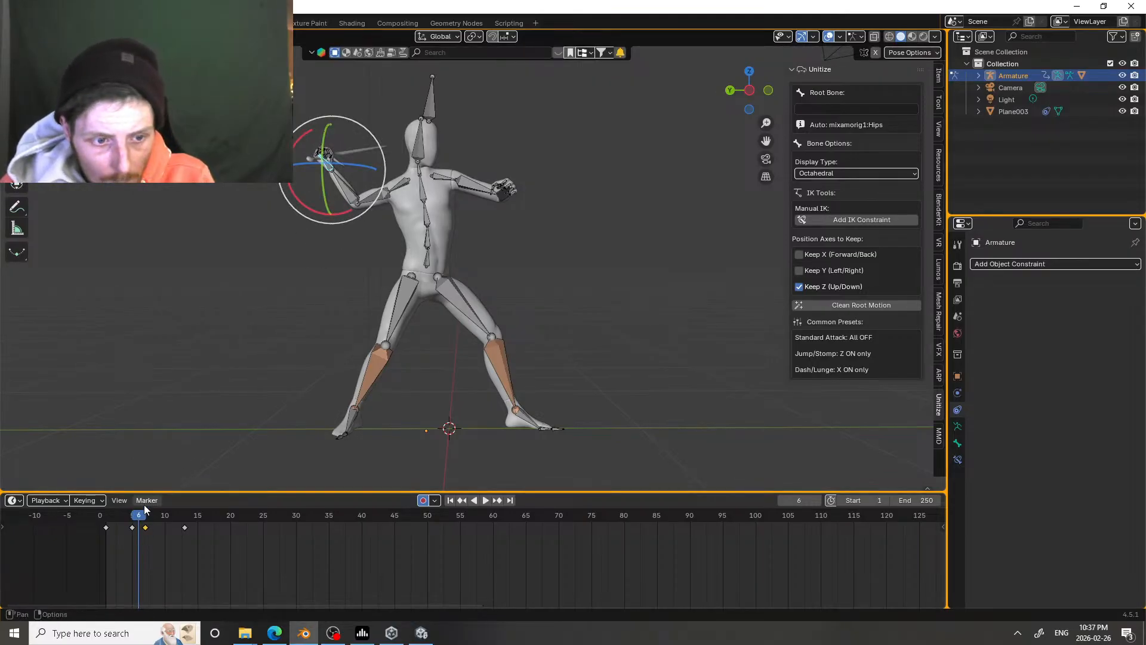
Step: At frame 7, rotate the sword hand to angle the blade back behind the head, and play the attack to check it
{"action": "key", "text": "space"}
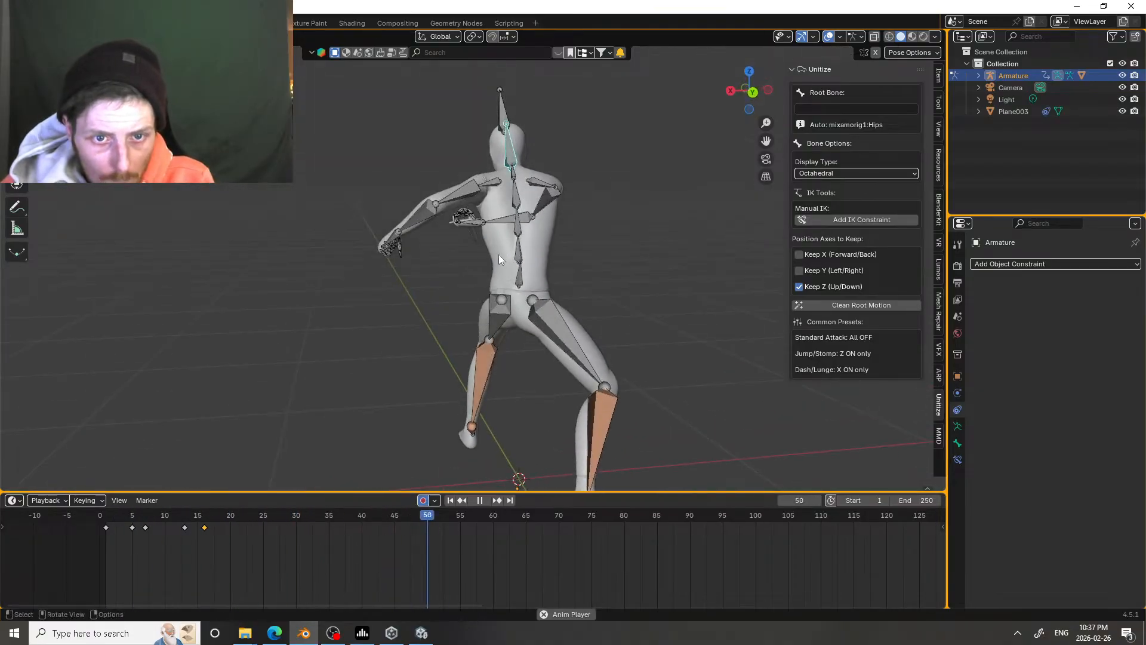
{"action": "key", "text": "space"}
{"action": "middle_click_drag", "start_coordinate": [468, 259], "coordinate": [399, 308]}
{"action": "mouse_move", "coordinate": [136, 514]}
{"action": "left_mouse_down"}
{"action": "mouse_move", "coordinate": [108, 515]}
{"action": "mouse_move", "coordinate": [214, 515]}
{"action": "mouse_move", "coordinate": [157, 512]}
{"action": "mouse_move", "coordinate": [225, 504]}
{"action": "mouse_move", "coordinate": [146, 501]}
{"action": "left_mouse_up"}
{"action": "middle_click_drag", "start_coordinate": [347, 288], "coordinate": [415, 236]}
{"action": "scroll", "coordinate": [454, 195], "scroll_direction": "up", "scroll_amount": 4}
{"action": "left_click", "coordinate": [459, 184]}
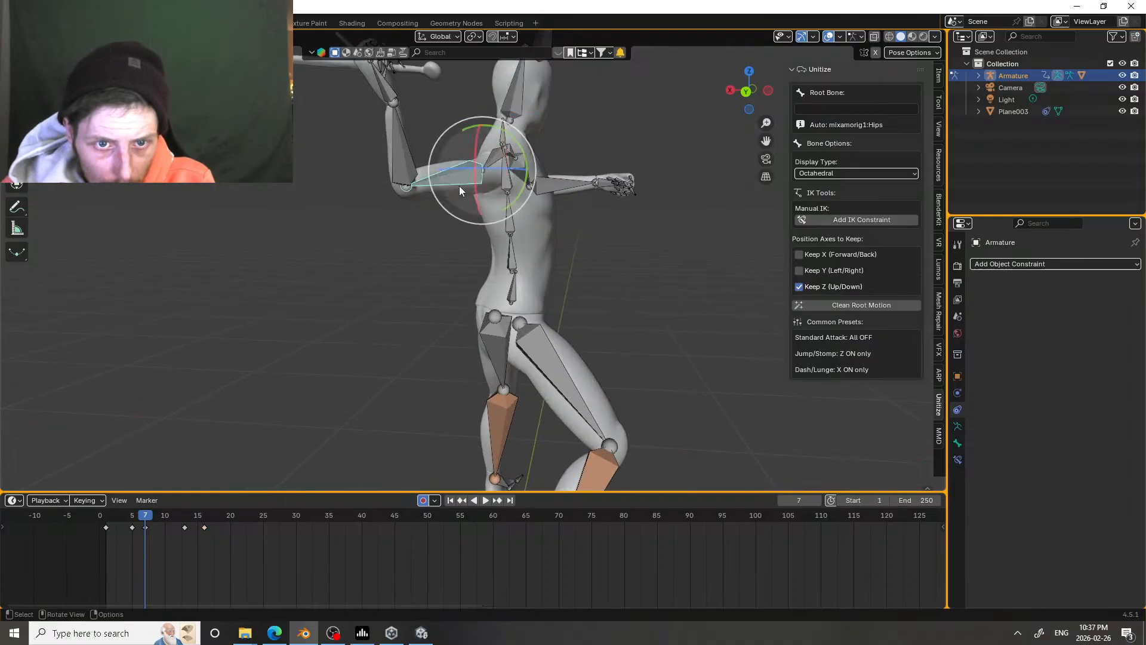
{"action": "left_click_drag", "start_coordinate": [460, 185], "coordinate": [427, 85]}
{"action": "left_click", "coordinate": [437, 76]}
{"action": "middle_click_drag", "start_coordinate": [427, 86], "coordinate": [465, 272]}
{"action": "scroll", "coordinate": [446, 178], "scroll_direction": "down", "scroll_amount": 3}
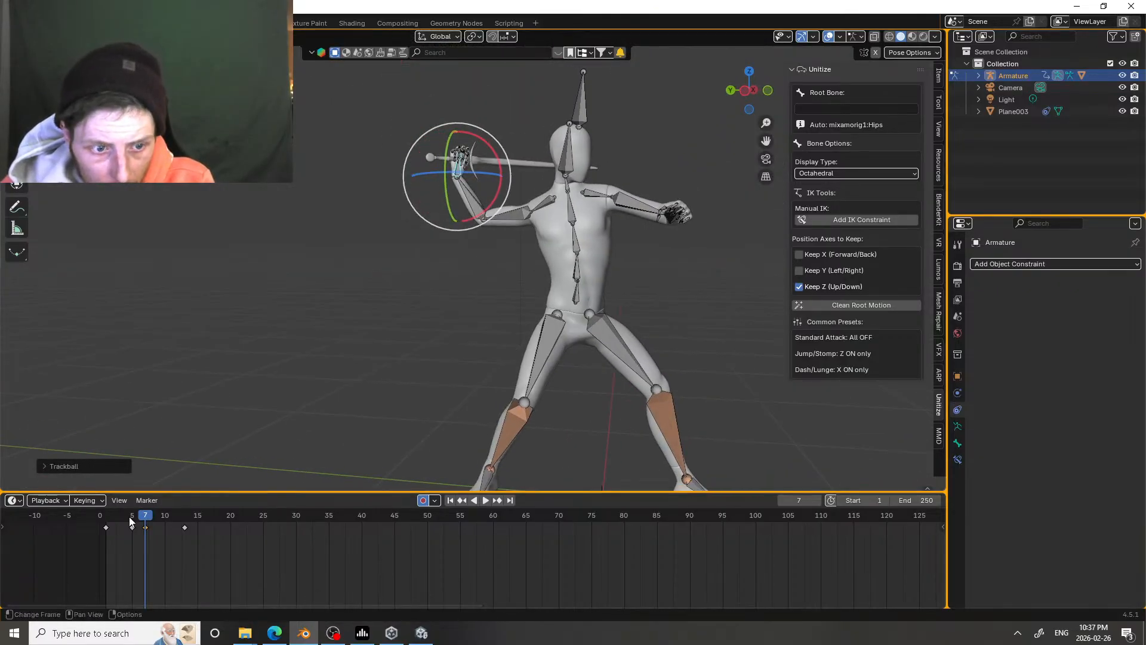
{"action": "left_click_drag", "start_coordinate": [131, 521], "coordinate": [115, 461]}
{"action": "key", "text": "space"}
Step: Select all bones and move the keyframes at 13 and 16 to frames 12 and 15
{"action": "key", "text": "space"}
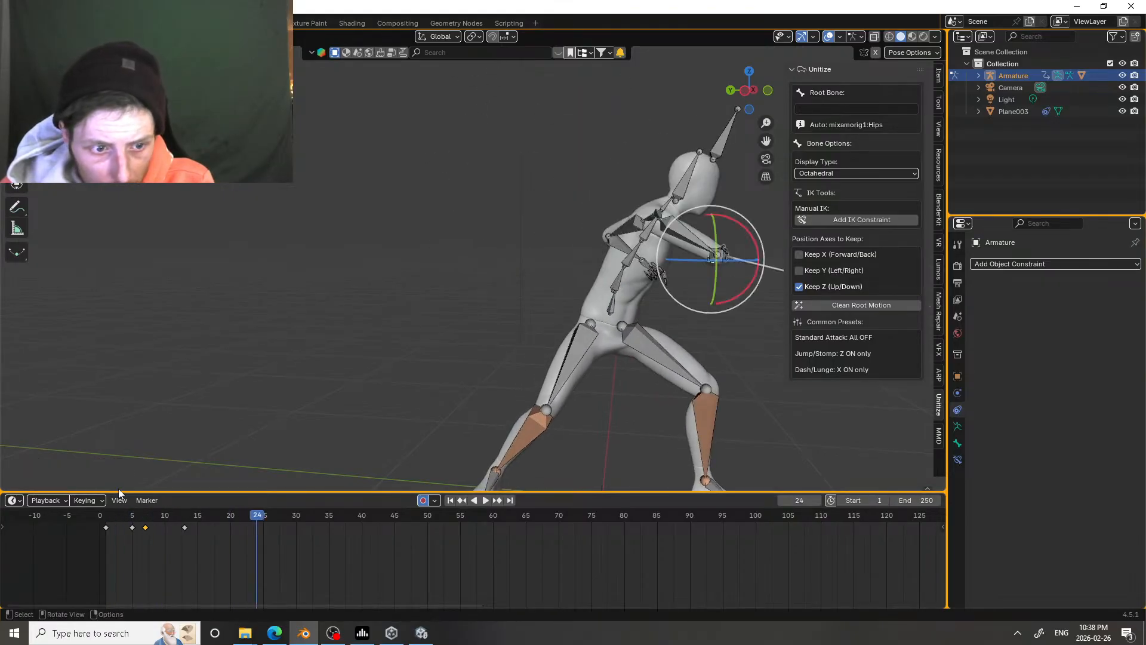
{"action": "left_click", "coordinate": [124, 513]}
{"action": "key", "text": "space"}
{"action": "key", "text": "space"}
{"action": "key", "text": "a"}
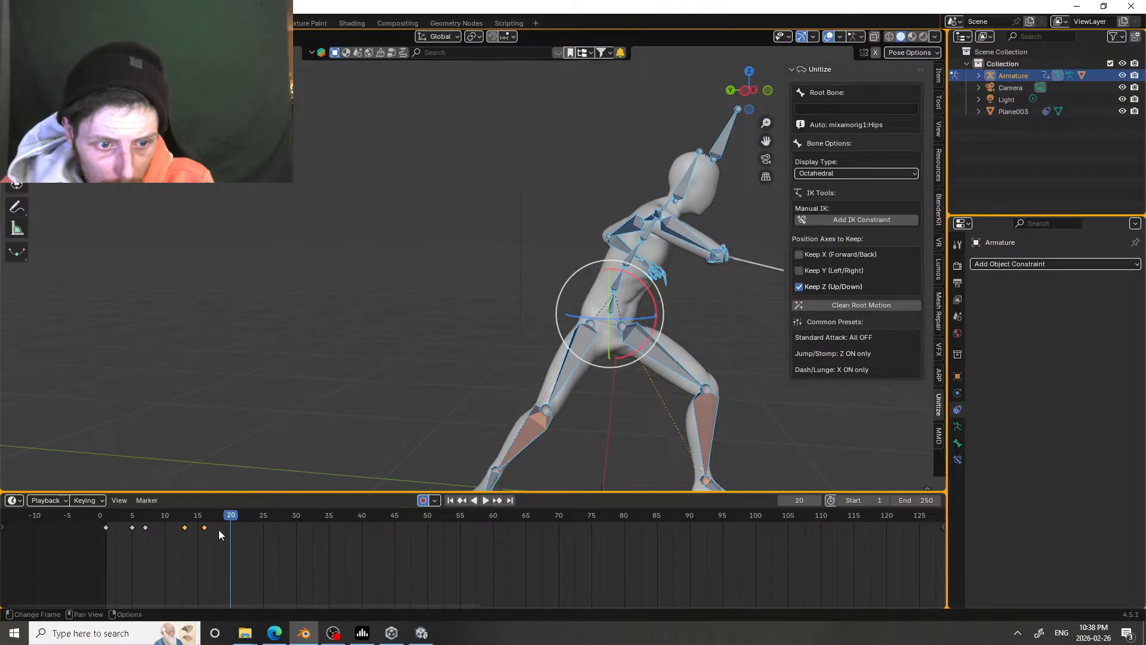
{"action": "left_click_drag", "start_coordinate": [185, 530], "coordinate": [178, 529]}
Step: Play and scrub the sword attack from the front and side to examine the strike's timing
{"action": "left_click", "coordinate": [147, 515]}
{"action": "key", "text": "space"}
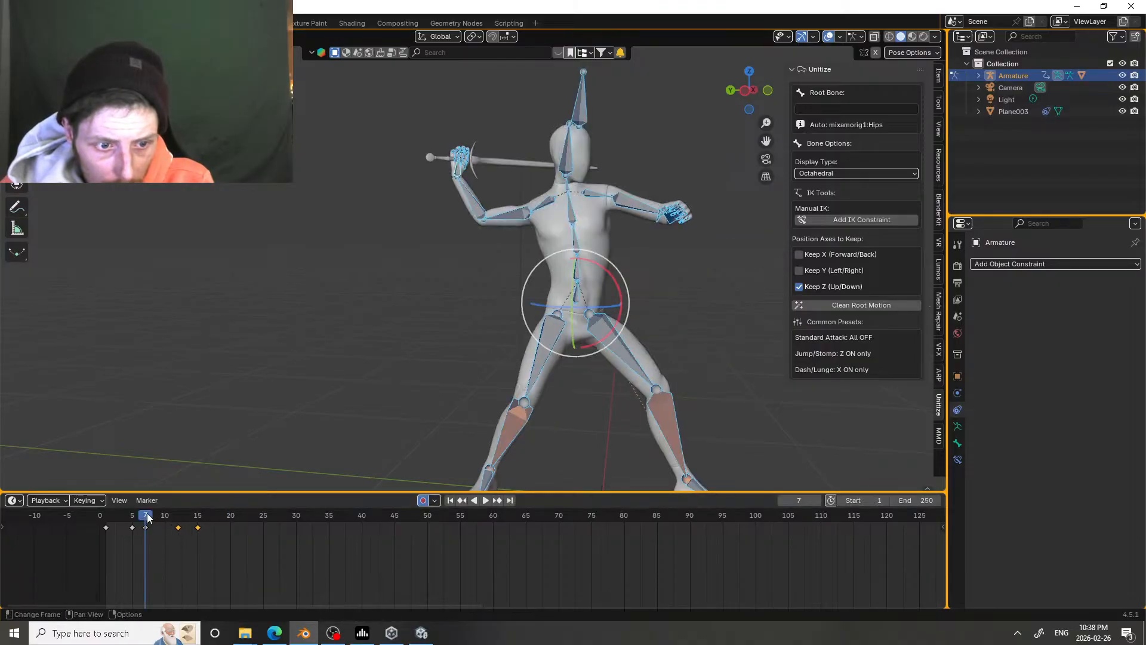
{"action": "left_click", "coordinate": [147, 515]}
{"action": "left_click", "coordinate": [146, 514]}
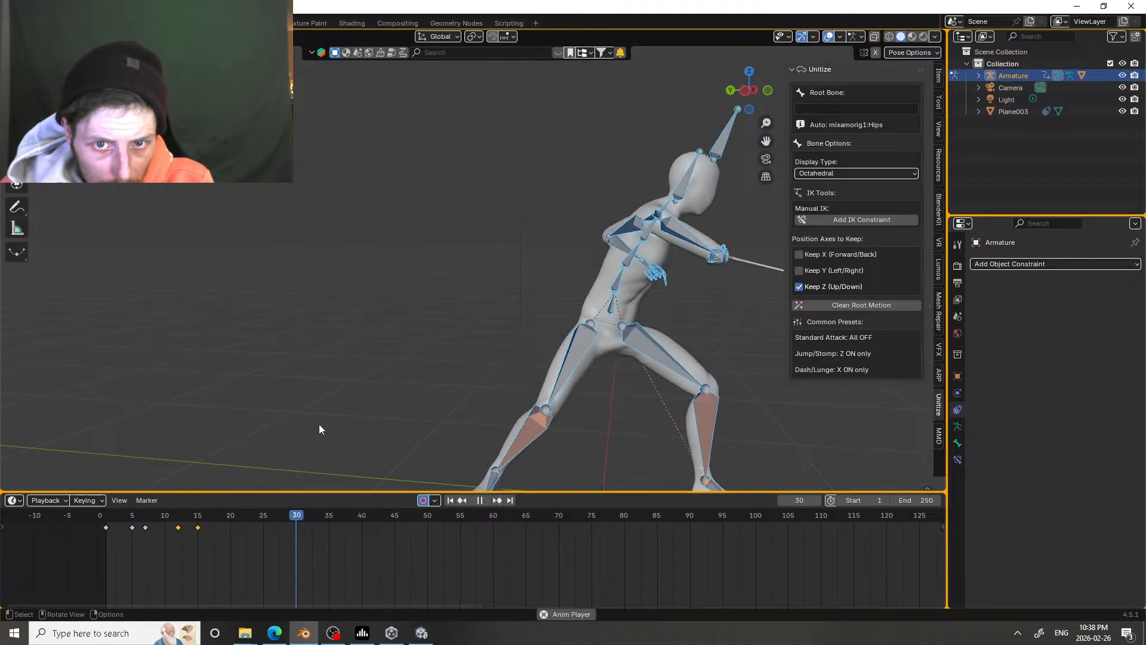
{"action": "key", "text": "space"}
{"action": "scroll", "coordinate": [526, 334], "scroll_direction": "down", "scroll_amount": 3}
{"action": "middle_click_drag", "start_coordinate": [526, 338], "coordinate": [405, 329]}
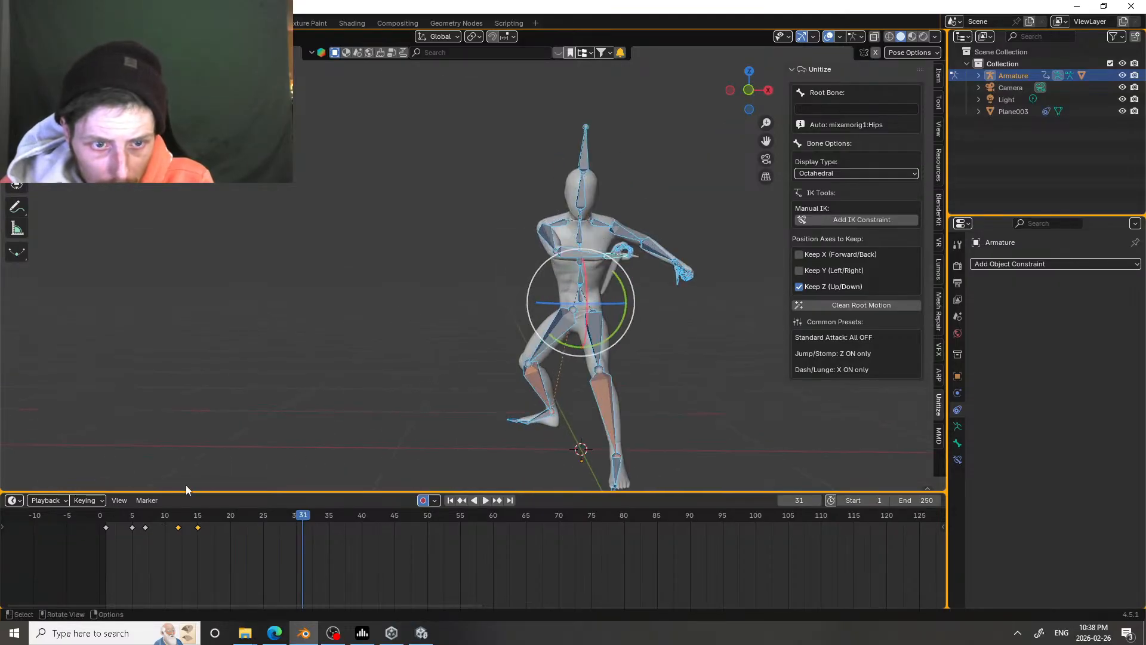
{"action": "left_click", "coordinate": [123, 514]}
{"action": "key", "text": "space"}
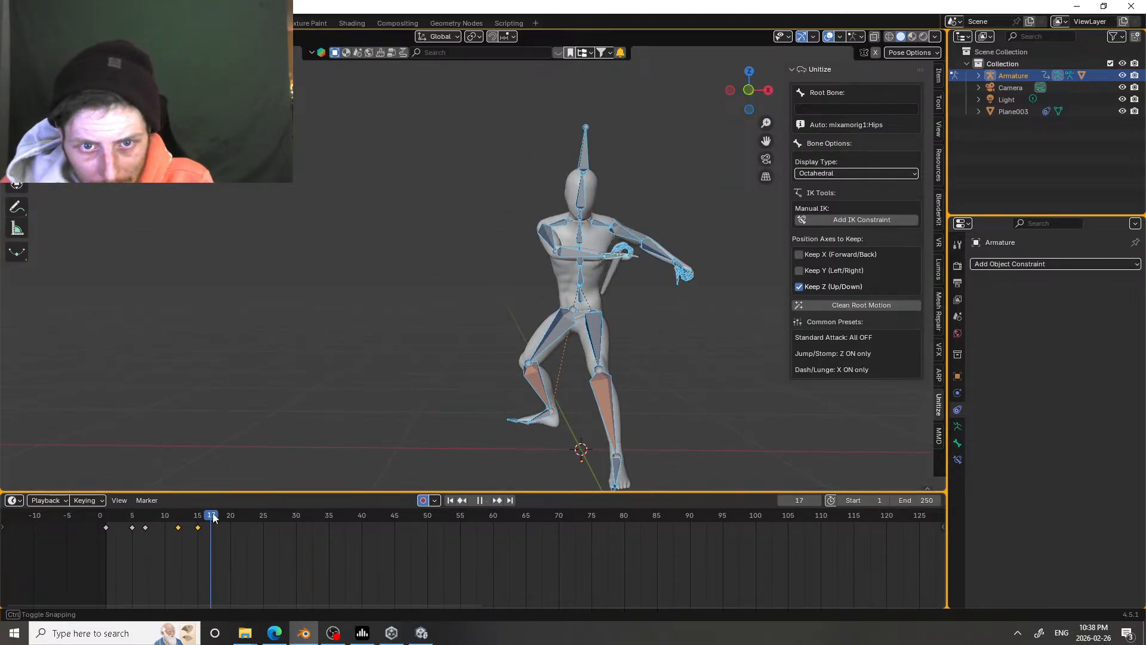
{"action": "left_click", "coordinate": [165, 515]}
{"action": "left_click", "coordinate": [158, 514]}
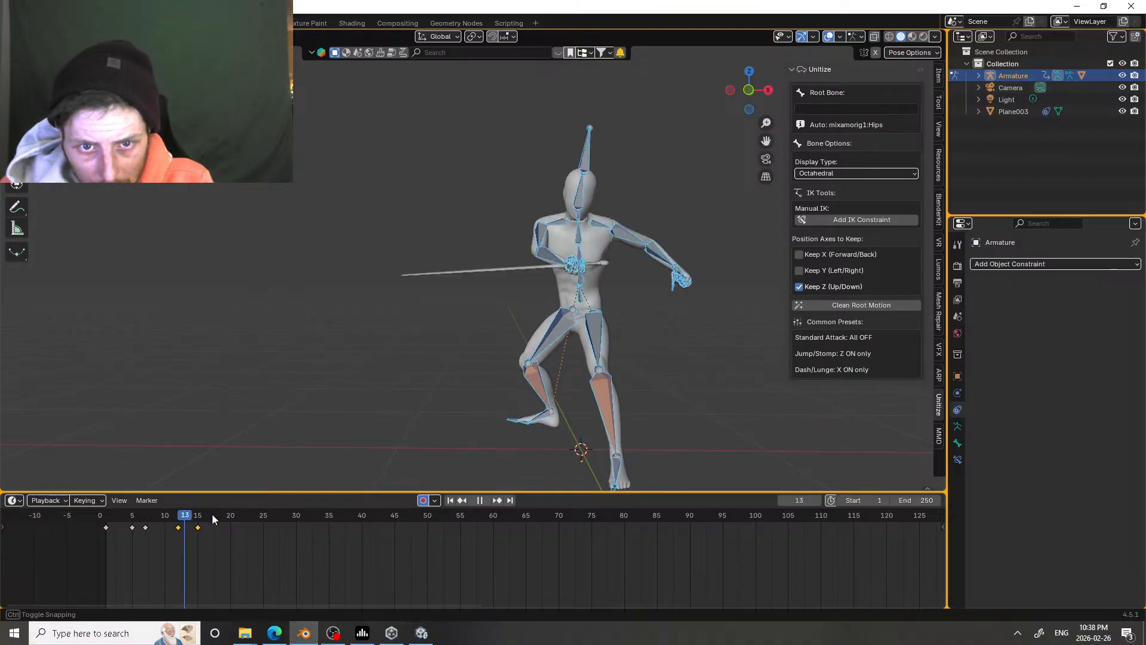
{"action": "left_click", "coordinate": [126, 513]}
{"action": "left_click_drag", "start_coordinate": [123, 498], "coordinate": [108, 478]}
{"action": "middle_click_drag", "start_coordinate": [443, 306], "coordinate": [391, 325]}
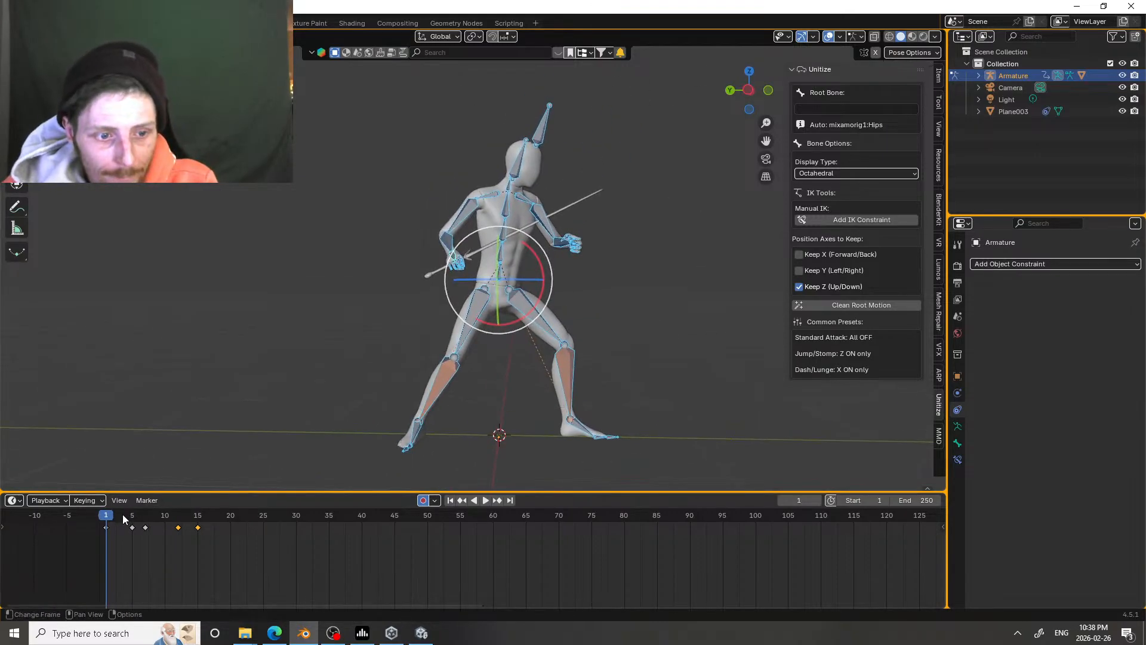
Step: Play the attack from the side, and move the last two keyframes to frames 11 and 14
{"action": "key", "text": "space"}
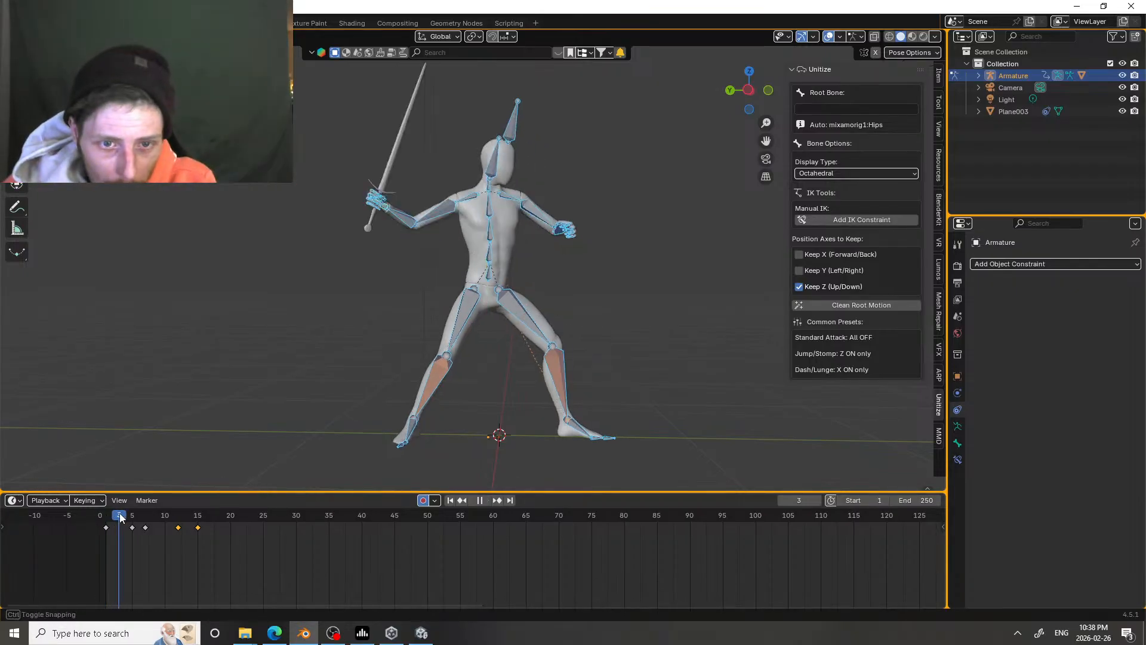
{"action": "mouse_move", "coordinate": [165, 517]}
{"action": "left_mouse_down"}
{"action": "mouse_move", "coordinate": [191, 515]}
{"action": "mouse_move", "coordinate": [141, 515]}
{"action": "mouse_move", "coordinate": [197, 510]}
{"action": "mouse_move", "coordinate": [150, 505]}
{"action": "mouse_move", "coordinate": [187, 514]}
{"action": "mouse_move", "coordinate": [175, 512]}
{"action": "left_mouse_up"}
{"action": "key", "text": "space"}
{"action": "key", "text": "space"}
{"action": "left_click", "coordinate": [148, 514]}
{"action": "key", "text": "space"}
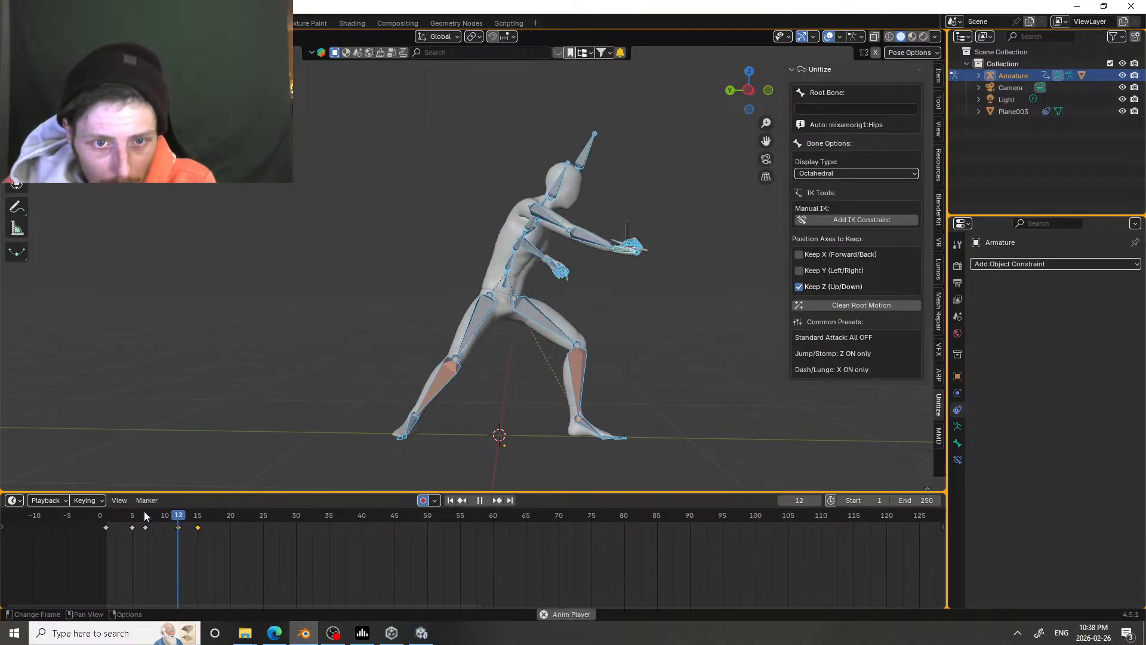
{"action": "key", "text": "space"}
{"action": "key", "text": "g"}
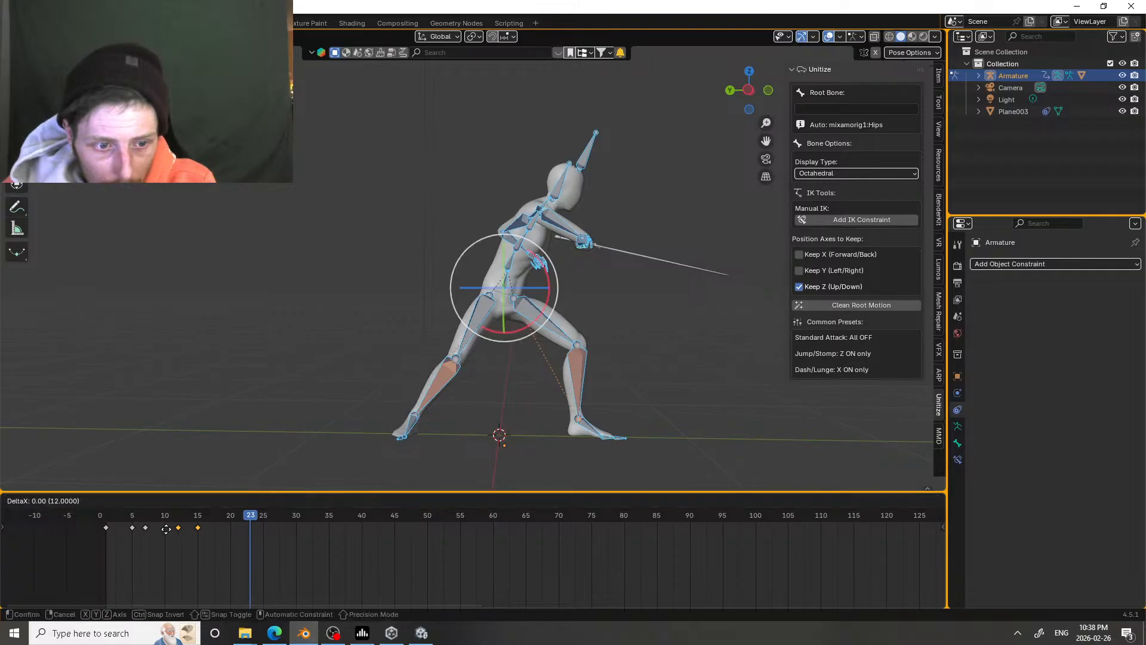
{"action": "left_click", "coordinate": [164, 529]}
Step: Replay the strike, and move the last two keyframes to frames 10 and 13 to speed it up
{"action": "left_click", "coordinate": [149, 514]}
{"action": "key", "text": "space"}
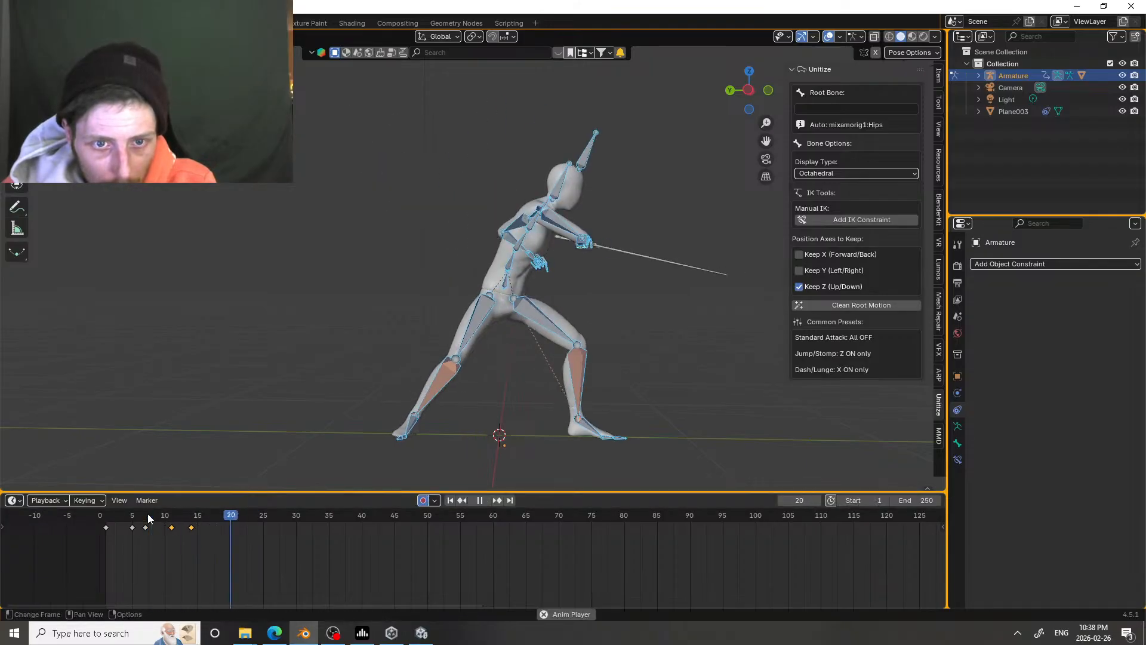
{"action": "left_click", "coordinate": [108, 517]}
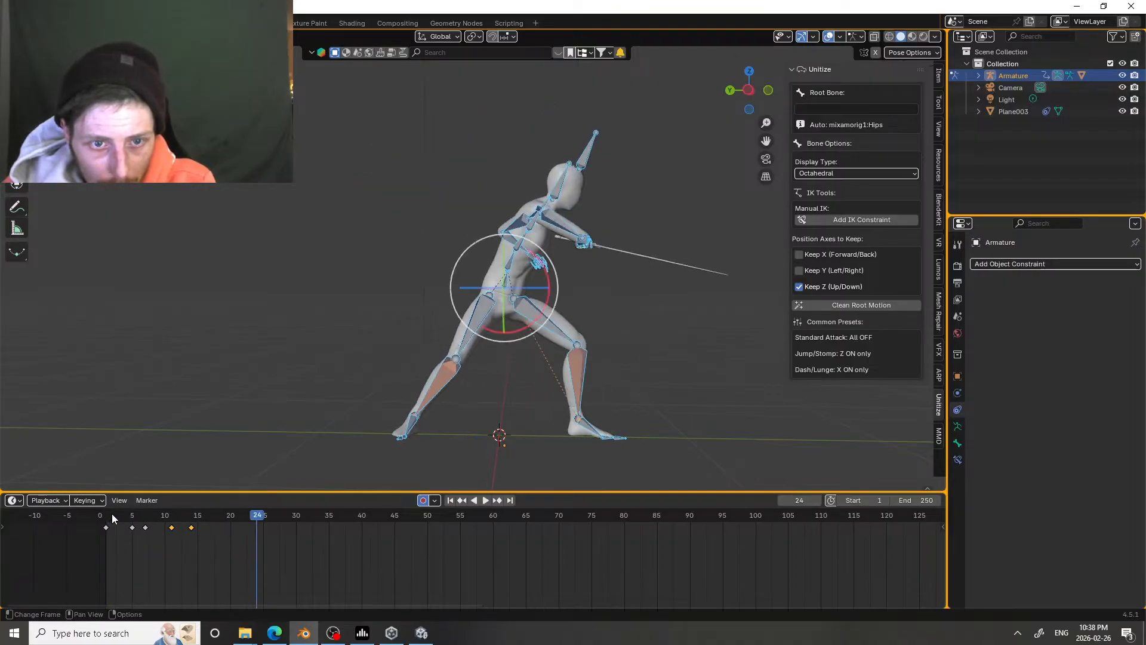
{"action": "left_click", "coordinate": [113, 518]}
{"action": "key", "text": "space"}
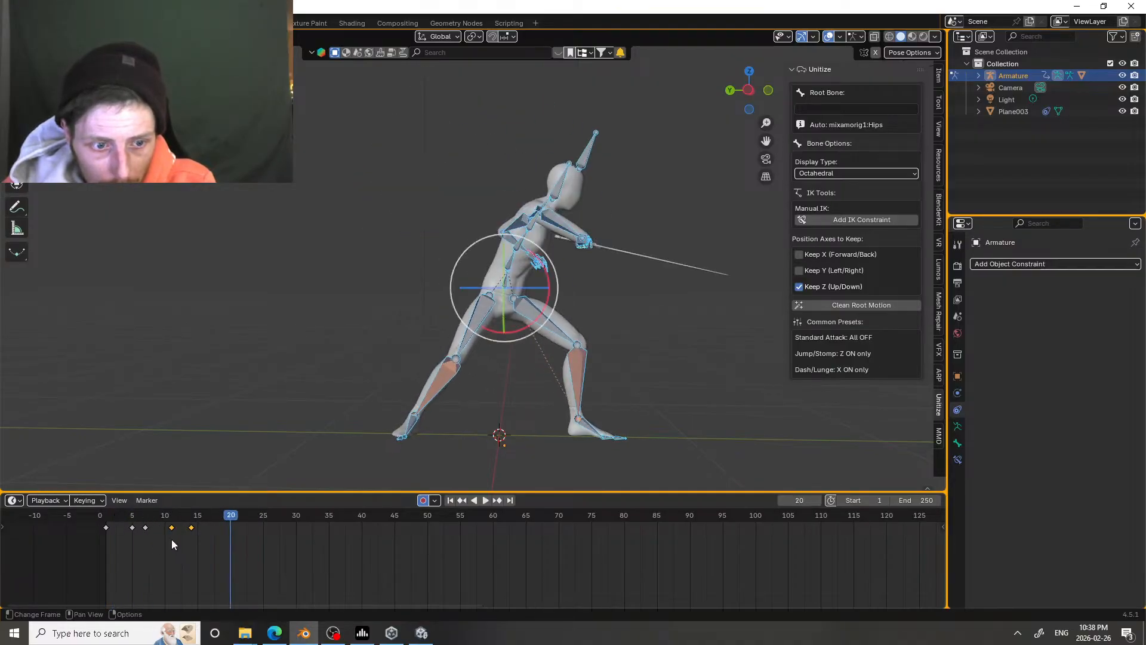
{"action": "left_click_drag", "start_coordinate": [171, 531], "coordinate": [164, 531]}
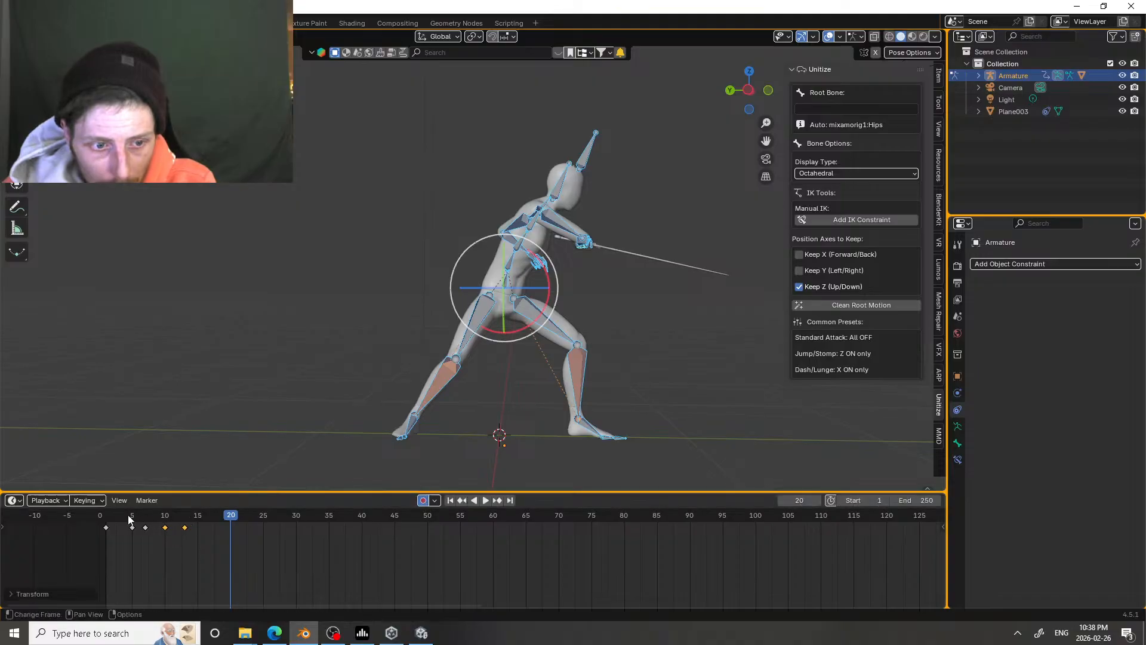
Step: Replay the attack, and move only the final follow-through keyframe to frame 14
{"action": "key", "text": "space"}
{"action": "key", "text": "Escape"}
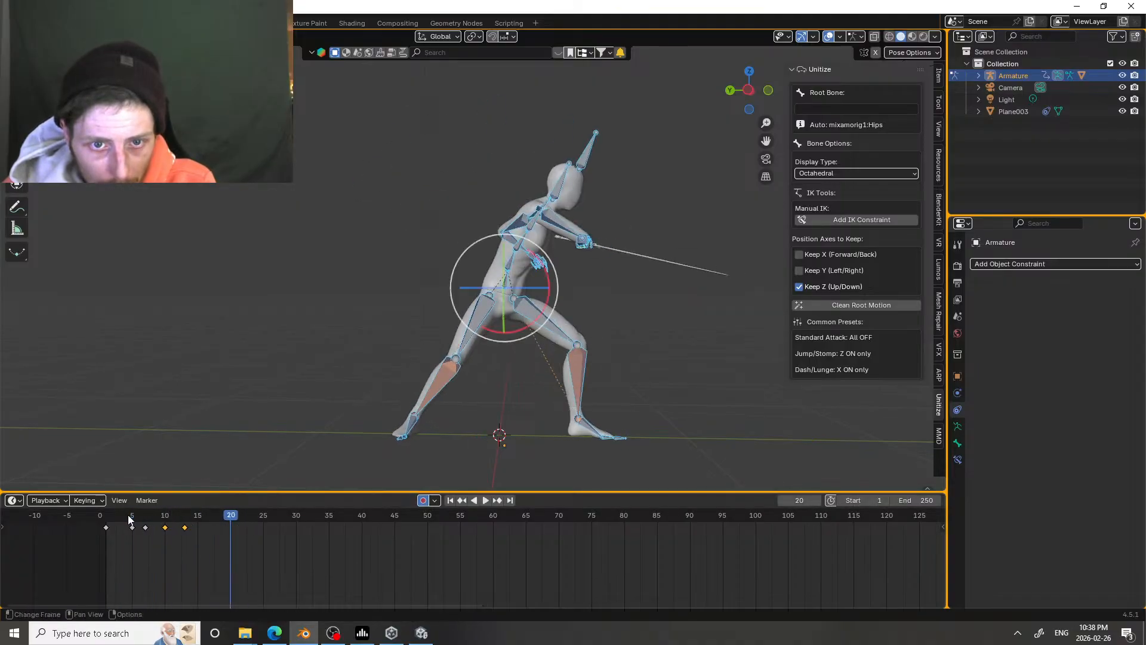
{"action": "left_click", "coordinate": [108, 518]}
{"action": "key", "text": "space"}
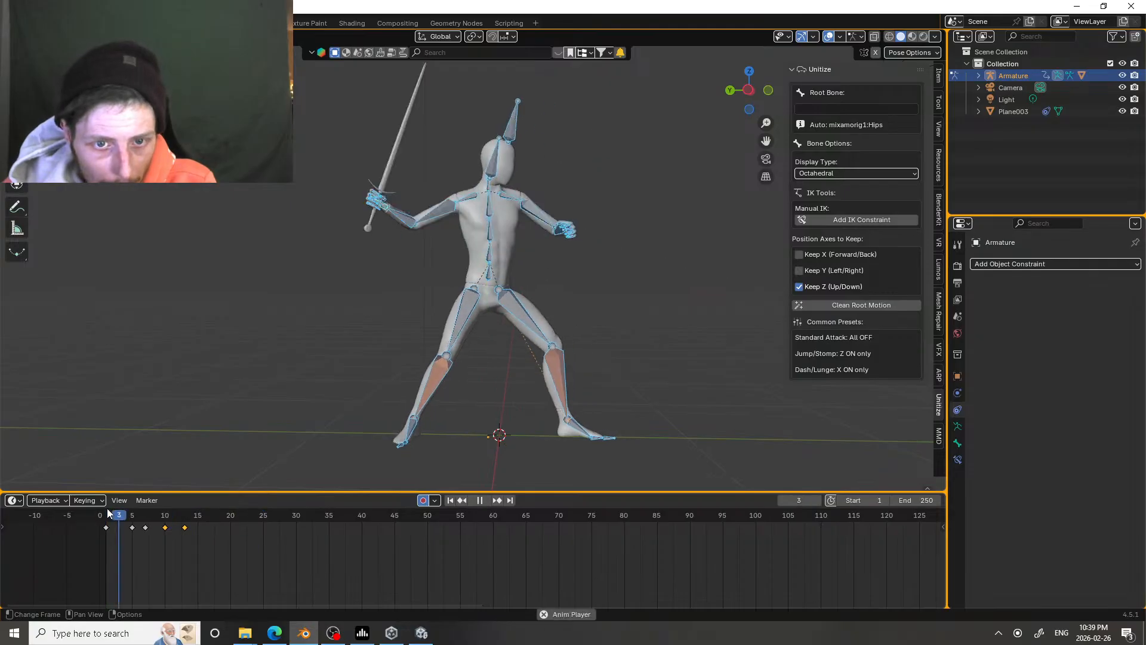
{"action": "left_click_drag", "start_coordinate": [109, 514], "coordinate": [207, 522]}
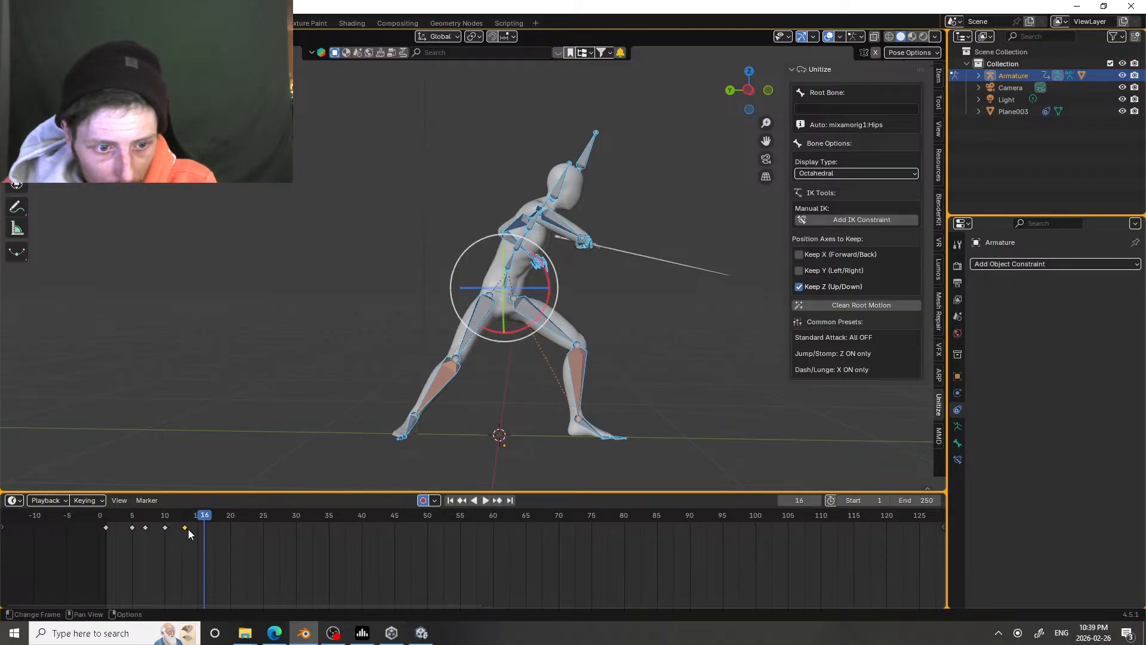
{"action": "key", "text": "g"}
{"action": "left_click", "coordinate": [197, 530]}
{"action": "key", "text": "space"}
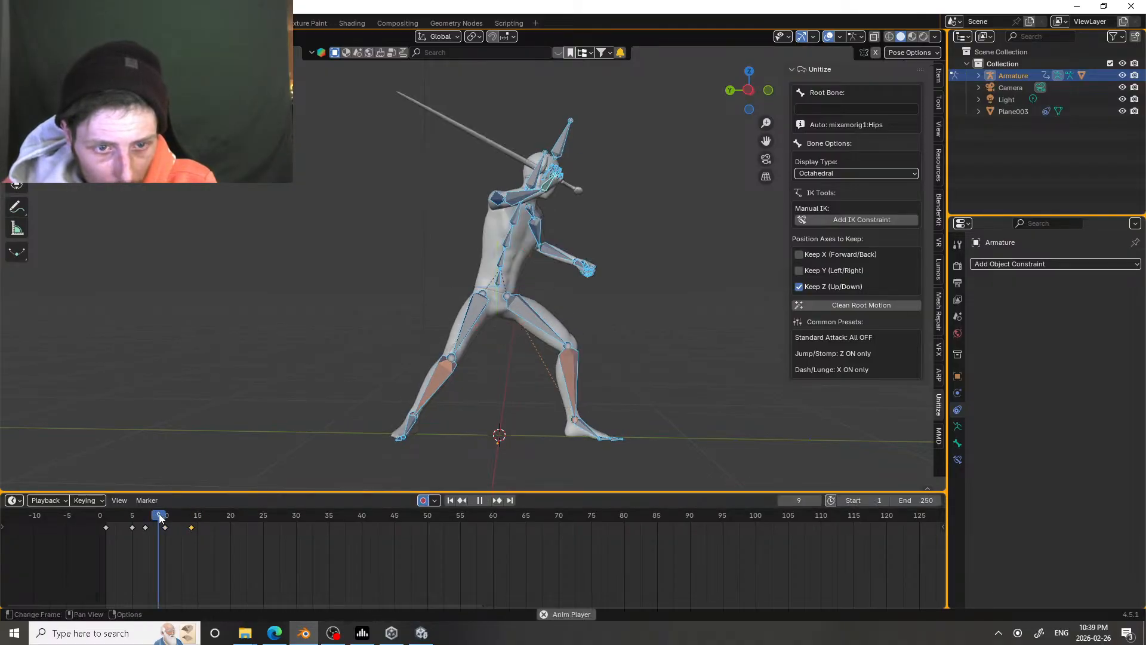
Step: Replay and scrub the sword attack from frame 5 through frame 20 to examine the follow-through
{"action": "key", "text": "space"}
{"action": "left_click", "coordinate": [131, 516]}
{"action": "key", "text": "space"}
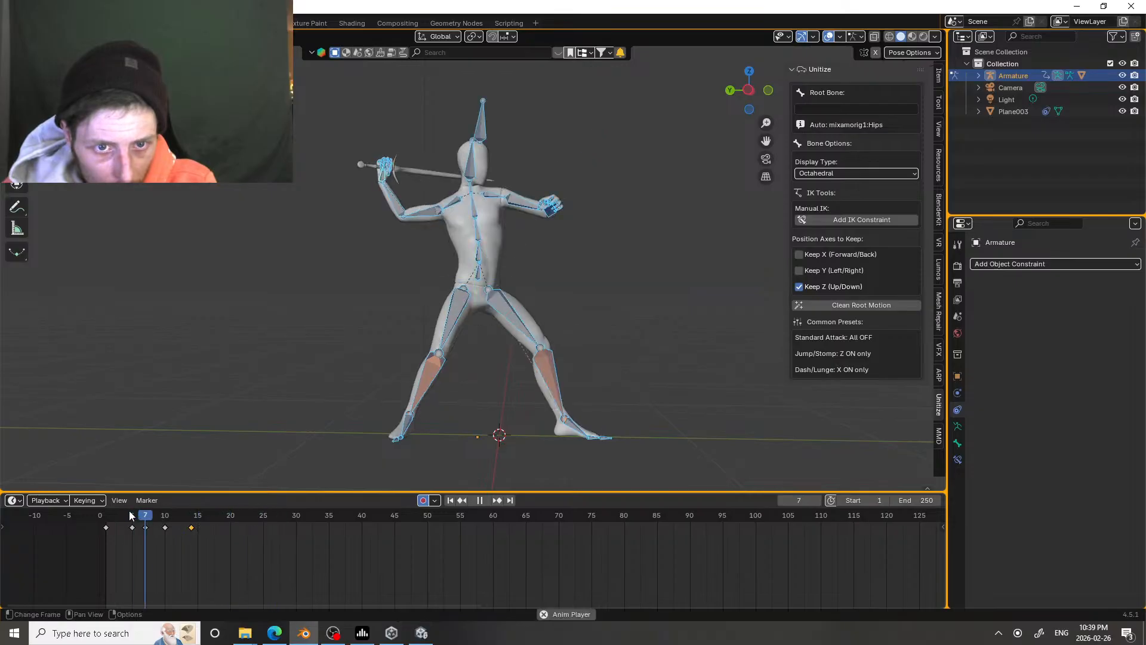
{"action": "left_click", "coordinate": [129, 516]}
{"action": "left_click_drag", "start_coordinate": [131, 516], "coordinate": [211, 518]}
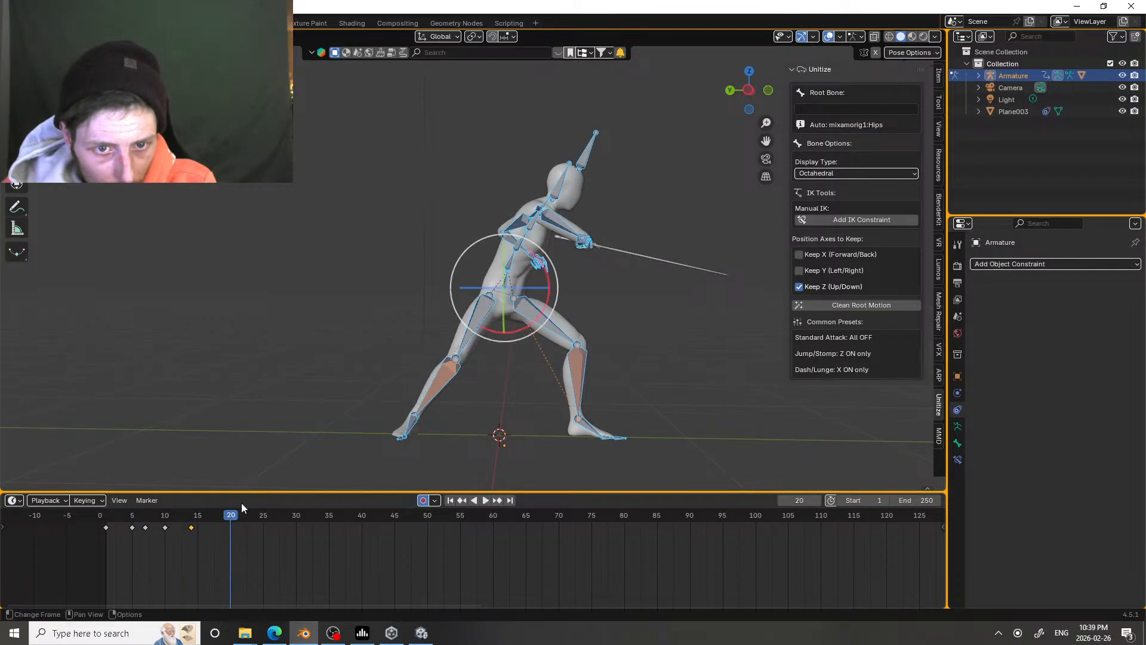
Step: Try a further follow-through pose at frame 20 by rotating the lower and middle spine bones
{"action": "left_click", "coordinate": [512, 270]}
{"action": "left_click_drag", "start_coordinate": [521, 281], "coordinate": [515, 282]}
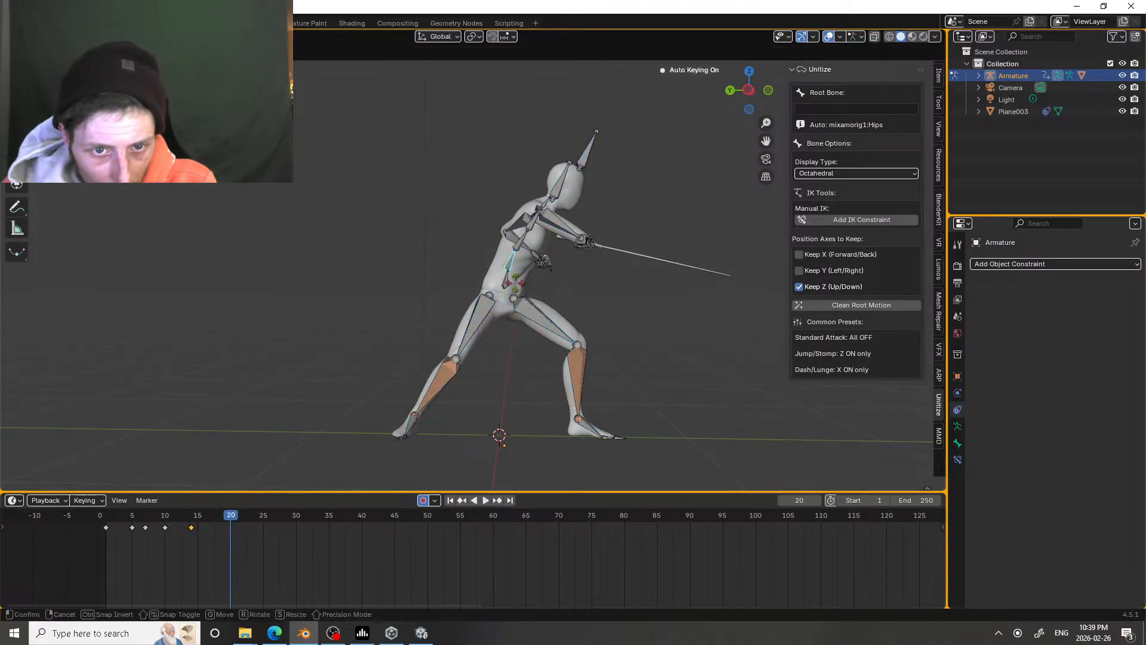
{"action": "left_click", "coordinate": [501, 286]}
{"action": "left_click", "coordinate": [519, 249]}
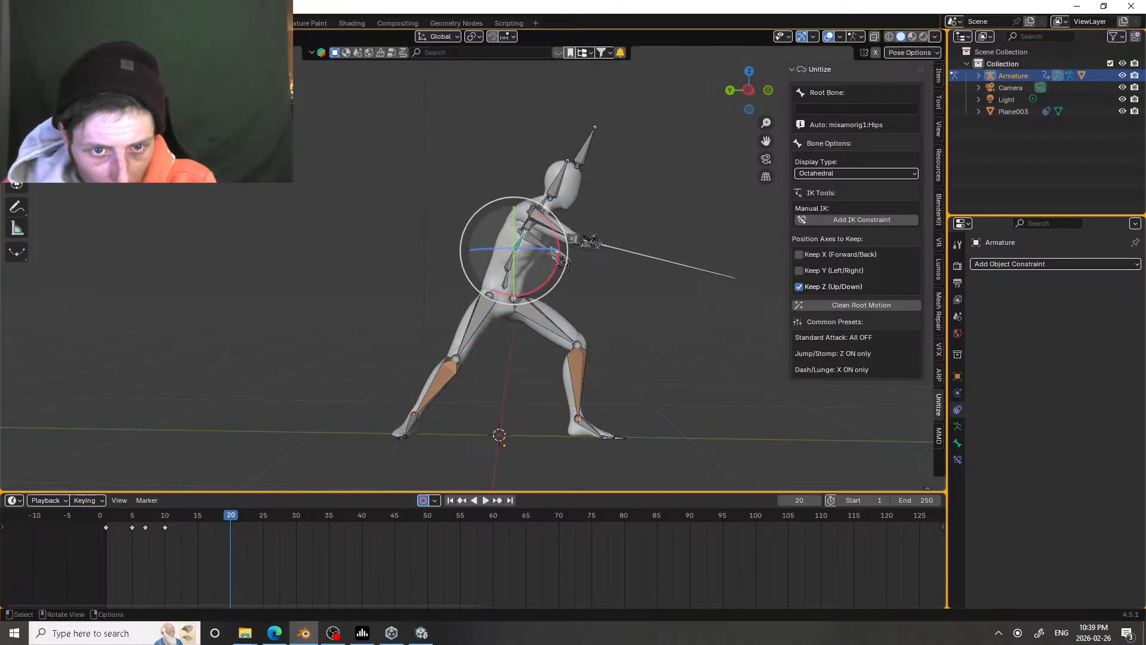
{"action": "key", "text": "r"}
{"action": "key", "text": "r"}
{"action": "left_click", "coordinate": [511, 257]}
Step: At frame 20, rotate the sword arm's upper arm and forearm downward and across the body
{"action": "left_click", "coordinate": [537, 223]}
{"action": "left_click_drag", "start_coordinate": [540, 241], "coordinate": [522, 238]}
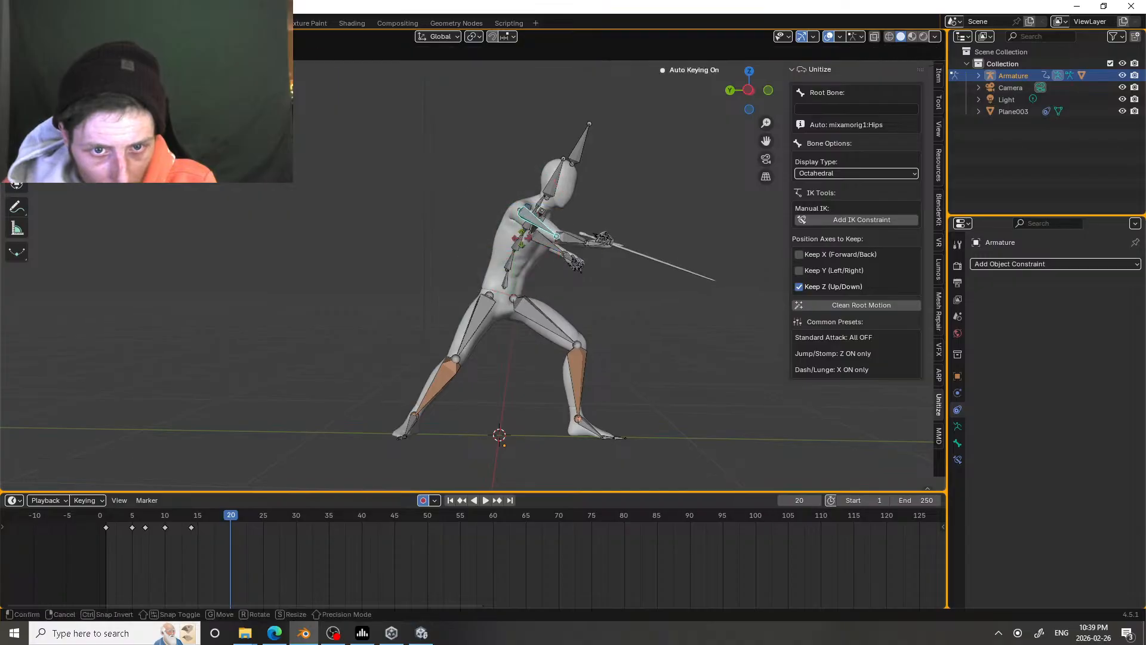
{"action": "left_click", "coordinate": [510, 240]}
{"action": "left_click", "coordinate": [550, 253]}
{"action": "key", "text": "r"}
{"action": "key", "text": "r"}
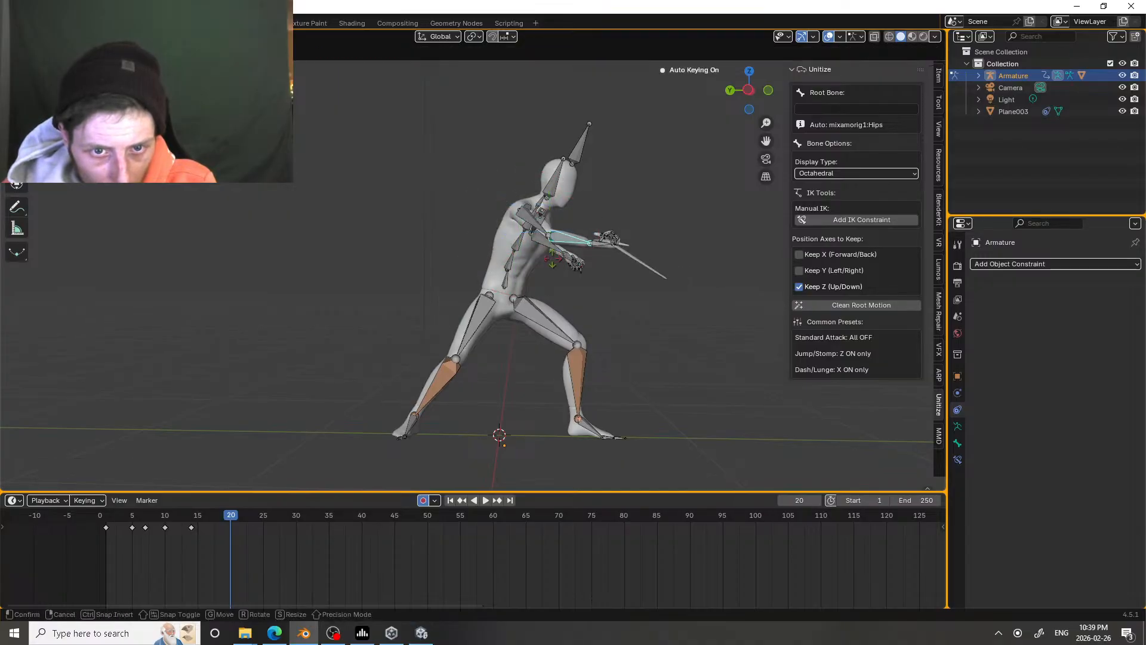
{"action": "left_click", "coordinate": [553, 282]}
{"action": "key", "text": "r"}
{"action": "key", "text": "r"}
{"action": "left_click", "coordinate": [525, 278]}
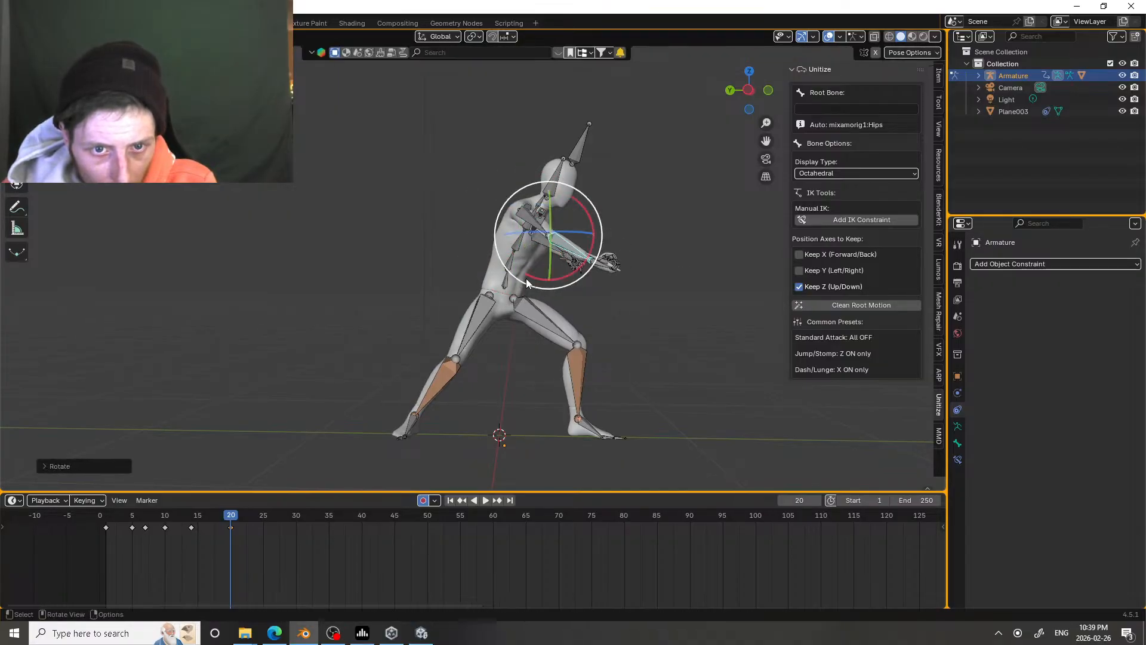
Step: Rotate the sword arm's upper arm further in toward the torso at frame 20
{"action": "left_click", "coordinate": [531, 224]}
{"action": "key", "text": "r"}
{"action": "key", "text": "r"}
{"action": "left_click", "coordinate": [532, 256]}
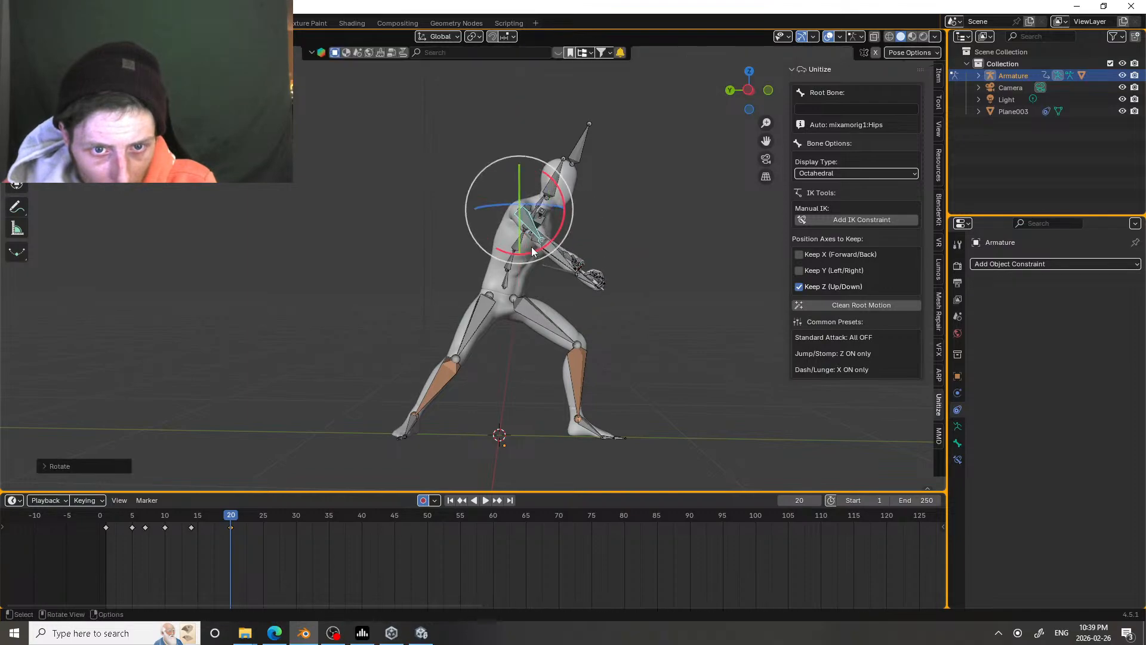
{"action": "key", "text": "r"}
{"action": "key", "text": "r"}
{"action": "left_click", "coordinate": [556, 203]}
{"action": "key", "text": "r"}
{"action": "key", "text": "r"}
{"action": "left_click", "coordinate": [554, 199]}
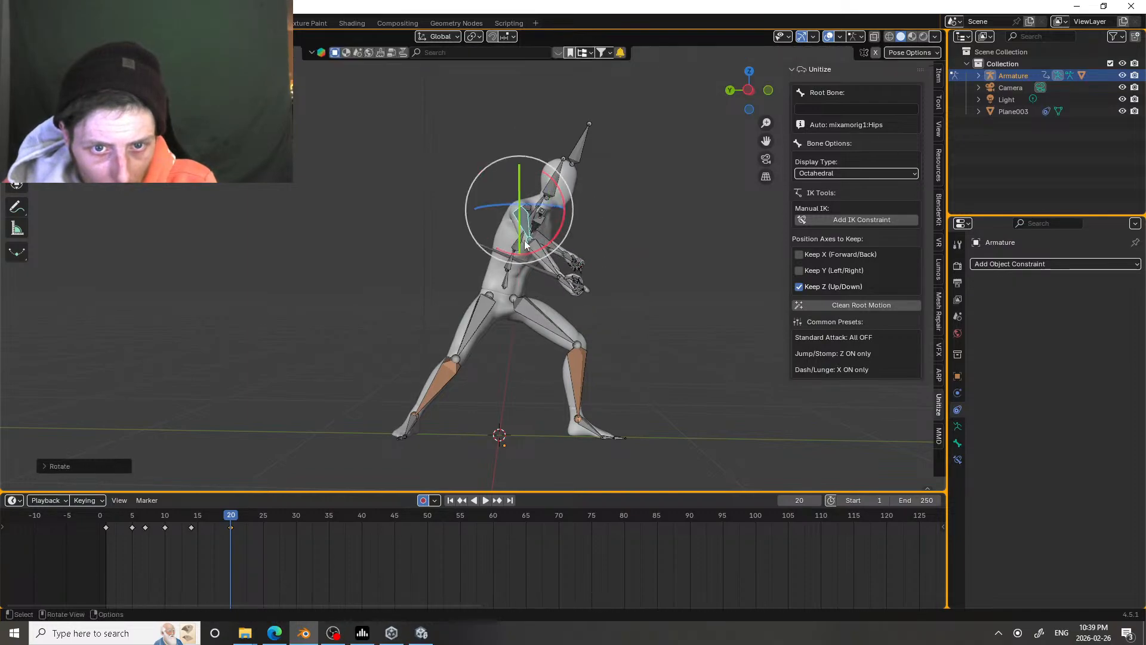
Step: Tilt the head bone at frame 20 and replay the strike with the extra pose
{"action": "left_click", "coordinate": [553, 194]}
{"action": "key", "text": "r"}
{"action": "key", "text": "r"}
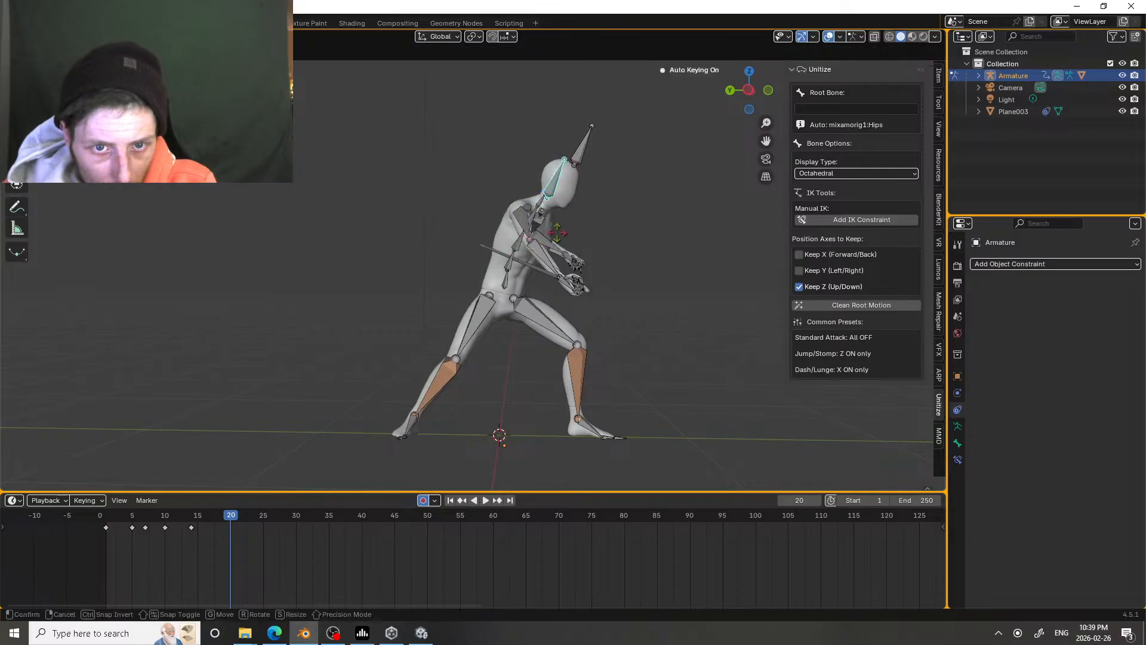
{"action": "left_click", "coordinate": [557, 233]}
{"action": "left_click_drag", "start_coordinate": [234, 511], "coordinate": [143, 517]}
{"action": "key", "text": "space"}
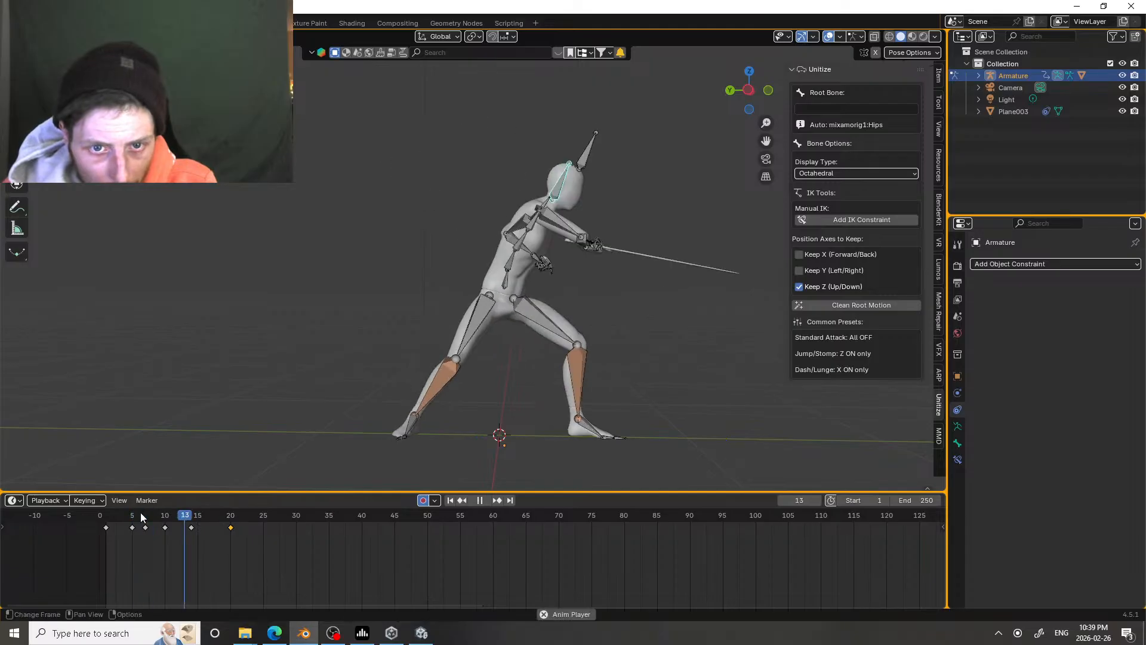
{"action": "key", "text": "space"}
Step: Delete the whole armature's keyframe at frame 20 and replay the attack from frame 9
{"action": "key", "text": "a"}
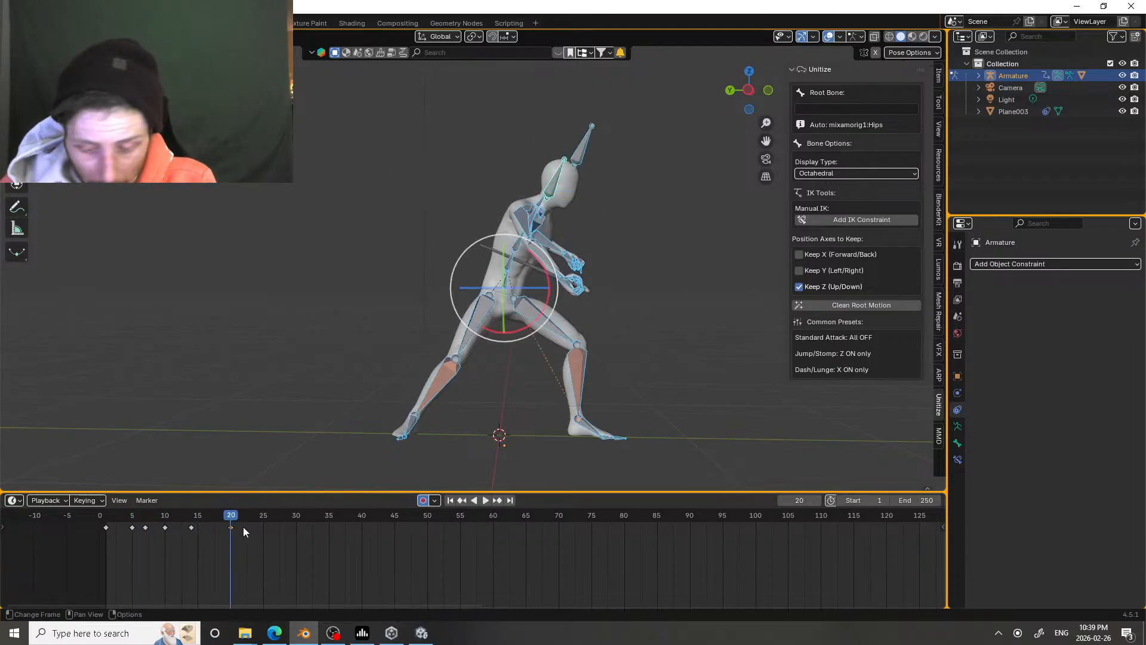
{"action": "left_click", "coordinate": [154, 512]}
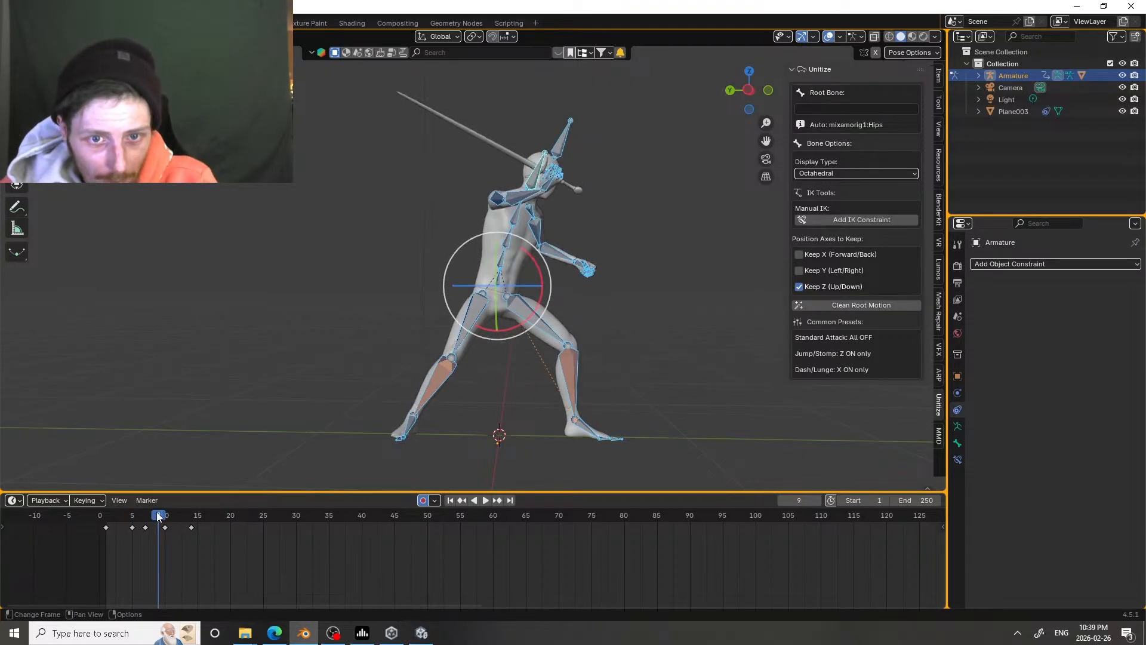
{"action": "key", "text": "space"}
{"action": "key", "text": "space"}
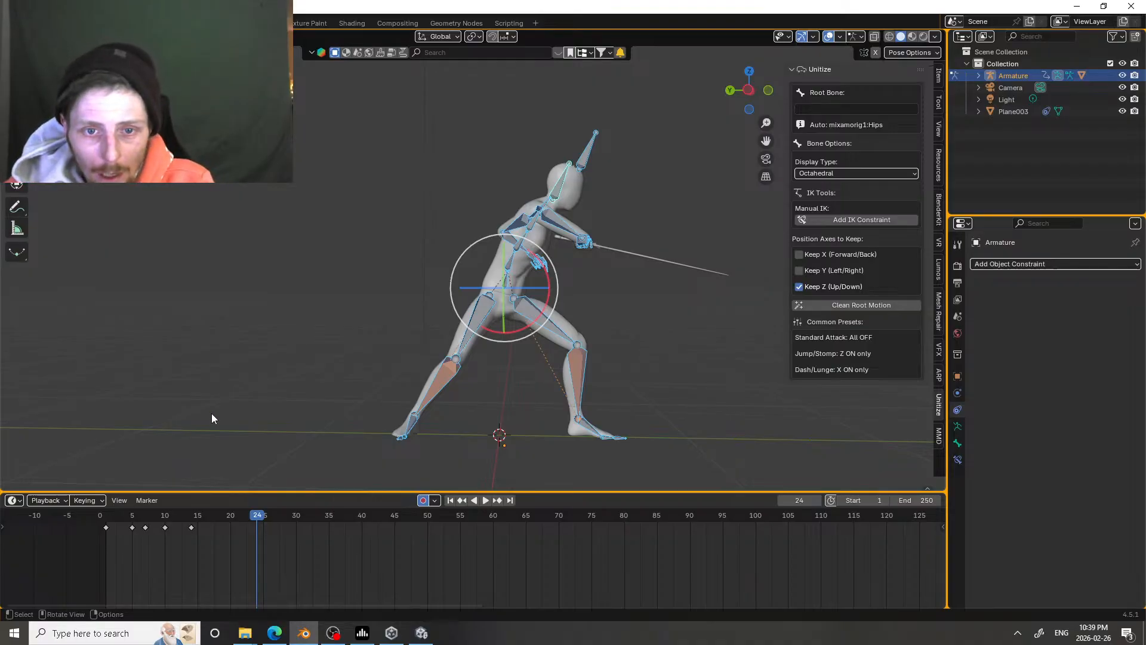
Step: At frame 14, trackball-rotate the upper spine bone to turn the chest further into the follow-through, and replay the attack
{"action": "mouse_move", "coordinate": [550, 248]}
{"action": "middle_mouse_down"}
{"action": "mouse_move", "coordinate": [465, 295]}
{"action": "mouse_move", "coordinate": [523, 287]}
{"action": "mouse_move", "coordinate": [555, 268]}
{"action": "middle_mouse_up"}
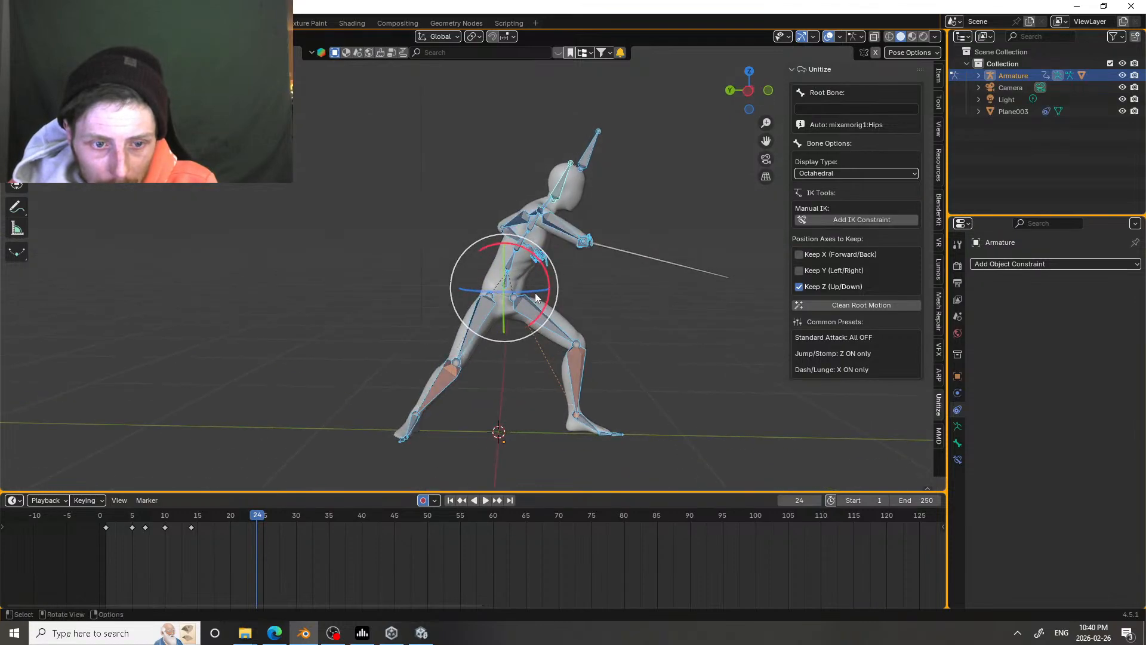
{"action": "mouse_move", "coordinate": [199, 519]}
{"action": "left_mouse_down"}
{"action": "mouse_move", "coordinate": [151, 522]}
{"action": "mouse_move", "coordinate": [186, 521]}
{"action": "left_mouse_up"}
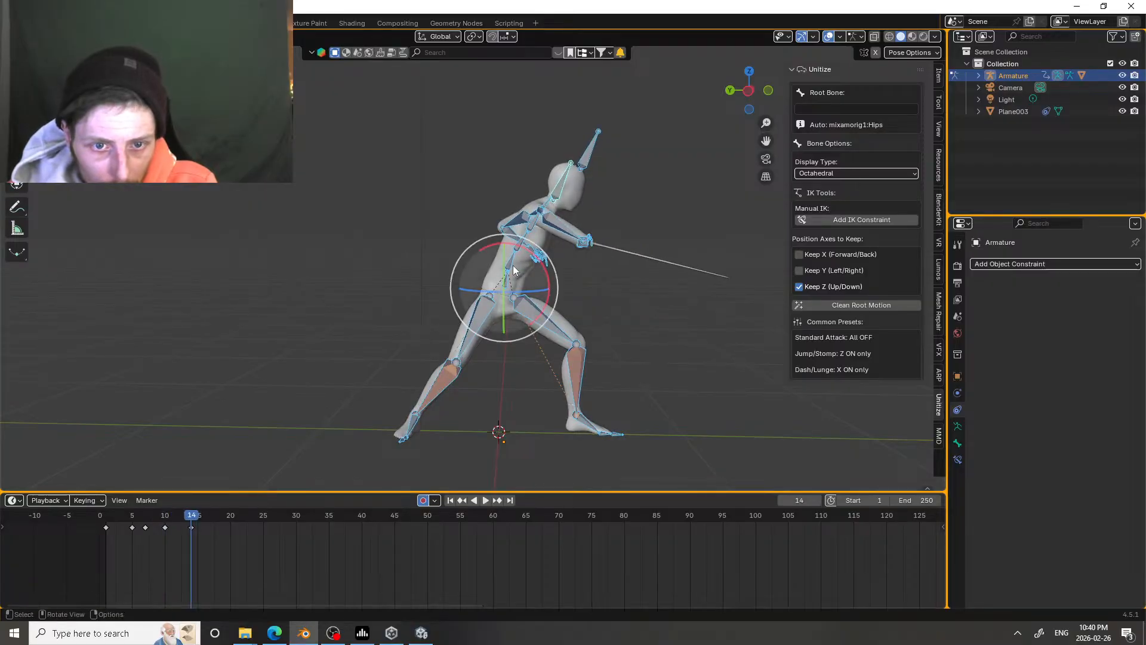
{"action": "left_click", "coordinate": [521, 249]}
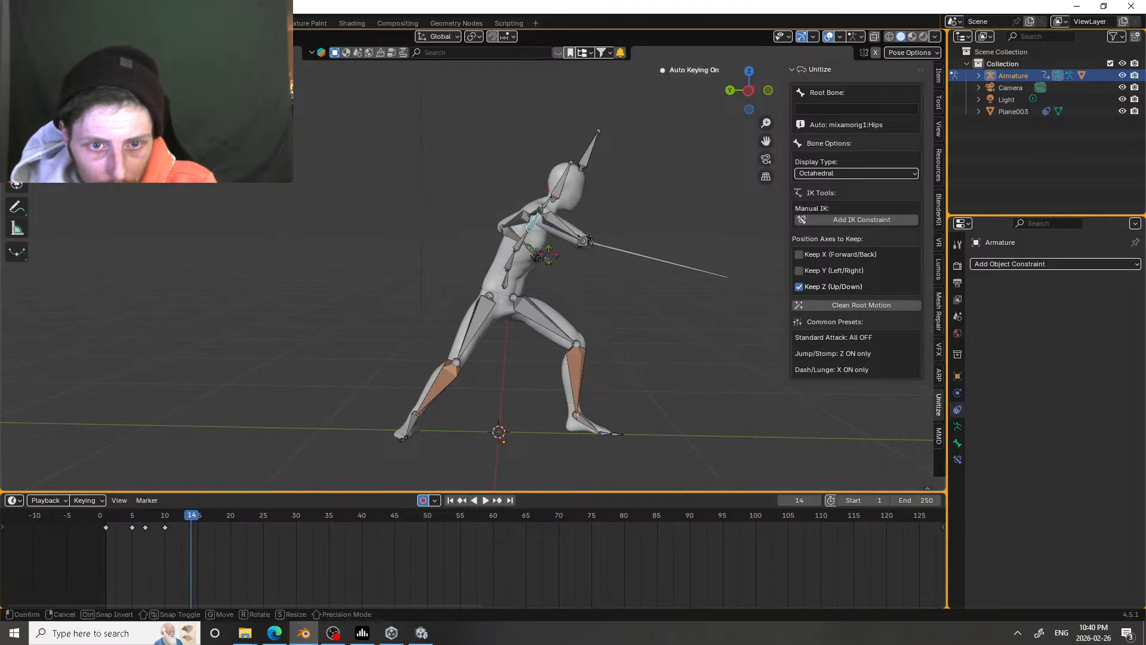
{"action": "key", "text": "g"}
{"action": "left_click_drag", "start_coordinate": [570, 261], "coordinate": [571, 262]}
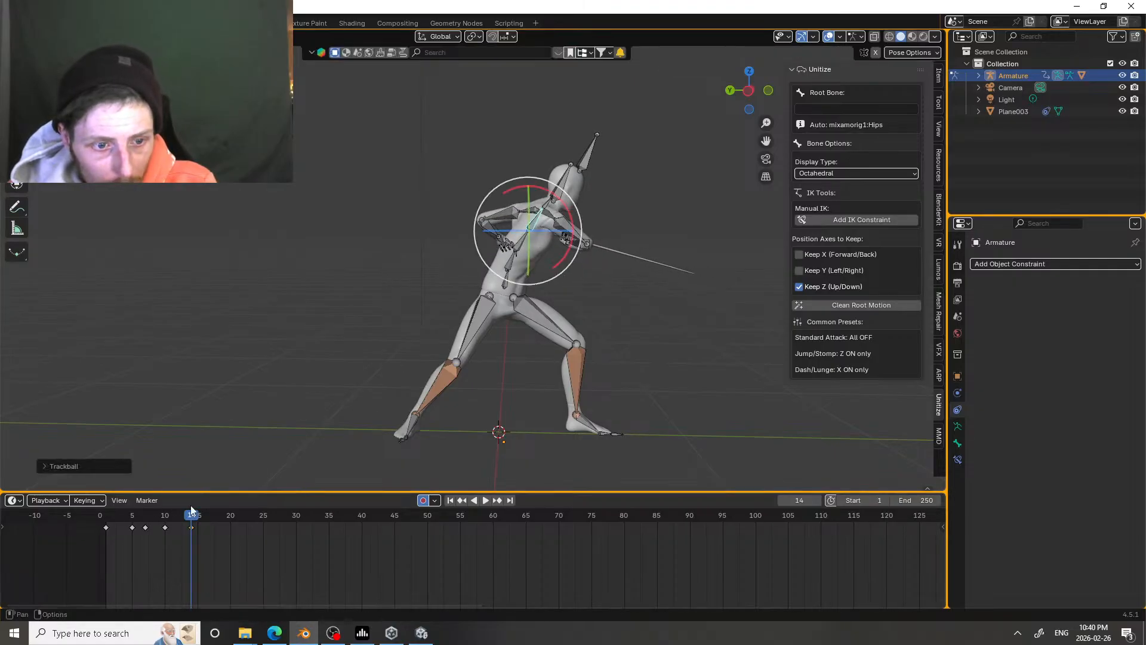
{"action": "left_click_drag", "start_coordinate": [193, 517], "coordinate": [142, 497]}
{"action": "key", "text": "space"}
{"action": "key", "text": "space"}
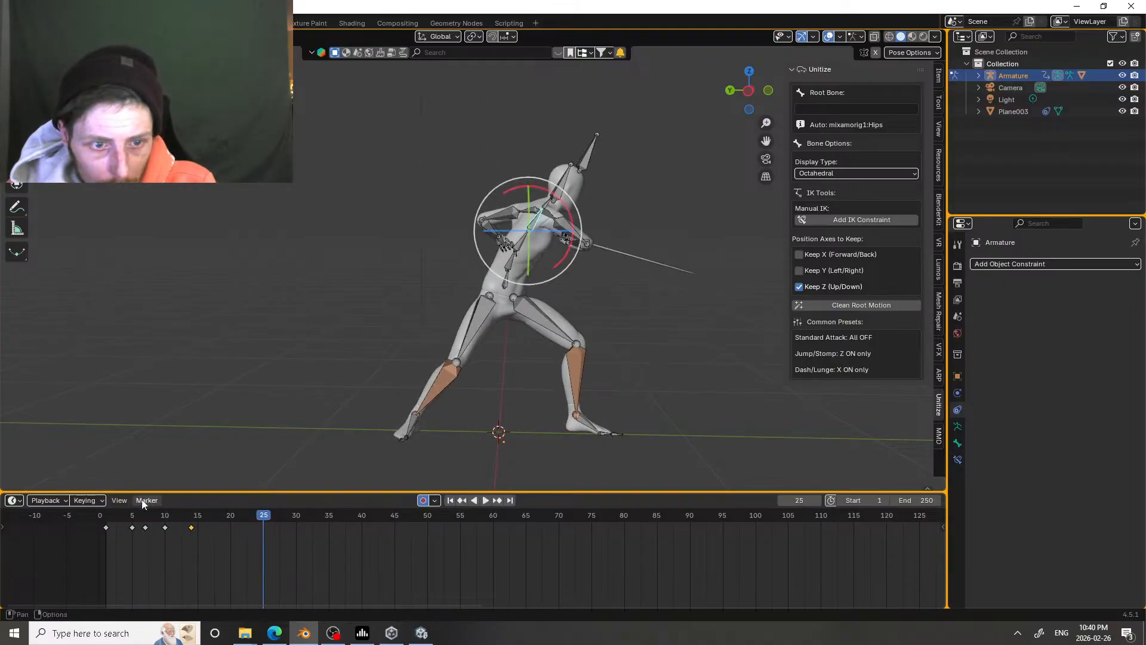
{"action": "left_click", "coordinate": [153, 517]}
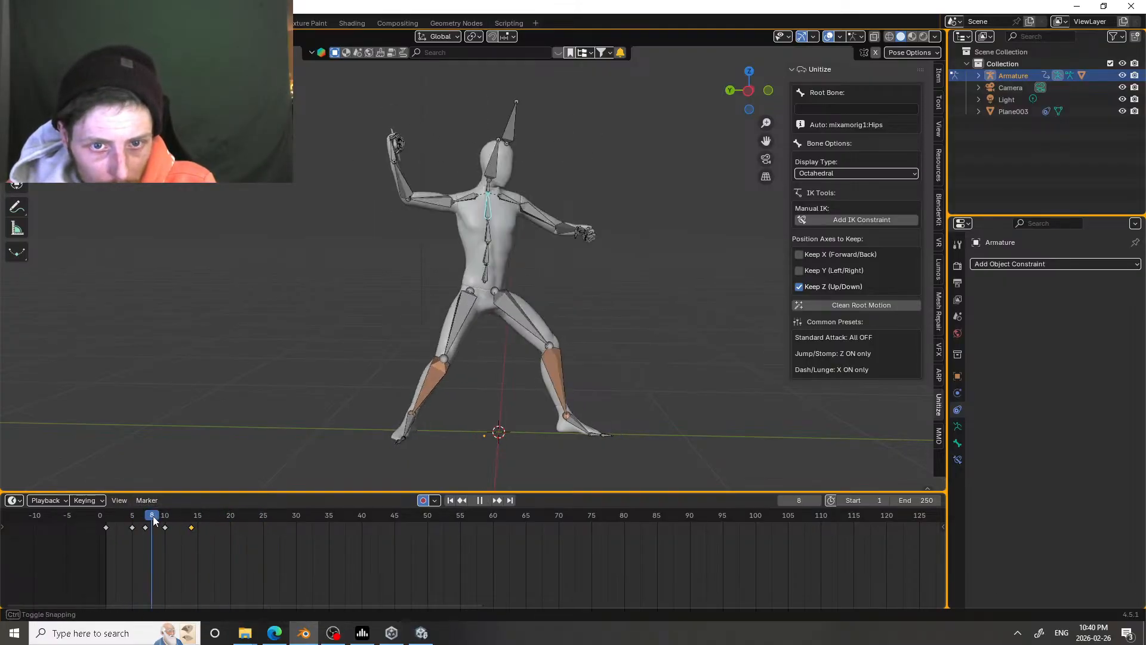
{"action": "key", "text": "space"}
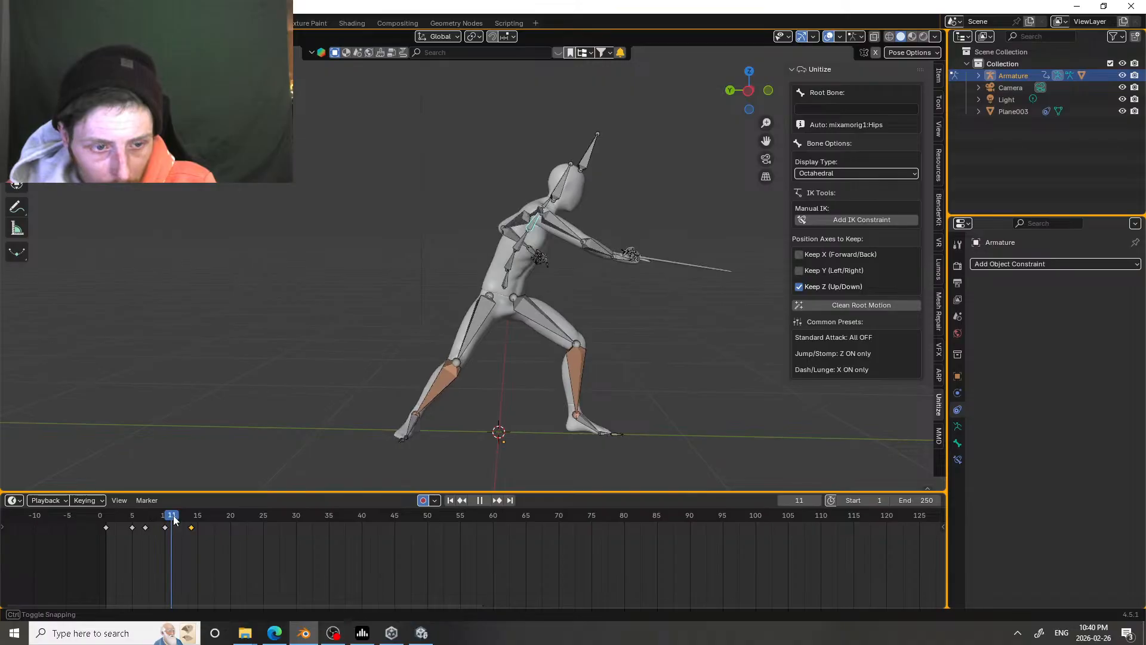
Step: At frame 10, rotate the sword arm to raise its forearm slightly in the strike pose, and replay the attack
{"action": "left_click_drag", "start_coordinate": [170, 520], "coordinate": [166, 520]}
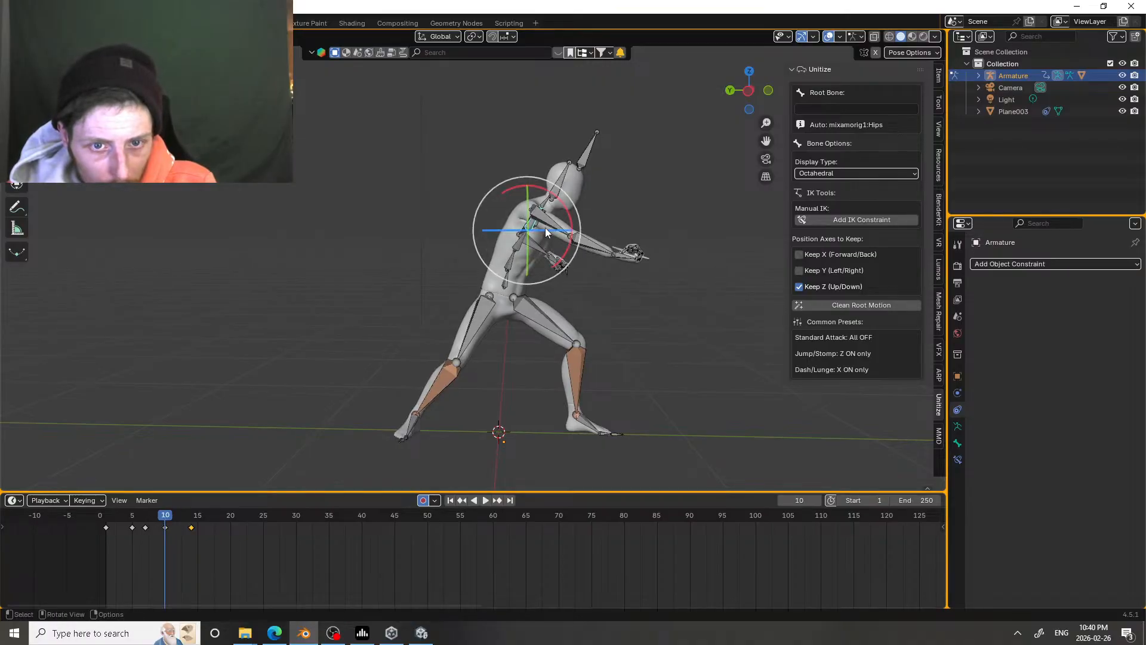
{"action": "left_click", "coordinate": [545, 228]}
{"action": "left_click_drag", "start_coordinate": [553, 256], "coordinate": [570, 285]}
{"action": "left_click", "coordinate": [593, 238]}
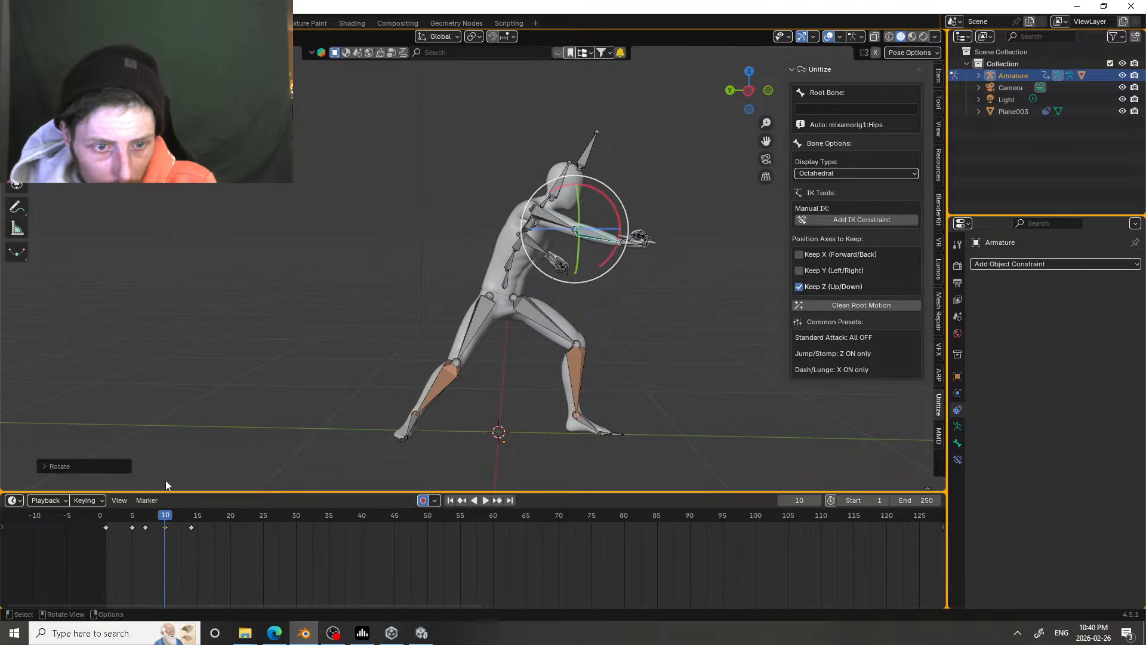
{"action": "key", "text": "i"}
{"action": "key", "text": "space"}
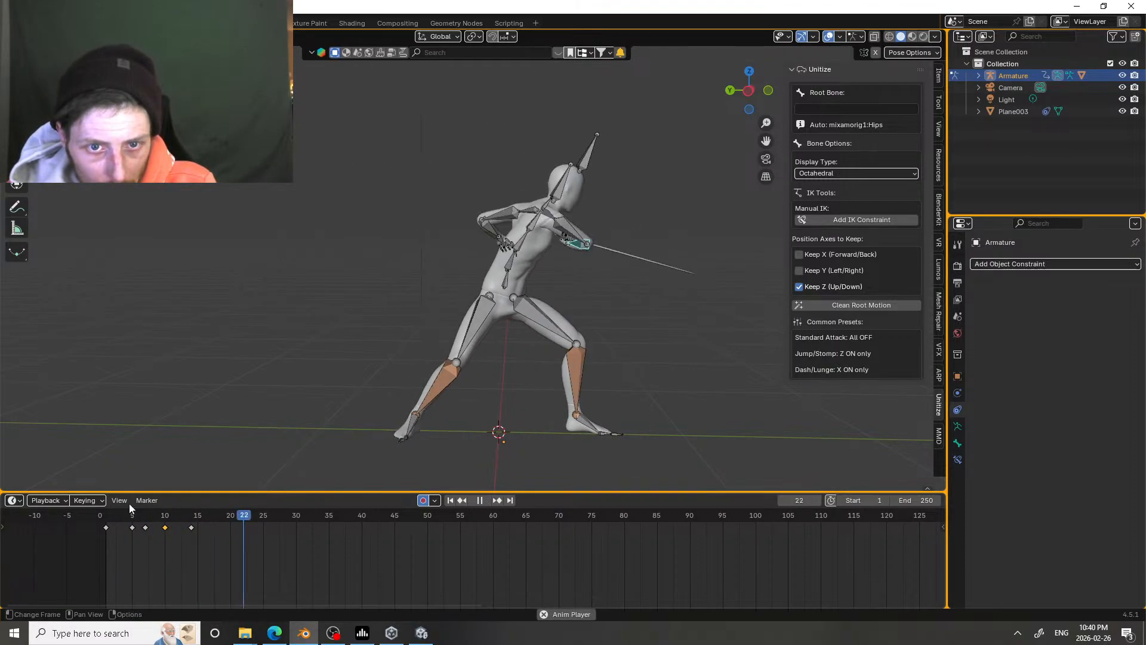
{"action": "key", "text": "space"}
Step: View the character from behind and delete the sword forearm's keyframe at frame 7
{"action": "middle_click_drag", "start_coordinate": [284, 358], "coordinate": [417, 372]}
{"action": "middle_click_drag", "start_coordinate": [539, 282], "coordinate": [485, 342], "text": "shift"}
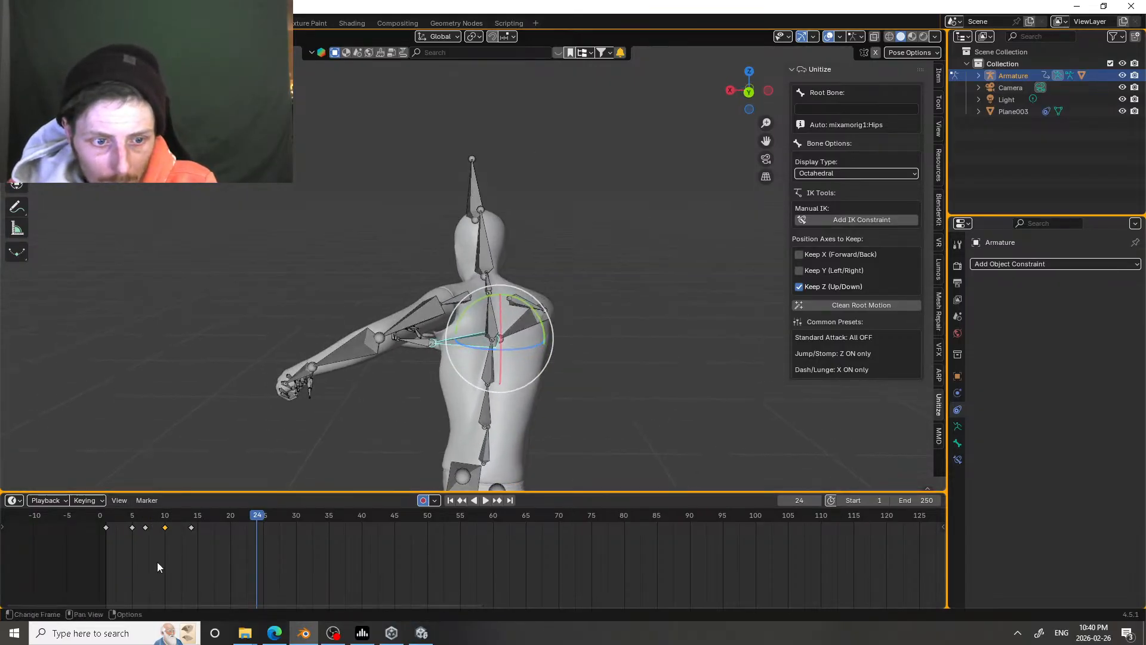
{"action": "left_click_drag", "start_coordinate": [158, 566], "coordinate": [137, 517]}
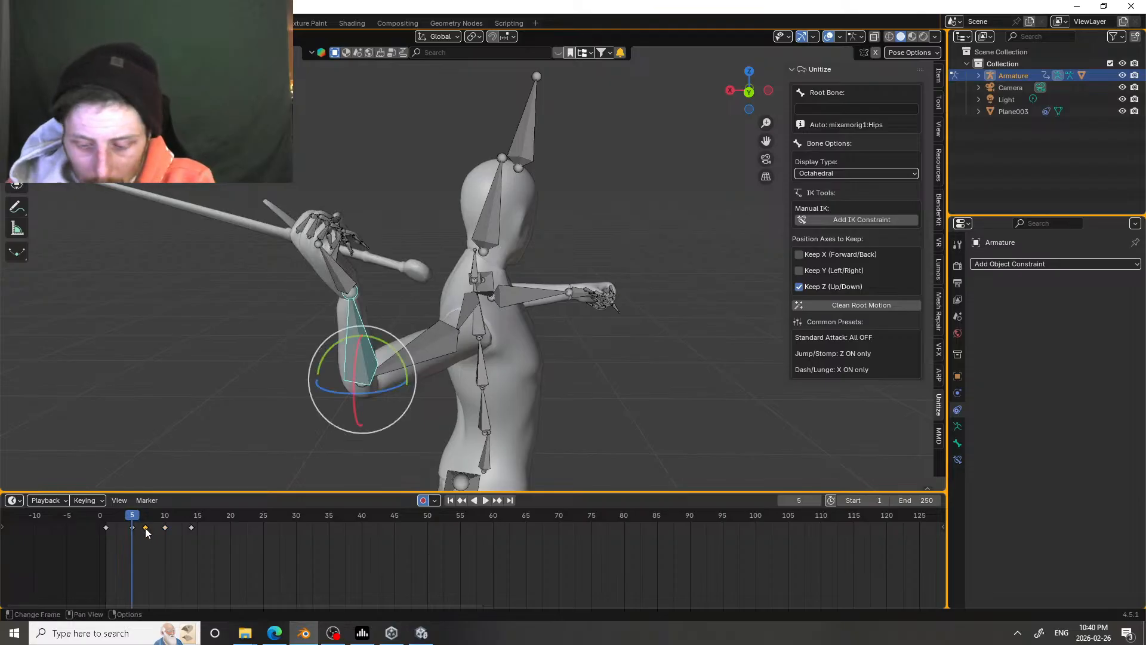
{"action": "key", "text": "Delete"}
Step: Play the attack repeatedly from its start, seen from behind, to examine the sword arm's motion
{"action": "mouse_move", "coordinate": [131, 517]}
{"action": "left_mouse_down"}
{"action": "mouse_move", "coordinate": [174, 519]}
{"action": "mouse_move", "coordinate": [124, 507]}
{"action": "mouse_move", "coordinate": [162, 508]}
{"action": "mouse_move", "coordinate": [141, 506]}
{"action": "left_mouse_up"}
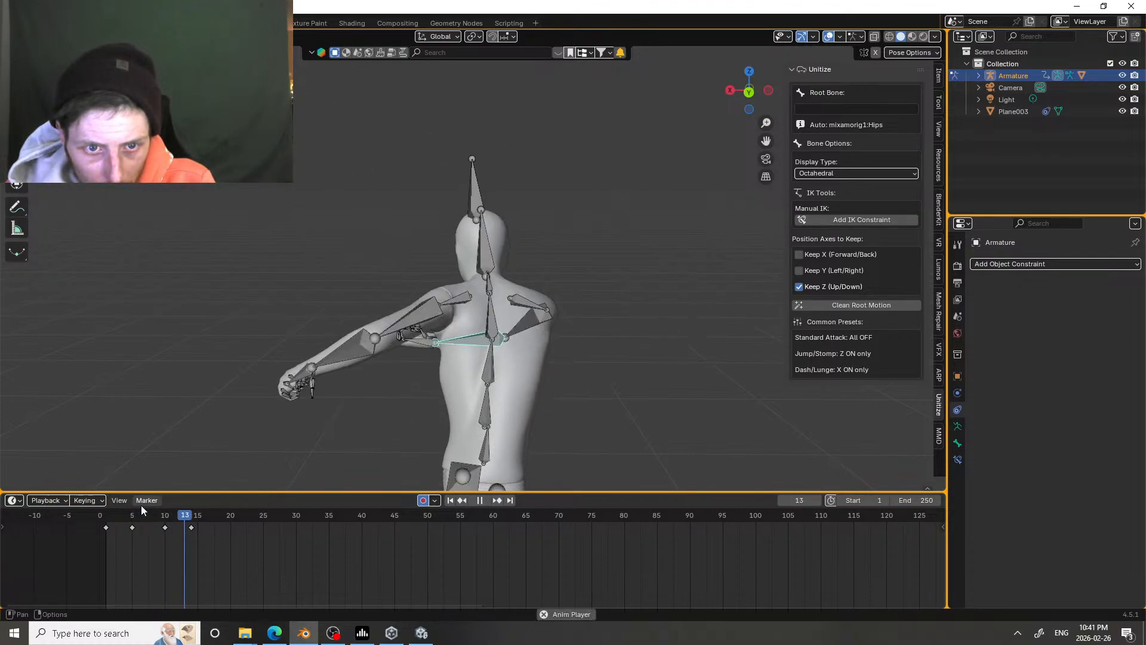
{"action": "left_click", "coordinate": [111, 518]}
{"action": "left_click", "coordinate": [110, 518]}
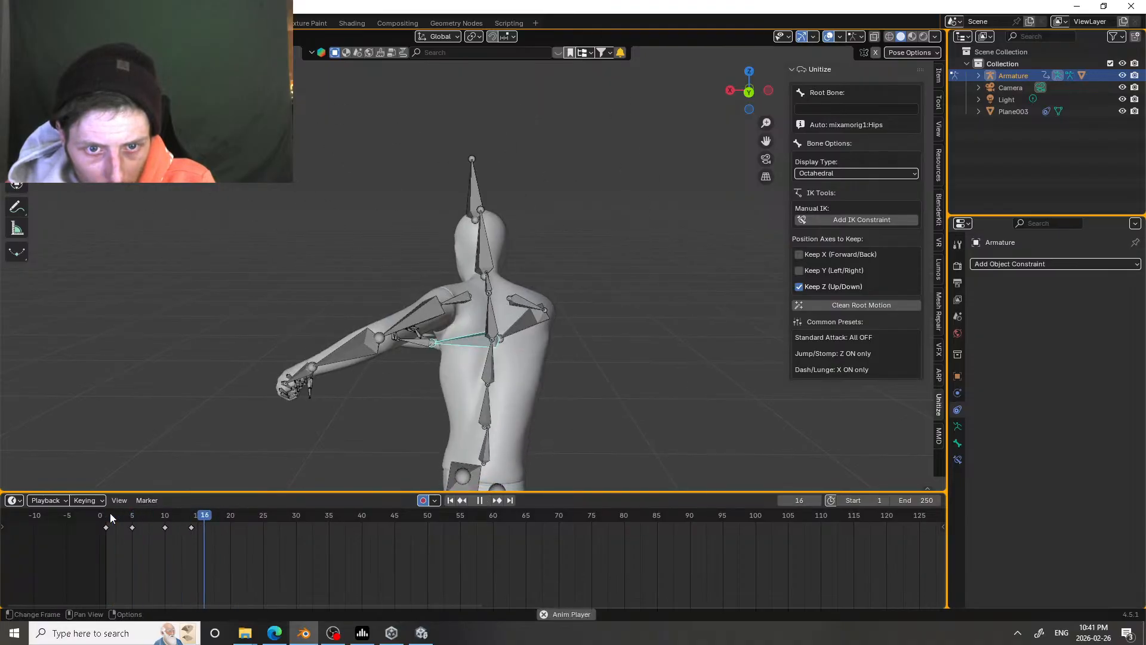
{"action": "left_click", "coordinate": [110, 518]}
{"action": "left_click", "coordinate": [111, 519]}
{"action": "left_click", "coordinate": [110, 518]}
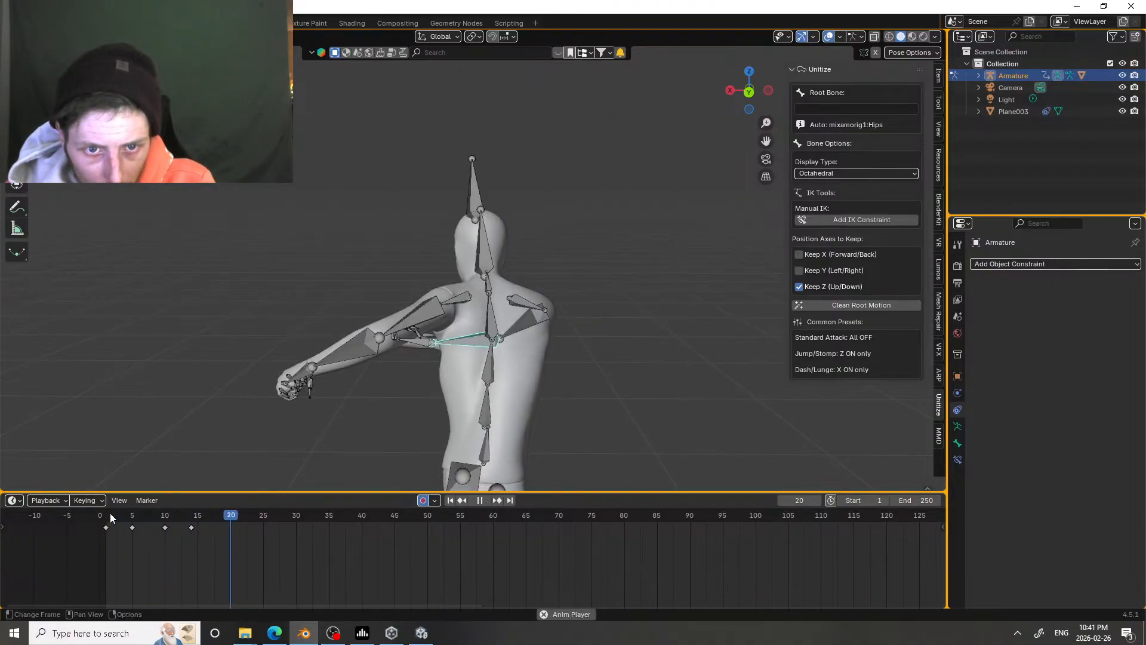
{"action": "left_click", "coordinate": [110, 518]}
{"action": "left_click", "coordinate": [110, 518]}
Step: At frame 5, trackball-rotate the sword hand to change the blade's angle in the wind-up
{"action": "left_click_drag", "start_coordinate": [111, 518], "coordinate": [132, 521]}
{"action": "key", "text": "space"}
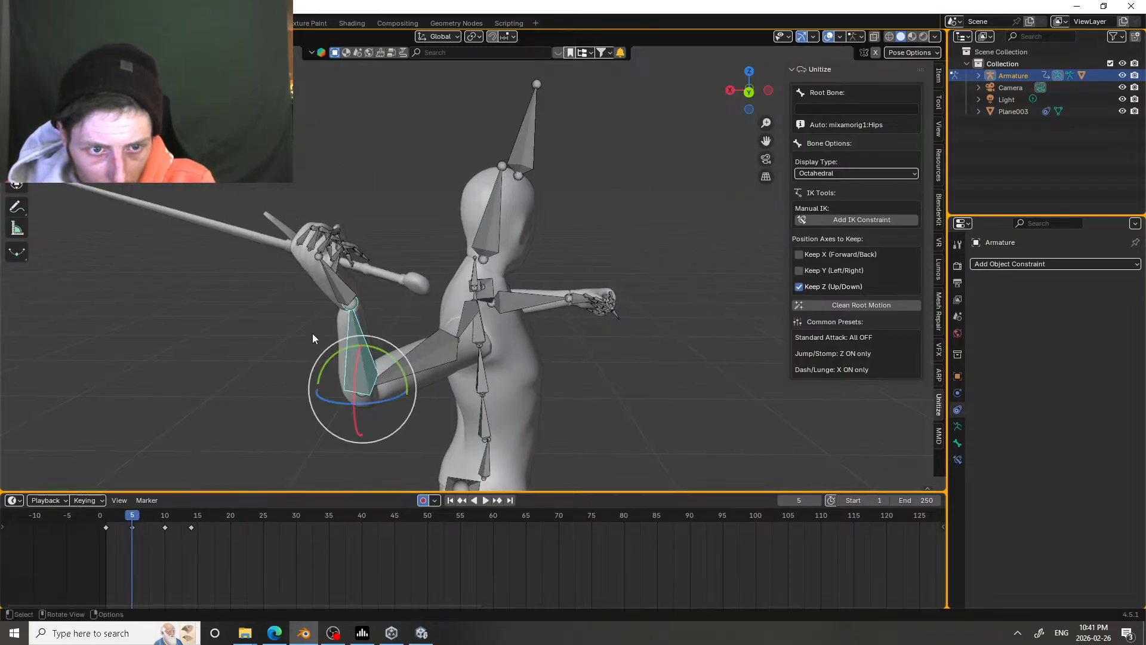
{"action": "left_click", "coordinate": [345, 301]}
{"action": "mouse_move", "coordinate": [346, 328]}
{"action": "left_mouse_down"}
{"action": "mouse_move", "coordinate": [336, 328]}
{"action": "mouse_move", "coordinate": [344, 304]}
{"action": "mouse_move", "coordinate": [349, 338]}
{"action": "left_mouse_up"}
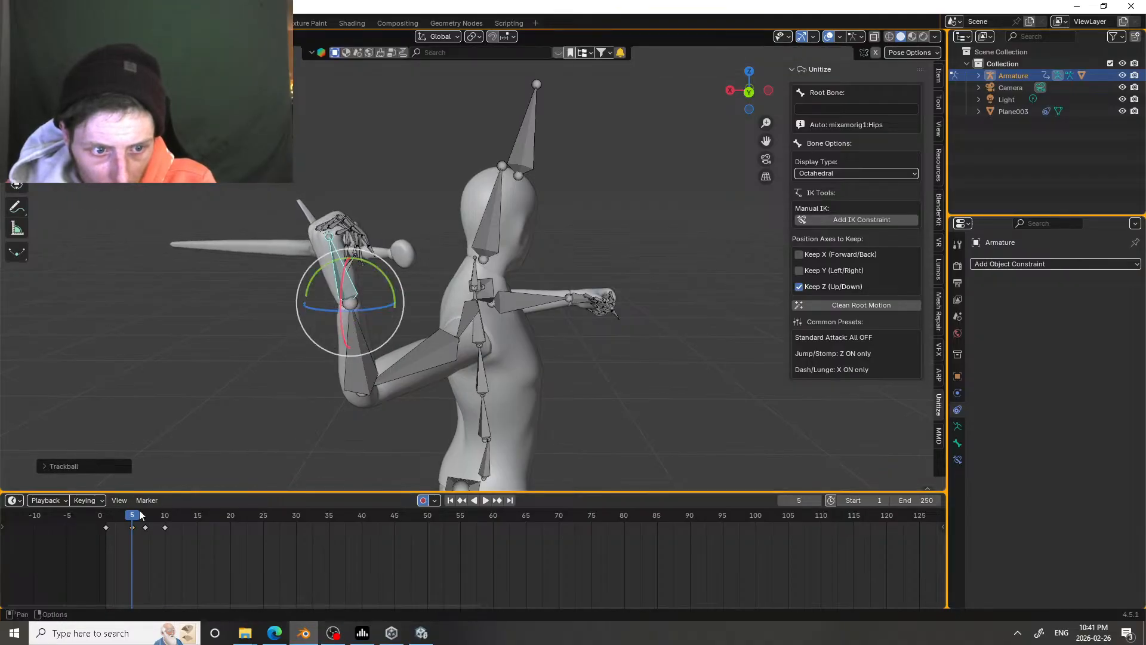
Step: At frame 9, trackball-rotate the sword hand to add a blade pose before the strike, and replay the attack
{"action": "mouse_move", "coordinate": [140, 515]}
{"action": "left_mouse_down"}
{"action": "mouse_move", "coordinate": [174, 515]}
{"action": "mouse_move", "coordinate": [149, 515]}
{"action": "mouse_move", "coordinate": [158, 514]}
{"action": "left_mouse_up"}
{"action": "left_click_drag", "start_coordinate": [655, 325], "coordinate": [660, 300]}
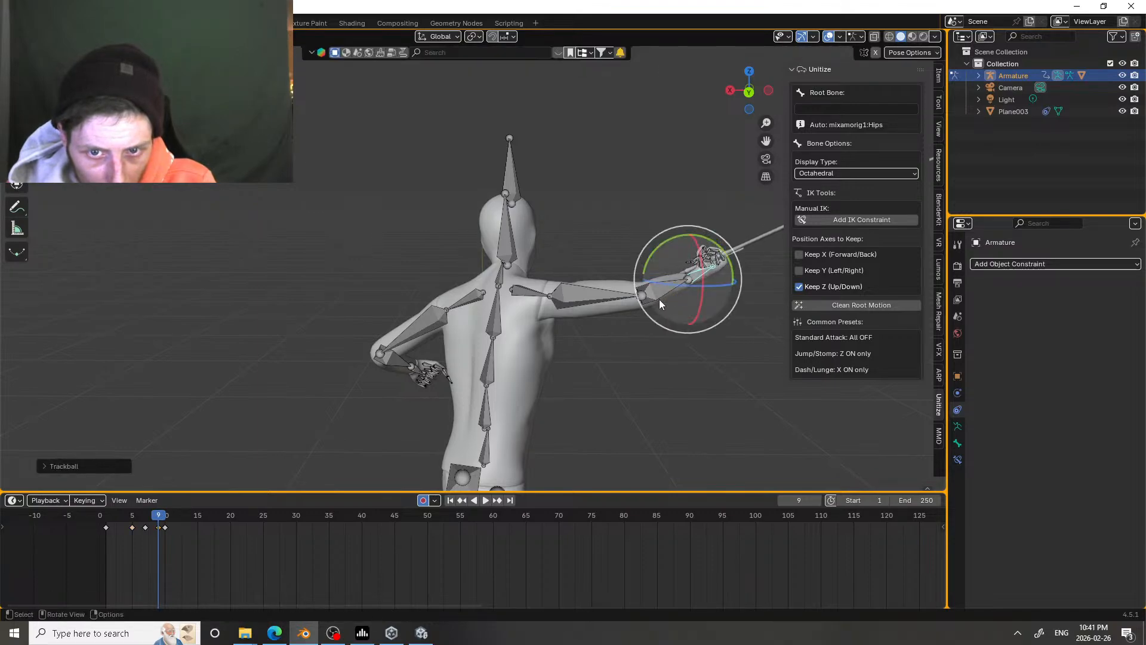
{"action": "key", "text": "space"}
{"action": "left_click", "coordinate": [109, 514]}
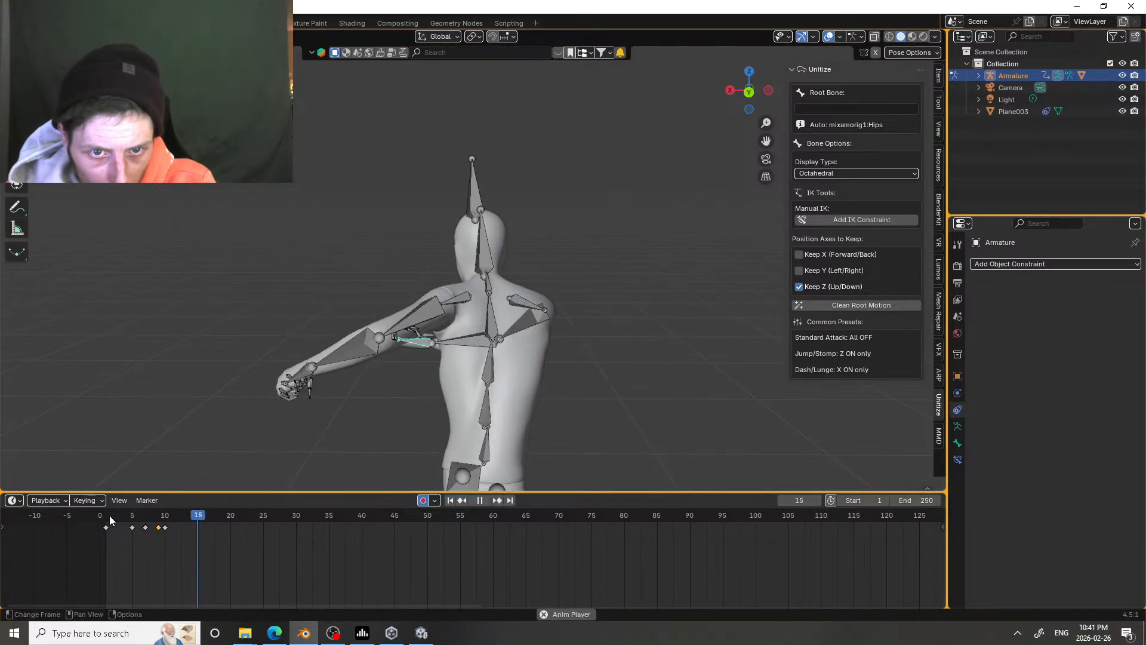
{"action": "left_click", "coordinate": [109, 515]}
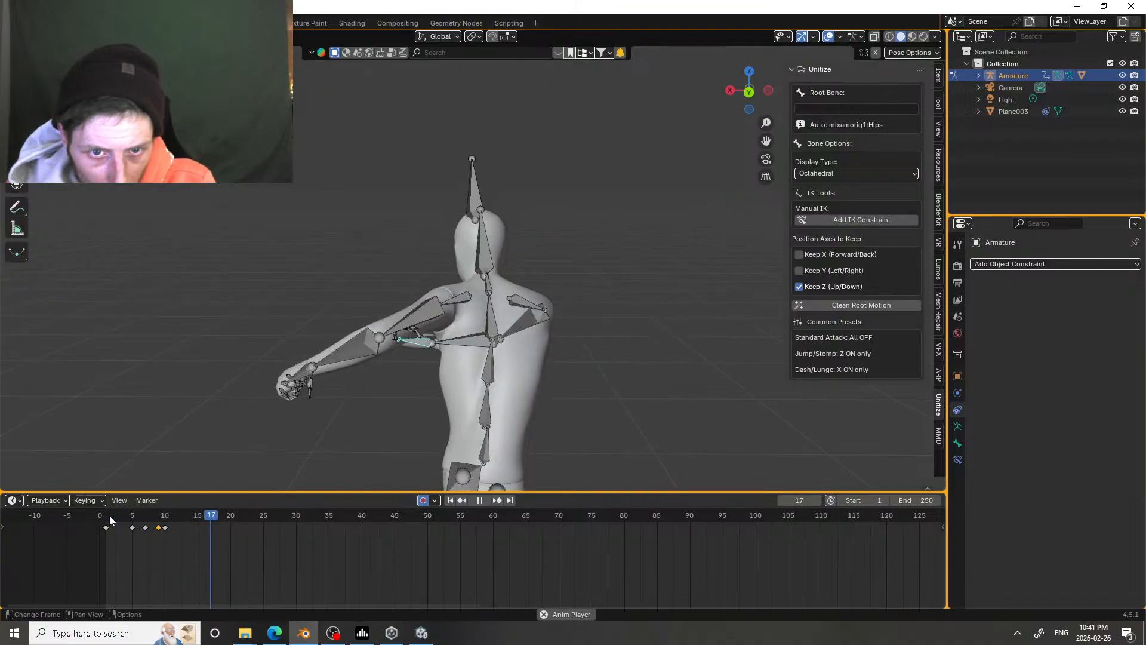
{"action": "key", "text": "space"}
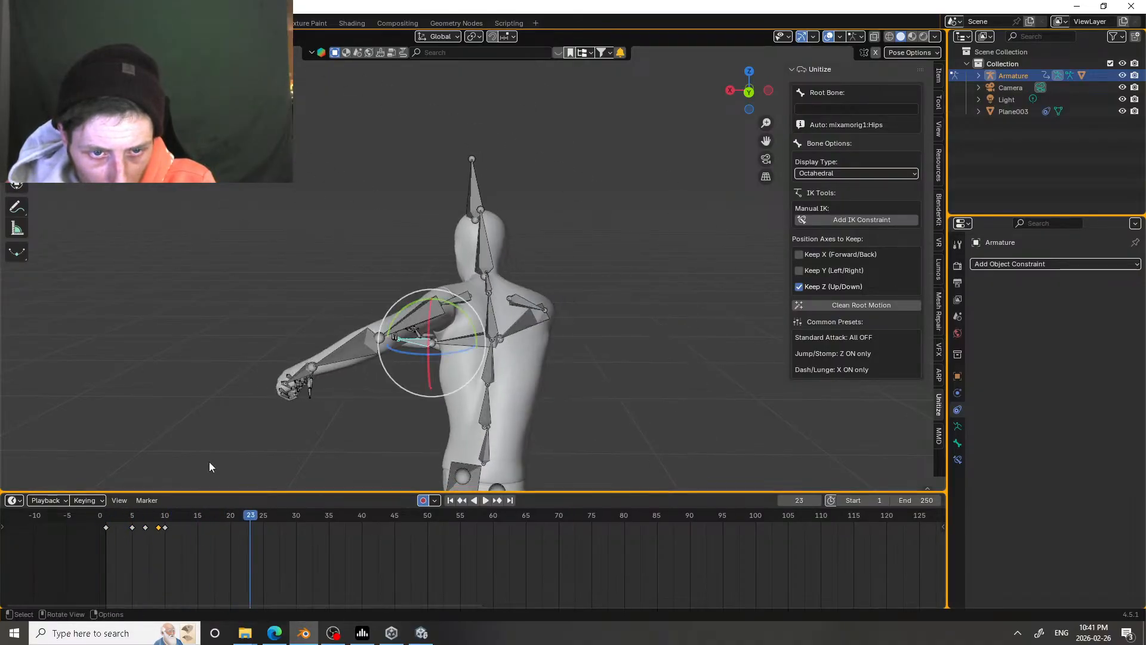
Step: At frame 5, rotate the free arm's forearm to adjust its pose in the wind-up
{"action": "middle_click_drag", "start_coordinate": [209, 467], "coordinate": [263, 442]}
{"action": "left_click_drag", "start_coordinate": [130, 517], "coordinate": [193, 507]}
{"action": "left_click", "coordinate": [491, 313]}
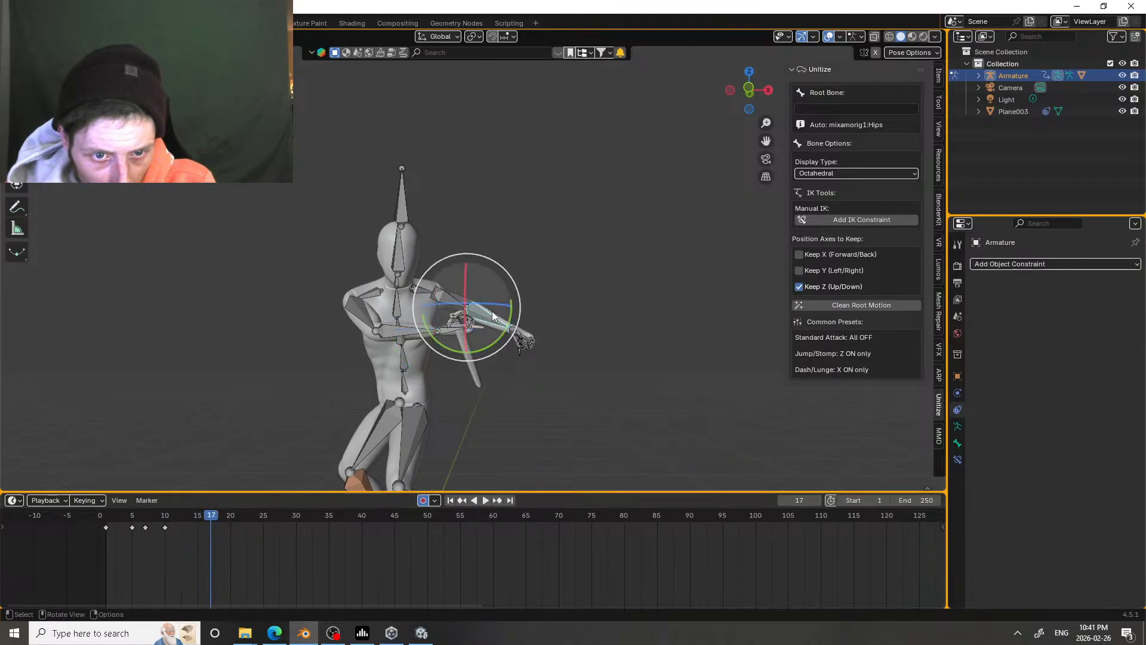
{"action": "middle_click_drag", "start_coordinate": [446, 327], "coordinate": [380, 327]}
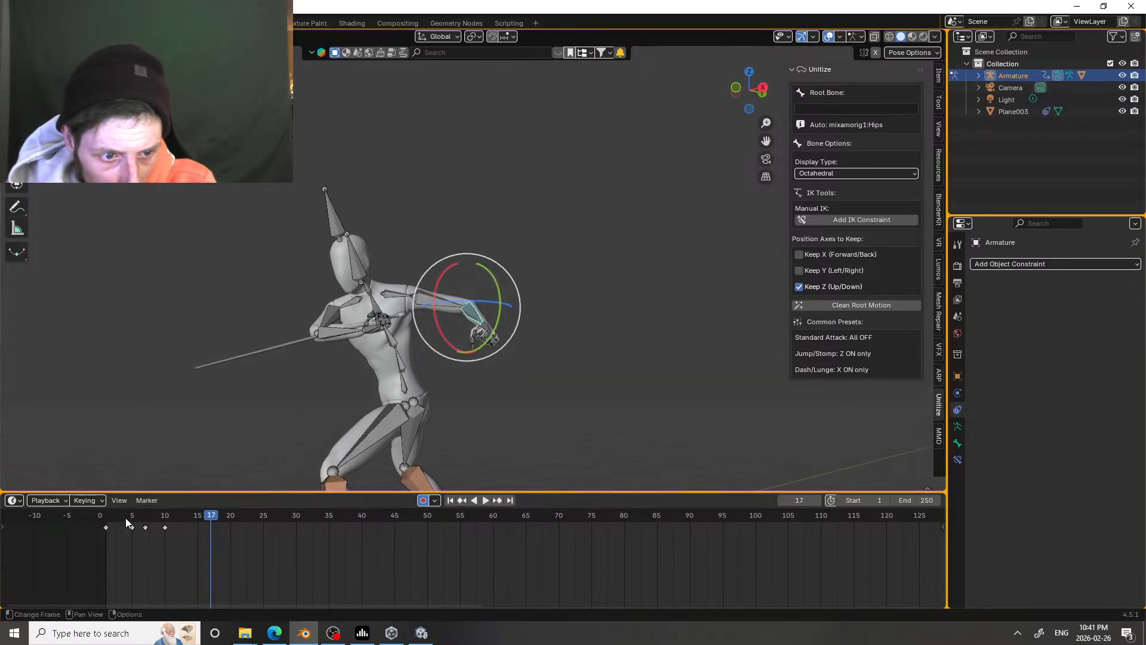
{"action": "left_click", "coordinate": [131, 520]}
{"action": "left_click_drag", "start_coordinate": [354, 321], "coordinate": [345, 311]}
{"action": "middle_click_drag", "start_coordinate": [345, 310], "coordinate": [454, 301]}
{"action": "left_click_drag", "start_coordinate": [399, 322], "coordinate": [358, 303]}
{"action": "right_click", "coordinate": [379, 300]}
{"action": "left_click_drag", "start_coordinate": [351, 354], "coordinate": [359, 354]}
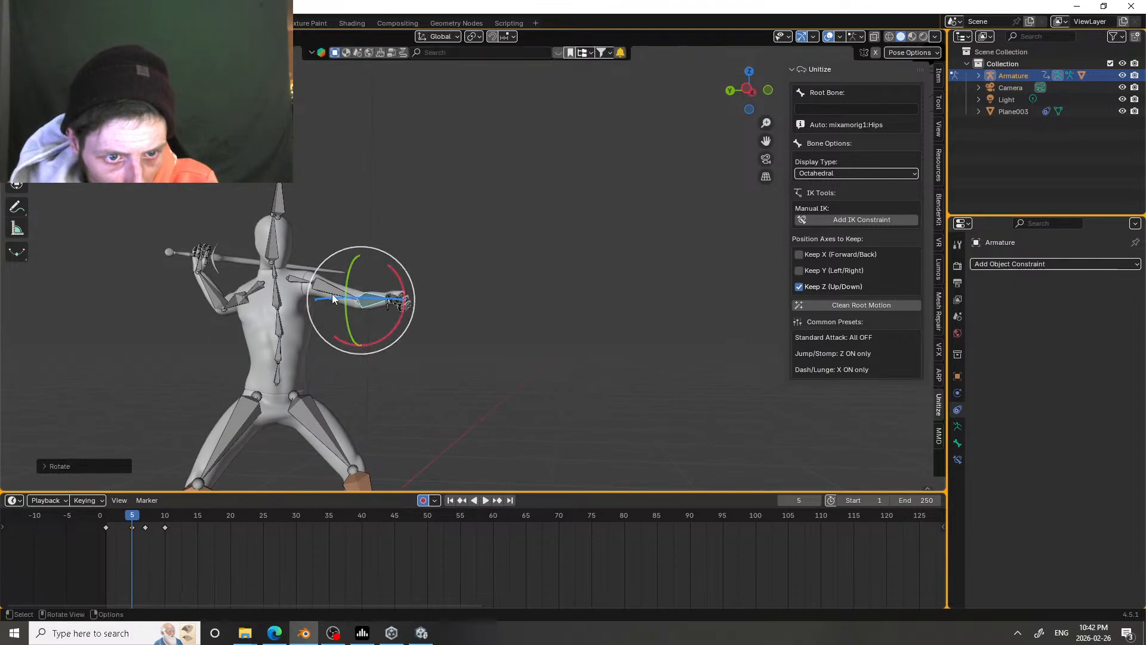
Step: Trackball-rotate the free upper arm at frame 5 to refine how it extends during the wind-up
{"action": "left_click", "coordinate": [330, 295]}
{"action": "left_click_drag", "start_coordinate": [295, 299], "coordinate": [293, 302]}
{"action": "middle_click_drag", "start_coordinate": [293, 302], "coordinate": [346, 292]}
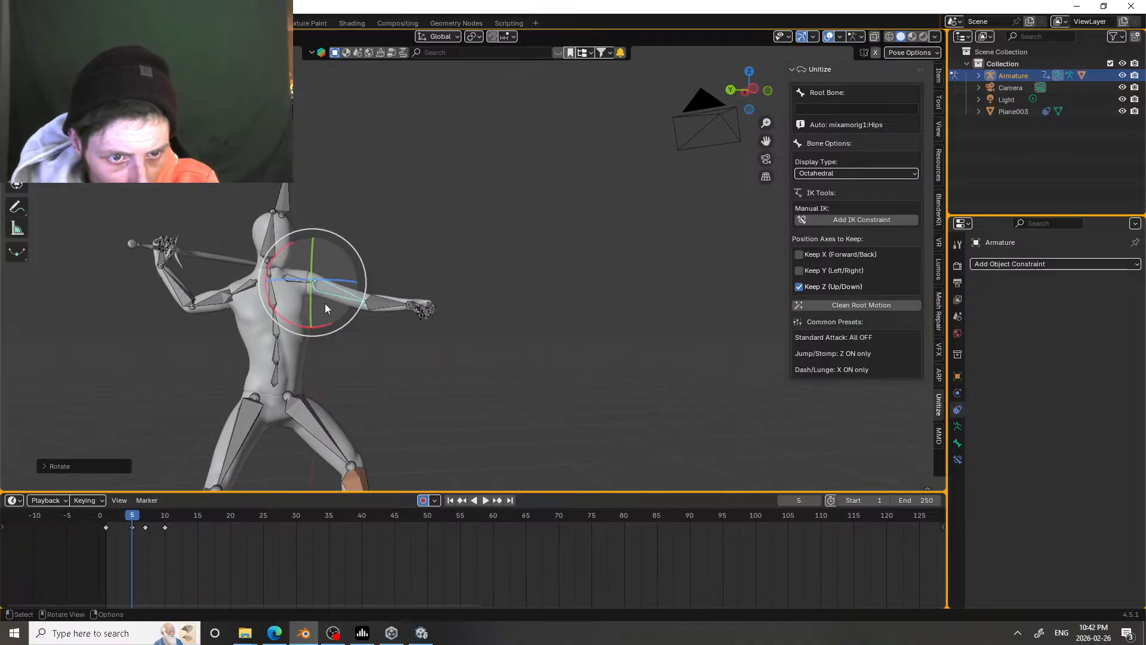
{"action": "left_click", "coordinate": [343, 305]}
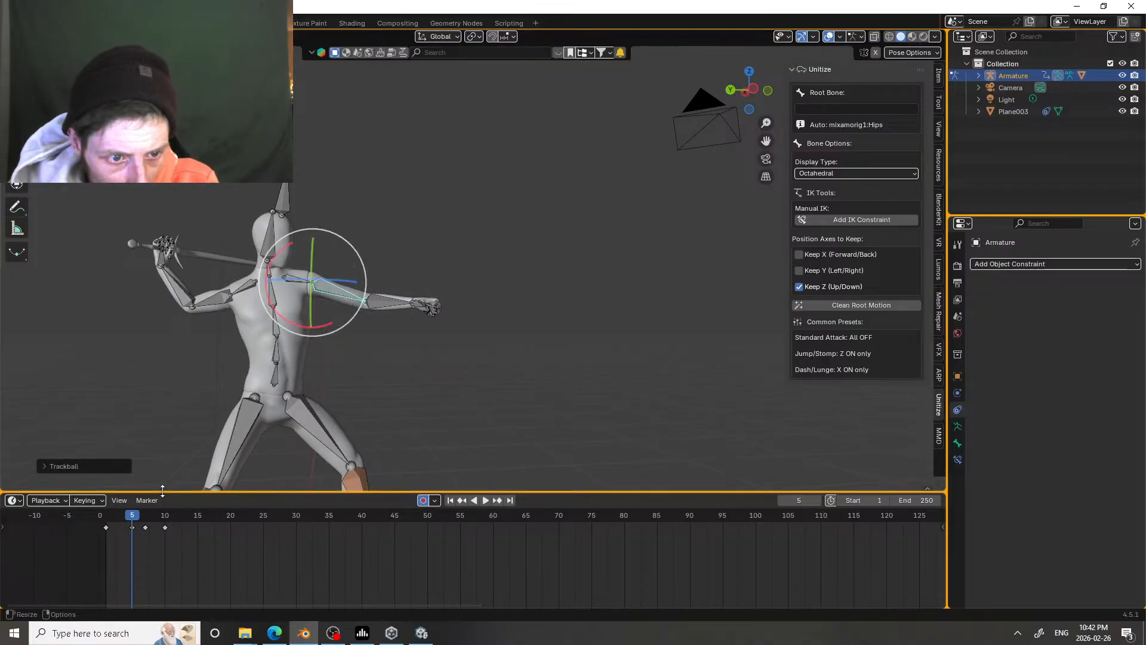
Step: At frame 10, repose the free arm by rotating its forearm, upper arm and shoulder bones
{"action": "left_click_drag", "start_coordinate": [136, 524], "coordinate": [168, 514]}
{"action": "middle_click_drag", "start_coordinate": [376, 353], "coordinate": [270, 350]}
{"action": "left_click", "coordinate": [384, 339]}
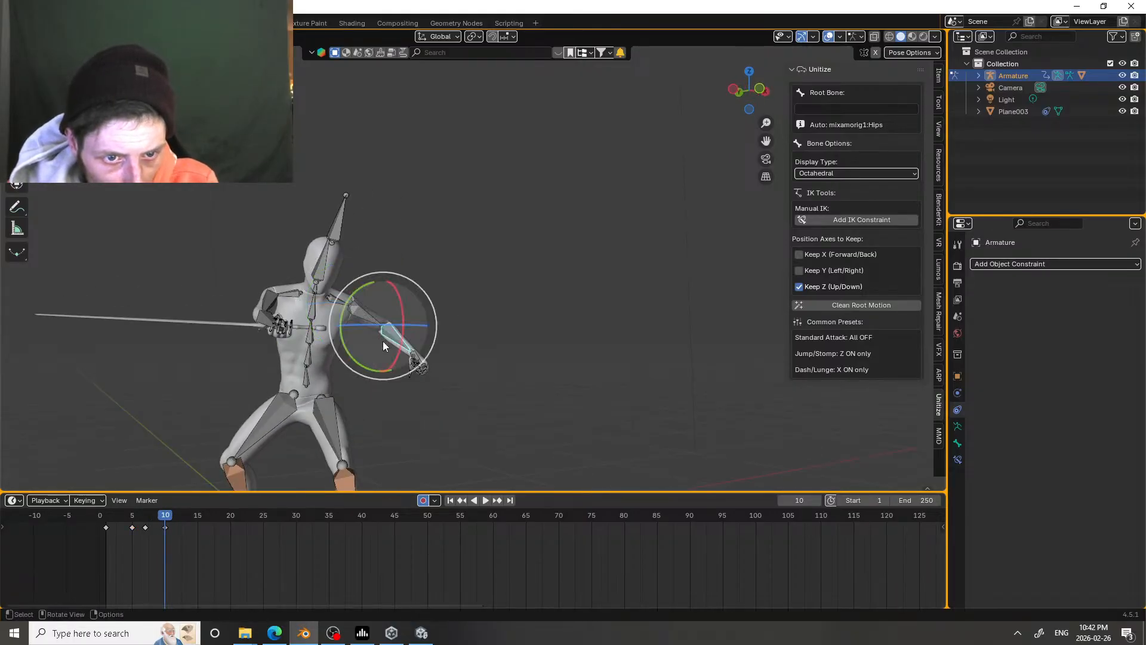
{"action": "left_click_drag", "start_coordinate": [384, 339], "coordinate": [349, 338]}
{"action": "left_click", "coordinate": [355, 309]}
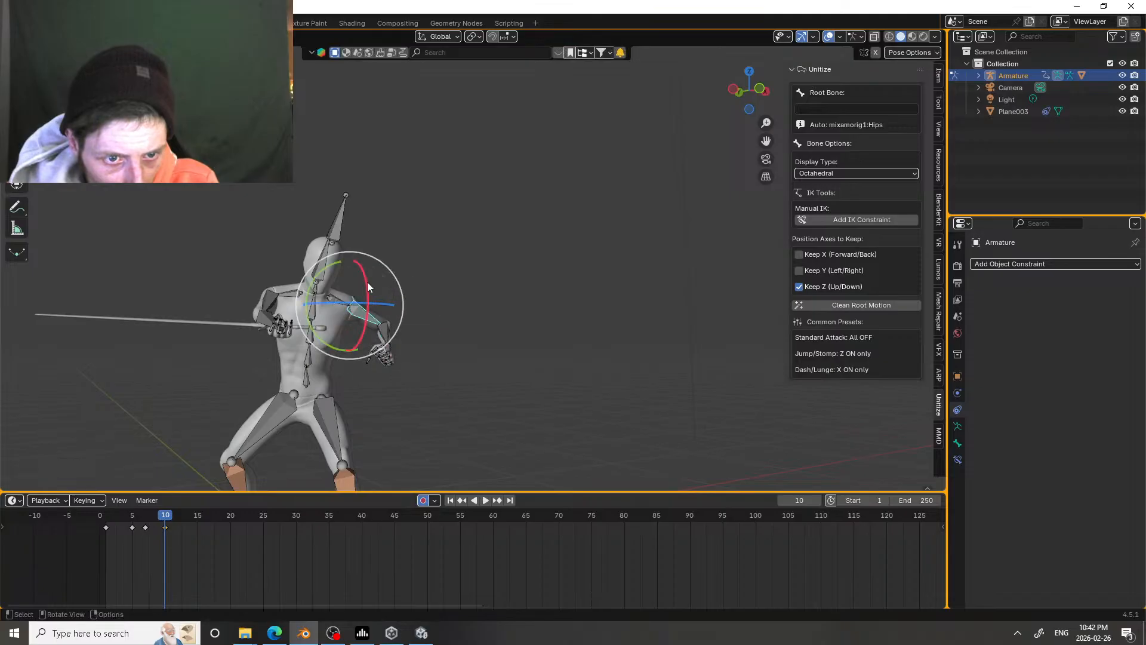
{"action": "left_click_drag", "start_coordinate": [372, 282], "coordinate": [319, 300]}
{"action": "left_click", "coordinate": [333, 303]}
{"action": "middle_click_drag", "start_coordinate": [319, 300], "coordinate": [427, 293]}
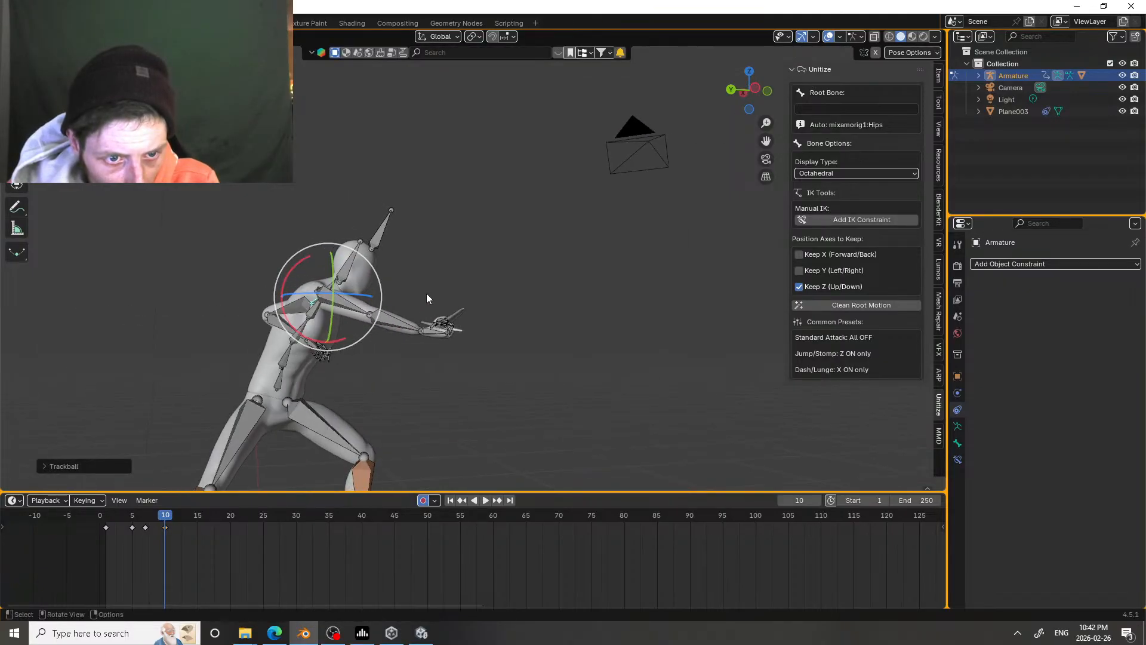
Step: Play the attack from its start, also from behind the character, to examine the free arm's motion
{"action": "left_click_drag", "start_coordinate": [167, 519], "coordinate": [257, 504]}
{"action": "key", "text": "space"}
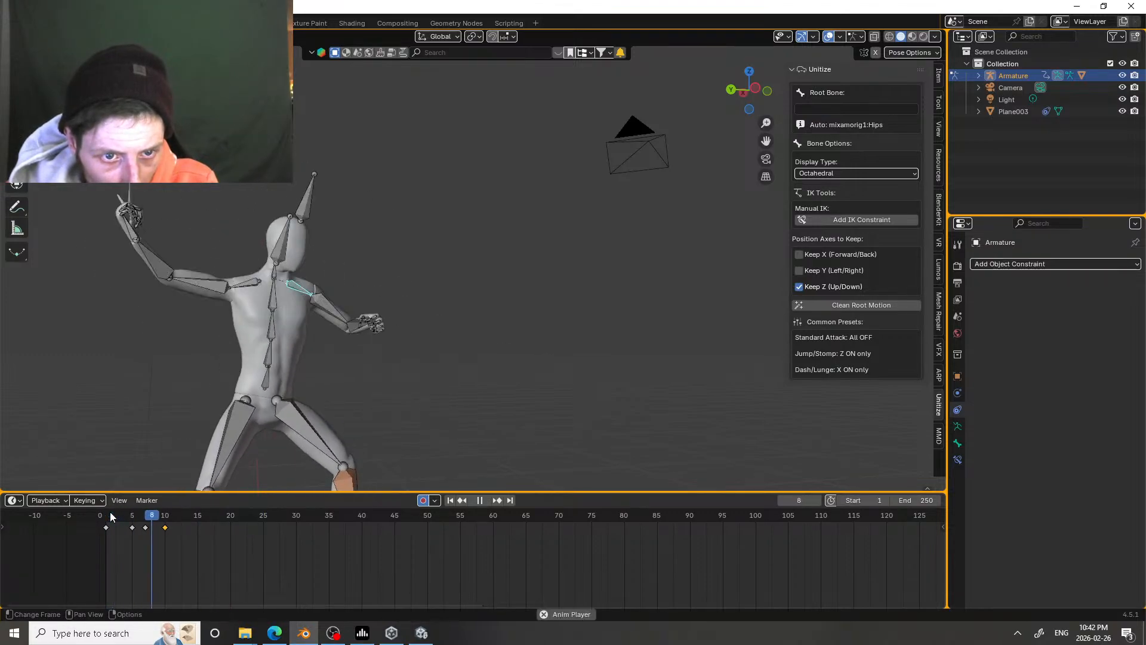
{"action": "key", "text": "space"}
{"action": "middle_click_drag", "start_coordinate": [261, 305], "coordinate": [235, 473]}
{"action": "key", "text": "space"}
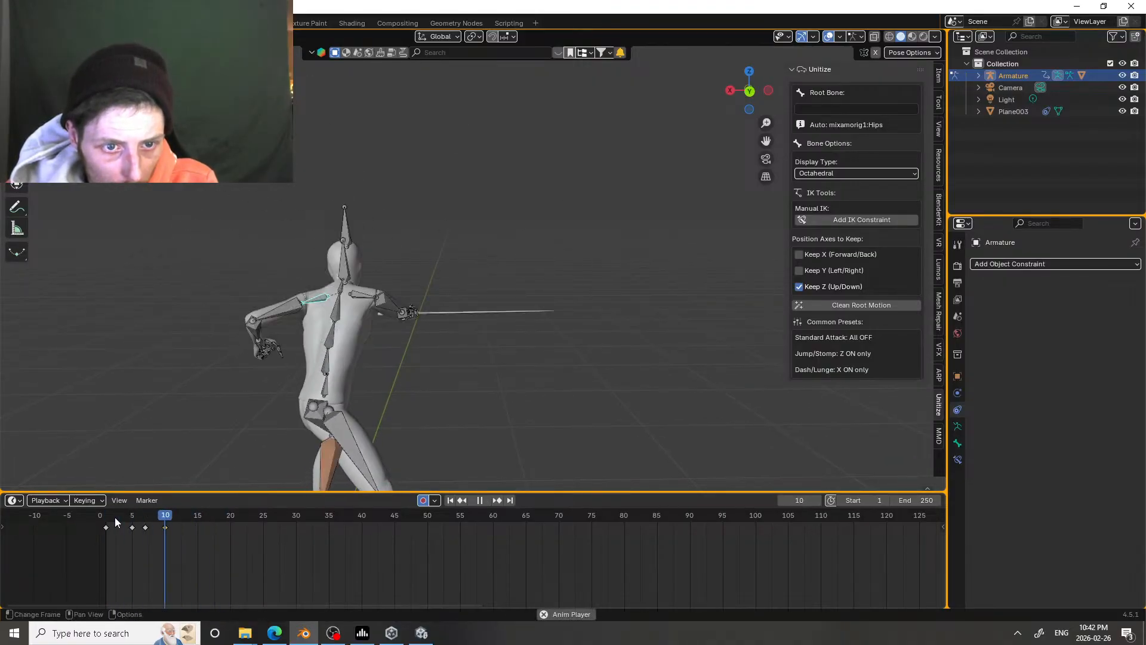
{"action": "left_click", "coordinate": [116, 519]}
{"action": "key", "text": "space"}
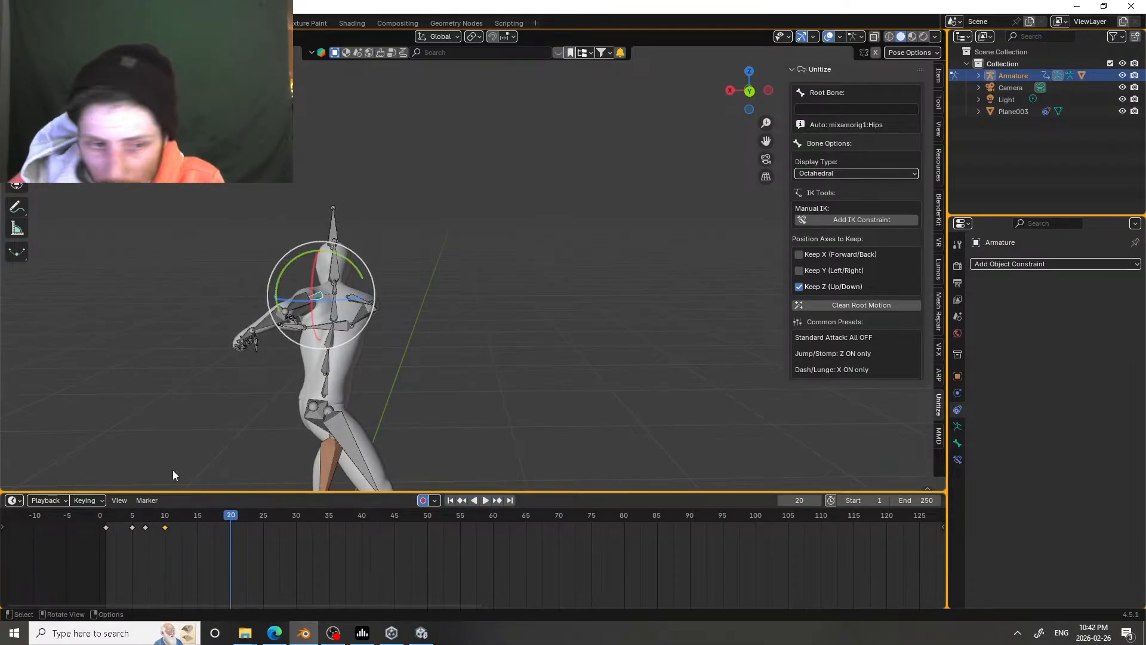
Step: At frame 7, trackball-rotate the sword hand and turn it about the X axis to tilt the blade back
{"action": "left_click_drag", "start_coordinate": [105, 513], "coordinate": [148, 520]}
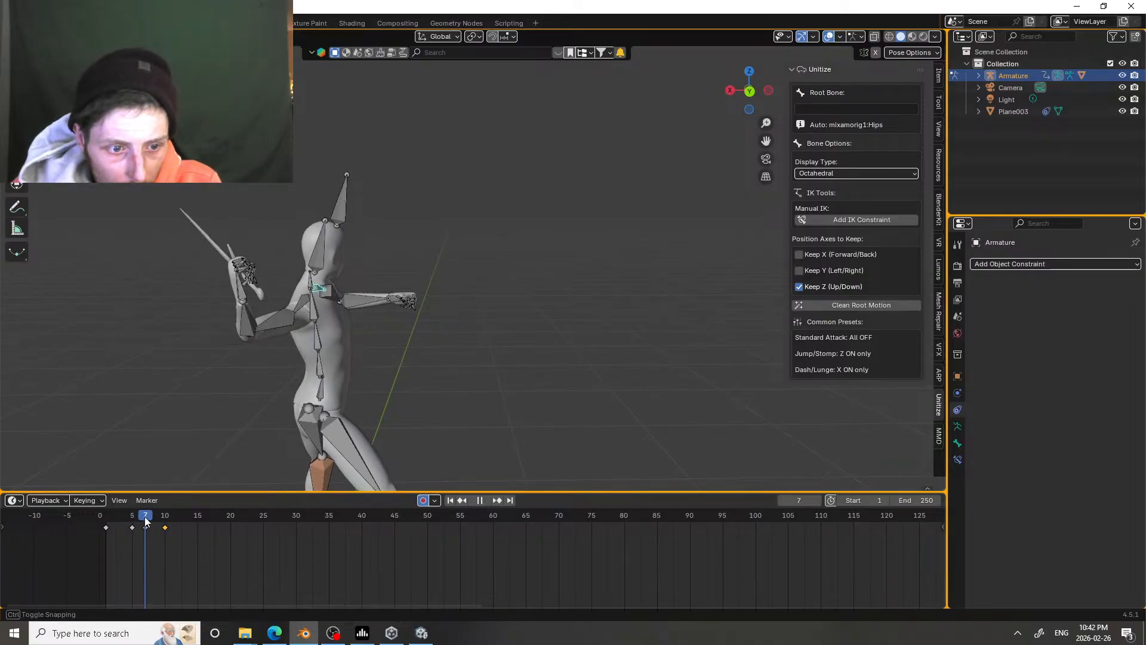
{"action": "left_click", "coordinate": [234, 294]}
{"action": "key", "text": "r"}
{"action": "key", "text": "r"}
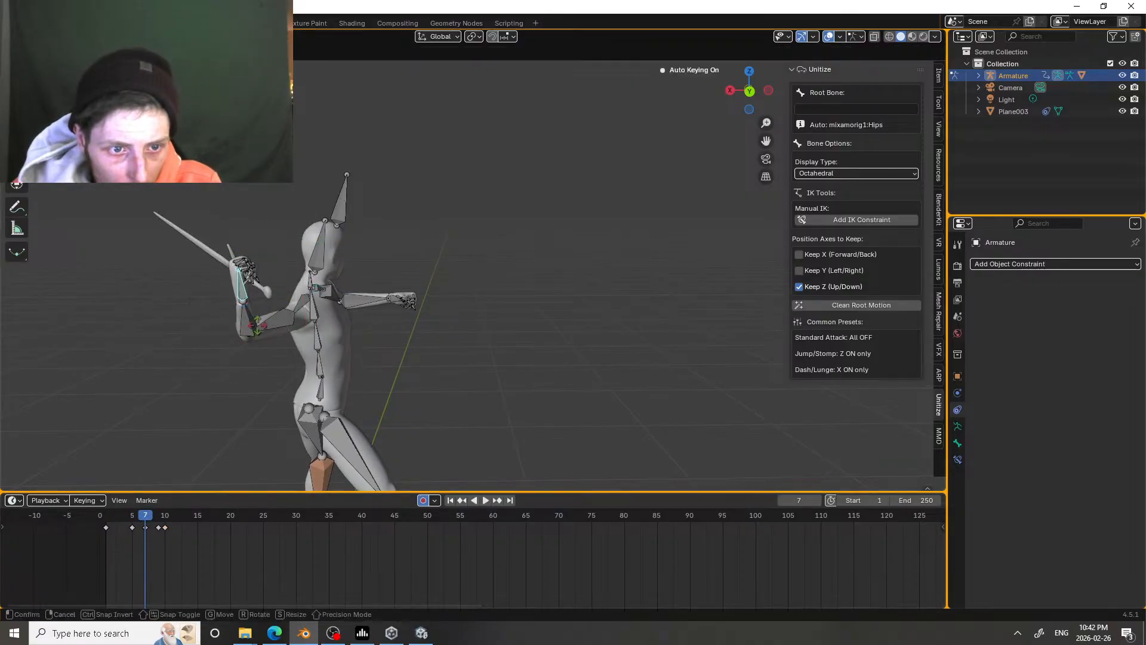
{"action": "left_click", "coordinate": [246, 309]}
{"action": "key", "text": "r"}
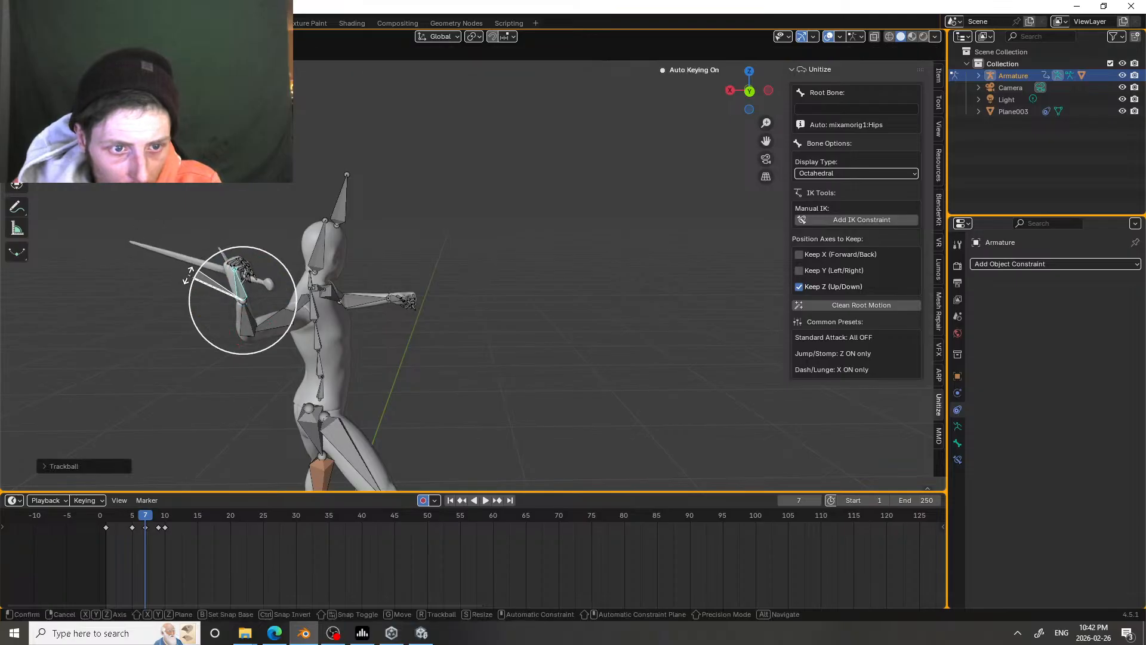
{"action": "key", "text": "x"}
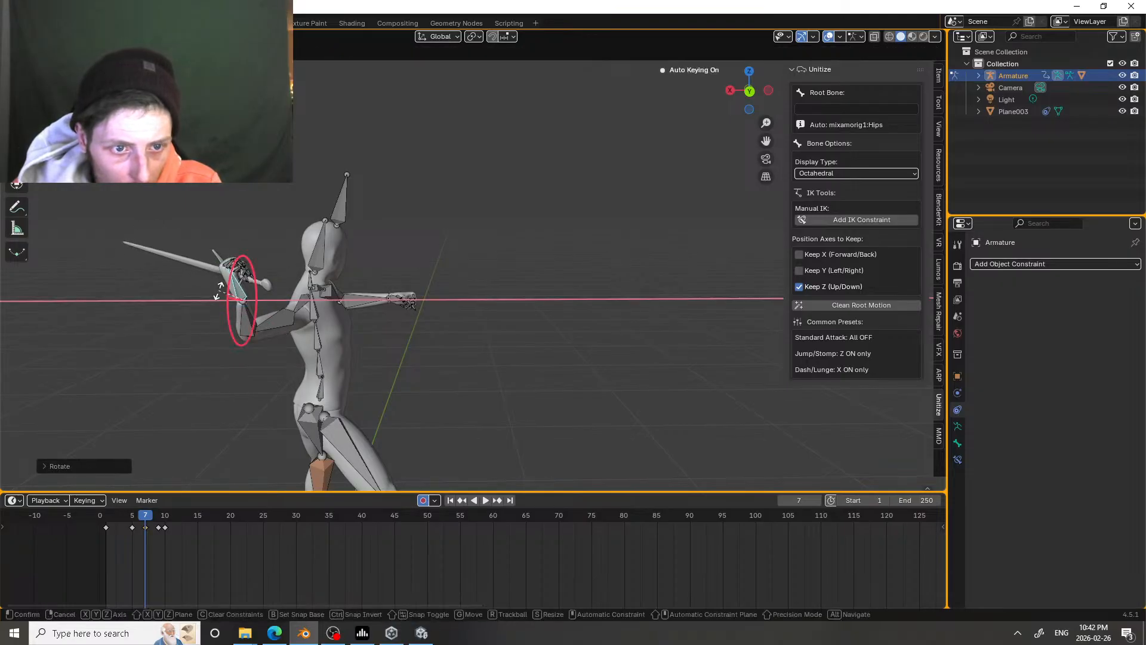
{"action": "left_click", "coordinate": [219, 292]}
Step: At frame 9, rotate the sword hand to adjust the blade before the strike, and replay the attack from behind
{"action": "left_click_drag", "start_coordinate": [146, 517], "coordinate": [158, 521]}
{"action": "left_click_drag", "start_coordinate": [464, 335], "coordinate": [444, 339]}
{"action": "key", "text": "space"}
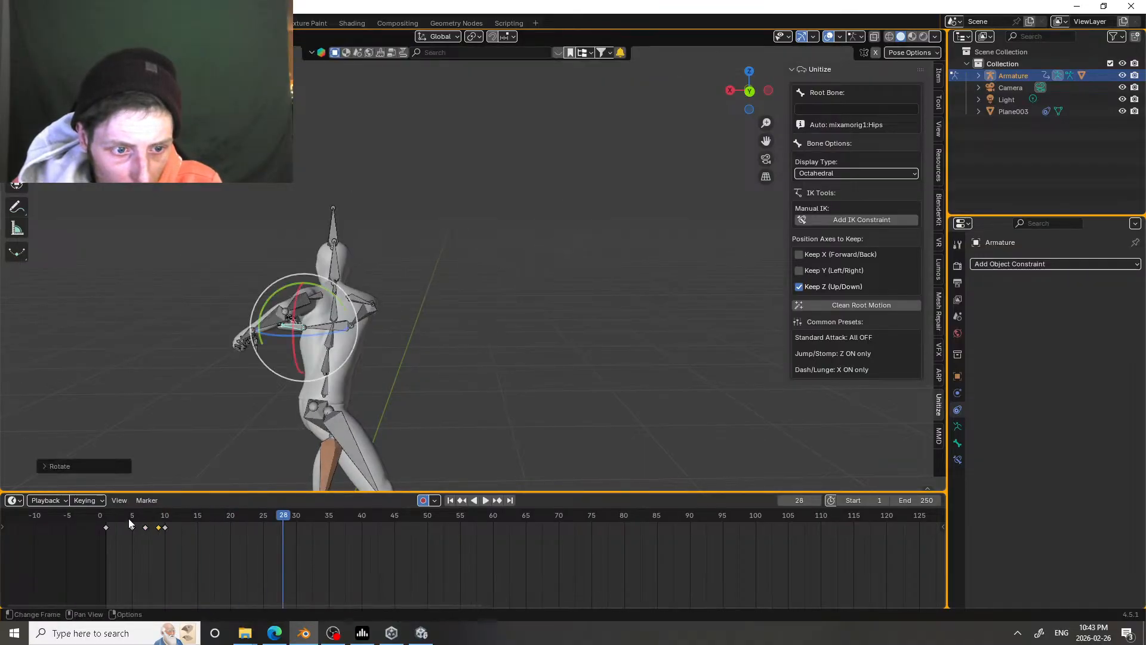
{"action": "left_click", "coordinate": [128, 520]}
{"action": "key", "text": "space"}
{"action": "left_click", "coordinate": [127, 518]}
{"action": "left_click", "coordinate": [127, 517]}
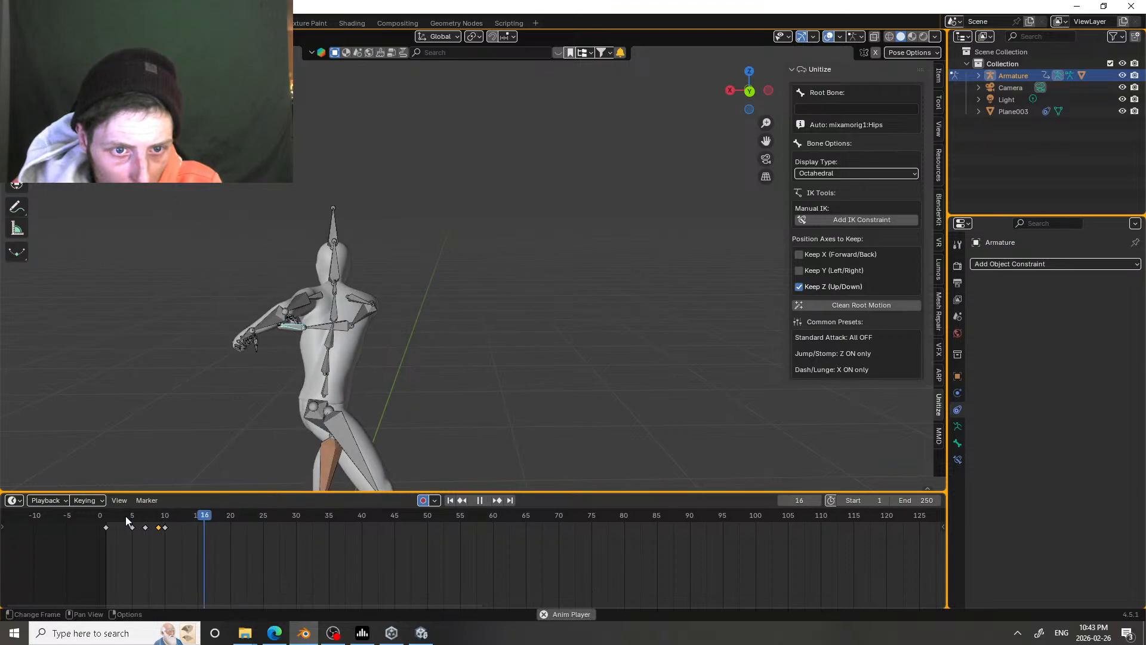
{"action": "key", "text": "space"}
Step: View the character from the front and replay the attack repeatedly to examine the sword swing
{"action": "middle_click_drag", "start_coordinate": [421, 339], "coordinate": [77, 465]}
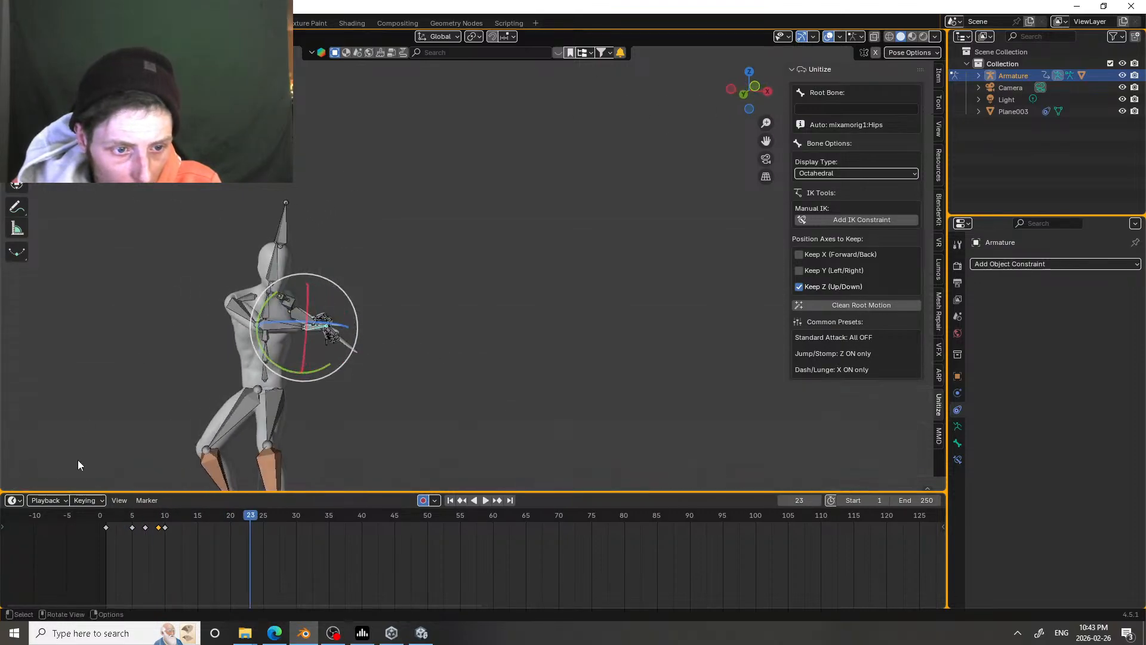
{"action": "left_click", "coordinate": [101, 513]}
{"action": "key", "text": "space"}
{"action": "left_click", "coordinate": [102, 513]}
{"action": "left_click", "coordinate": [103, 513]}
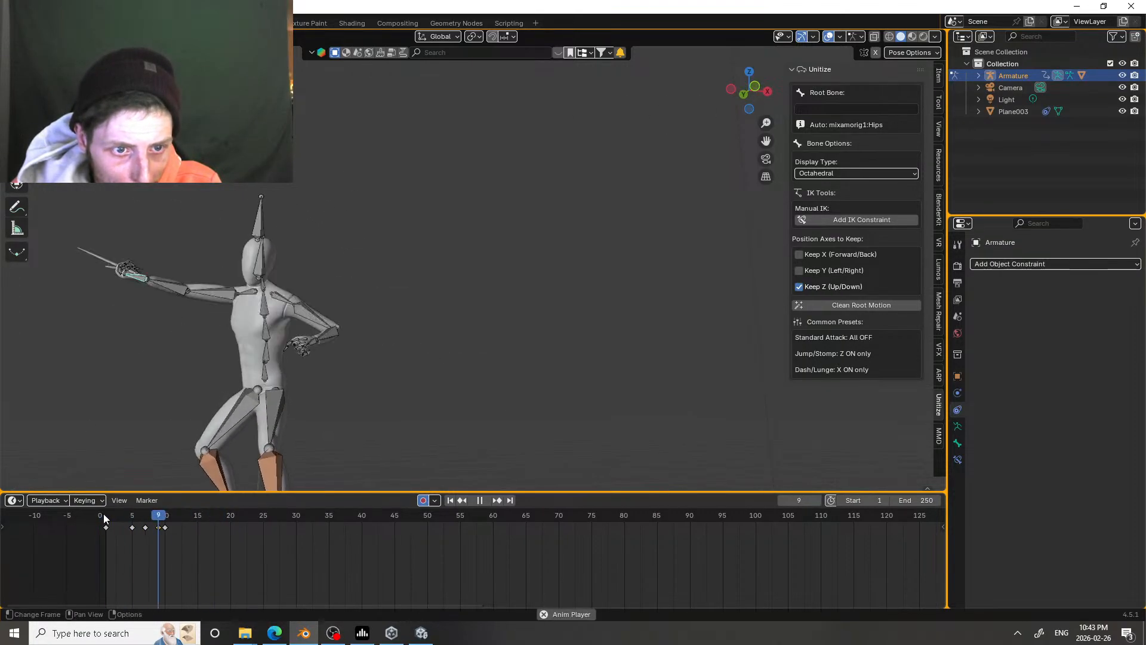
{"action": "left_click", "coordinate": [103, 514]}
{"action": "left_click", "coordinate": [104, 514]}
{"action": "key", "text": "space"}
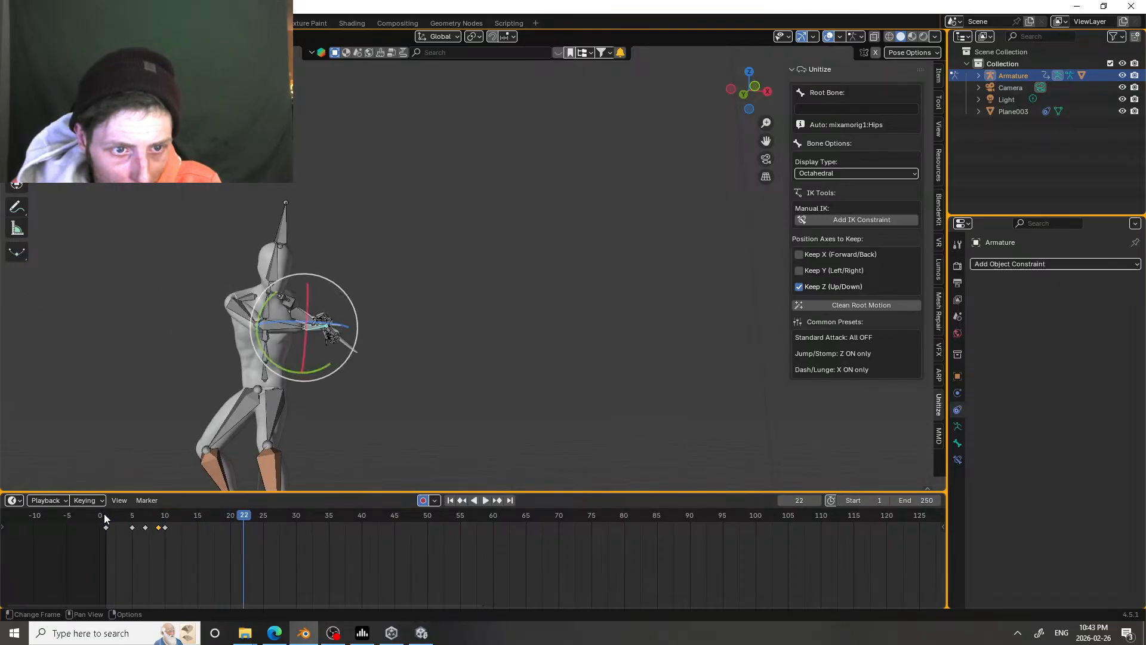
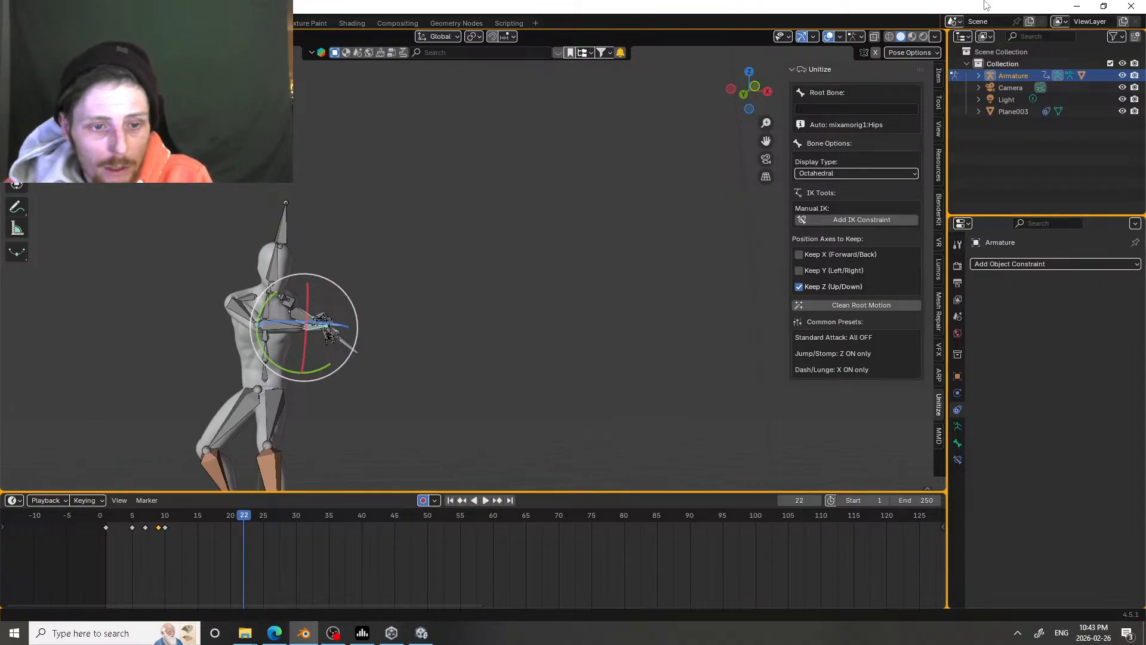
Step: At frame 10, rotate the upper bone of the sword arm to adjust its pose at the strike
{"action": "scroll", "coordinate": [154, 428], "scroll_direction": "up", "scroll_amount": 1}
{"action": "mouse_move", "coordinate": [116, 513]}
{"action": "left_mouse_down"}
{"action": "mouse_move", "coordinate": [209, 518]}
{"action": "mouse_move", "coordinate": [106, 517]}
{"action": "left_mouse_up"}
{"action": "middle_click_drag", "start_coordinate": [203, 397], "coordinate": [338, 321]}
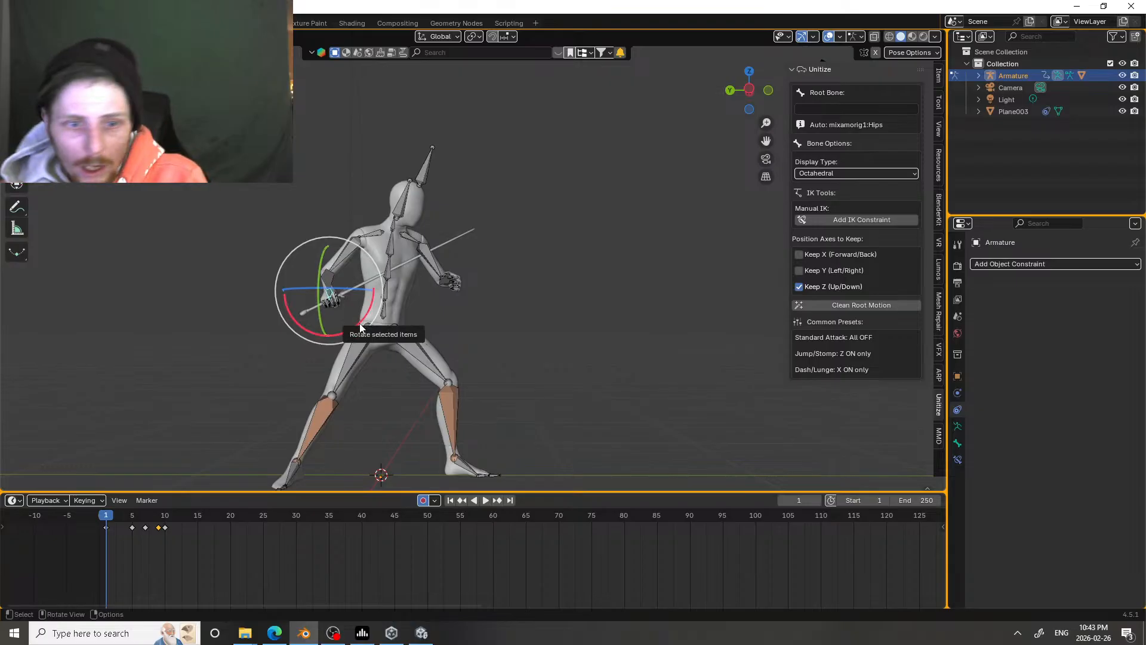
{"action": "left_click_drag", "start_coordinate": [107, 523], "coordinate": [161, 525]}
{"action": "middle_click_drag", "start_coordinate": [430, 251], "coordinate": [614, 236]}
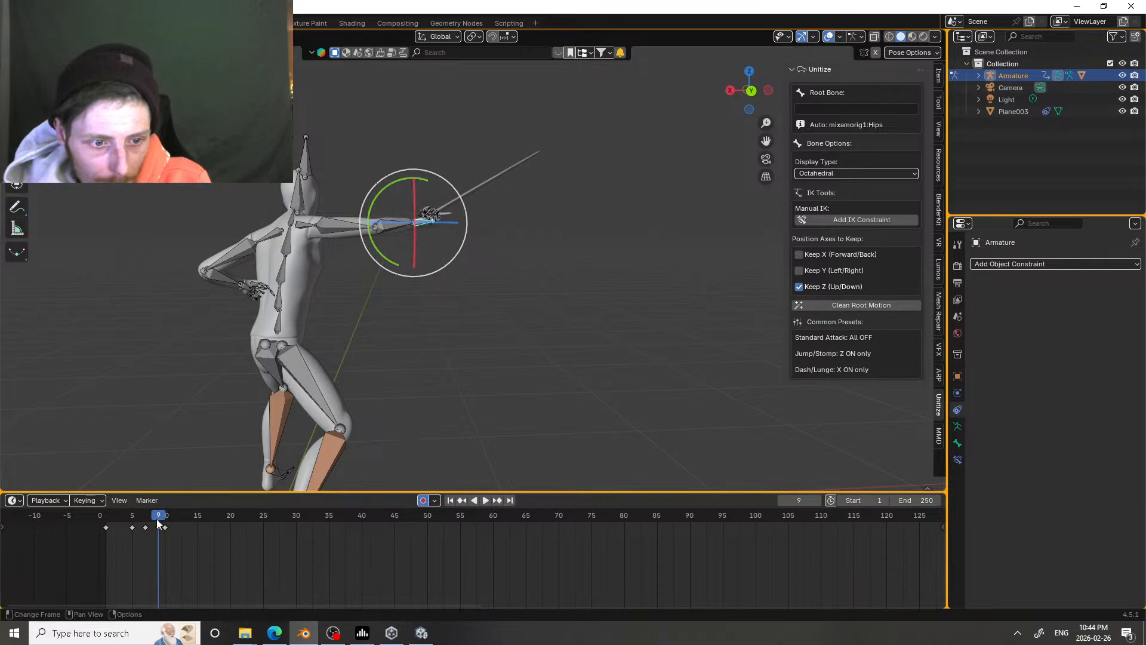
{"action": "mouse_move", "coordinate": [158, 523]}
{"action": "left_mouse_down"}
{"action": "mouse_move", "coordinate": [146, 524]}
{"action": "mouse_move", "coordinate": [166, 523]}
{"action": "left_mouse_up"}
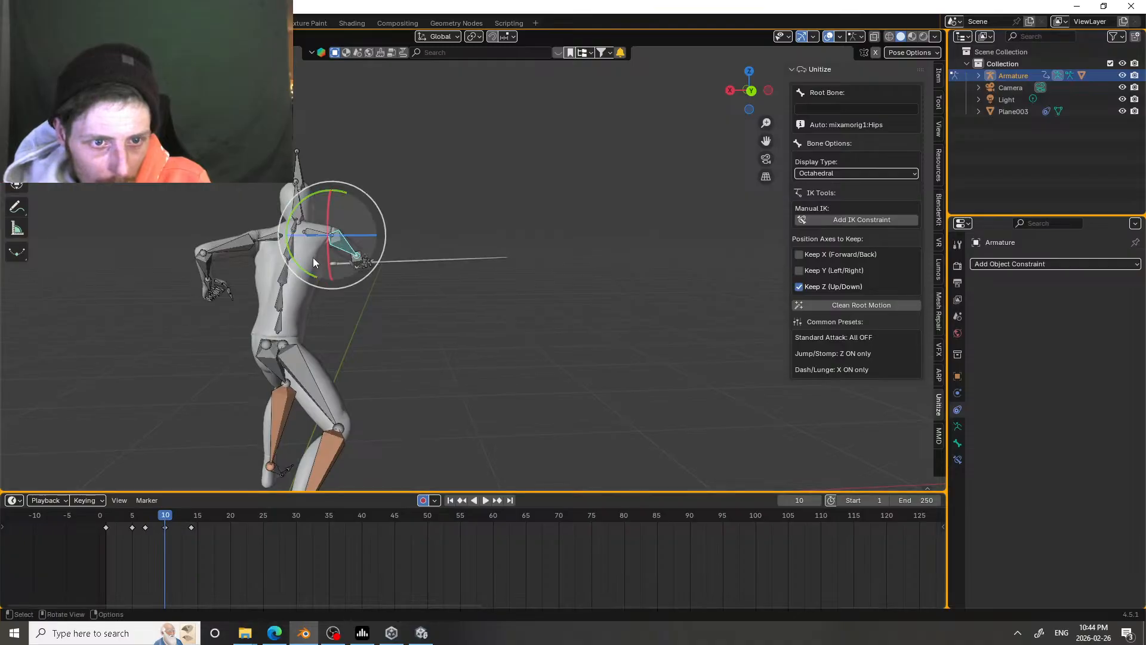
{"action": "left_click_drag", "start_coordinate": [313, 257], "coordinate": [311, 268]}
Step: Replay the attack repeatedly from its early frames to examine the changed sword arm during the swing
{"action": "left_click_drag", "start_coordinate": [174, 514], "coordinate": [134, 521]}
{"action": "key", "text": "space"}
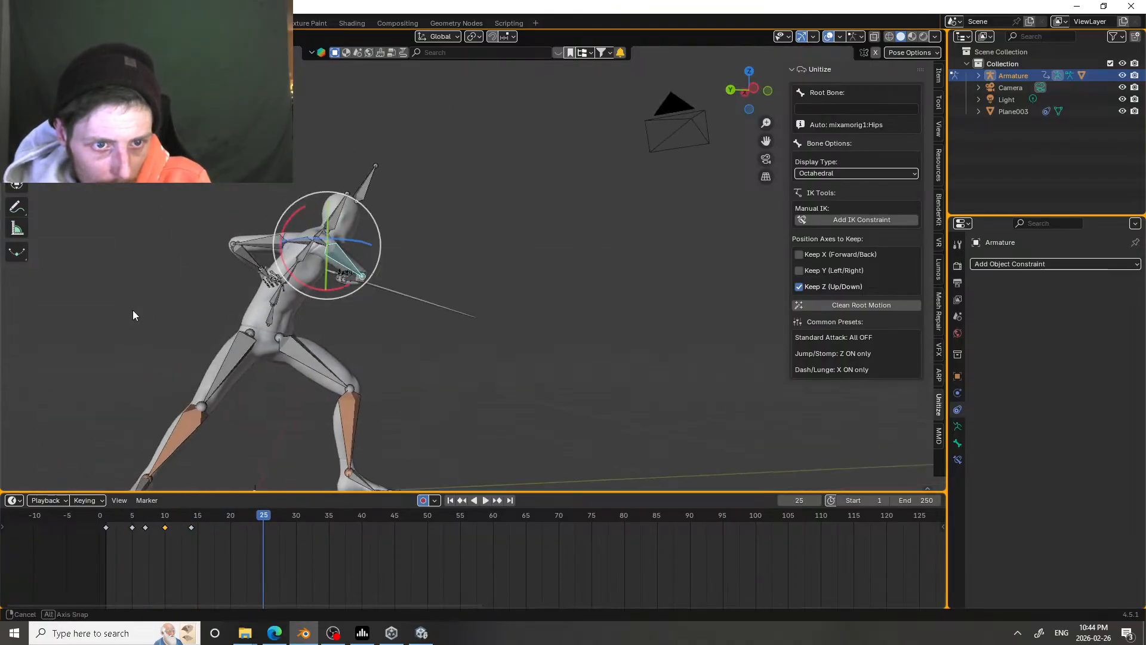
{"action": "left_click_drag", "start_coordinate": [107, 517], "coordinate": [109, 517]}
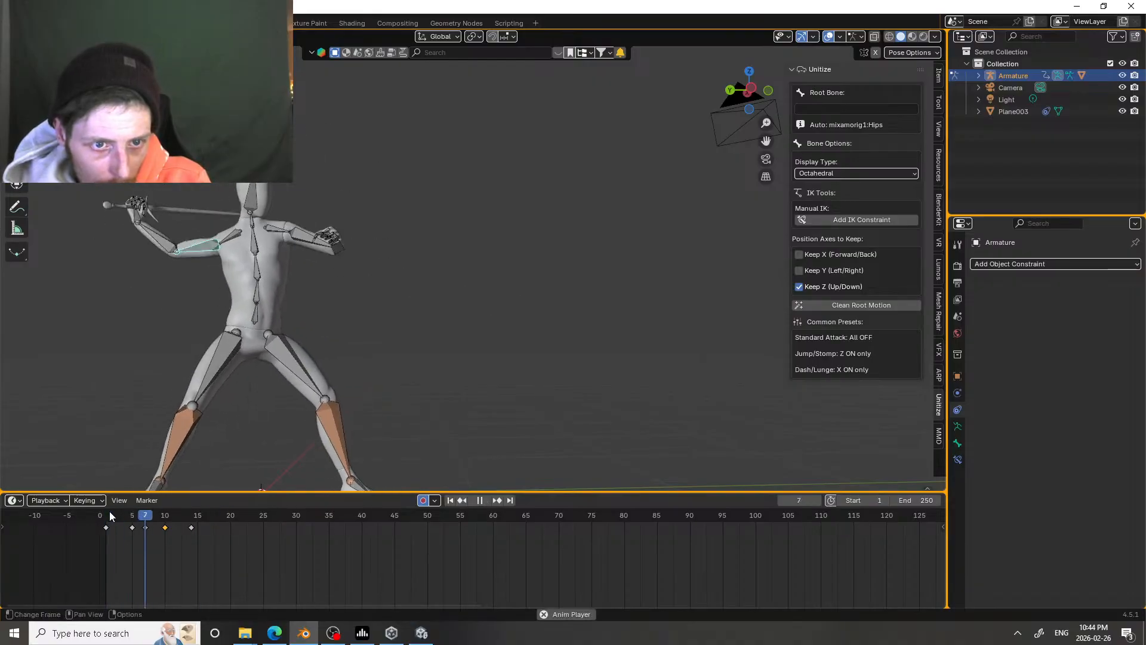
{"action": "left_click", "coordinate": [110, 517]}
{"action": "left_click", "coordinate": [110, 517]}
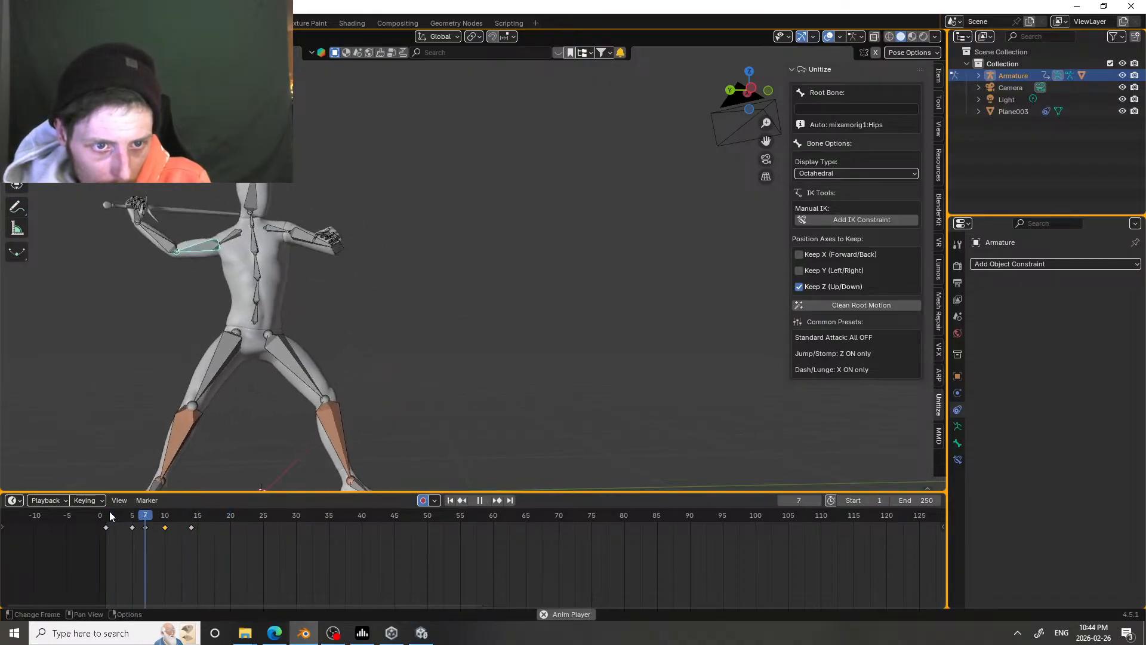
{"action": "key", "text": "space"}
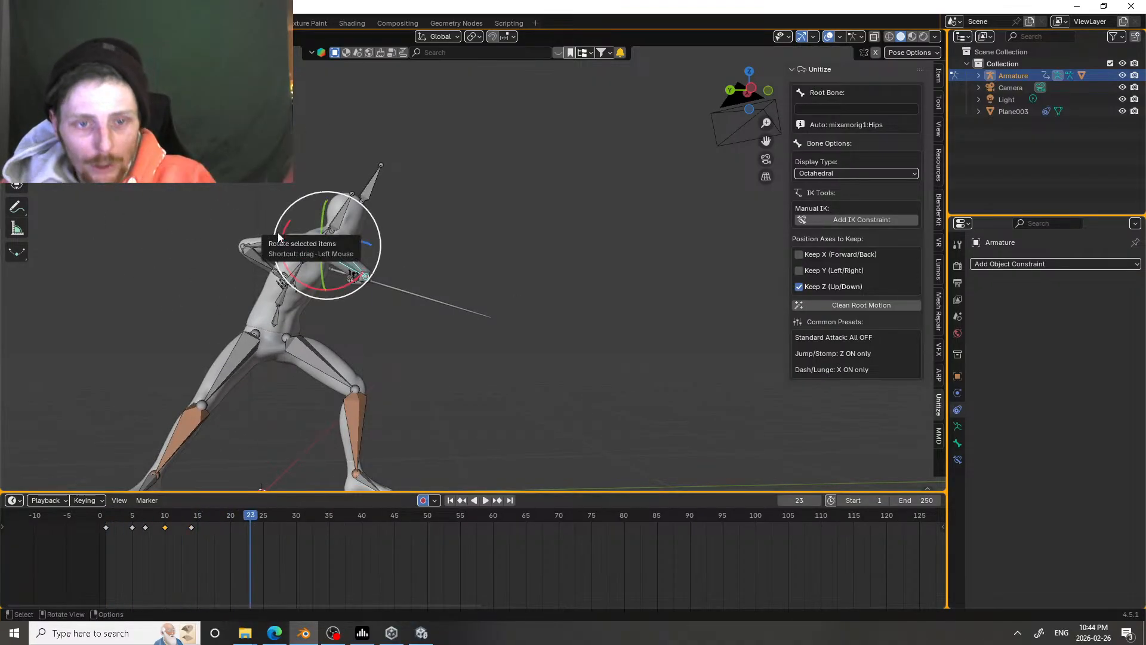
Step: From above at frame 10, select the sword hand and trackball-rotate it to angle the blade forward
{"action": "middle_click_drag", "start_coordinate": [278, 231], "coordinate": [412, 406]}
{"action": "mouse_move", "coordinate": [145, 522]}
{"action": "left_mouse_down"}
{"action": "mouse_move", "coordinate": [123, 520]}
{"action": "mouse_move", "coordinate": [203, 517]}
{"action": "mouse_move", "coordinate": [122, 517]}
{"action": "mouse_move", "coordinate": [213, 508]}
{"action": "mouse_move", "coordinate": [142, 506]}
{"action": "mouse_move", "coordinate": [173, 496]}
{"action": "mouse_move", "coordinate": [165, 517]}
{"action": "left_mouse_up"}
{"action": "scroll", "coordinate": [325, 187], "scroll_direction": "up", "scroll_amount": 3}
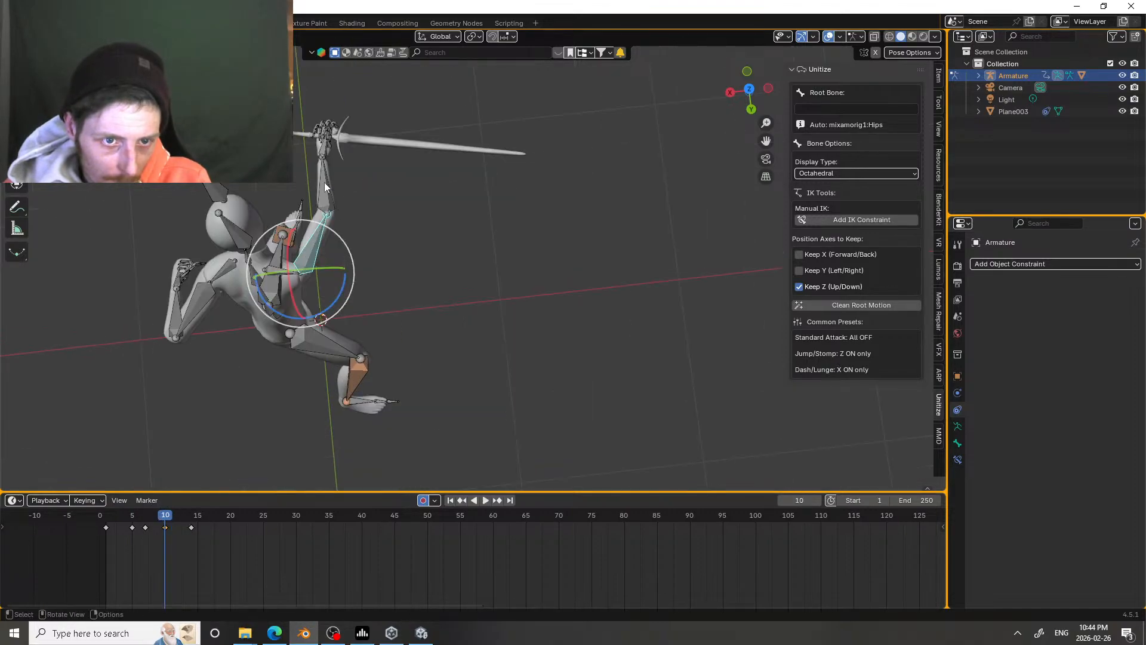
{"action": "left_click", "coordinate": [323, 157]}
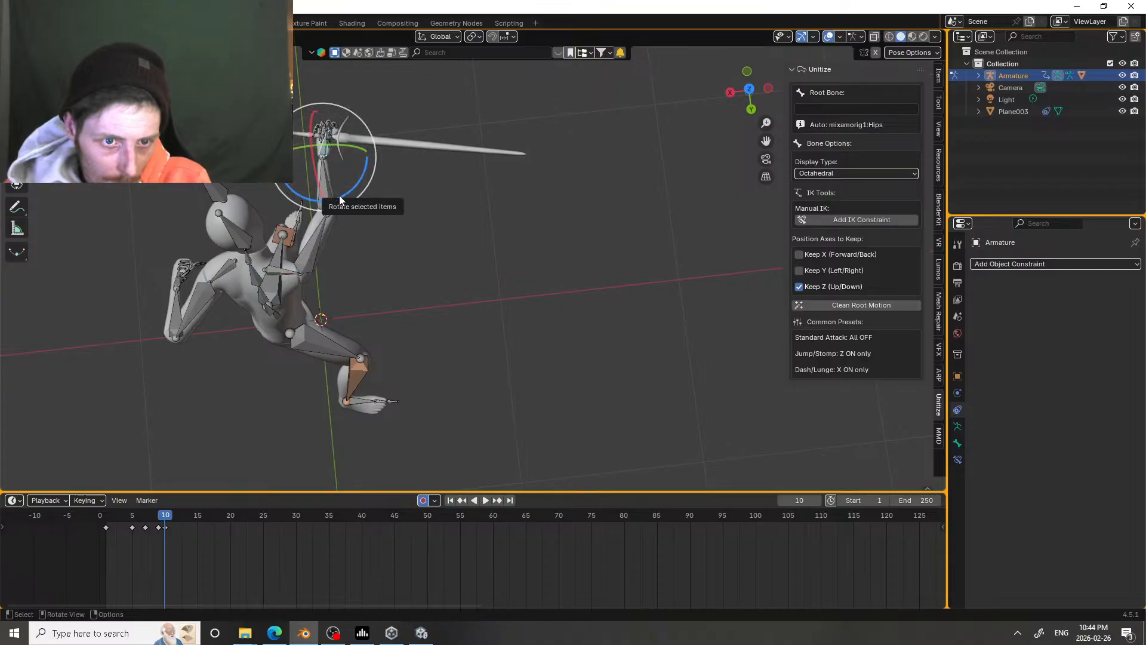
{"action": "key", "text": "r"}
{"action": "left_click_drag", "start_coordinate": [347, 196], "coordinate": [346, 161]}
{"action": "left_click", "coordinate": [341, 162]}
{"action": "scroll", "coordinate": [338, 162], "scroll_direction": "down", "scroll_amount": 3}
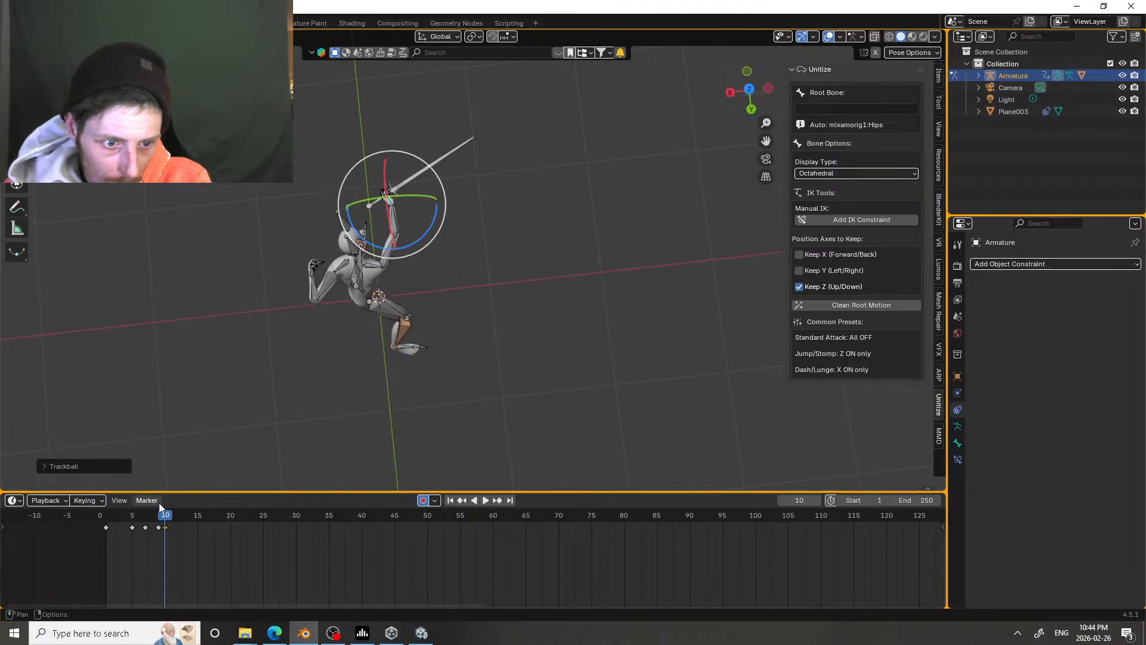
Step: Play the attack from frame 5 several times, from above and from the side, to examine the blade's path
{"action": "left_click_drag", "start_coordinate": [165, 518], "coordinate": [128, 495]}
{"action": "key", "text": "space"}
{"action": "key", "text": "space"}
{"action": "left_click", "coordinate": [129, 515]}
{"action": "key", "text": "space"}
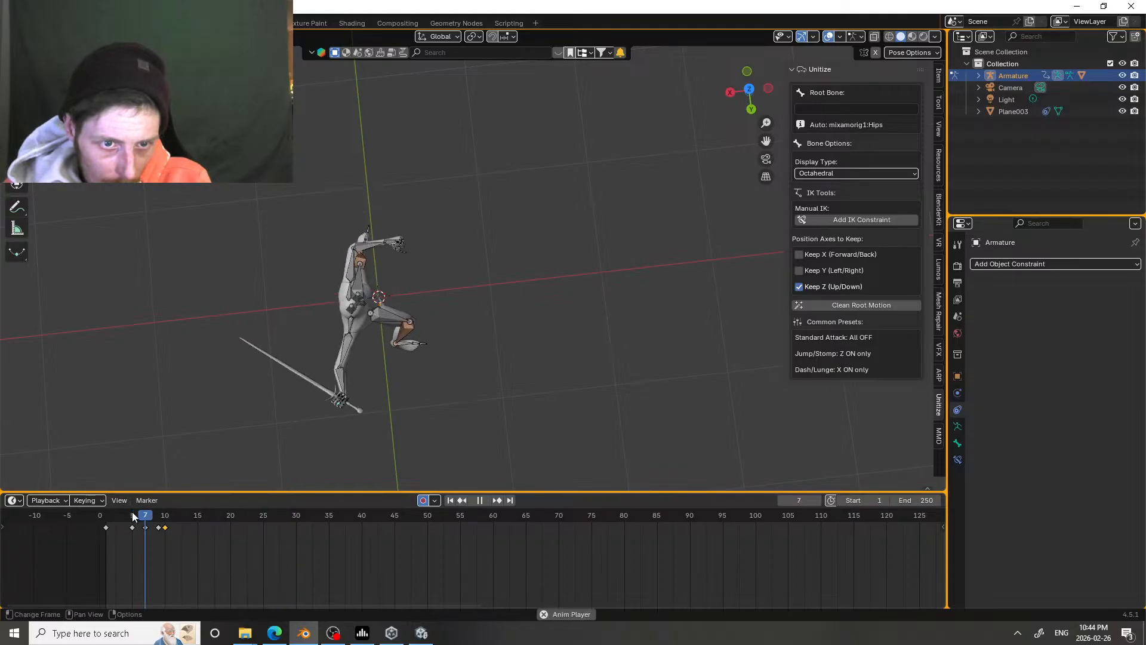
{"action": "middle_click_drag", "start_coordinate": [364, 341], "coordinate": [217, 257]}
{"action": "key", "text": "space"}
{"action": "left_click", "coordinate": [131, 513]}
{"action": "key", "text": "space"}
{"action": "left_click", "coordinate": [130, 512]}
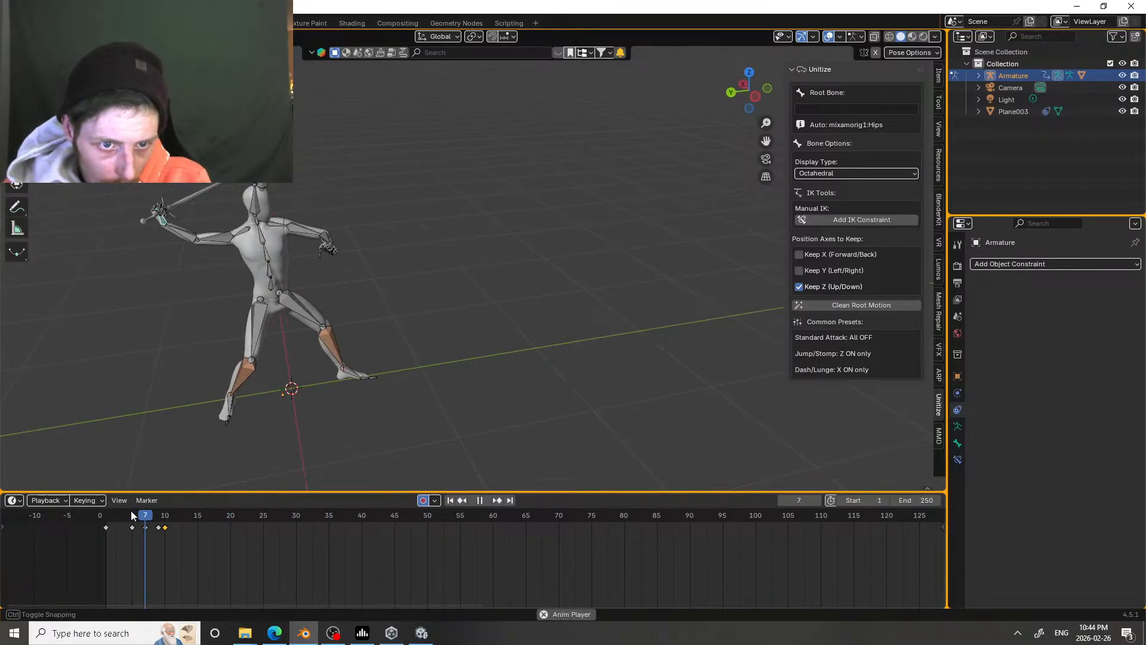
{"action": "left_click", "coordinate": [133, 512]}
{"action": "left_click", "coordinate": [134, 512]}
{"action": "left_click", "coordinate": [134, 515]}
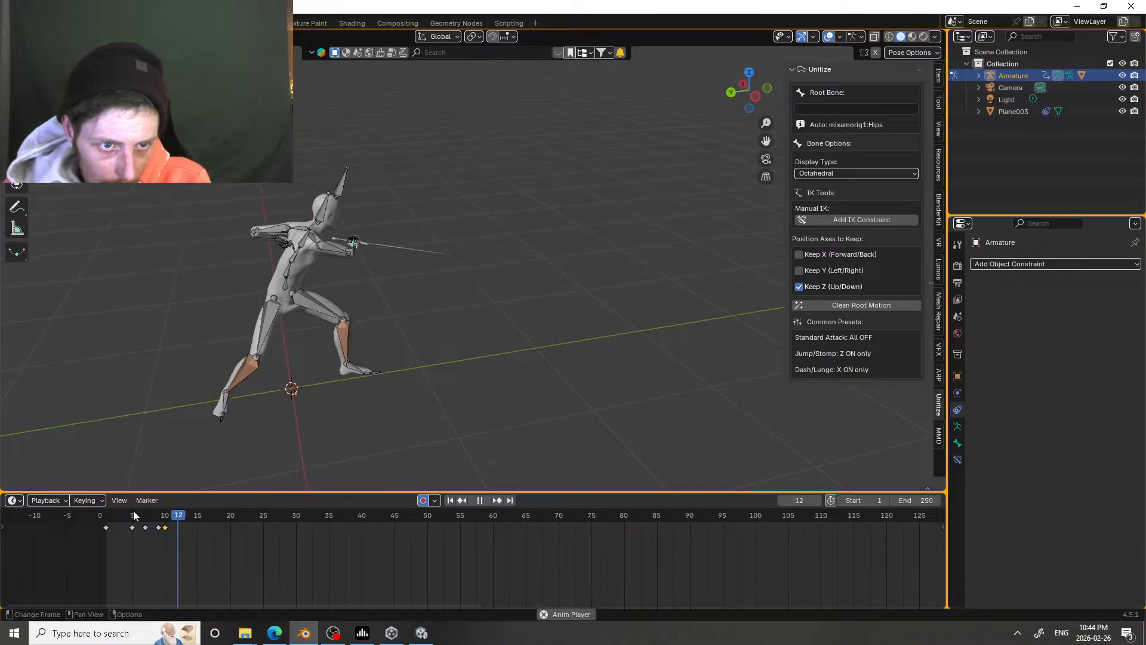
Step: At frame 5, trackball-rotate the sword hand to adjust the blade in the wind-up
{"action": "left_click_drag", "start_coordinate": [133, 514], "coordinate": [134, 512]}
{"action": "scroll", "coordinate": [159, 245], "scroll_direction": "up", "scroll_amount": 3}
{"action": "middle_click_drag", "start_coordinate": [159, 243], "coordinate": [507, 251]}
{"action": "mouse_move", "coordinate": [467, 222]}
{"action": "left_mouse_down"}
{"action": "mouse_move", "coordinate": [446, 212]}
{"action": "mouse_move", "coordinate": [455, 236]}
{"action": "mouse_move", "coordinate": [455, 222]}
{"action": "left_mouse_up"}
{"action": "scroll", "coordinate": [454, 355], "scroll_direction": "down", "scroll_amount": 3}
{"action": "middle_click_drag", "start_coordinate": [454, 355], "coordinate": [254, 264], "text": "shift"}
Step: Replay the attack repeatedly from frame 5 to examine the adjusted wind-up and strike
{"action": "key", "text": "space"}
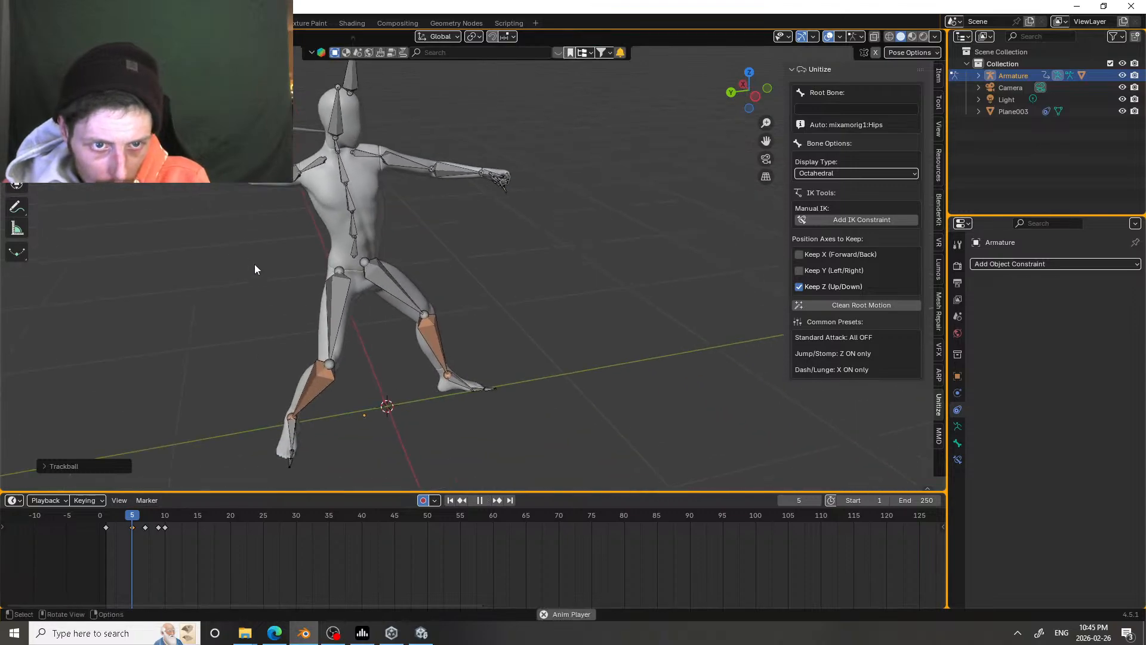
{"action": "key", "text": "space"}
{"action": "left_click", "coordinate": [131, 516]}
{"action": "key", "text": "space"}
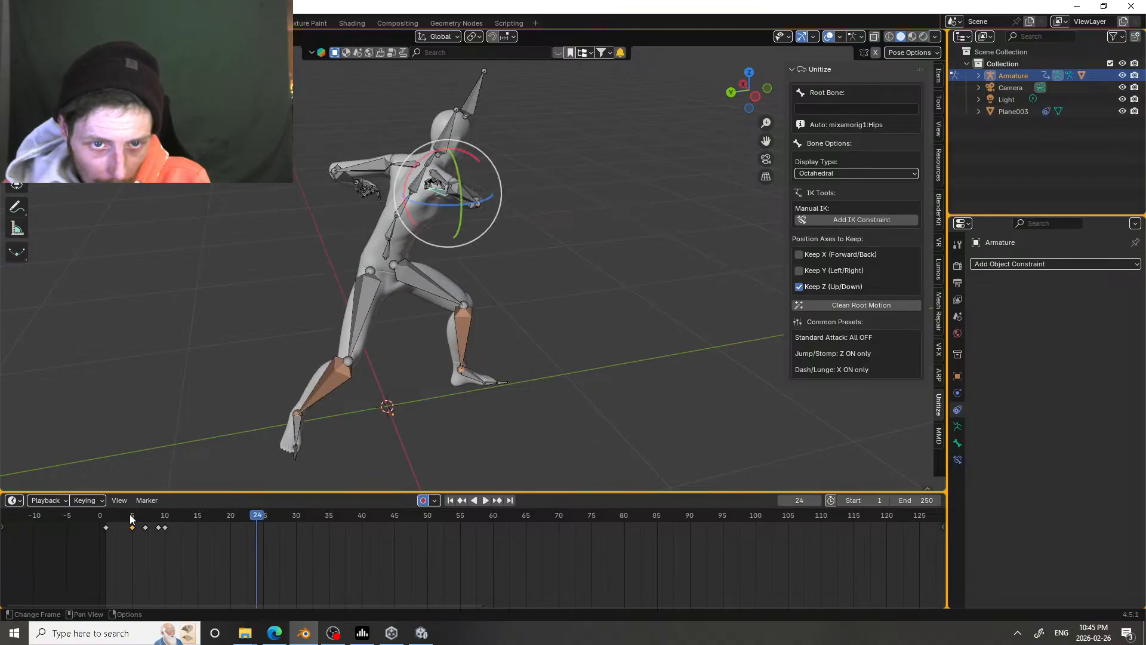
{"action": "left_click", "coordinate": [130, 516]}
{"action": "left_click", "coordinate": [131, 515]}
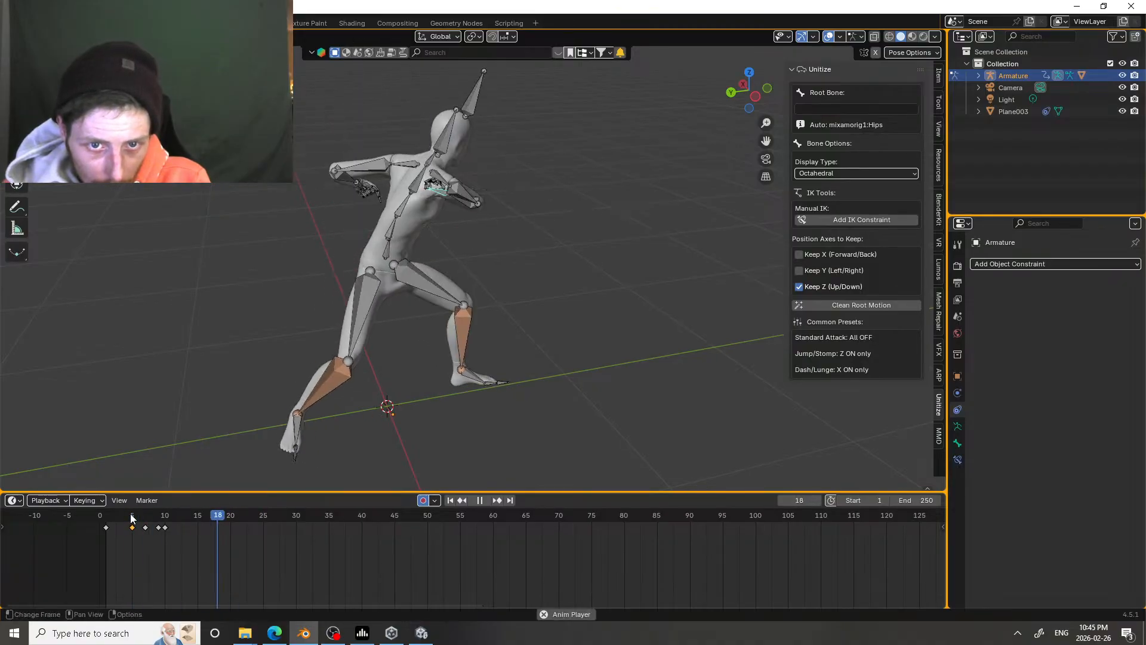
{"action": "left_click", "coordinate": [131, 515]}
{"action": "key", "text": "space"}
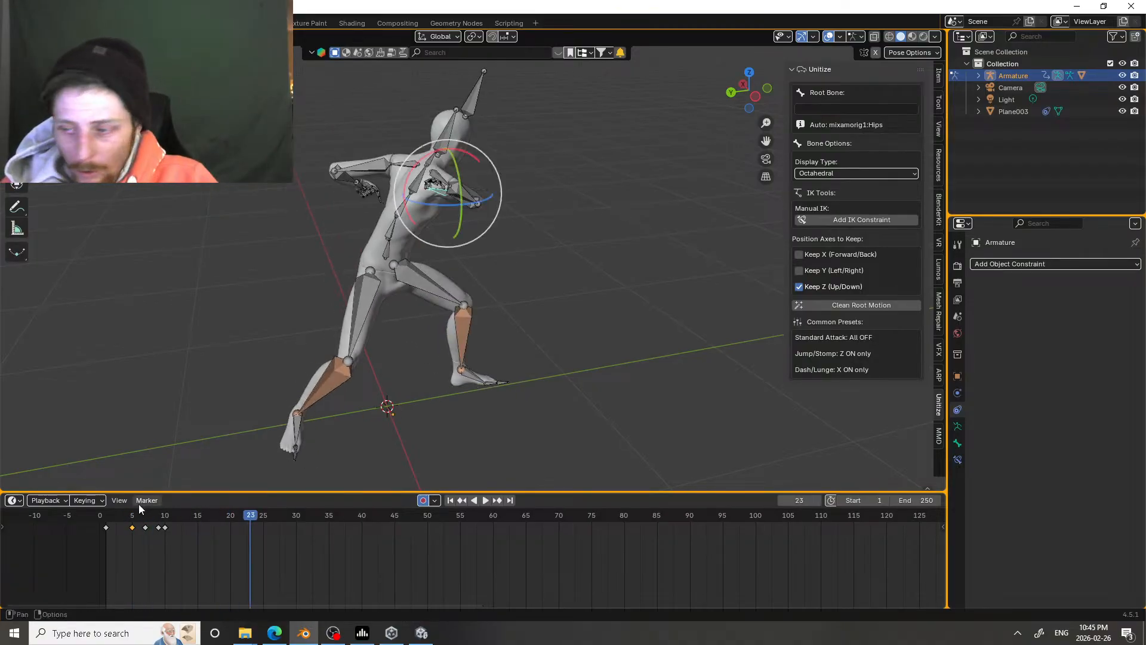
Step: Play the attack from behind, stop at frame 13 and examine the sword's end pose from several angles
{"action": "middle_click_drag", "start_coordinate": [378, 257], "coordinate": [245, 436]}
{"action": "left_click", "coordinate": [131, 515]}
{"action": "key", "text": "space"}
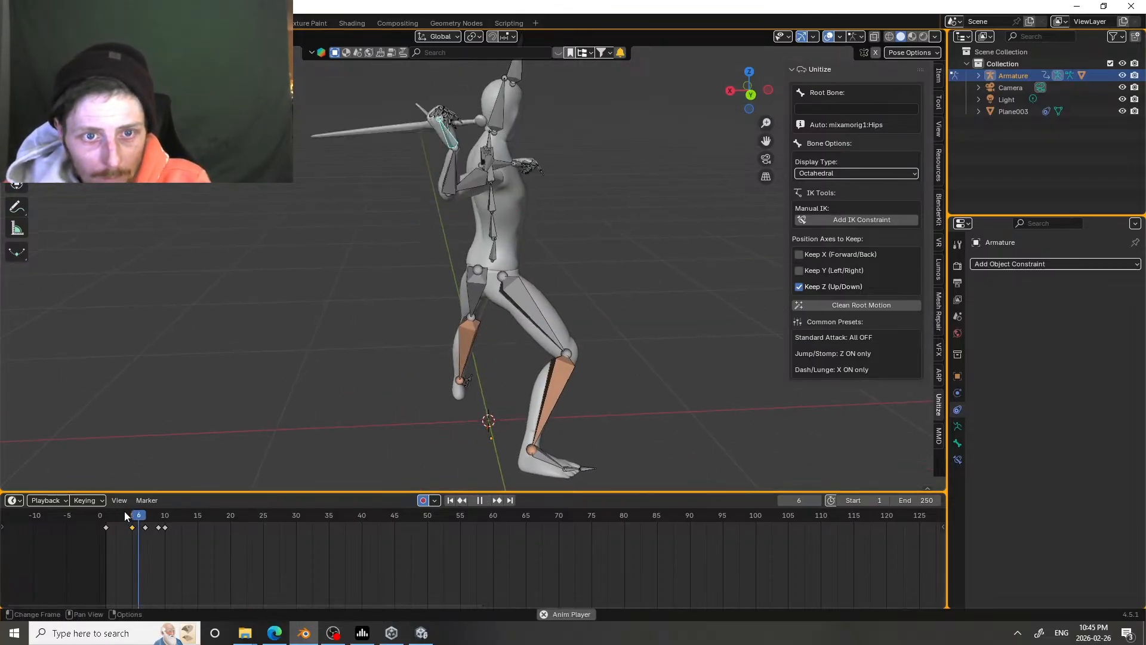
{"action": "middle_click_drag", "start_coordinate": [581, 212], "coordinate": [520, 253], "text": "shift"}
{"action": "key", "text": "space"}
{"action": "left_click_drag", "start_coordinate": [171, 514], "coordinate": [184, 493]}
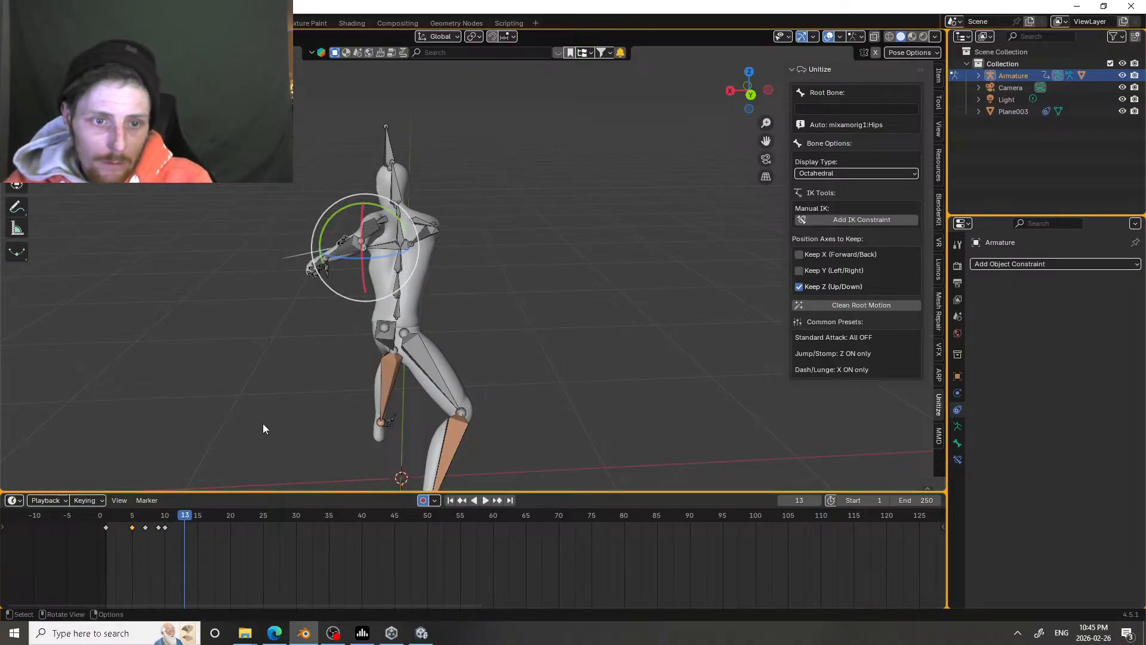
{"action": "middle_click_drag", "start_coordinate": [263, 428], "coordinate": [388, 309]}
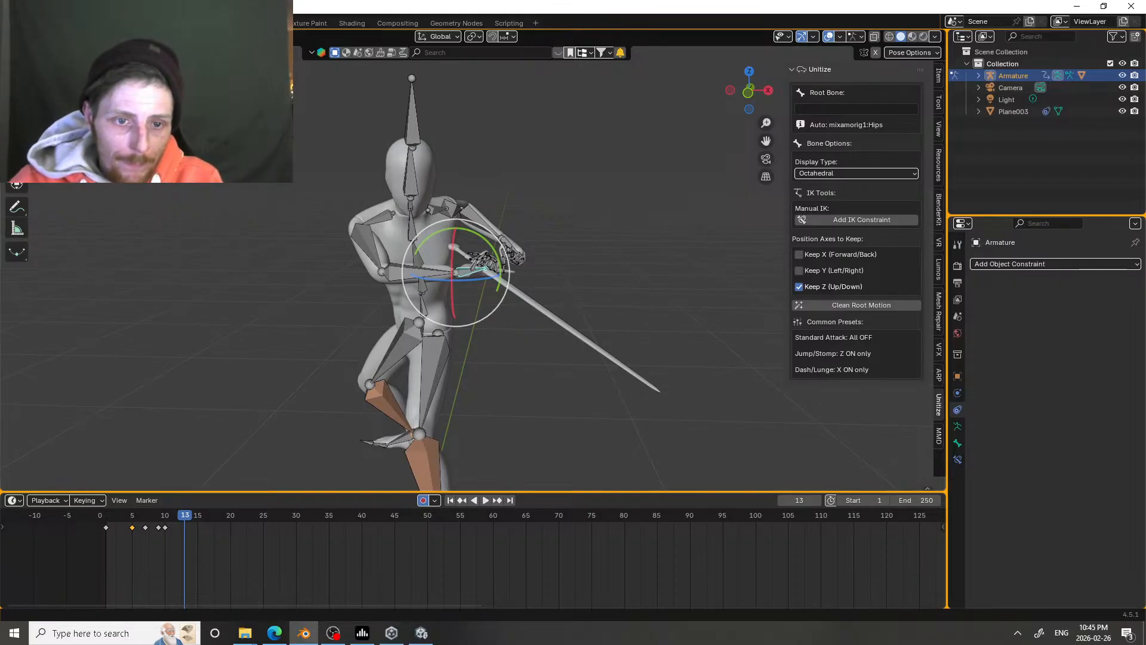
{"action": "middle_click_drag", "start_coordinate": [365, 303], "coordinate": [472, 274]}
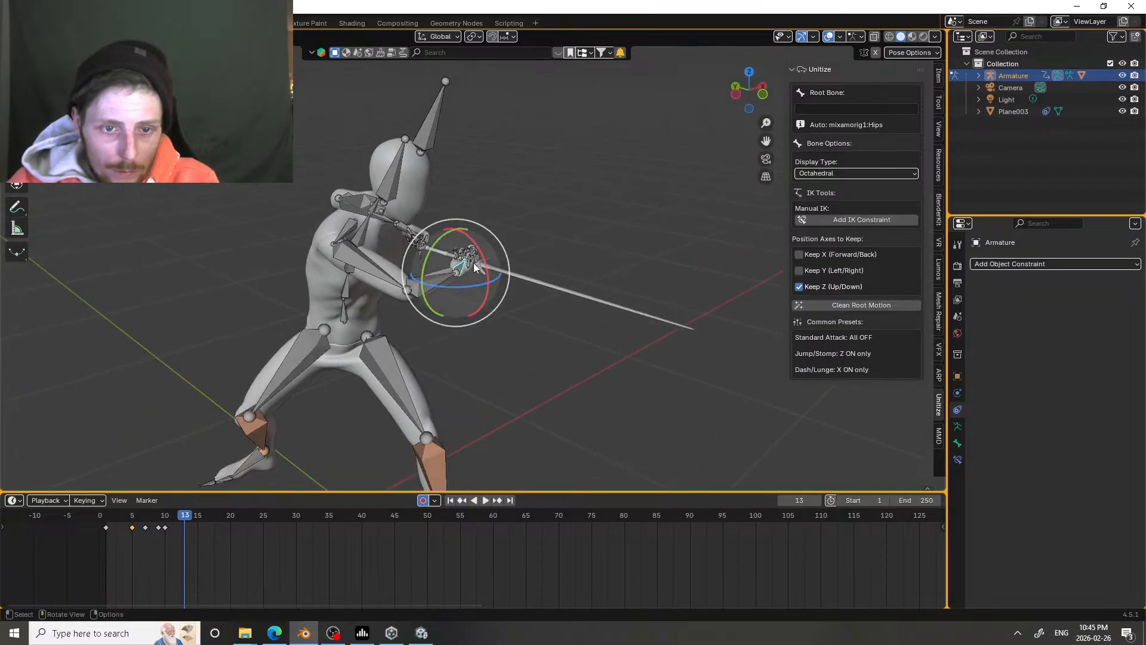
Step: Delete the sword hand's keyframe at frame 9
{"action": "left_click", "coordinate": [156, 528]}
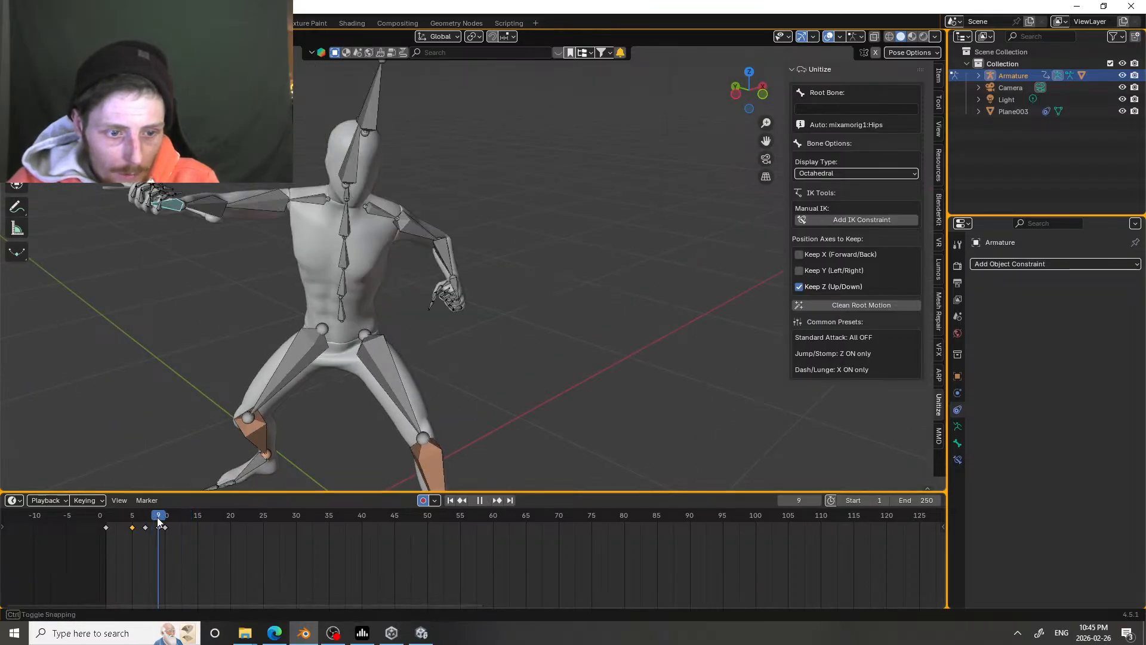
{"action": "left_click", "coordinate": [158, 531]}
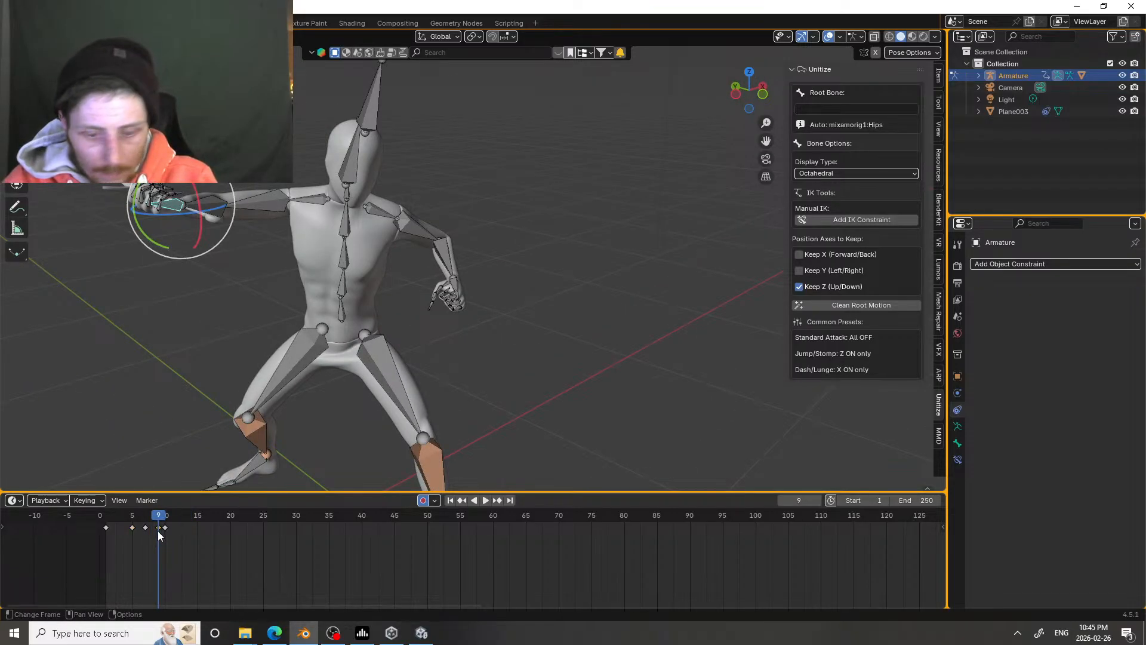
{"action": "key", "text": "Delete"}
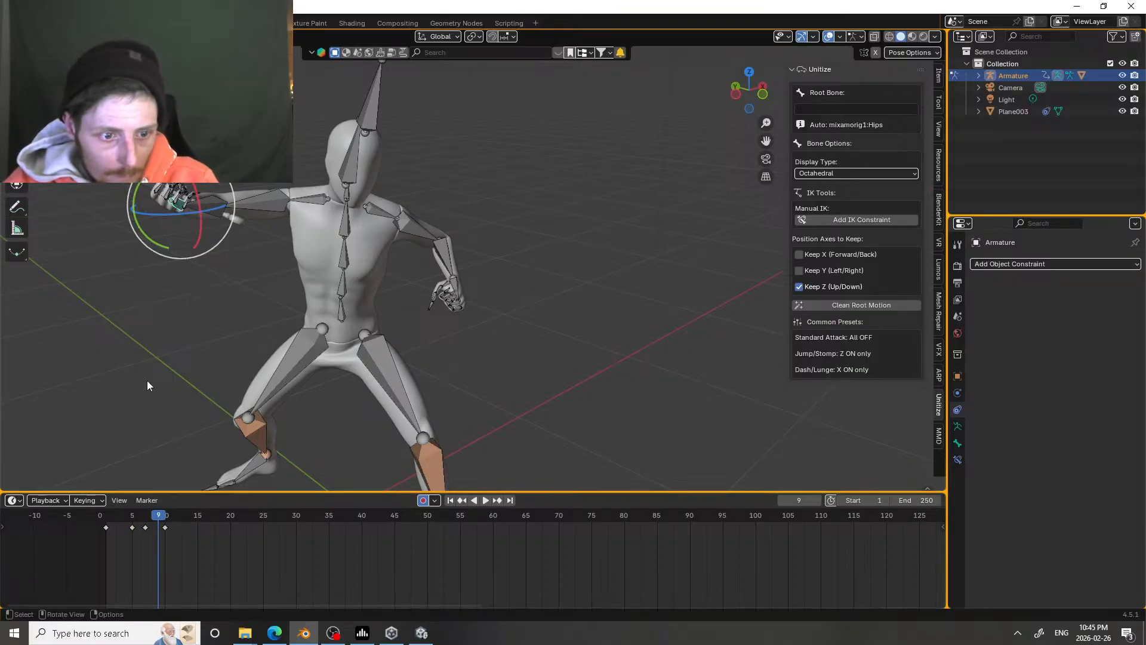
Step: At frame 10, rotate the sword hand to re-angle the blade for the strike
{"action": "key", "text": "Right"}
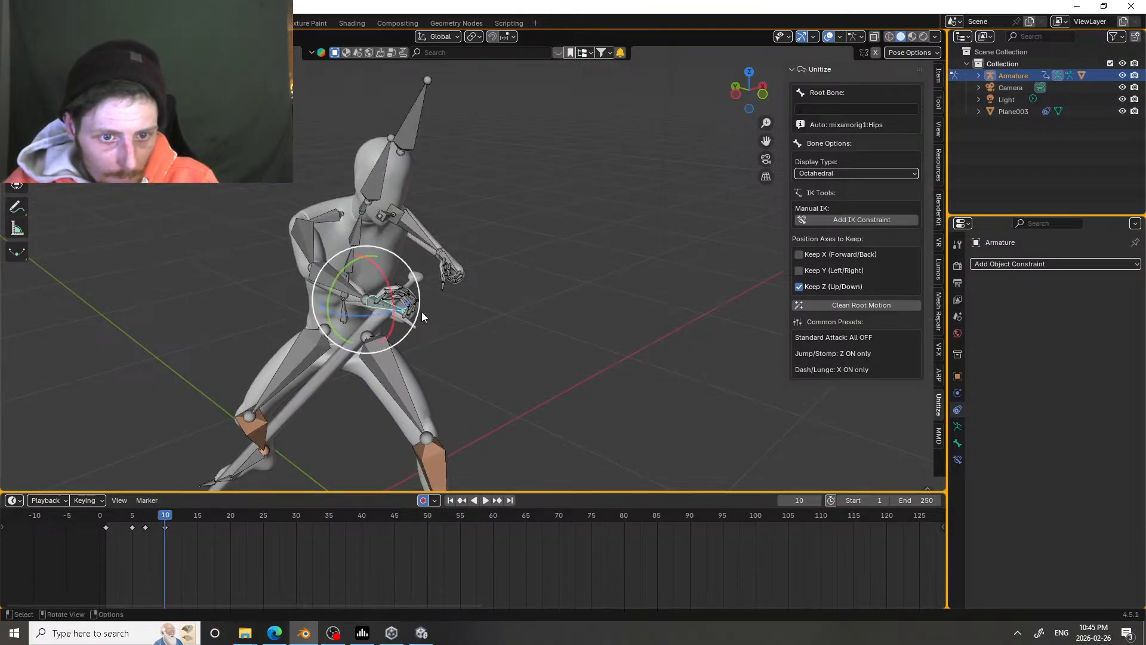
{"action": "middle_click_drag", "start_coordinate": [422, 312], "coordinate": [455, 305]}
{"action": "left_click_drag", "start_coordinate": [395, 339], "coordinate": [388, 352]}
{"action": "middle_click_drag", "start_coordinate": [388, 352], "coordinate": [282, 353]}
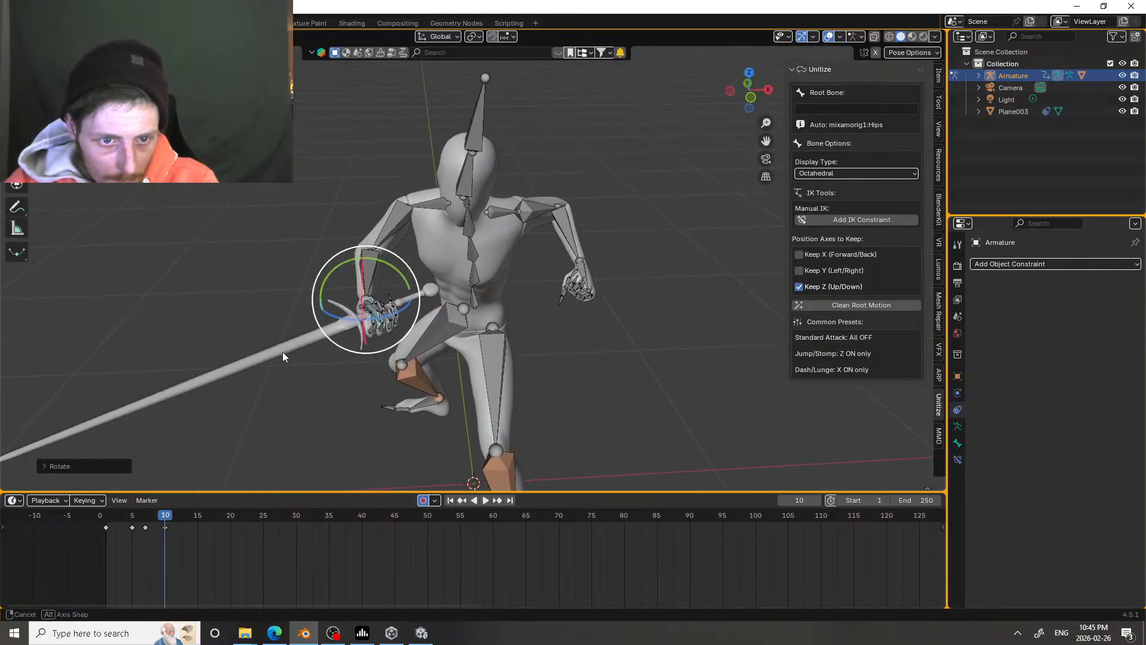
Step: Pose the sword hand for the follow-through by rotating it at frame 13 and again at frame 17
{"action": "mouse_move", "coordinate": [166, 515]}
{"action": "left_mouse_down"}
{"action": "mouse_move", "coordinate": [200, 514]}
{"action": "mouse_move", "coordinate": [165, 507]}
{"action": "mouse_move", "coordinate": [184, 506]}
{"action": "left_mouse_up"}
{"action": "left_click_drag", "start_coordinate": [568, 291], "coordinate": [532, 264]}
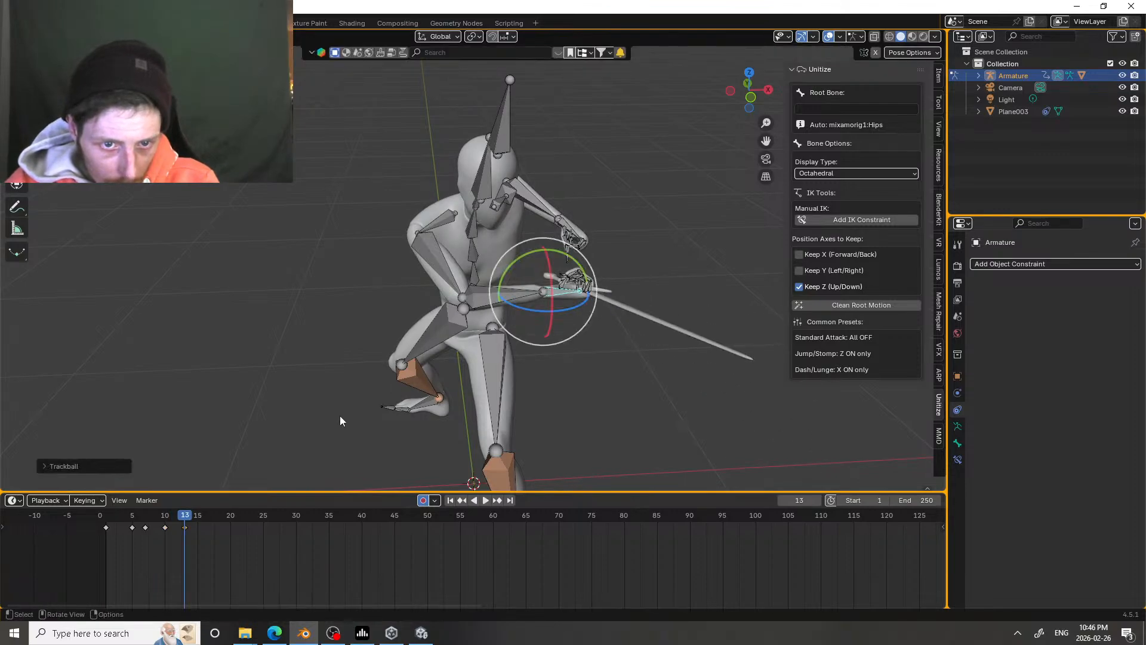
{"action": "left_click_drag", "start_coordinate": [180, 518], "coordinate": [210, 517]}
{"action": "left_click_drag", "start_coordinate": [550, 287], "coordinate": [513, 291]}
{"action": "middle_click_drag", "start_coordinate": [505, 283], "coordinate": [611, 249]}
Step: Replay the attack from frame 5 and scrub between frames 8 and 16 to examine the sword's follow-through
{"action": "key", "text": "space"}
{"action": "left_click_drag", "start_coordinate": [203, 521], "coordinate": [132, 519]}
{"action": "left_click", "coordinate": [132, 519]}
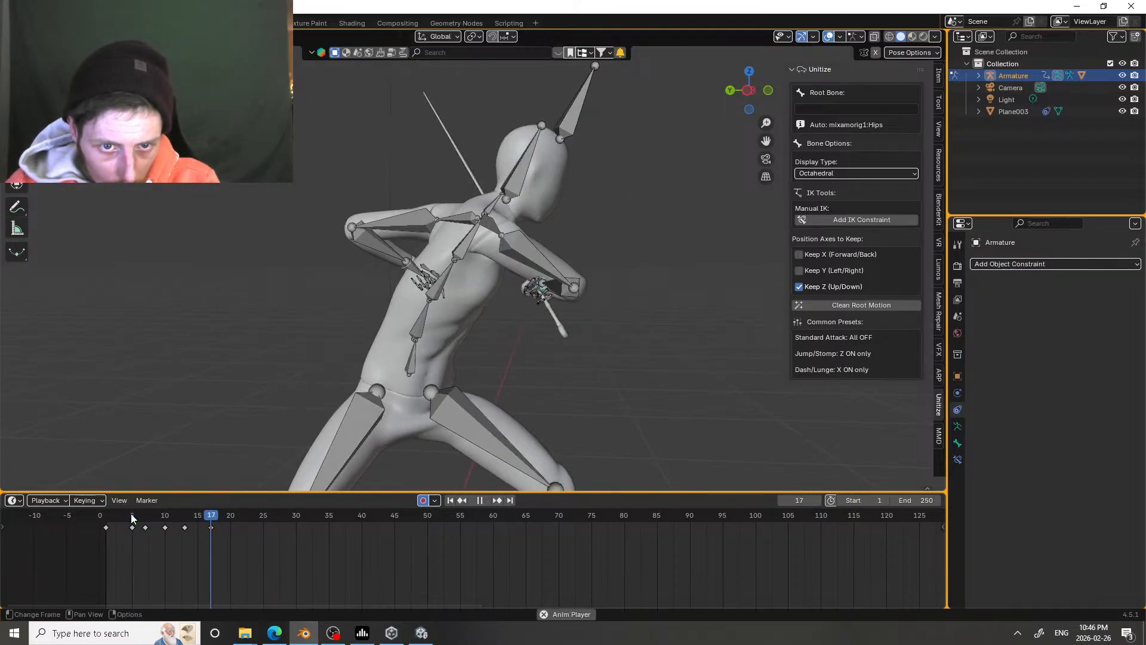
{"action": "key", "text": "space"}
{"action": "middle_click_drag", "start_coordinate": [529, 362], "coordinate": [393, 405]}
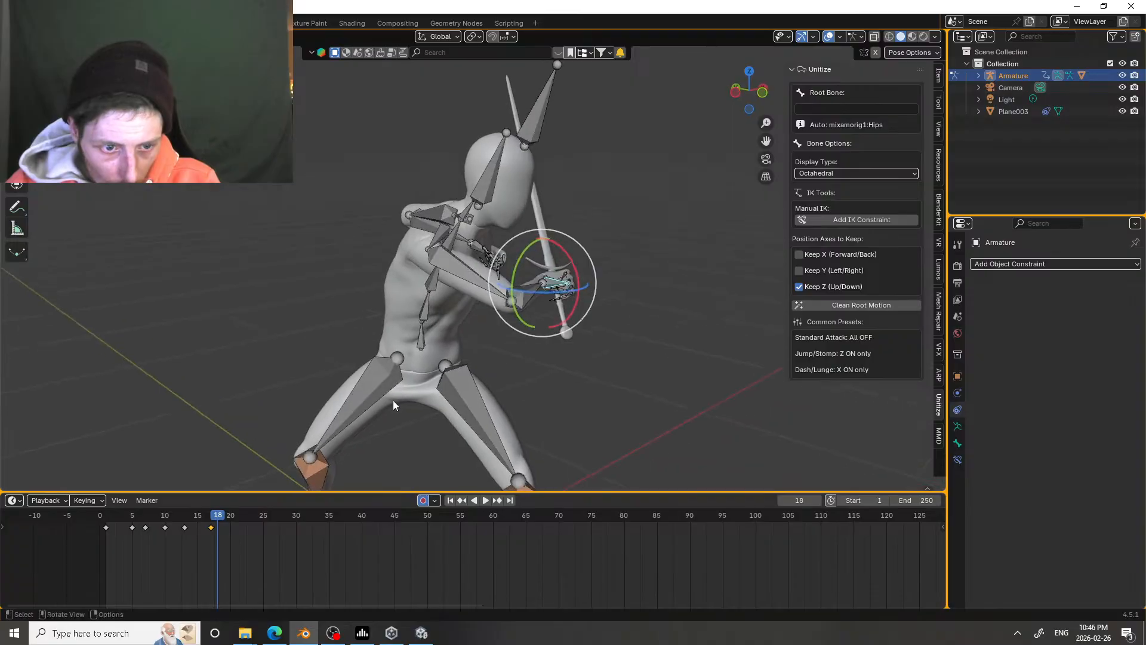
{"action": "mouse_move", "coordinate": [152, 519]}
{"action": "left_mouse_down"}
{"action": "mouse_move", "coordinate": [216, 518]}
{"action": "mouse_move", "coordinate": [151, 517]}
{"action": "left_mouse_up"}
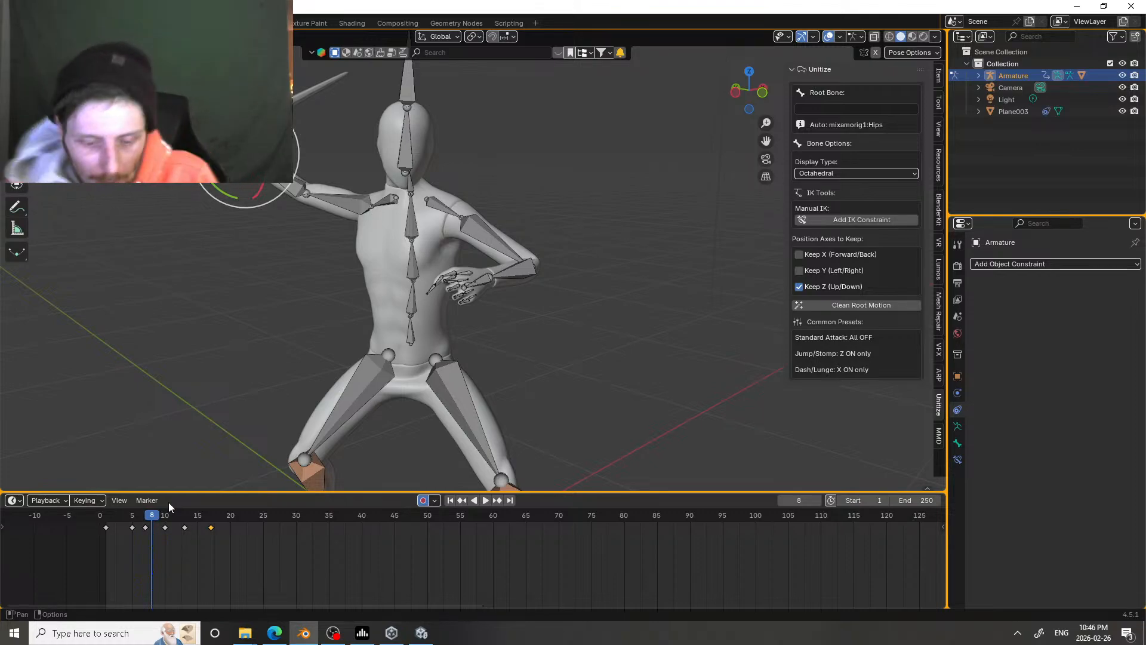
{"action": "left_click_drag", "start_coordinate": [160, 517], "coordinate": [205, 518]}
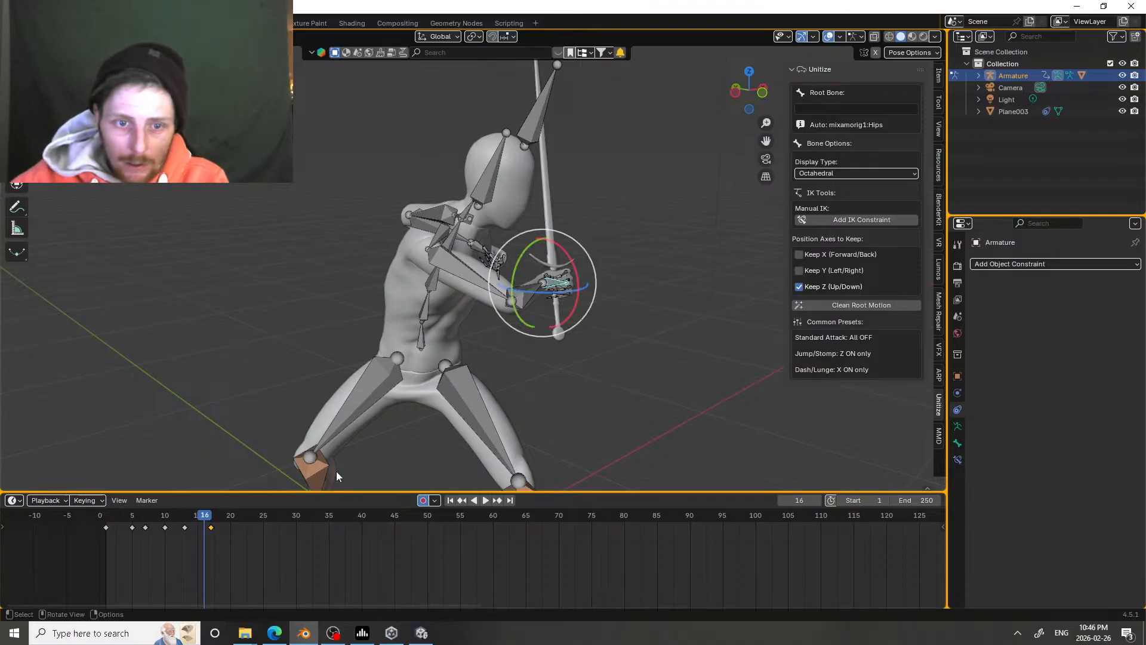
Step: At frame 17, trackball-rotate two neighbouring spine bones to lean the torso slightly further into the follow-through
{"action": "left_click_drag", "start_coordinate": [208, 517], "coordinate": [211, 517]}
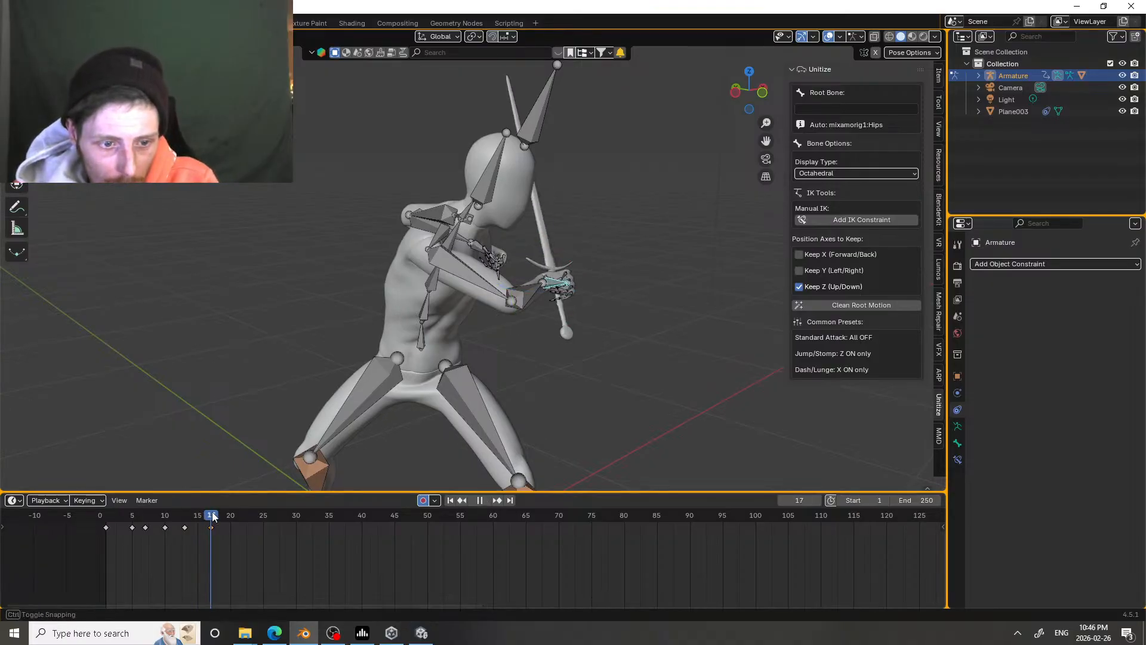
{"action": "key", "text": "r"}
{"action": "key", "text": "r"}
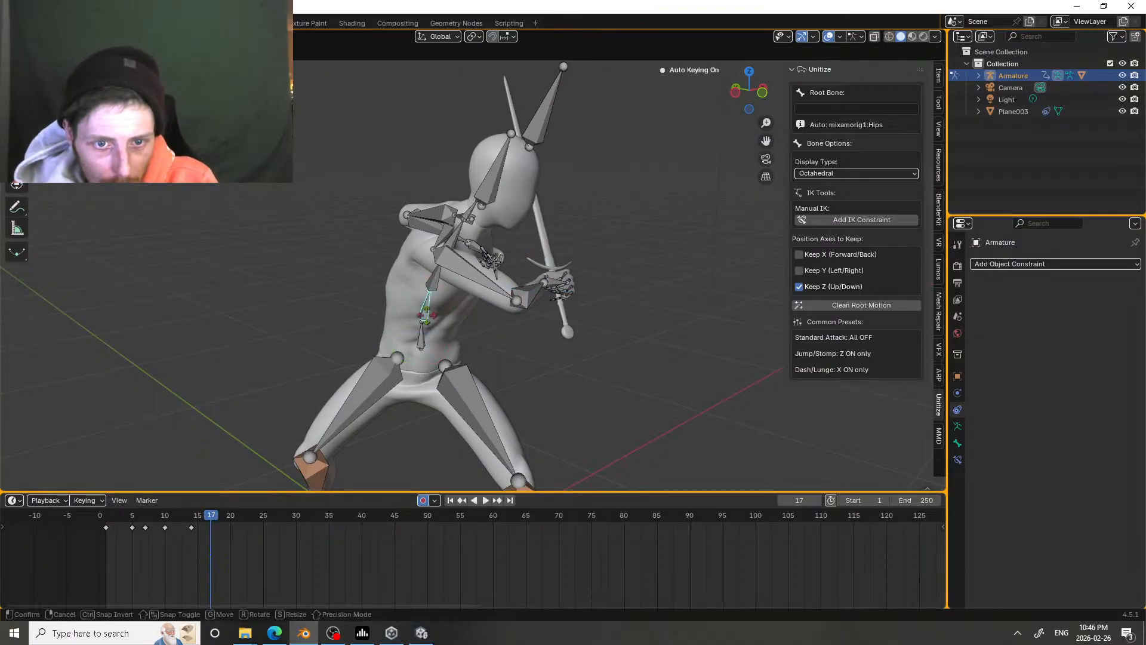
{"action": "left_click", "coordinate": [437, 278]}
{"action": "left_click", "coordinate": [435, 276]}
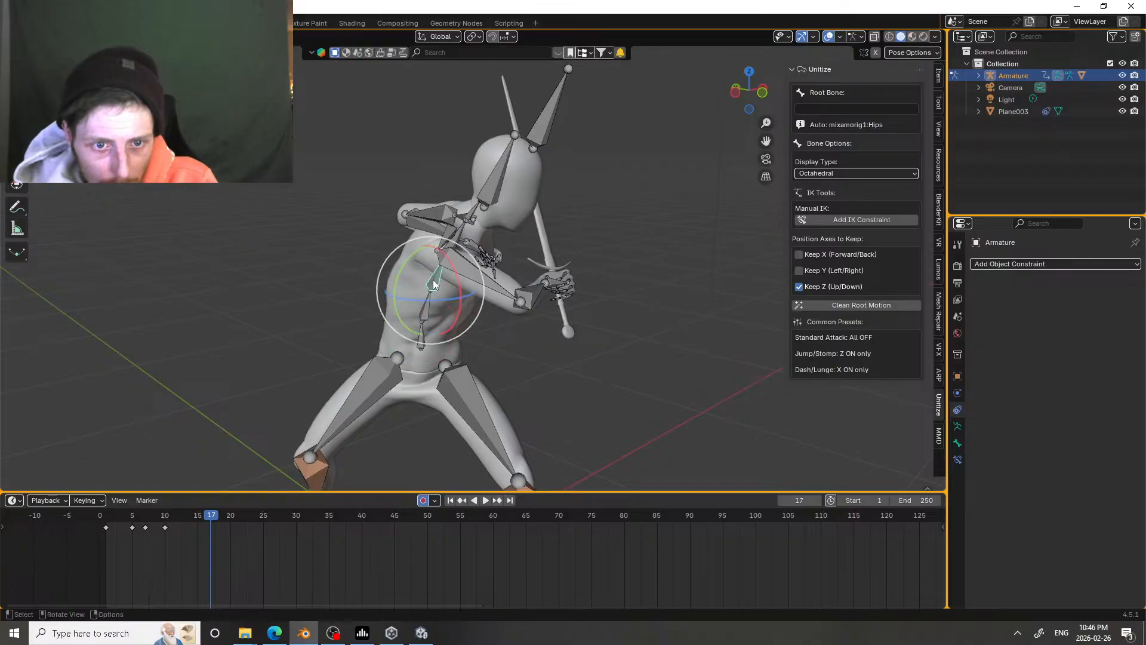
{"action": "key", "text": "r"}
{"action": "key", "text": "r"}
{"action": "left_click", "coordinate": [437, 282]}
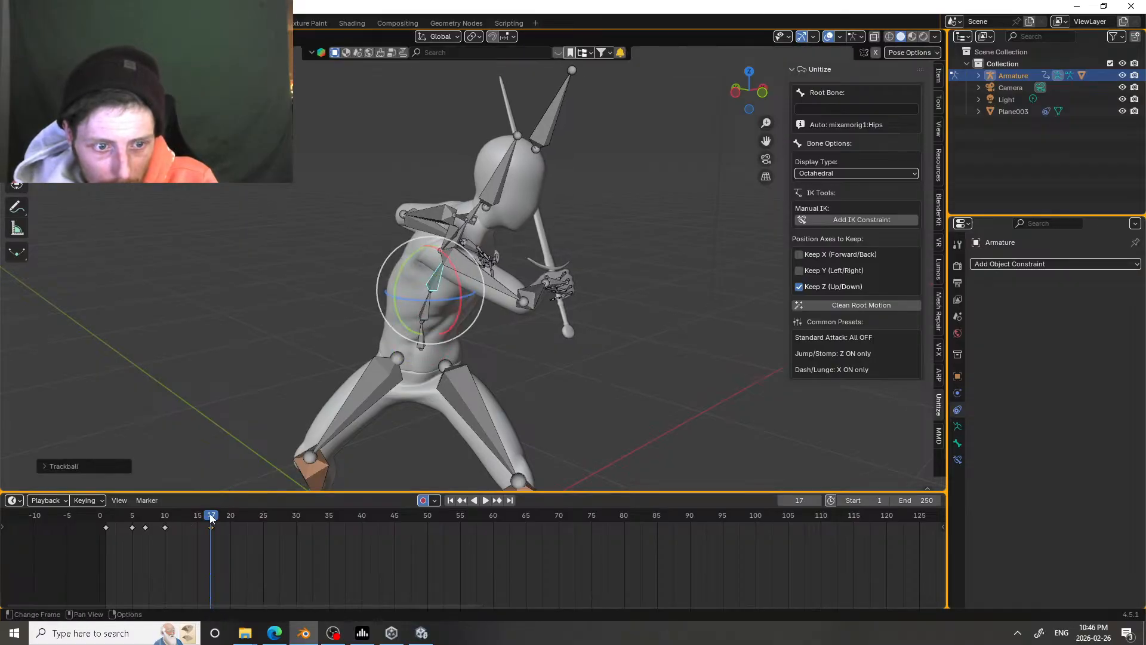
Step: Review the attack between frames 5 and 17, and rotate the sword arm's forearm at frame 17 to adjust the follow-through
{"action": "left_click_drag", "start_coordinate": [211, 518], "coordinate": [132, 504]}
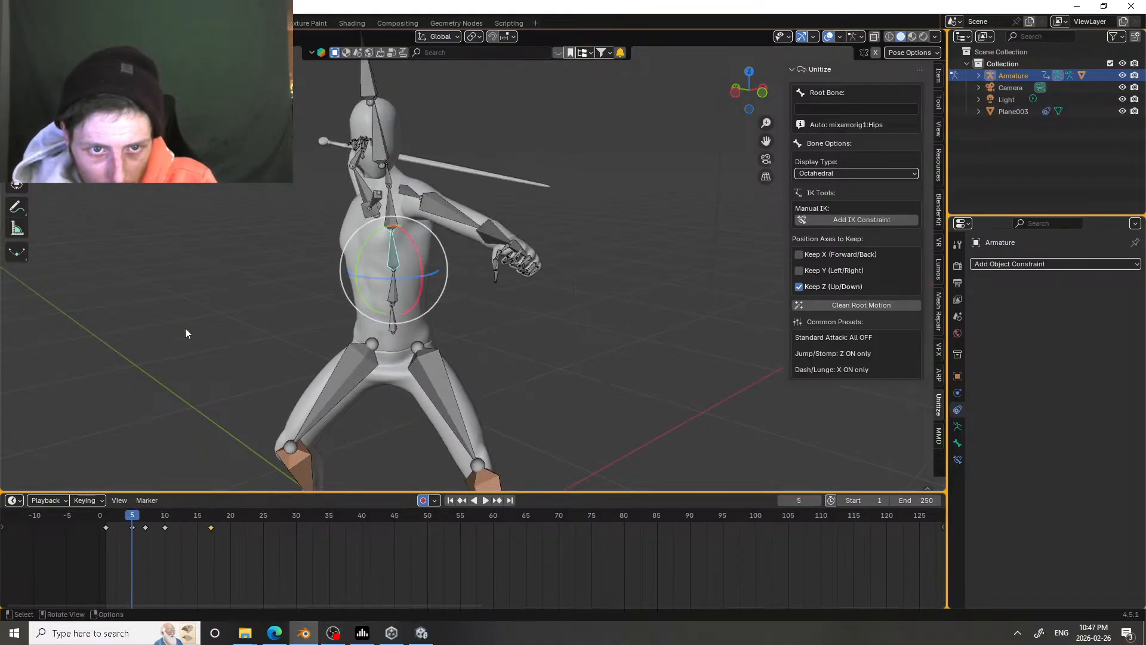
{"action": "middle_click_drag", "start_coordinate": [186, 332], "coordinate": [391, 334]}
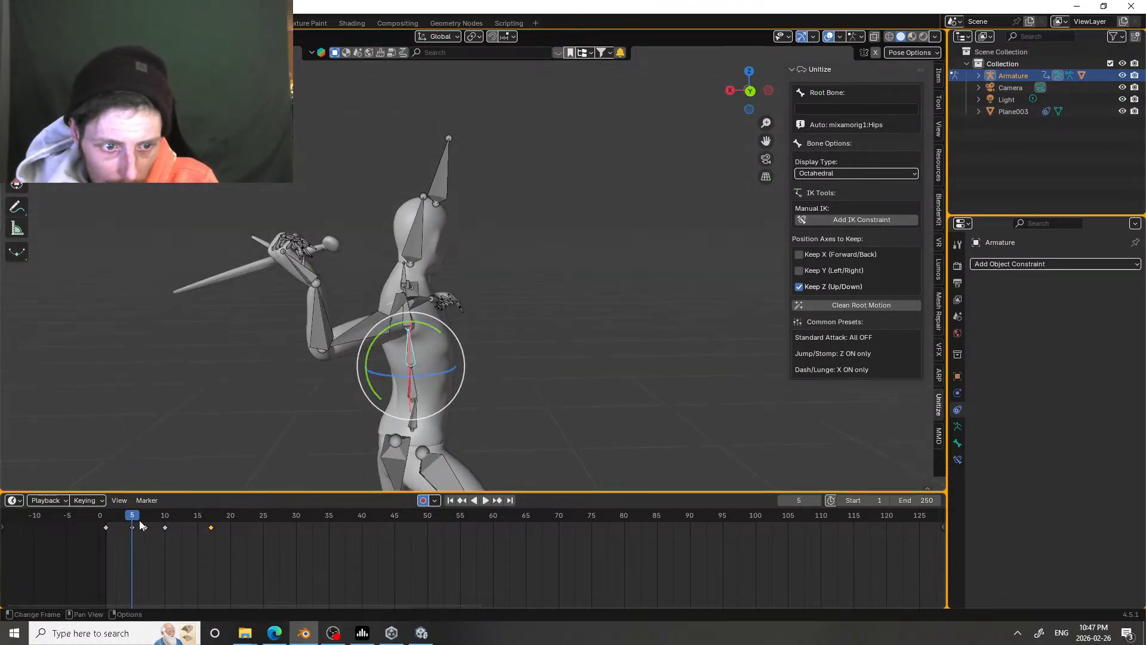
{"action": "left_click_drag", "start_coordinate": [142, 525], "coordinate": [211, 503]}
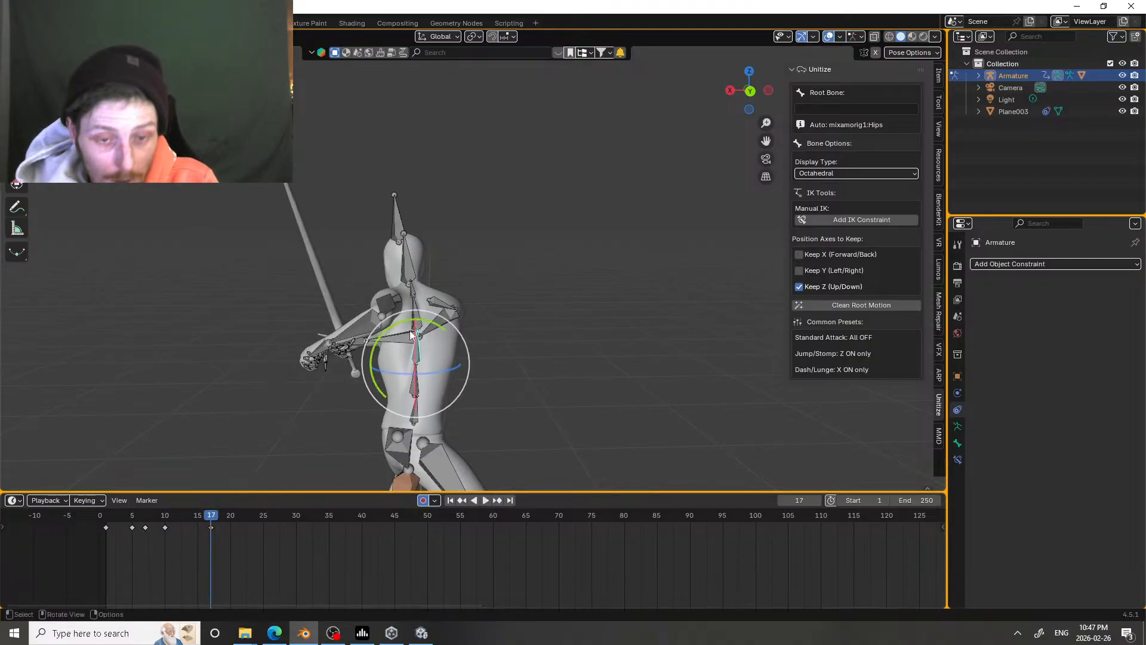
{"action": "middle_click_drag", "start_coordinate": [411, 334], "coordinate": [263, 287]}
{"action": "left_click", "coordinate": [467, 367]}
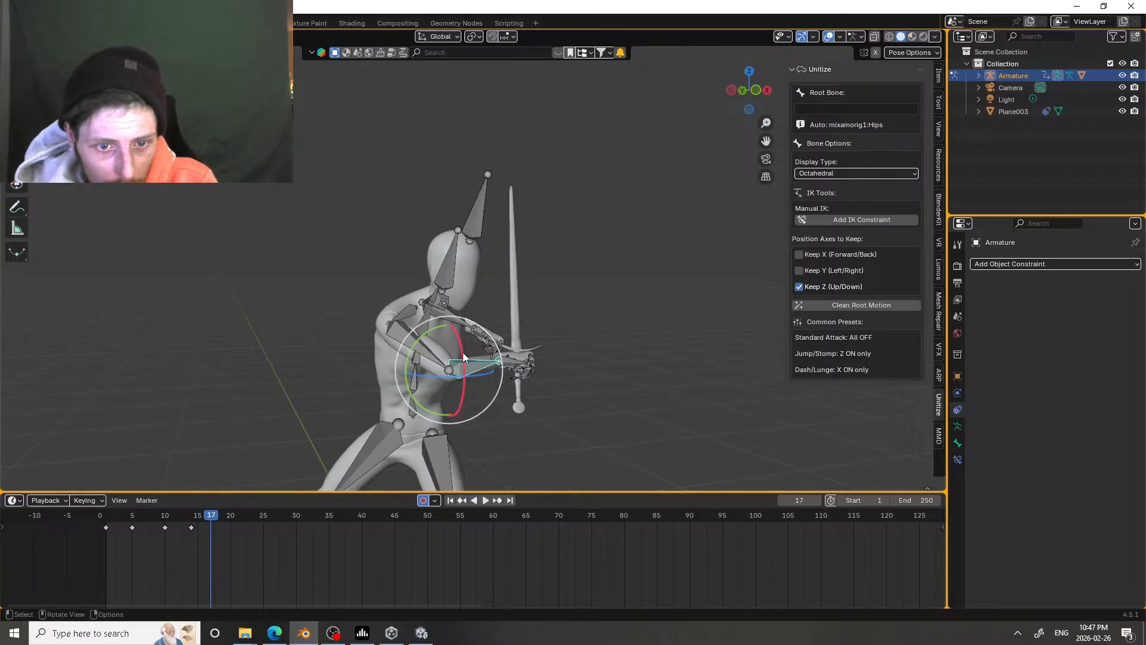
{"action": "left_click_drag", "start_coordinate": [462, 349], "coordinate": [458, 343]}
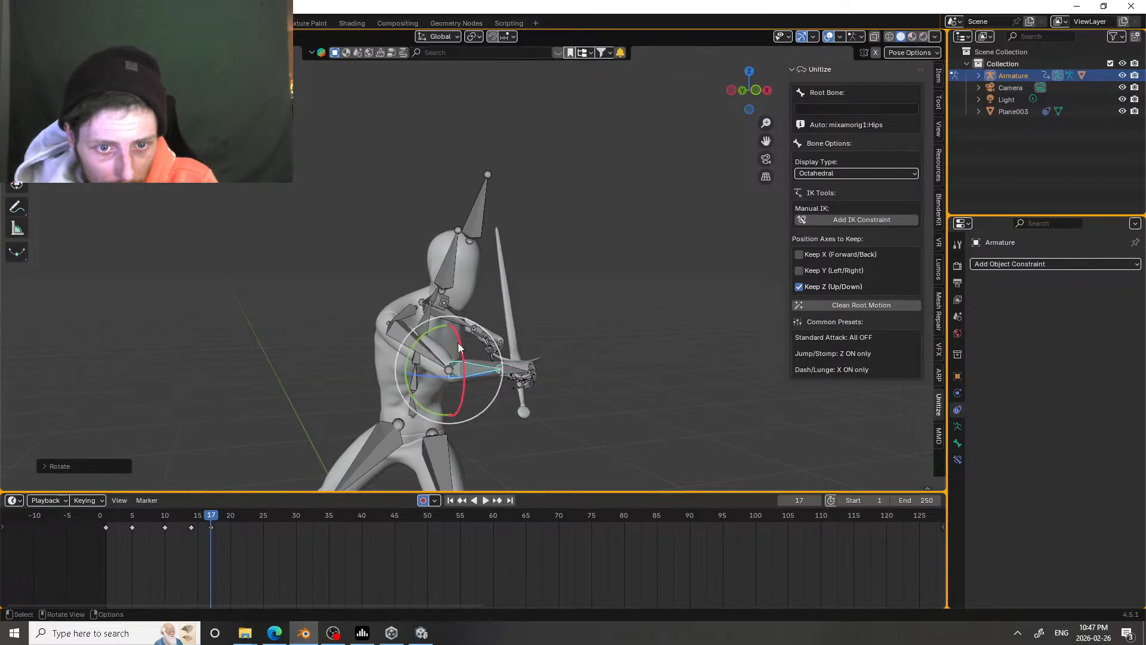
{"action": "mouse_move", "coordinate": [458, 342]}
{"action": "middle_mouse_down"}
{"action": "mouse_move", "coordinate": [499, 325]}
{"action": "mouse_move", "coordinate": [468, 345]}
{"action": "middle_mouse_up"}
Step: Rotate the sword arm's upper arm slightly at frame 17 to refine the end of the swing
{"action": "left_click", "coordinate": [426, 361]}
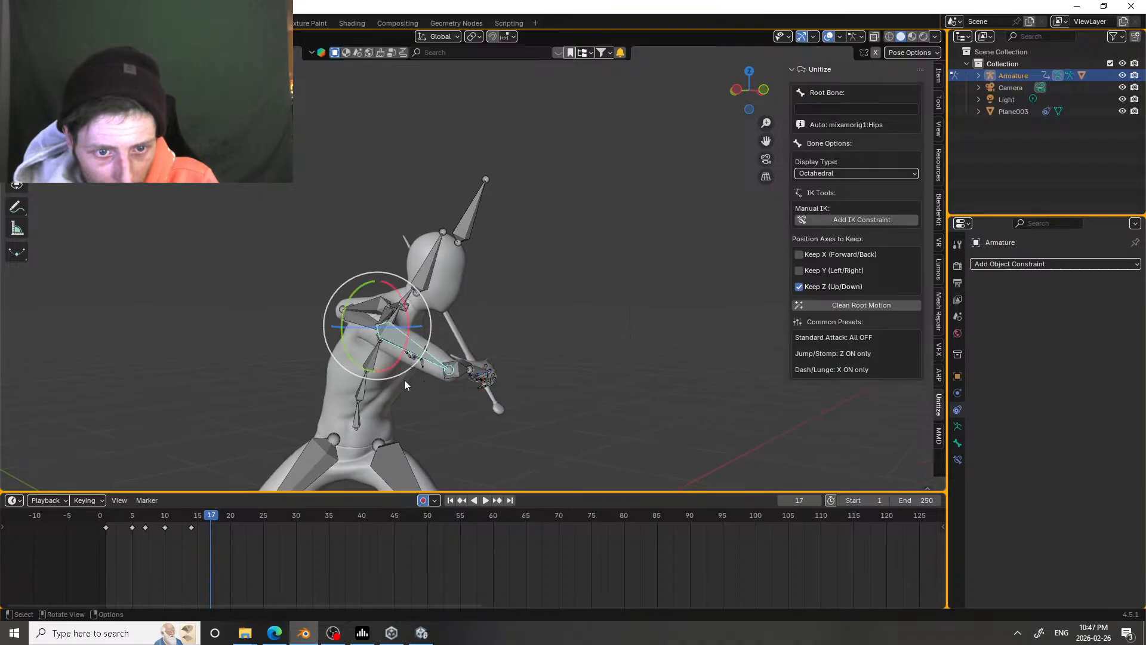
{"action": "left_click_drag", "start_coordinate": [404, 379], "coordinate": [400, 354]}
{"action": "left_click_drag", "start_coordinate": [210, 517], "coordinate": [209, 493]}
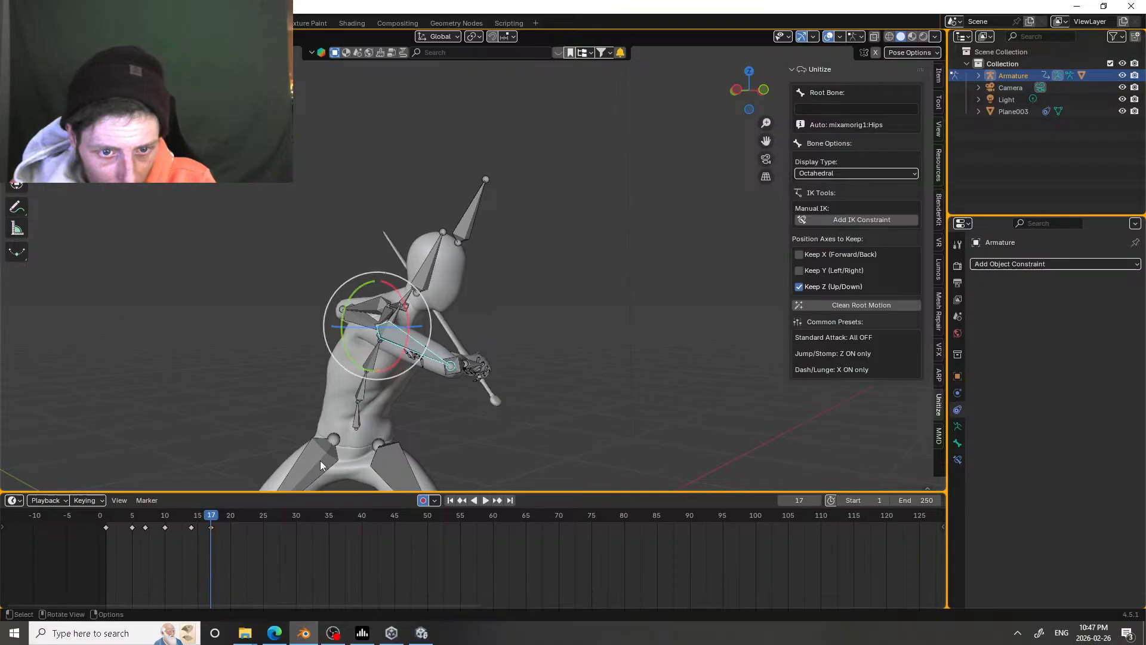
Step: Try rotating the sword hand at frame 17 to tip the blade further down in the follow-through
{"action": "left_click", "coordinate": [469, 360]}
{"action": "key", "text": "r"}
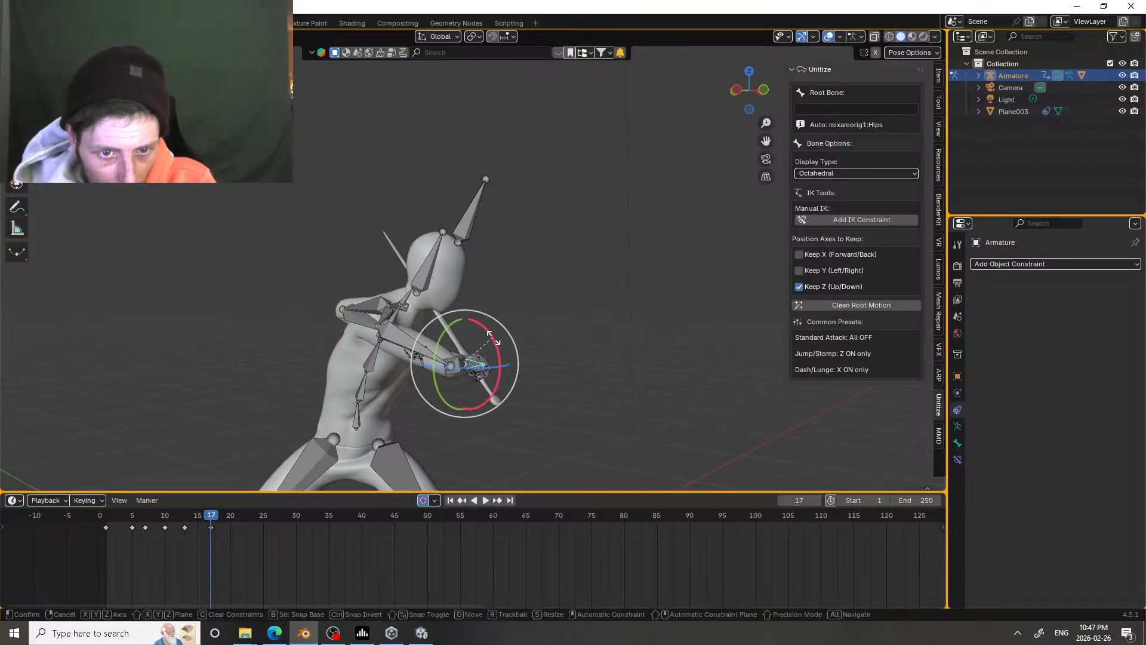
{"action": "left_click_drag", "start_coordinate": [494, 338], "coordinate": [481, 328]}
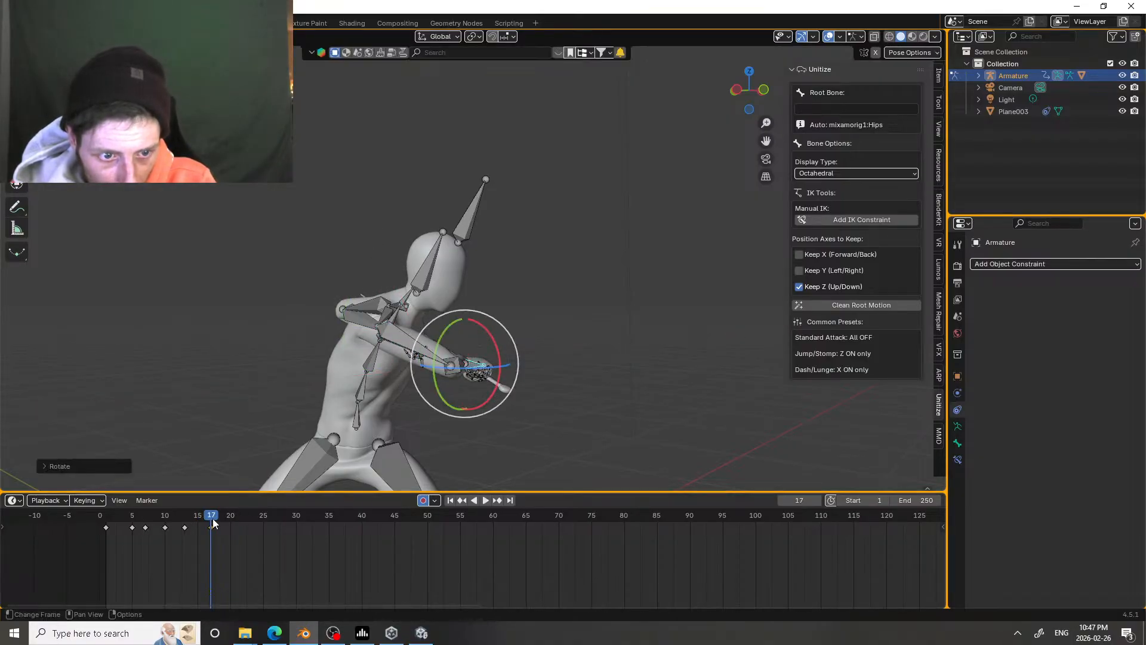
Step: Replay the attack from the wind-up and again from around frame 9, viewing the swing from behind the character
{"action": "left_click_drag", "start_coordinate": [212, 519], "coordinate": [139, 514]}
{"action": "key", "text": "space"}
{"action": "key", "text": "space"}
{"action": "middle_click_drag", "start_coordinate": [149, 466], "coordinate": [361, 400]}
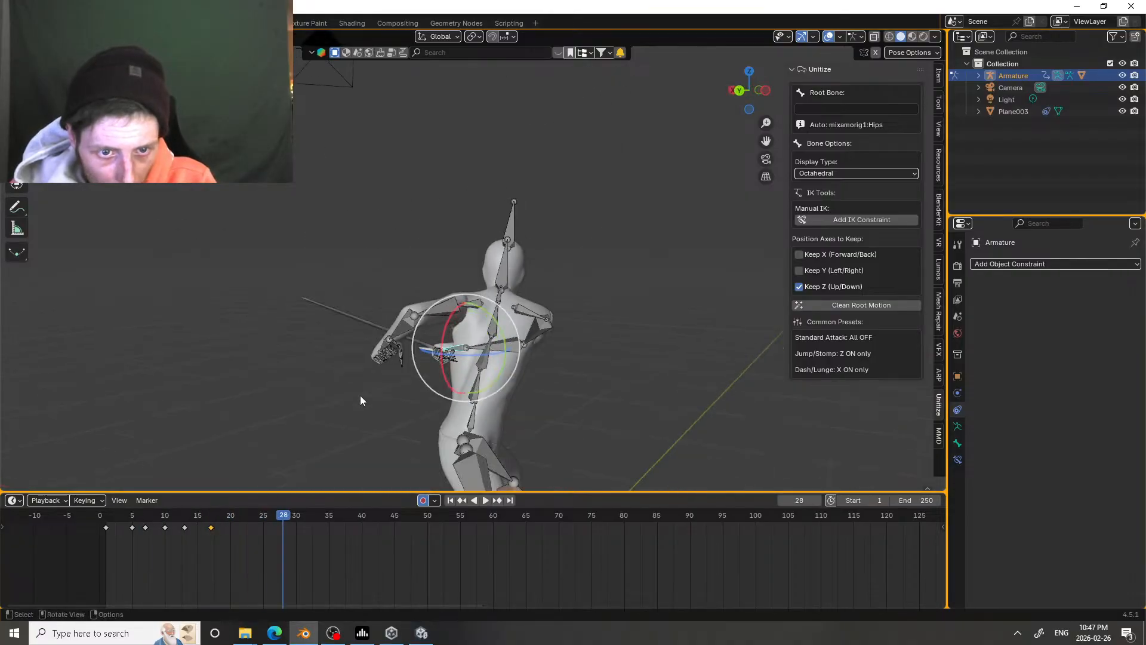
{"action": "left_click", "coordinate": [156, 512]}
{"action": "key", "text": "space"}
{"action": "left_click", "coordinate": [156, 513]}
{"action": "left_click", "coordinate": [158, 512]}
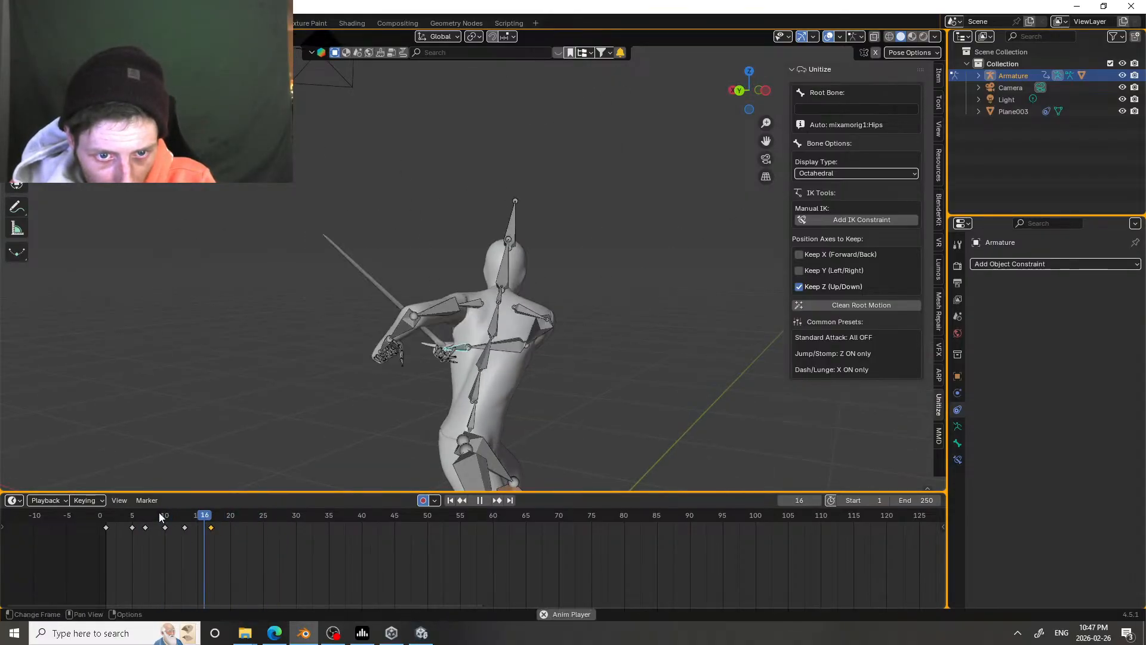
{"action": "left_click", "coordinate": [159, 513]}
{"action": "key", "text": "space"}
Step: Undo the sword hand's rotation at frame 17
{"action": "key", "text": "ctrl+z"}
{"action": "key", "text": "ctrl+z"}
{"action": "key", "text": "ctrl+z"}
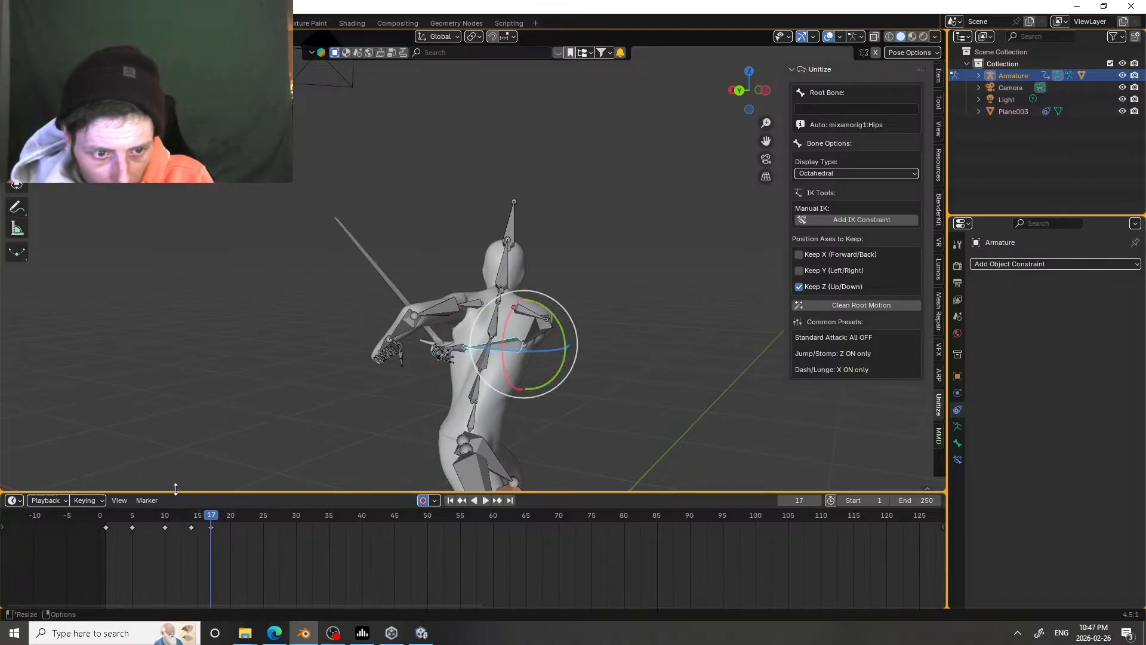
{"action": "key", "text": "ctrl+z"}
Step: Replay the attack repeatedly from around frames 8 and 9 to examine the strike, and stop playback at frame 19
{"action": "left_click", "coordinate": [156, 512]}
{"action": "key", "text": "space"}
{"action": "left_click", "coordinate": [157, 512]}
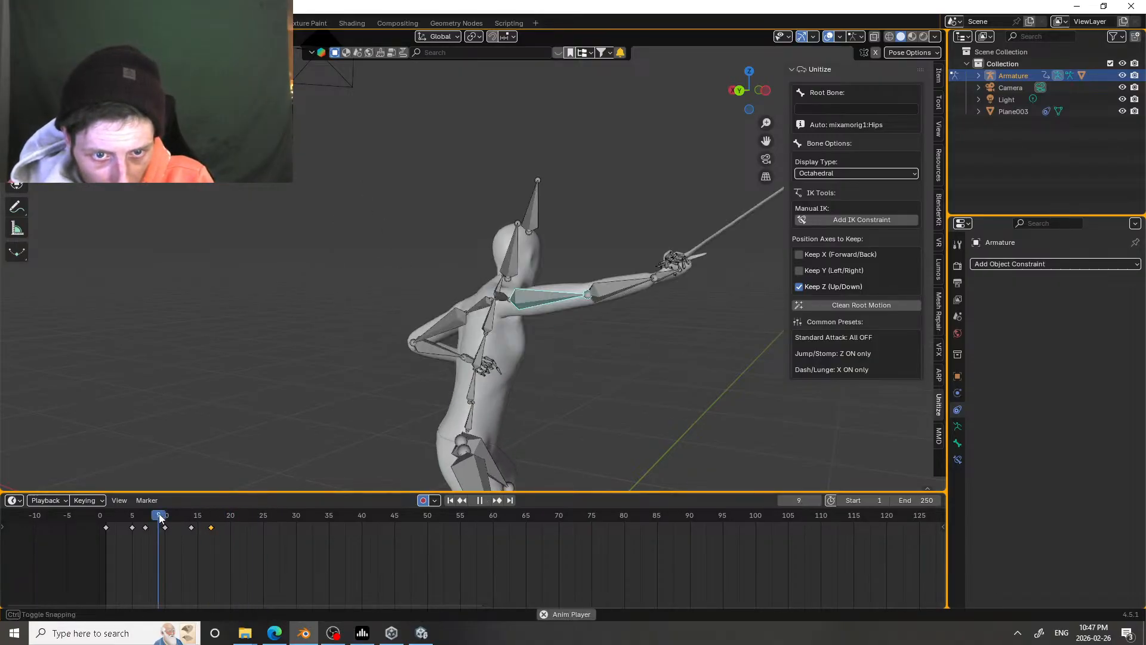
{"action": "left_click", "coordinate": [151, 513]}
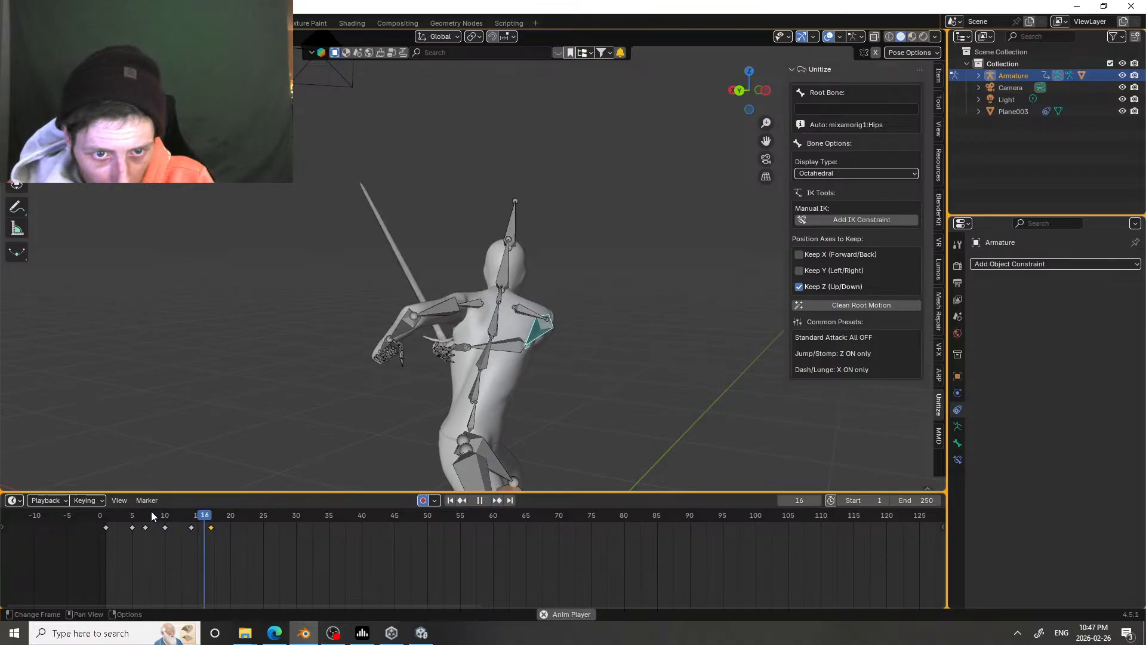
{"action": "left_click", "coordinate": [151, 513]}
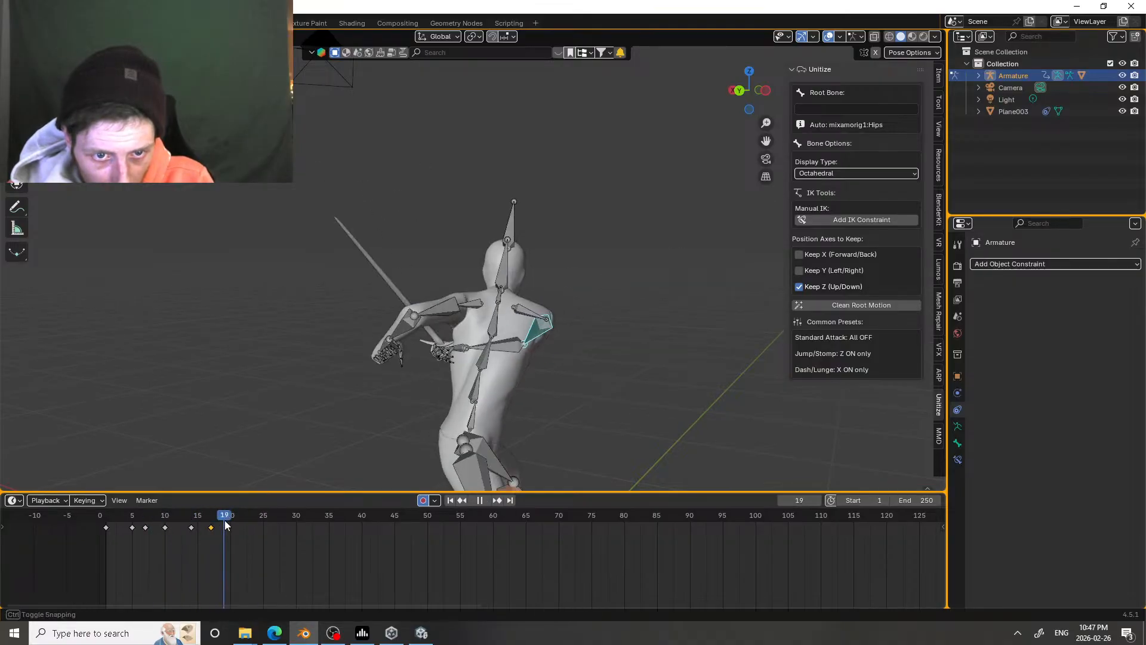
{"action": "key", "text": "space"}
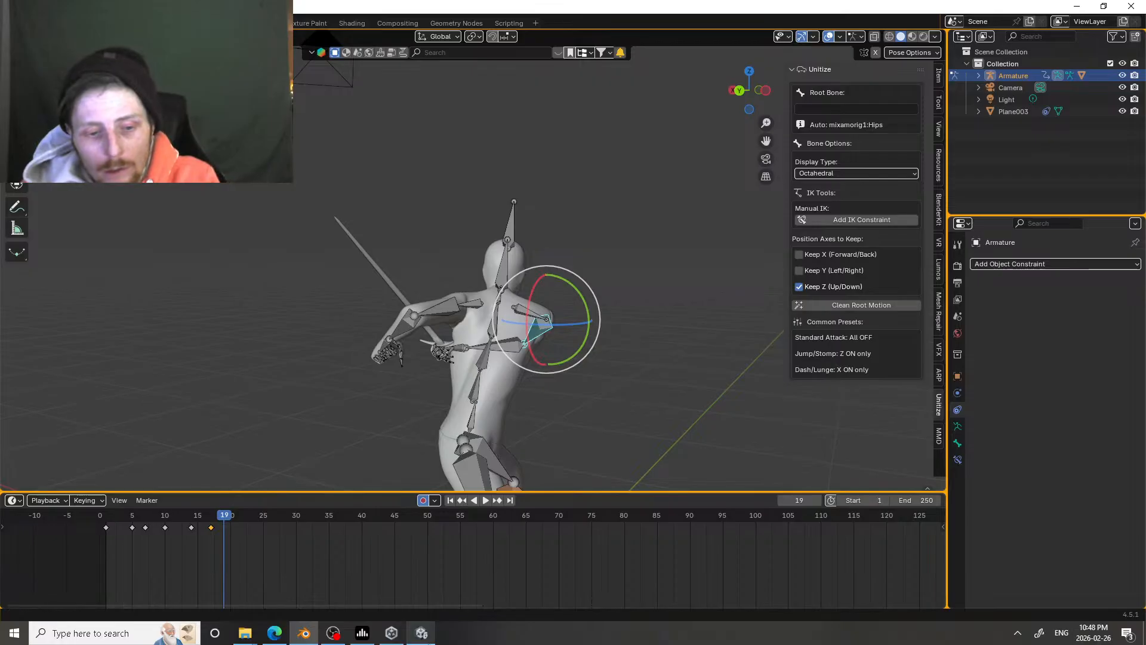
Step: Switch to Unity, start Play mode and test the player's sword attacks while standing and moving
{"action": "left_click", "coordinate": [421, 633]}
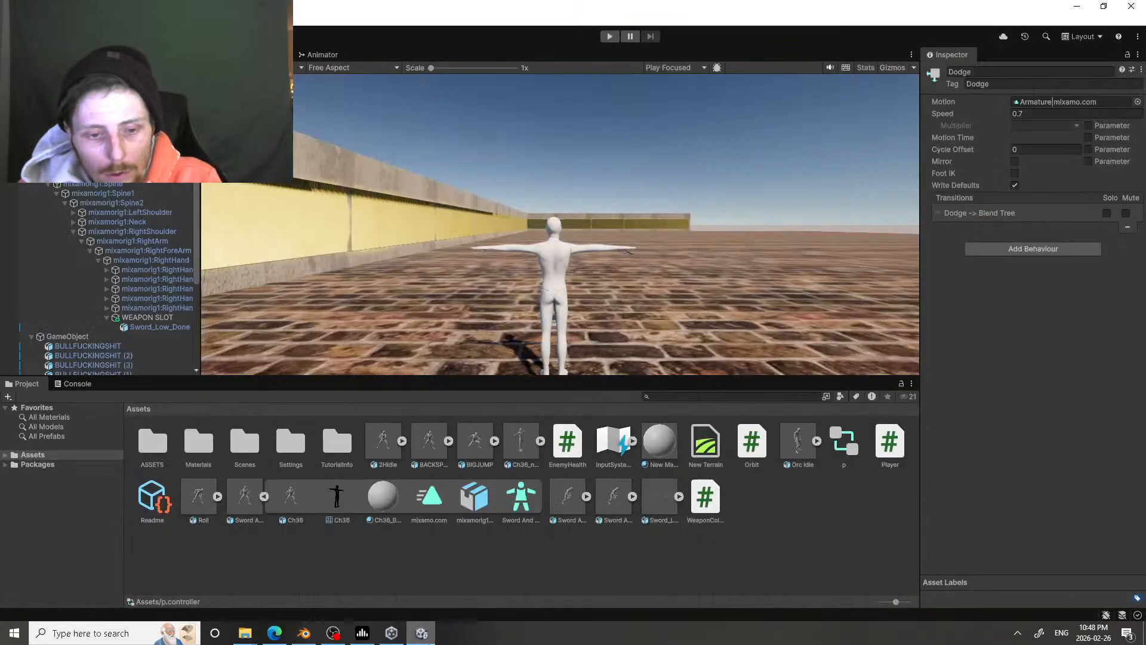
{"action": "left_click", "coordinate": [615, 36]}
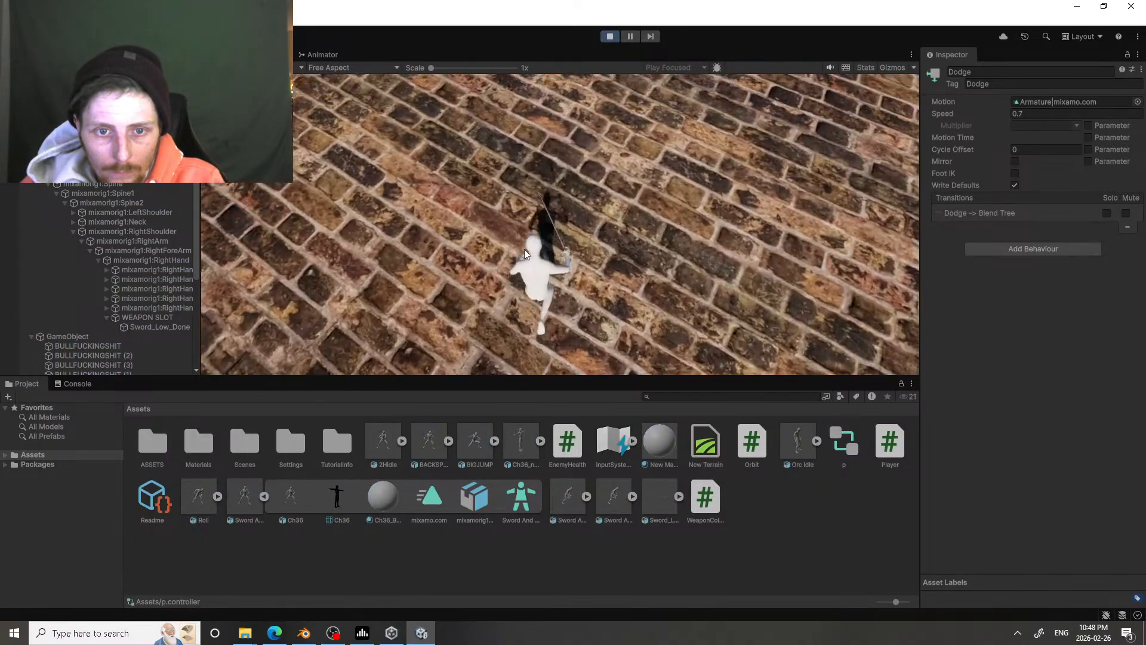
{"action": "key", "text": "space"}
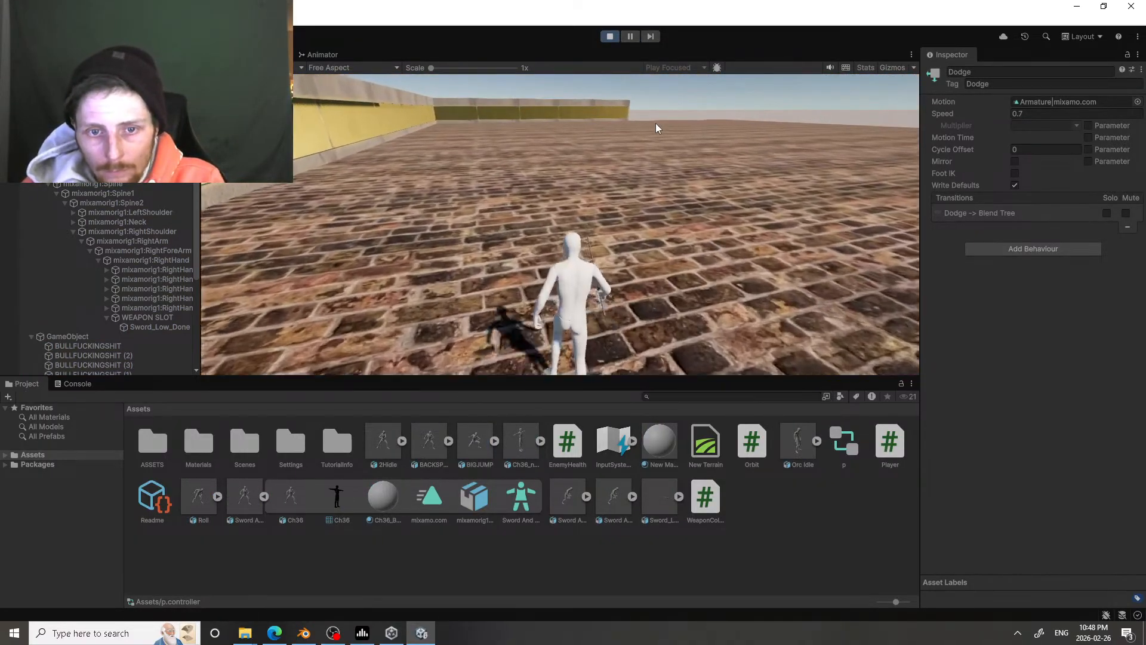
{"action": "left_click", "coordinate": [656, 123]}
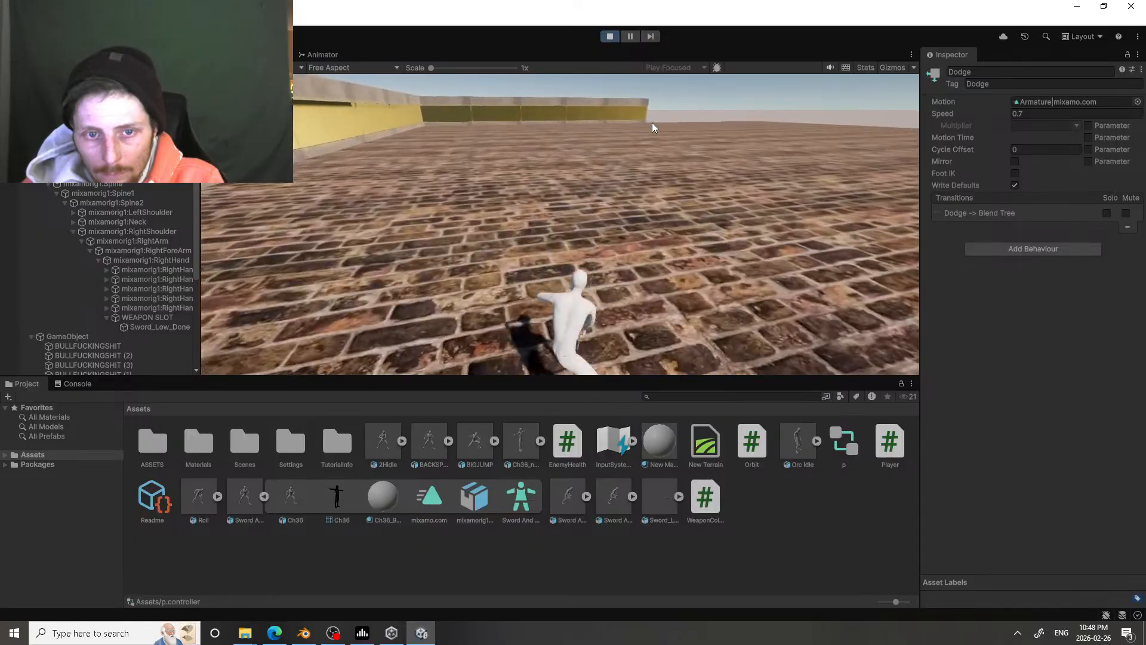
{"action": "left_click", "coordinate": [652, 123]}
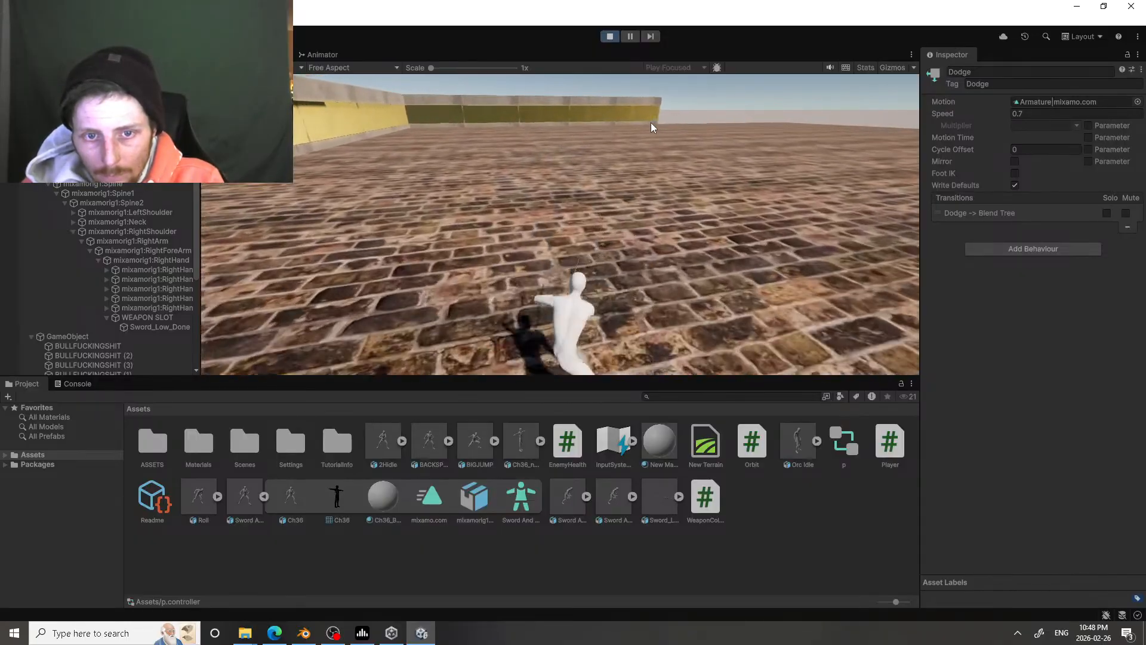
{"action": "left_click", "coordinate": [651, 123]}
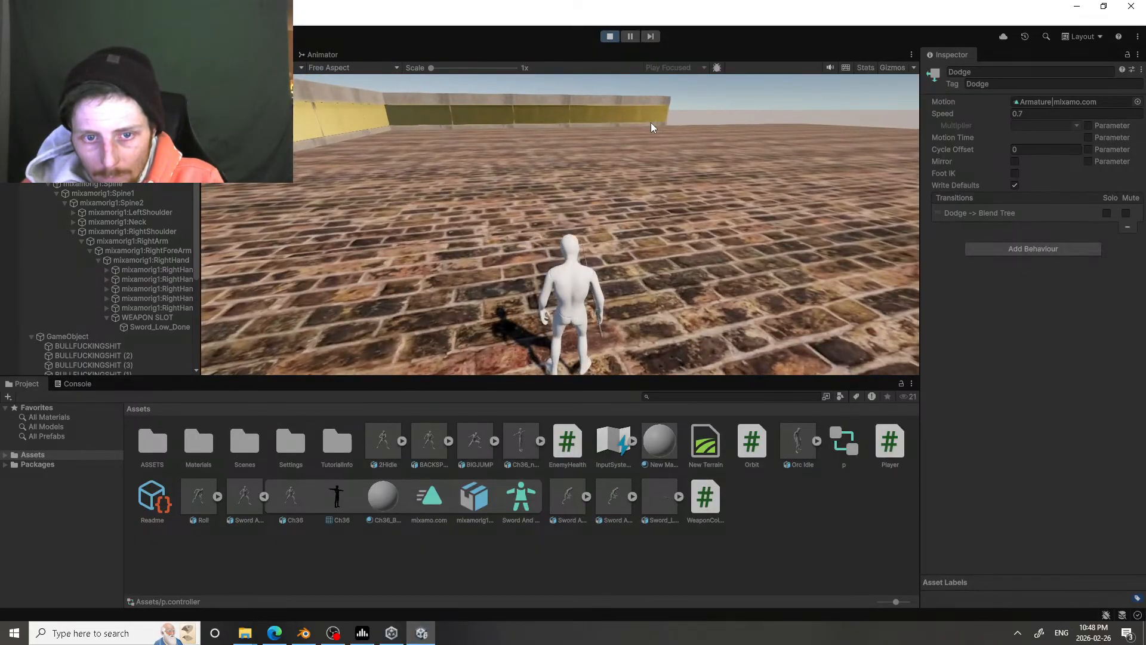
{"action": "left_click", "coordinate": [310, 102]}
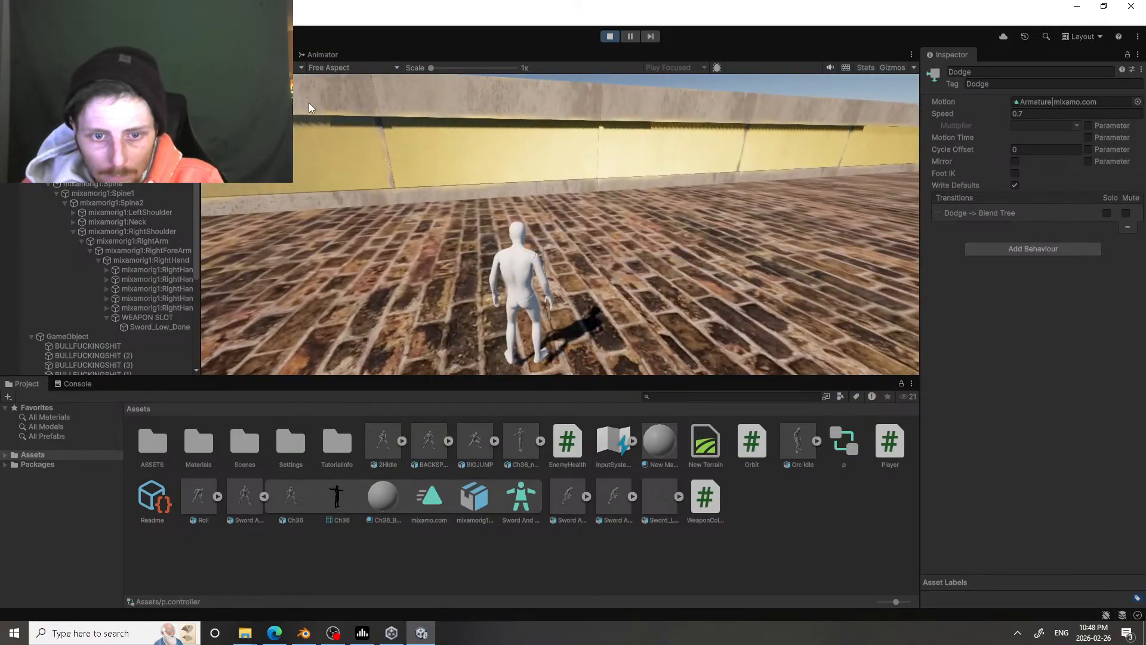
{"action": "left_click", "coordinate": [309, 103]}
{"action": "left_click", "coordinate": [448, 84]}
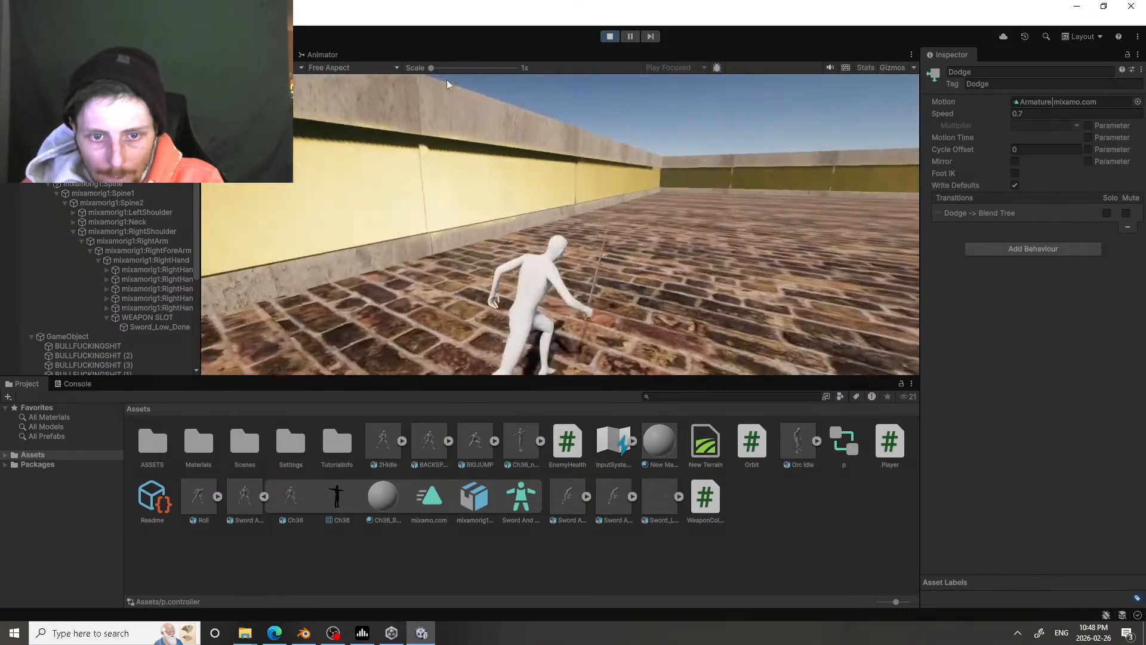
Step: Test the player's jump and dodge animations while running around the arena, and exit Play mode
{"action": "key", "text": "space"}
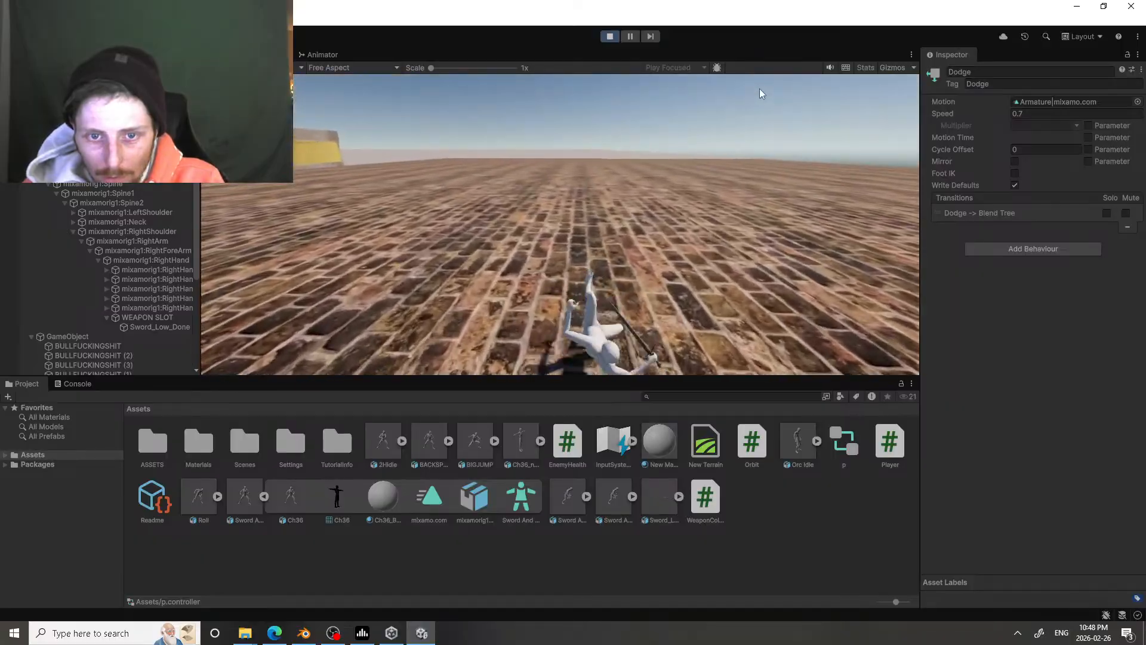
{"action": "key", "text": "space"}
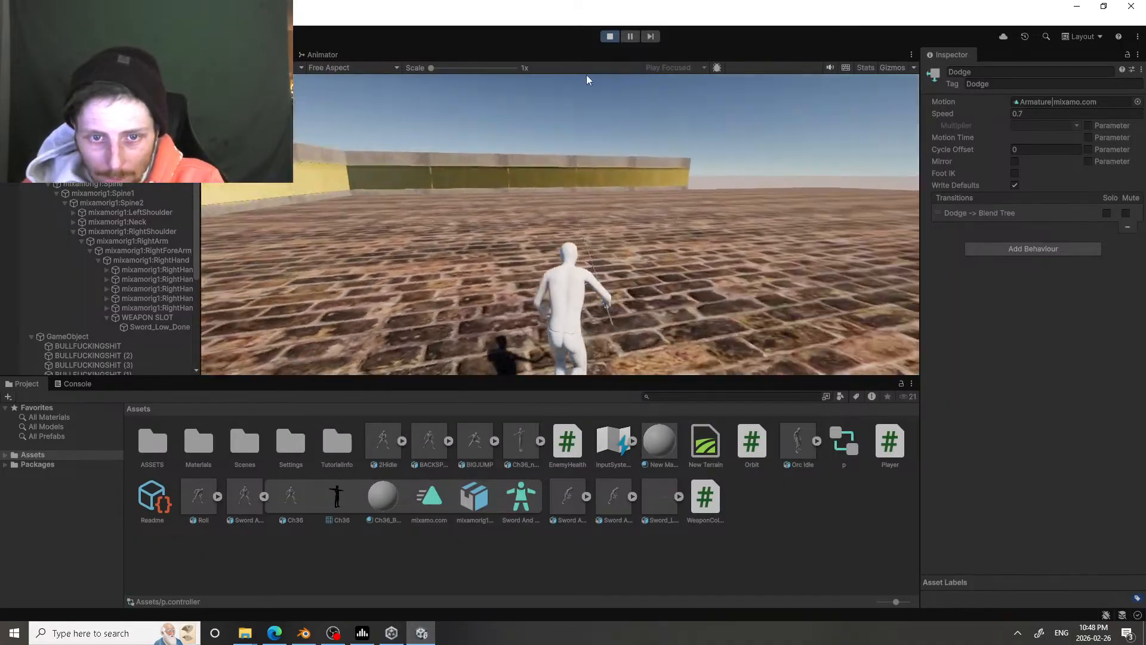
{"action": "key", "text": "space"}
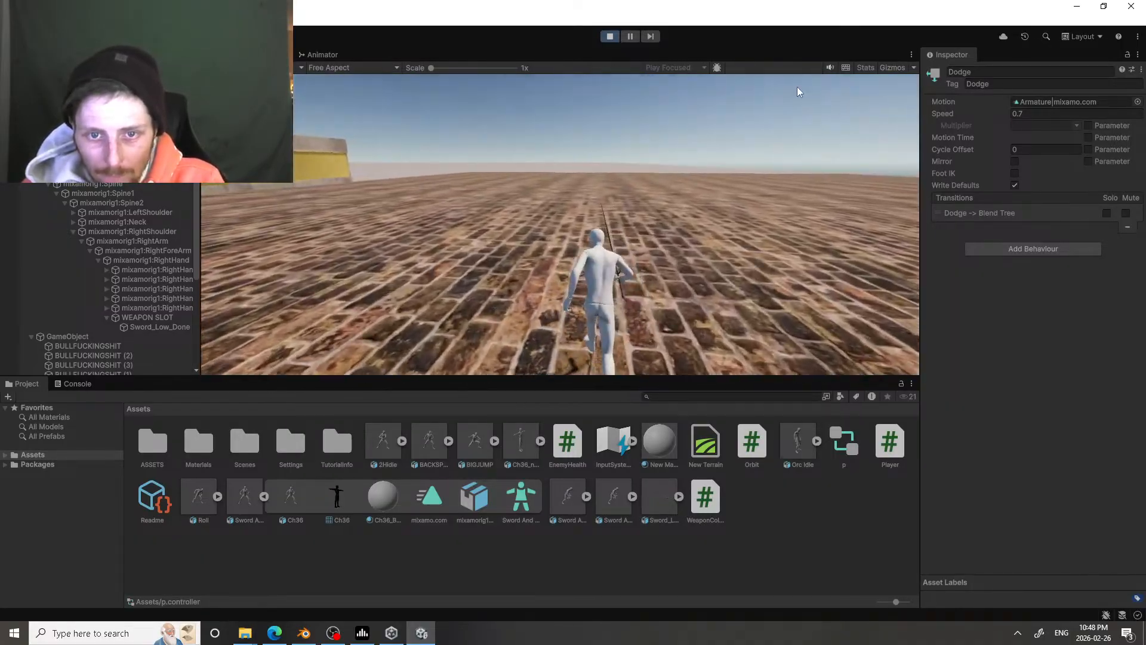
{"action": "key", "text": "space"}
{"action": "key", "text": "space"}
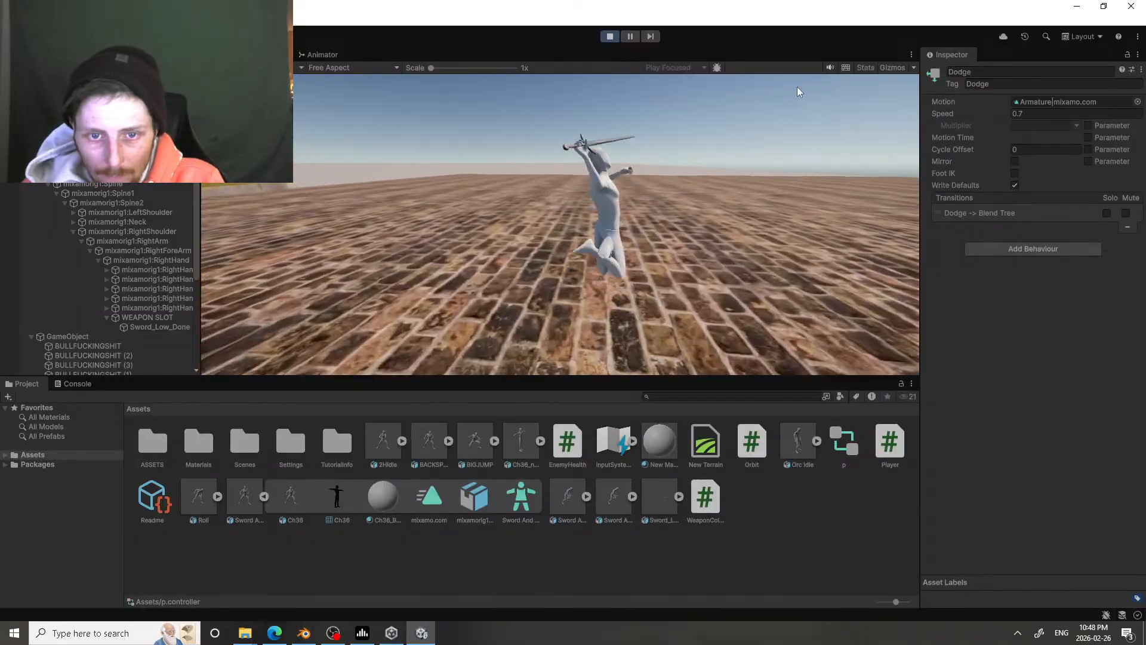
{"action": "key", "text": "space"}
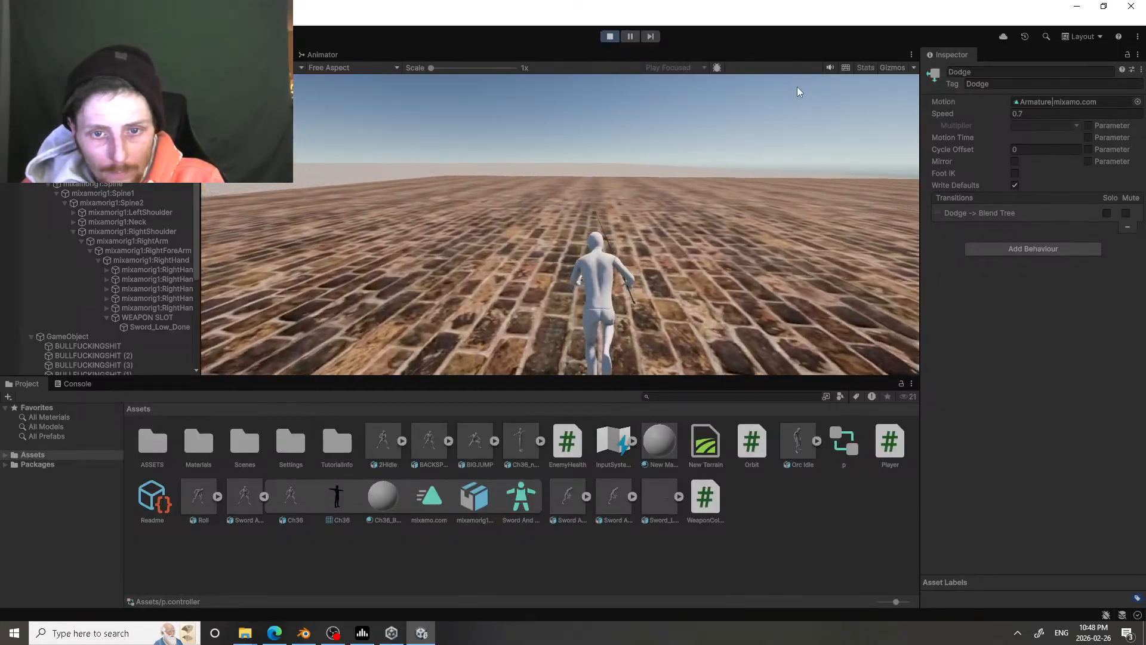
{"action": "left_click", "coordinate": [610, 37]}
Step: Return to Blender, scrub through the start of the strike, and trackball-rotate the sword arm's forearm further back at frame 8
{"action": "left_click", "coordinate": [304, 633]}
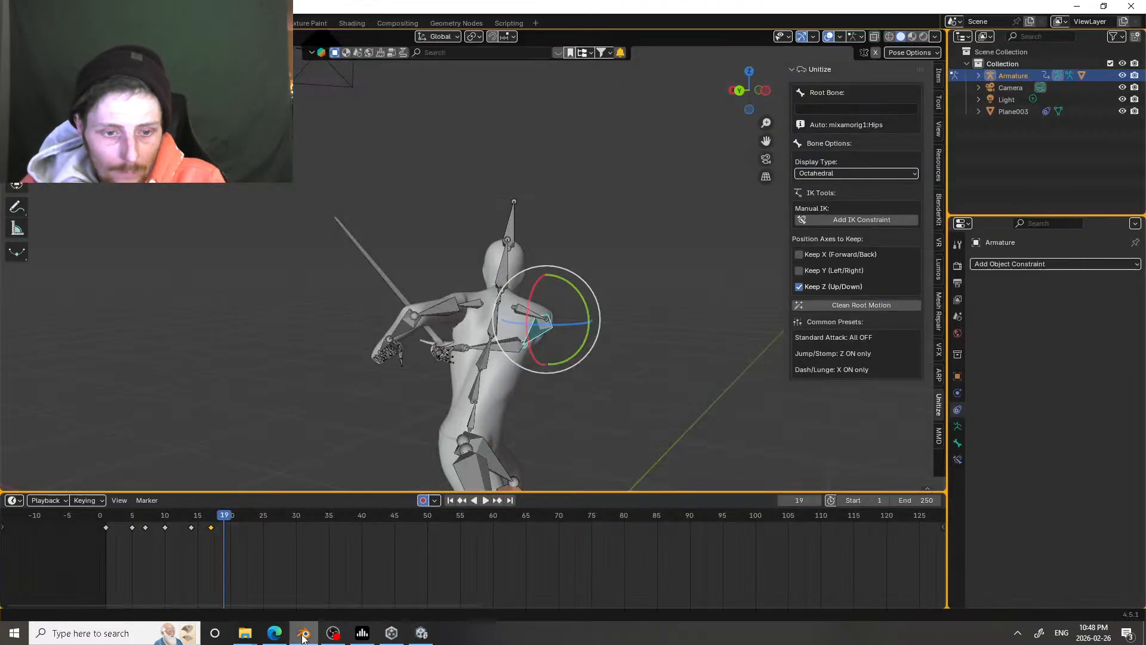
{"action": "left_click_drag", "start_coordinate": [225, 514], "coordinate": [147, 428]}
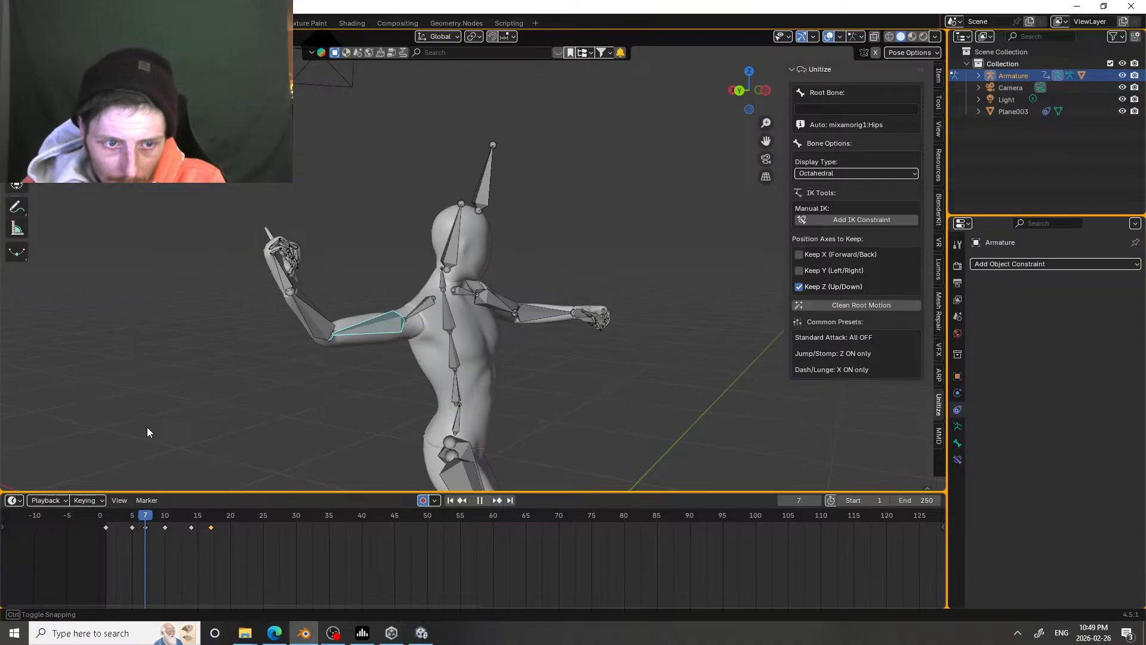
{"action": "left_click_drag", "start_coordinate": [147, 428], "coordinate": [158, 423]}
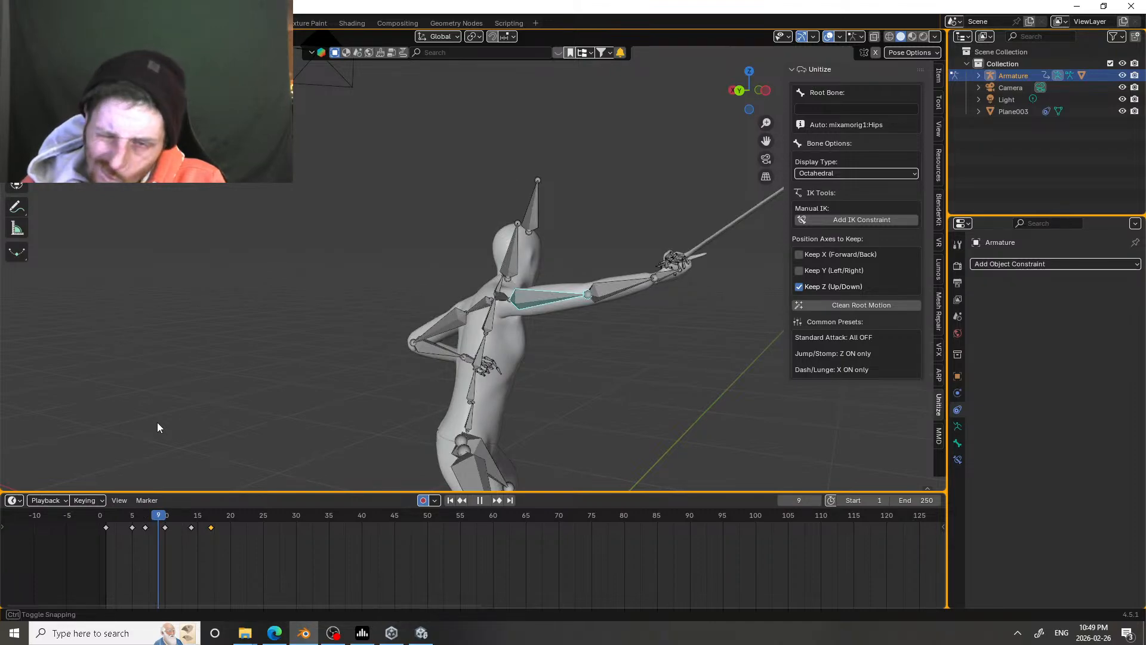
{"action": "left_click", "coordinate": [611, 294]}
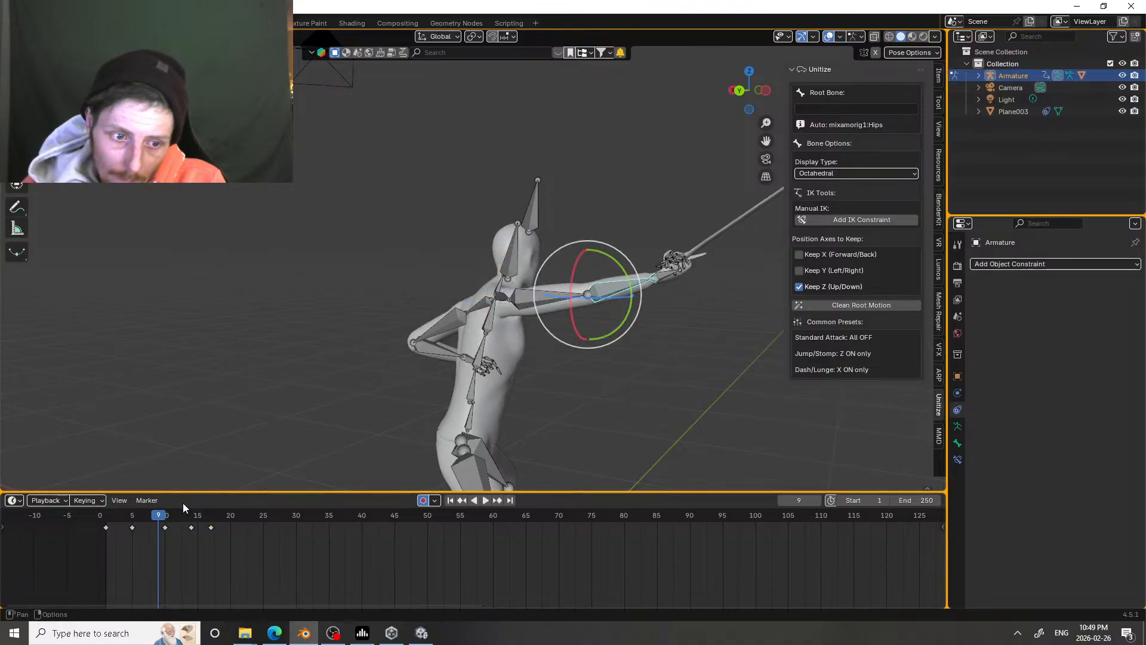
{"action": "left_click_drag", "start_coordinate": [163, 519], "coordinate": [154, 517]}
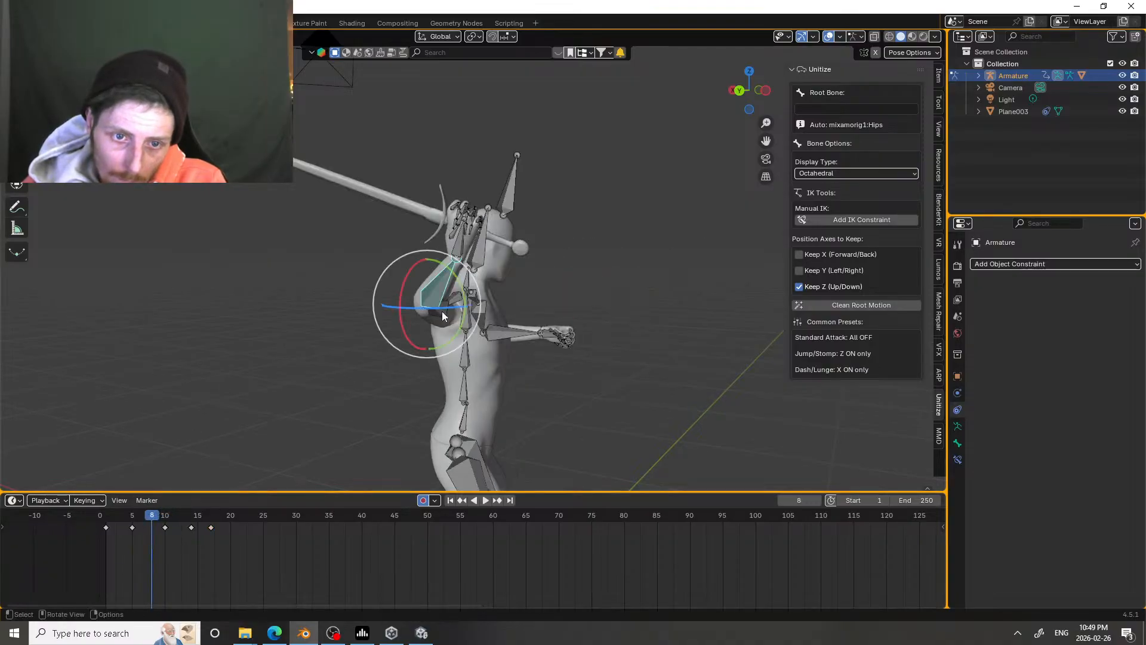
{"action": "left_click_drag", "start_coordinate": [443, 316], "coordinate": [191, 483]}
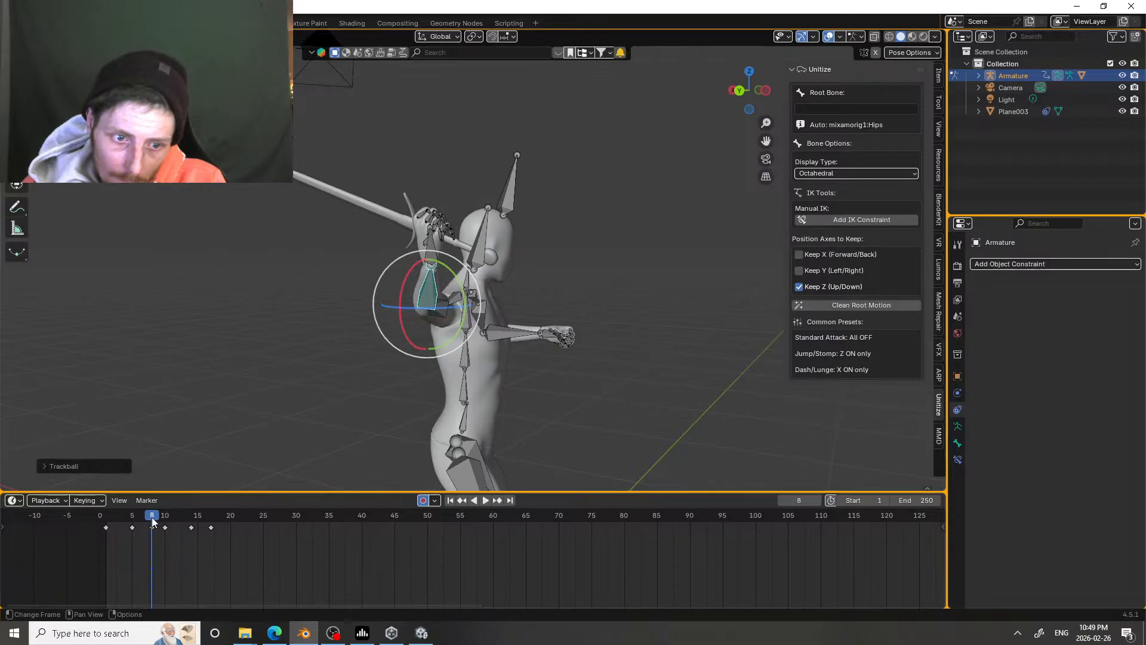
Step: Replay the sword attack from around frames 3 and 4, and examine the character's pose at frame 17 from another angle
{"action": "left_click_drag", "start_coordinate": [153, 522], "coordinate": [123, 508]}
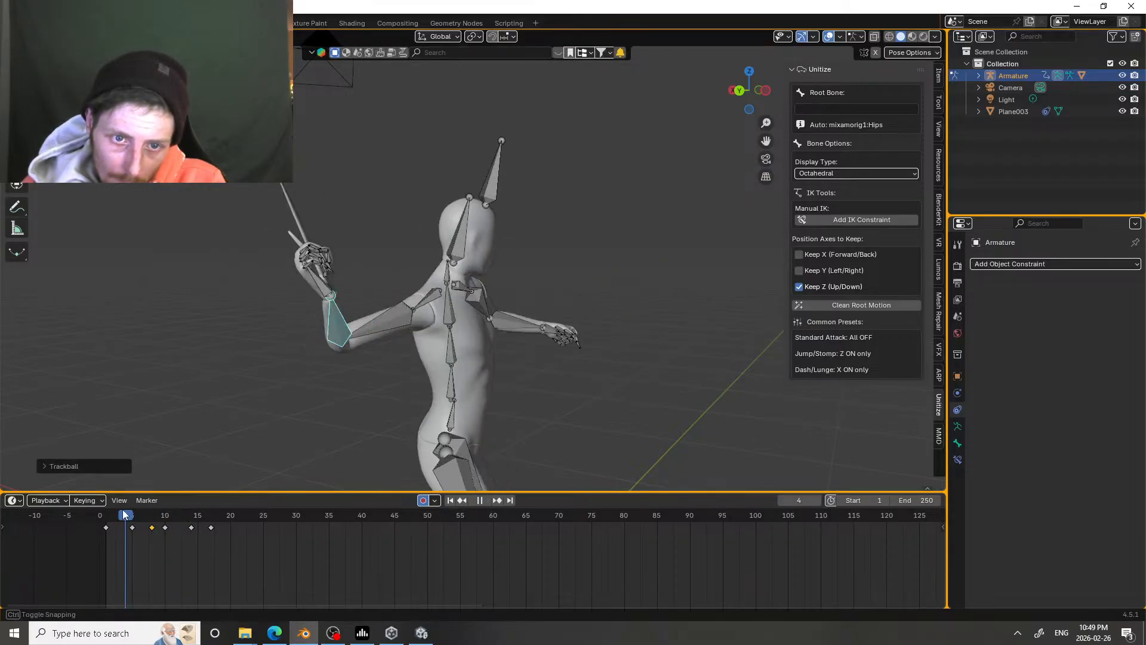
{"action": "key", "text": "space"}
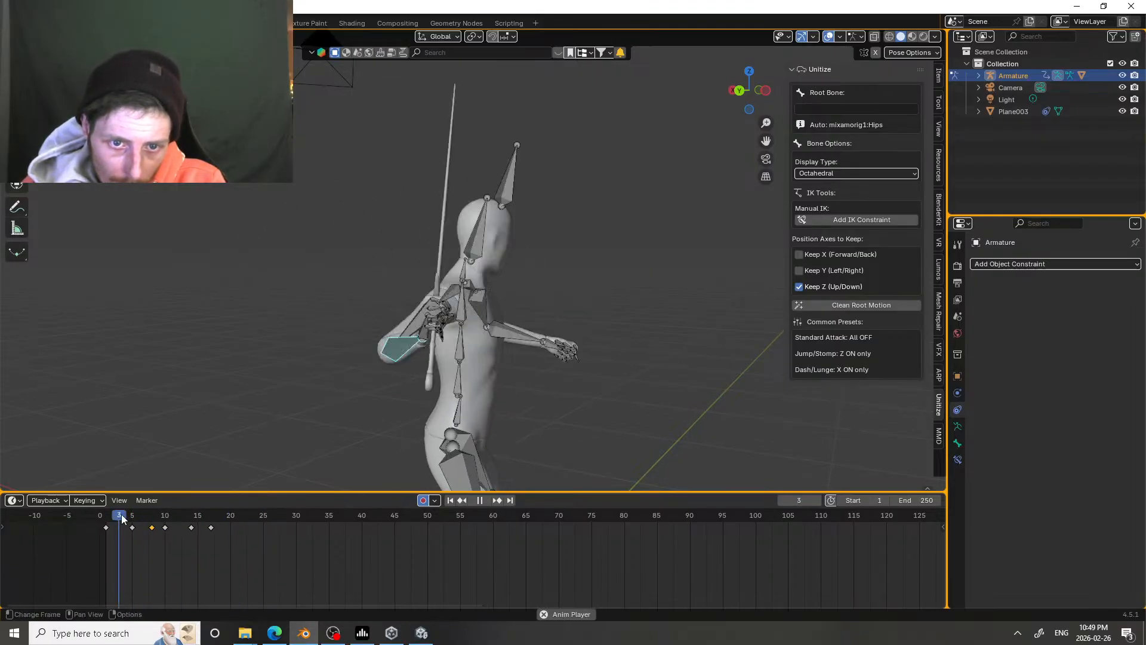
{"action": "key", "text": "space"}
{"action": "left_click_drag", "start_coordinate": [123, 515], "coordinate": [211, 512]}
{"action": "middle_click_drag", "start_coordinate": [442, 374], "coordinate": [248, 238]}
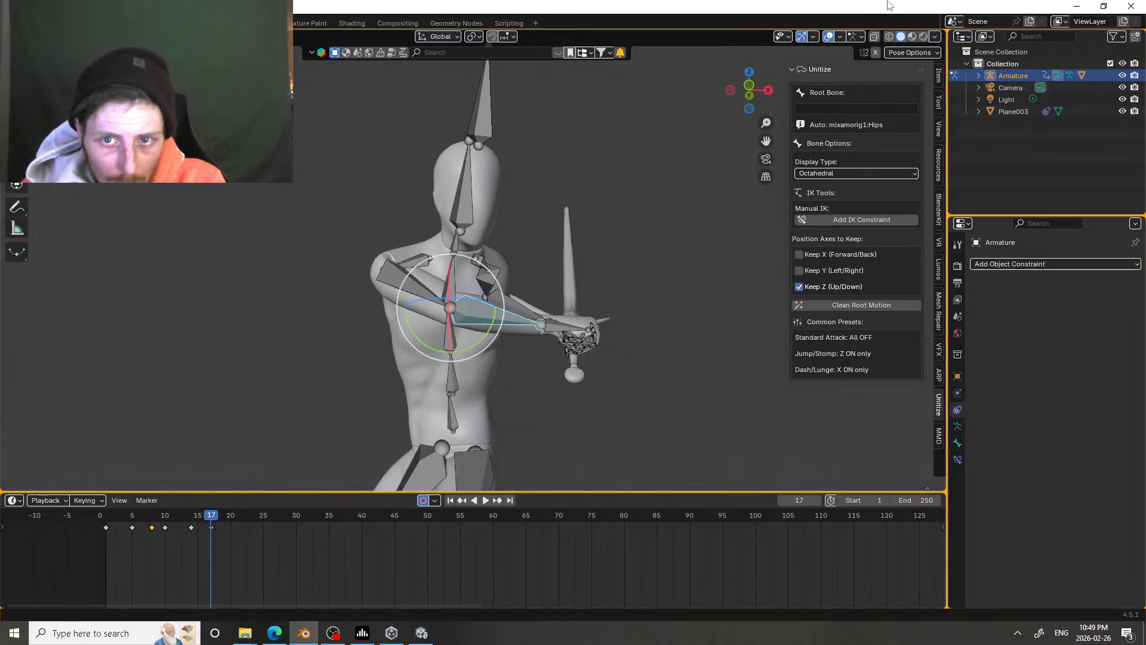
Step: Hide the viewport overlays, scrub back from frame 17 to 13 to examine the strike, and show the overlays again
{"action": "left_click", "coordinate": [830, 36]}
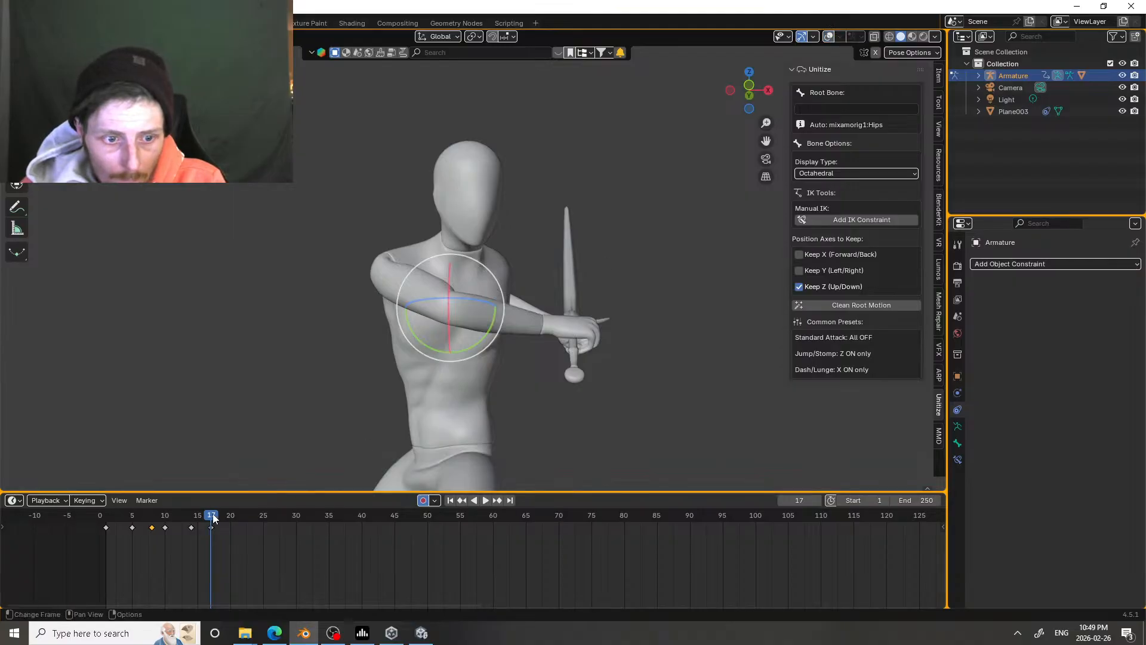
{"action": "left_click_drag", "start_coordinate": [212, 513], "coordinate": [186, 476]}
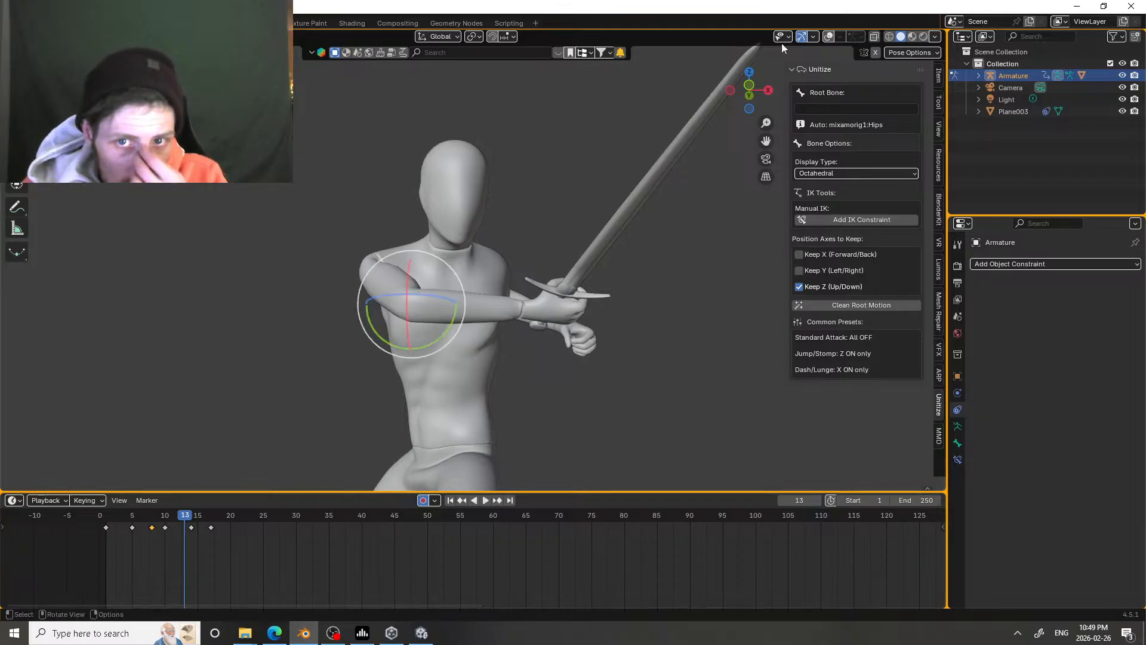
{"action": "left_click", "coordinate": [829, 37]}
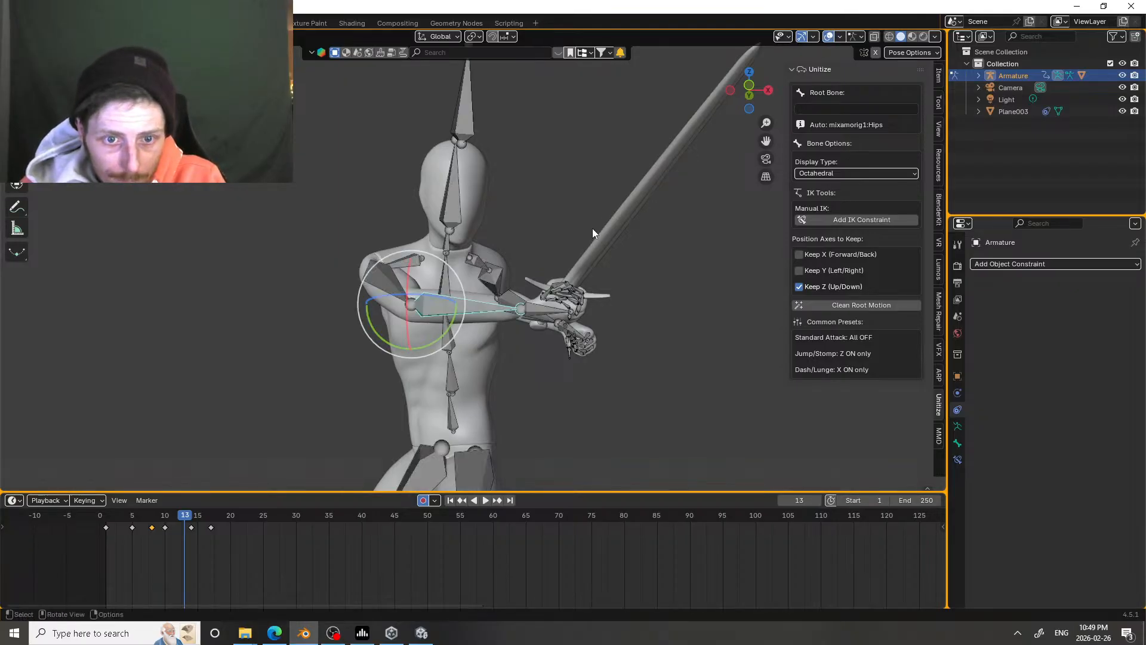
Step: Rotate the sword hand at frame 13, first with a trackball rotation and again about the X axis, lowering the blade
{"action": "left_click", "coordinate": [537, 307]}
{"action": "key", "text": "r"}
{"action": "left_click", "coordinate": [528, 328]}
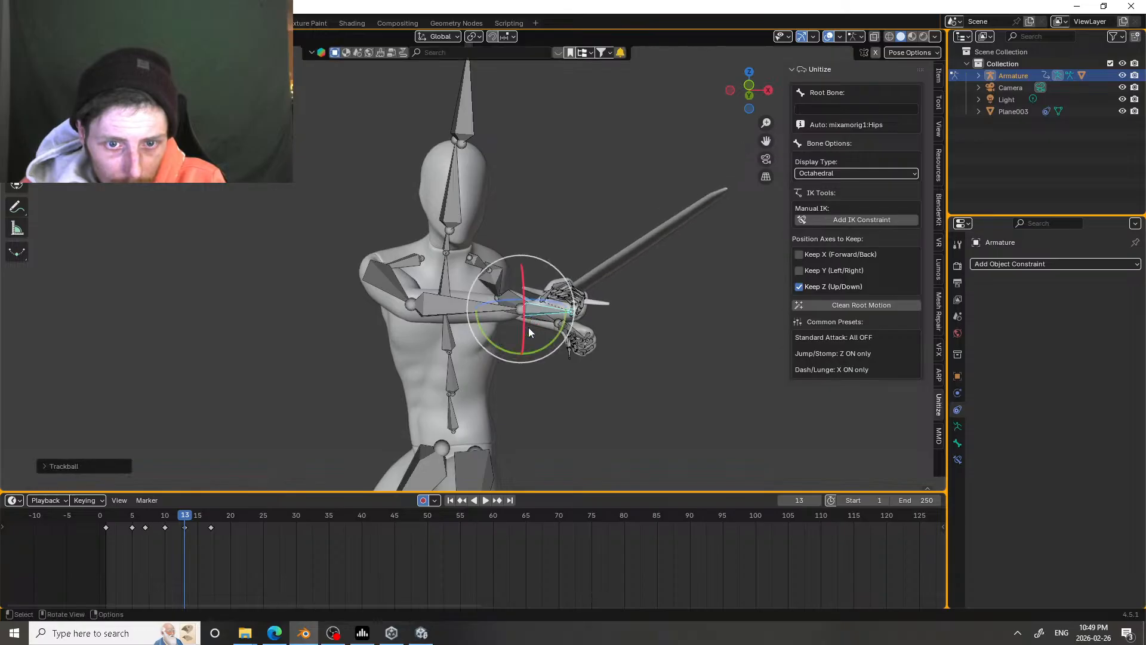
{"action": "mouse_move", "coordinate": [194, 523]}
{"action": "left_mouse_down"}
{"action": "mouse_move", "coordinate": [169, 517]}
{"action": "mouse_move", "coordinate": [187, 517]}
{"action": "left_mouse_up"}
{"action": "key", "text": "r"}
{"action": "key", "text": "x"}
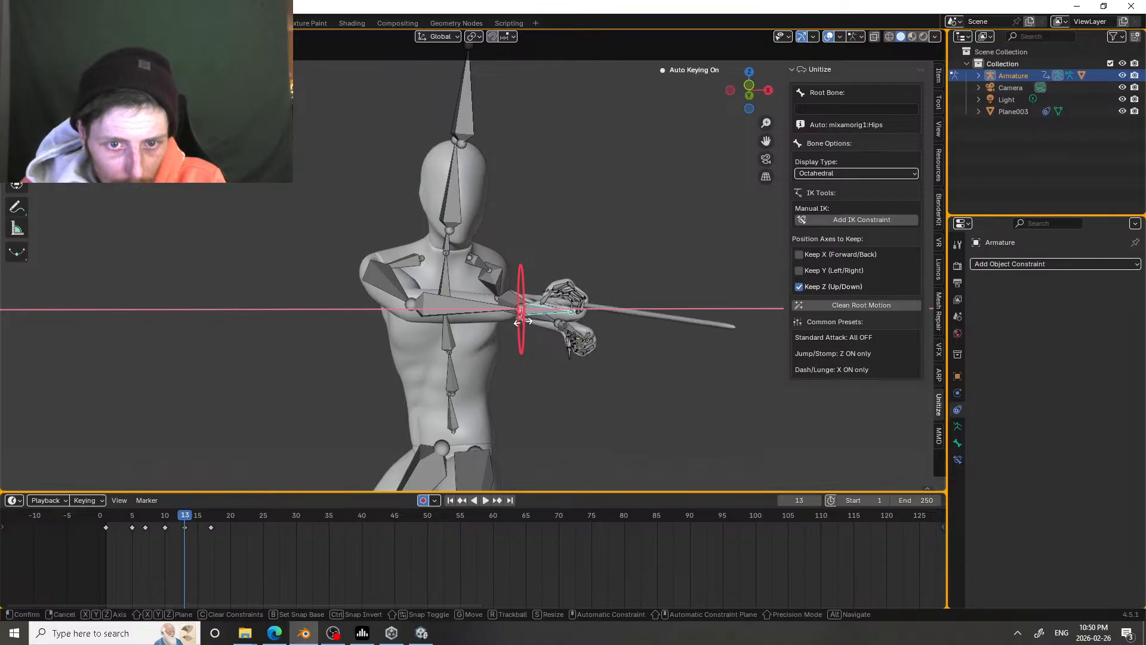
{"action": "left_click", "coordinate": [521, 321]}
Step: Scrub back through the strike and replay the attack to examine the new hand rotation
{"action": "left_click_drag", "start_coordinate": [188, 520], "coordinate": [180, 497]}
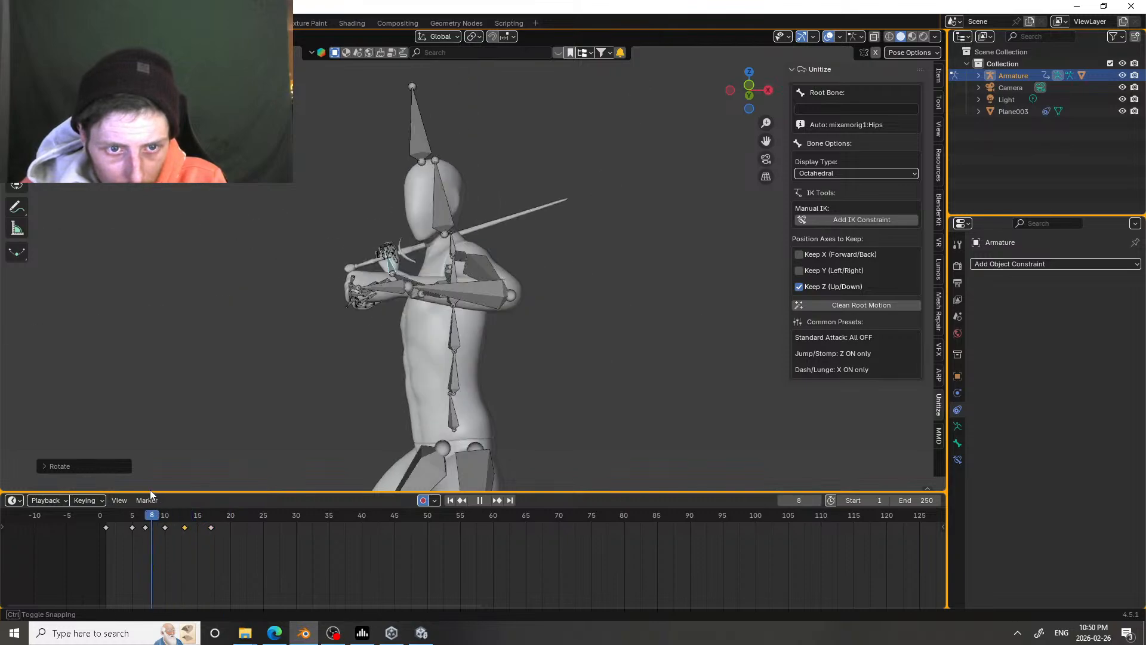
{"action": "key", "text": "space"}
{"action": "key", "text": "space"}
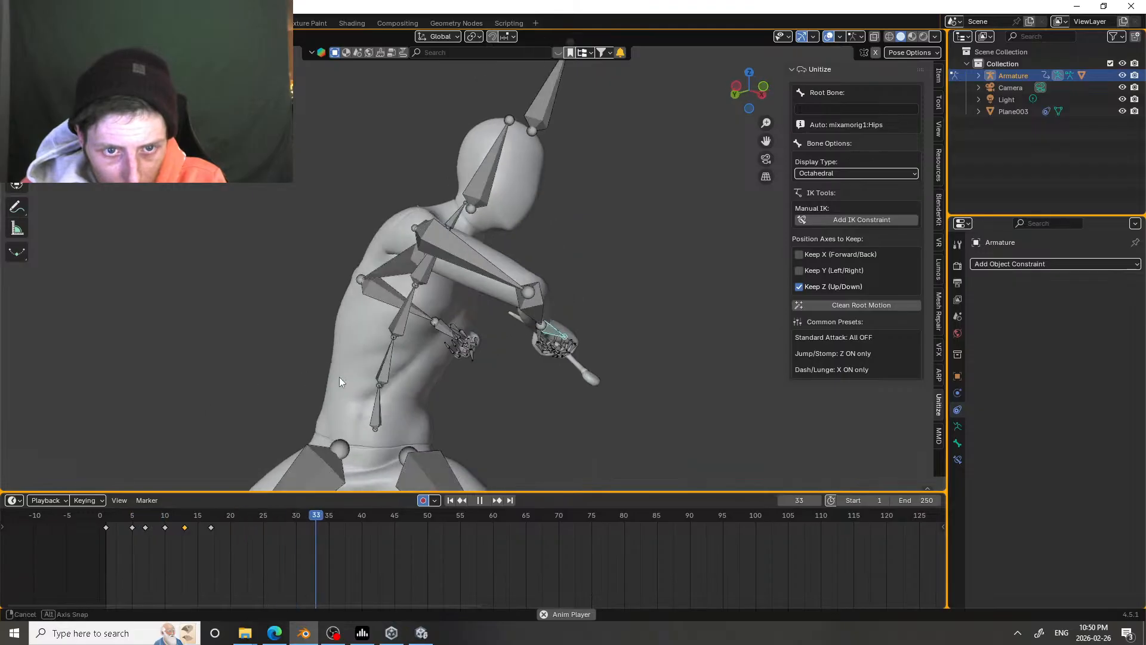
{"action": "key", "text": "space"}
Step: Go to frame 4 and add an IK constraint to the sword arm's forearm bone
{"action": "mouse_move", "coordinate": [138, 520]}
{"action": "left_mouse_down"}
{"action": "mouse_move", "coordinate": [232, 520]}
{"action": "mouse_move", "coordinate": [126, 520]}
{"action": "left_mouse_up"}
{"action": "left_click", "coordinate": [295, 234]}
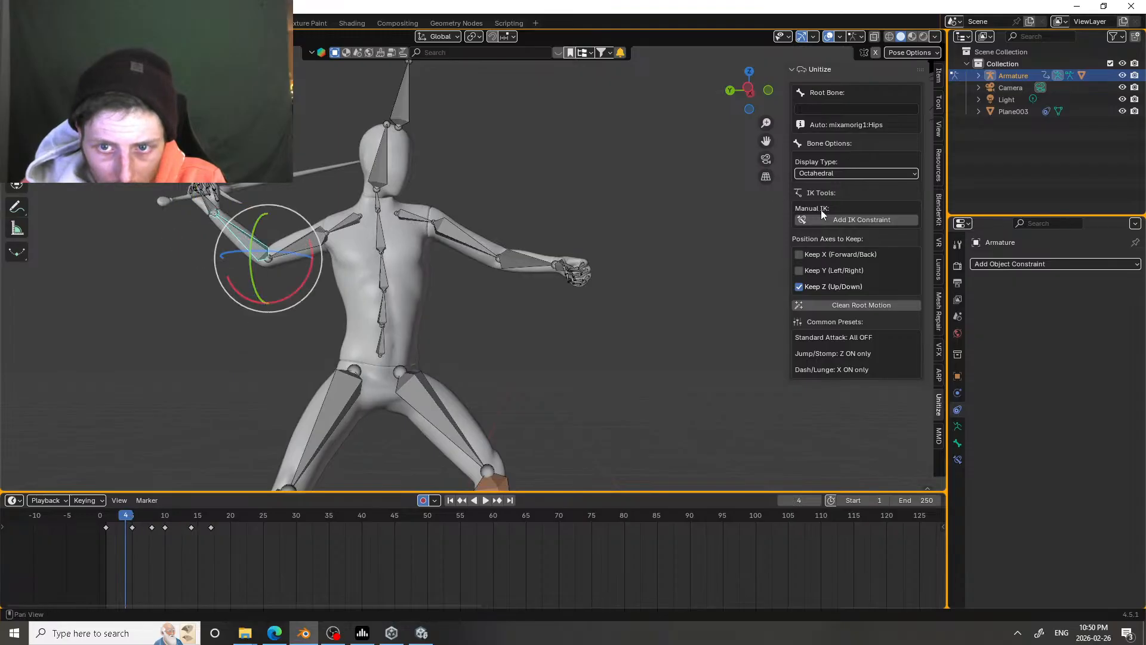
{"action": "left_click", "coordinate": [844, 220]}
Step: Move the sword arm's forearm bone slightly at frame 8
{"action": "left_click_drag", "start_coordinate": [128, 518], "coordinate": [152, 517]}
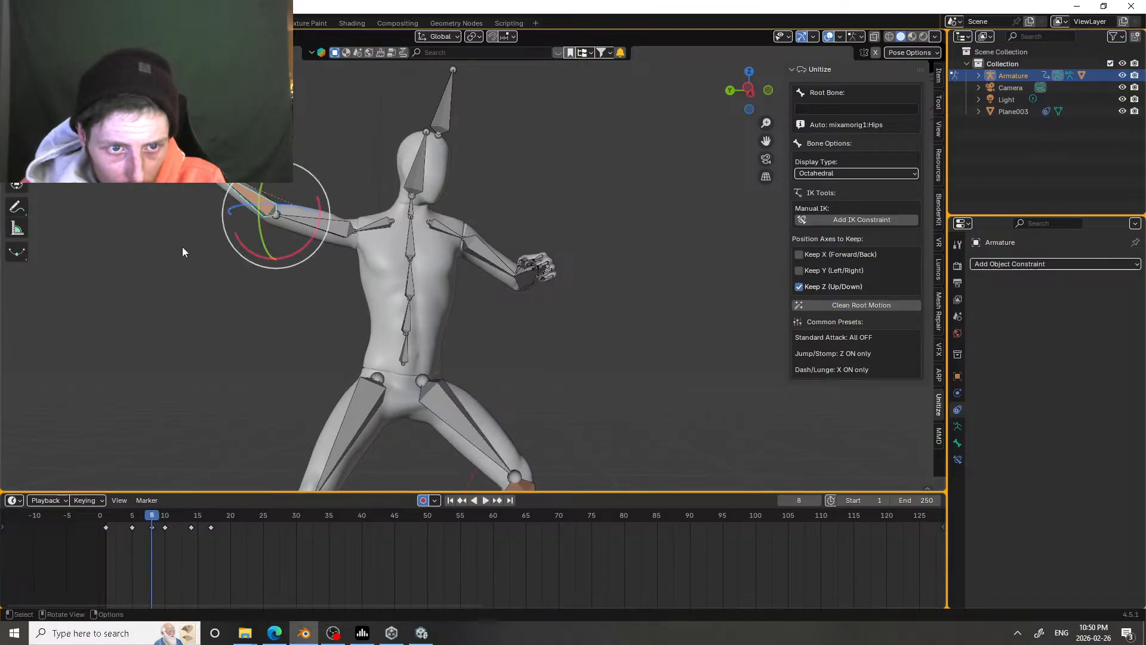
{"action": "key", "text": "g"}
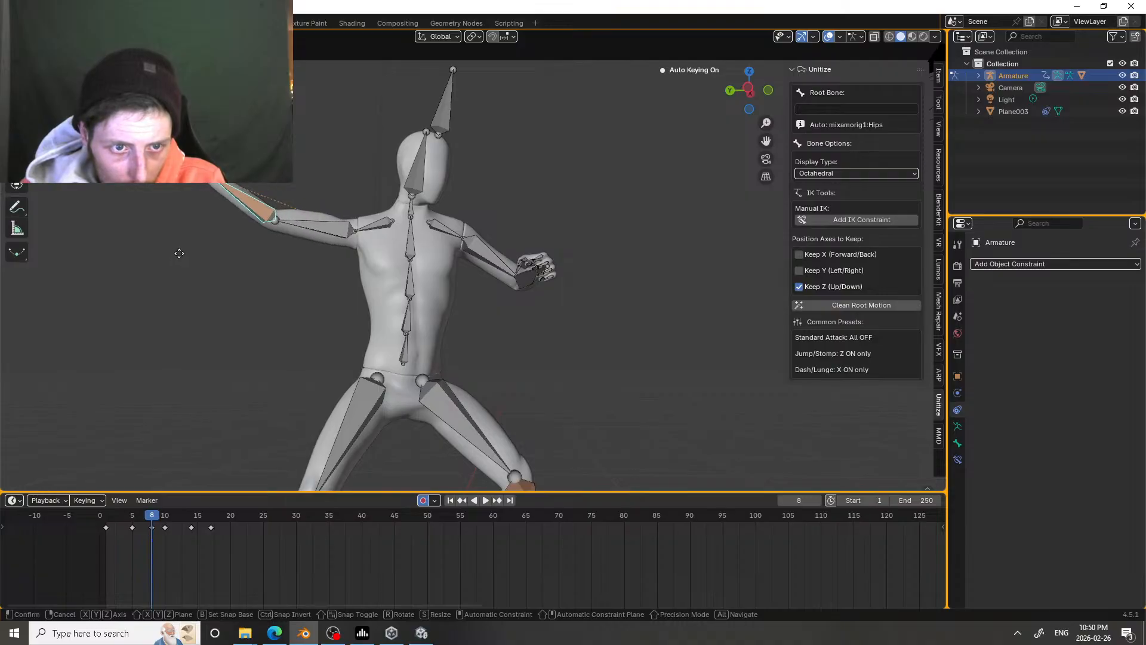
{"action": "left_click", "coordinate": [178, 255]}
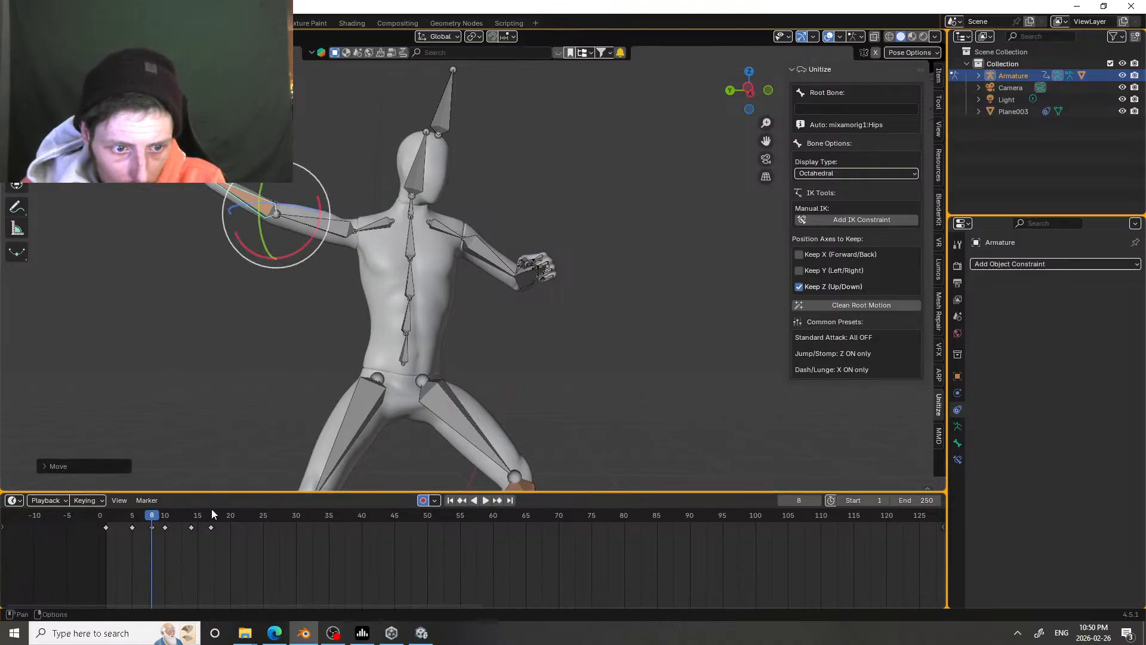
Step: Delete the sword arm's selected keyframe at frame 8, and rotate the upper arm slightly at frame 7
{"action": "left_click_drag", "start_coordinate": [158, 517], "coordinate": [161, 517]}
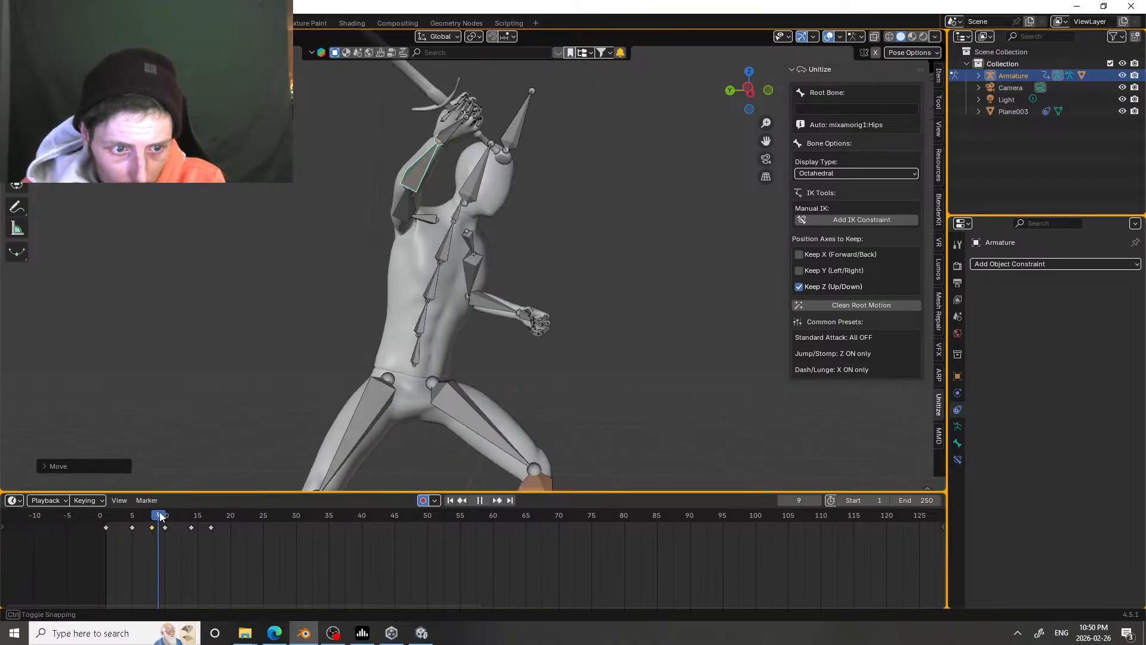
{"action": "left_click", "coordinate": [402, 220]}
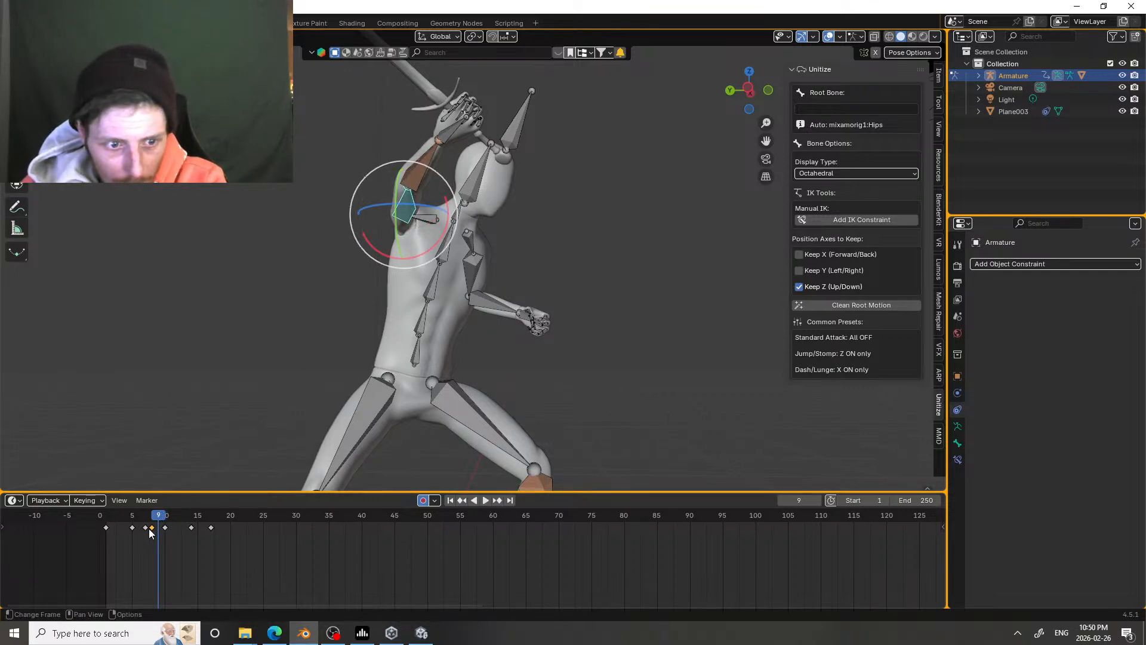
{"action": "key", "text": "Delete"}
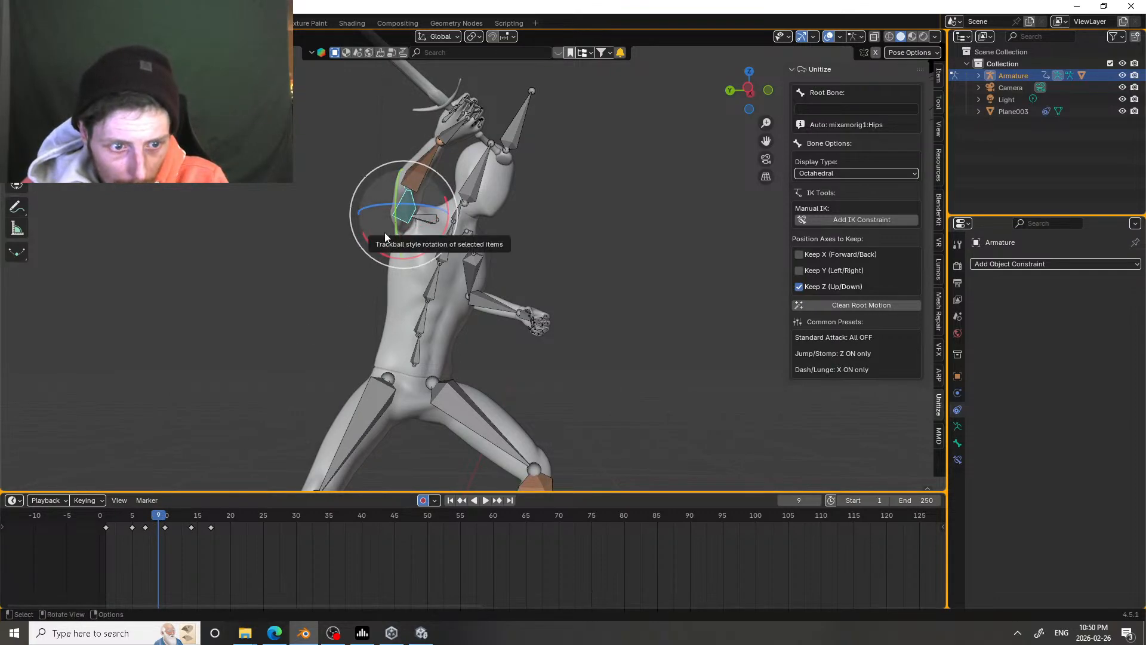
{"action": "left_click_drag", "start_coordinate": [158, 518], "coordinate": [149, 518]}
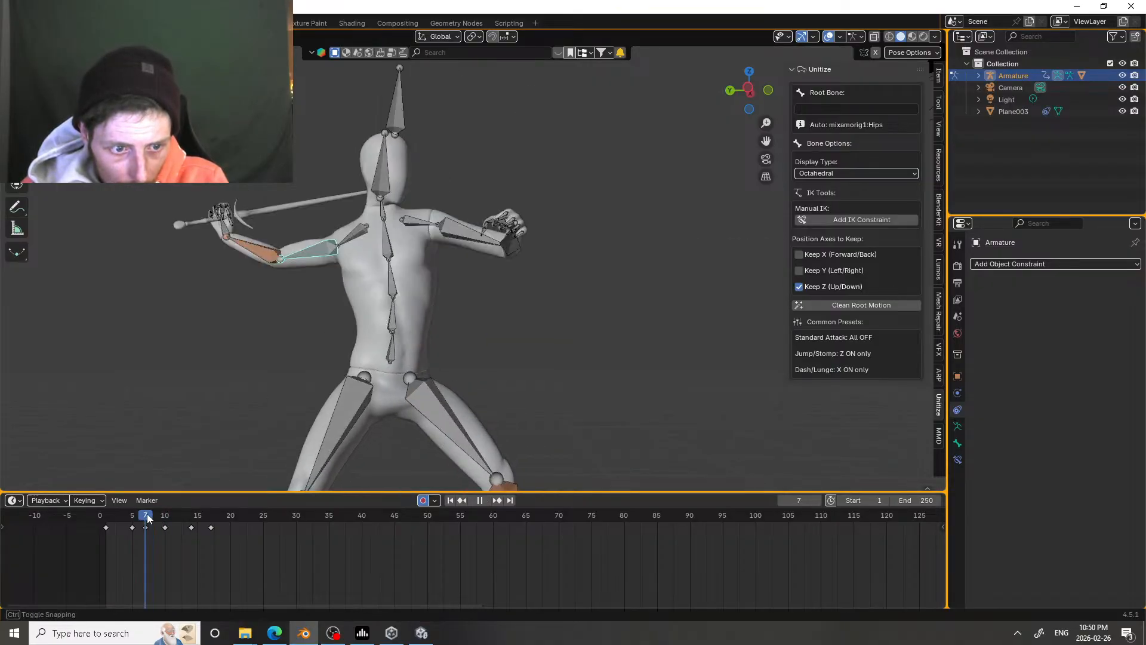
{"action": "mouse_move", "coordinate": [319, 285]}
{"action": "left_mouse_down"}
{"action": "mouse_move", "coordinate": [329, 293]}
{"action": "mouse_move", "coordinate": [330, 278]}
{"action": "left_mouse_up"}
Step: Replay the attack from frame 5 and scrub to frame 20, examining the motion from behind and from the side
{"action": "mouse_move", "coordinate": [145, 515]}
{"action": "left_mouse_down"}
{"action": "mouse_move", "coordinate": [181, 510]}
{"action": "mouse_move", "coordinate": [136, 504]}
{"action": "left_mouse_up"}
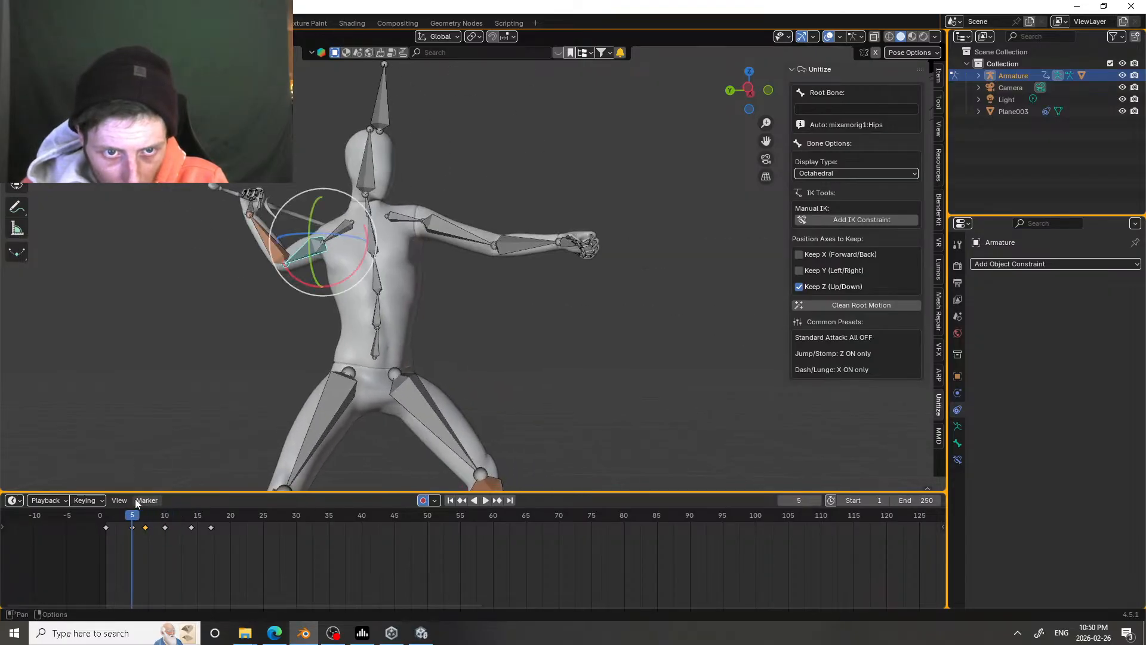
{"action": "key", "text": "space"}
{"action": "left_click", "coordinate": [133, 514]}
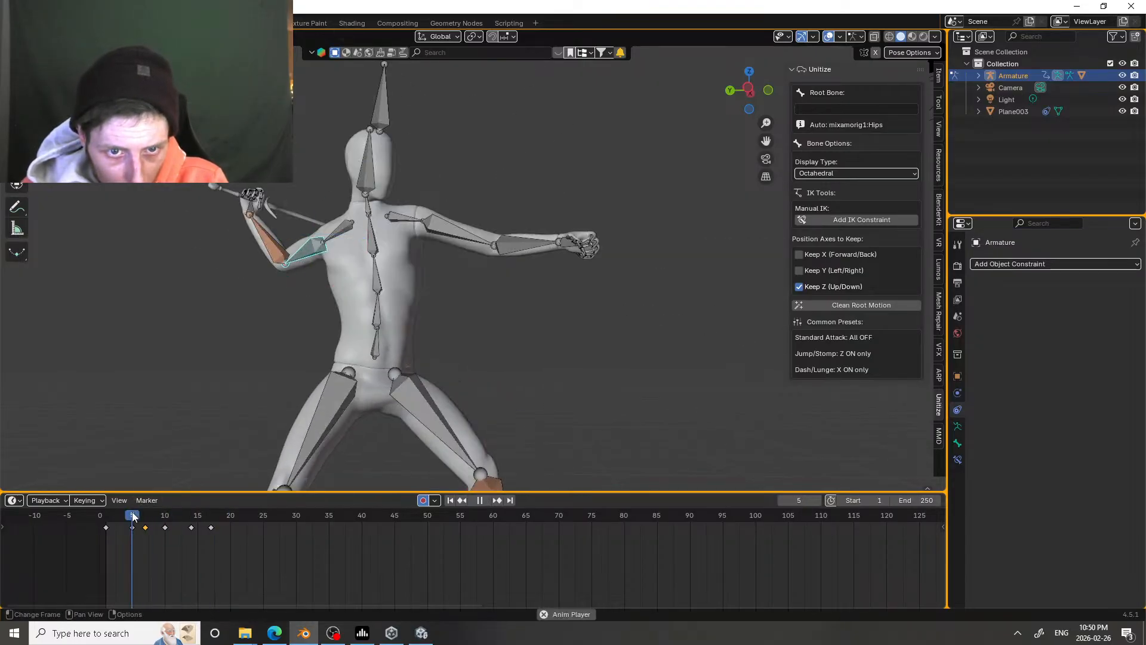
{"action": "left_click", "coordinate": [132, 515]}
{"action": "key", "text": "space"}
{"action": "middle_click_drag", "start_coordinate": [413, 259], "coordinate": [530, 283]}
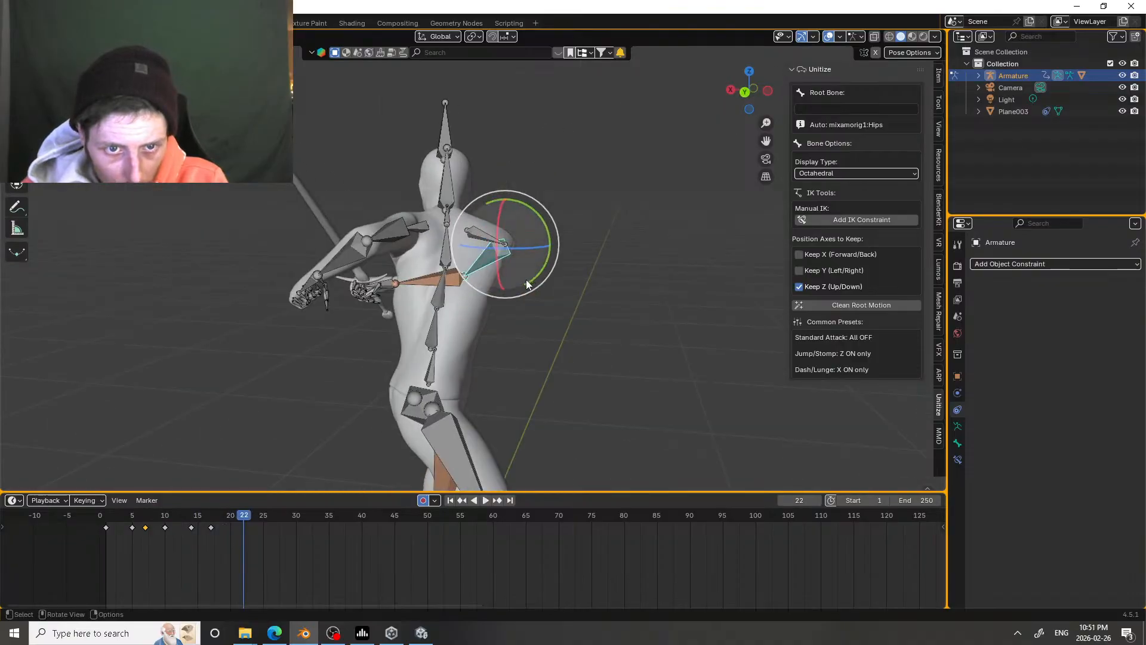
{"action": "scroll", "coordinate": [530, 283], "scroll_direction": "down", "scroll_amount": 2}
{"action": "left_click_drag", "start_coordinate": [119, 526], "coordinate": [243, 510]}
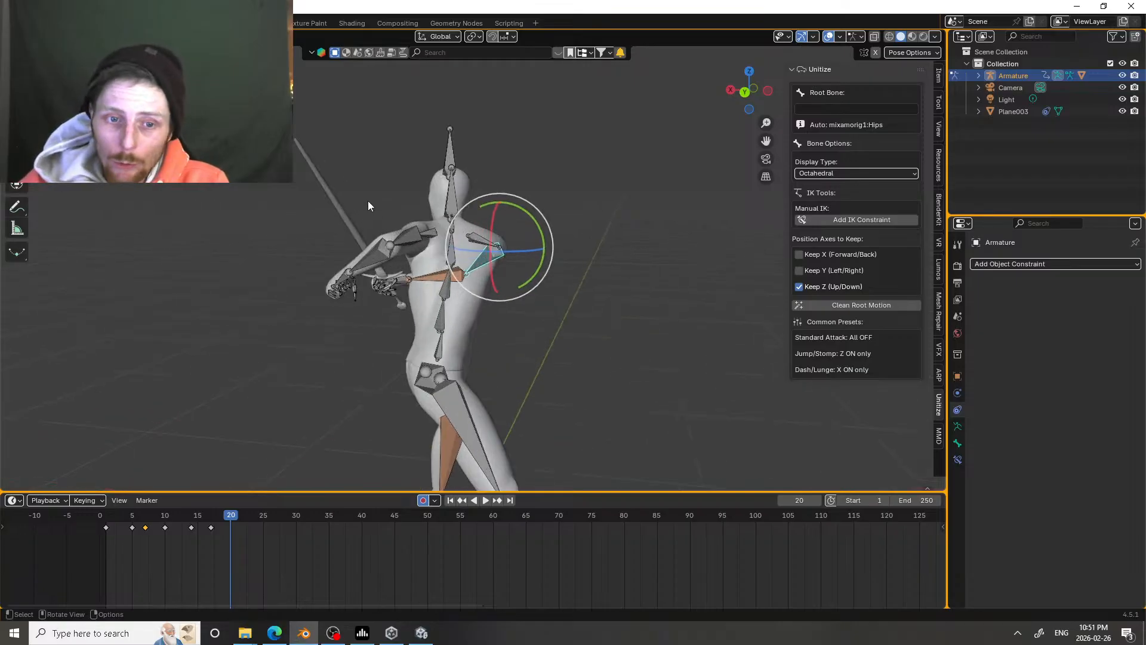
{"action": "middle_click_drag", "start_coordinate": [368, 201], "coordinate": [488, 274]}
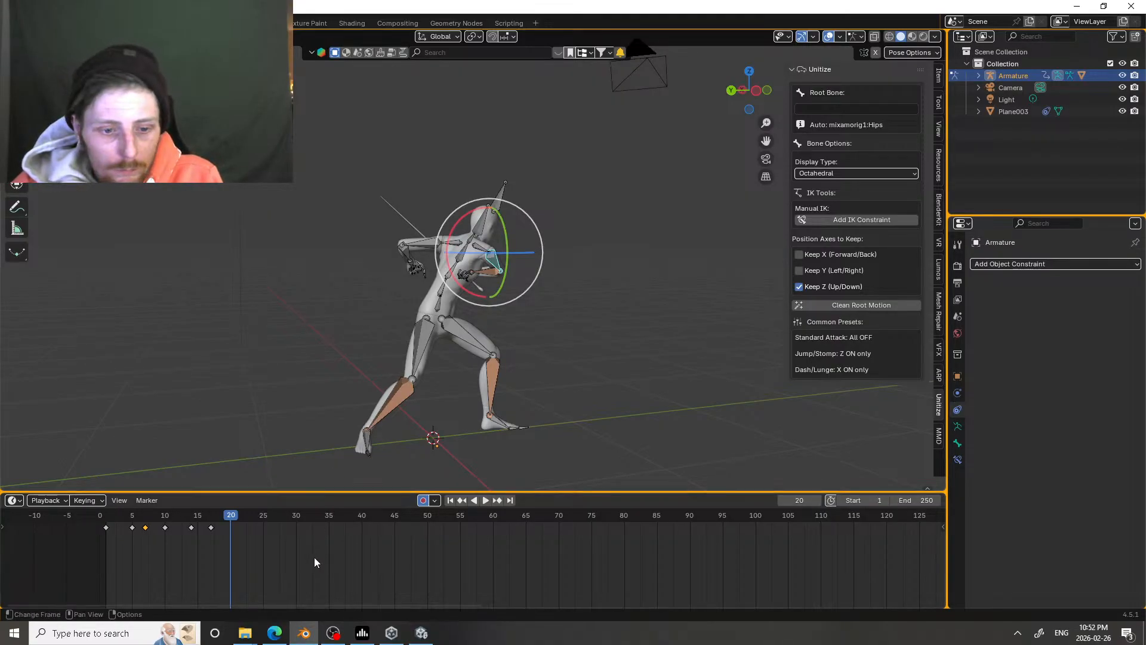
Step: Switch to Unity, start Play mode, test the player's running and jumping in the arena, and exit Play mode
{"action": "left_click", "coordinate": [422, 634]}
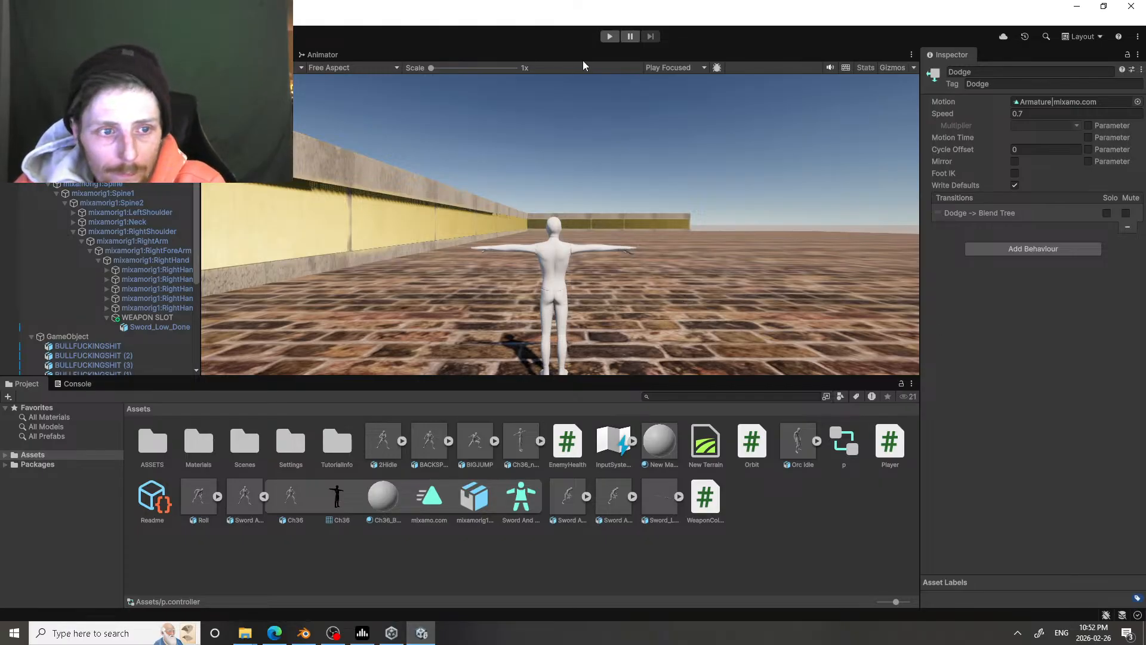
{"action": "scroll", "coordinate": [101, 275], "scroll_direction": "down", "scroll_amount": 7}
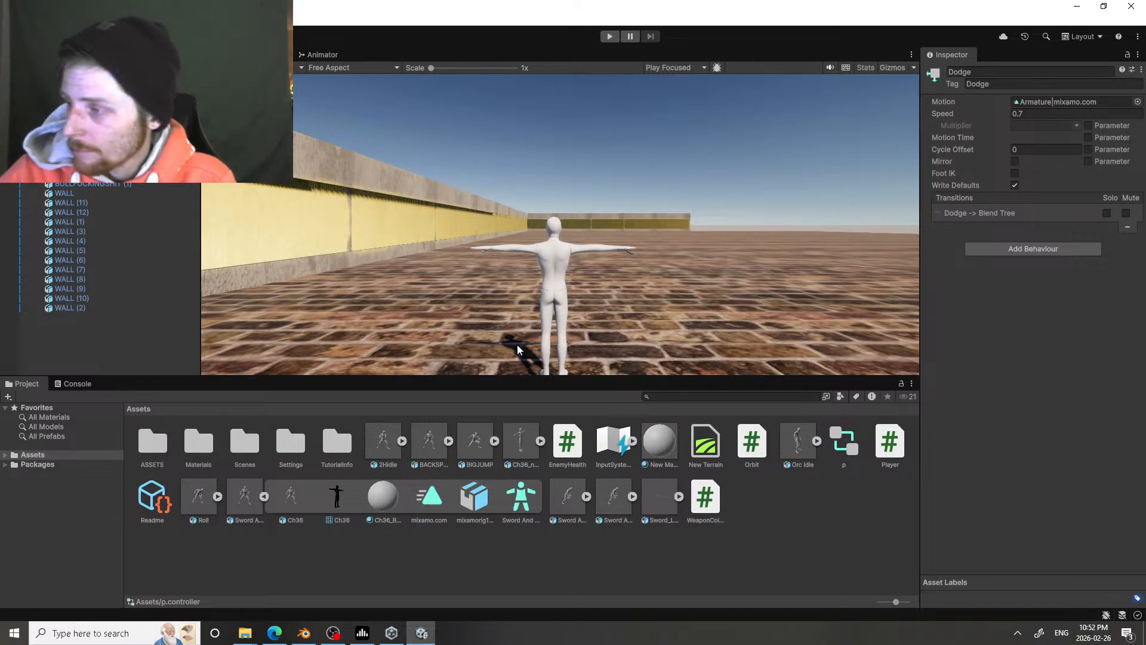
{"action": "key", "text": "alt+Tab"}
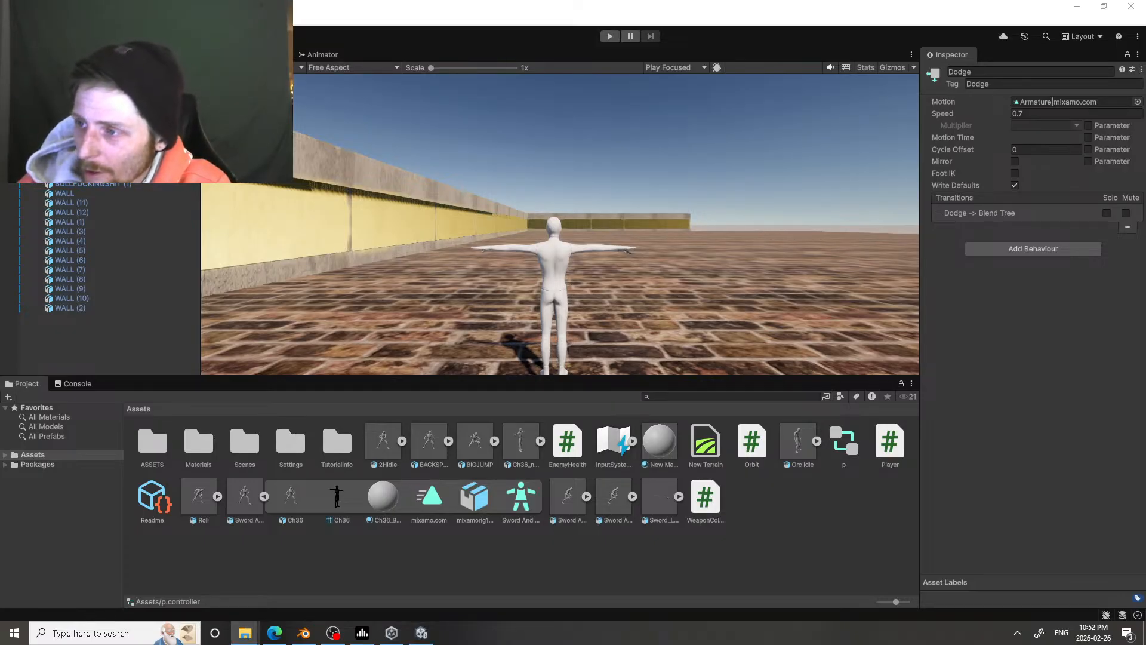
{"action": "key", "text": "alt+Tab"}
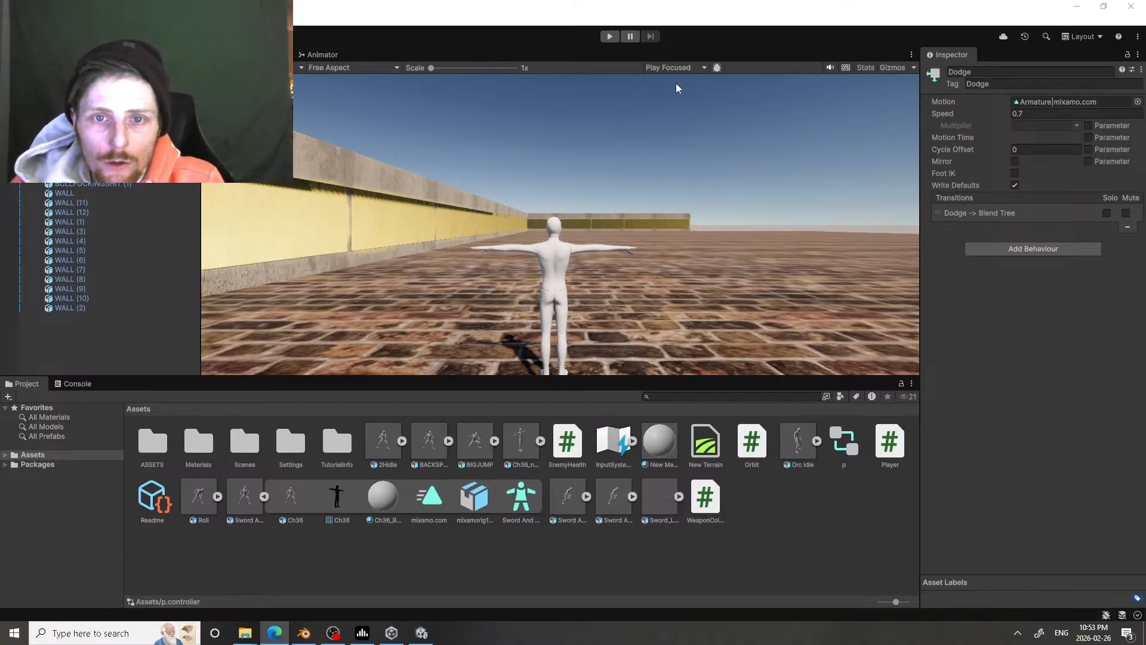
{"action": "left_click", "coordinate": [609, 36]}
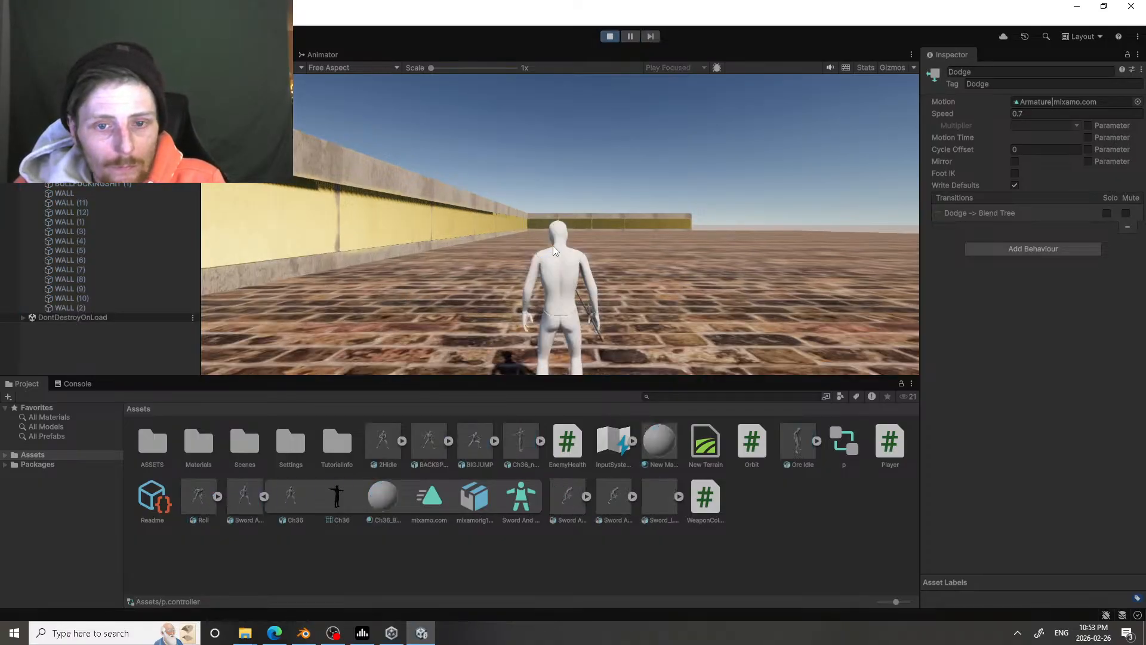
{"action": "key", "text": "w"}
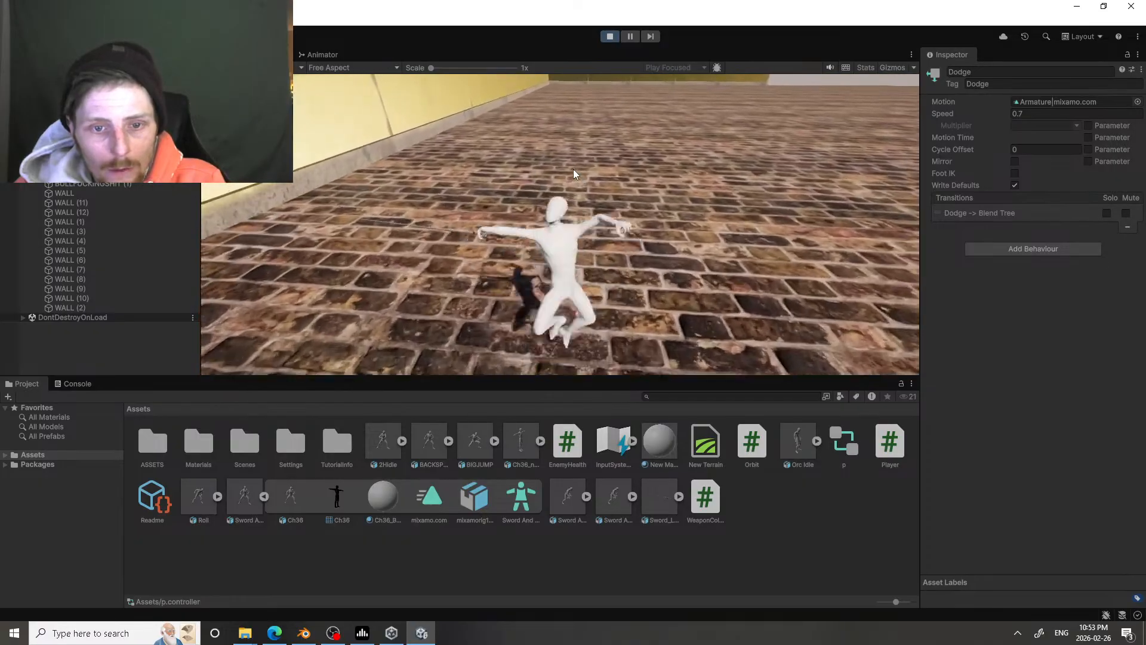
{"action": "key", "text": "w"}
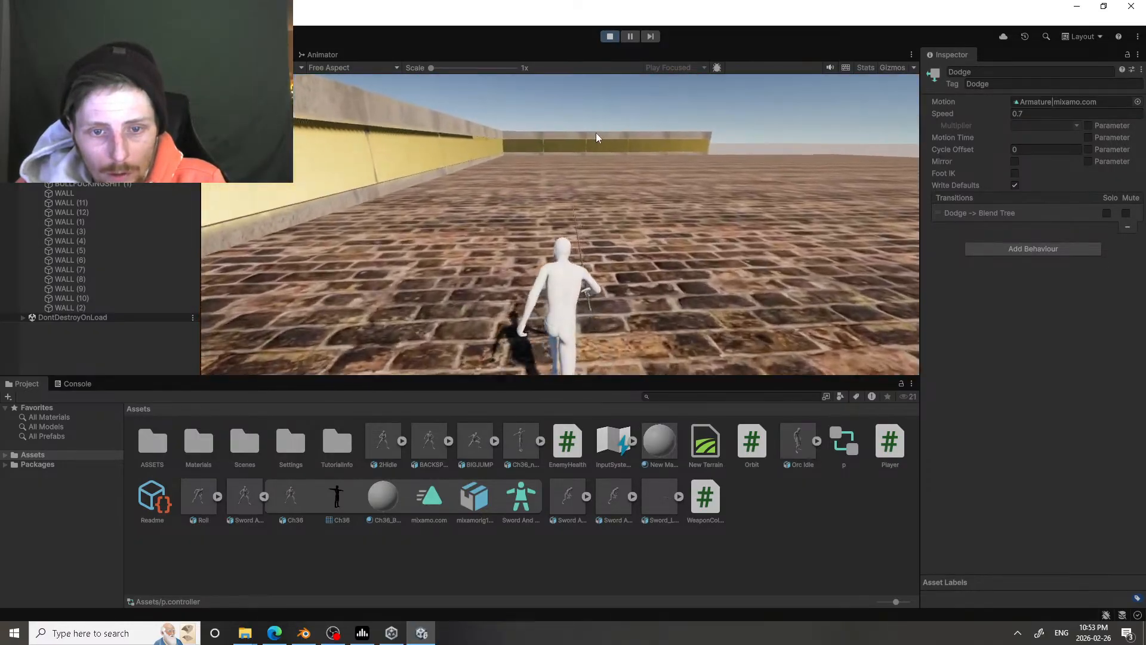
{"action": "key", "text": "space"}
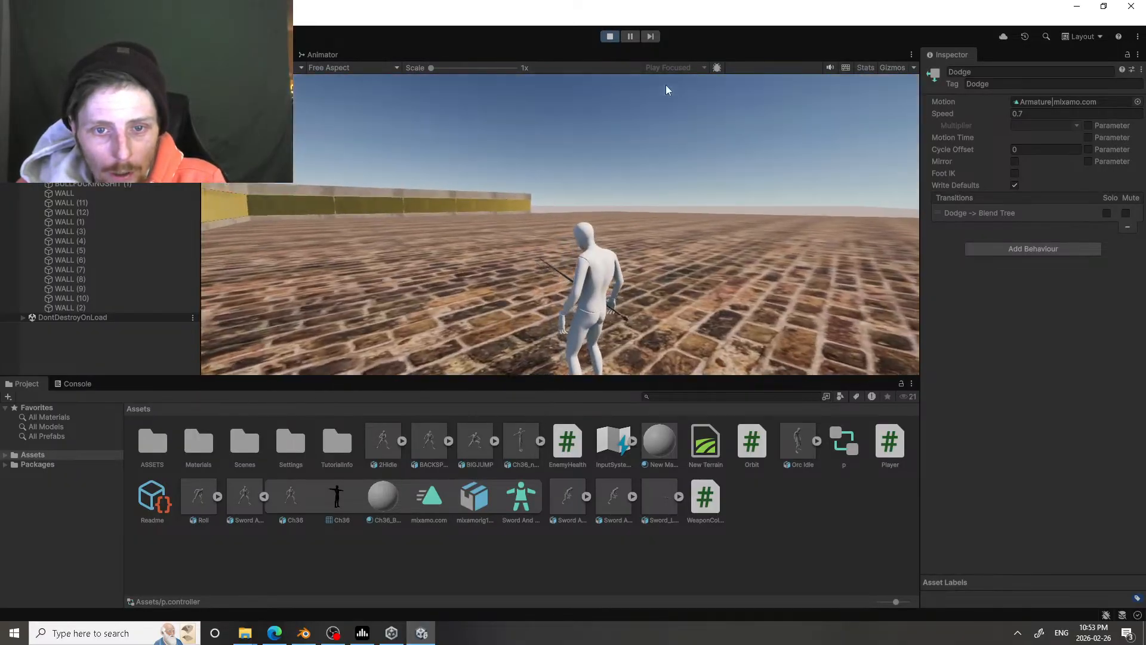
{"action": "left_click", "coordinate": [609, 37]}
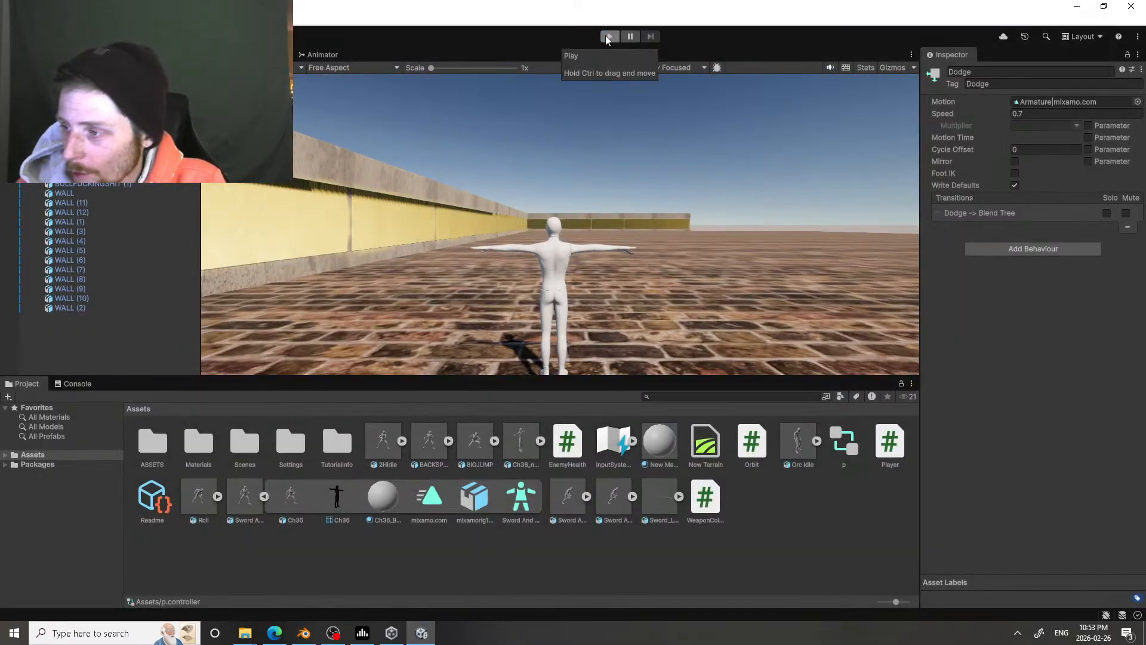